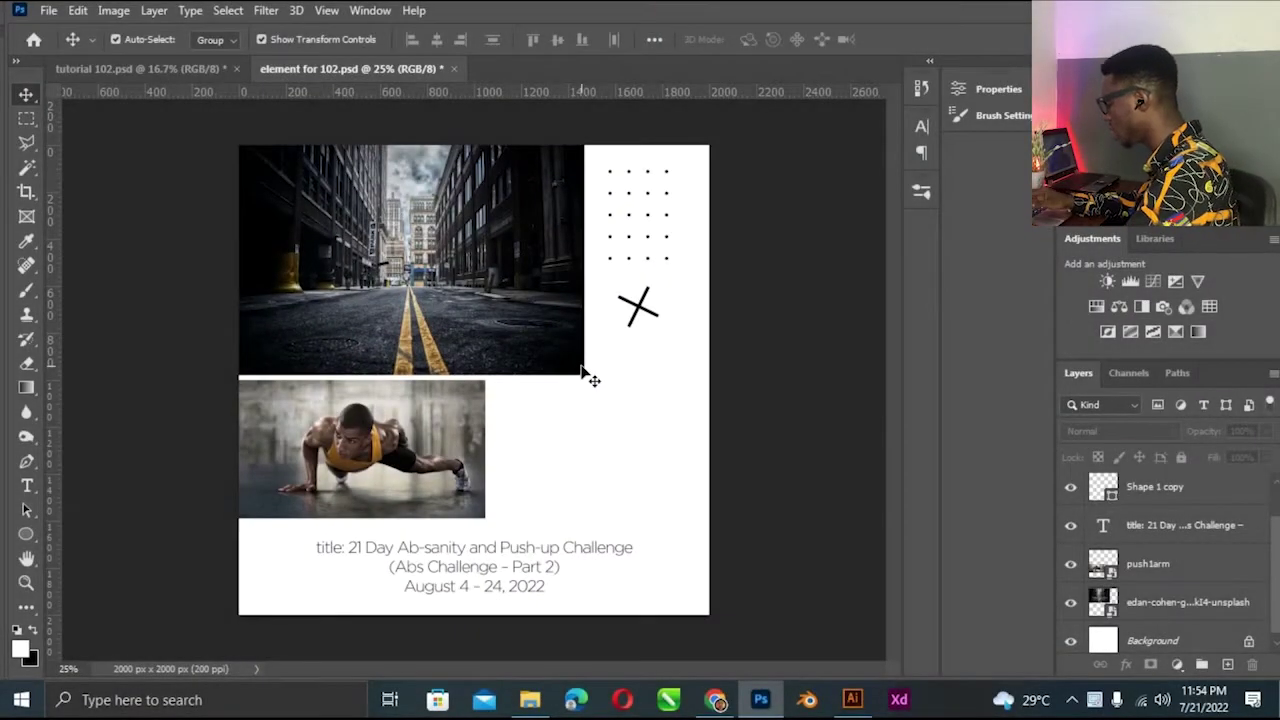
Inspect the street, push-up and title layers, then zoom out and back on the layout.
left_click(312, 462)
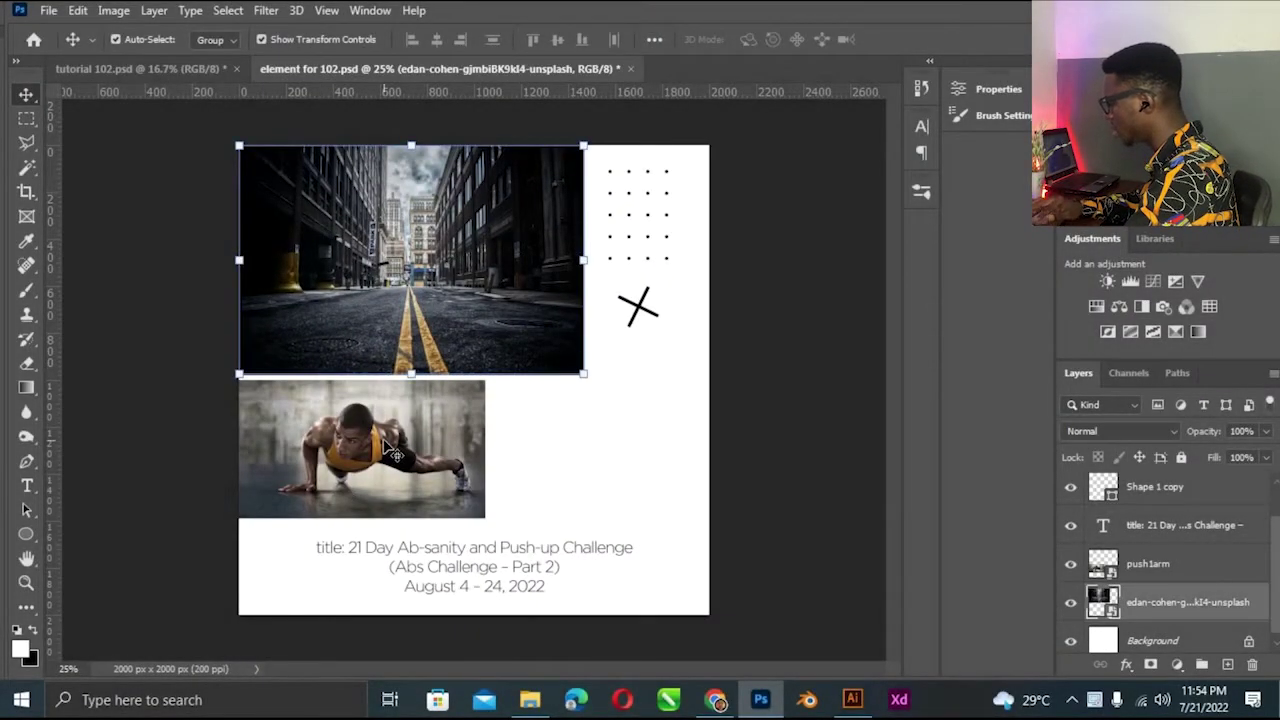
left_click(395, 455)
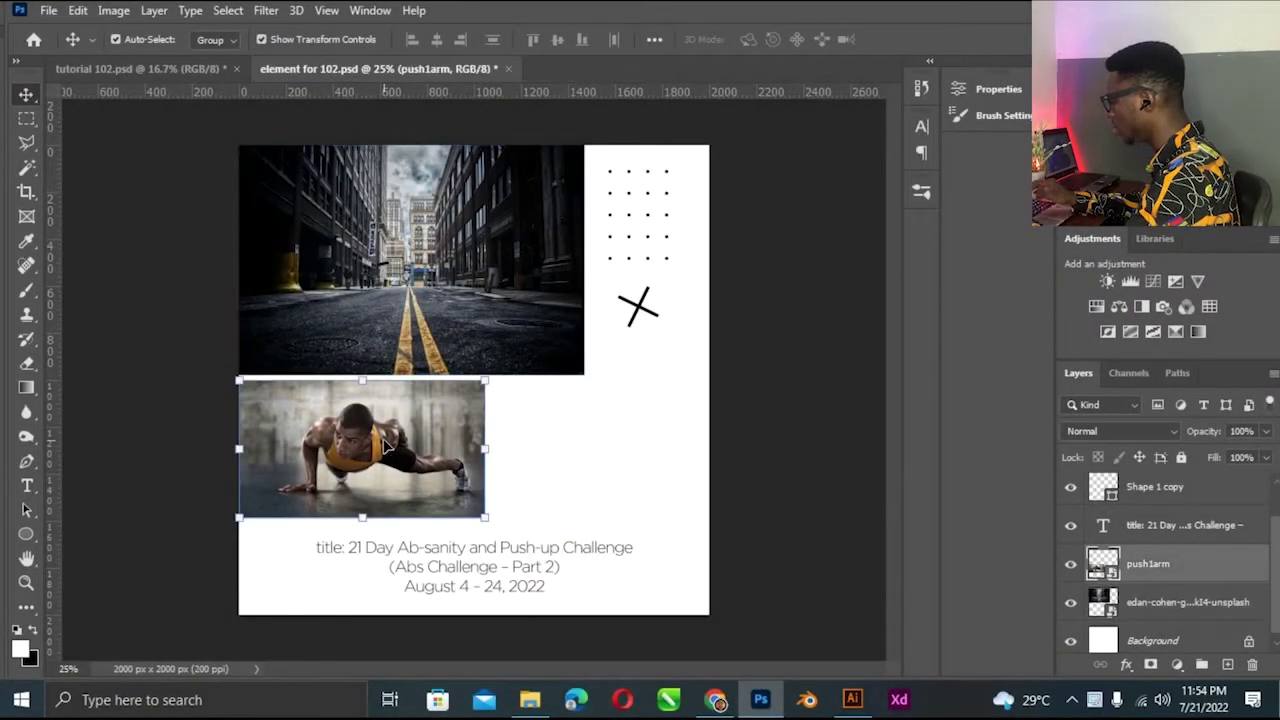
left_click(470, 570)
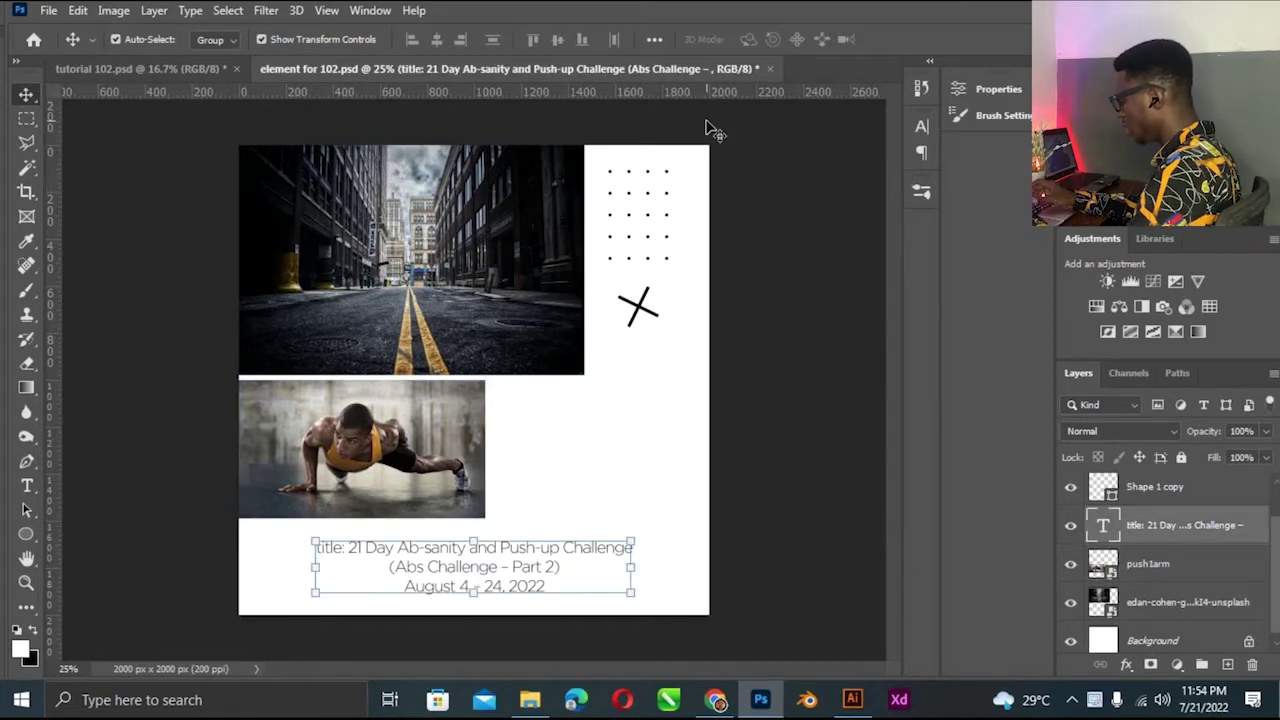
key("ctrl+minus")
key("ctrl+plus")
key("ctrl+minus")
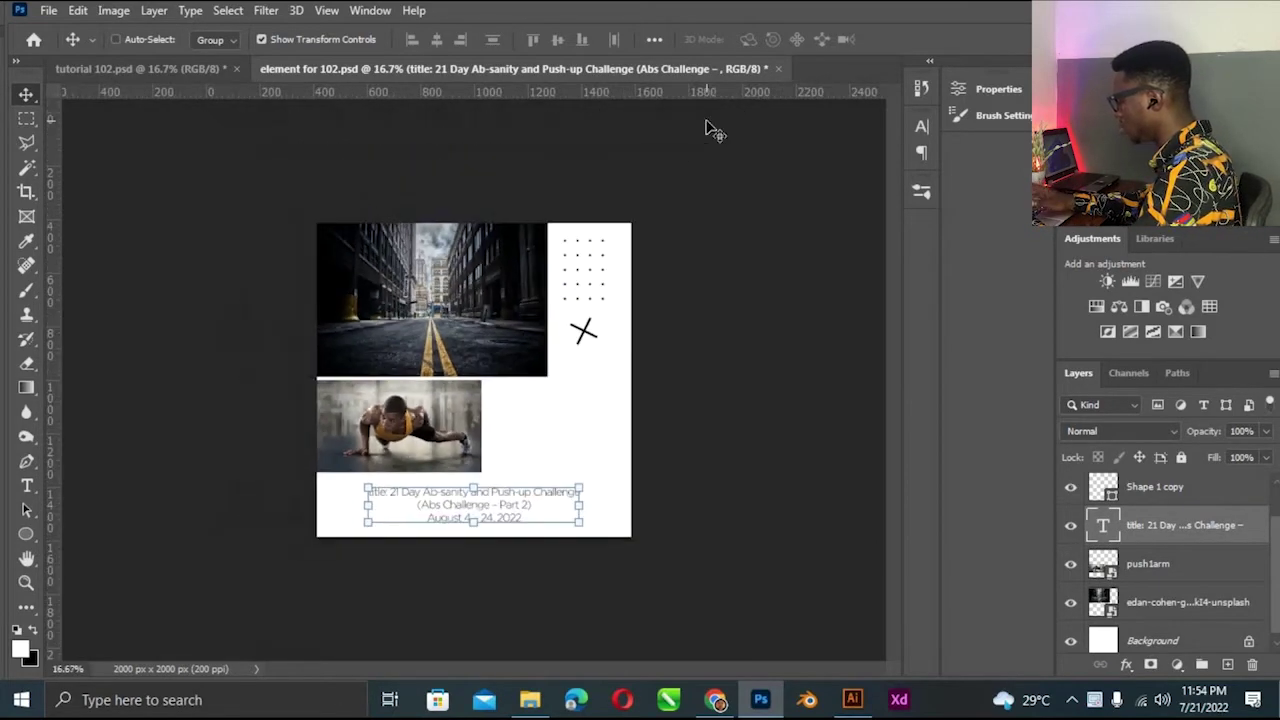
key("ctrl+plus")
key("ctrl+plus")
key("ctrl+minus")
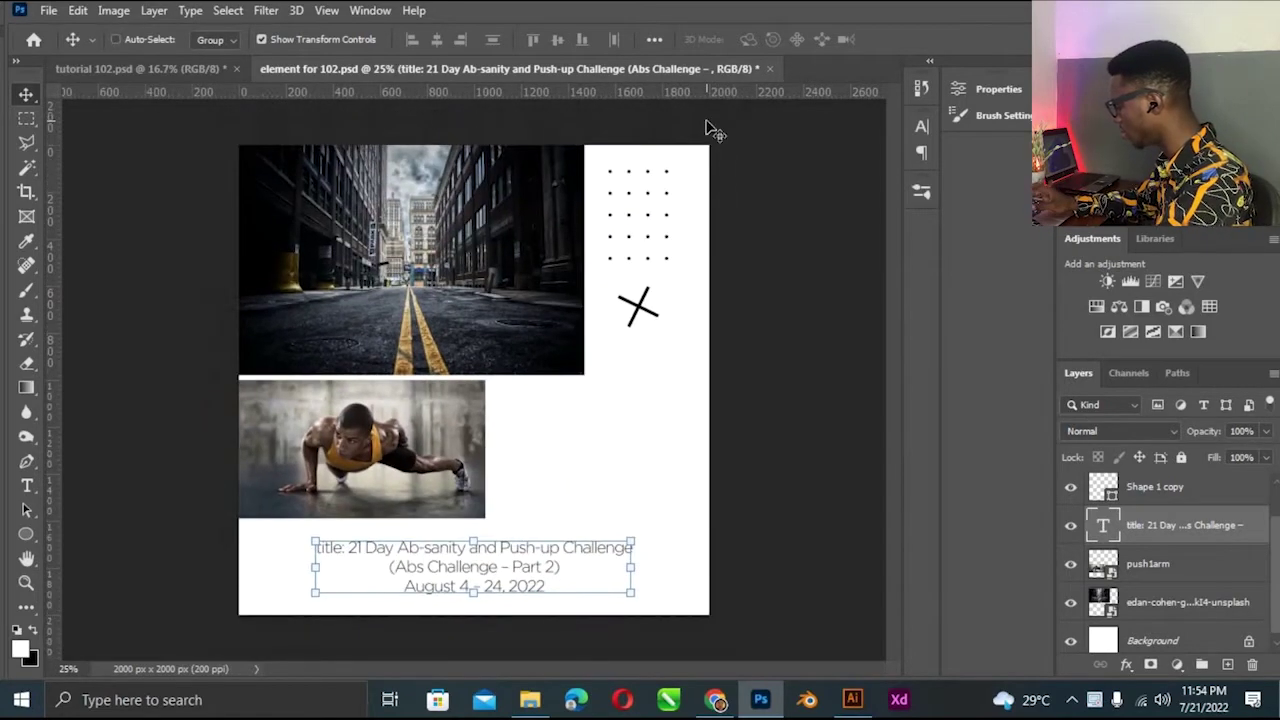
Deselect the title layer, briefly check the whole layout, and open the New Document settings.
left_click(695, 397)
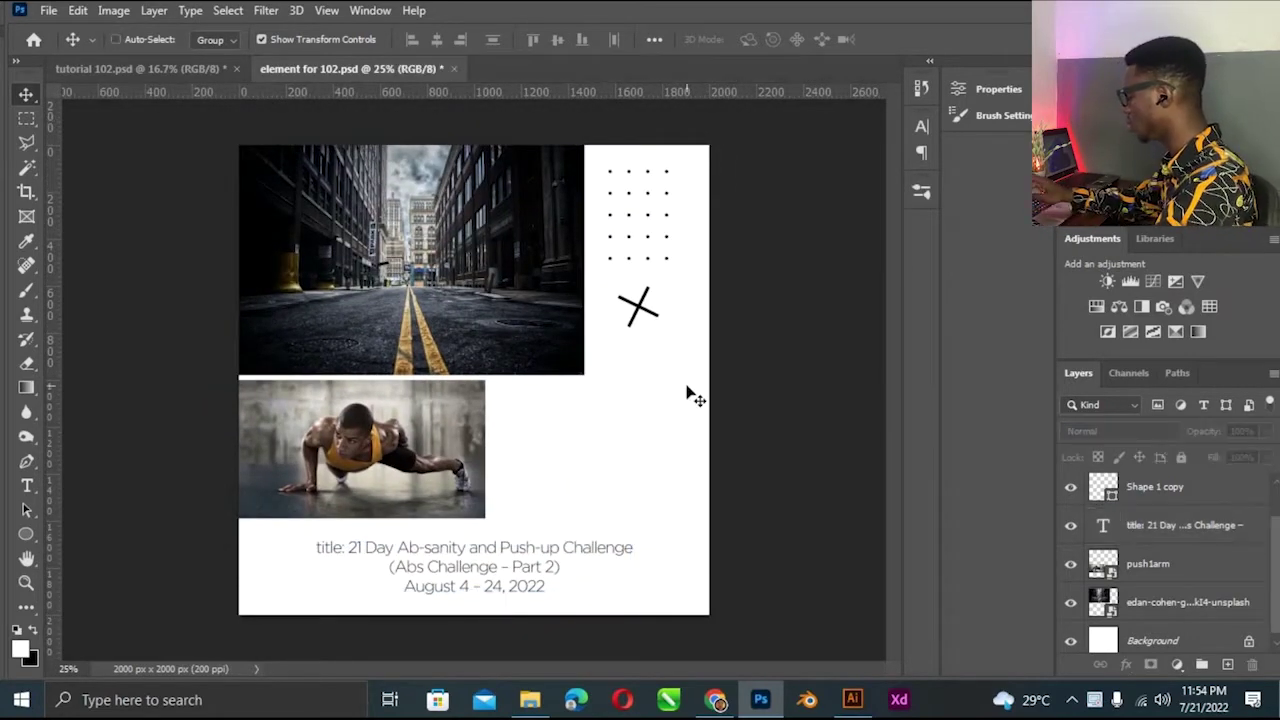
key("ctrl+minus")
key("ctrl+plus")
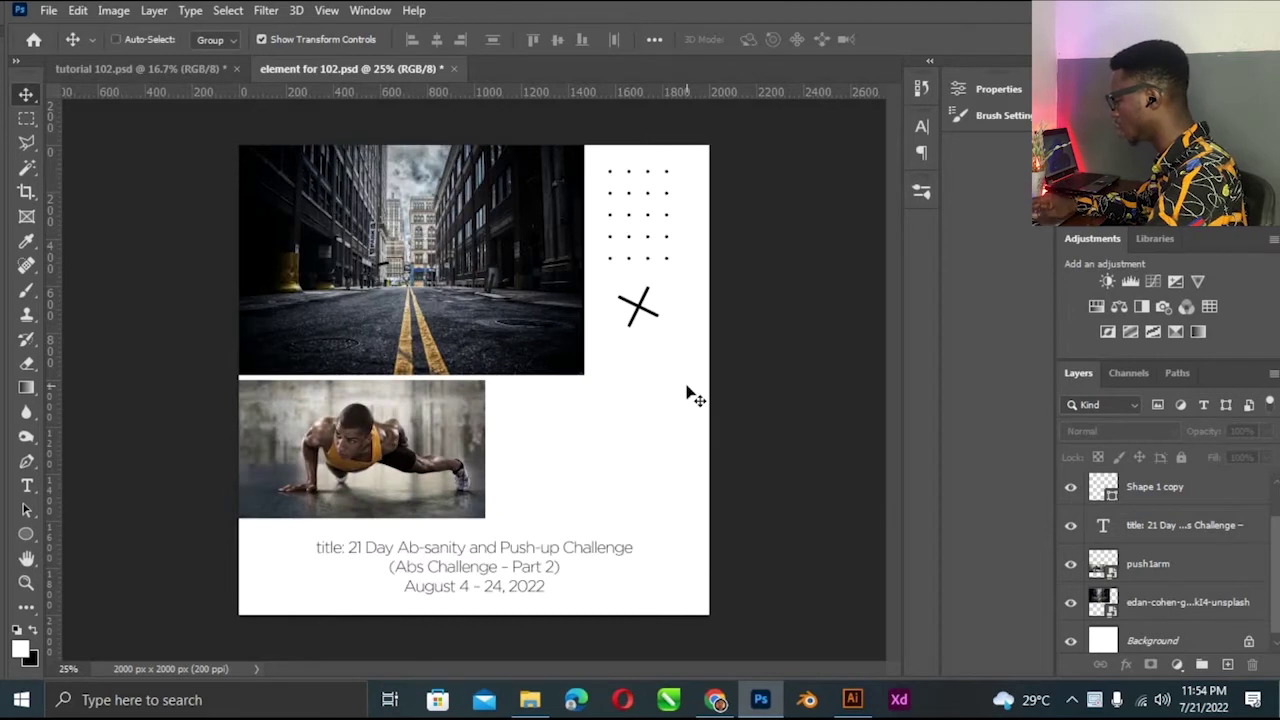
key("ctrl+n")
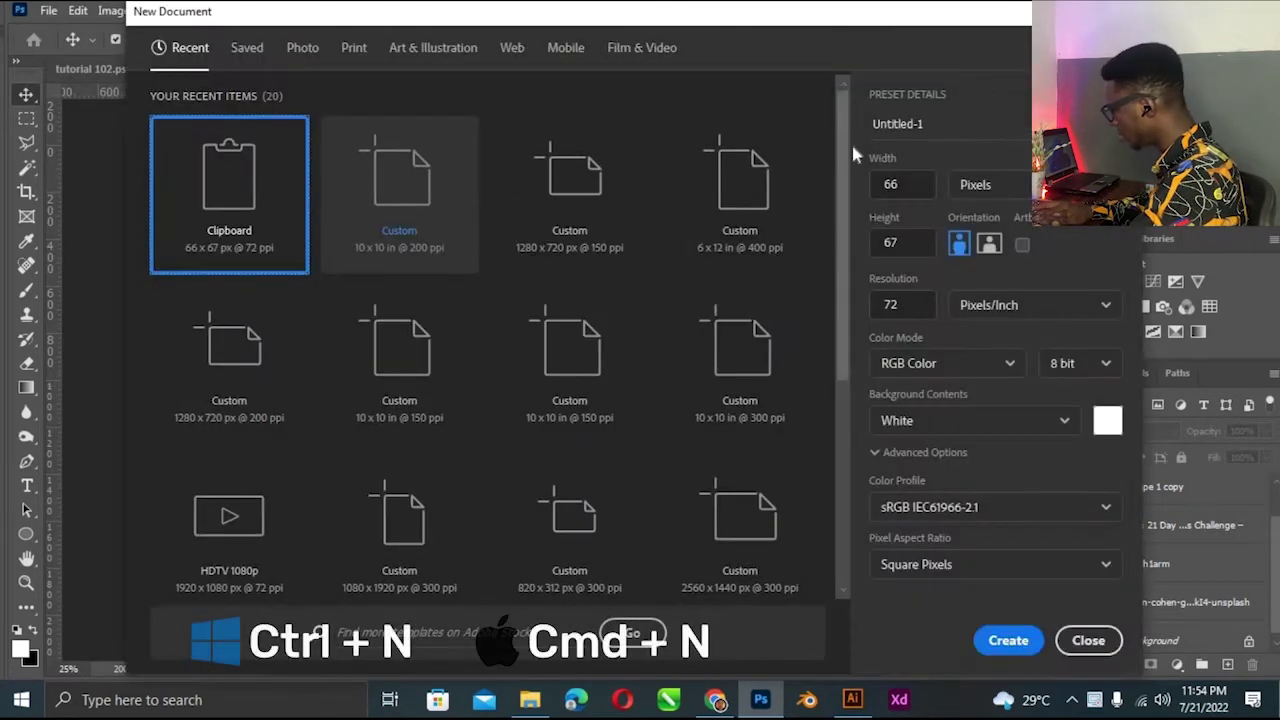
Create a document from the Custom 10 × 10 in at 200 ppi preset after checking its values.
left_click(400, 192)
left_click(900, 304)
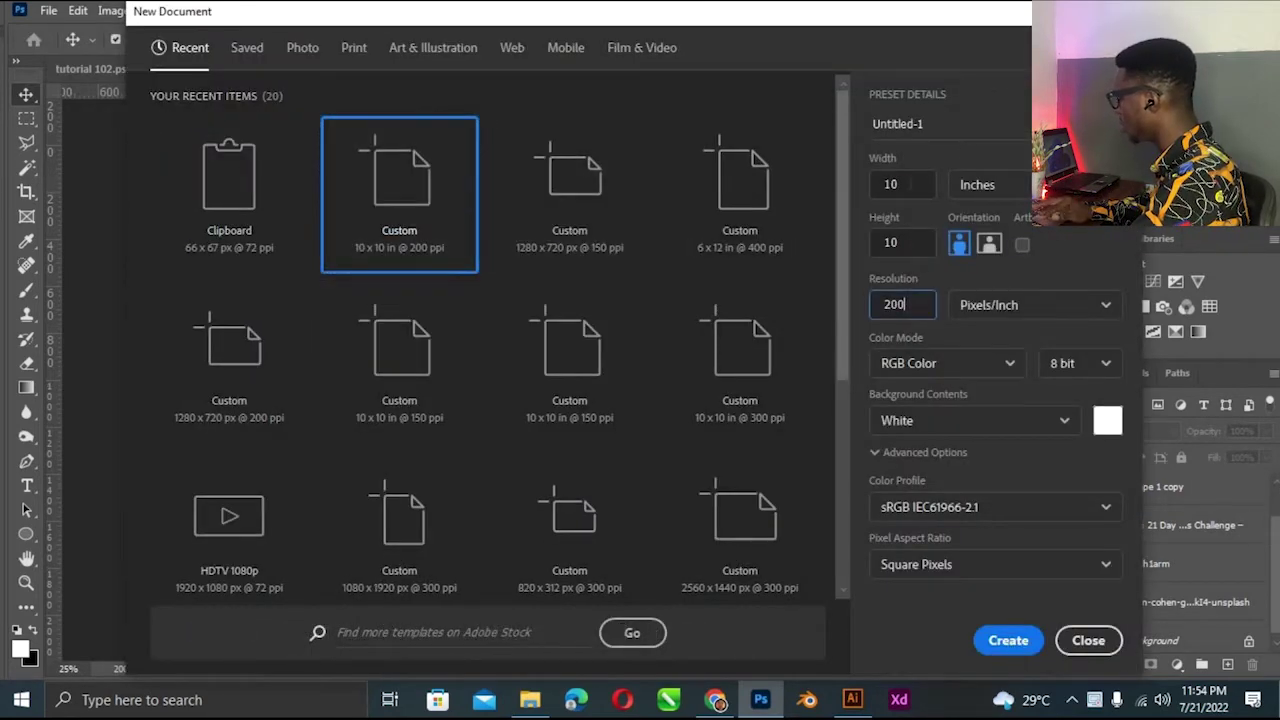
left_click(912, 248)
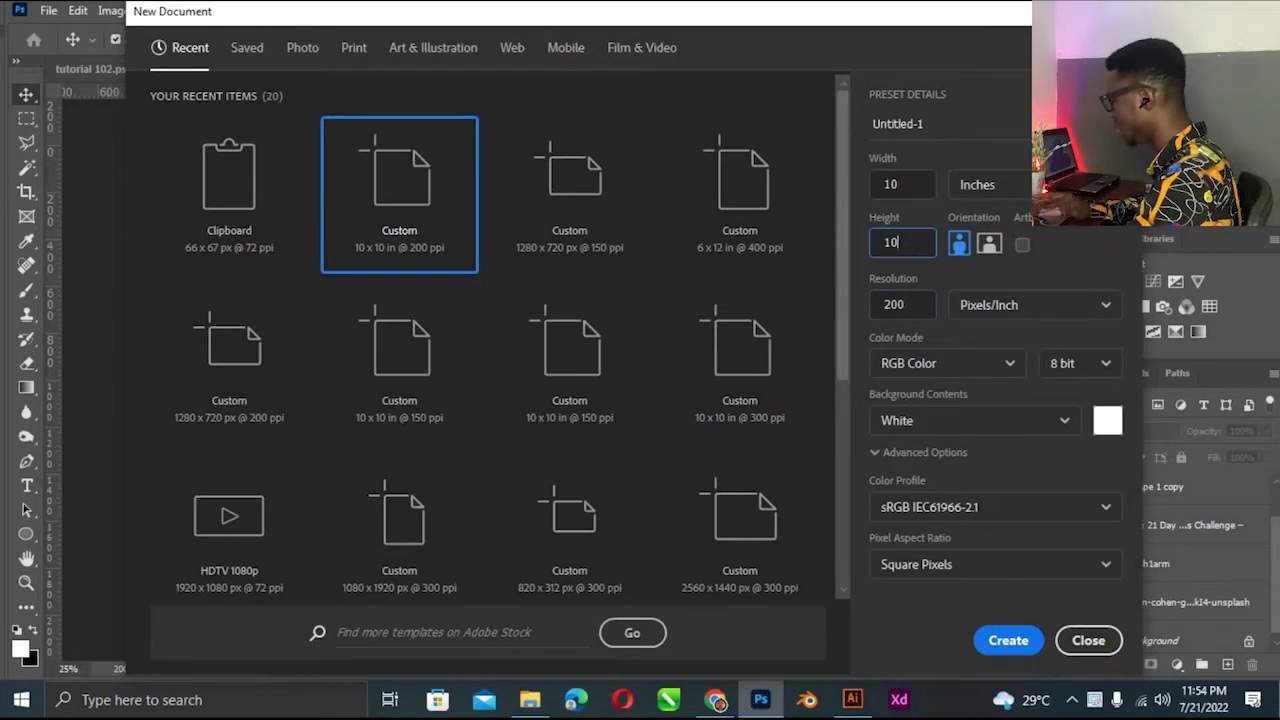
key("Tab")
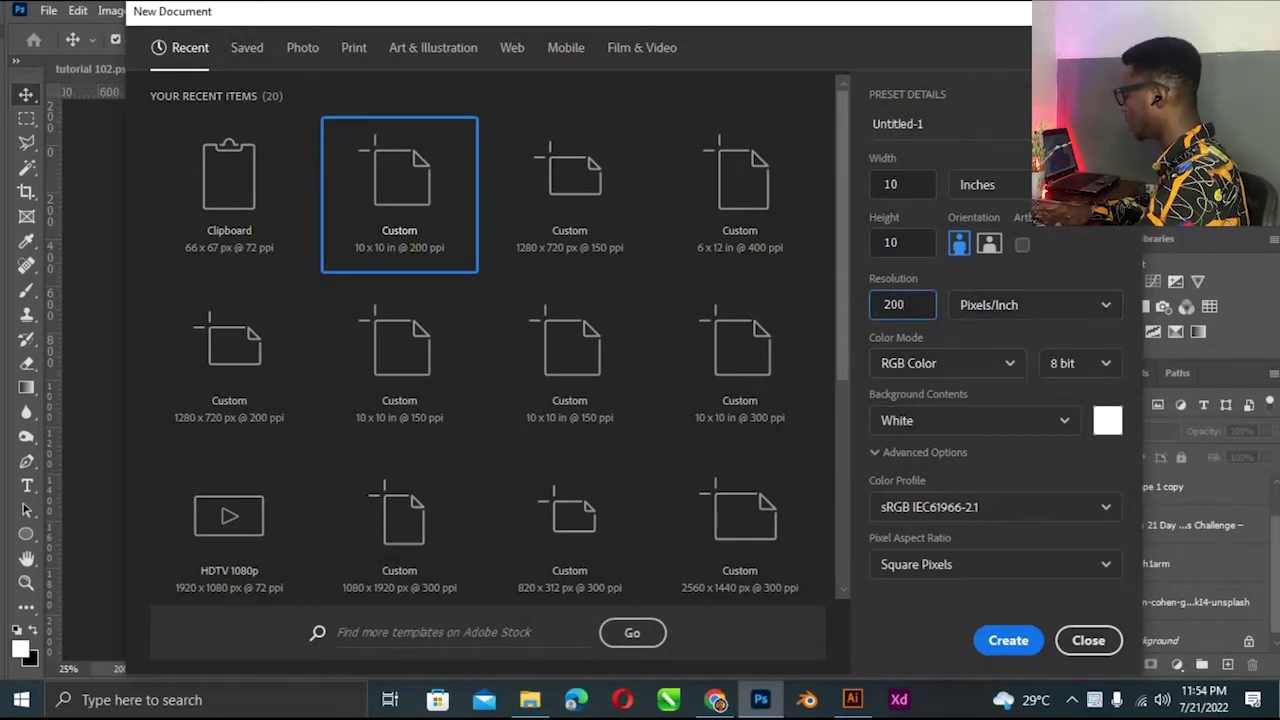
left_click(1006, 641)
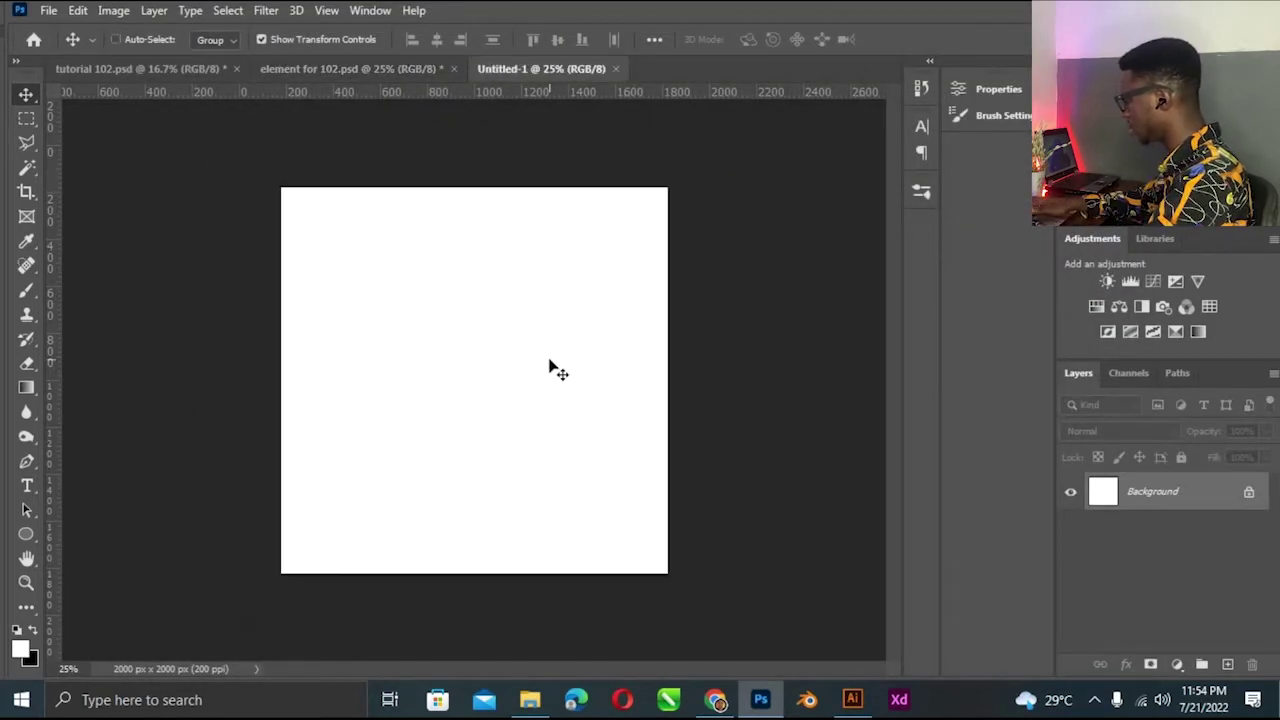
Copy the street photo from the element for 102 layout into Untitled-1 and scale it to cover the canvas.
left_click(363, 81)
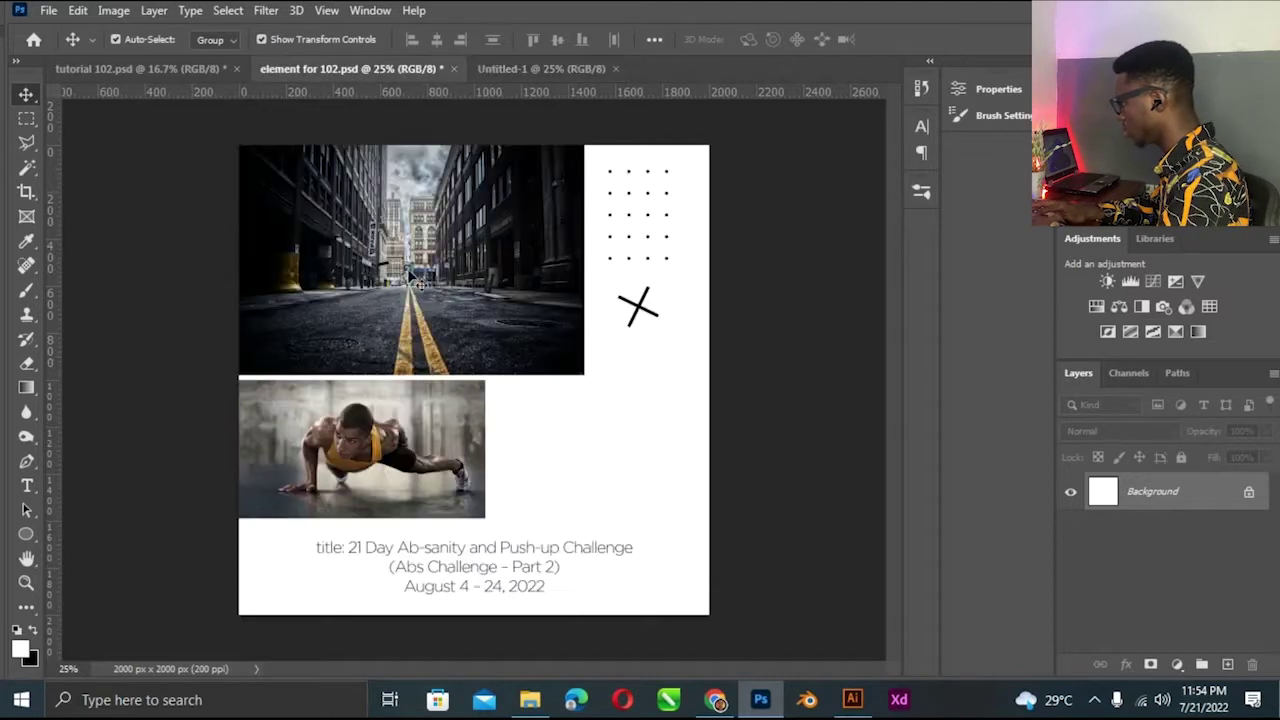
mouse_move(460, 234)
left_mouse_down()
mouse_move(476, 347)
mouse_move(546, 334)
left_mouse_up()
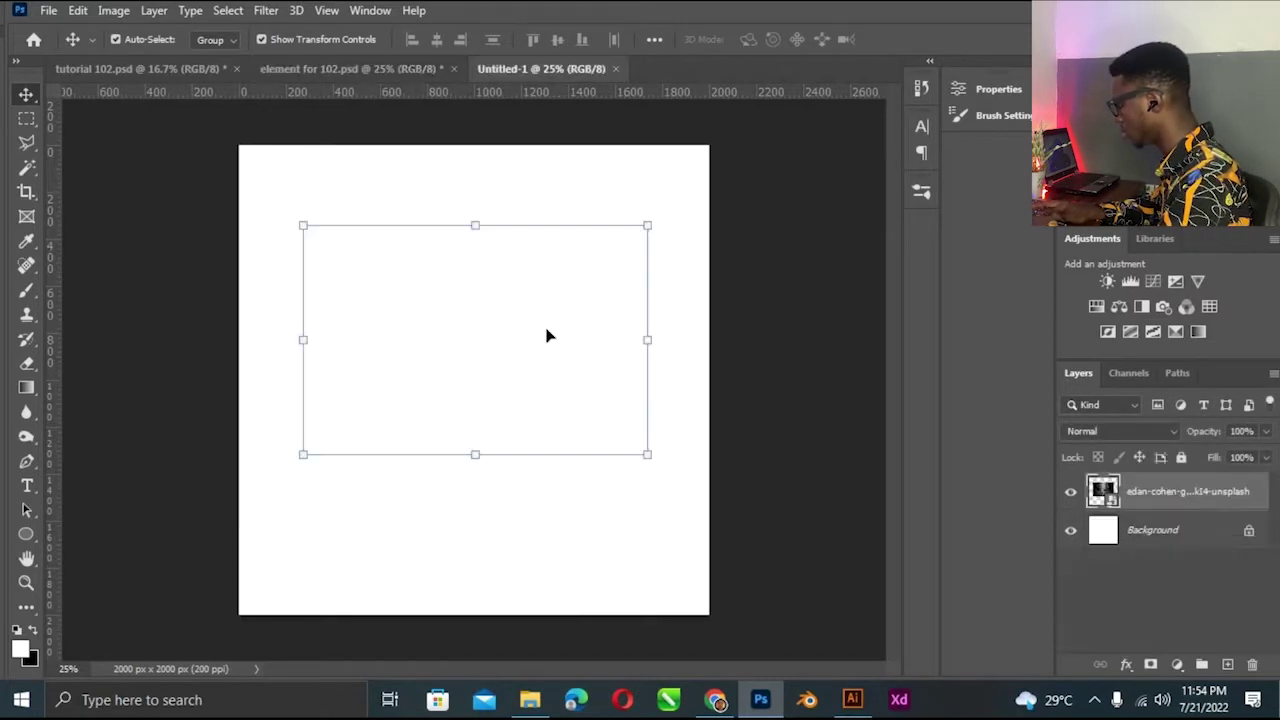
mouse_move(640, 222)
left_mouse_down()
mouse_move(645, 268)
mouse_move(826, 180)
left_mouse_up()
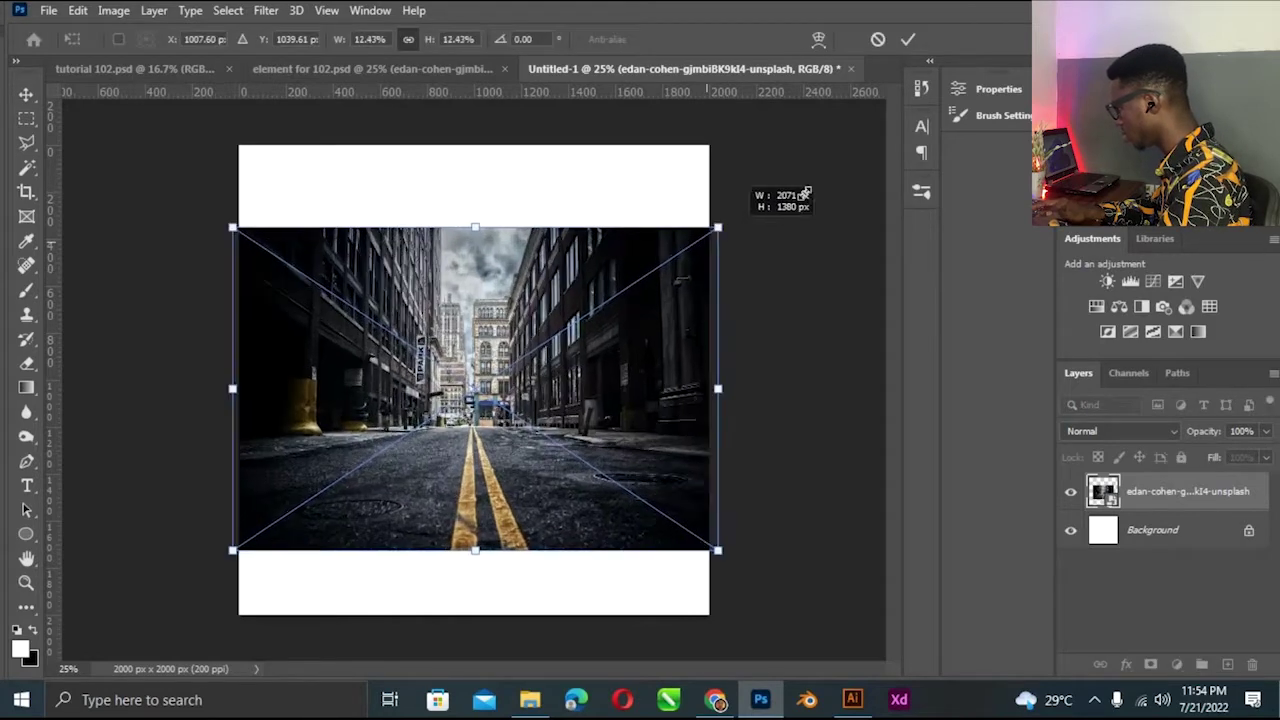
left_click_drag(826, 180, 823, 150)
left_click_drag(672, 268, 663, 274)
left_click_drag(753, 180, 761, 180)
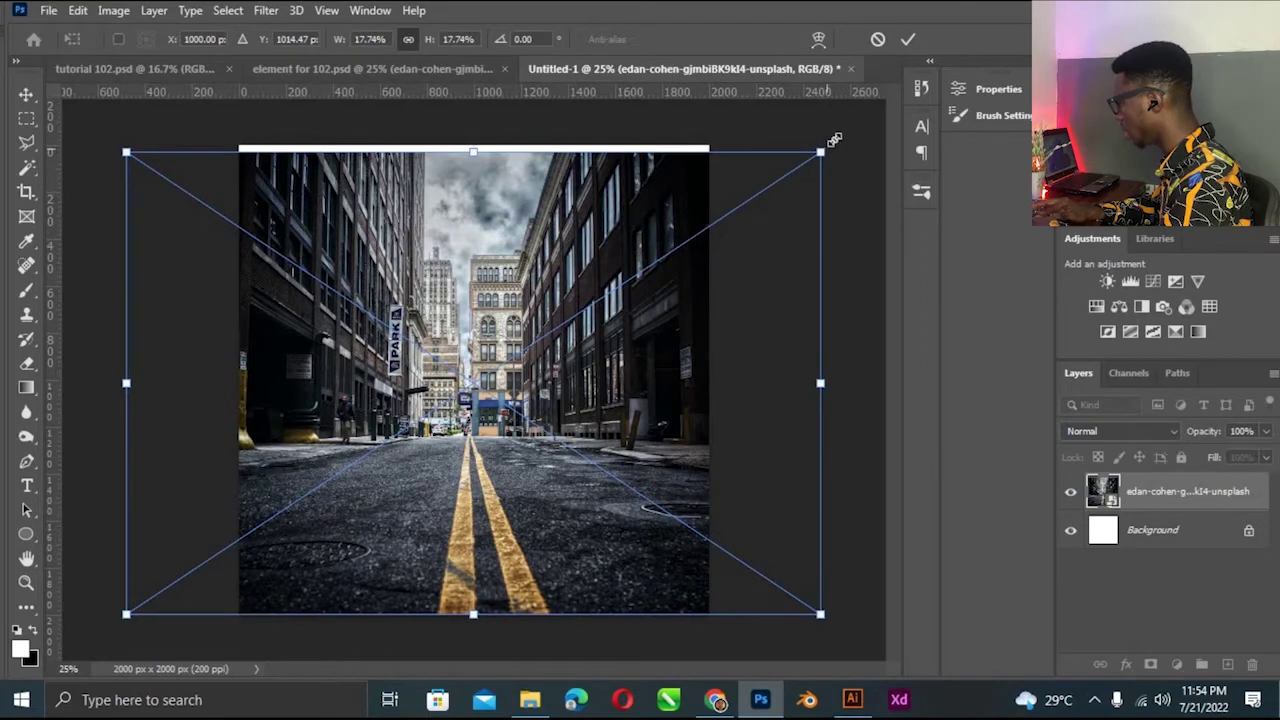
left_click_drag(834, 140, 838, 133)
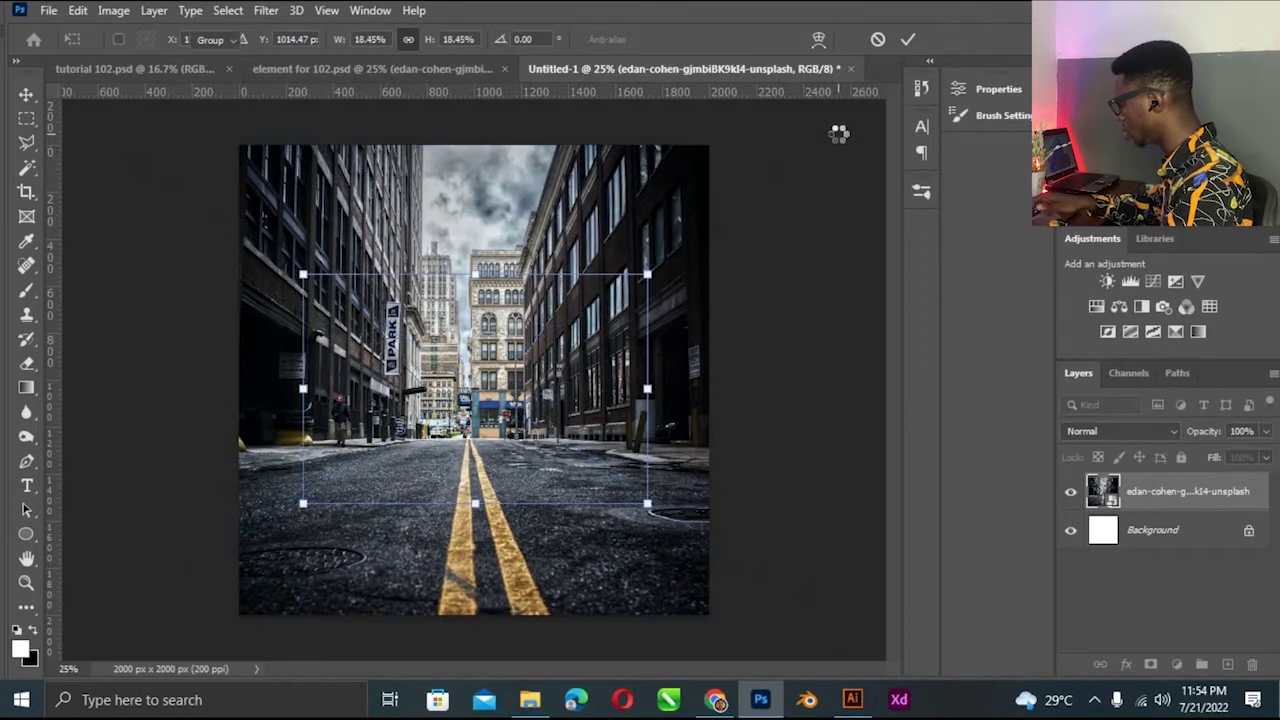
left_click_drag(838, 138, 845, 134)
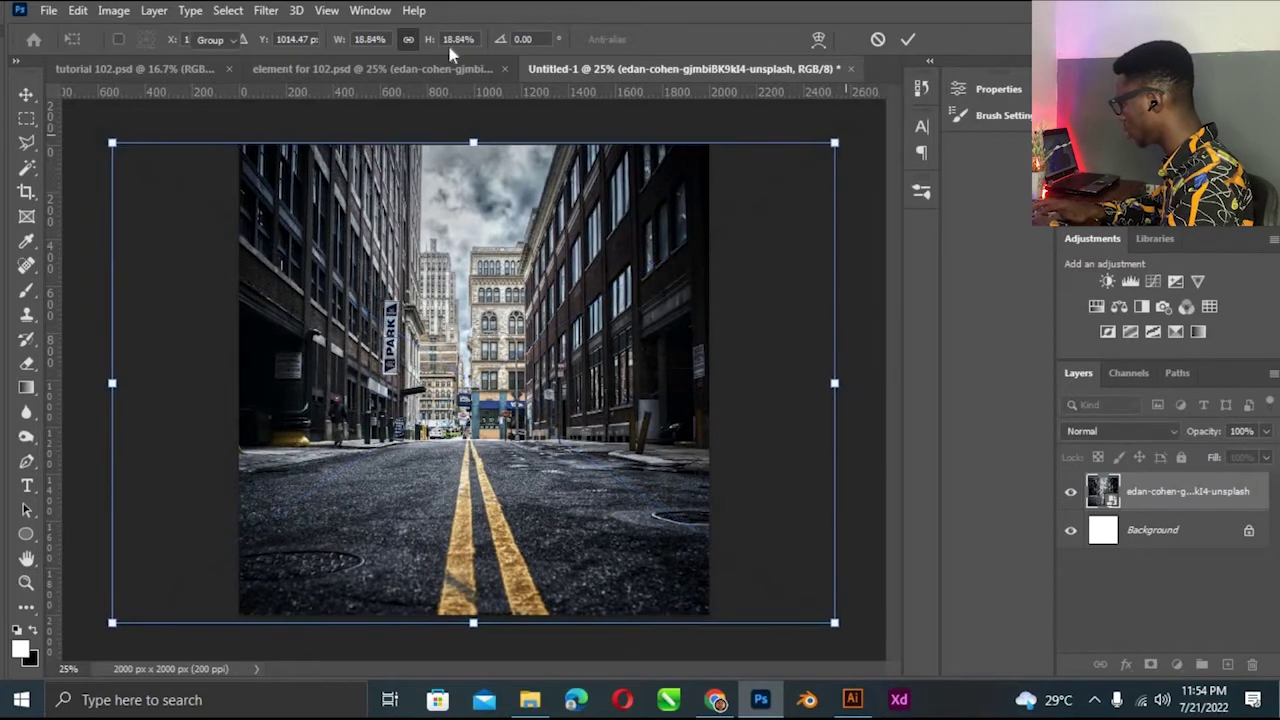
key("Return")
Drag the push-up photo from the element for 102 layout toward Untitled-1.
left_click(423, 68)
mouse_move(440, 440)
left_mouse_down()
mouse_move(648, 65)
mouse_move(516, 341)
left_mouse_up()
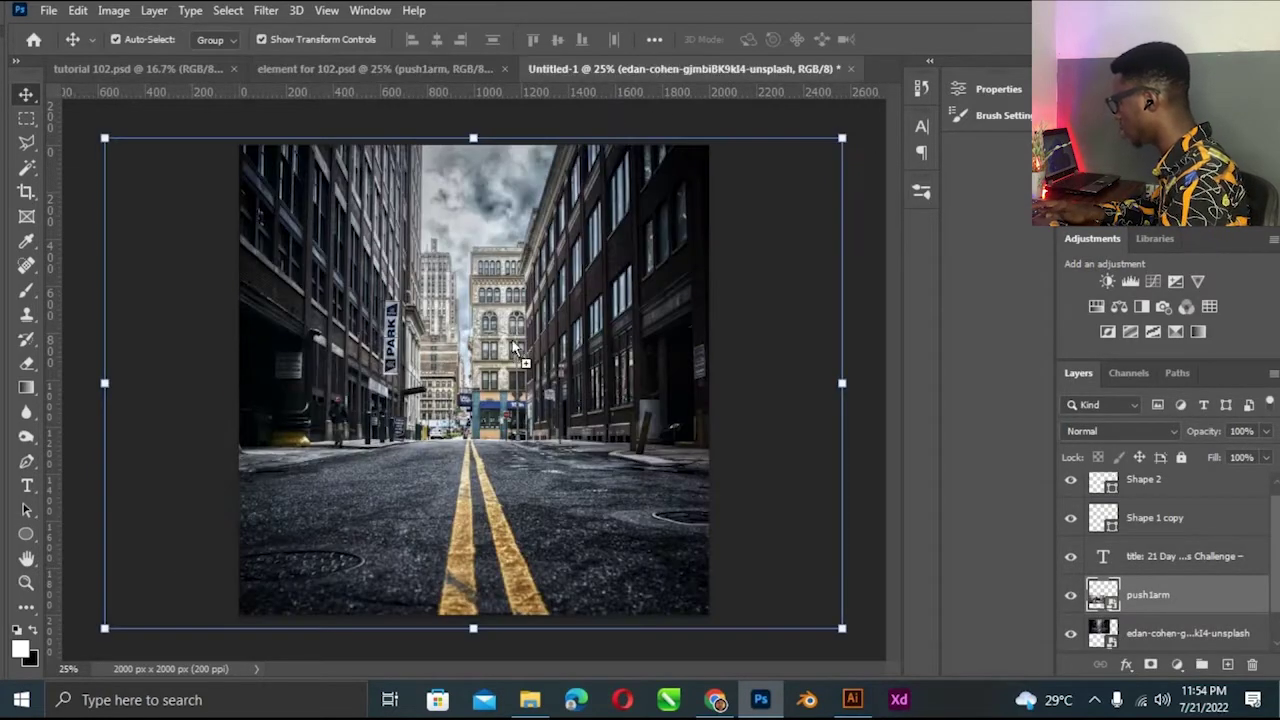
left_click_drag(656, 105, 614, 77)
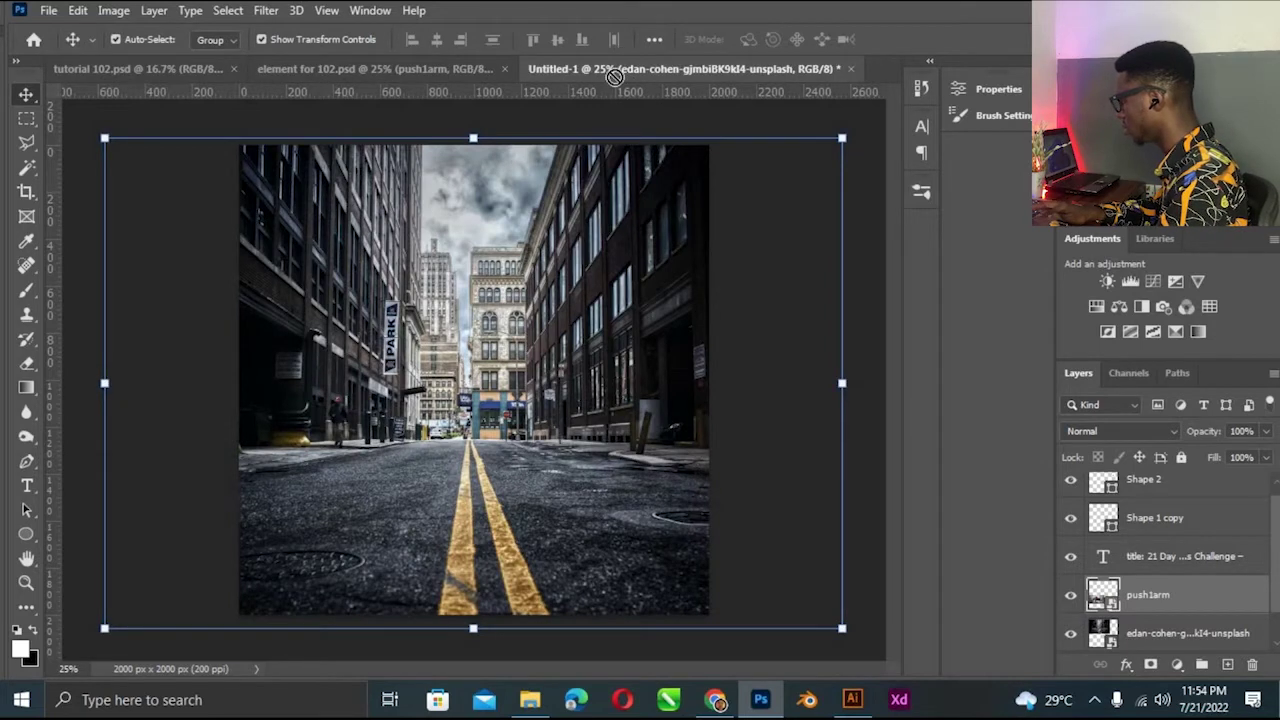
Drop the push-up photo onto the street scene, enlarge it and move it lower.
left_click_drag(480, 460, 480, 460)
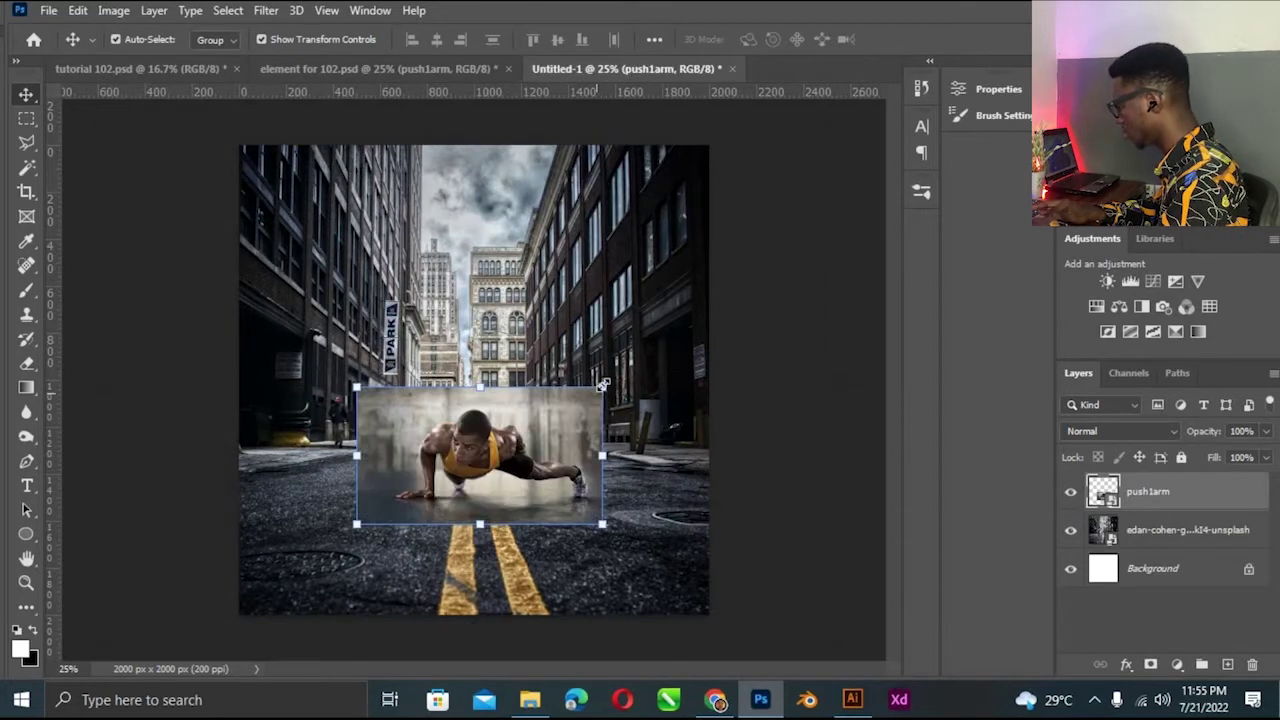
left_click_drag(603, 384, 690, 337)
left_click_drag(595, 440, 605, 460)
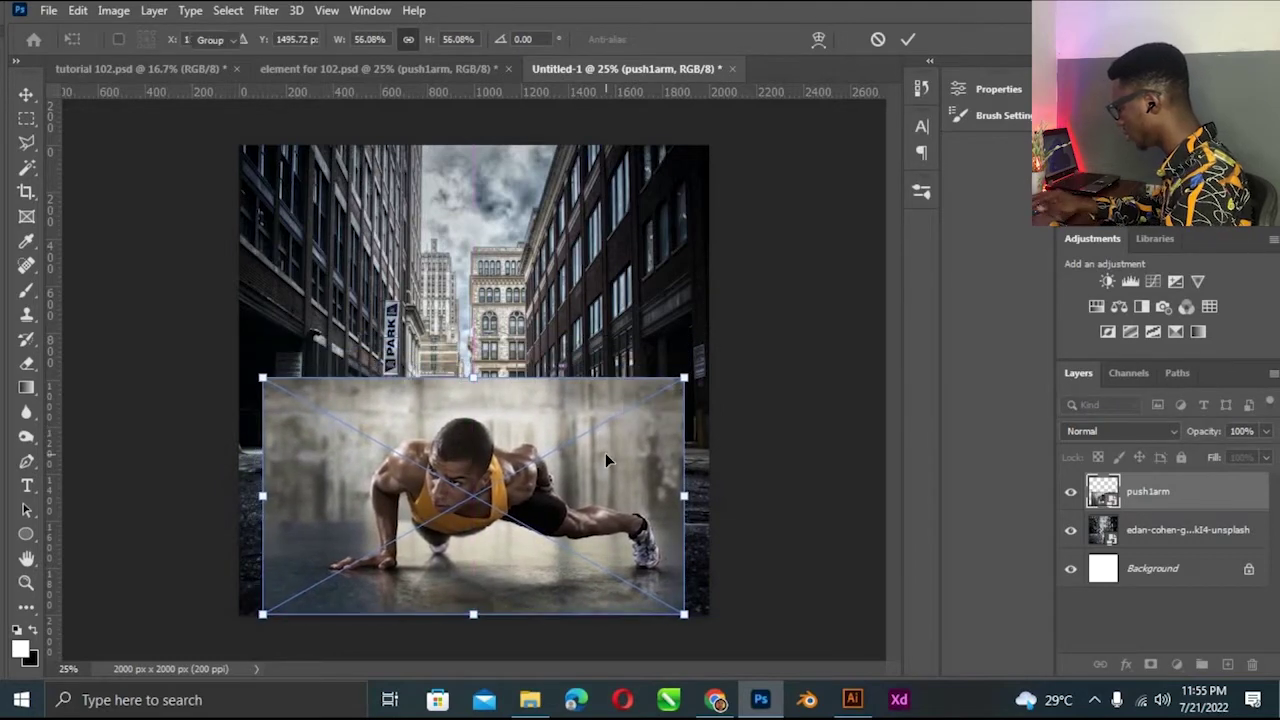
key("Return")
Check the composition at different zooms and reselect the push1arm layer.
key("ctrl+plus")
key("ctrl")
left_click(845, 340)
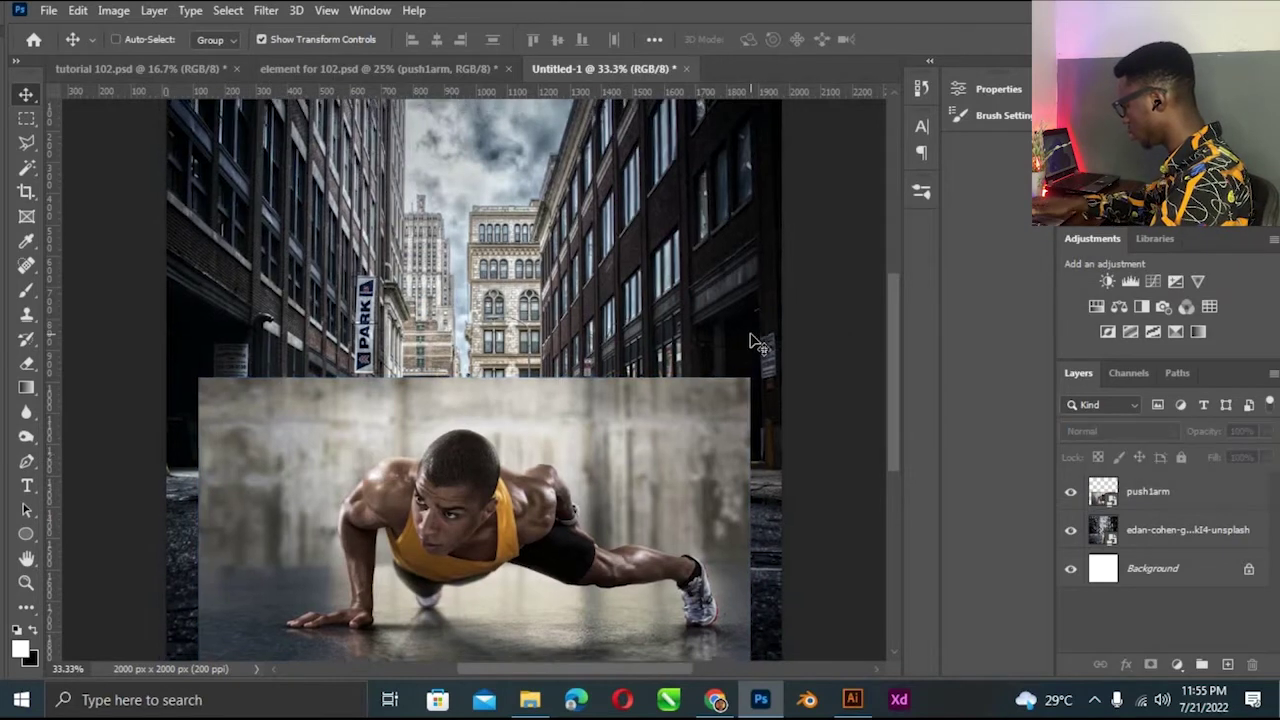
scroll(897, 393, "down", 1)
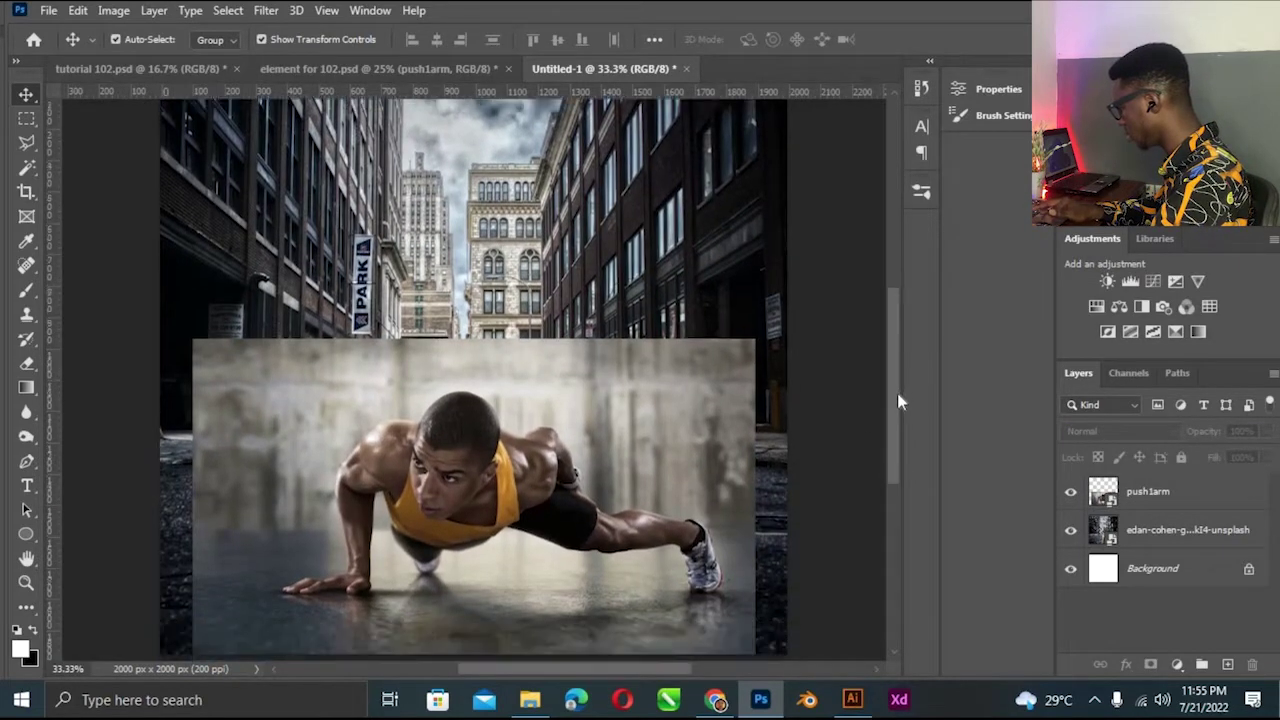
key("ctrl+minus")
left_click(566, 468)
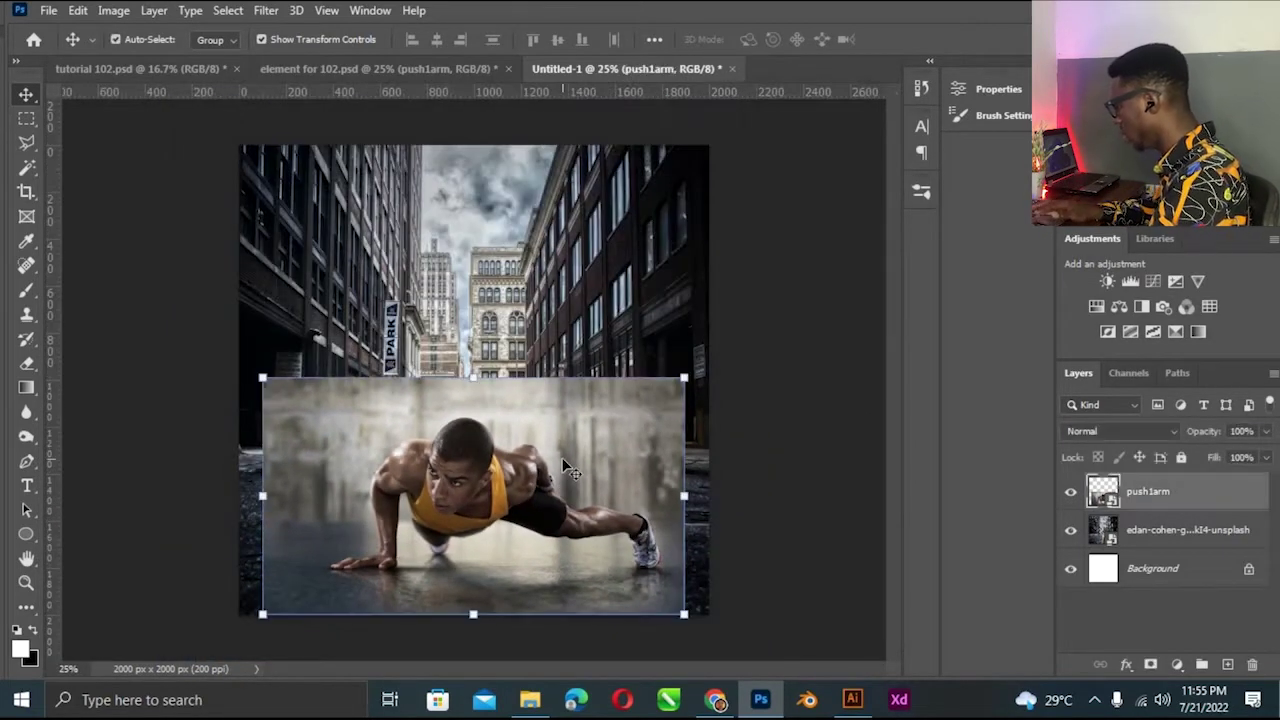
left_click(452, 560, "ctrl")
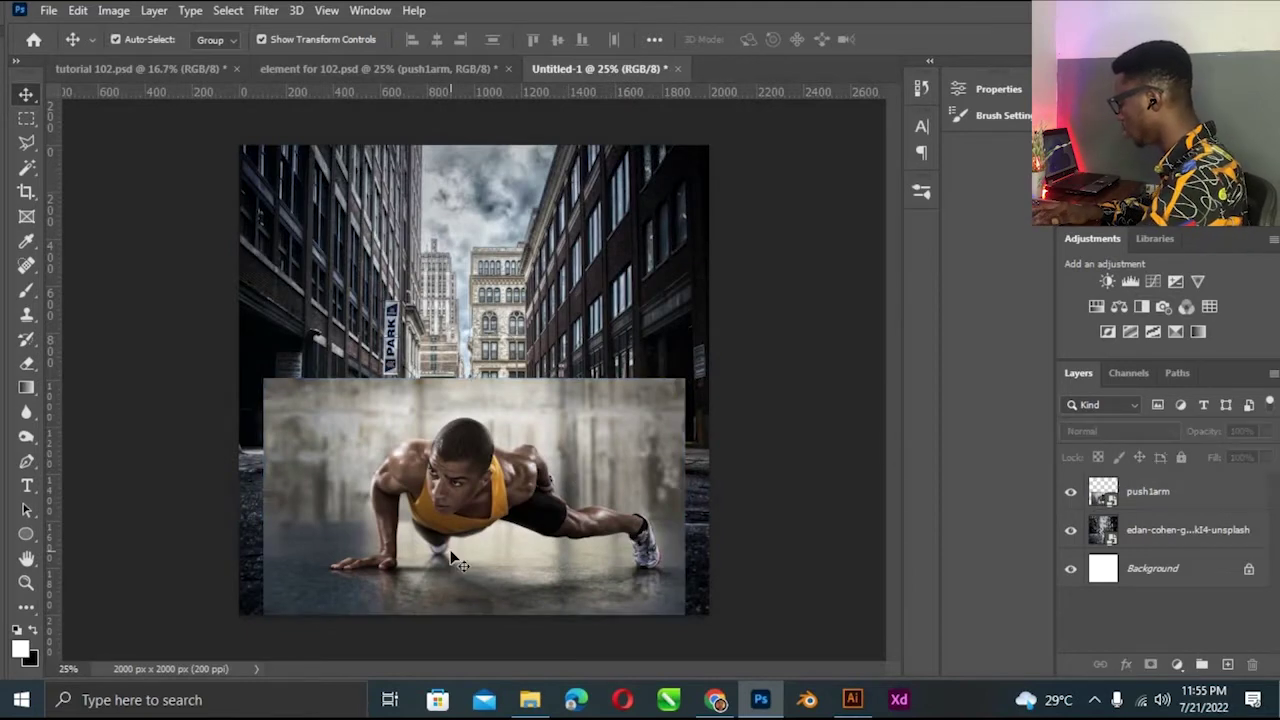
key("ctrl+plus")
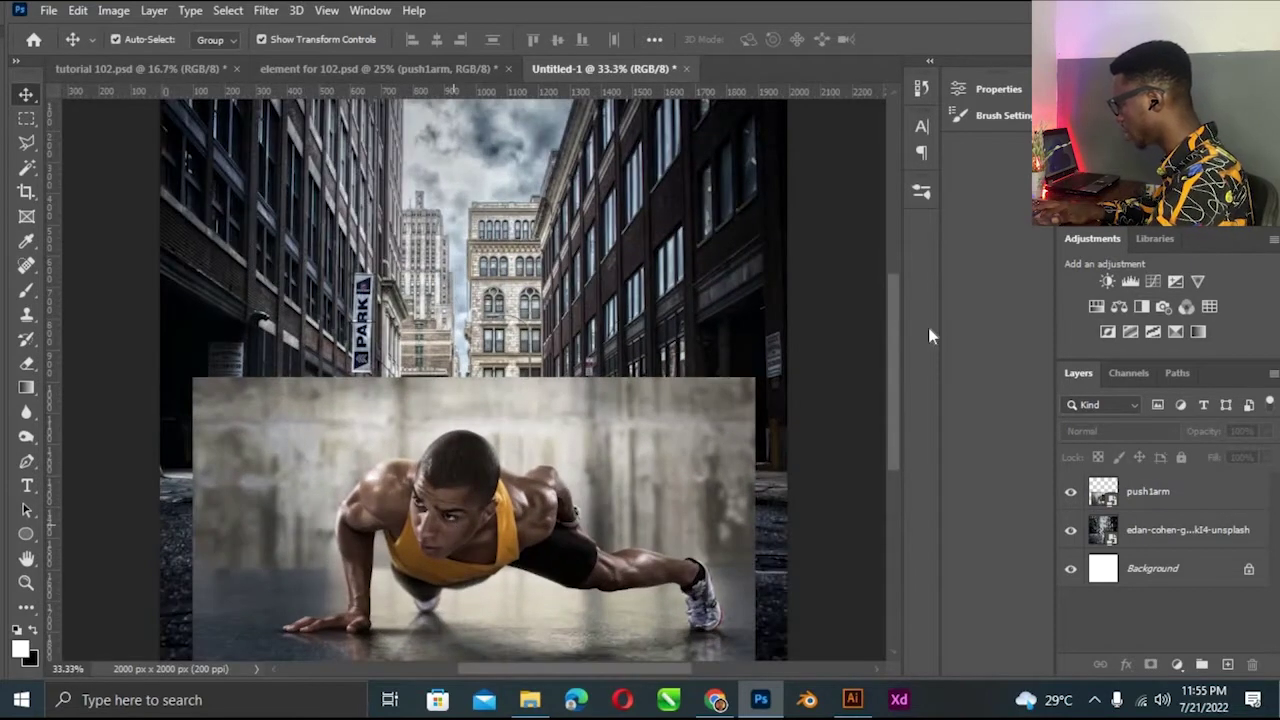
key("alt+period")
scroll(831, 369, "down", 3)
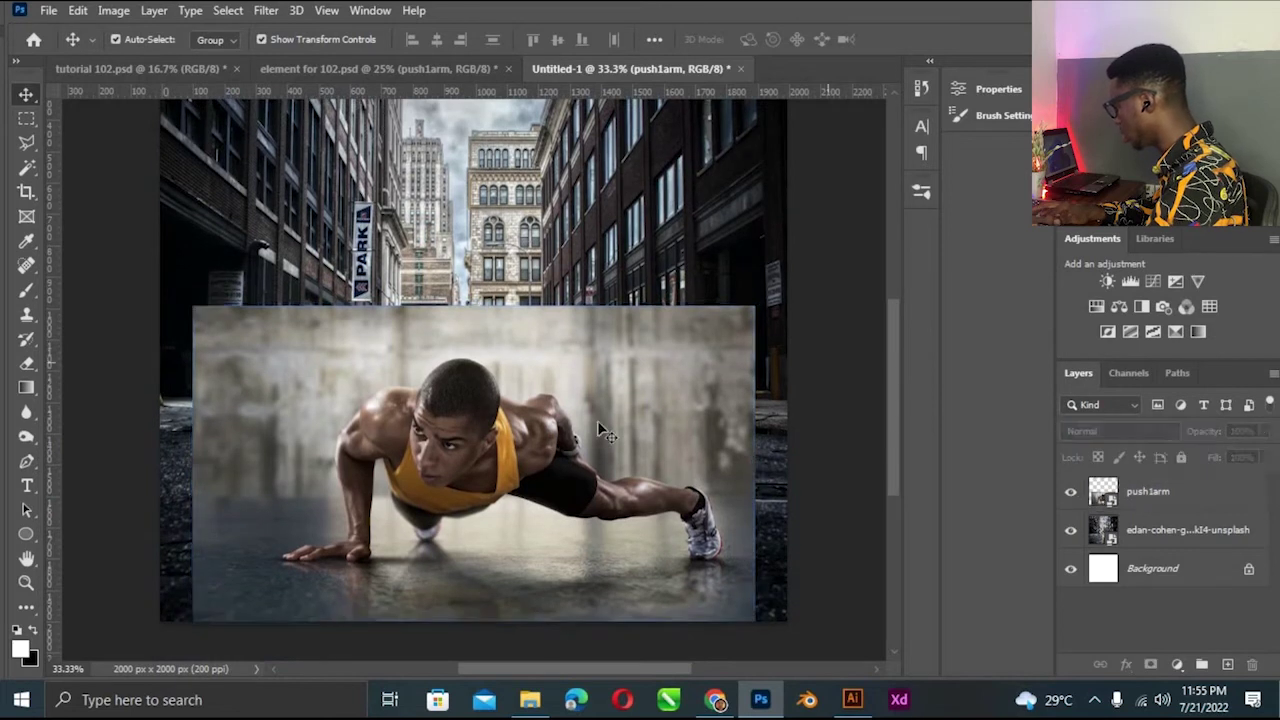
left_click(599, 425)
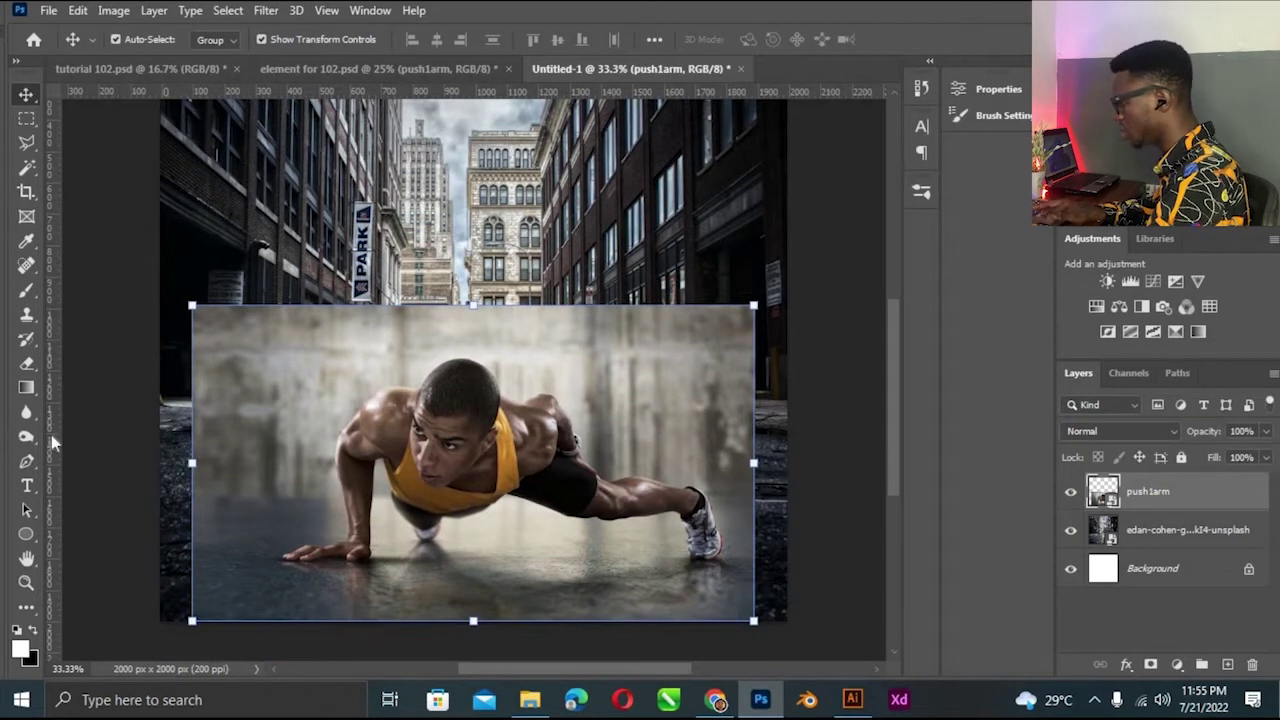
left_click(26, 461)
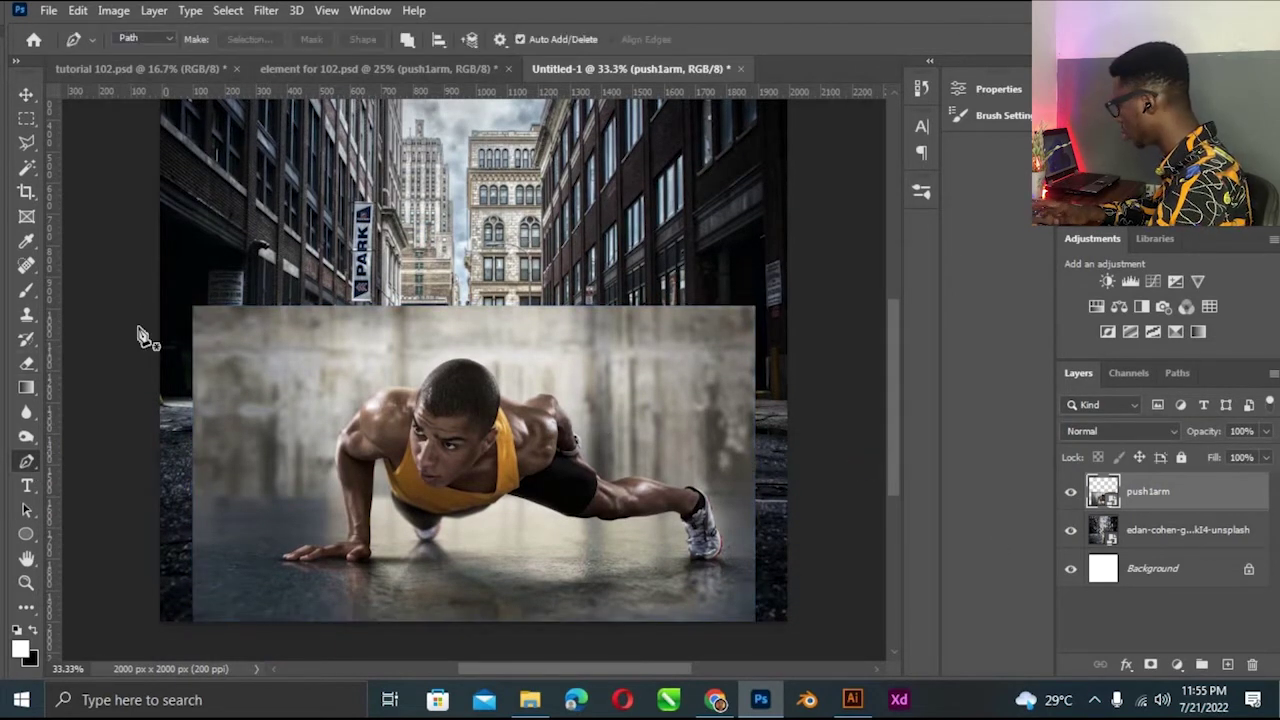
left_click(26, 289)
left_click(678, 305)
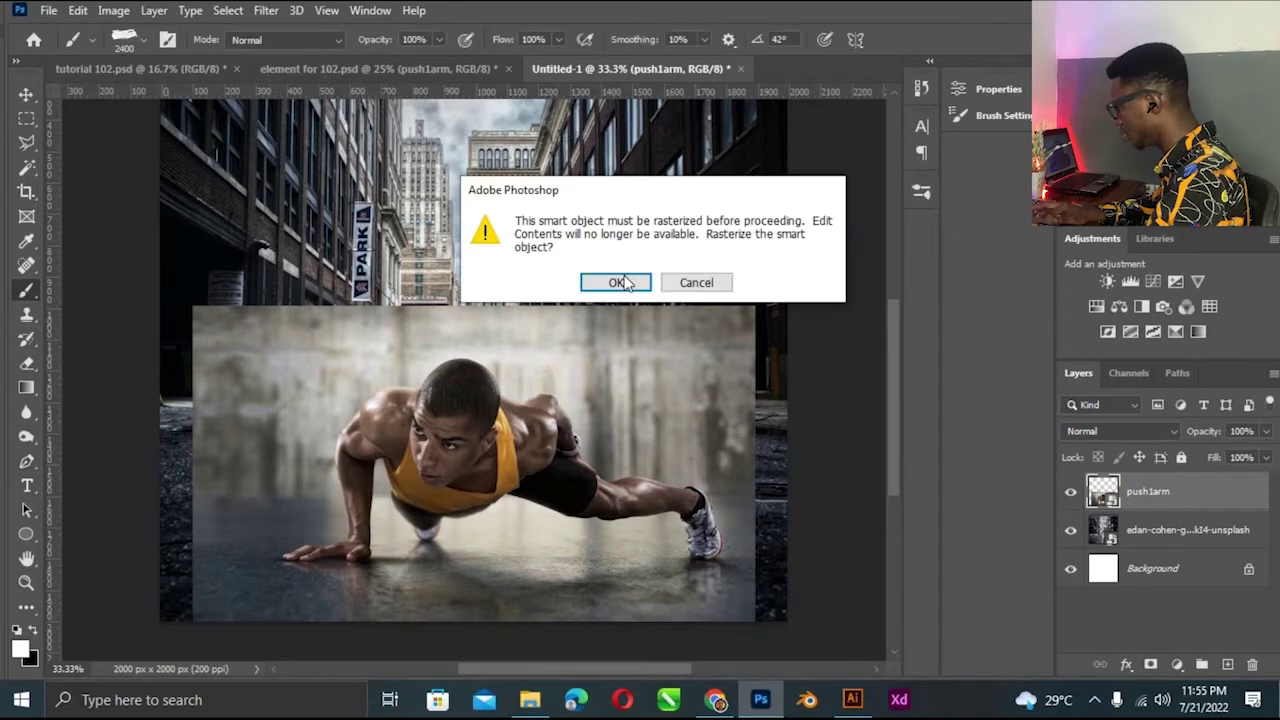
key("Return")
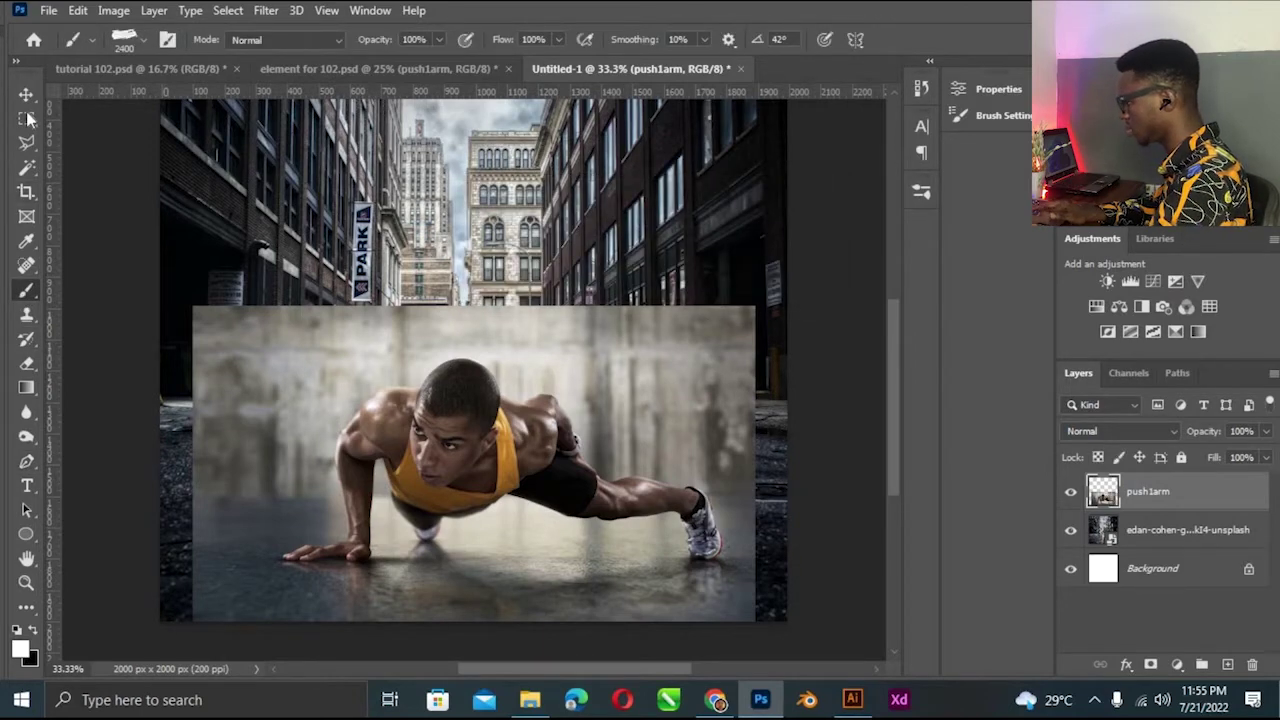
left_click(27, 97)
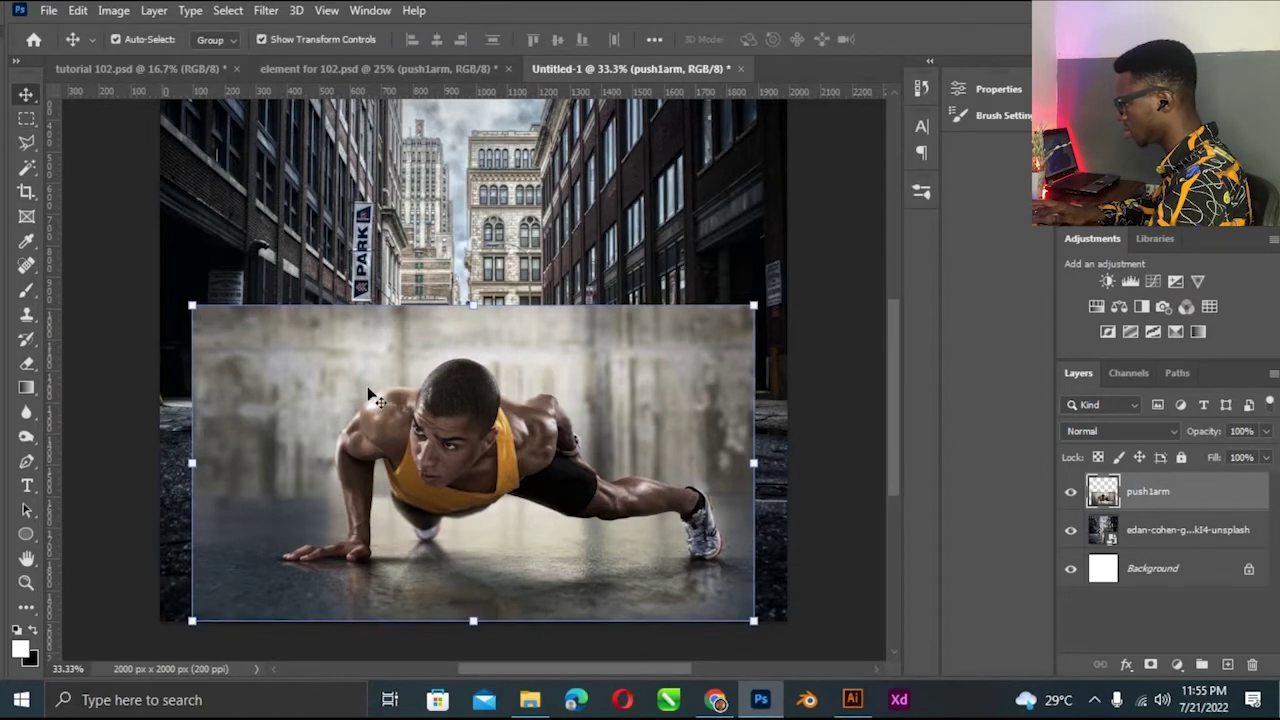
left_click(774, 468)
key("Escape")
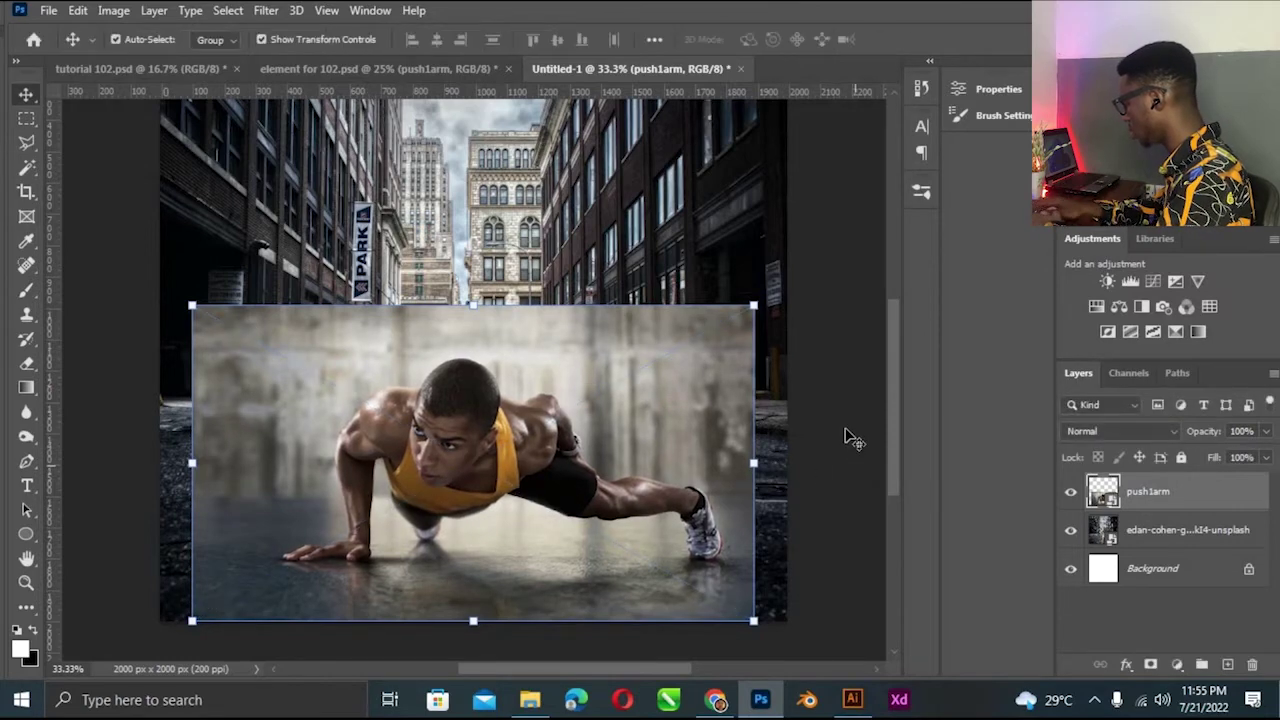
right_click(1220, 492)
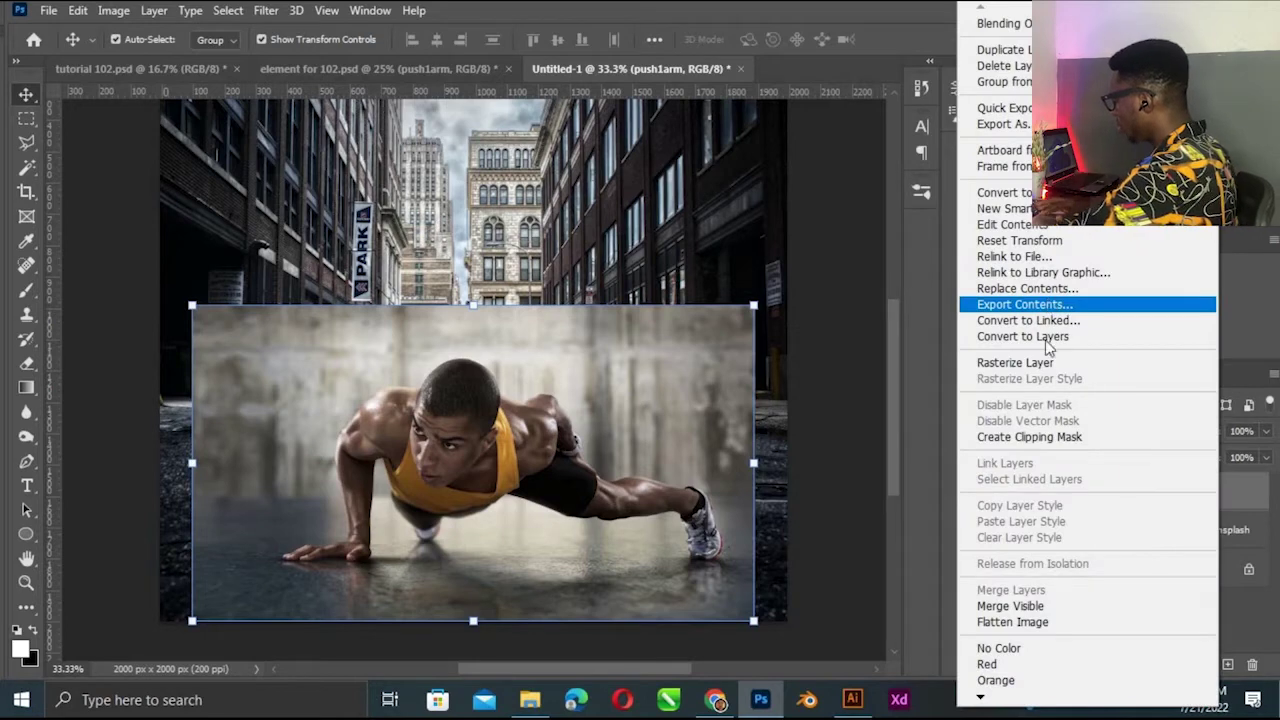
left_click(814, 440)
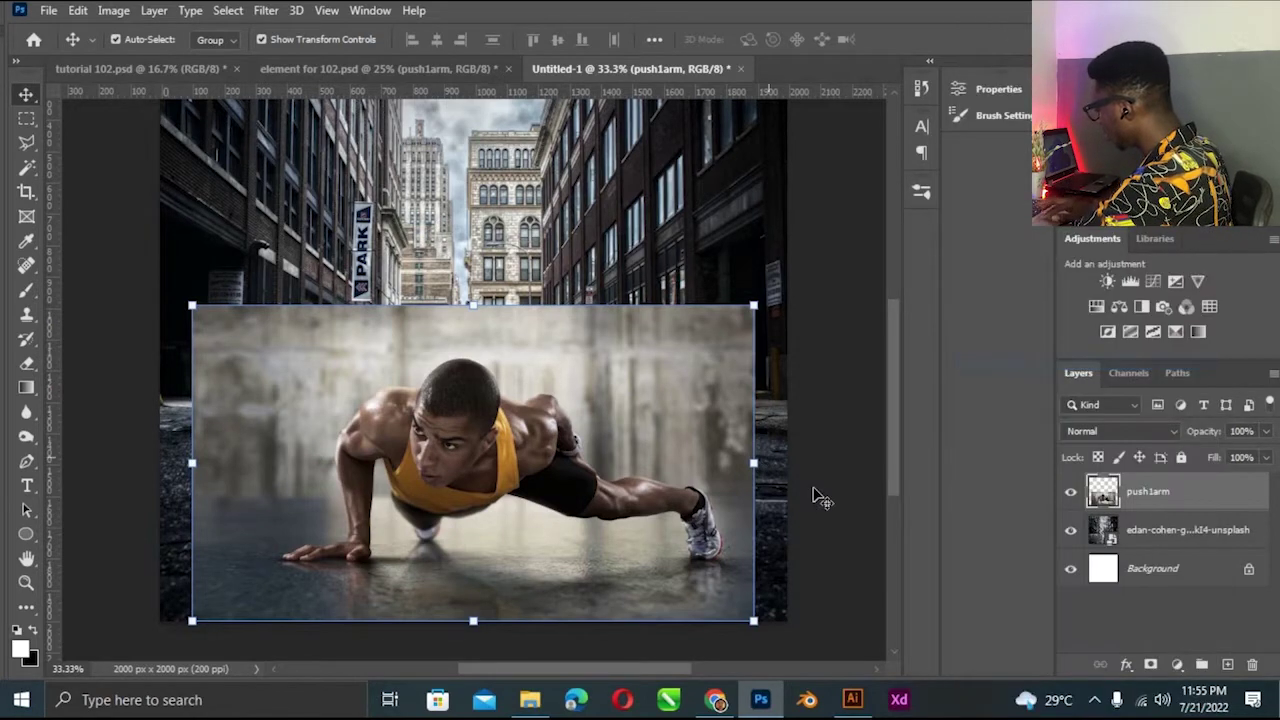
left_click(814, 497)
left_click(565, 485)
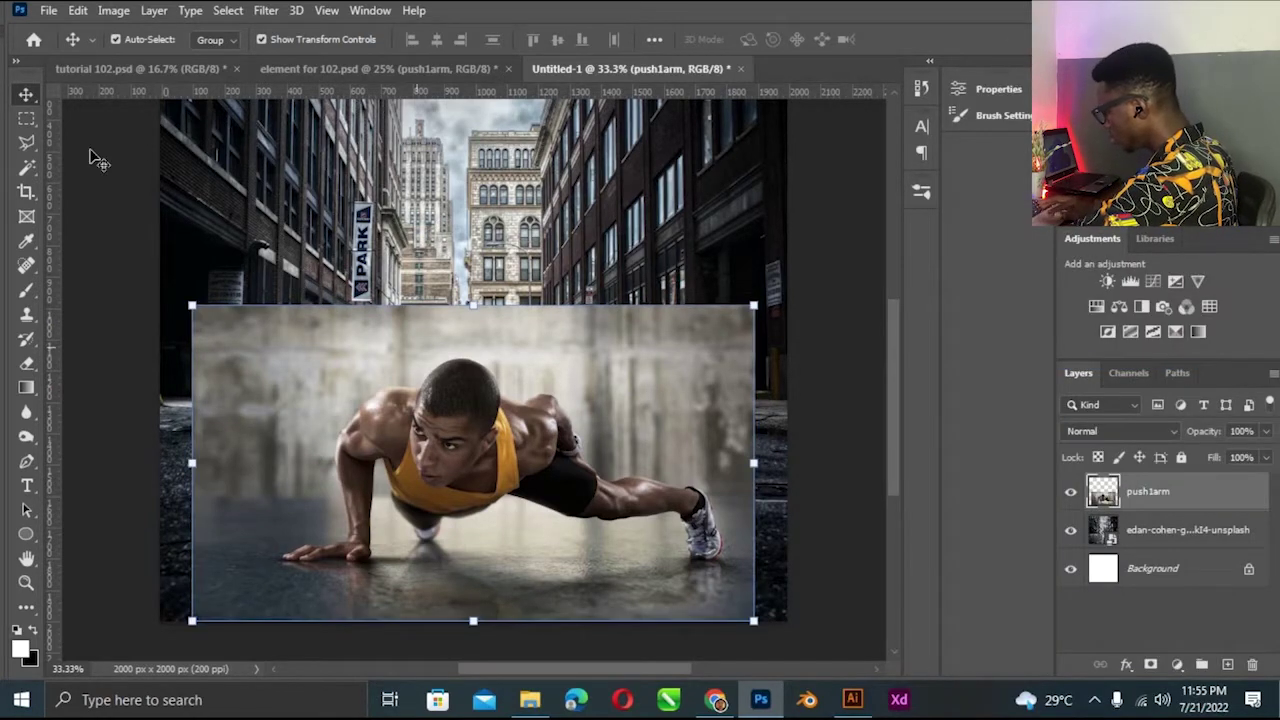
Zoom in to 400% on the athlete's hand, adding a curve point along the floor.
left_click(26, 461)
key("ctrl+plus")
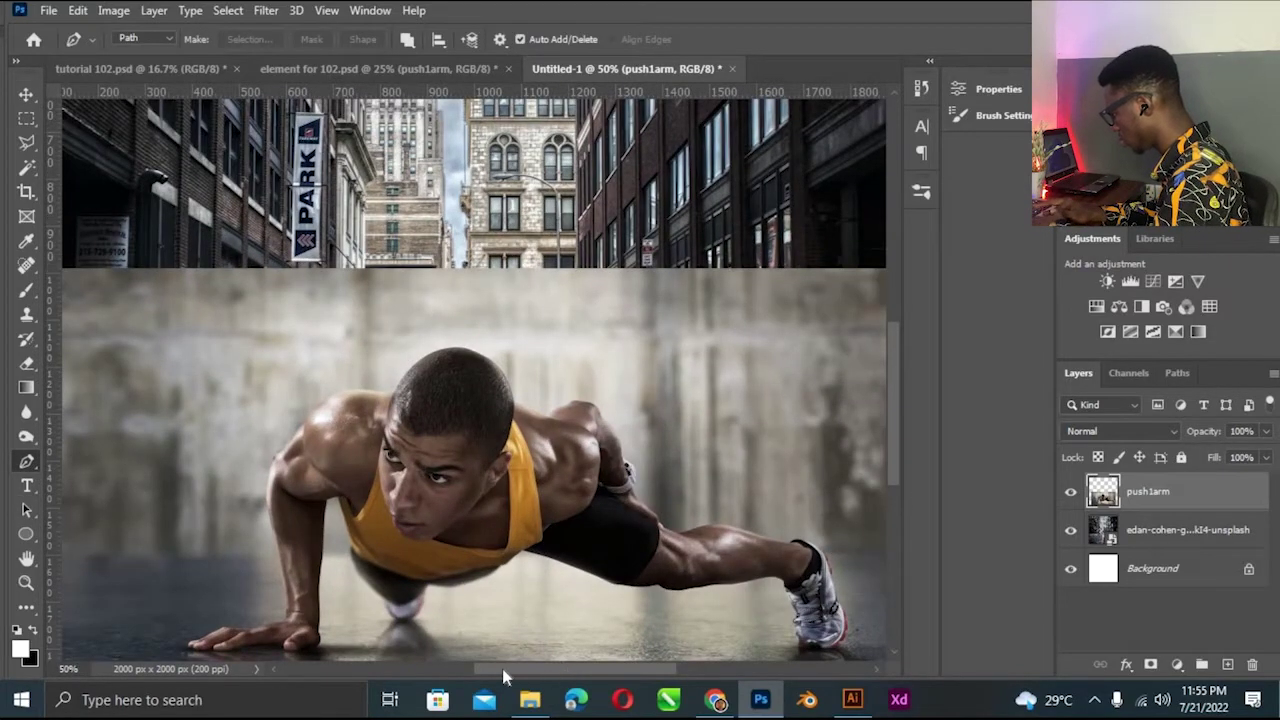
left_click_drag(502, 668, 437, 668)
left_click_drag(204, 592, 336, 638)
key("ctrl+plus")
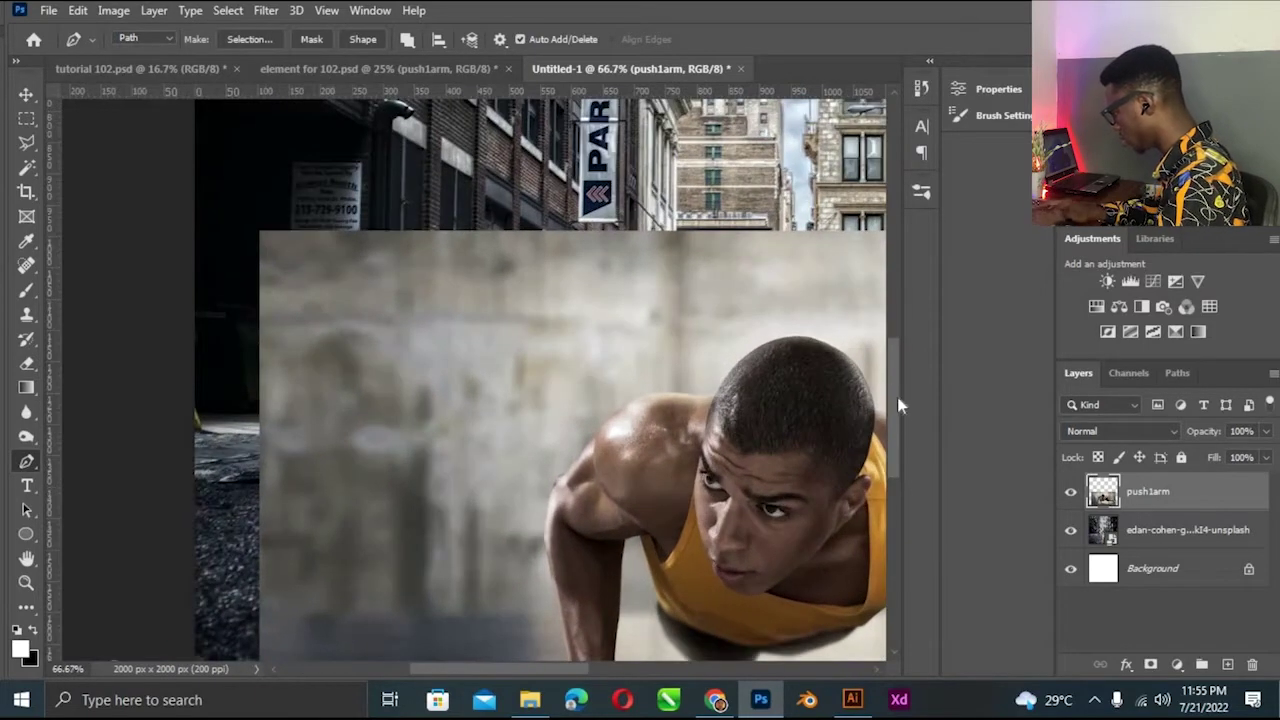
scroll(390, 464, "down", 5)
key("ctrl+plus")
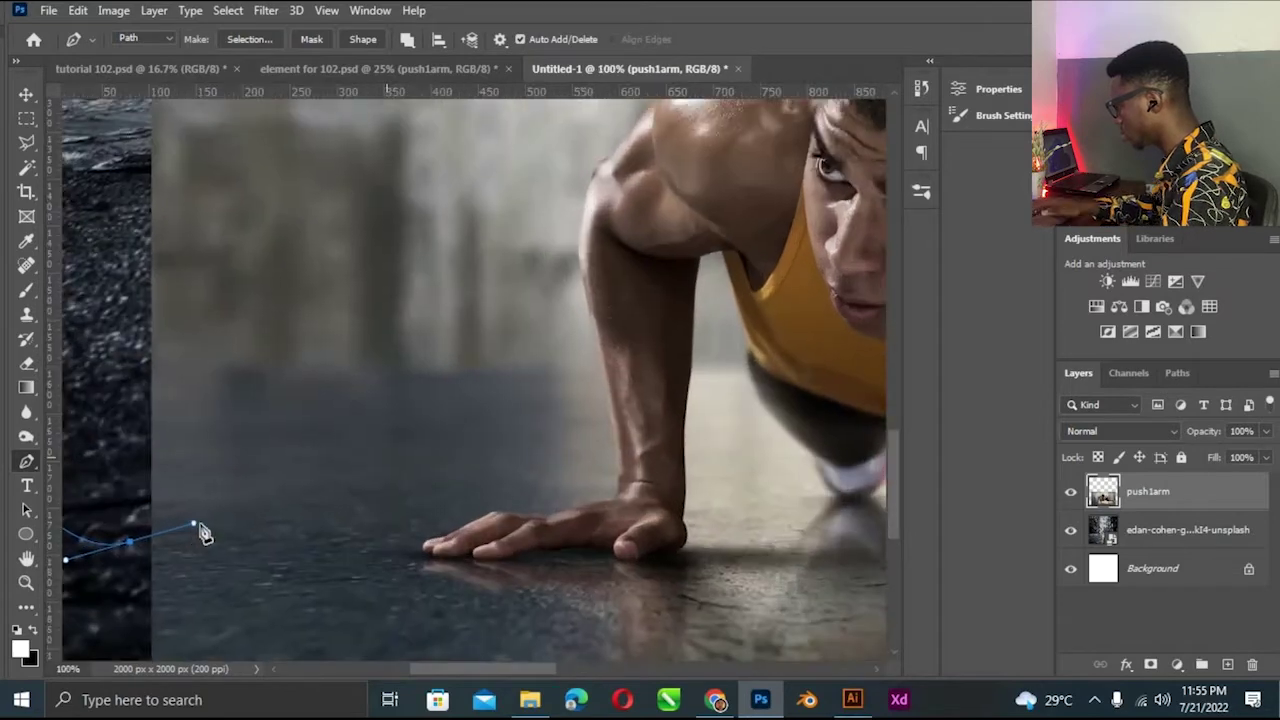
left_click_drag(366, 538, 415, 541)
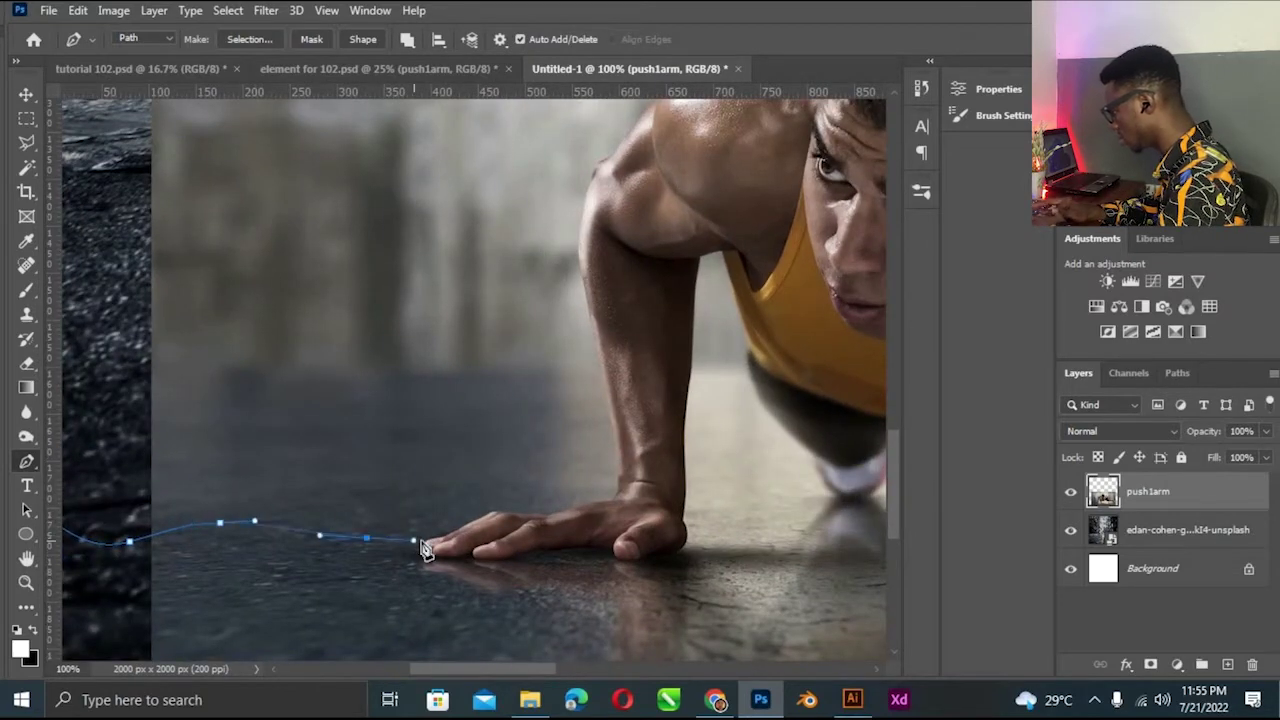
key("ctrl+plus")
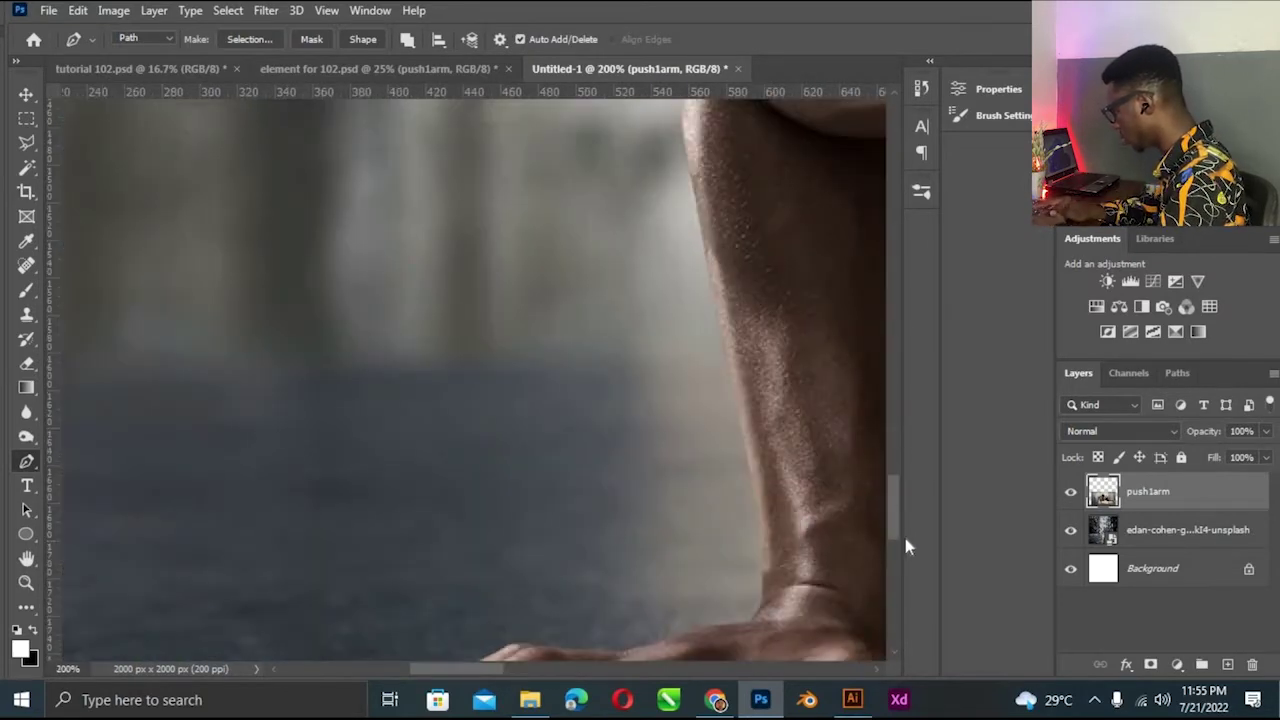
scroll(382, 450, "down", 5)
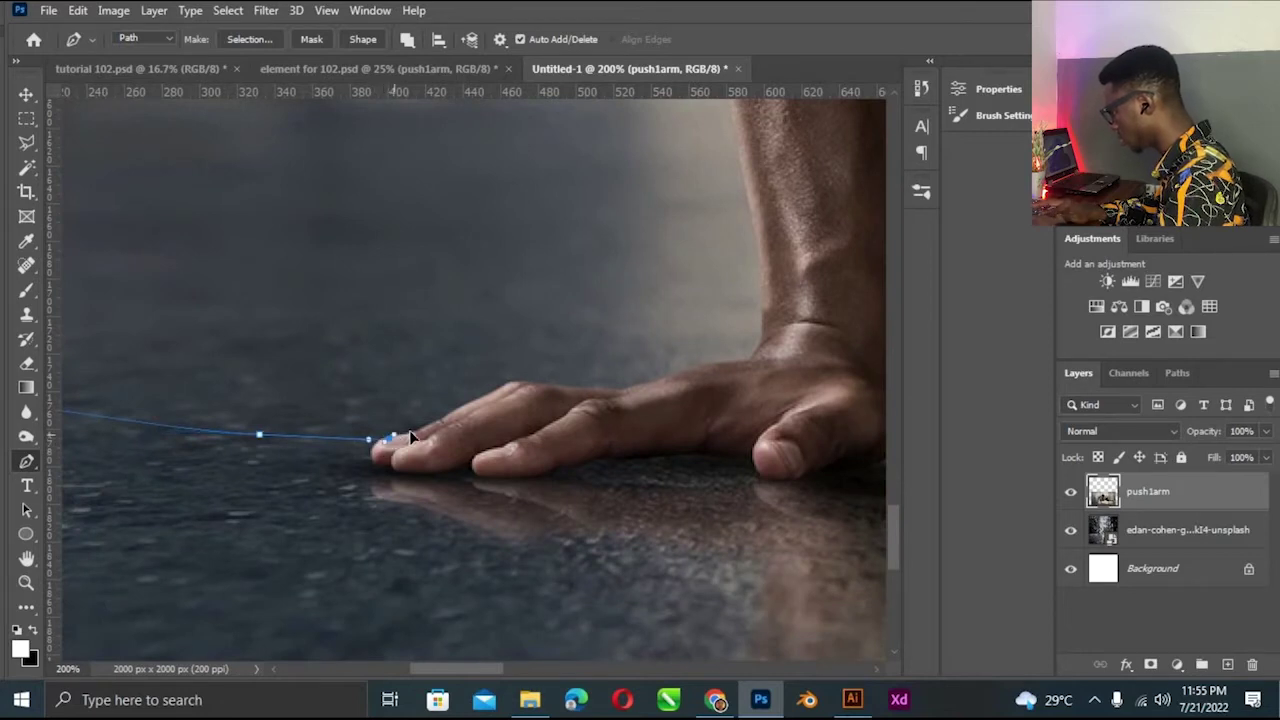
key("ctrl+plus")
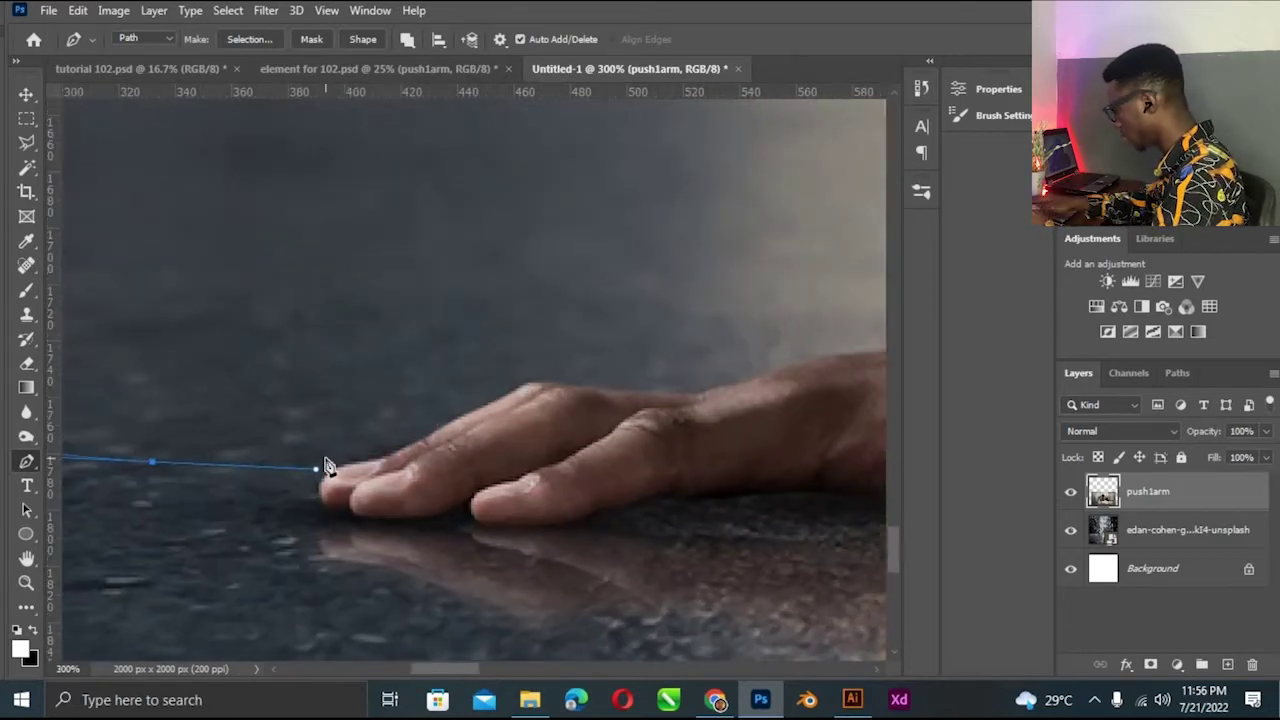
key("ctrl+plus")
Trace the path from the fingertip along the hand, up the arm and across the shoulder.
left_click(297, 494)
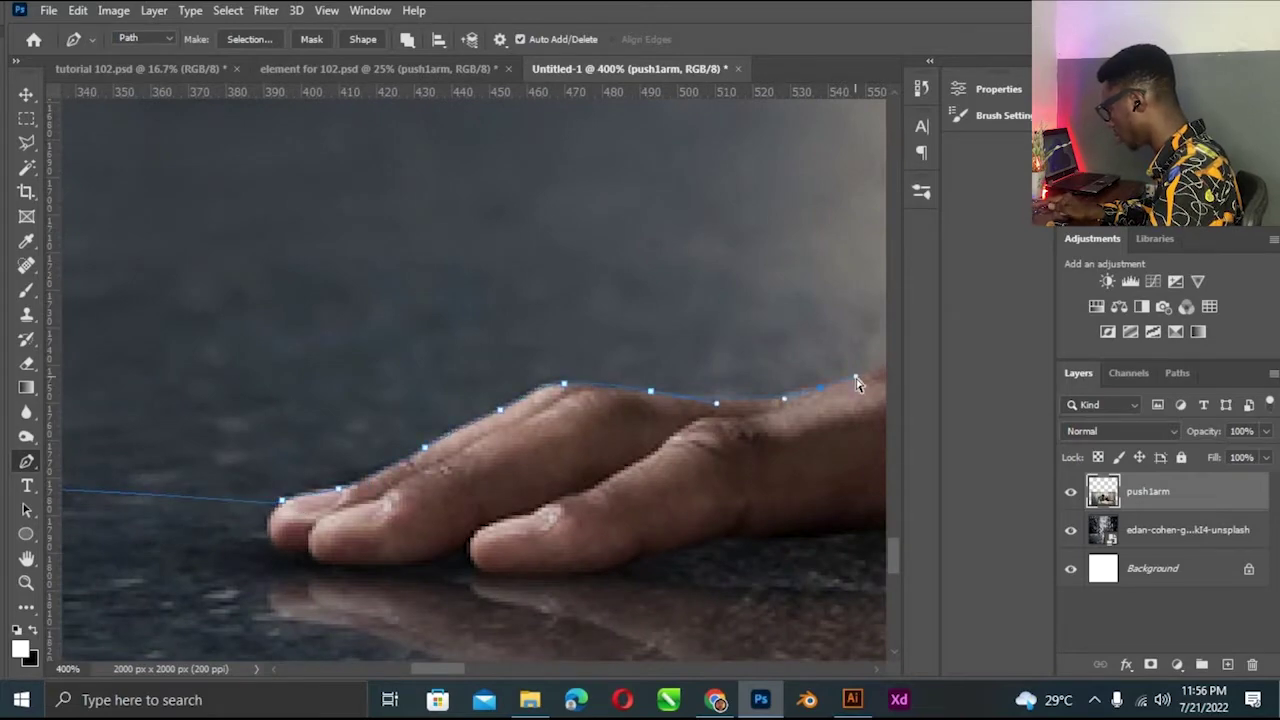
key("ctrl+minus")
left_click_drag(858, 387, 410, 371)
scroll(505, 235, "up", 5)
scroll(771, 449, "up", 5)
scroll(423, 457, "up", 5)
left_click_drag(419, 441, 409, 393)
scroll(410, 255, "up", 5)
left_click(495, 300)
left_click(572, 196)
scroll(574, 194, "up", 5)
scroll(329, 466, "right", 5)
left_click(320, 466)
left_click(430, 335)
left_click(600, 271)
scroll(790, 274, "right", 5)
left_click(460, 275)
scroll(482, 276, "up", 5)
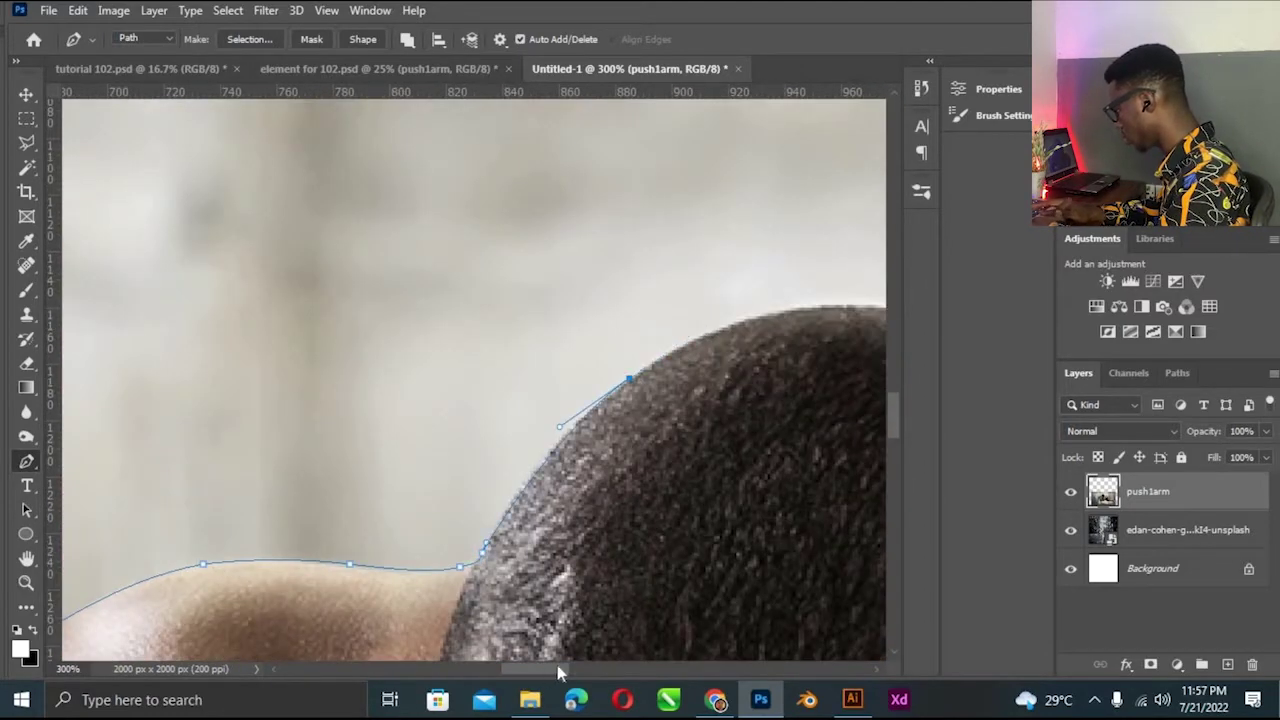
scroll(600, 400, "down", 3)
Curve the path over the head, along the back shoulder and down the arm around the watch.
left_click_drag(674, 306, 803, 320)
scroll(686, 320, "right", 5)
left_click(428, 360)
scroll(430, 366, "down", 5)
mouse_move(577, 342)
left_mouse_down()
mouse_move(624, 472)
mouse_move(612, 450)
left_mouse_up()
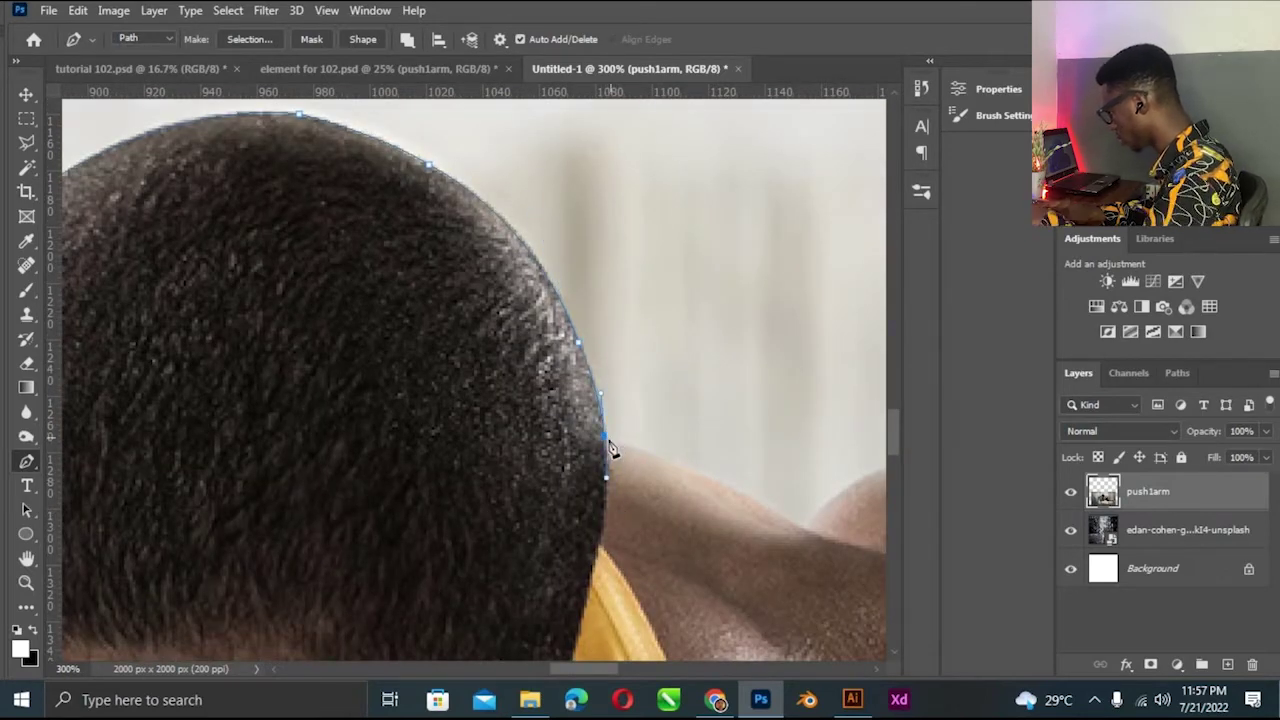
scroll(732, 500, "down", 1)
left_click(500, 525)
scroll(543, 520, "up", 2)
left_click(578, 431)
left_click_drag(600, 418, 628, 418)
scroll(724, 485, "right", 4)
scroll(600, 300, "down", 6)
left_click(572, 245)
left_click(596, 261)
left_click(635, 319)
left_click(645, 365)
Extend the path below the watch along the leg toward the shoe, then scroll to review it.
scroll(688, 430, "up", 1)
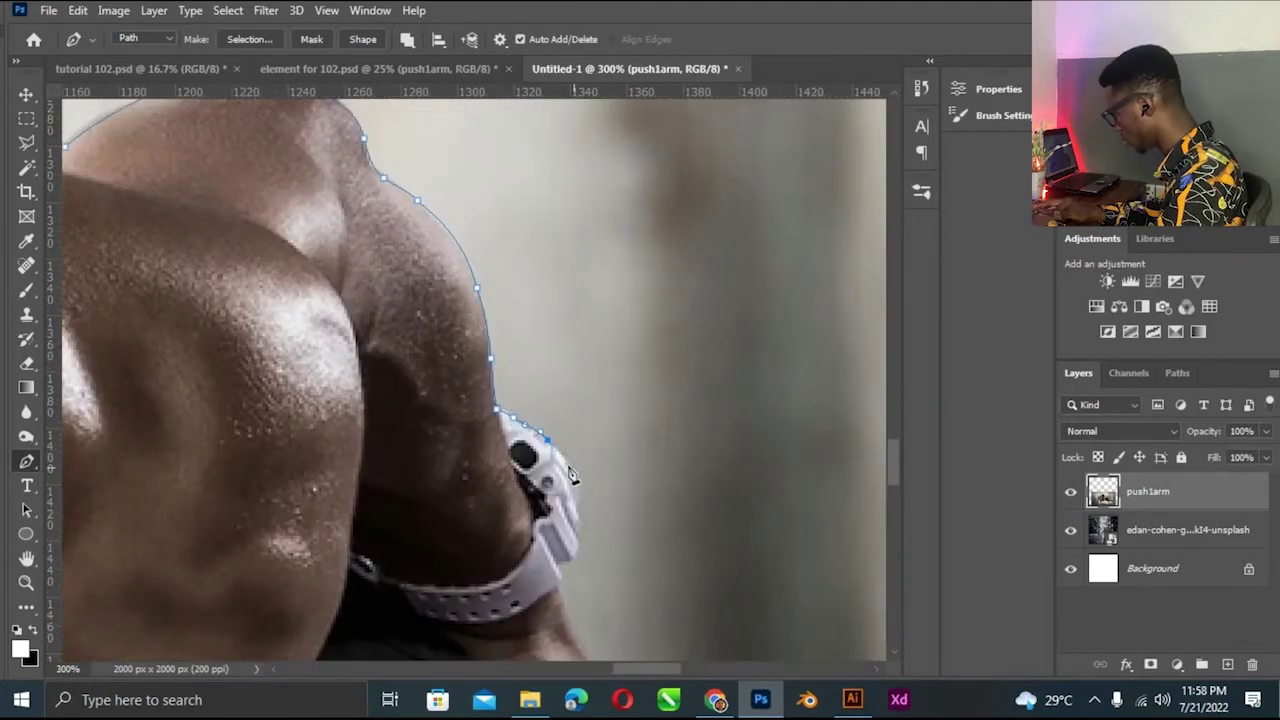
scroll(565, 590, "down", 3)
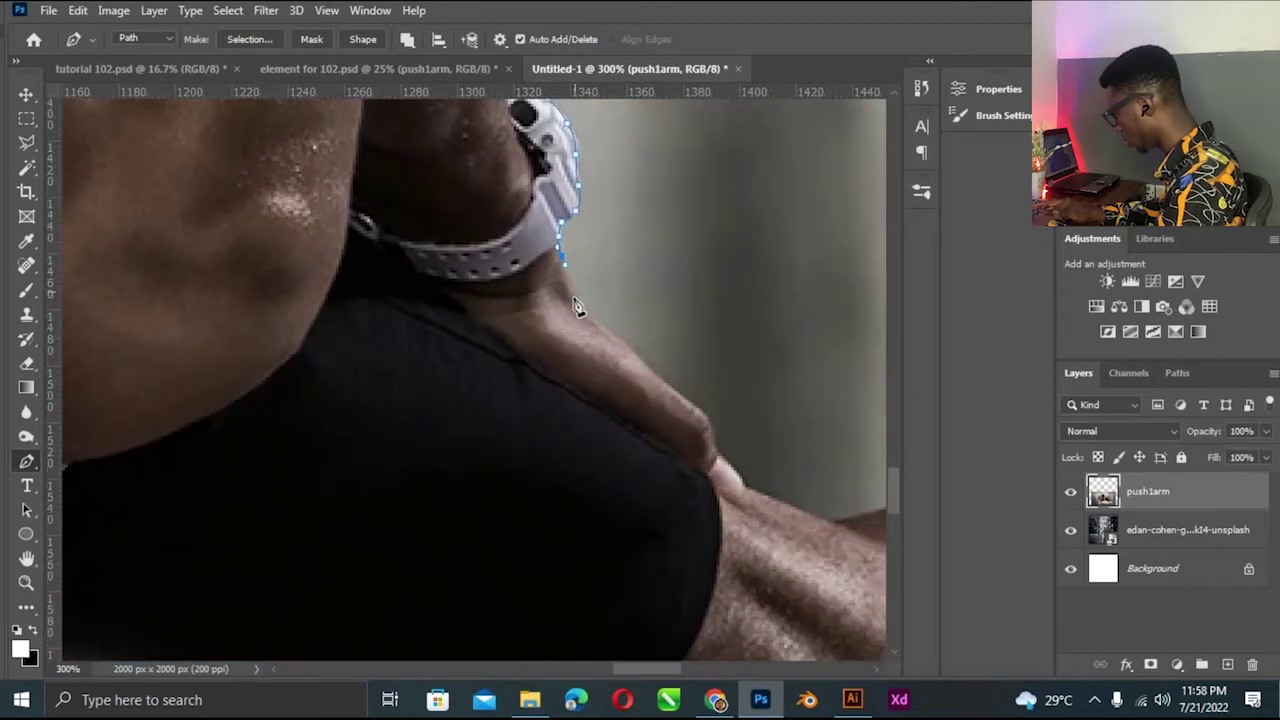
left_click(712, 431)
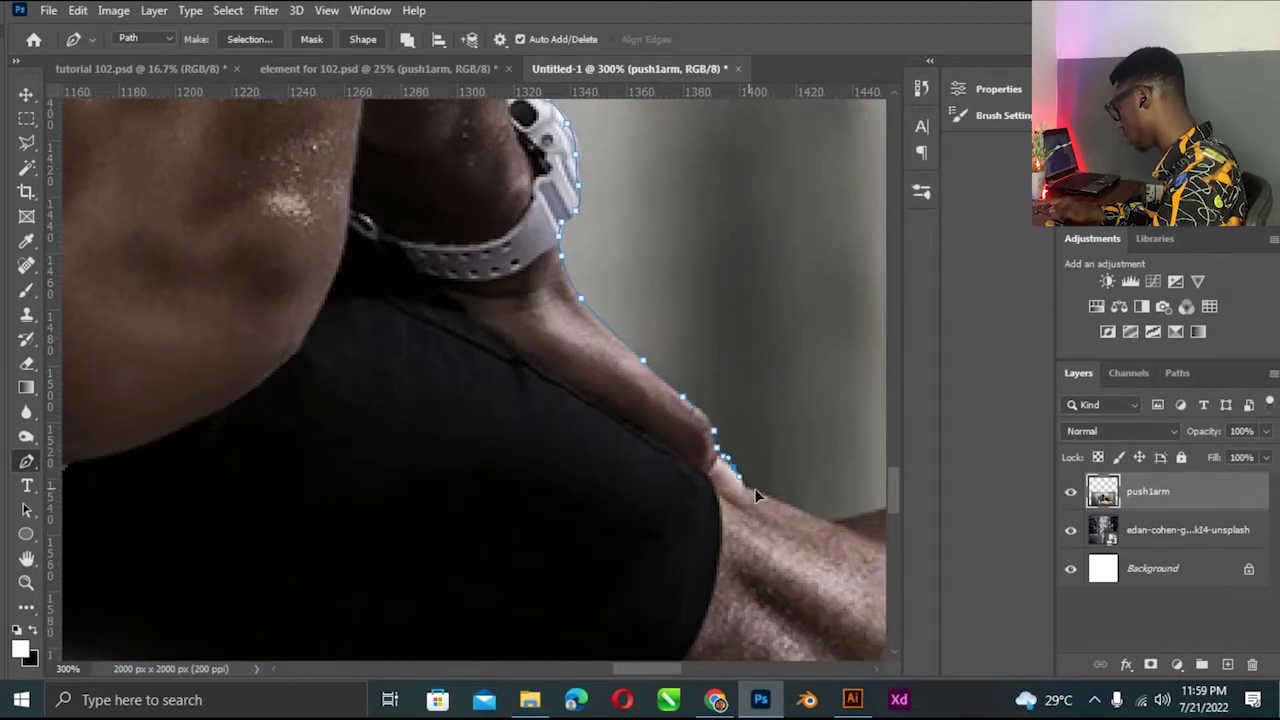
scroll(588, 523, "right", 3)
left_click(606, 511)
scroll(606, 511, "down", 1)
scroll(521, 470, "right", 3)
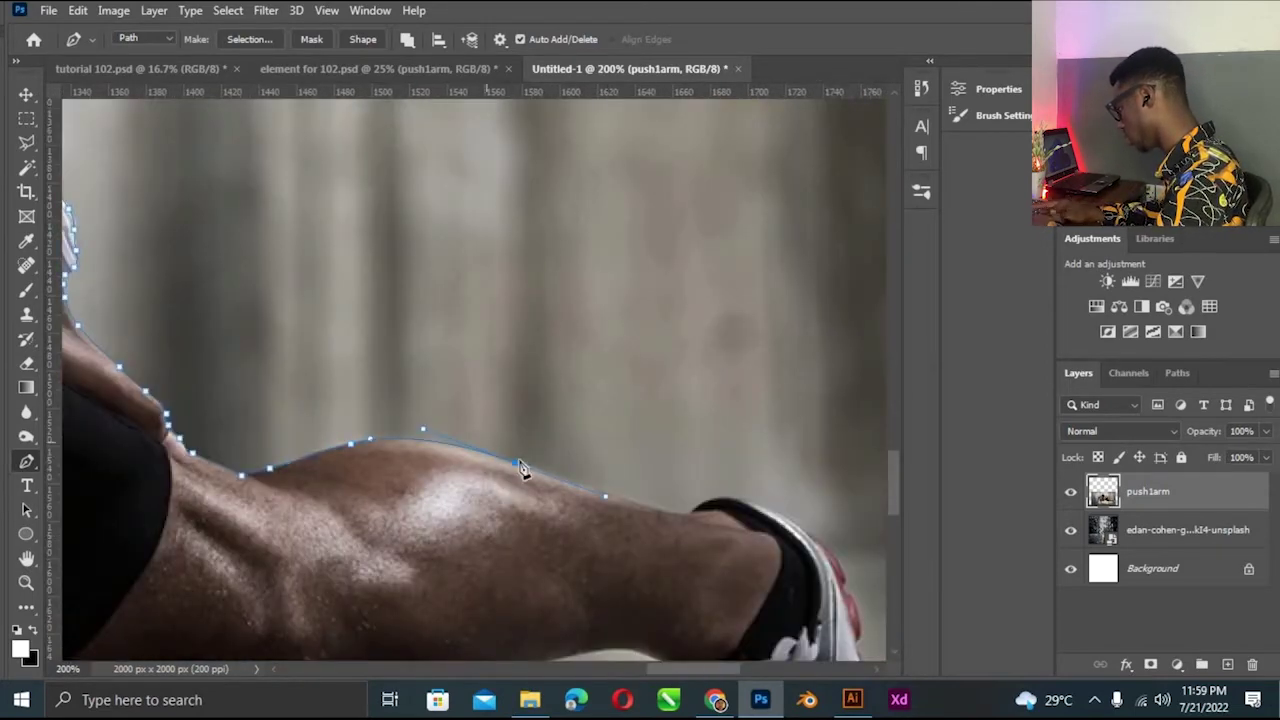
scroll(891, 505, "up", 1)
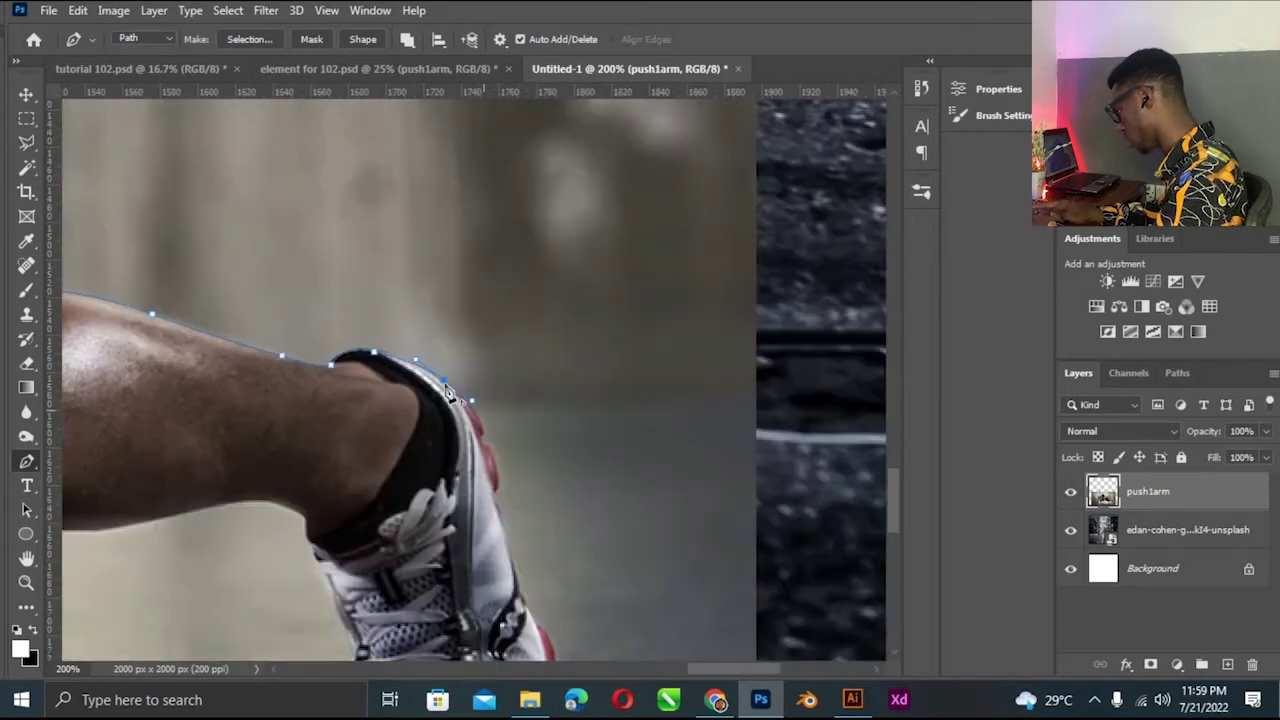
scroll(891, 505, "right", 2)
scroll(891, 505, "down", 1)
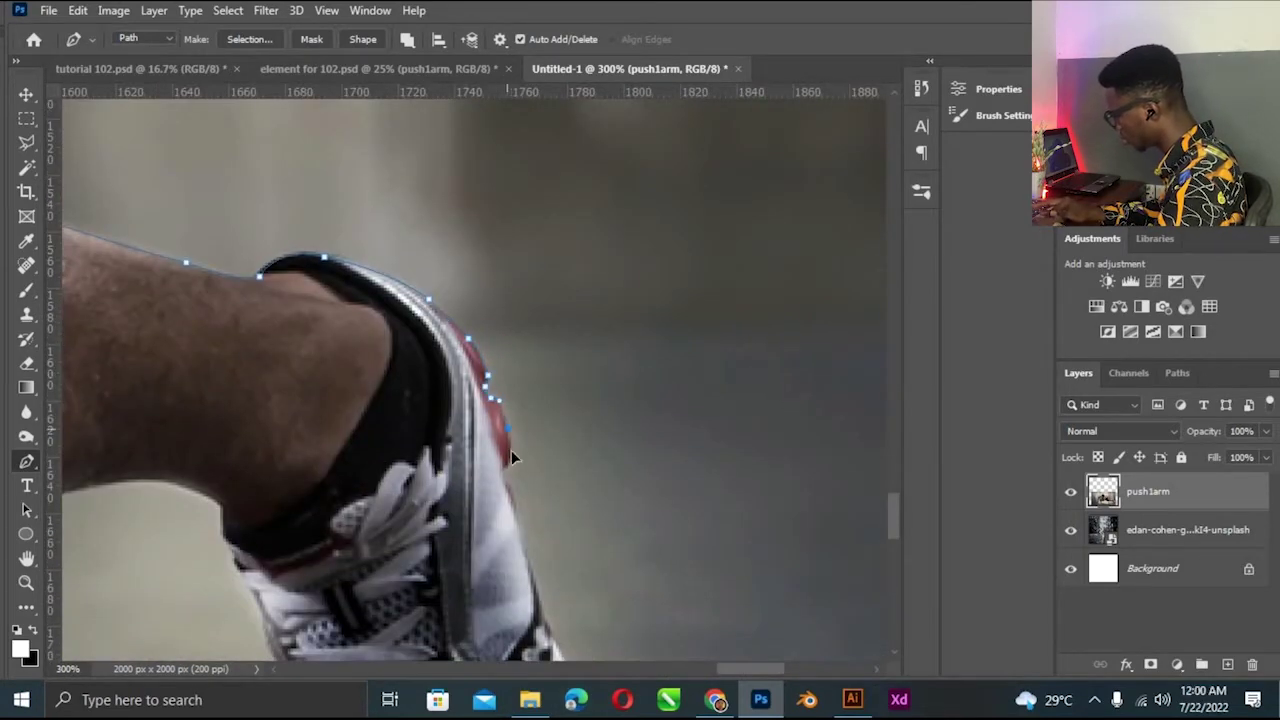
scroll(849, 551, "down", 3)
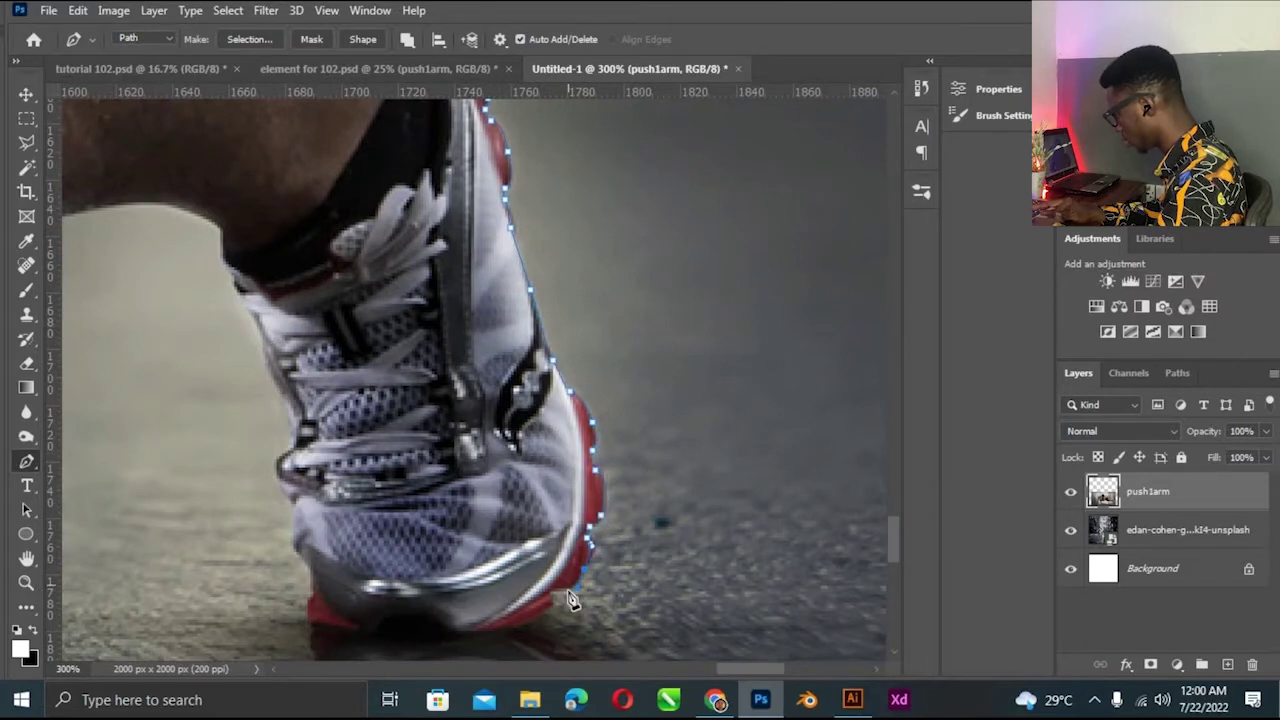
scroll(633, 499, "down", 2)
scroll(633, 499, "down", 3)
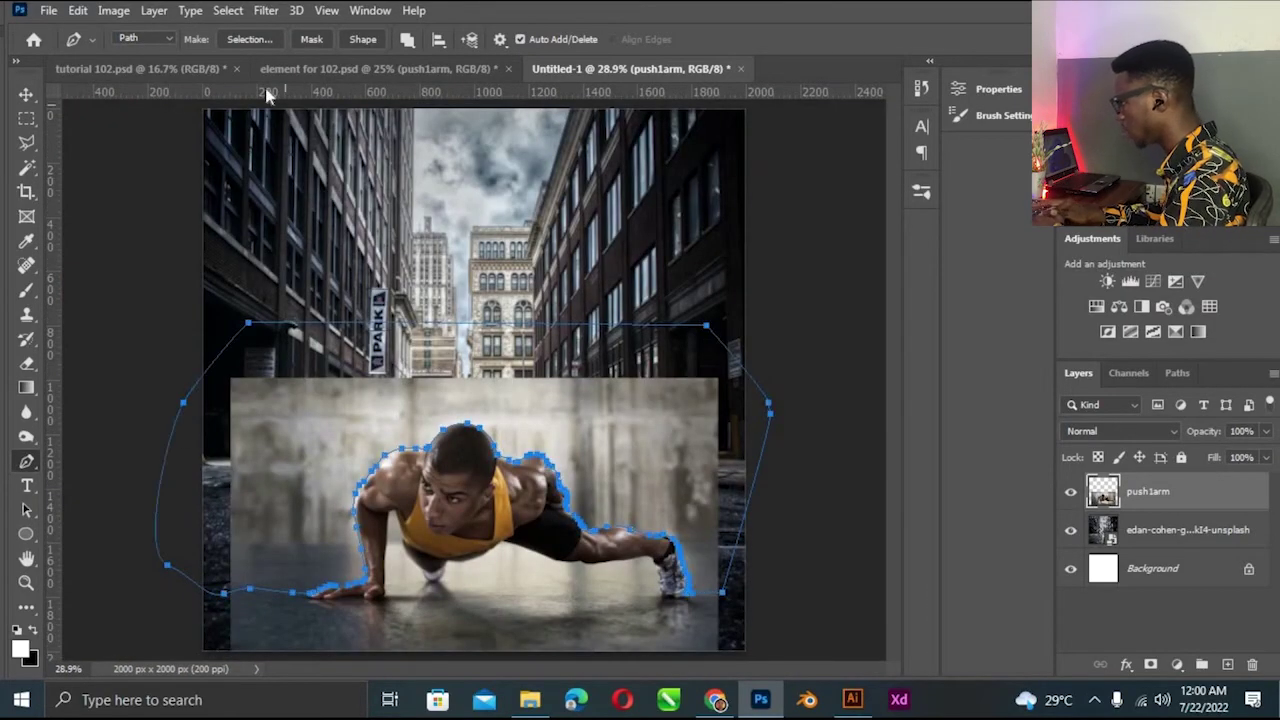
Turn the traced path into a selection and add a mask hiding the wall behind the athlete.
left_click(248, 38)
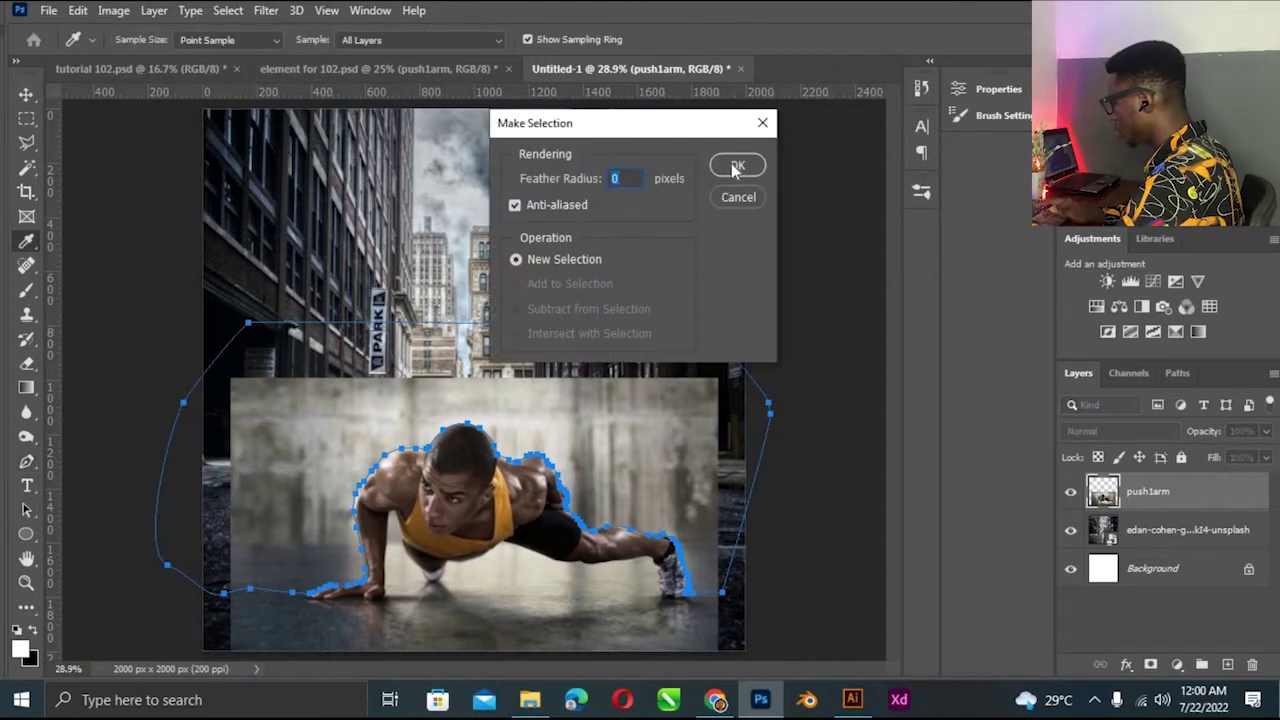
left_click(737, 166)
key("v")
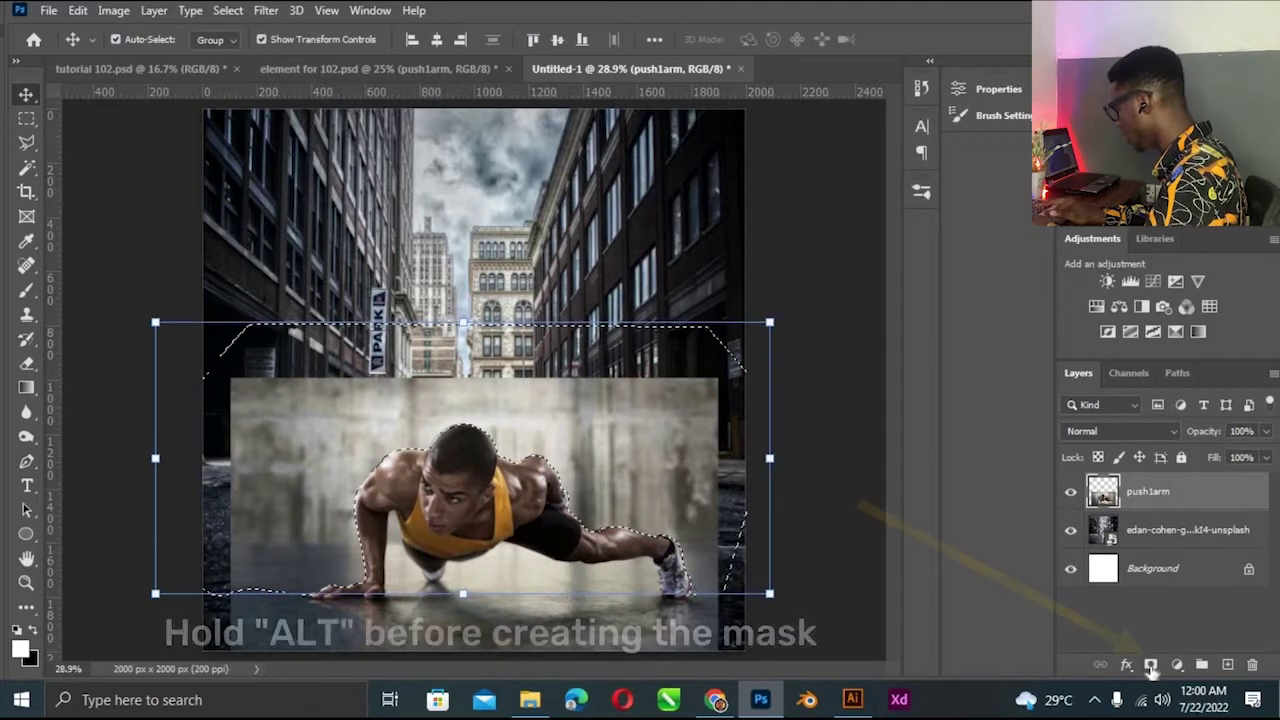
left_click(1150, 664, "alt")
Clear the selection, zoom in on the athlete, and target the push1arm layer mask.
left_click(820, 531)
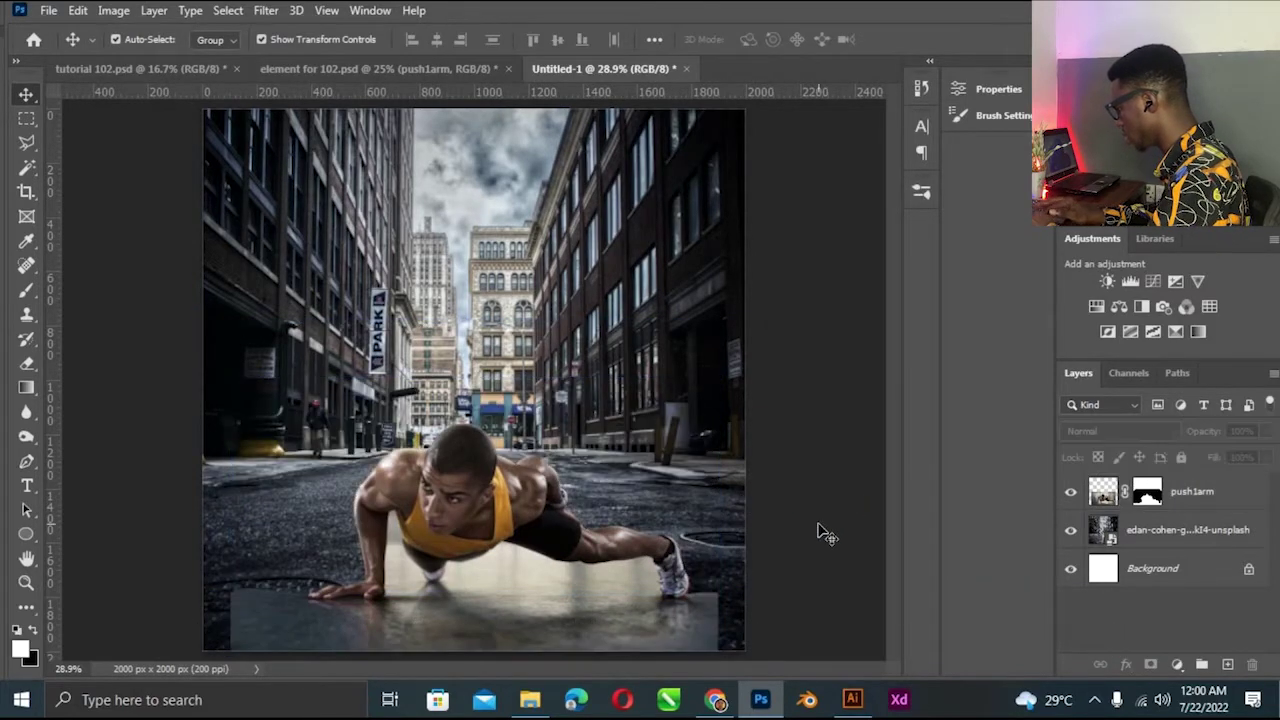
key("ctrl+plus")
scroll(905, 455, "down", 1)
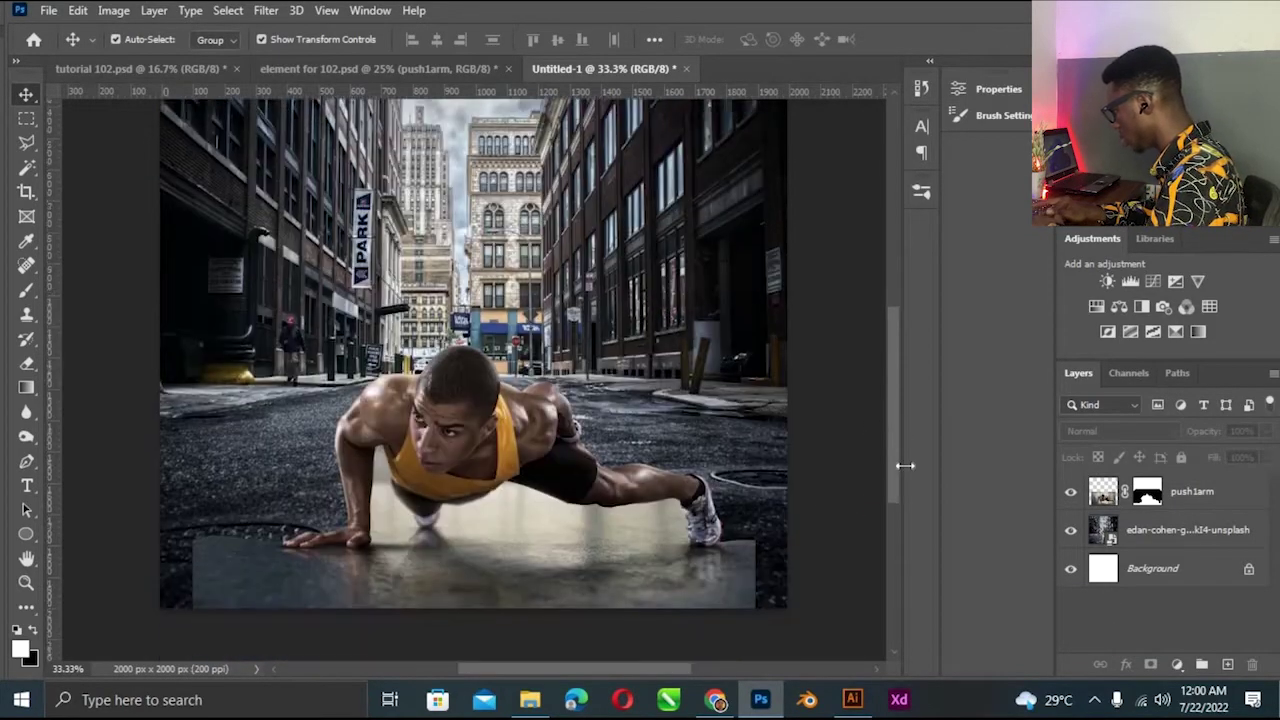
scroll(905, 455, "down", 1)
key("ctrl+plus")
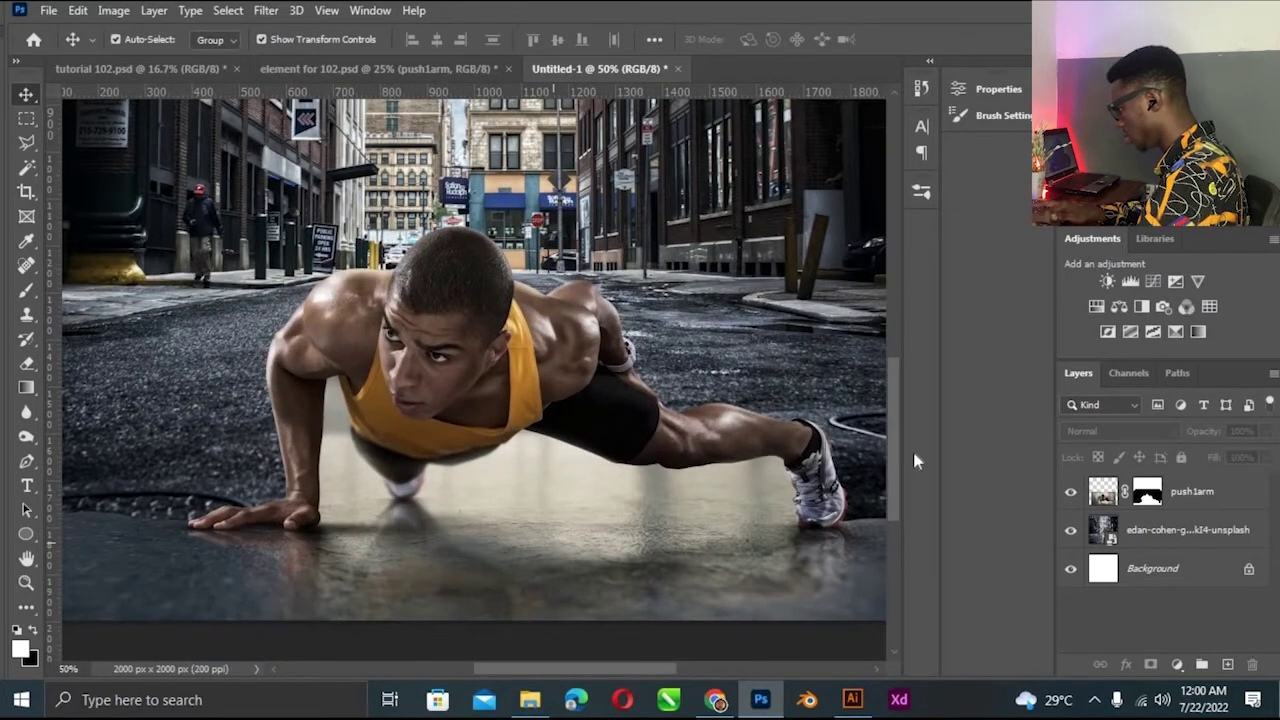
scroll(896, 449, "up", 2)
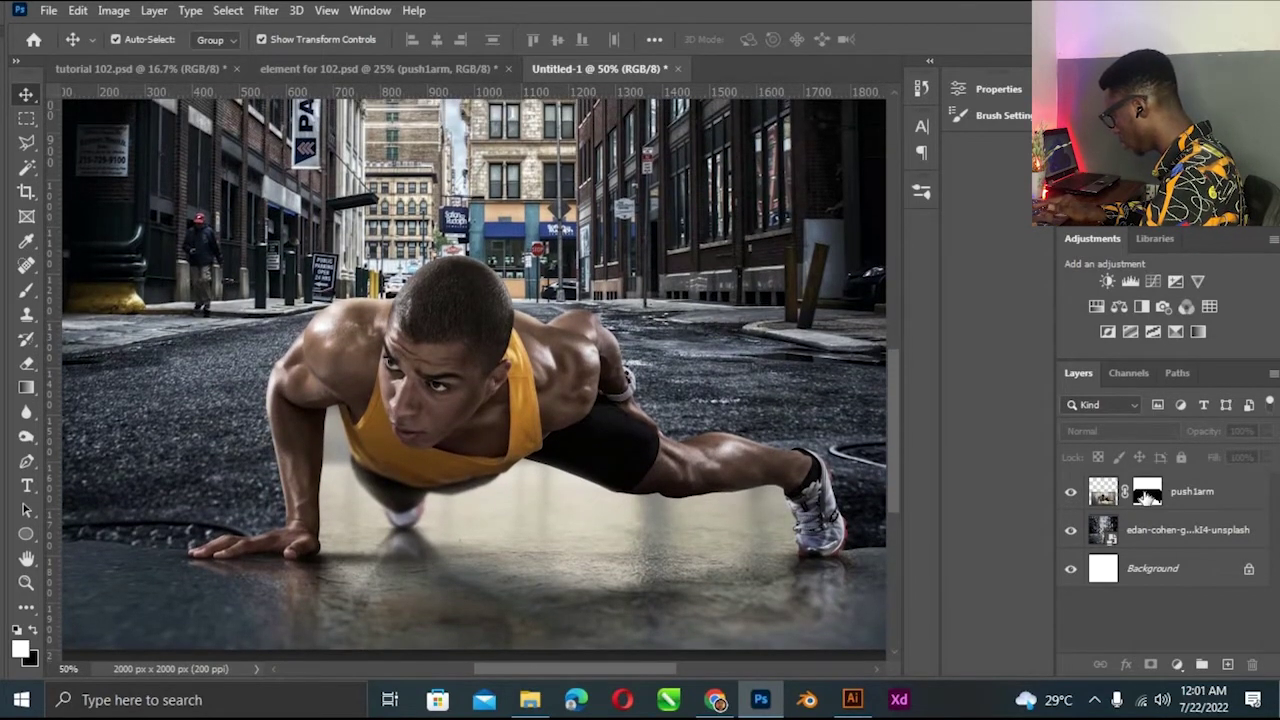
left_click(1147, 493)
left_click_drag(582, 668, 607, 668)
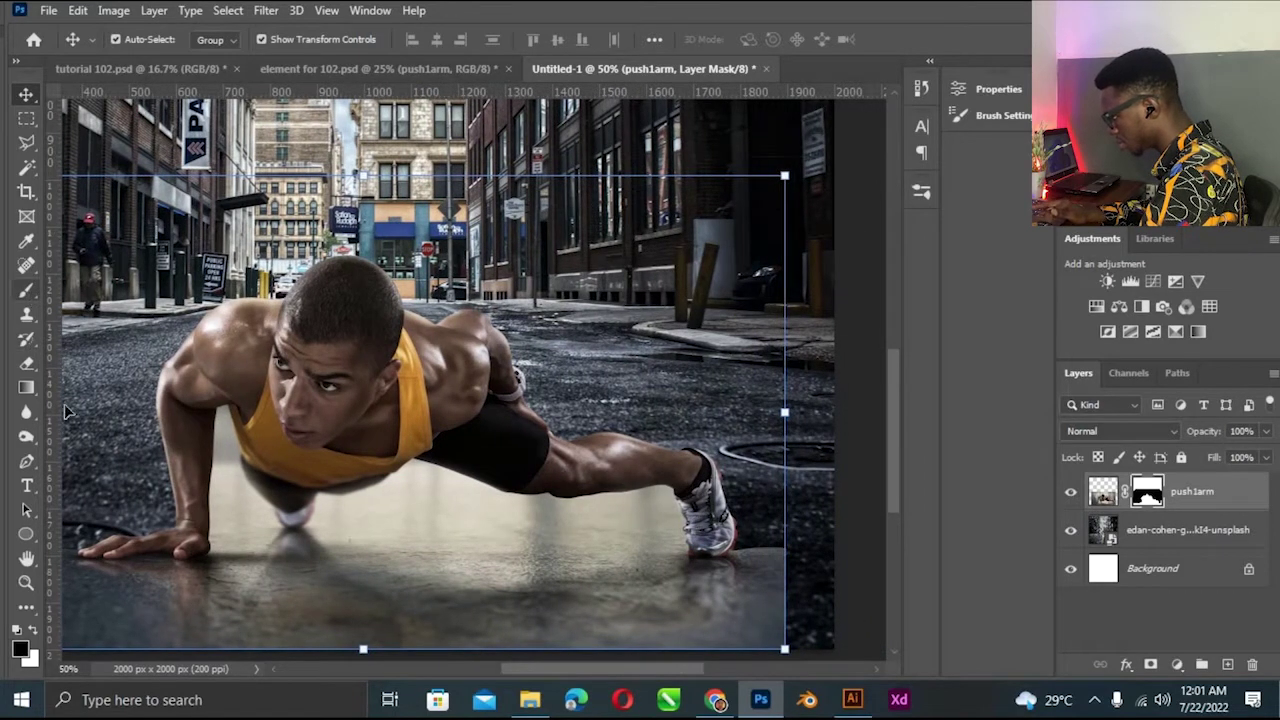
Switch to the Pen tool and zoom in on the athlete's leg and shoe.
key("p")
scroll(420, 476, "up", 1)
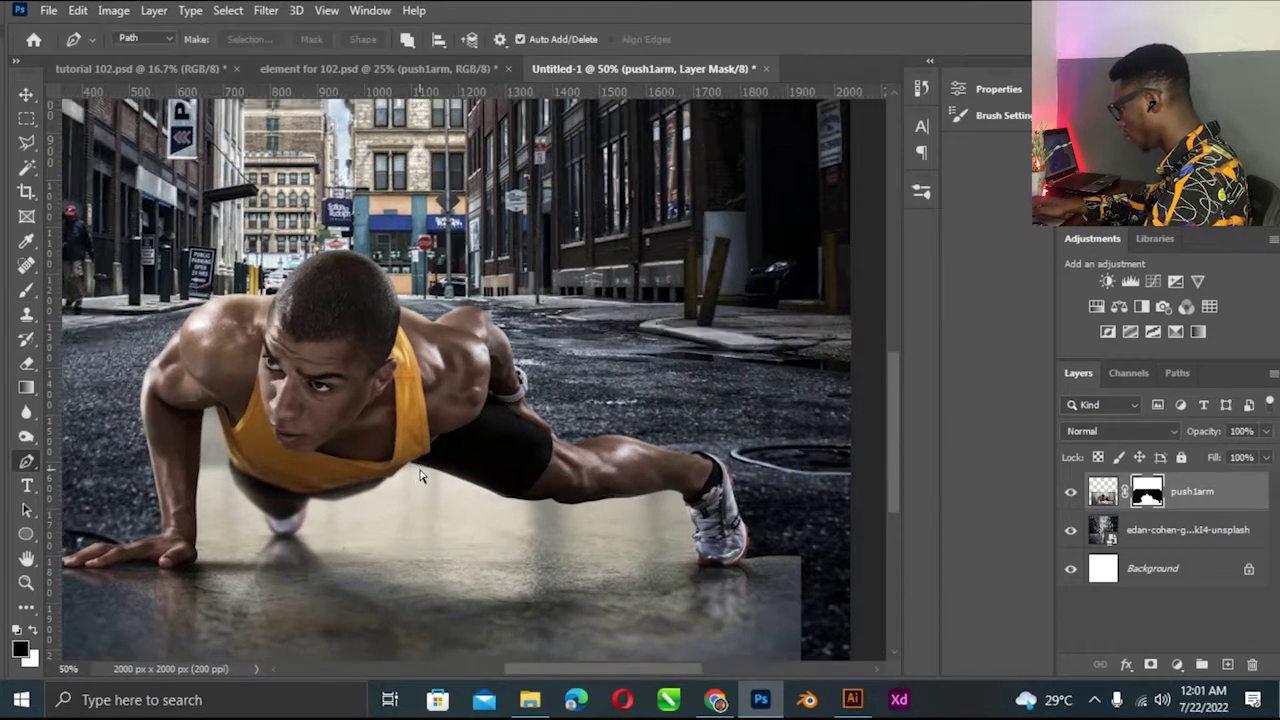
scroll(420, 476, "up", 1)
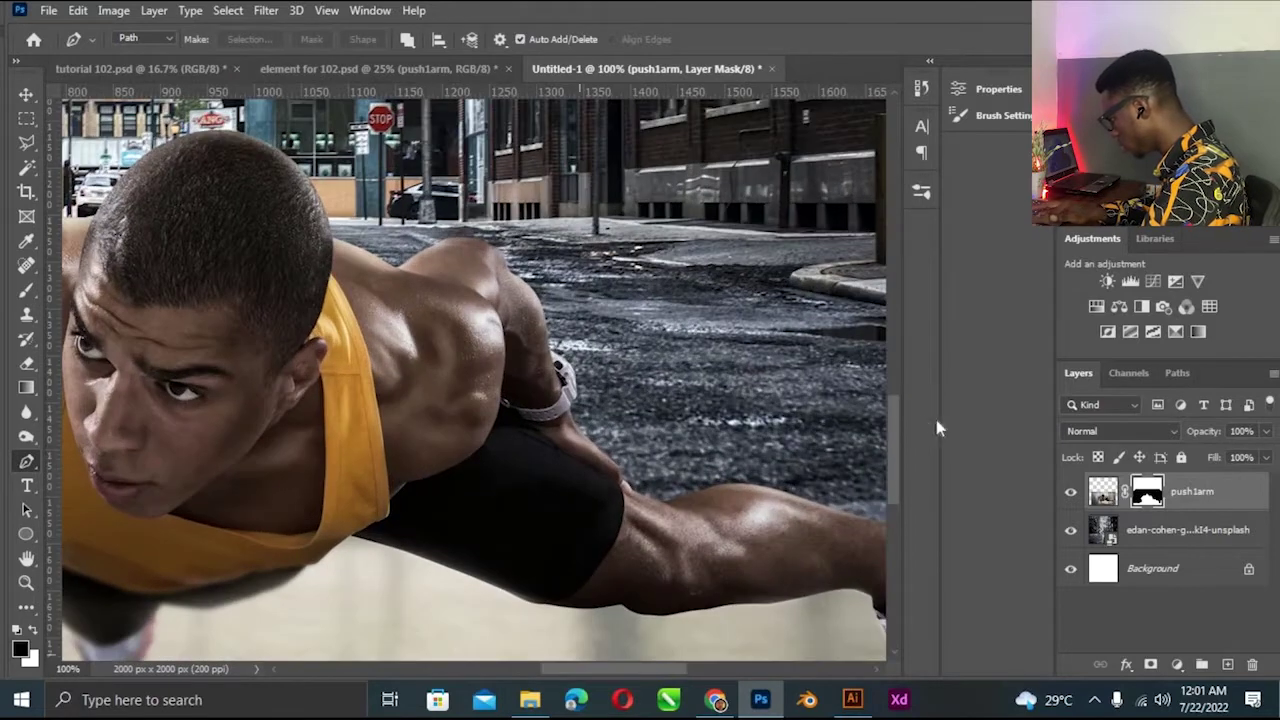
scroll(895, 474, "down", 2)
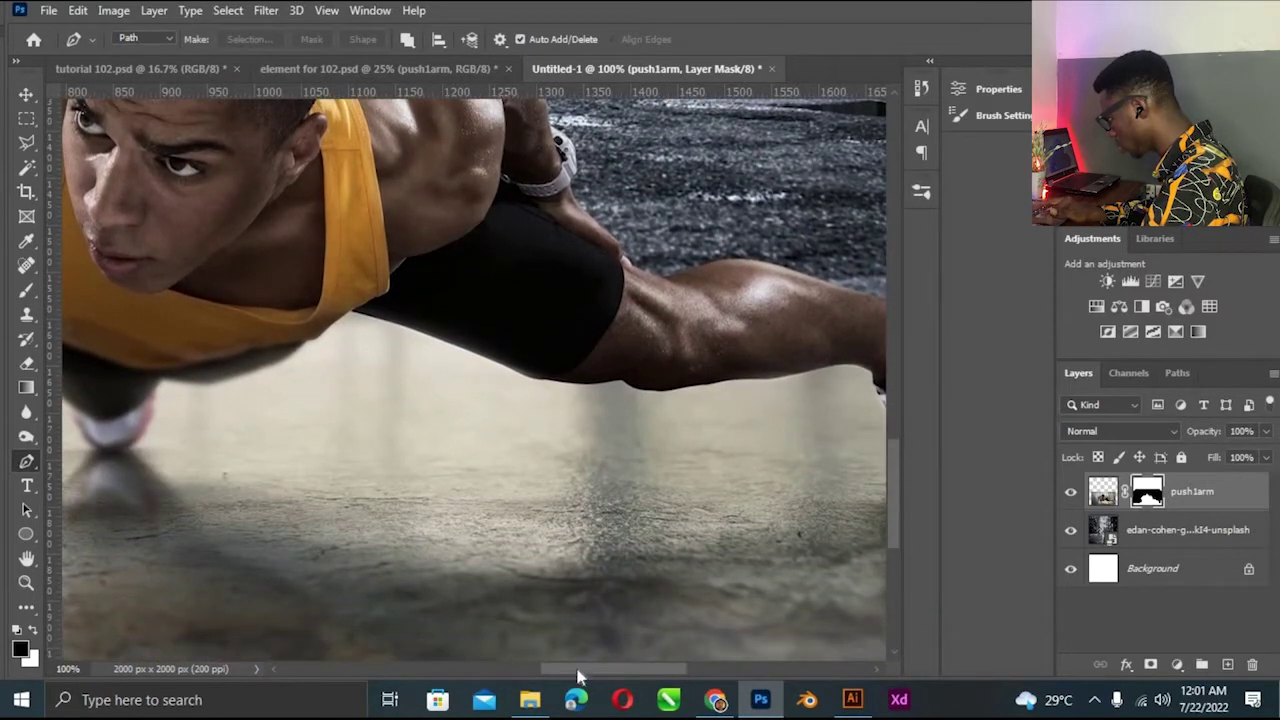
left_click_drag(593, 669, 655, 669)
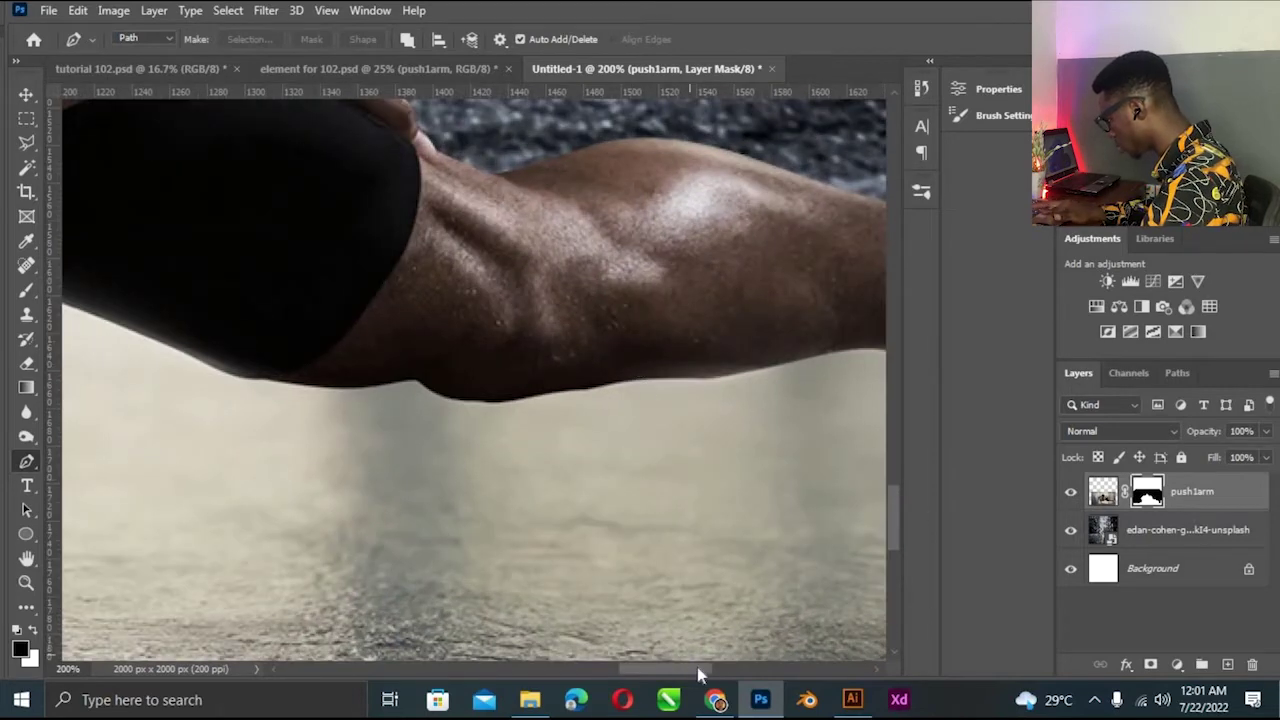
key("ctrl+plus")
scroll(883, 488, "right", 8)
scroll(883, 488, "down", 3)
scroll(901, 520, "down", 2)
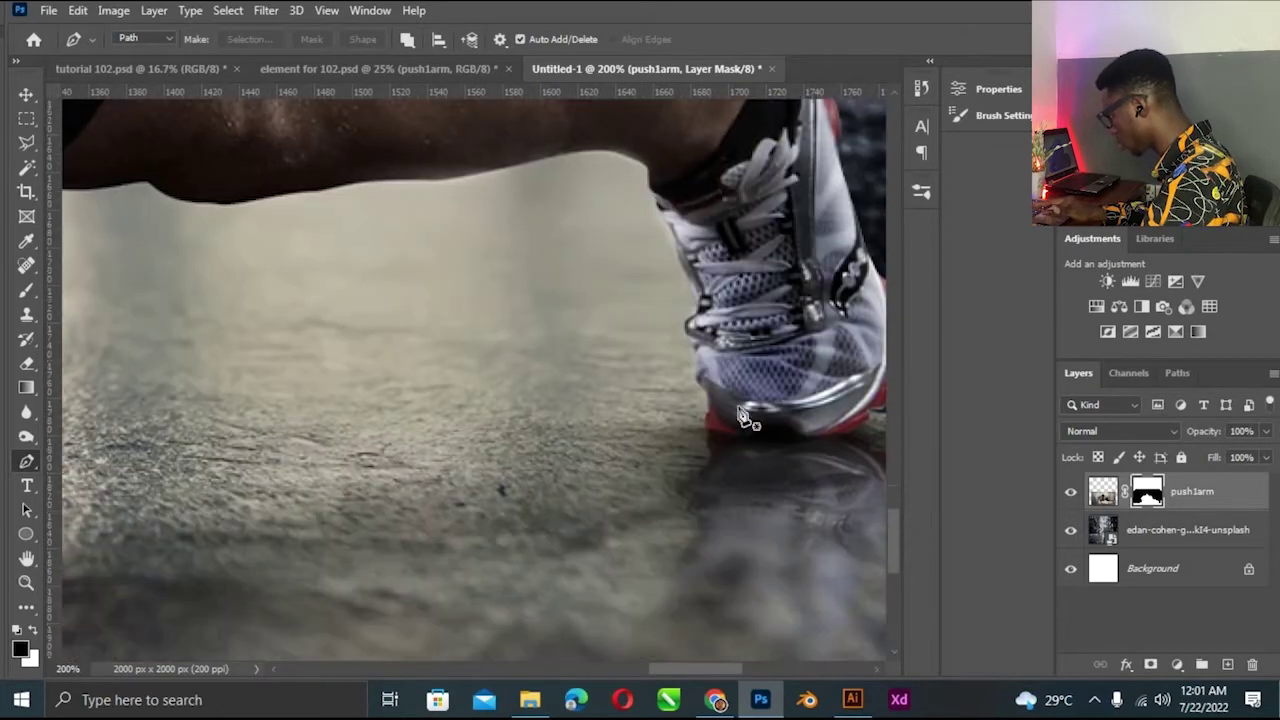
Start the path at the shoe heel and trace up the shoe, calf and leg's underside.
left_click(704, 394)
left_click(702, 354)
key("ctrl+plus")
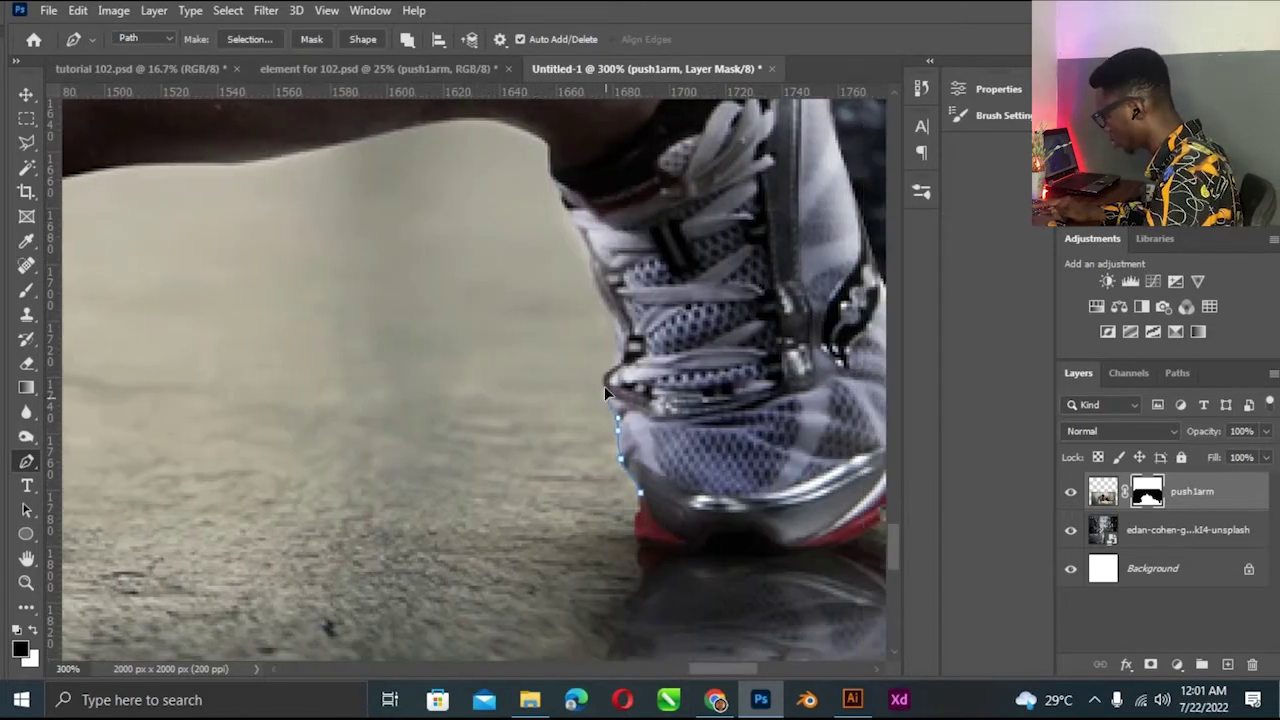
left_click(548, 140)
left_click(437, 116)
scroll(349, 129, "up", 5)
left_click_drag(277, 476, 213, 484)
scroll(280, 485, "left", 5)
left_click(579, 484)
left_click(497, 497)
left_click(427, 506)
left_click(356, 518)
left_click(268, 509)
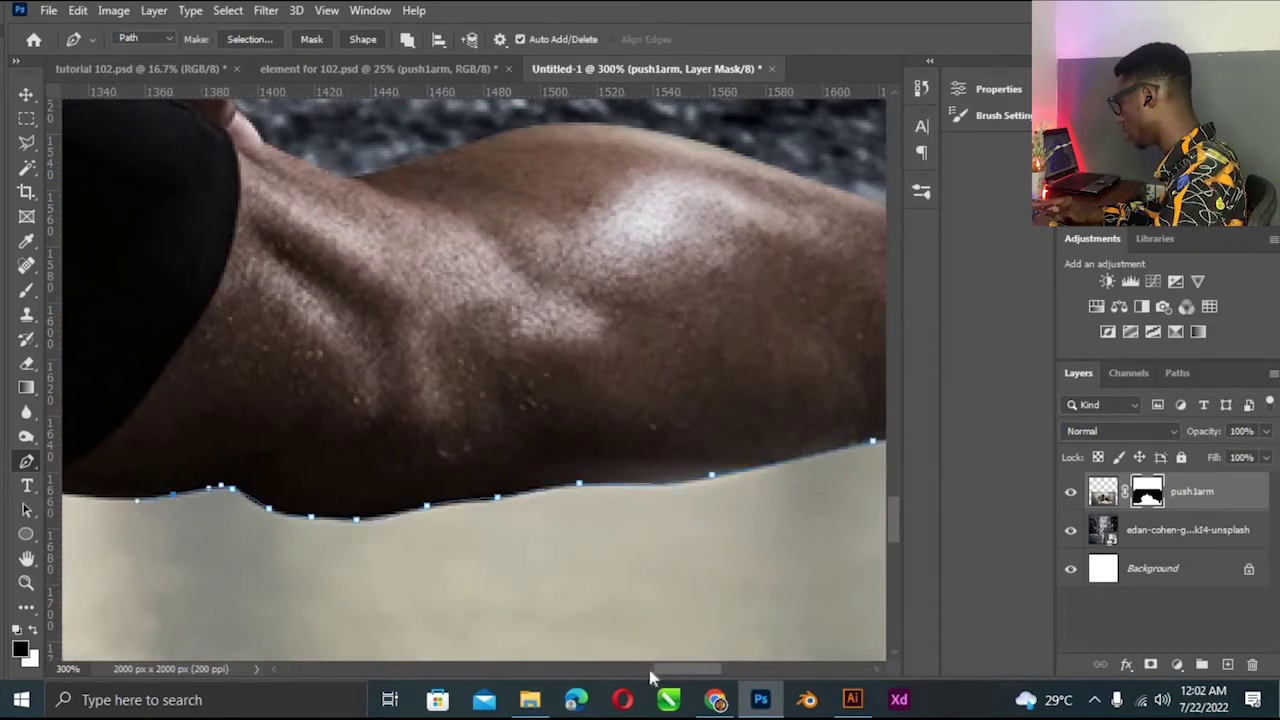
Continue the path along the leg's lower edge to where the leg meets the torso.
scroll(225, 495, "left", 5)
left_click(666, 493)
left_click(553, 491)
left_click(483, 484)
left_click(404, 457)
left_click(301, 403)
left_click_drag(632, 668, 603, 668)
left_click_drag(343, 306, 451, 334)
left_click(235, 275)
left_click(120, 371)
Trace the torso shadow and floor edge, closing the path back at the shoe.
scroll(100, 368, "down", 1)
left_click(682, 410)
left_click(557, 446)
left_click(439, 450)
left_click(420, 546)
left_click(393, 576)
scroll(519, 500, "down", 1)
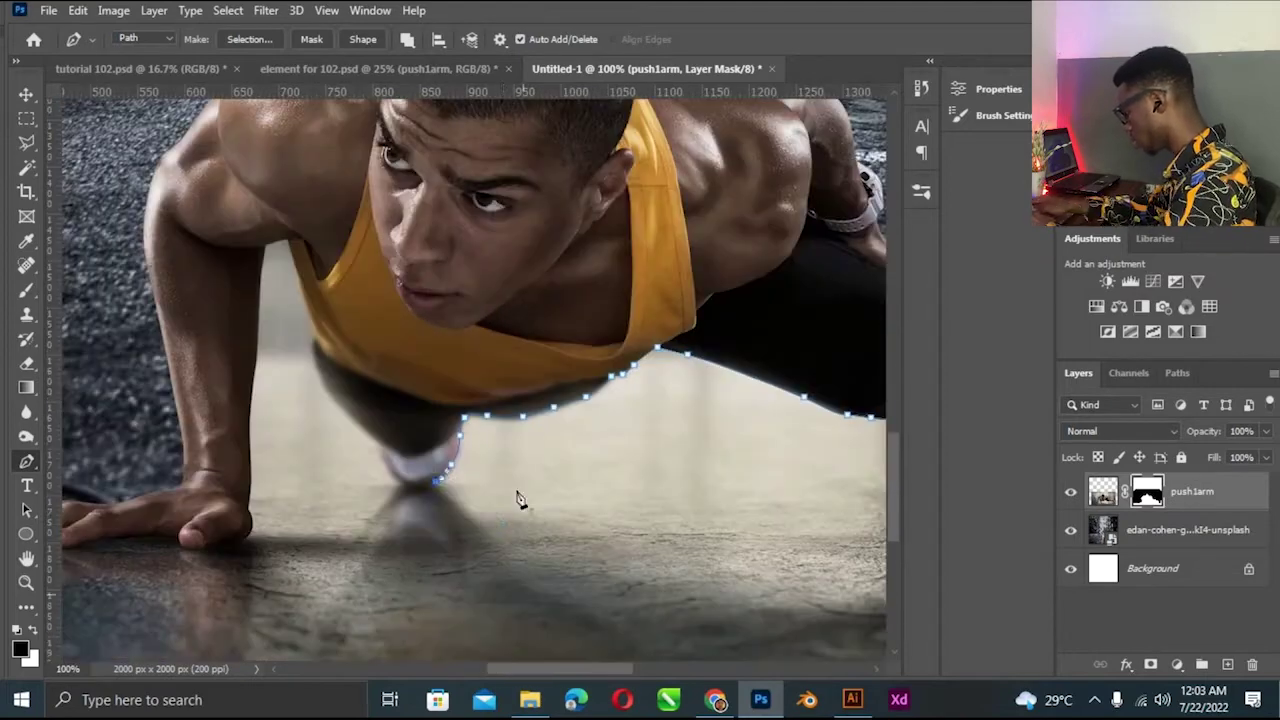
scroll(519, 500, "right", 3)
scroll(590, 540, "right", 3)
left_click(607, 533)
left_click(671, 533)
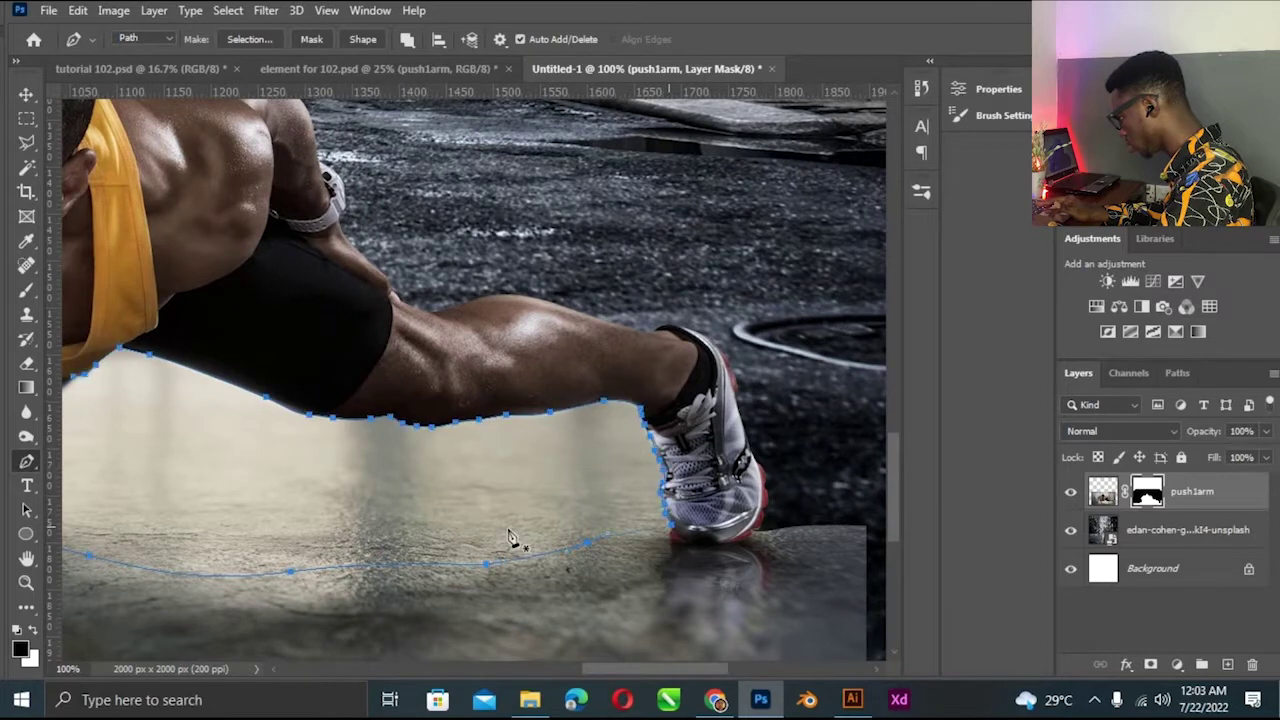
key("ctrl+0")
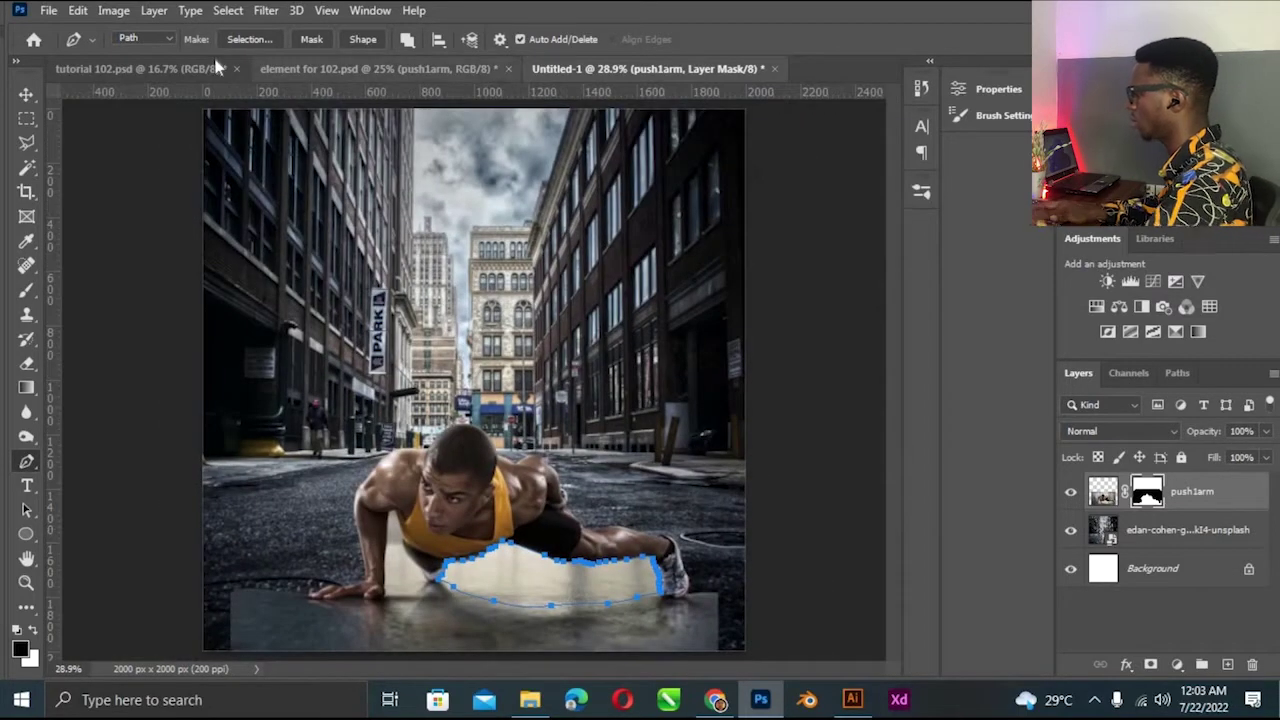
Turn the path into a selection and fill it on the mask to hide the floor patch.
left_click(245, 42)
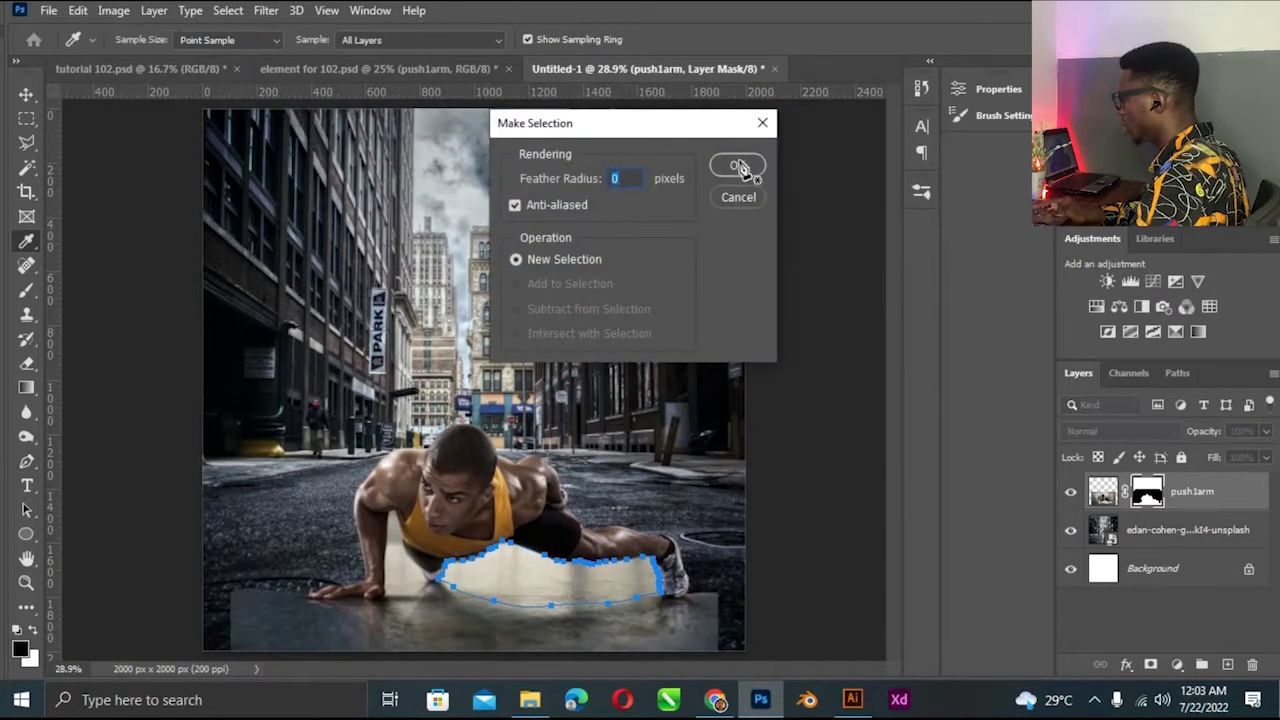
left_click(744, 165)
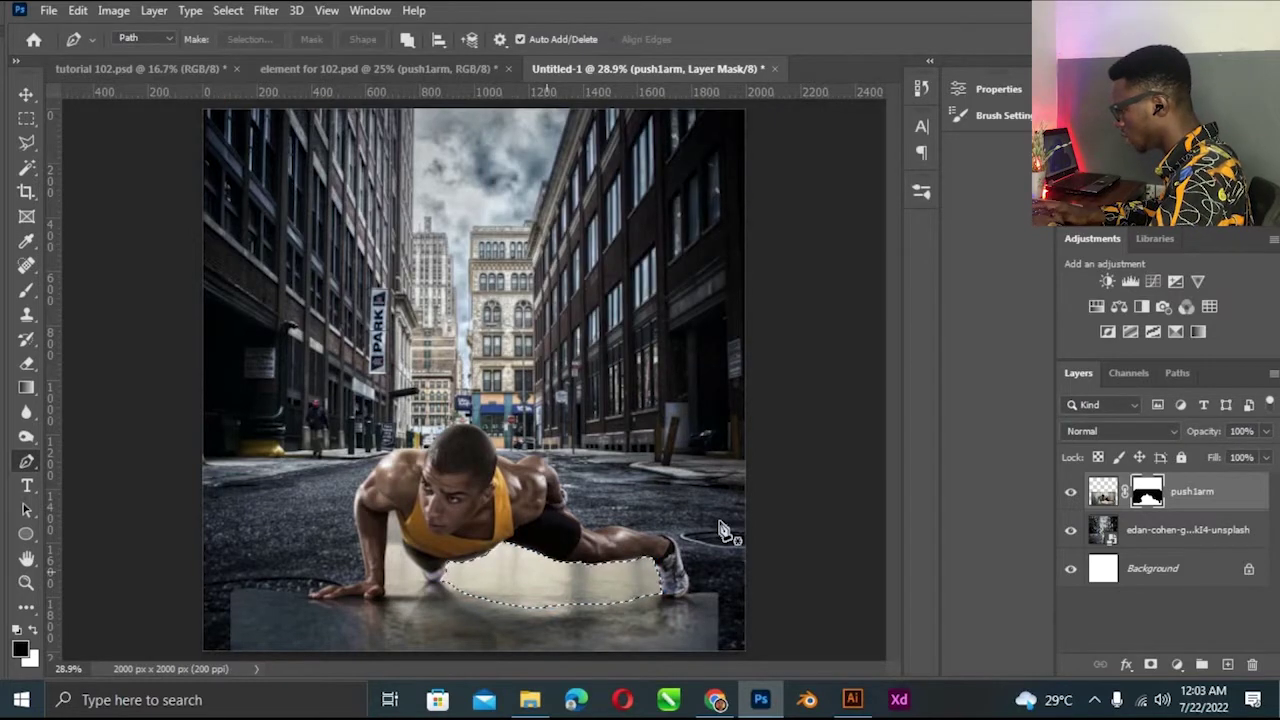
left_click(32, 630)
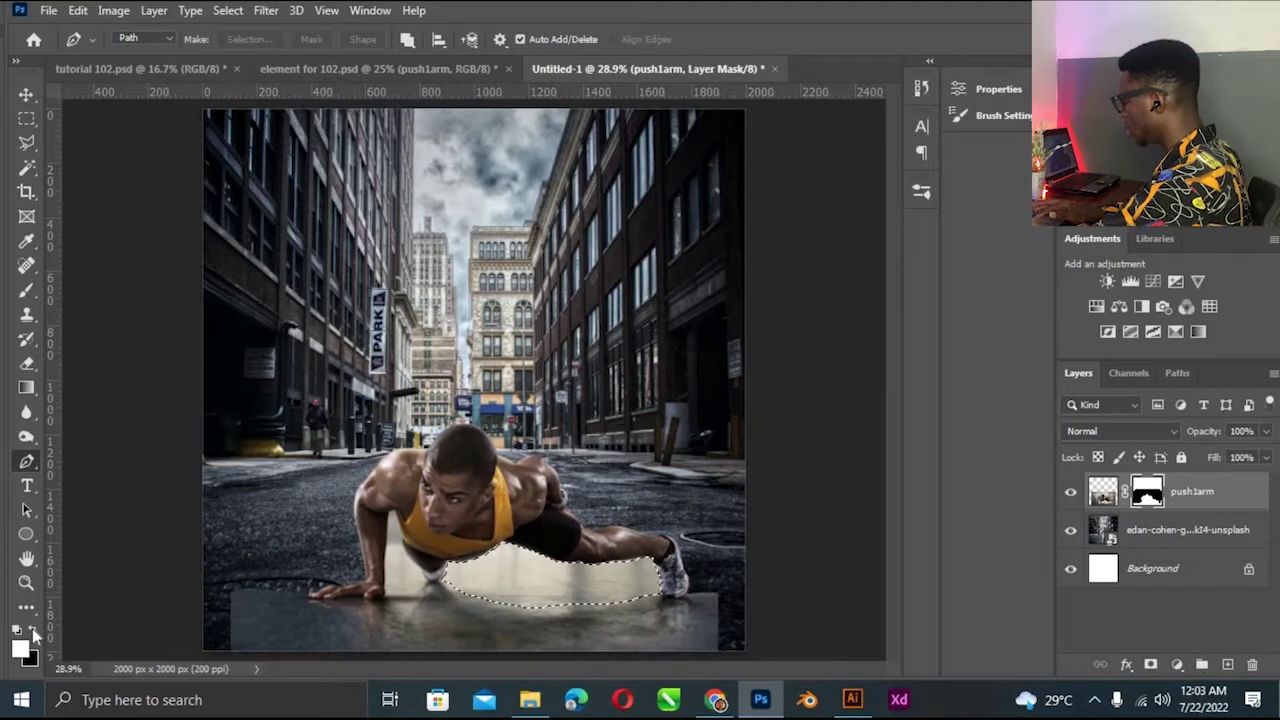
key("Delete")
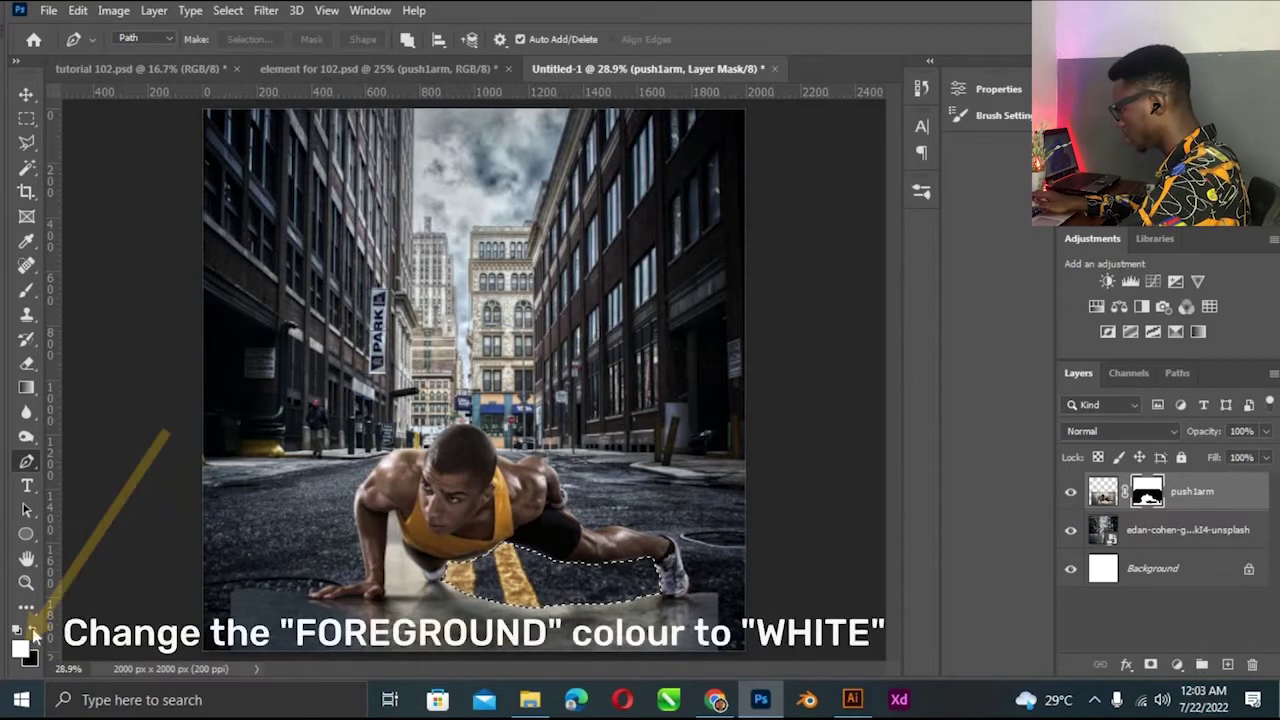
Zoom and pan to inspect the repaired street and yellow road lines.
key("ctrl+equal")
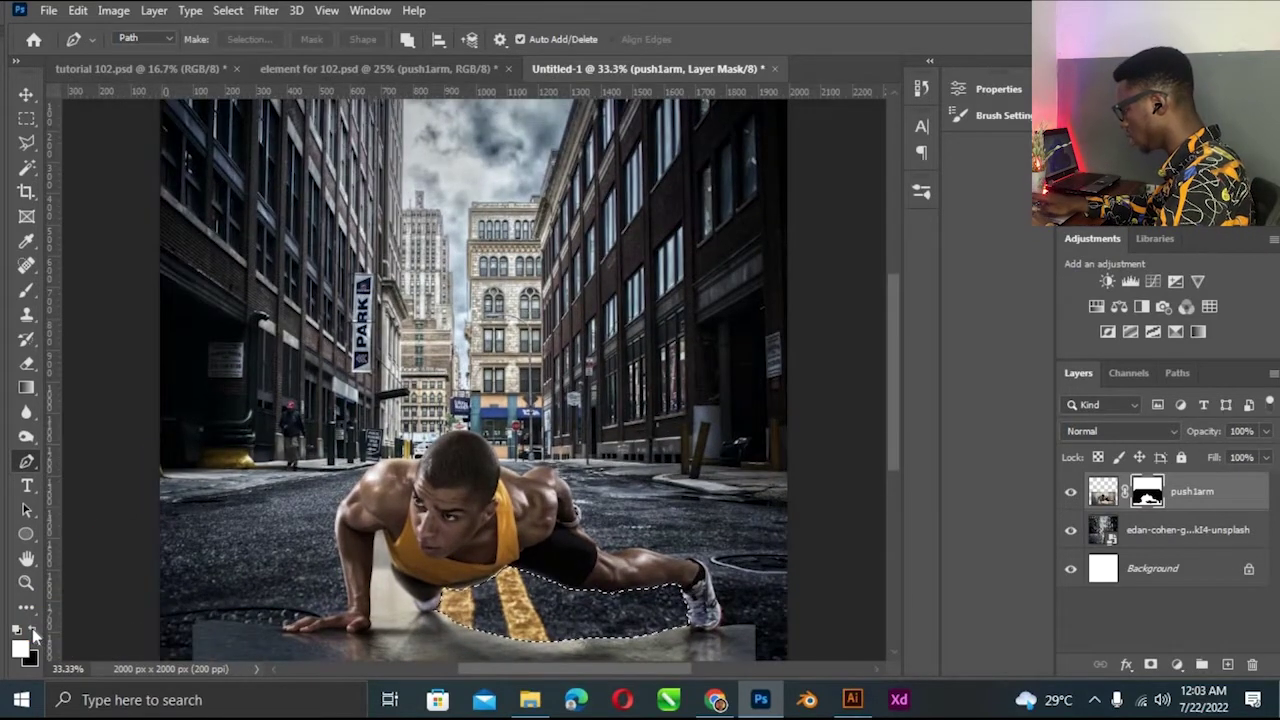
key("ctrl+equal")
key("ctrl+equal")
key("ctrl+minus")
key("ctrl+equal")
scroll(897, 430, "down", 4)
scroll(897, 443, "down", 1)
left_click_drag(589, 668, 565, 670)
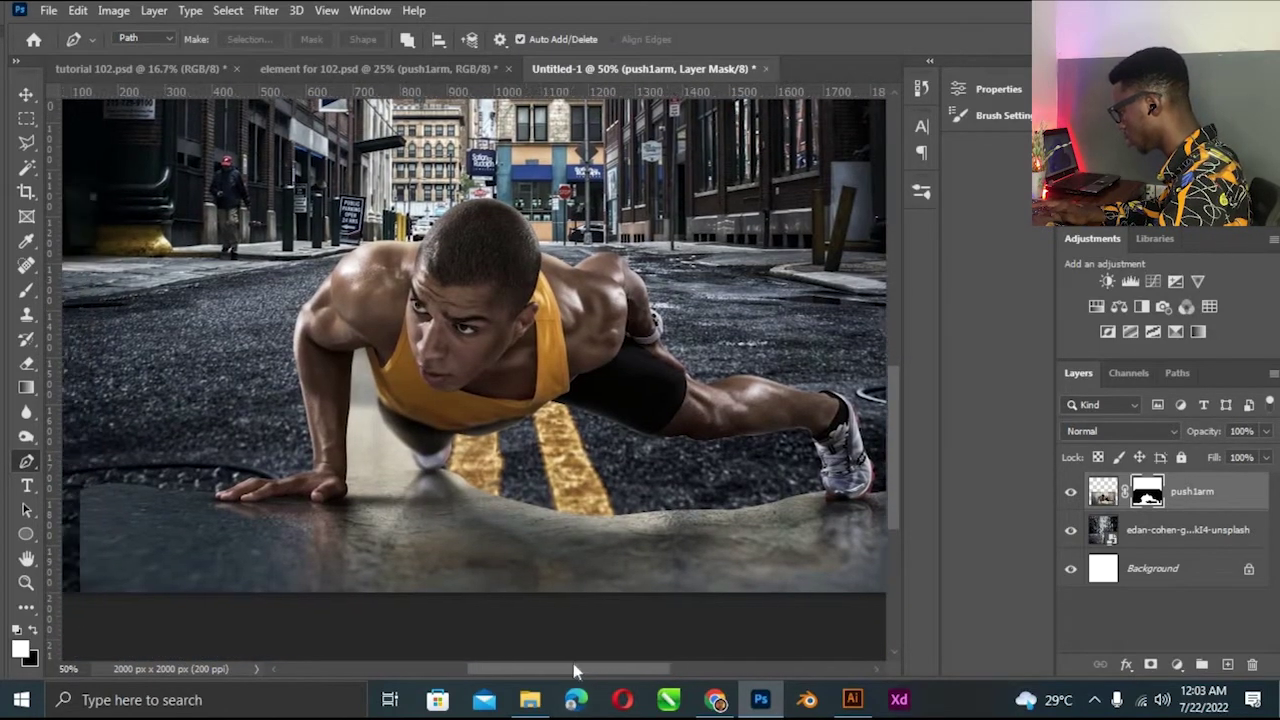
key("ctrl+equal")
Zoom in closer on the athlete for the next cleanup.
key("ctrl+equal")
key("ctrl+minus")
key("ctrl+0")
key("ctrl+equal")
key("ctrl+equal")
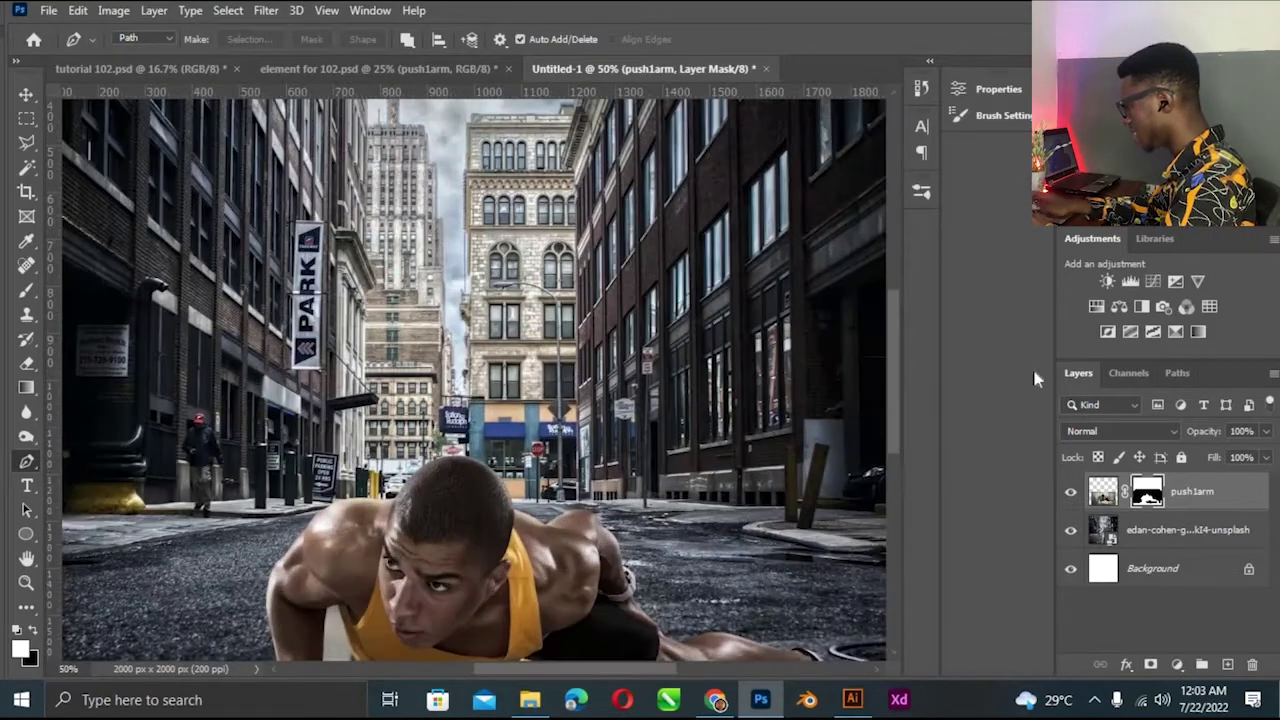
left_click_drag(897, 378, 316, 500)
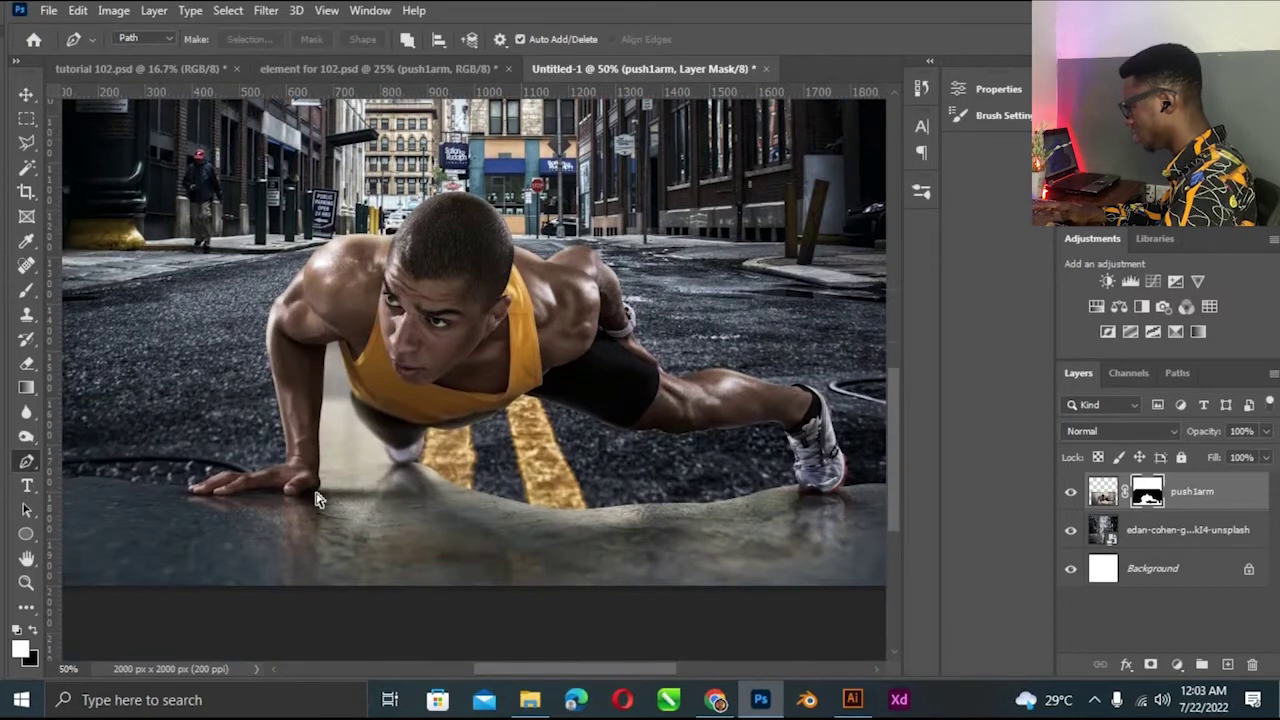
key("ctrl+equal")
key("ctrl+equal")
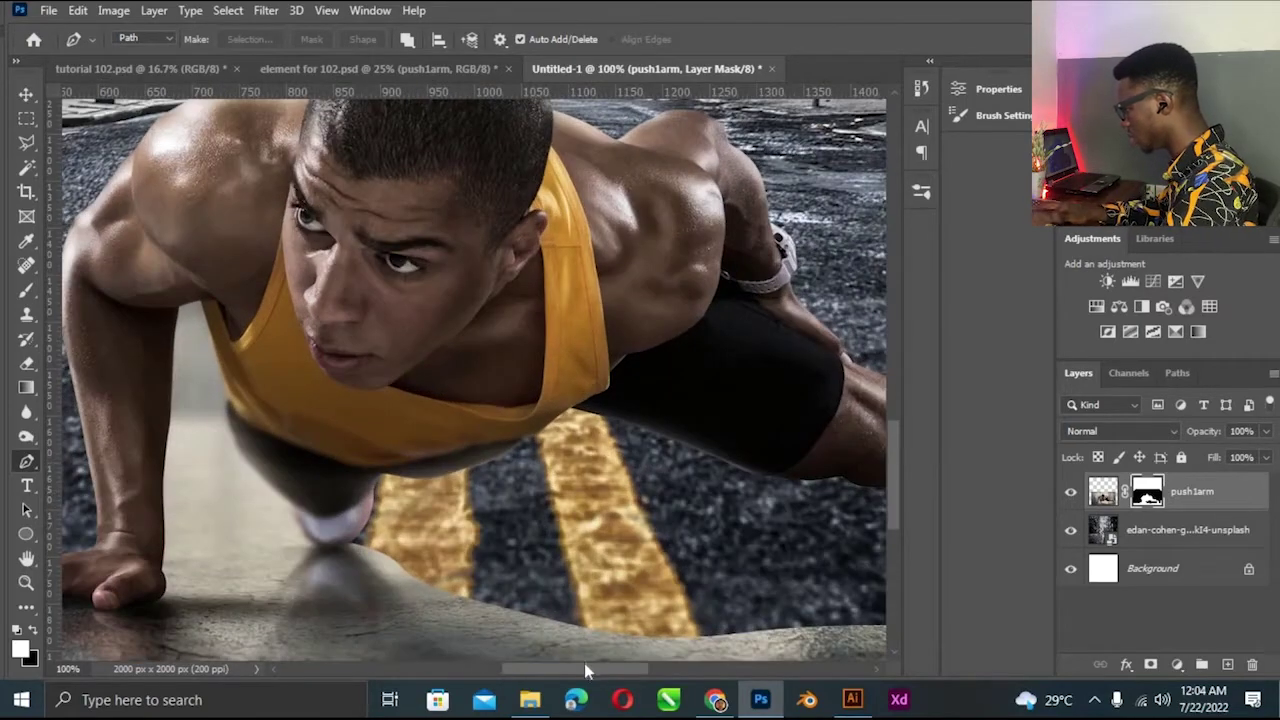
Zoom in on the gap beside the arm and start a path down its inner edge.
scroll(514, 557, "left", 2)
scroll(514, 557, "left", 2)
key("ctrl+equal")
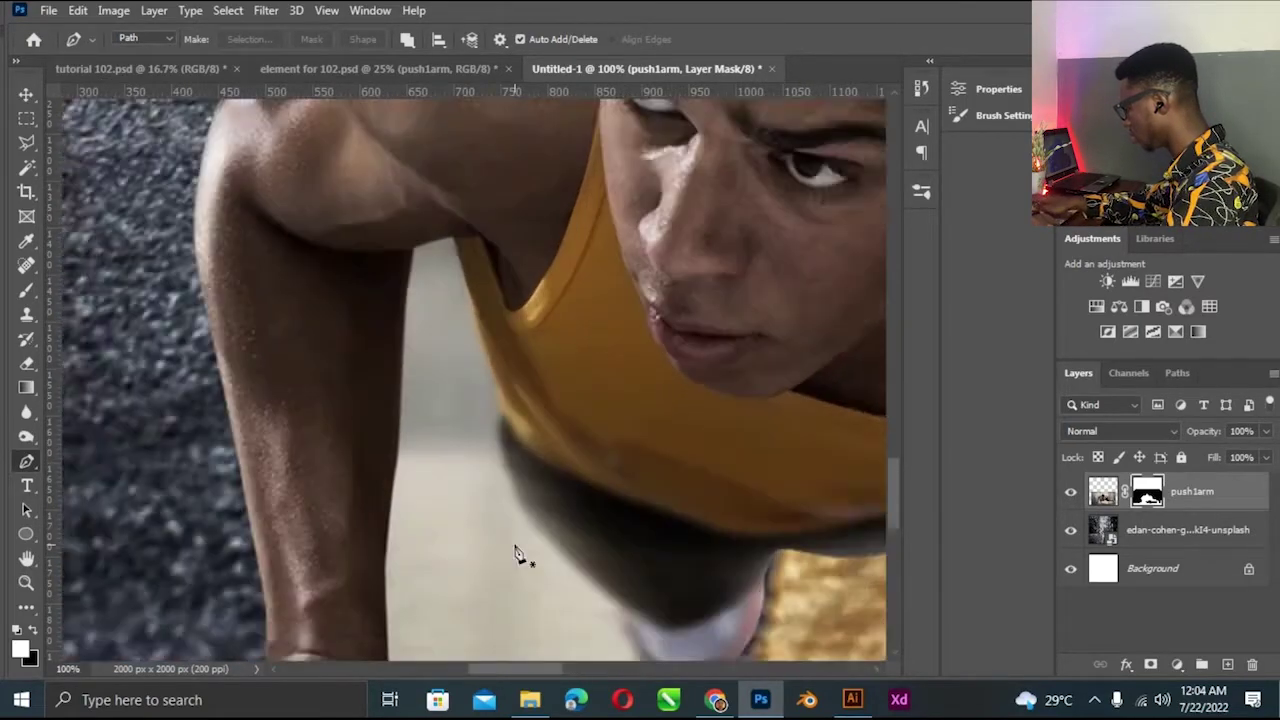
key("ctrl+equal")
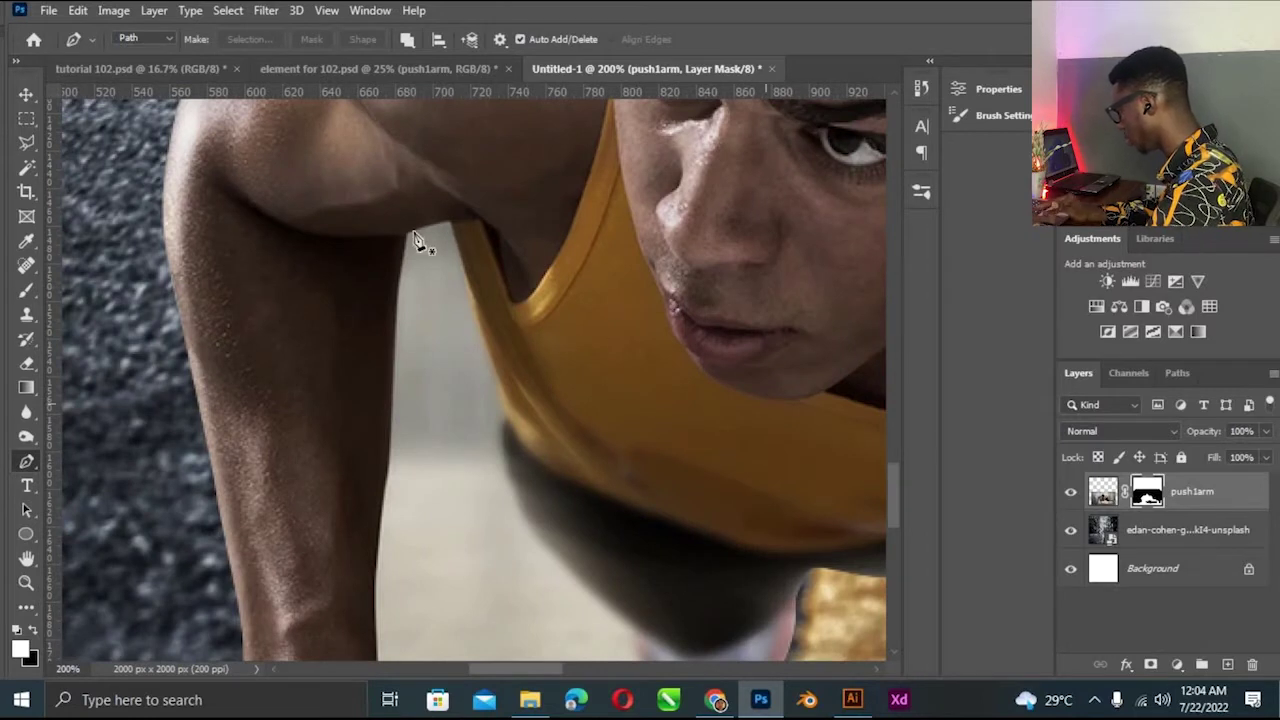
left_click(403, 261)
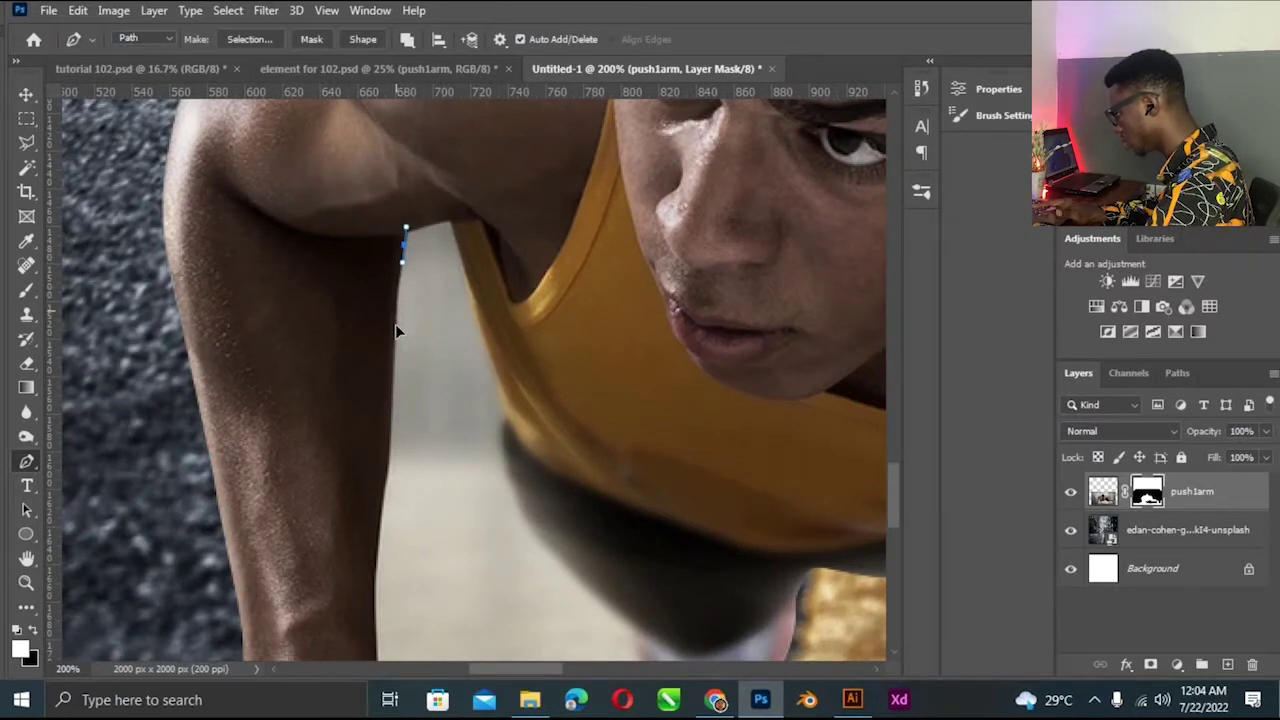
scroll(395, 335, "down", 1)
left_click(390, 352)
left_click(381, 432)
Extend the path down the arm to the hand, then along the floor up to the knee.
left_click_drag(374, 518, 374, 538)
scroll(376, 530, "down", 2)
scroll(380, 390, "down", 1)
left_click(377, 383)
left_click(372, 438)
left_click(379, 484)
key("ctrl+plus")
left_click(572, 521)
left_click(703, 445)
left_click(768, 395)
left_click_drag(722, 328, 716, 292)
Run the path along the shirt edge and close it around the arm gap.
scroll(705, 300, "right", 5)
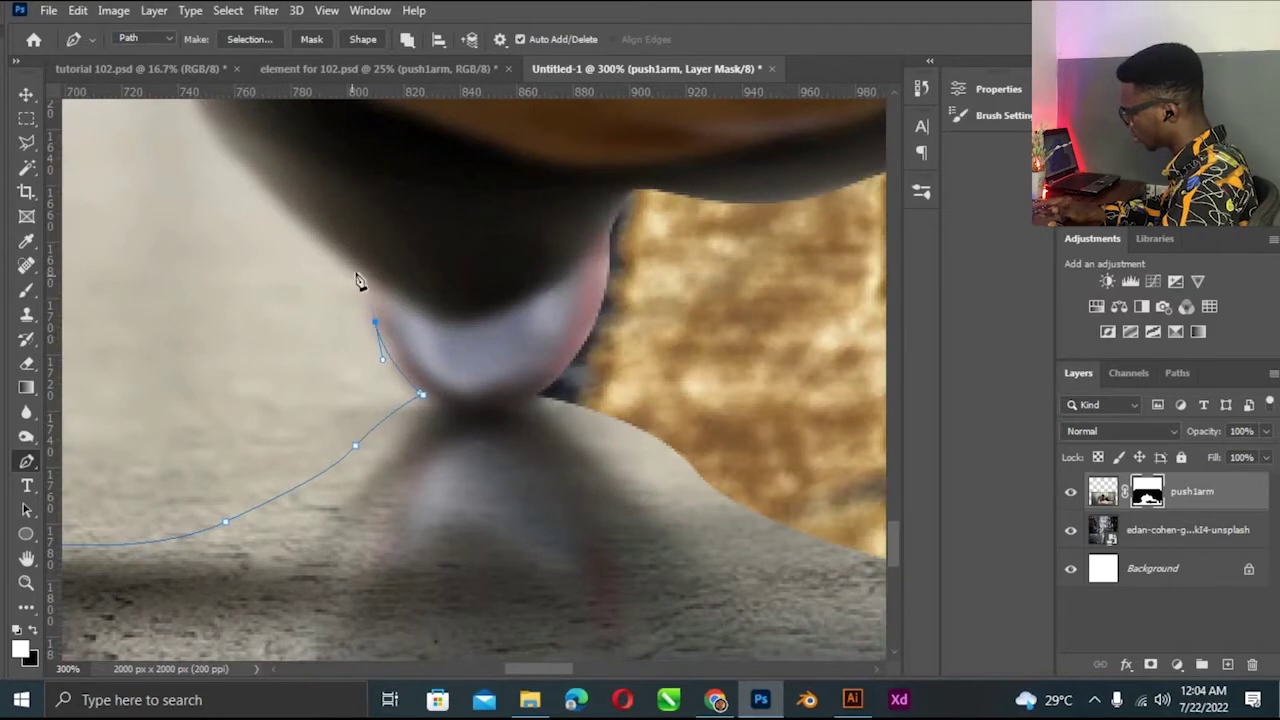
scroll(166, 263, "up", 10)
key("ctrl+minus")
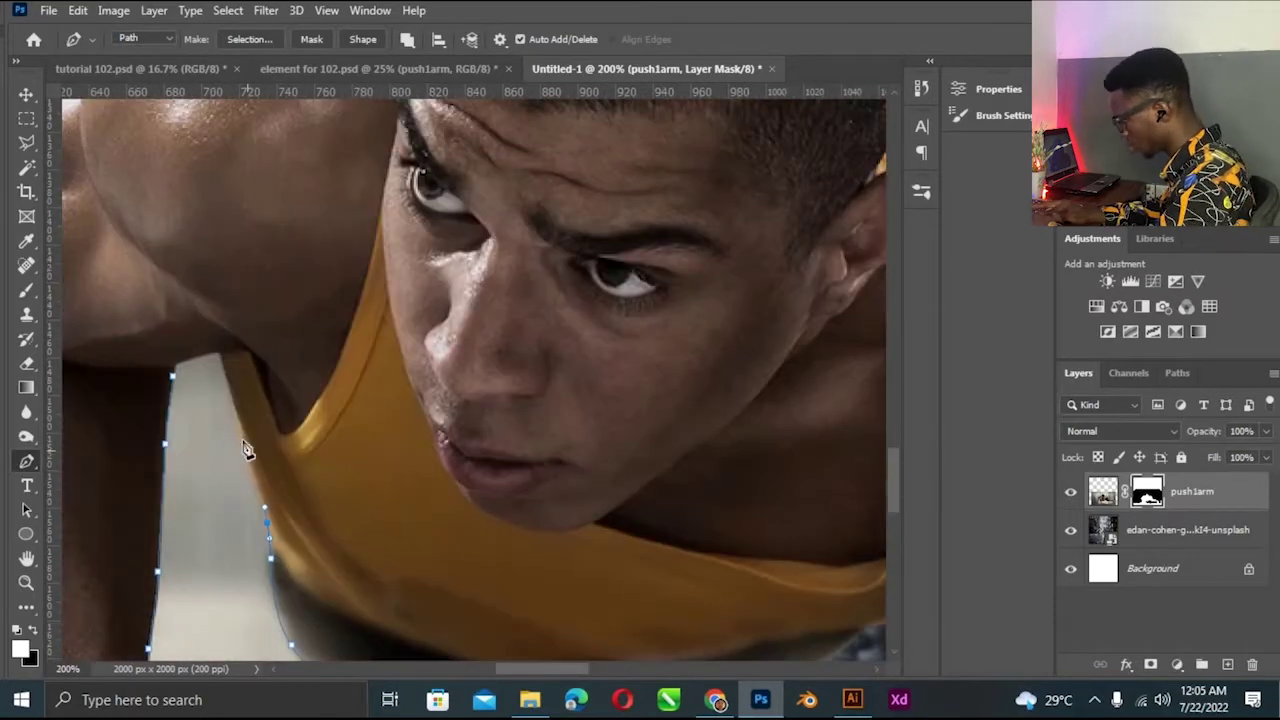
left_click(221, 357)
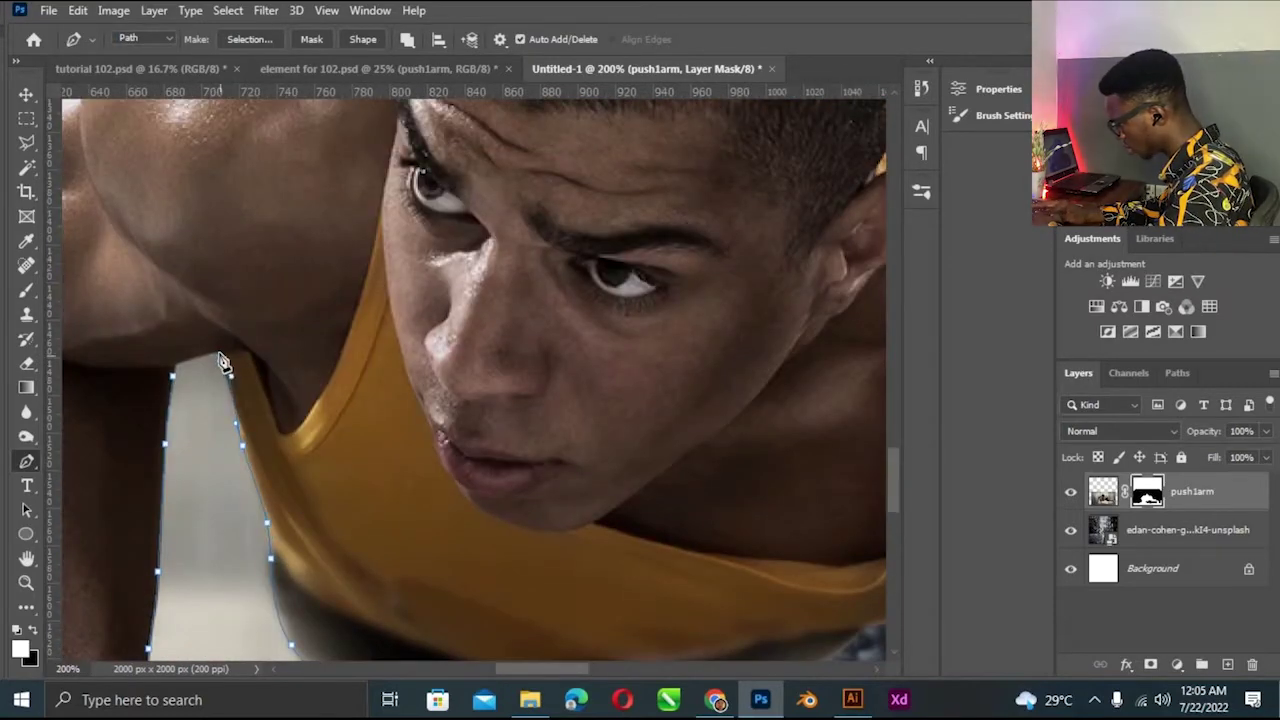
left_click(171, 369)
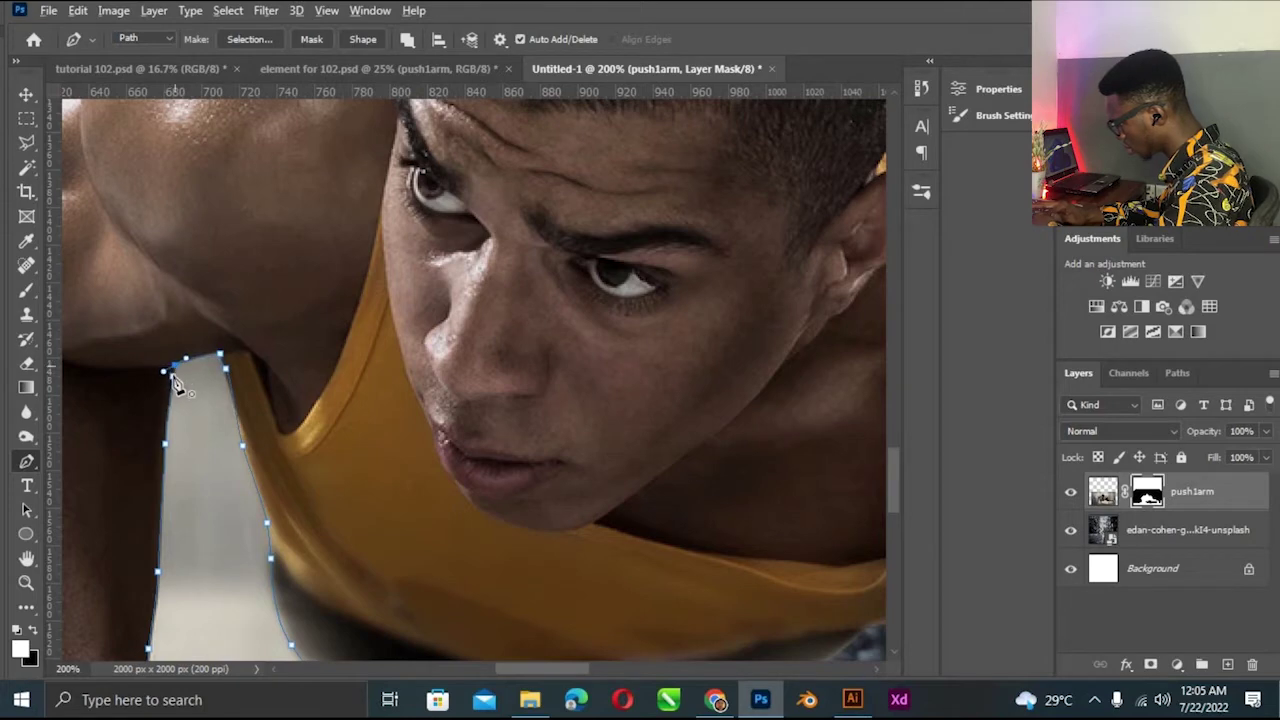
Convert the path to a selection and fill it black on the push1arm mask.
left_click(240, 41)
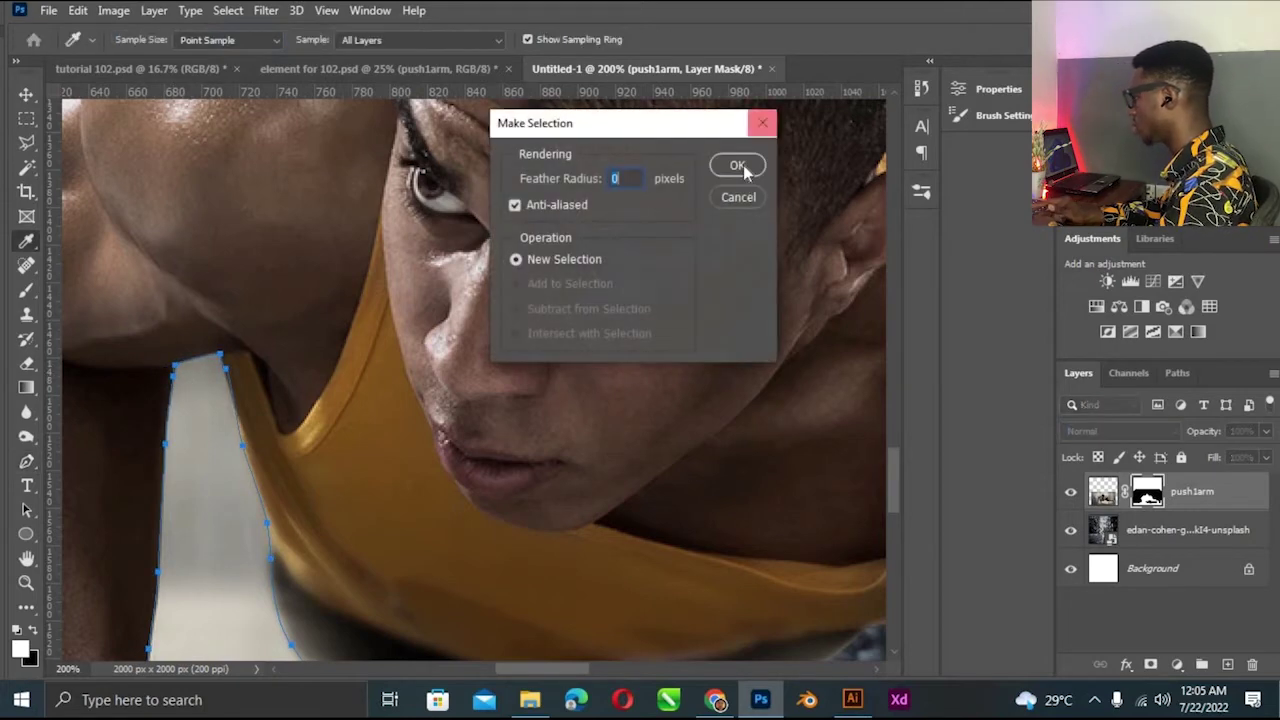
left_click(740, 167)
key("Delete")
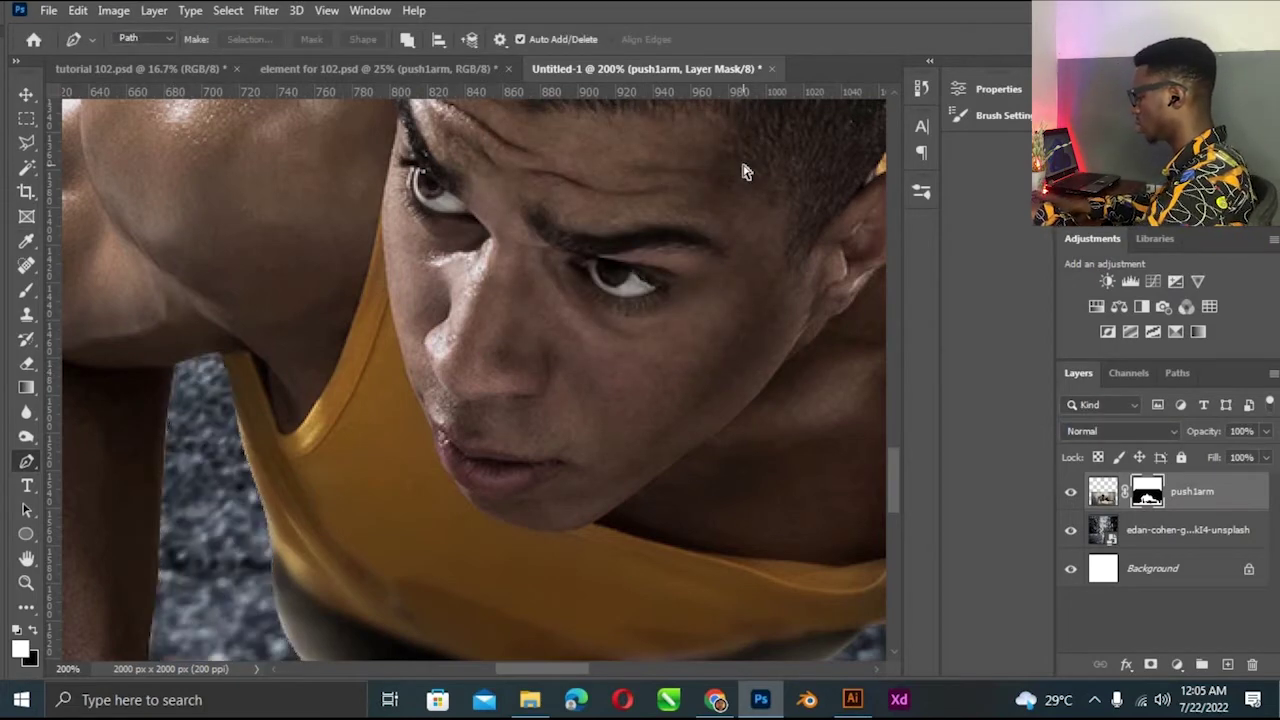
key("ctrl+minus")
key("ctrl+minus")
key("ctrl+minus")
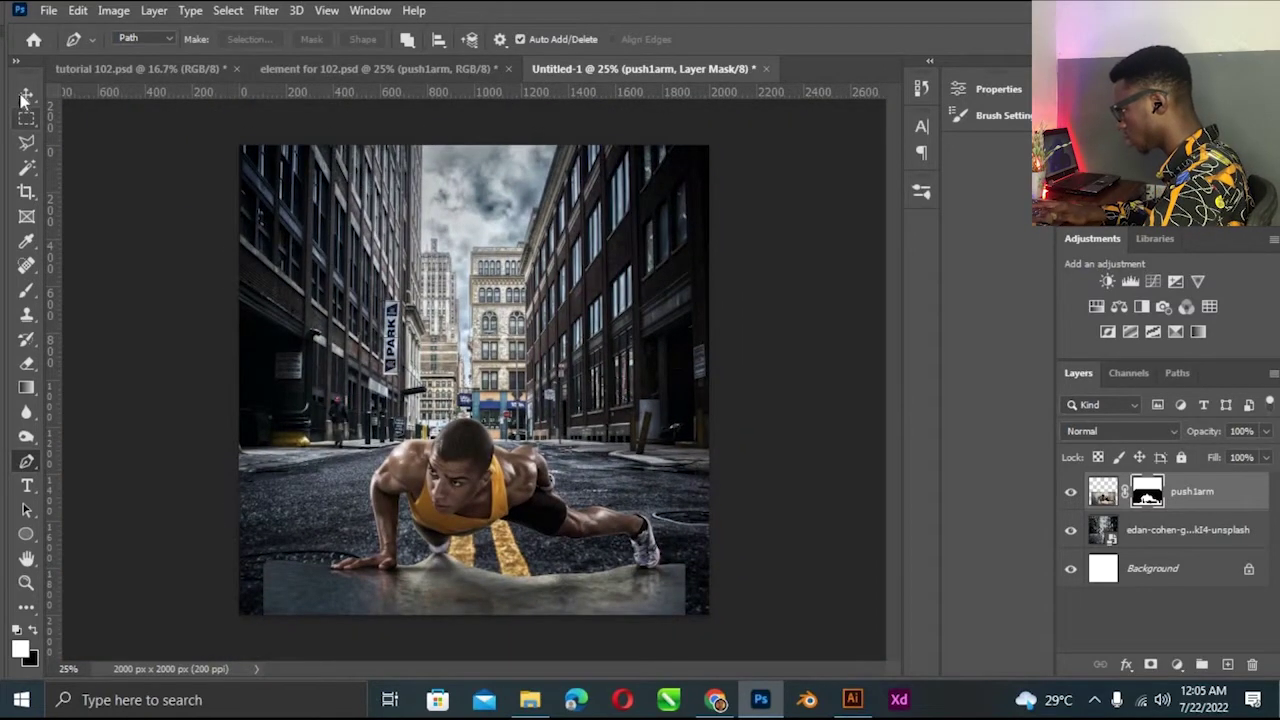
left_click(26, 94)
key("ctrl+plus")
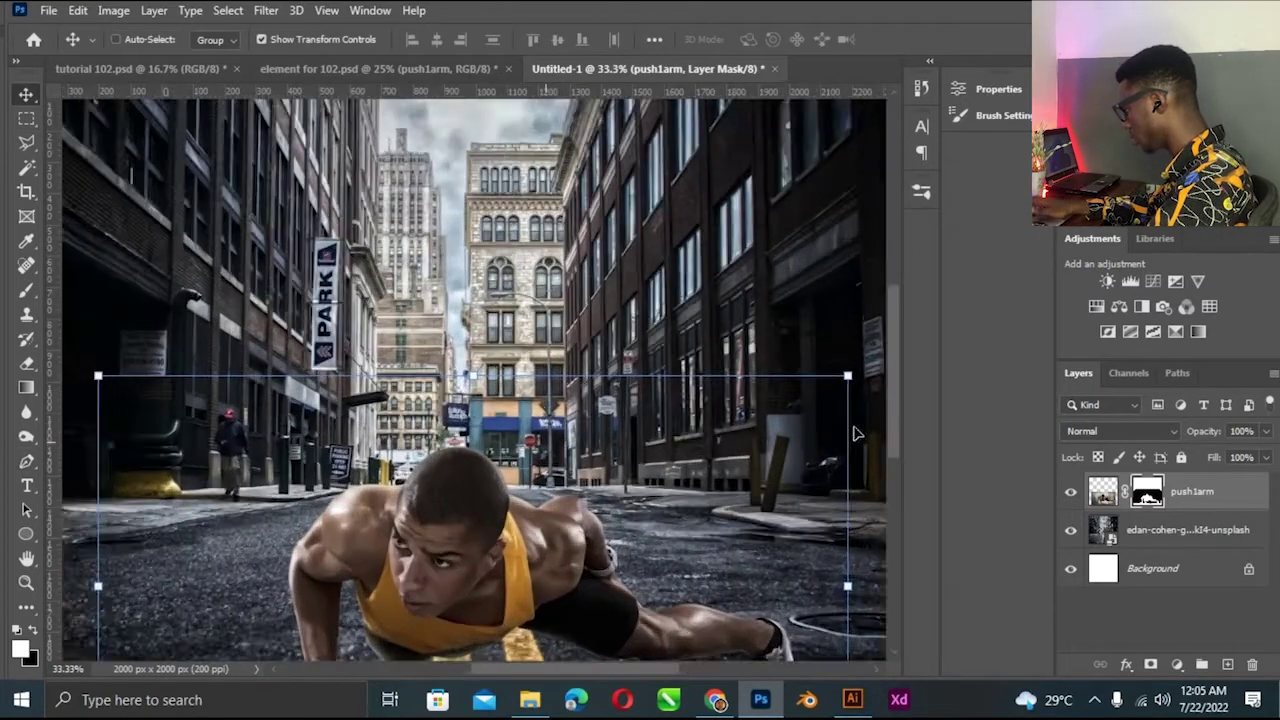
key("ctrl+plus")
scroll(770, 570, "down", 5)
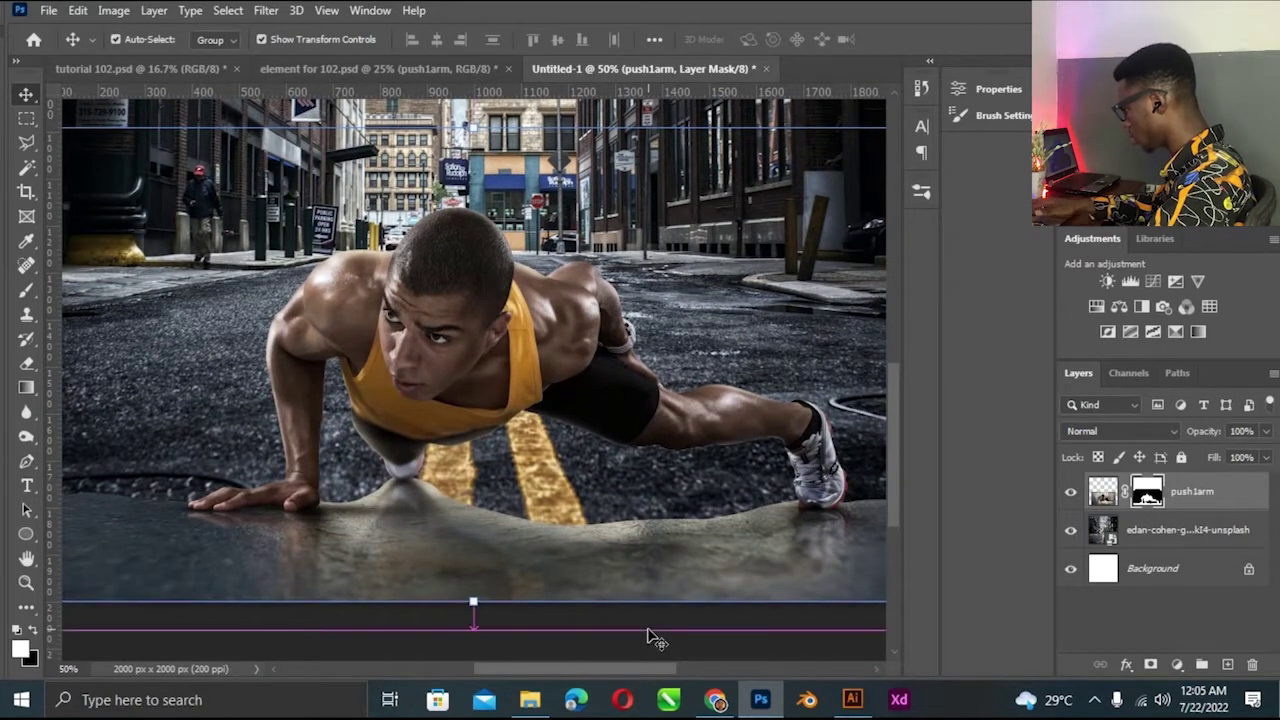
key("ctrl+minus")
scroll(650, 637, "up", 3)
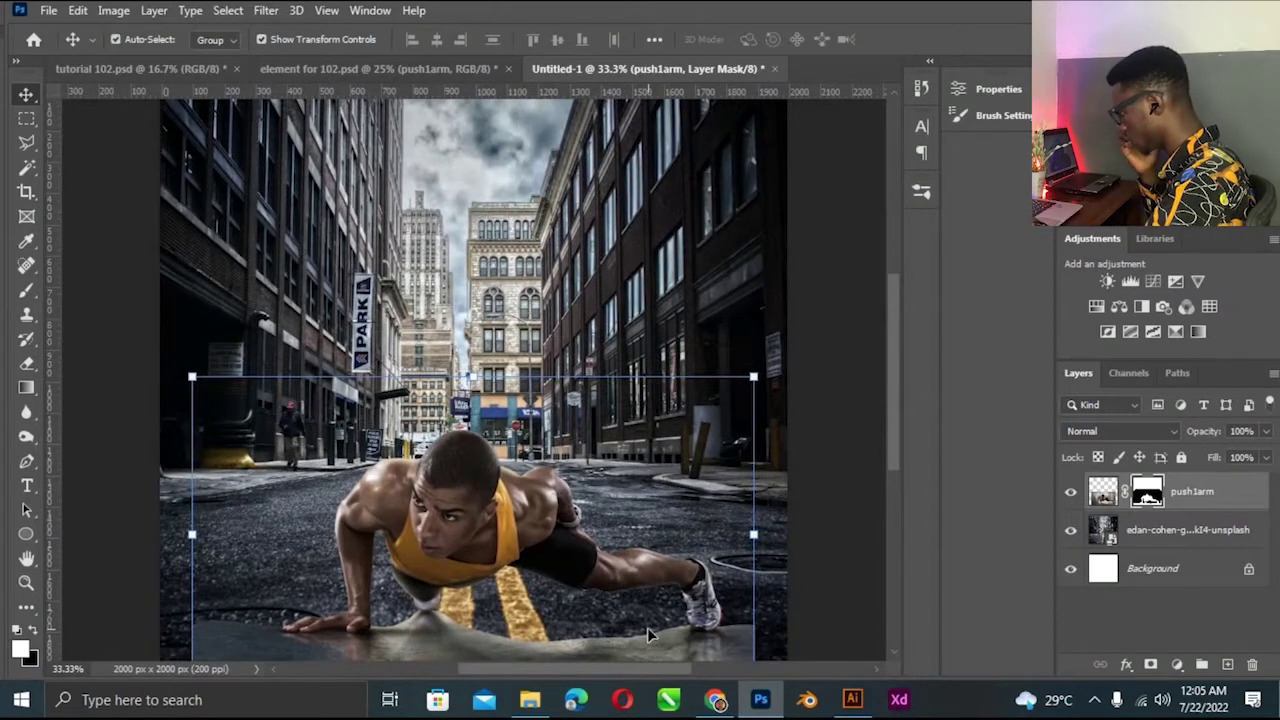
key("ctrl+minus")
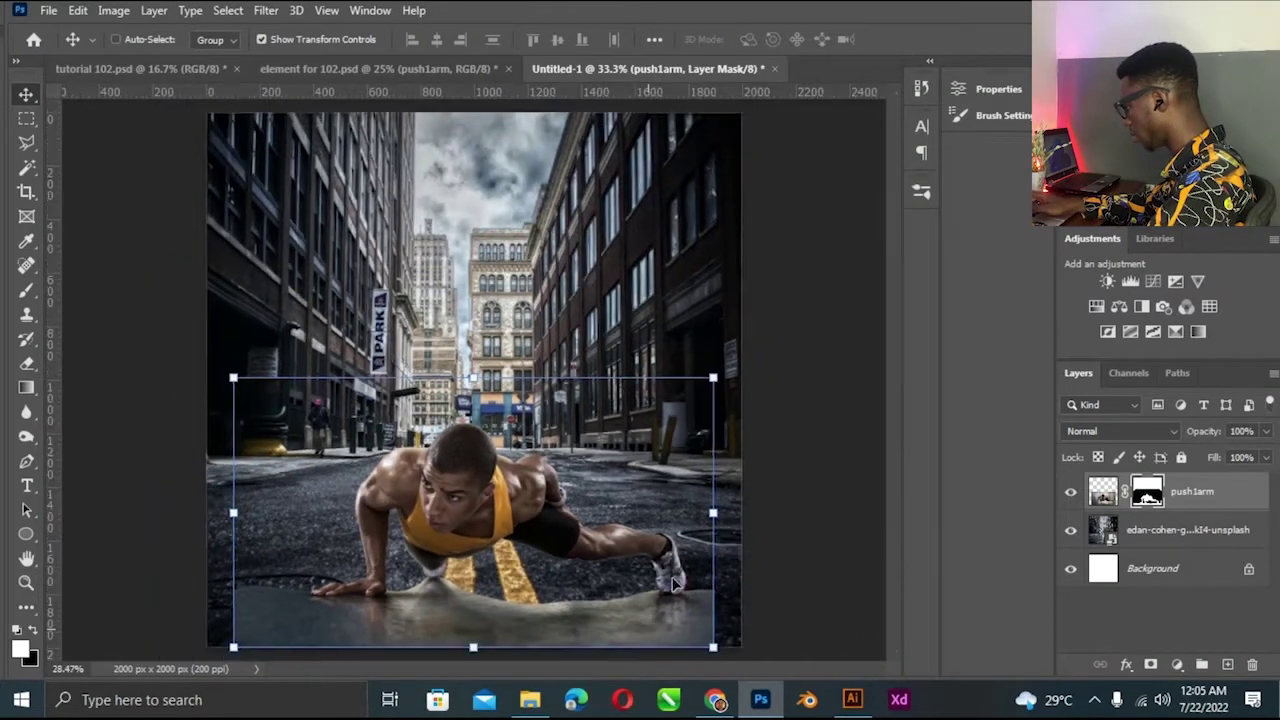
left_click(766, 506)
key("ctrl+plus")
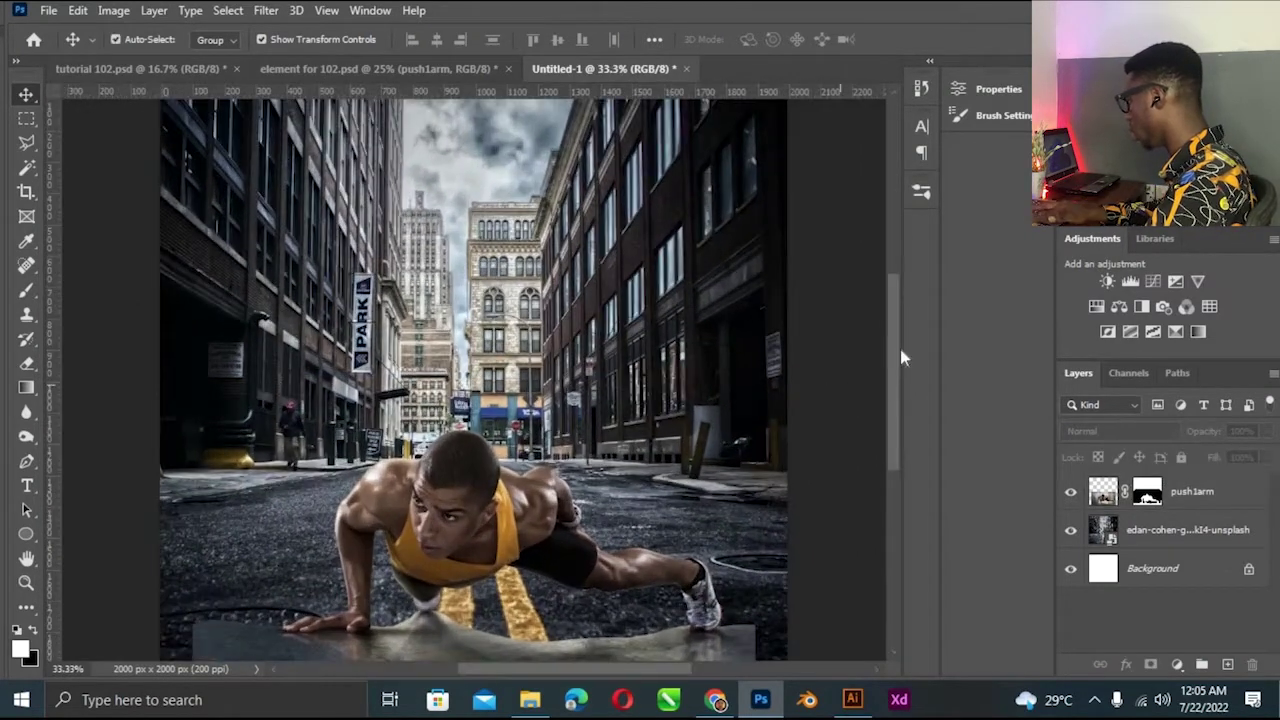
scroll(680, 405, "down", 3)
left_click(457, 395)
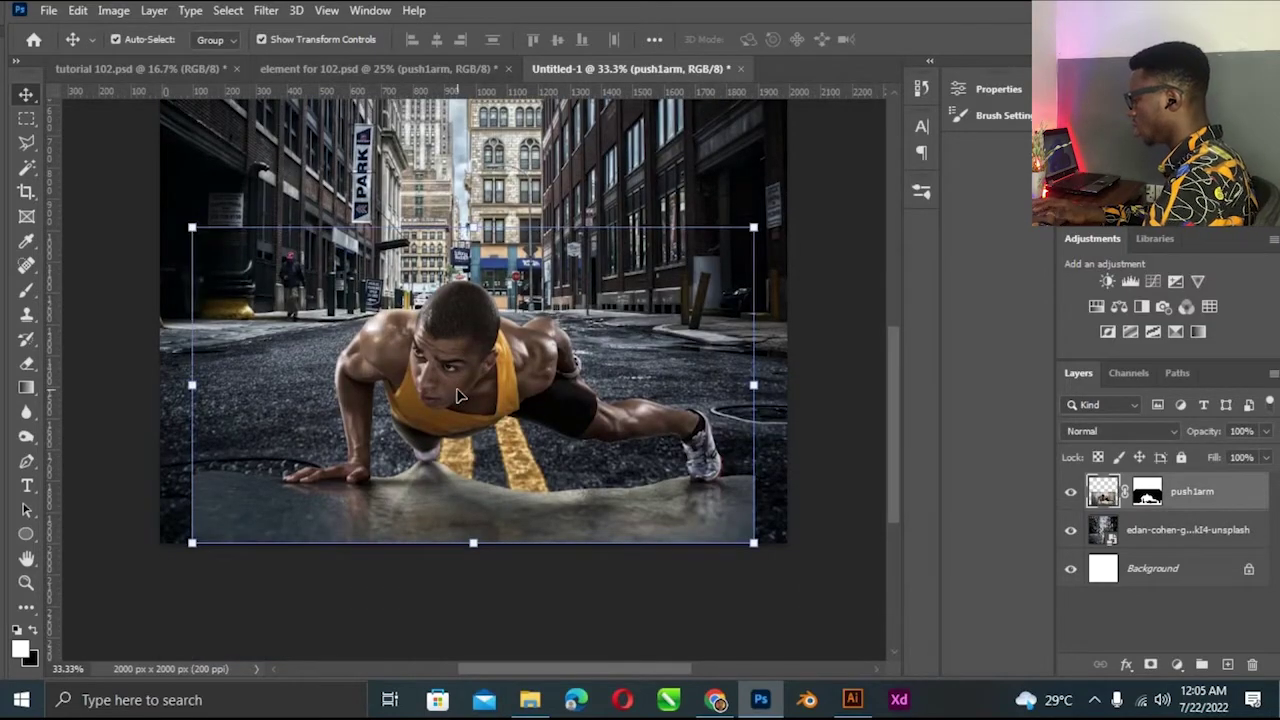
key("ctrl+plus")
key("ctrl+minus")
key("ctrl+plus")
left_click(31, 292)
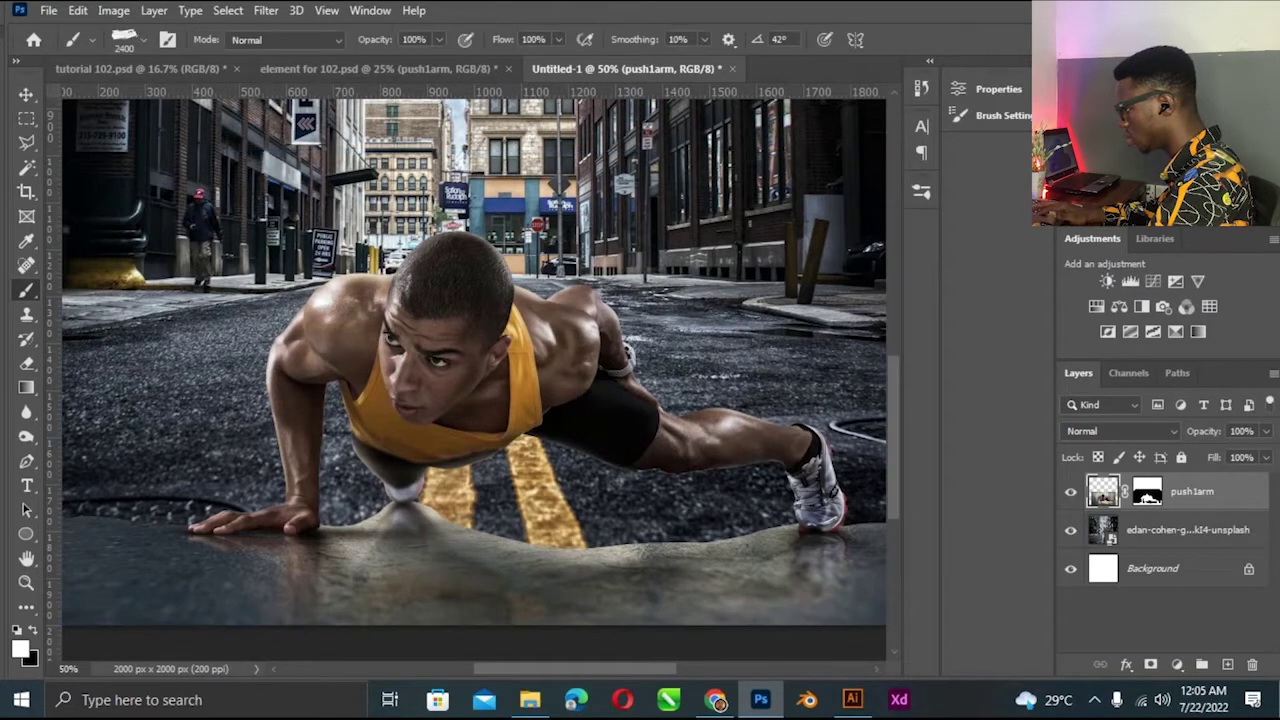
Pick a soft round brush tip and enlarge it to 500 px.
left_click(143, 40)
left_click(140, 214)
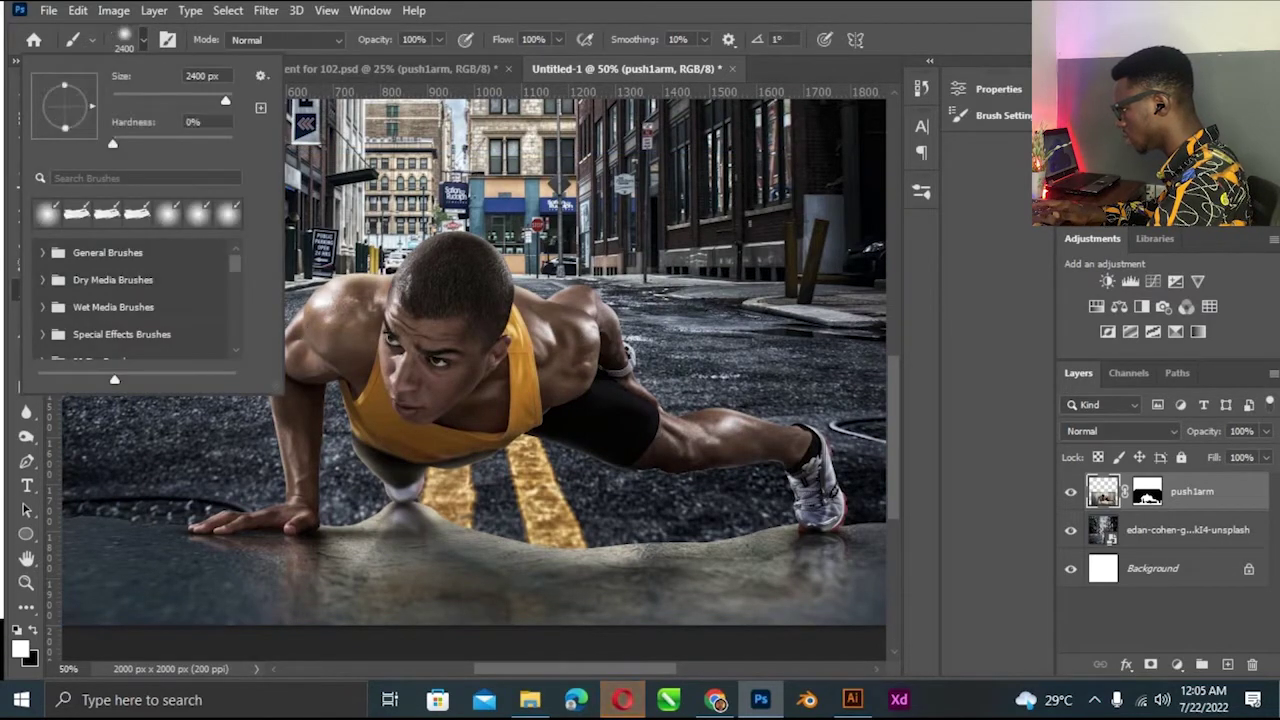
left_click(147, 100)
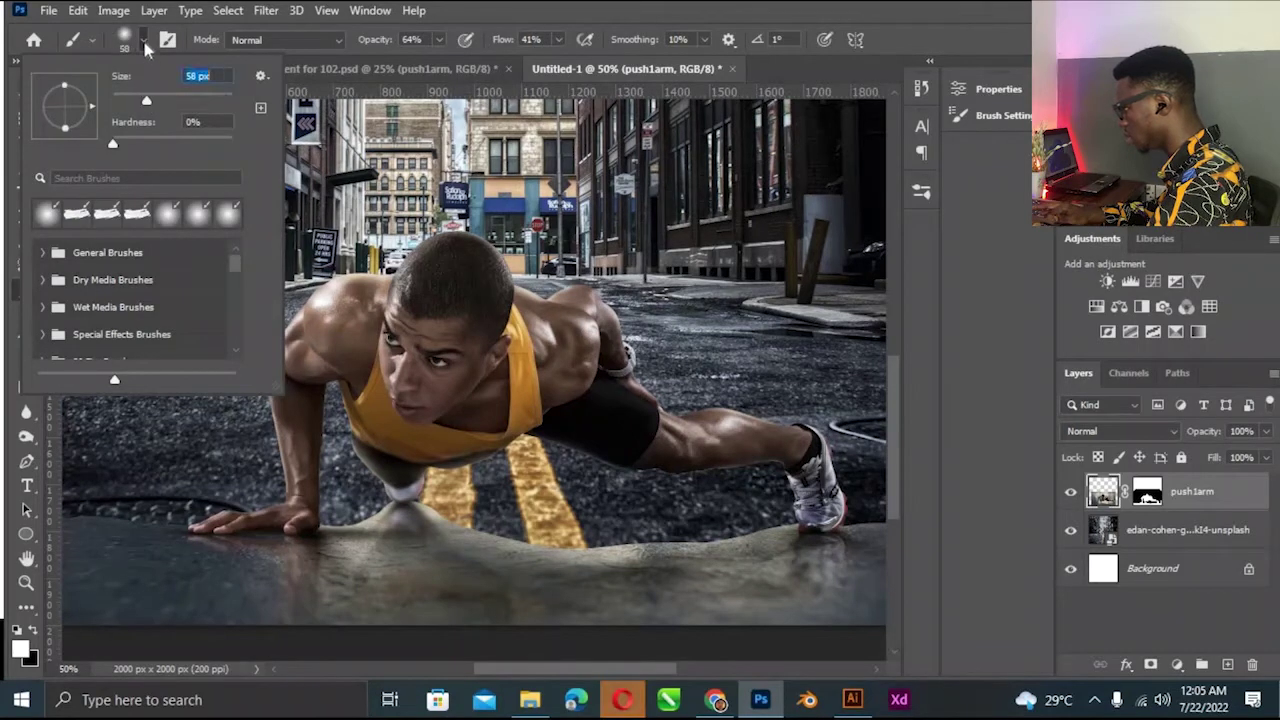
key("Return")
key("ctrl+minus")
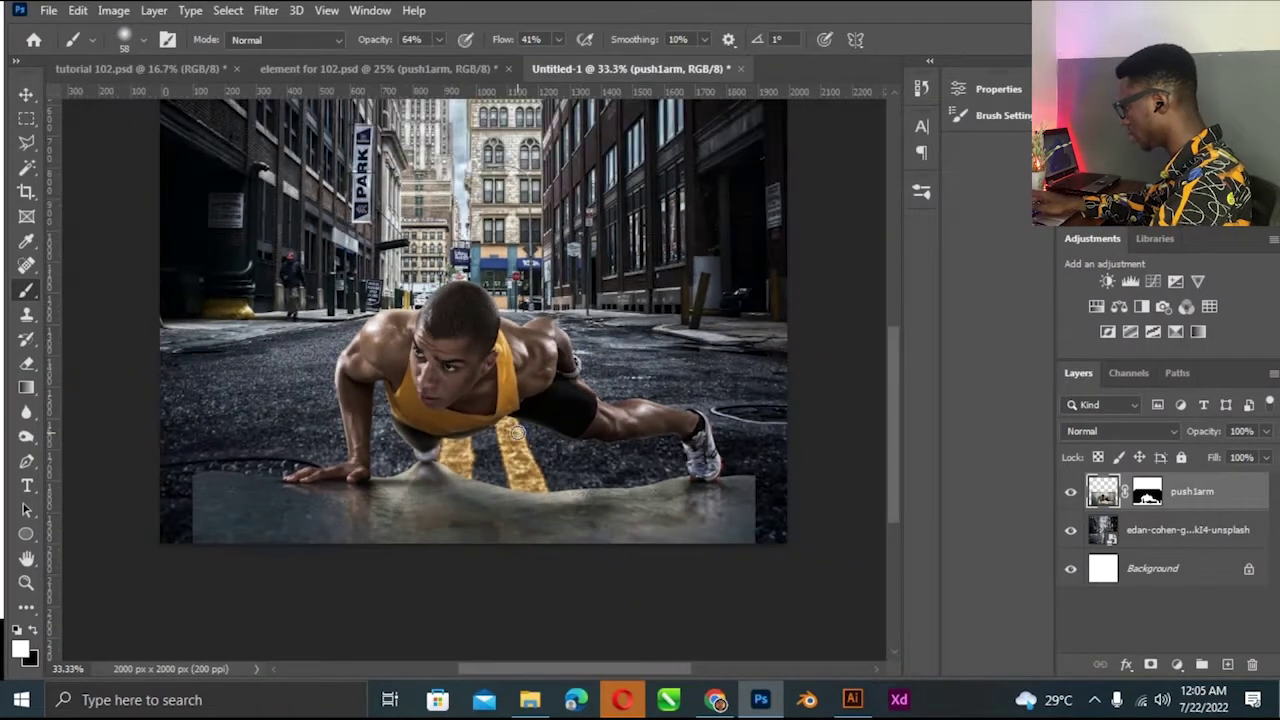
key("bracketright")
key("bracketright")
key("bracketright")
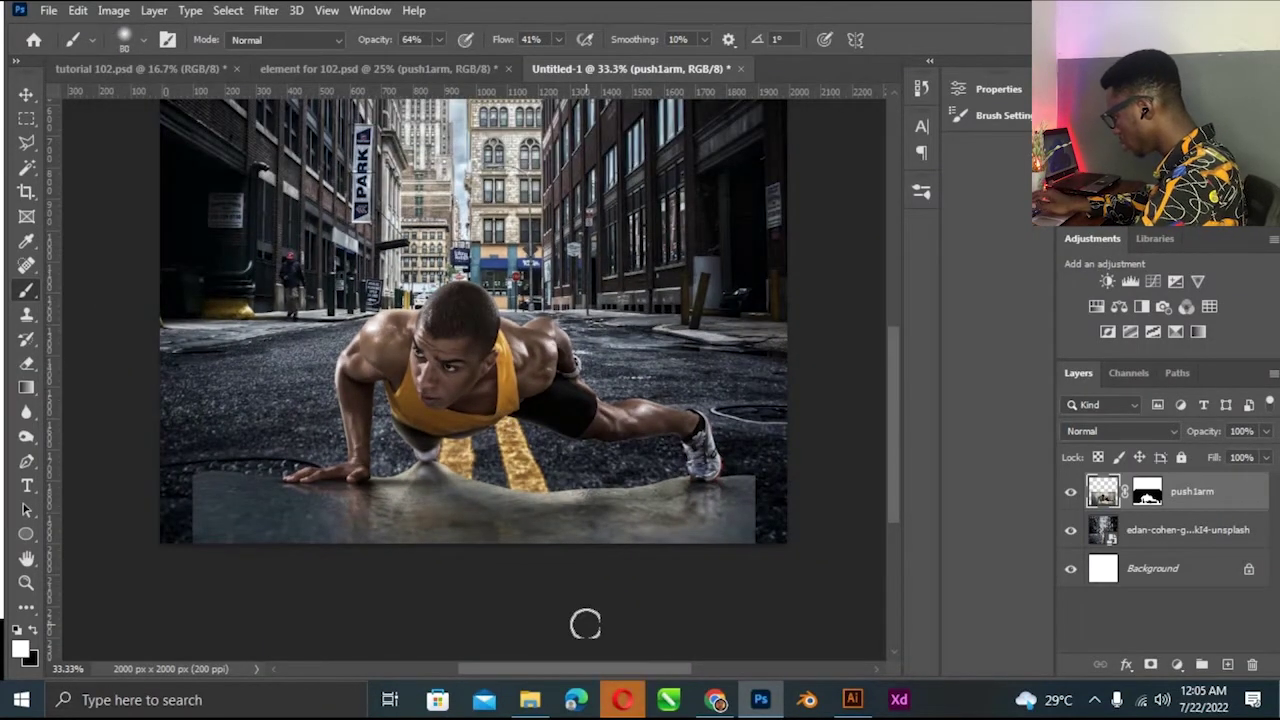
key("bracketright")
key("bracketright")
key("bracketright")
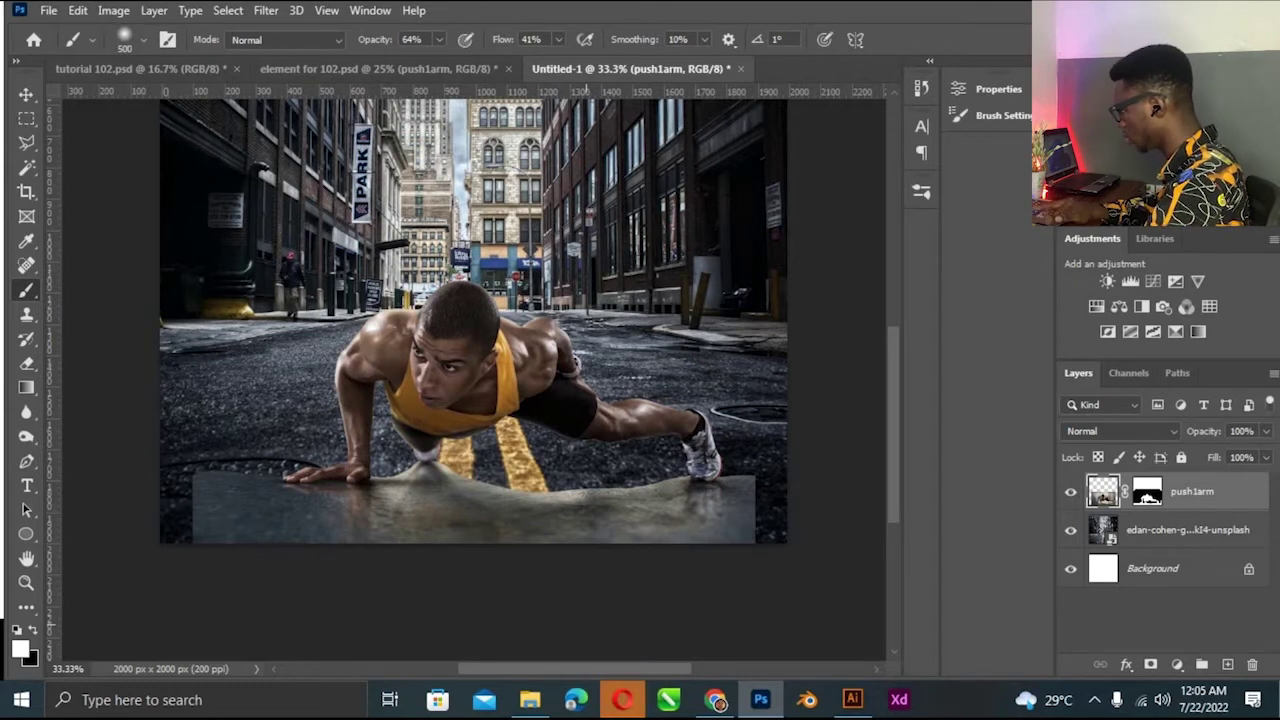
Set the brush flow to 36% and opacity to 60%.
left_click(558, 40)
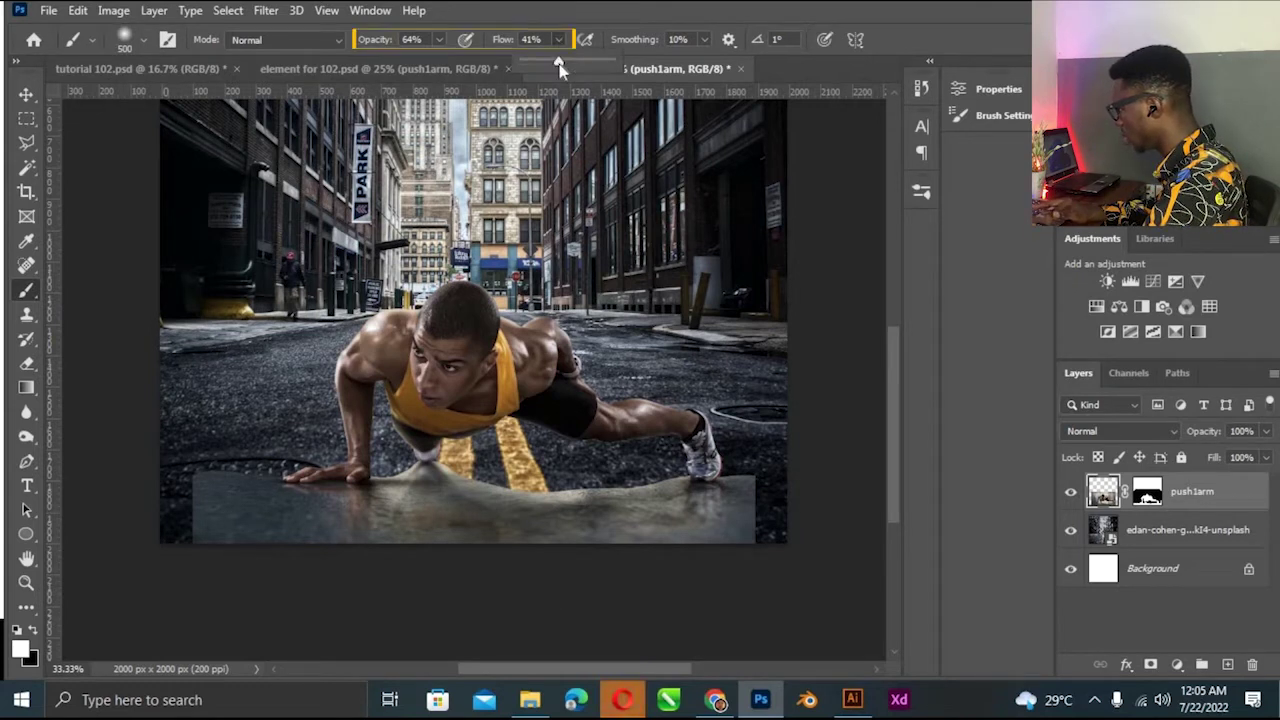
left_click_drag(556, 66, 554, 66)
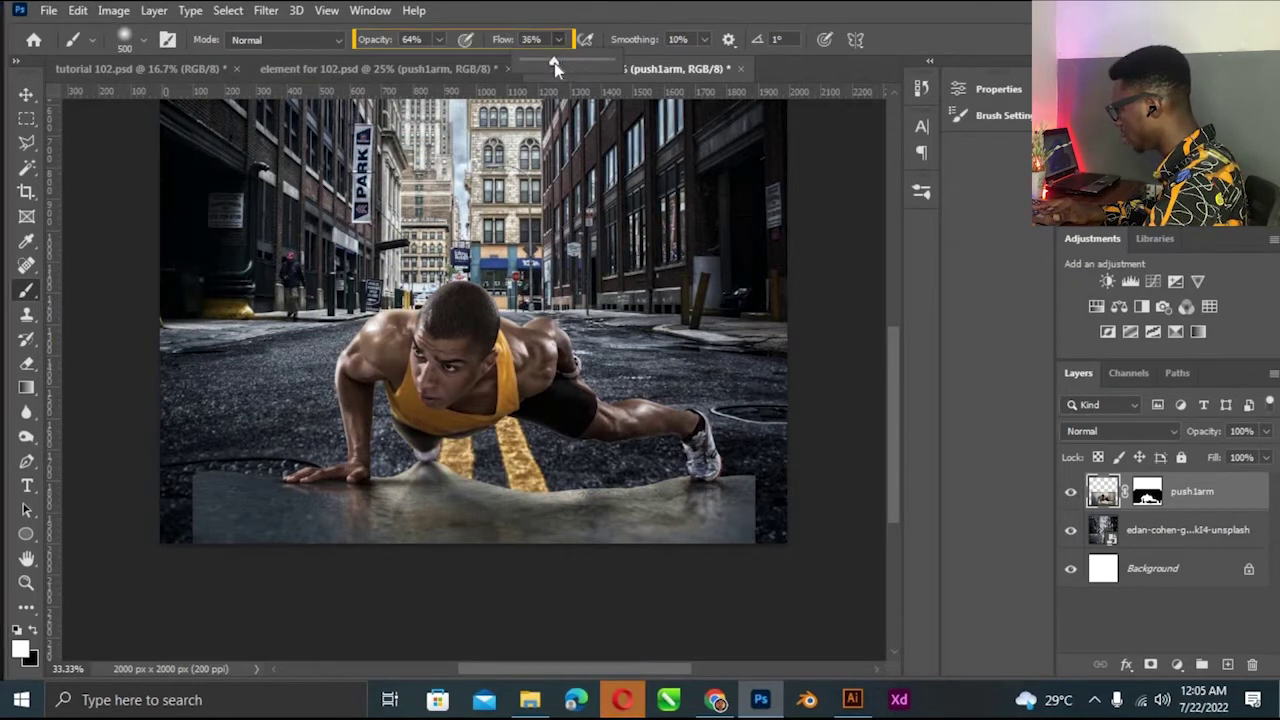
left_click(439, 41)
left_click_drag(425, 65, 426, 60)
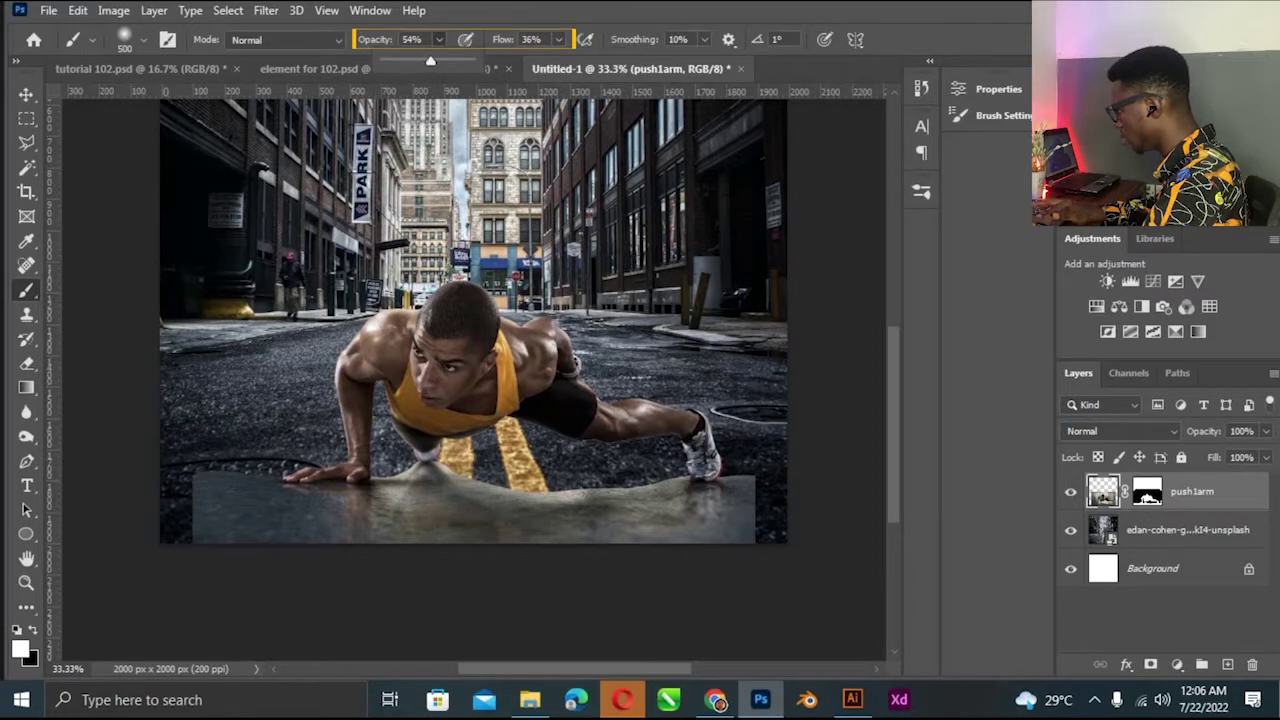
key("Return")
type("60")
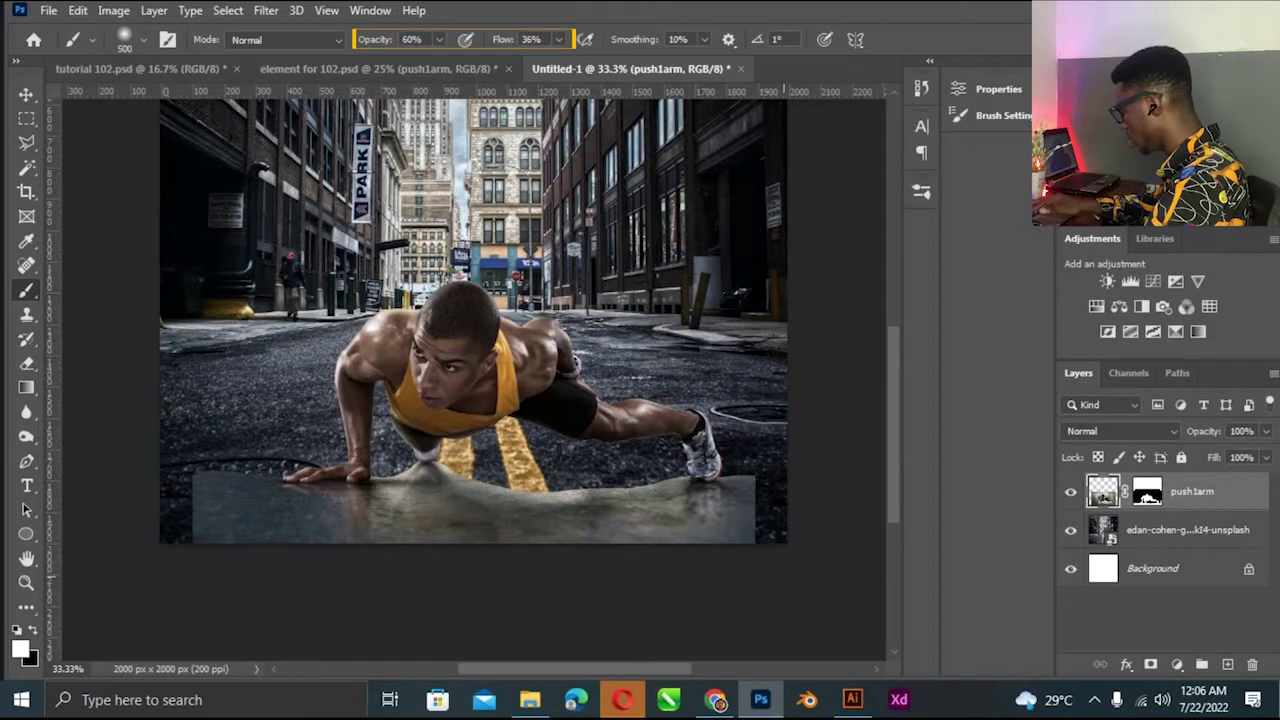
Swap colours so black is the foreground painting colour.
key("ctrl+plus")
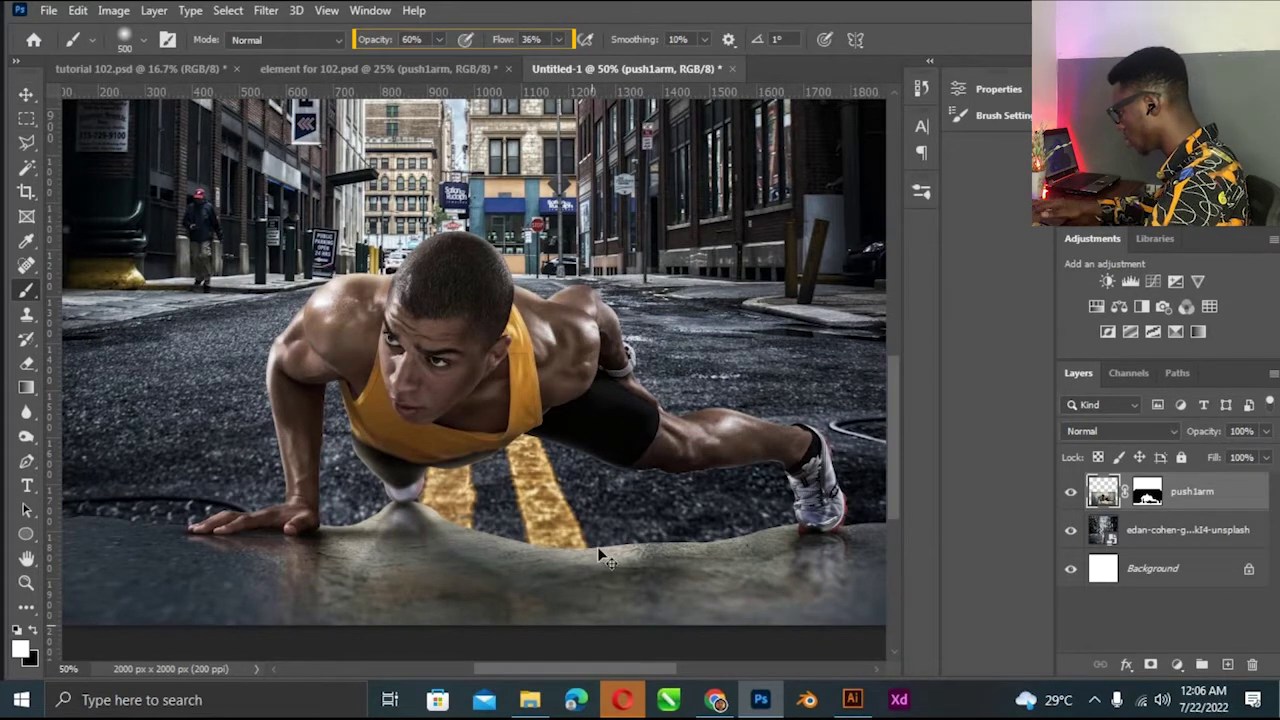
key("ctrl+minus")
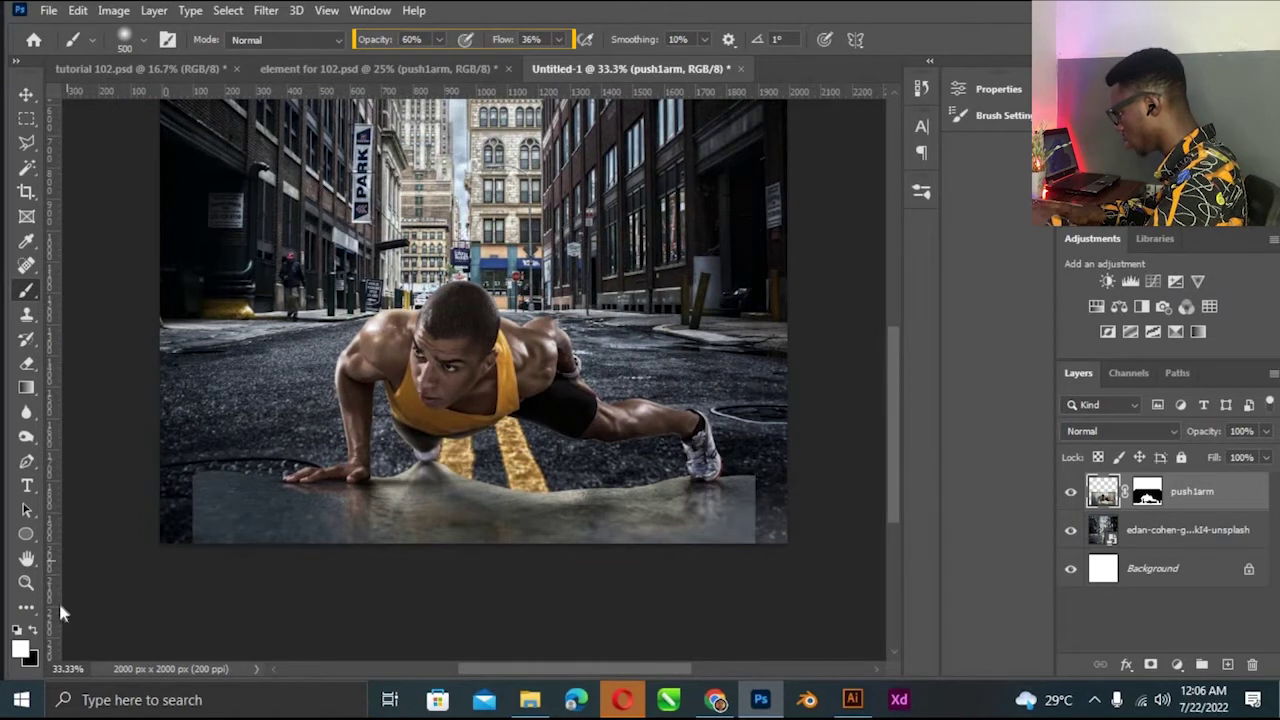
key("x")
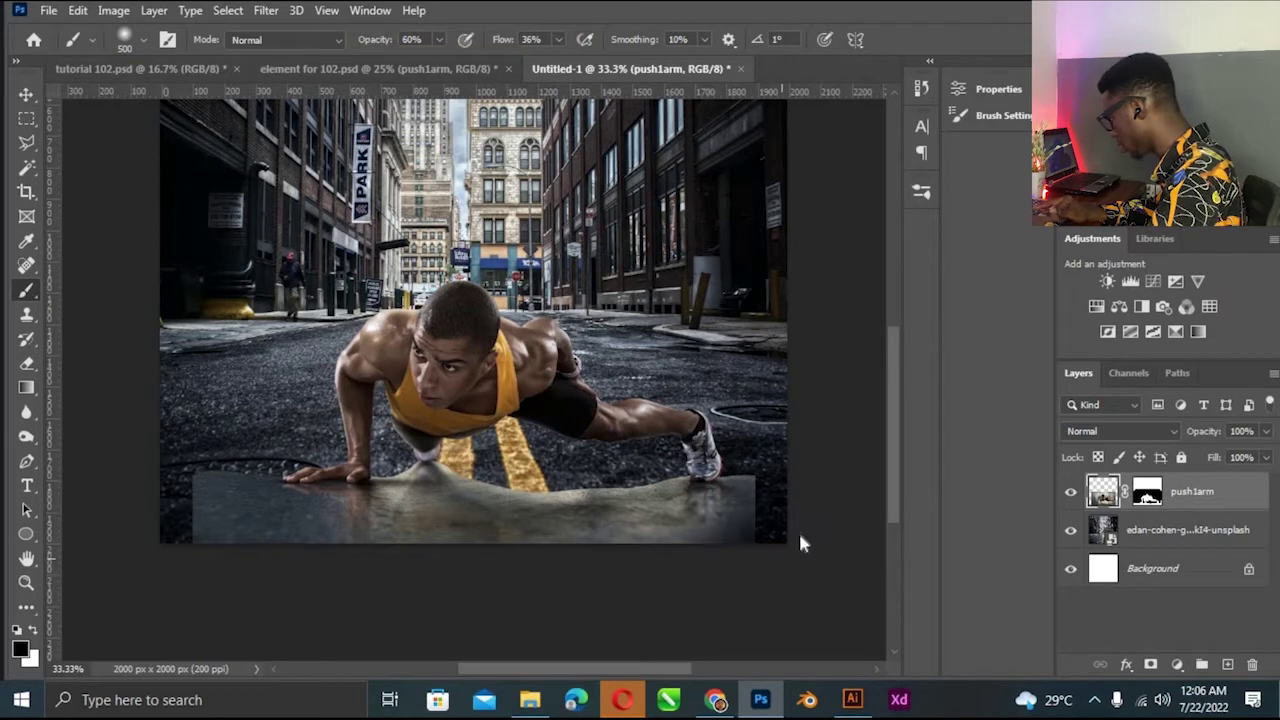
key("ctrl+plus")
key("ctrl+plus")
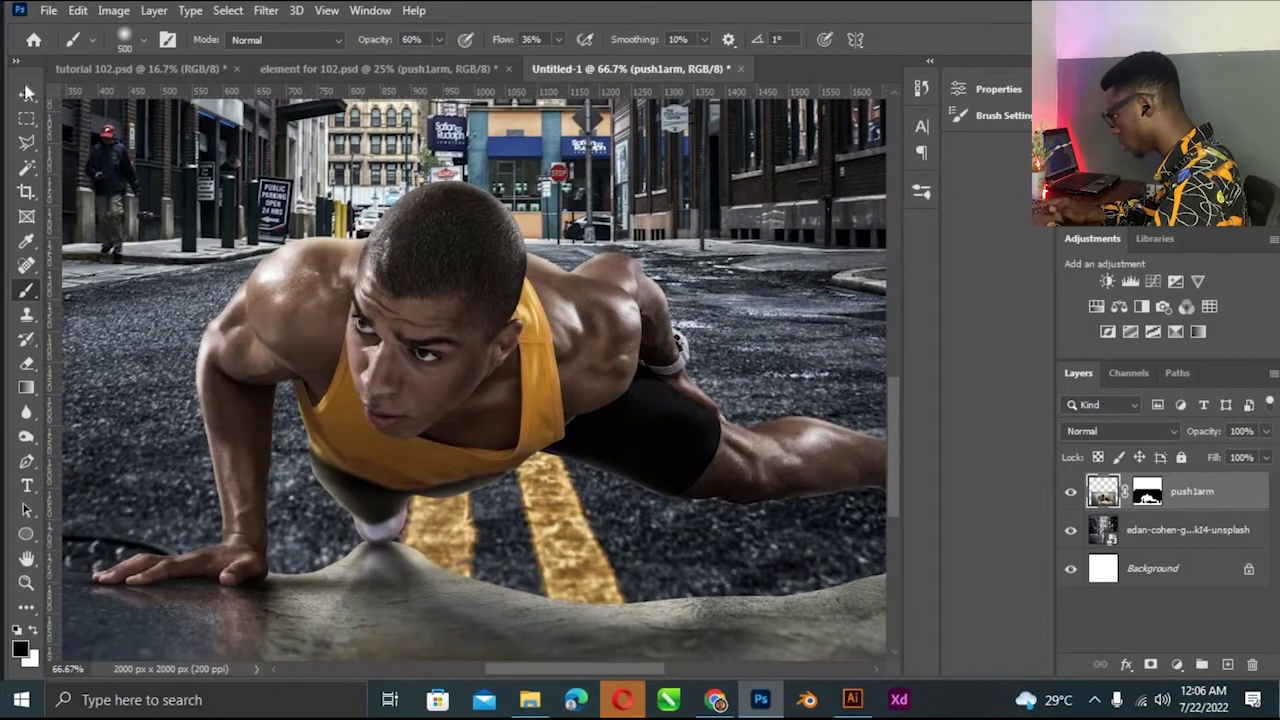
Zoom to 100% on the back foot, target the push1arm mask, and pick the Brush.
key("v")
left_click_drag(553, 673, 617, 673)
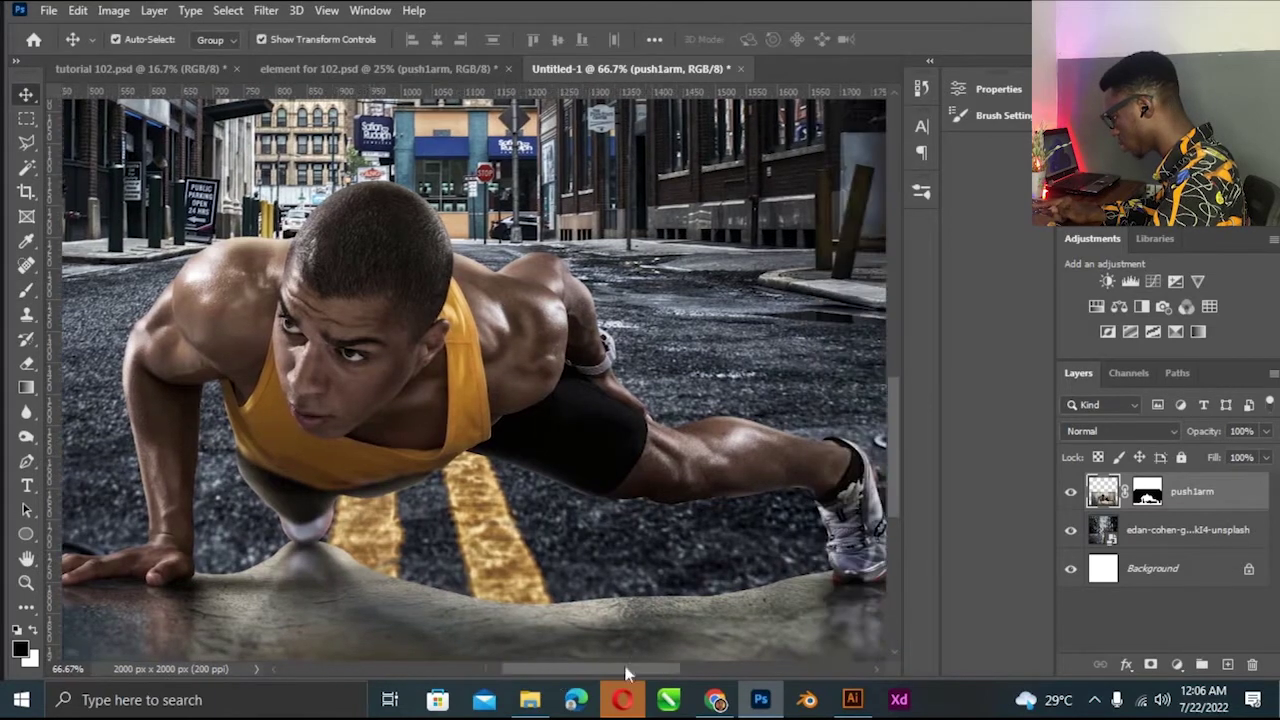
left_click_drag(897, 501, 897, 521)
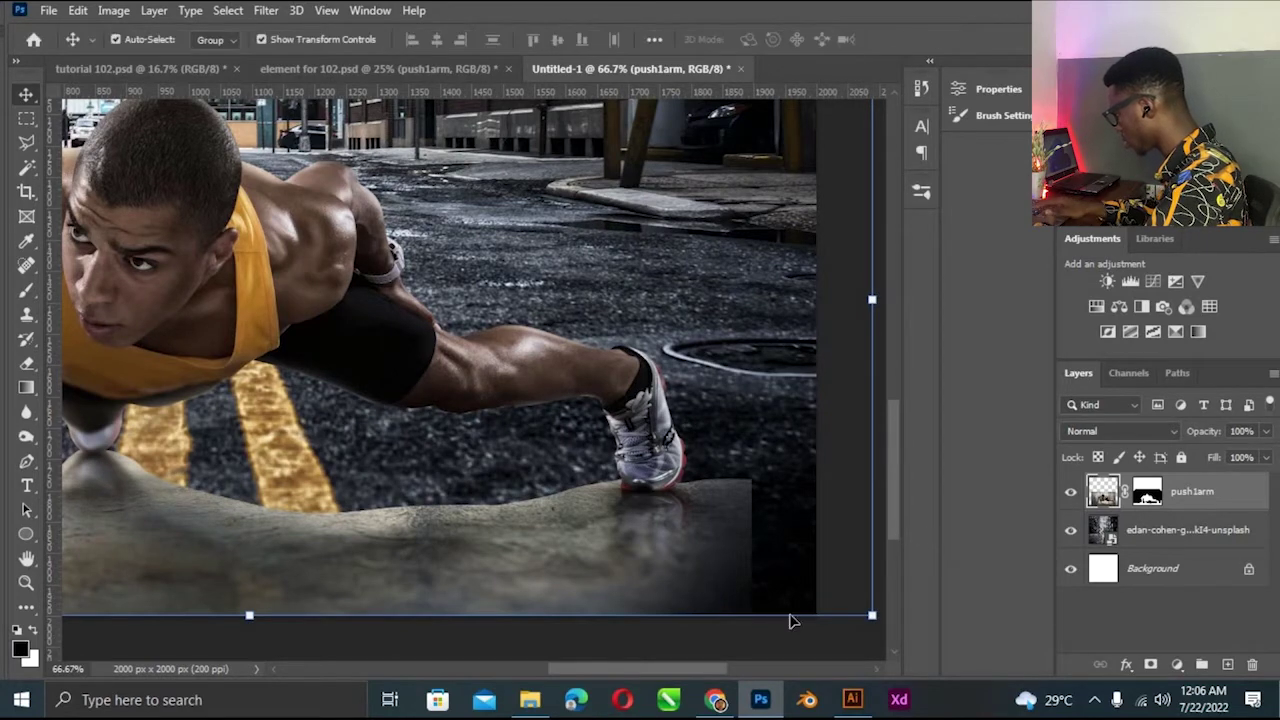
left_click(724, 670)
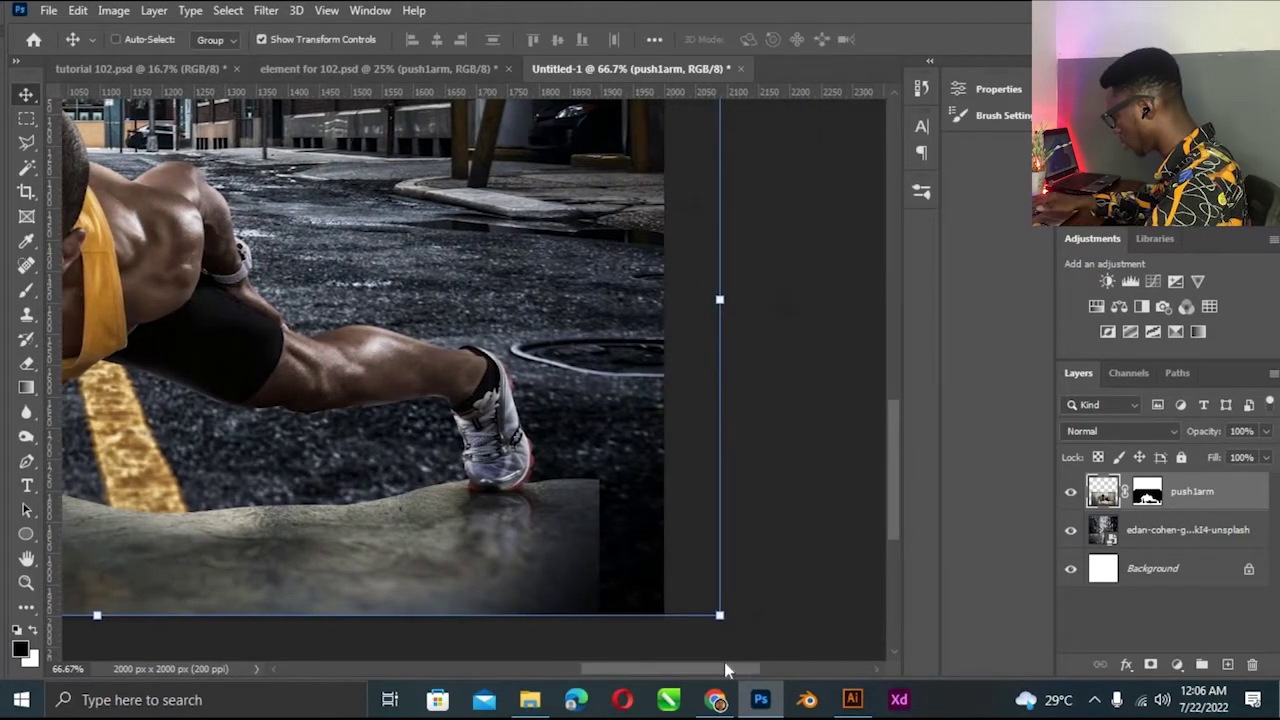
key("ctrl+plus")
scroll(882, 488, "down", 2)
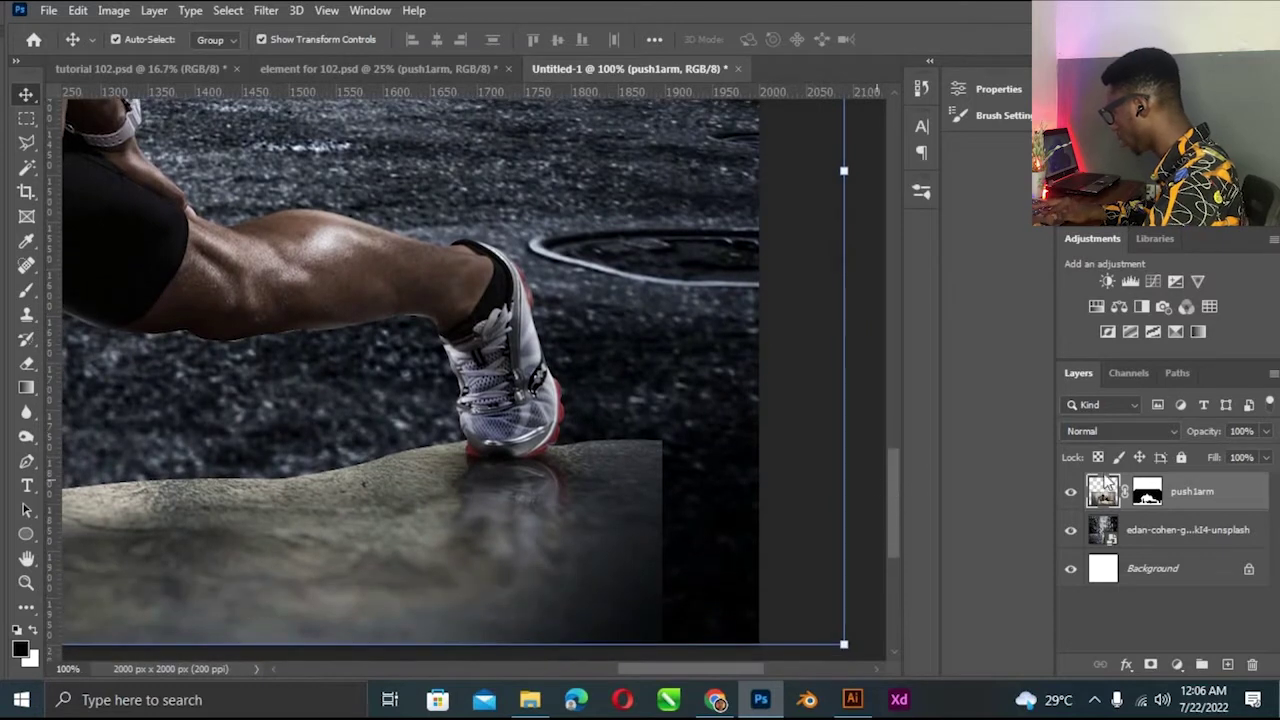
left_click(1148, 491)
left_click(26, 290)
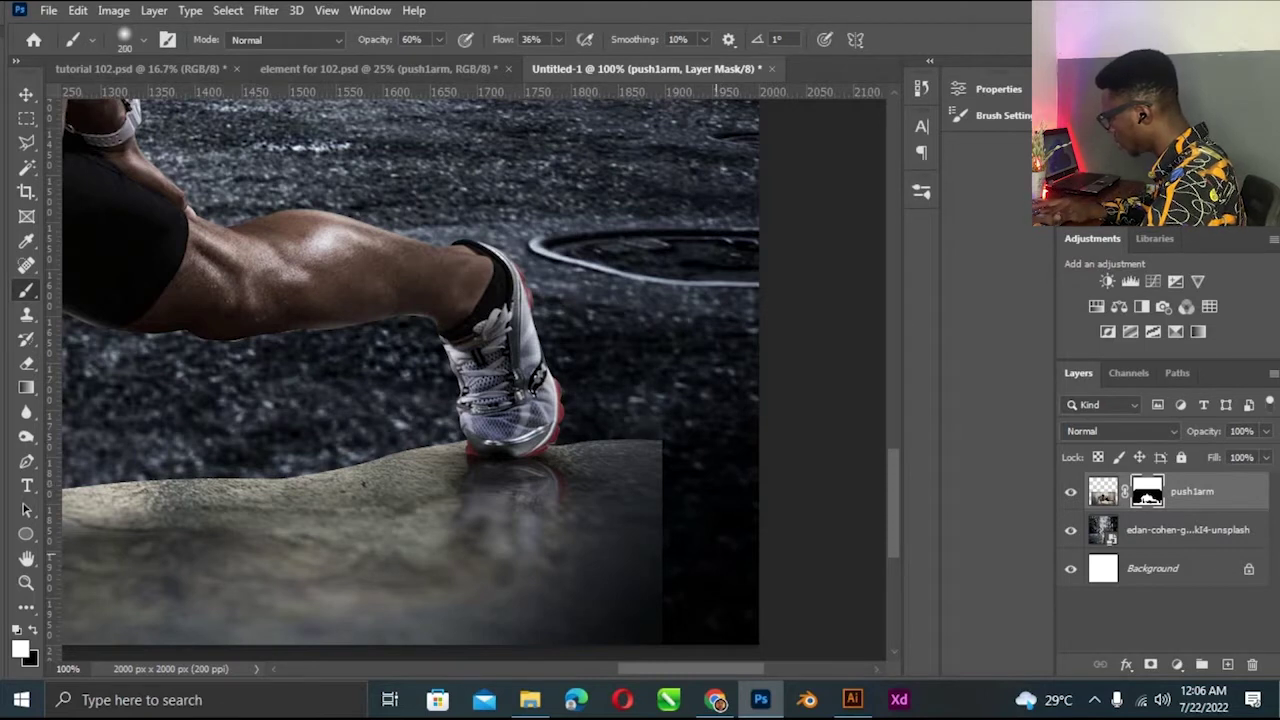
With black as foreground, fade the rock's lower-right corner into the road, then lower brush opacity to 46%.
key("x")
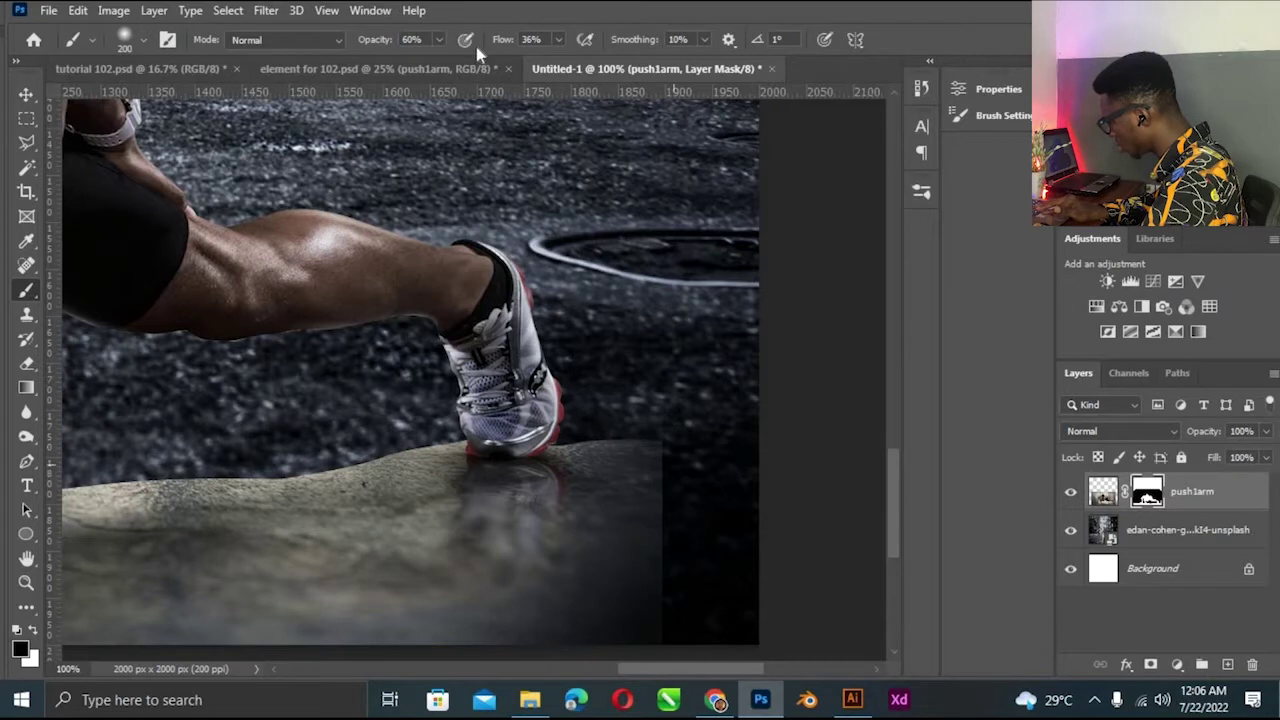
left_click(438, 40)
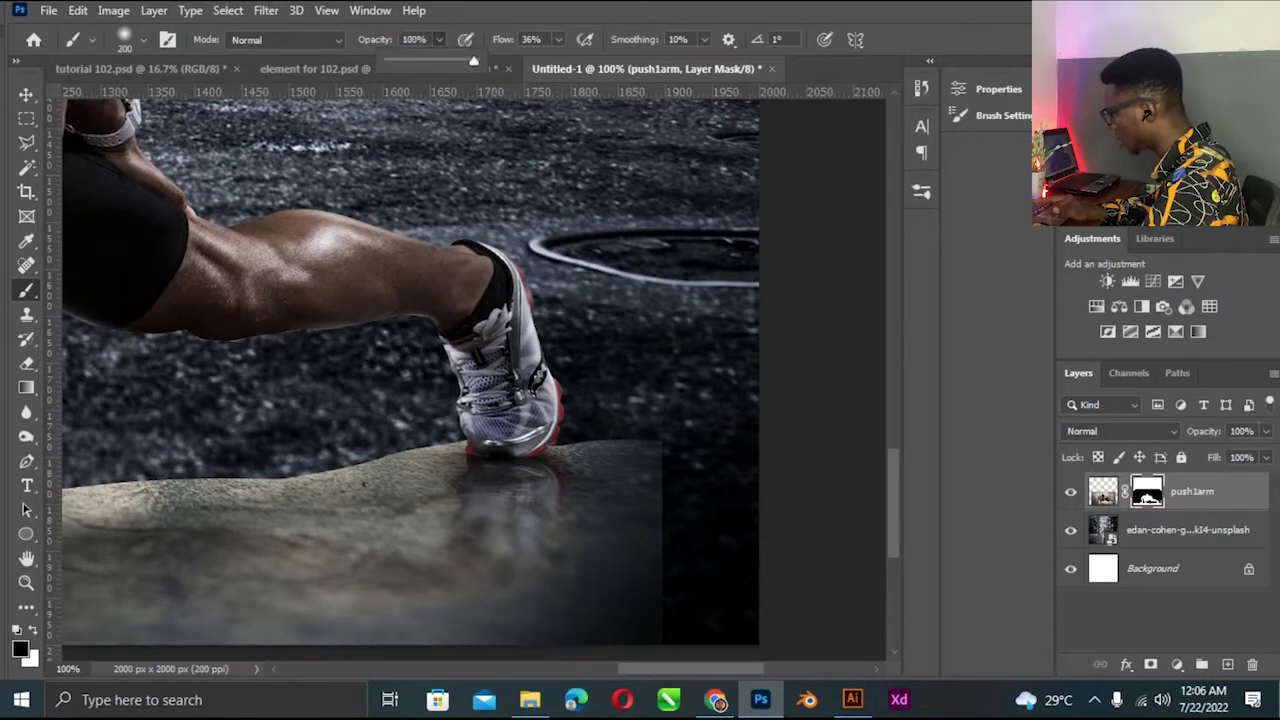
key("Escape")
left_click_drag(640, 605, 708, 623)
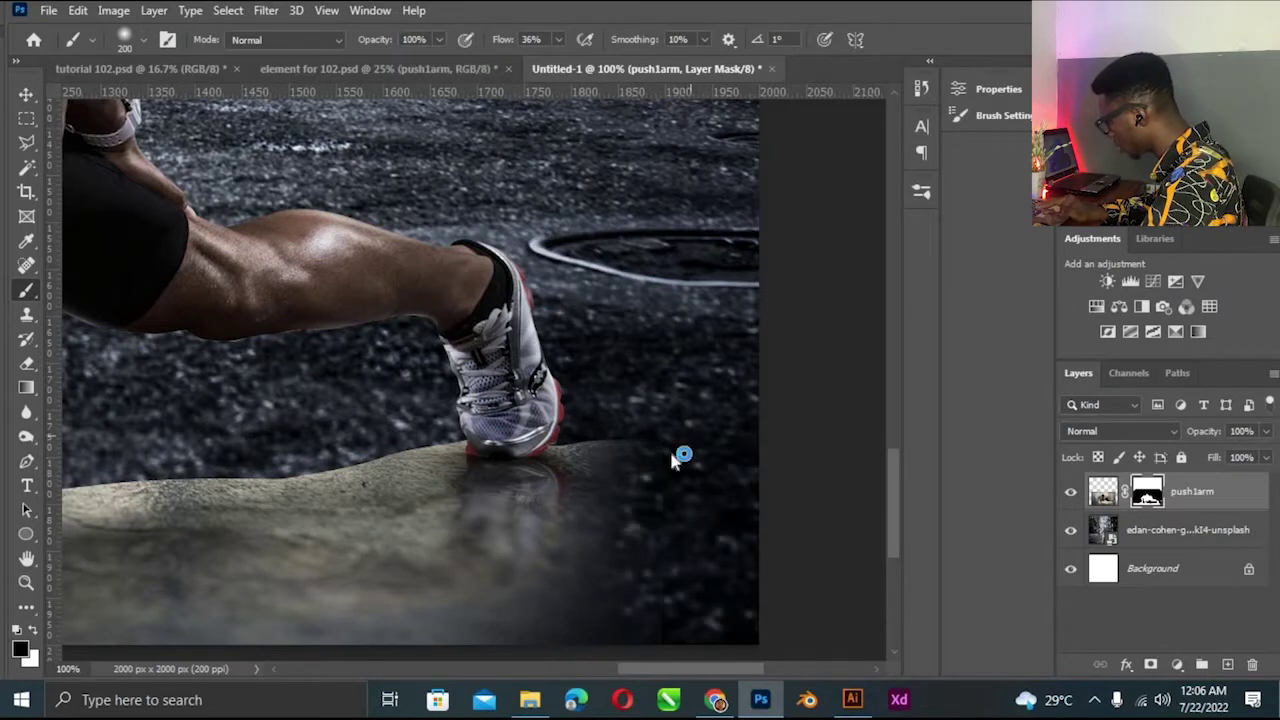
key("ctrl+plus")
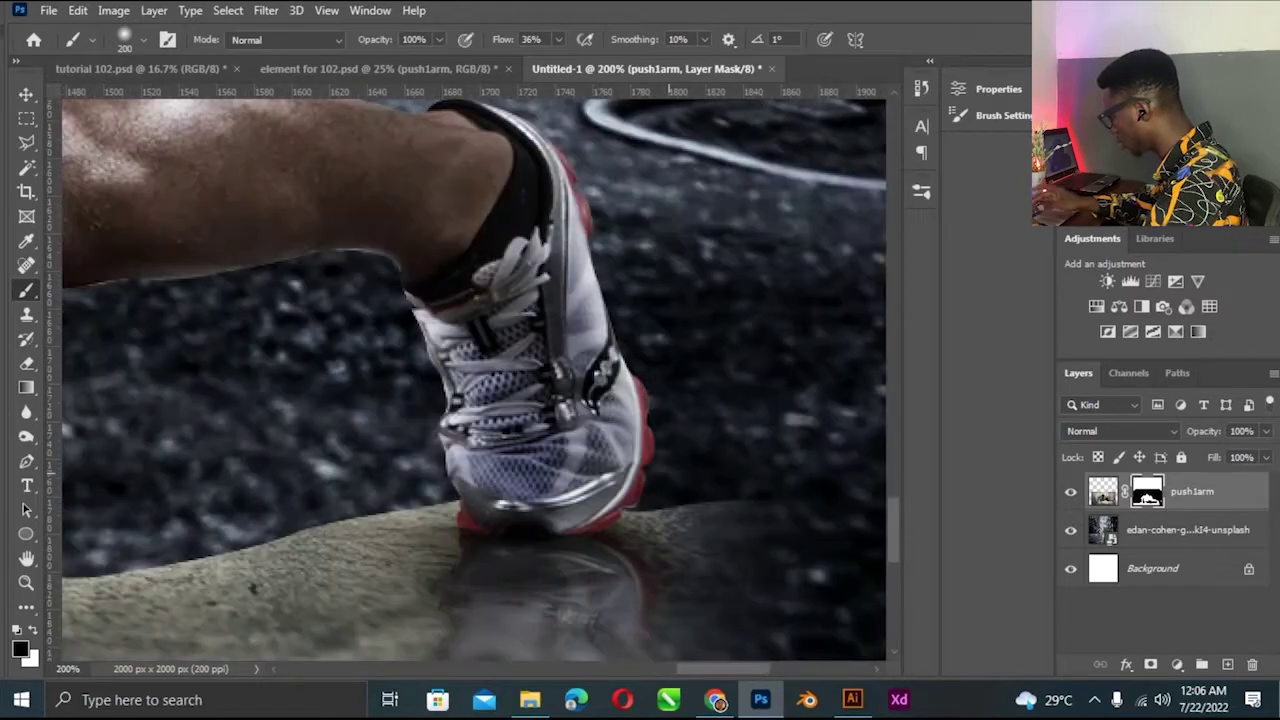
key("bracketleft")
key("bracketleft")
key("bracketleft")
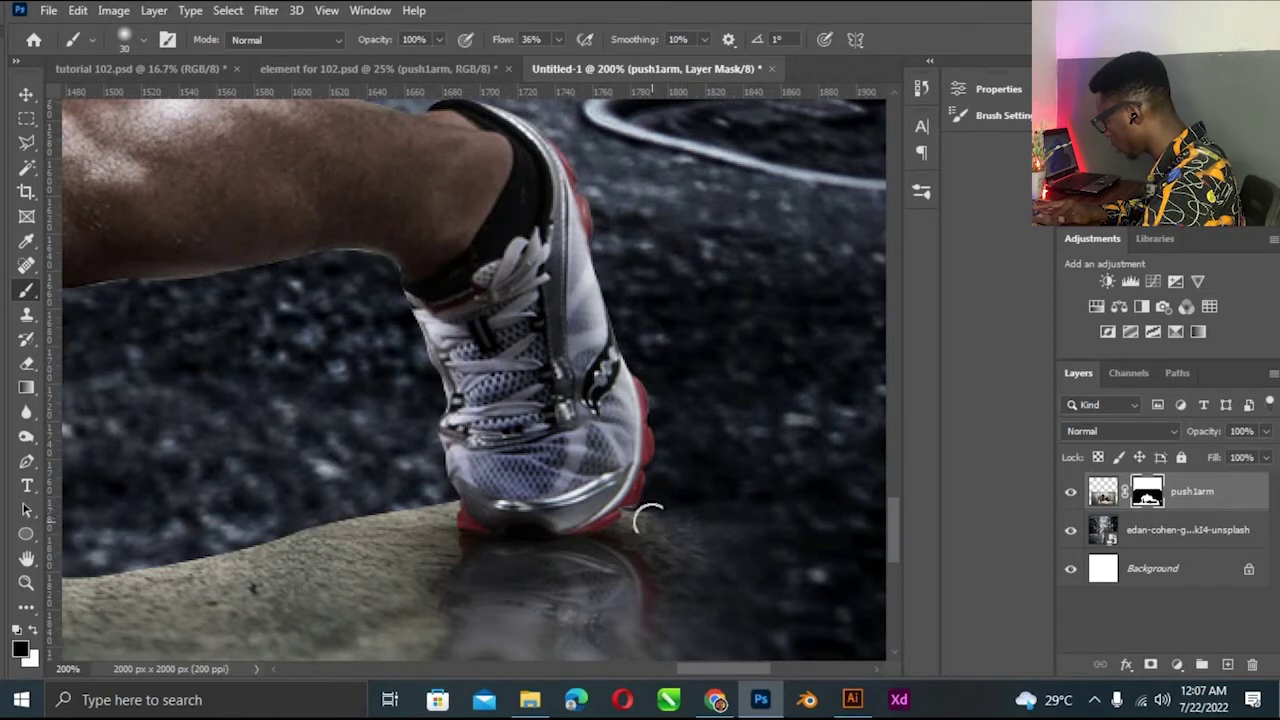
key("bracketleft")
key("bracketleft")
key("bracketleft")
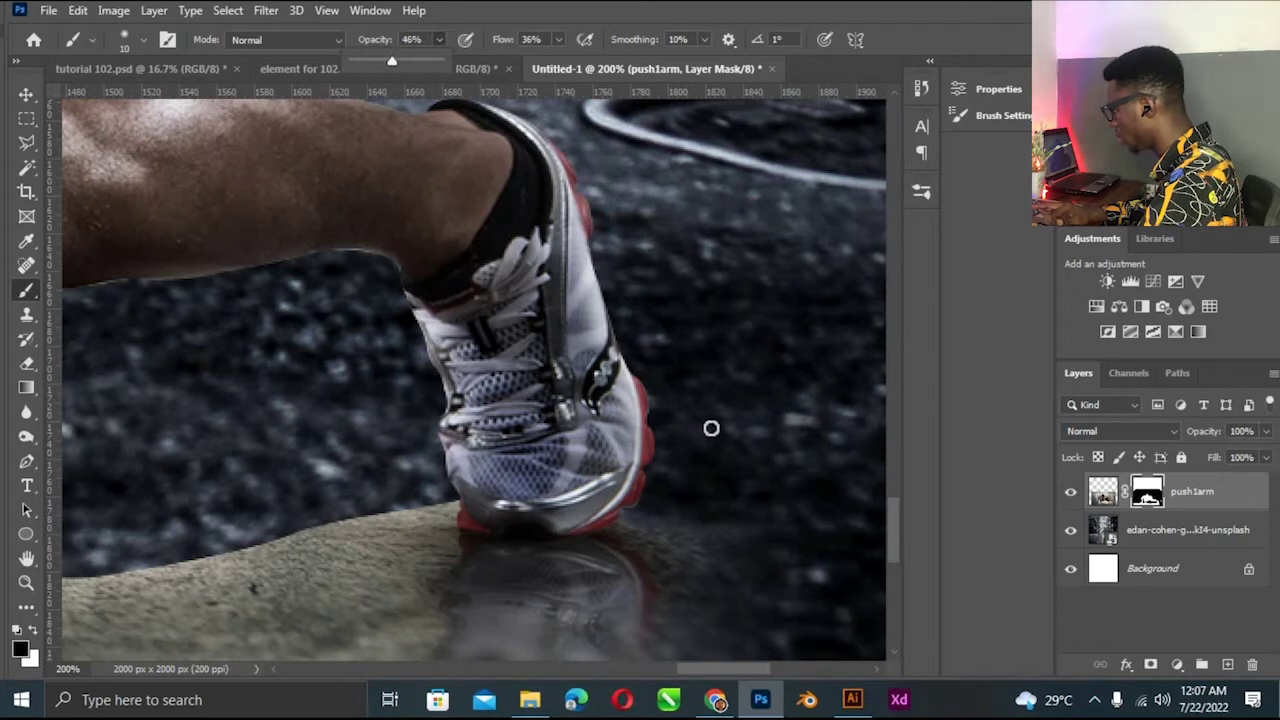
key("4")
key("6")
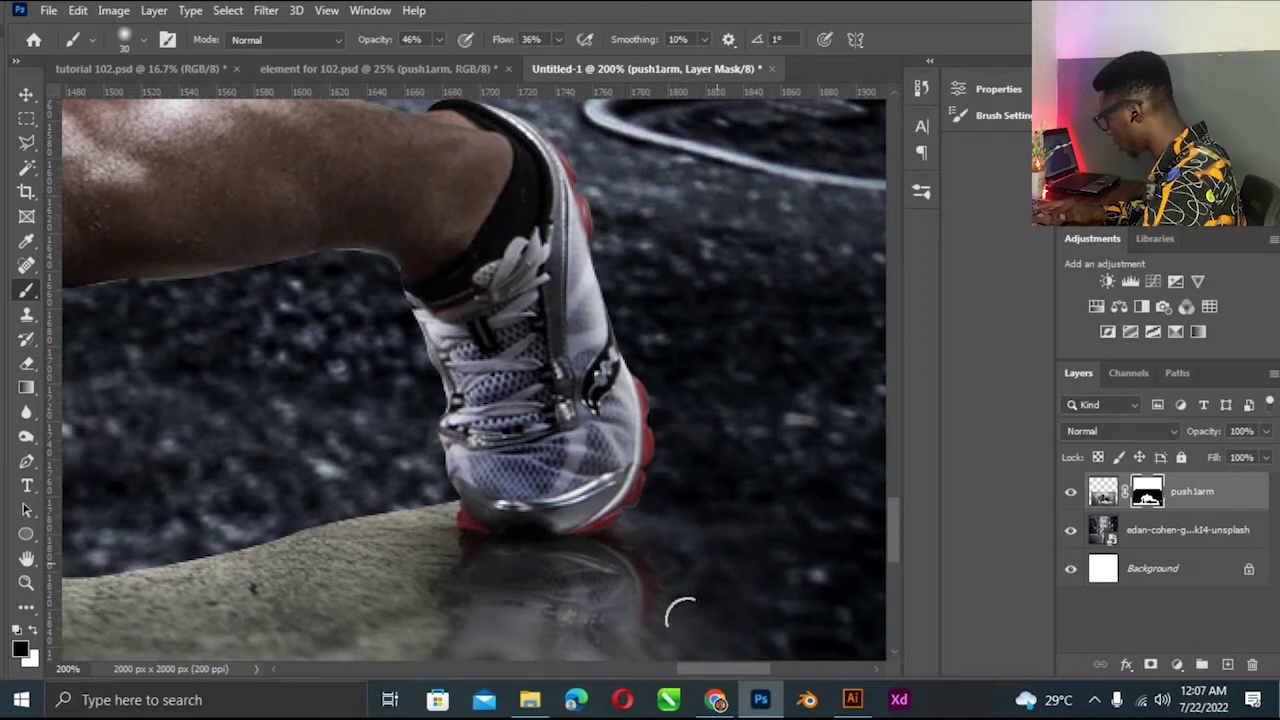
scroll(893, 578, "down", 5)
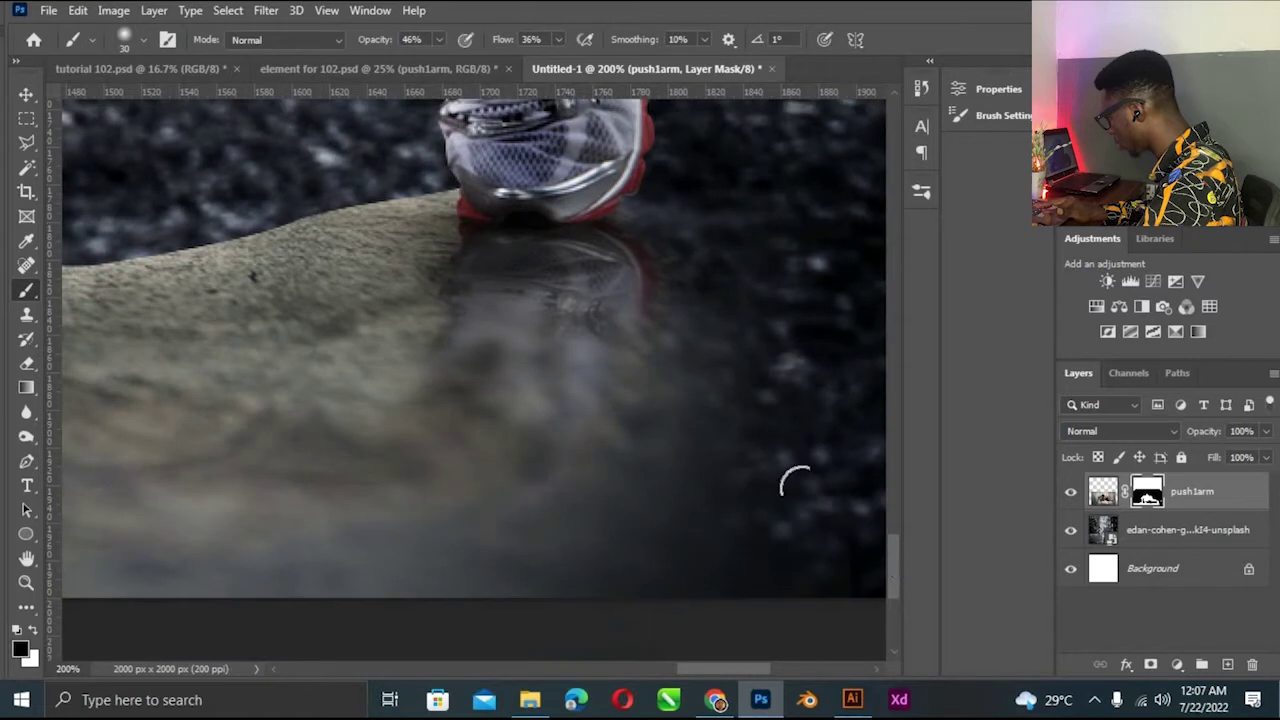
scroll(757, 449, "up", 1)
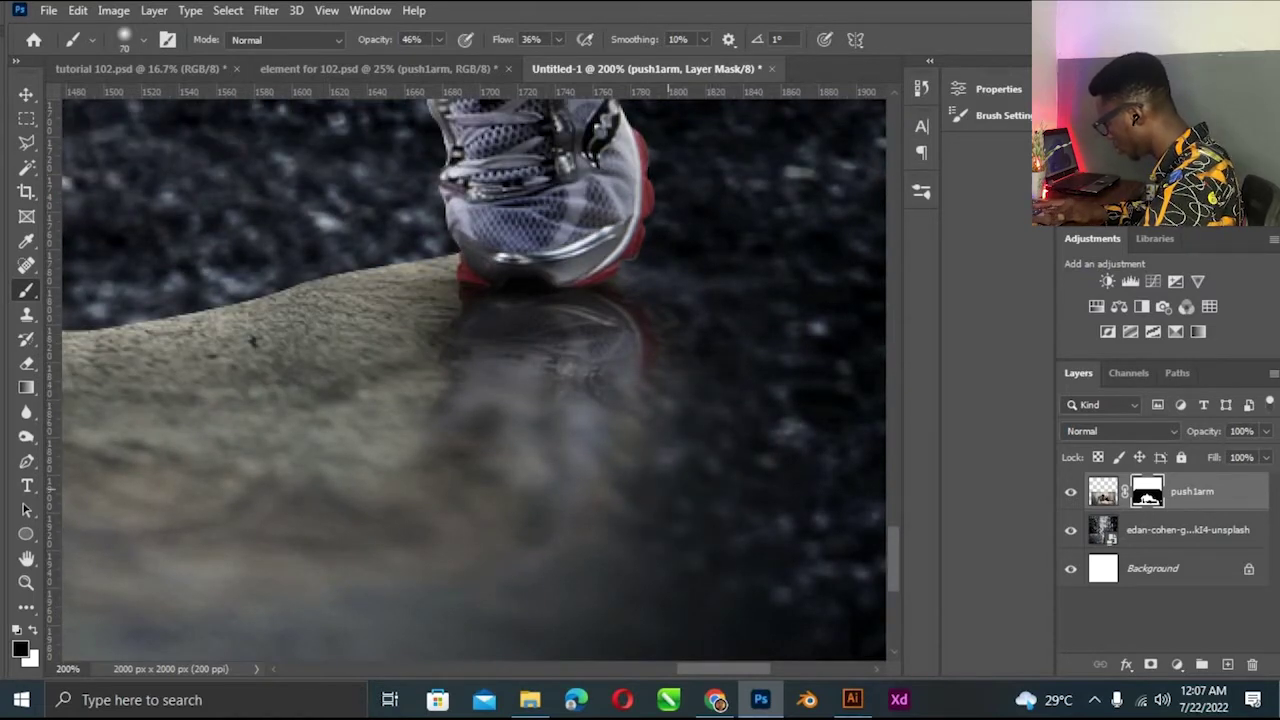
Mask the sand's top edge left of the shoe with a 100 px brush at 100% opacity.
key("ctrl+minus")
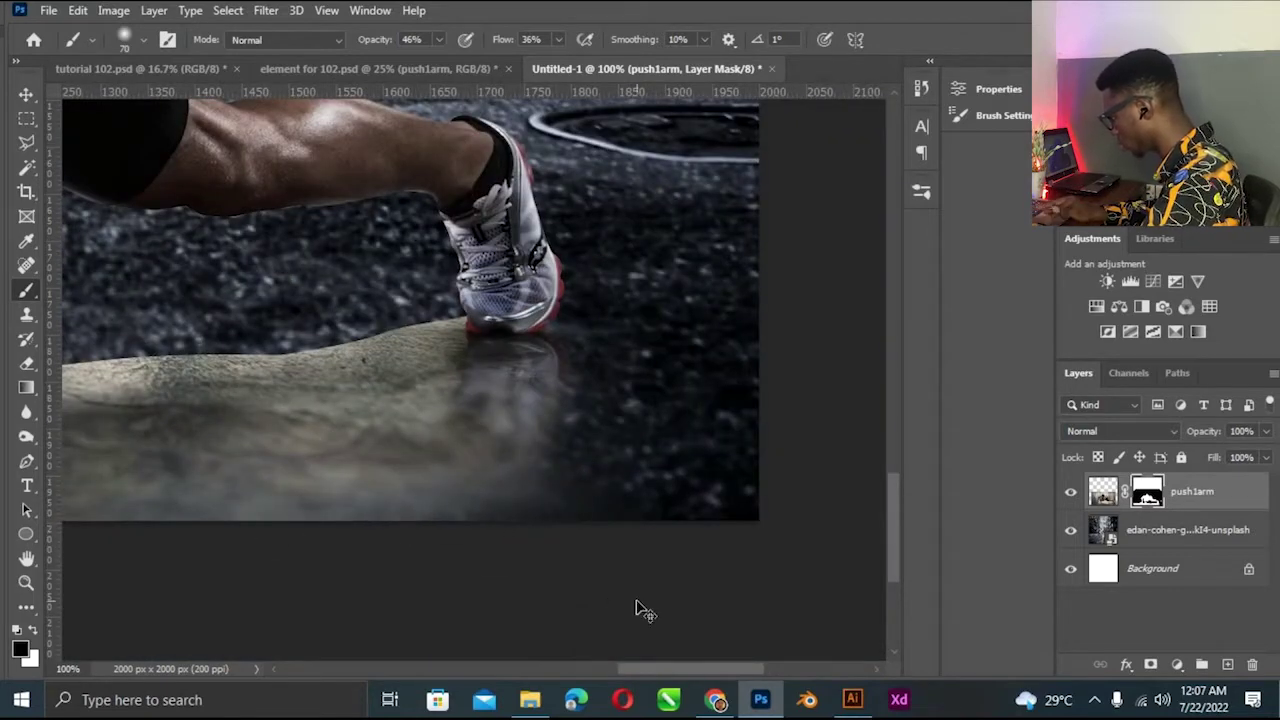
key("ctrl+minus")
key("bracketright")
key("bracketright")
key("bracketright")
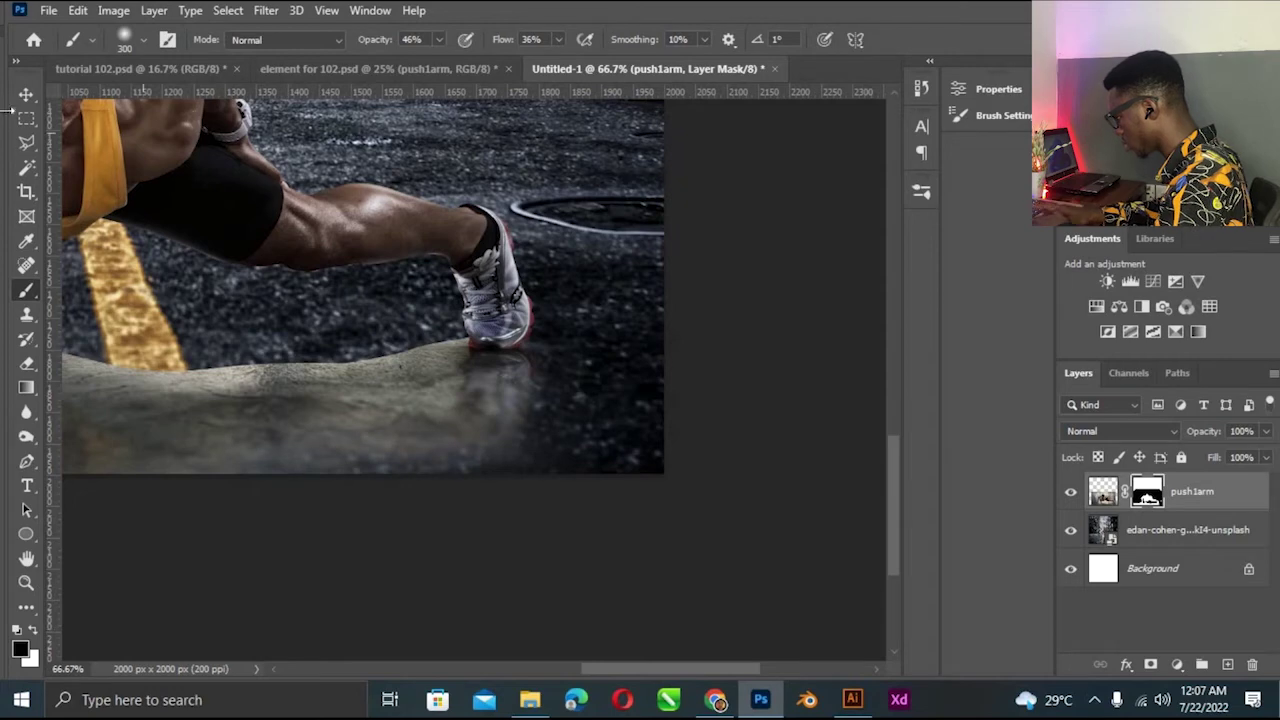
left_click(26, 95)
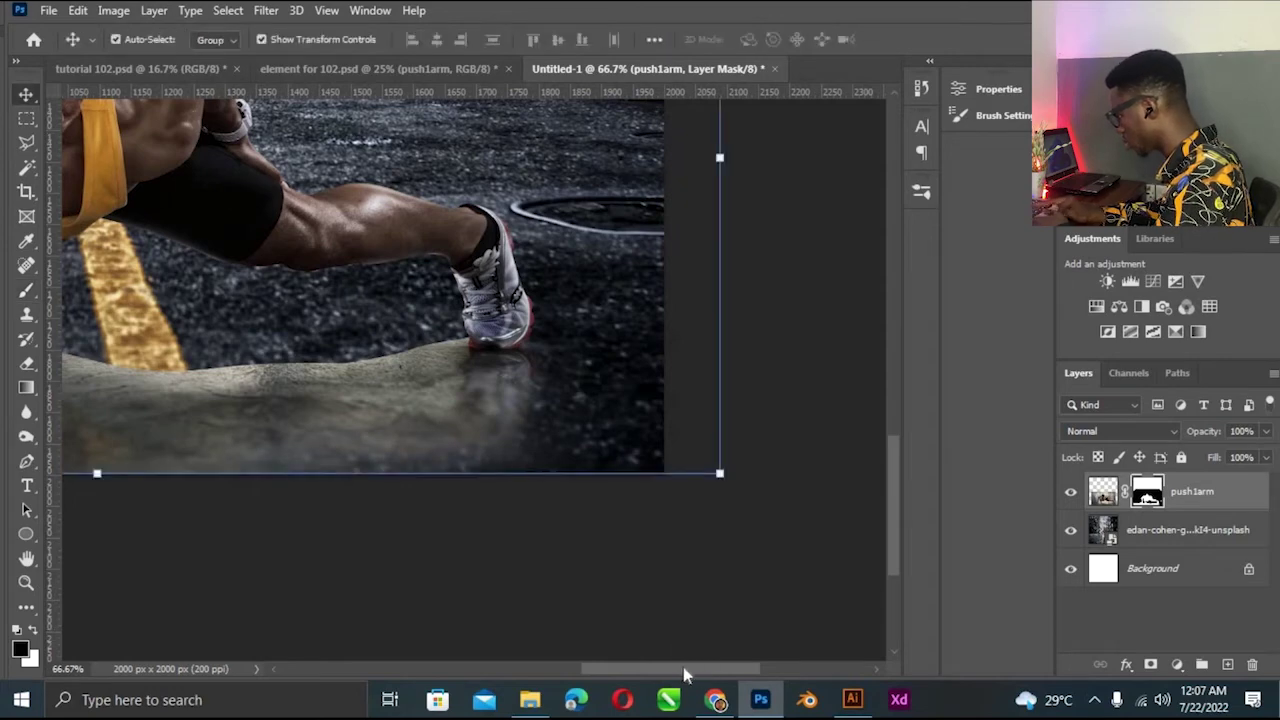
scroll(684, 675, "left", 2)
scroll(646, 674, "left", 2)
scroll(628, 674, "left", 2)
scroll(600, 674, "left", 2)
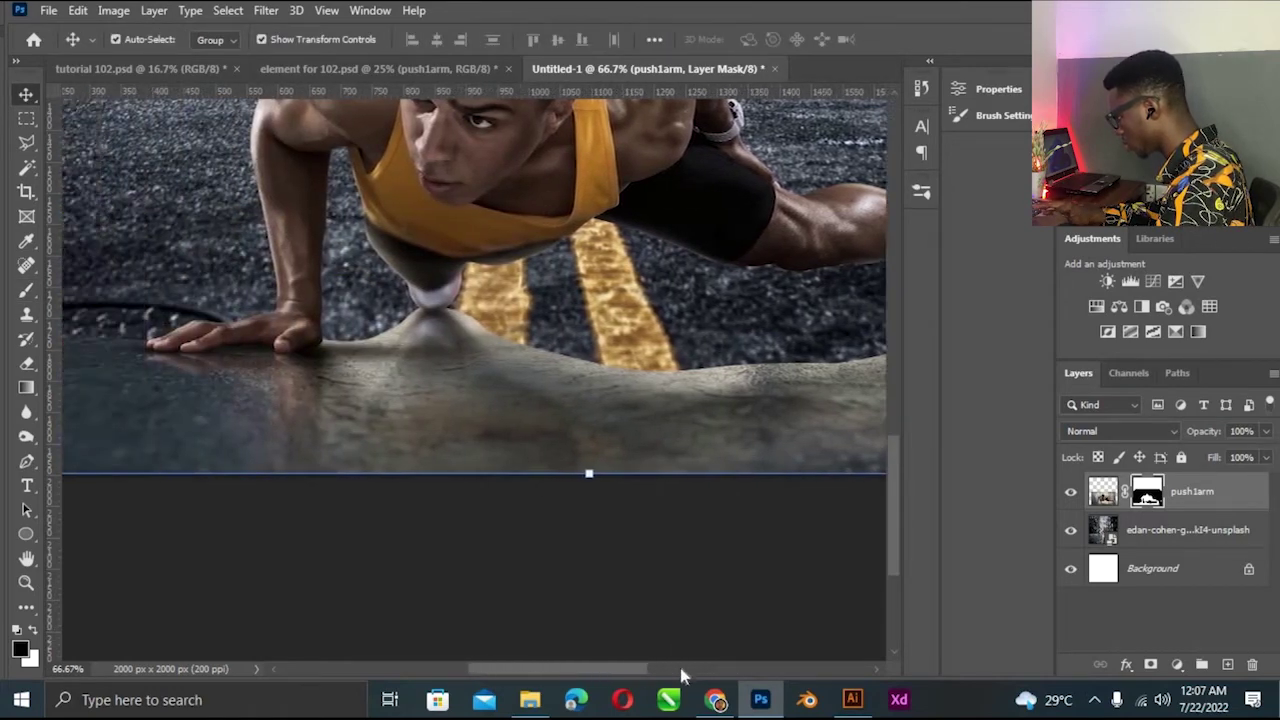
scroll(587, 542, "right", 2)
scroll(587, 542, "right", 2)
scroll(587, 542, "up", 1)
scroll(587, 542, "up", 1)
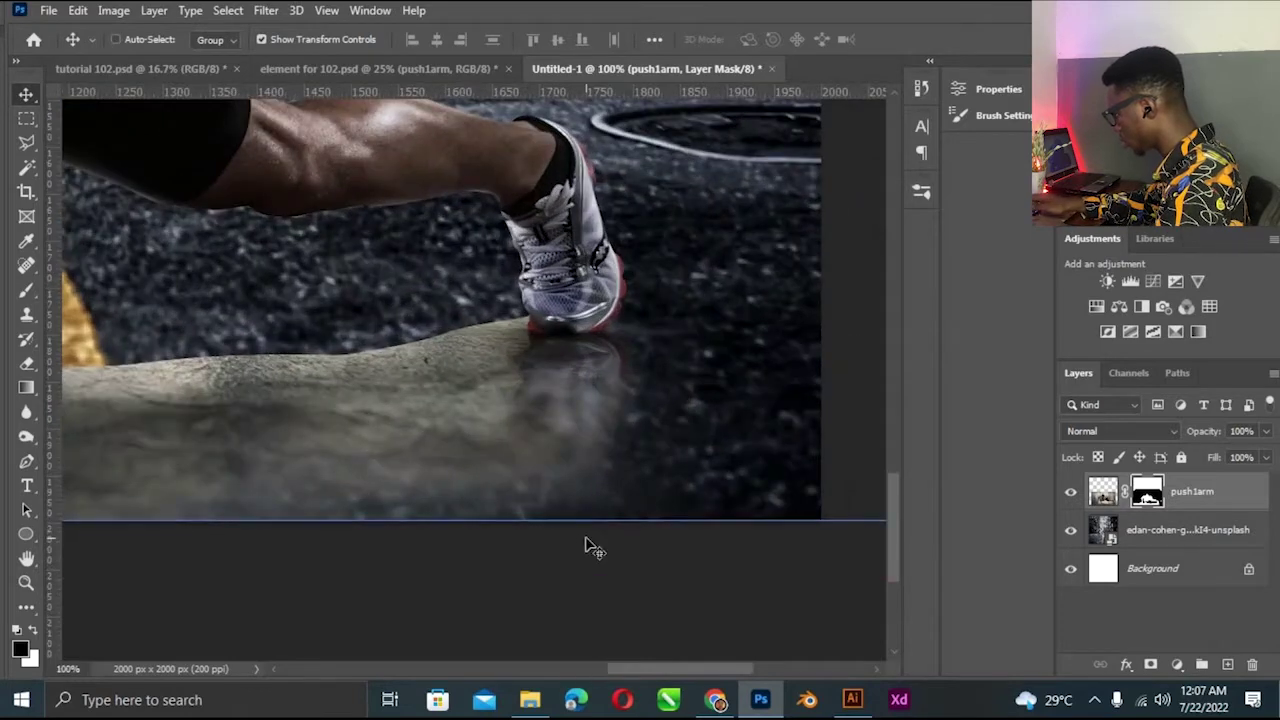
scroll(587, 542, "up", 1)
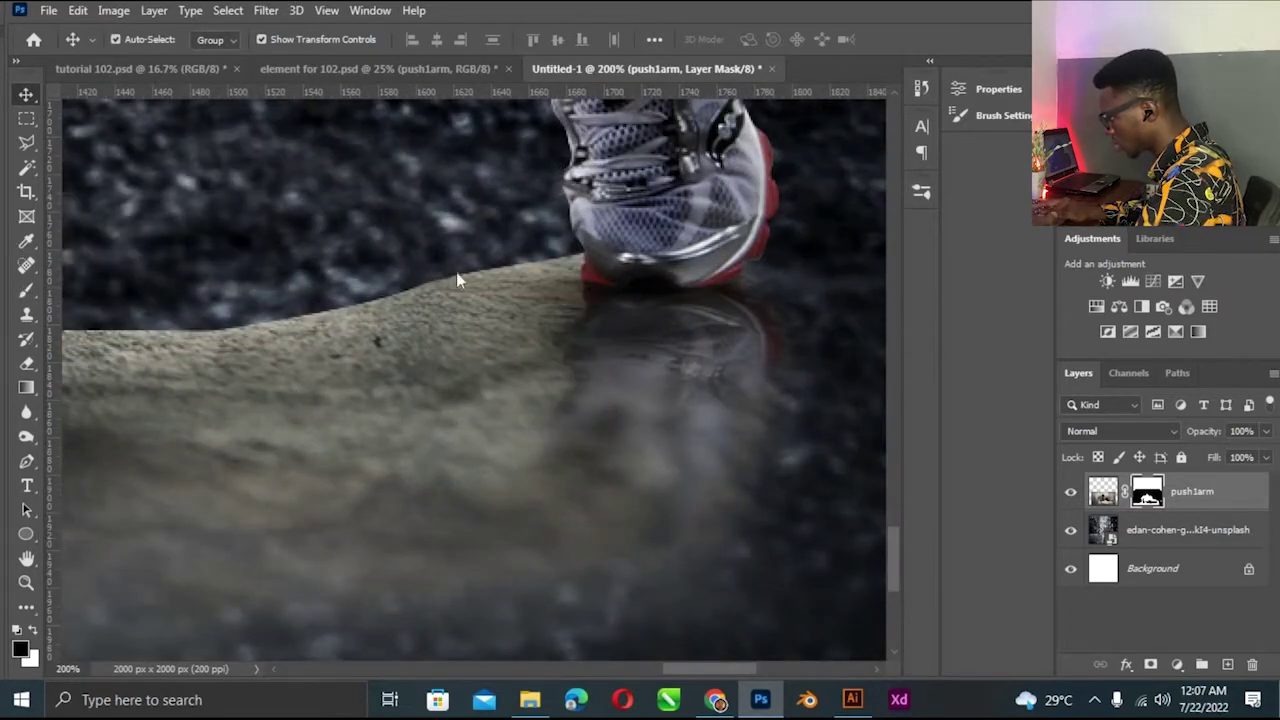
key("b")
key("bracketleft")
key("bracketleft")
key("bracketleft")
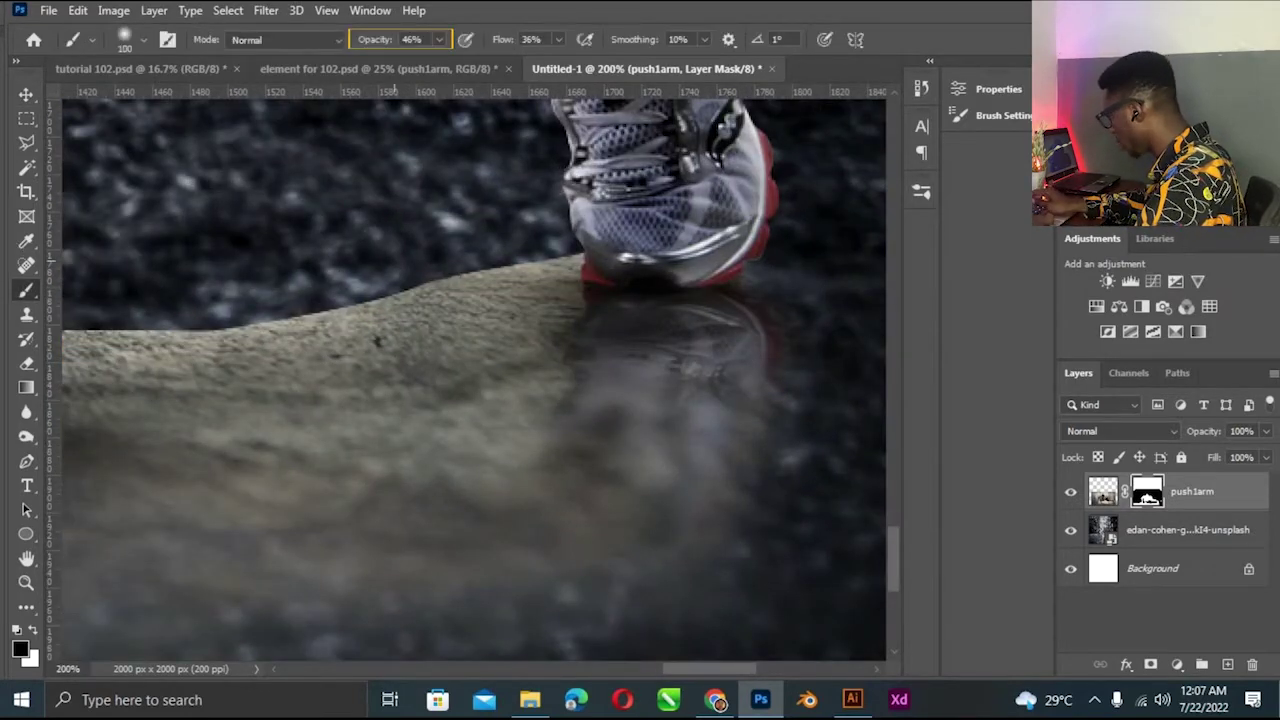
left_click(439, 39)
left_click_drag(393, 61, 486, 61)
mouse_move(420, 245)
left_mouse_down()
mouse_move(471, 234)
mouse_move(337, 263)
mouse_move(349, 277)
mouse_move(357, 261)
mouse_move(467, 240)
left_mouse_up()
Refine the mask edge beside the shoe at 300% zoom, leaving brush opacity at 21%.
key("ctrl+plus")
left_click_drag(892, 566, 892, 537)
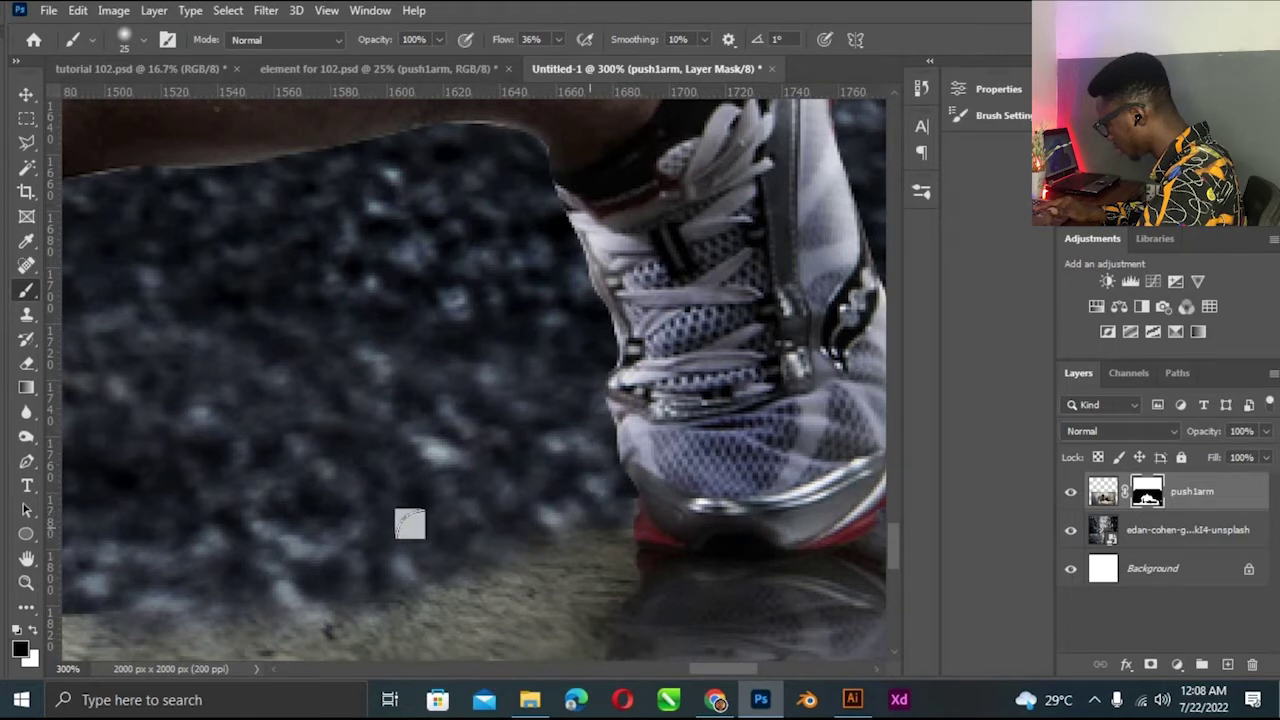
key("ctrl+minus")
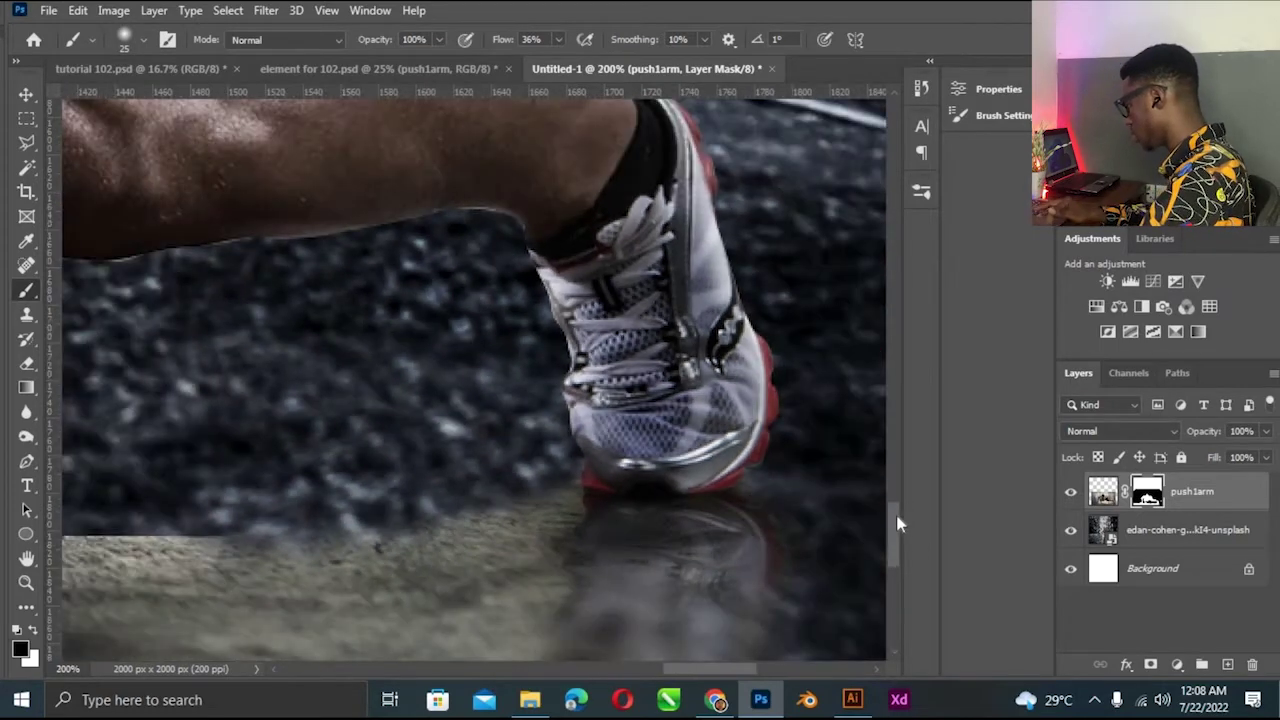
scroll(896, 544, "down", 2)
scroll(458, 470, "down", 1)
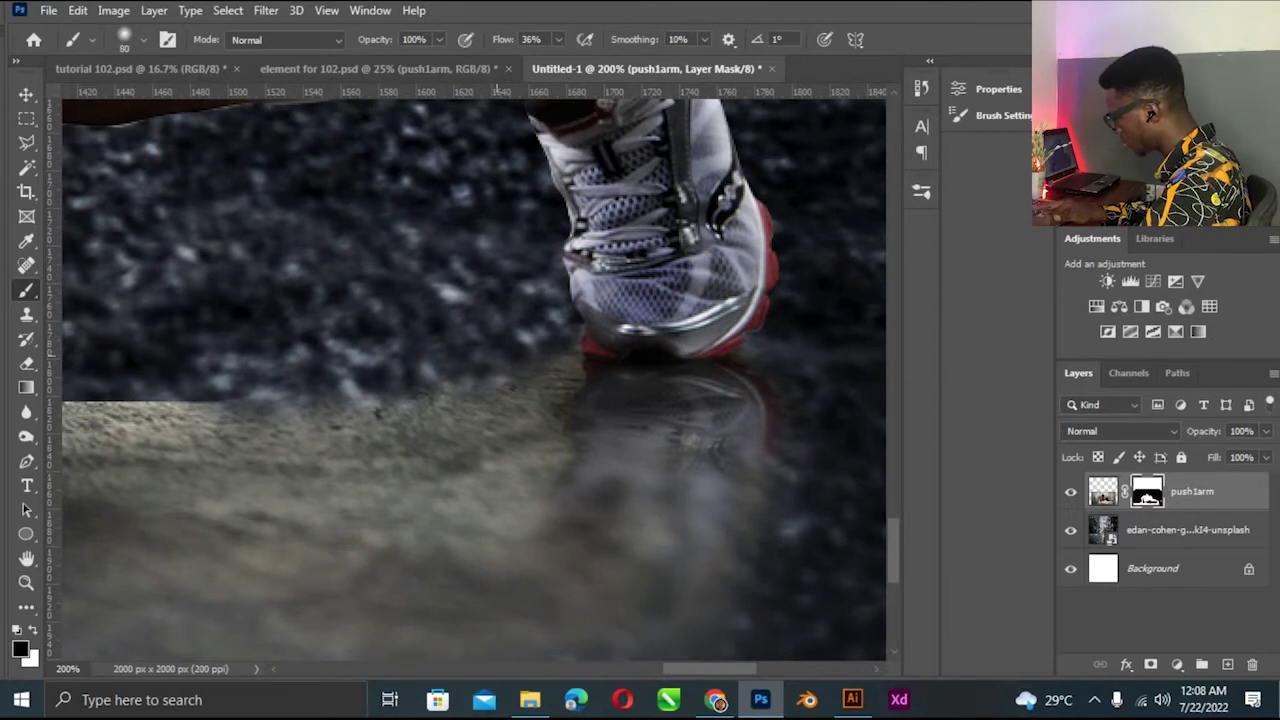
left_click(439, 40)
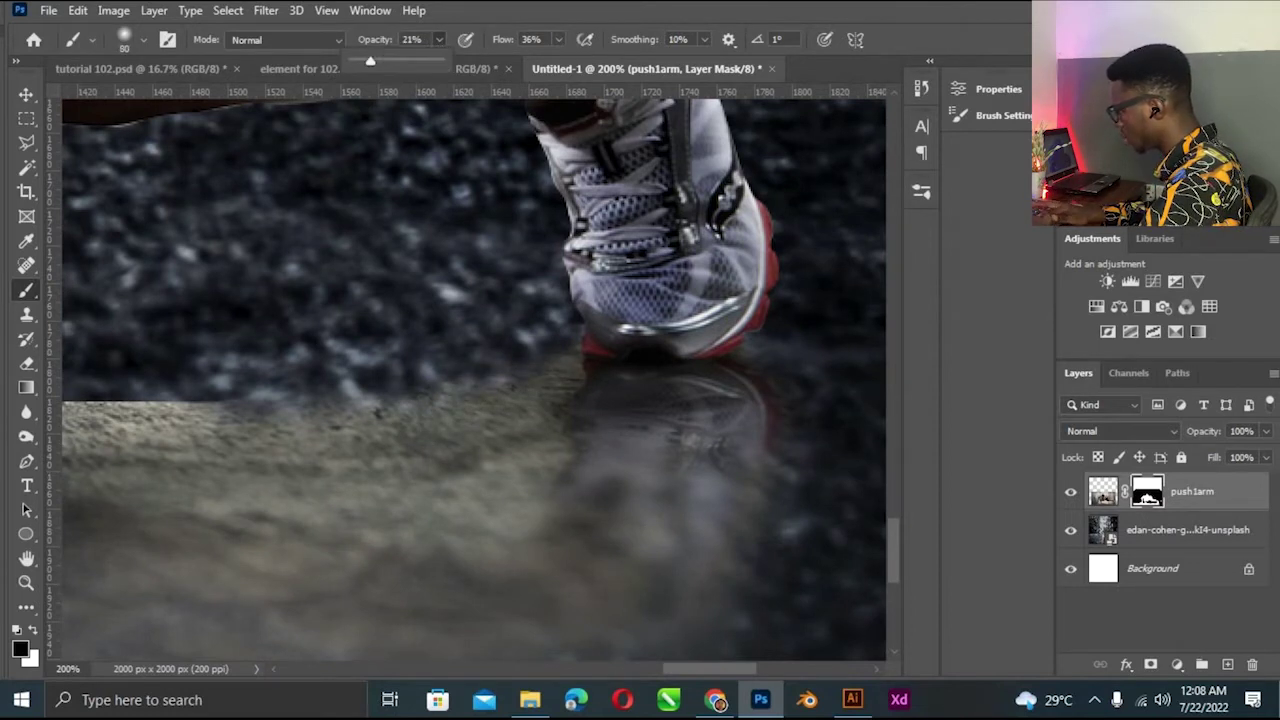
left_click(515, 370)
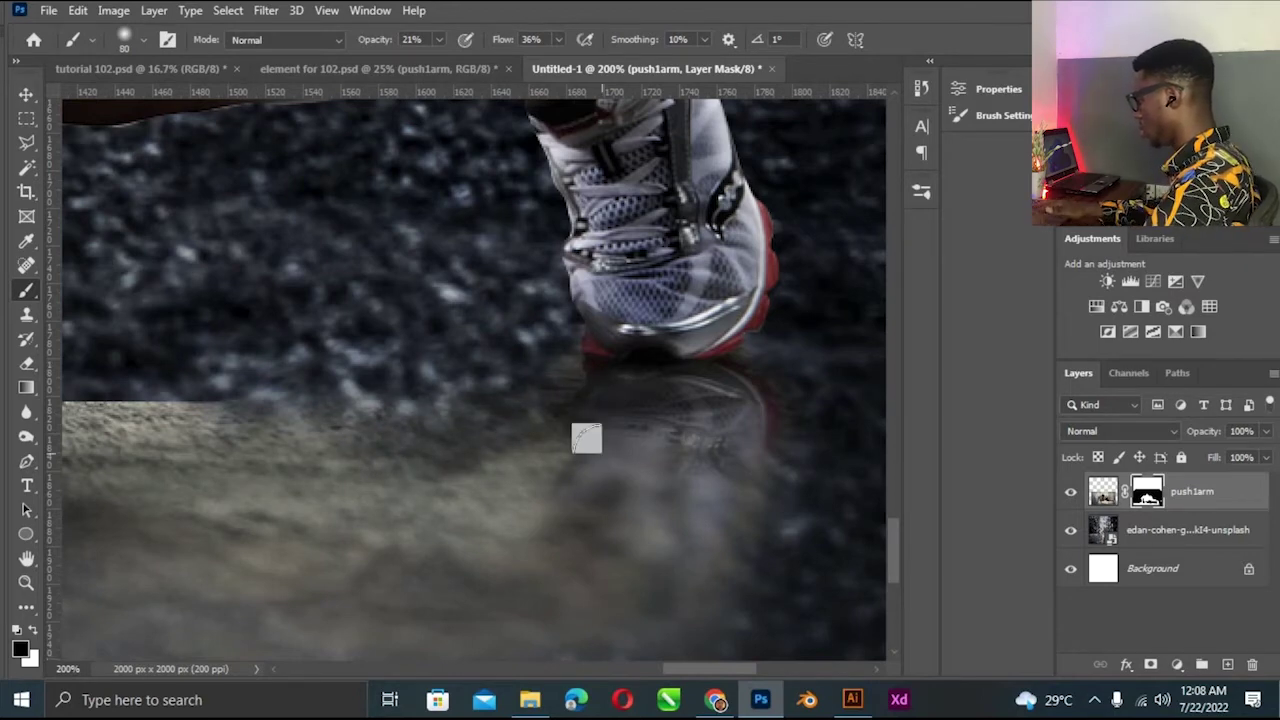
key("ctrl+minus")
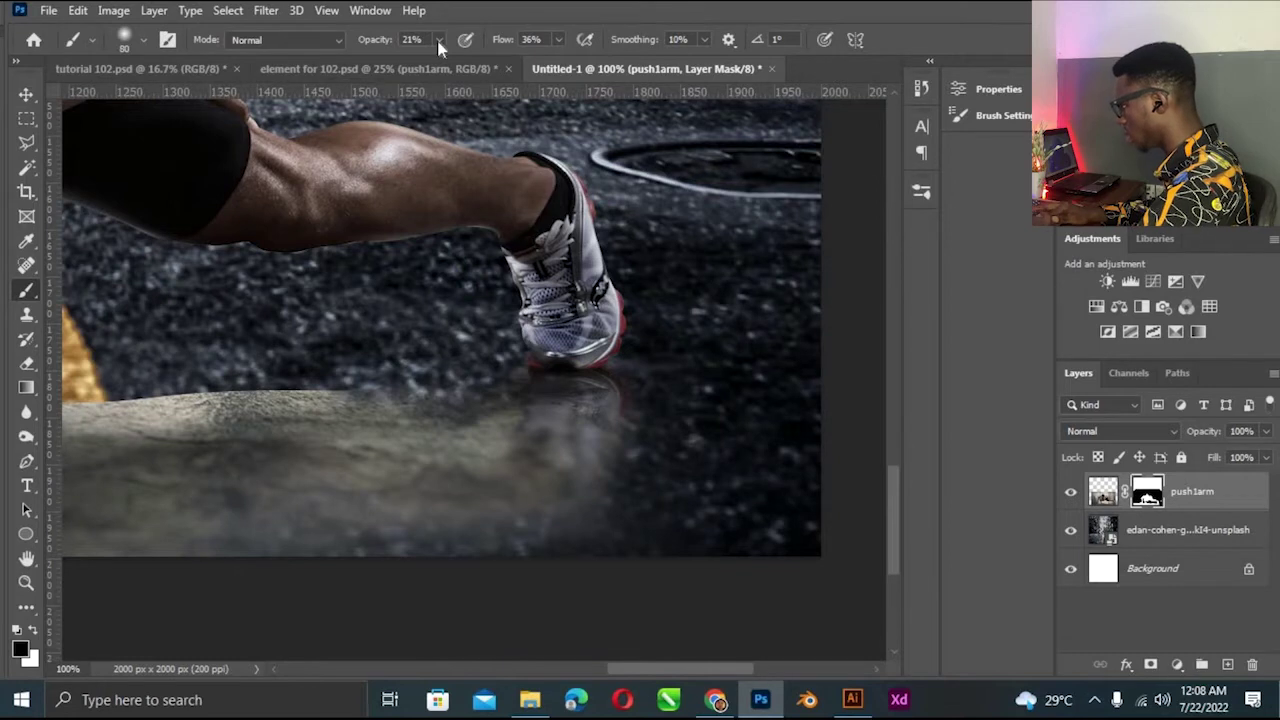
At 100% opacity, mask the rock's top edge so both yellow lines run lower, then set opacity to 29%.
left_click_drag(438, 40, 535, 77)
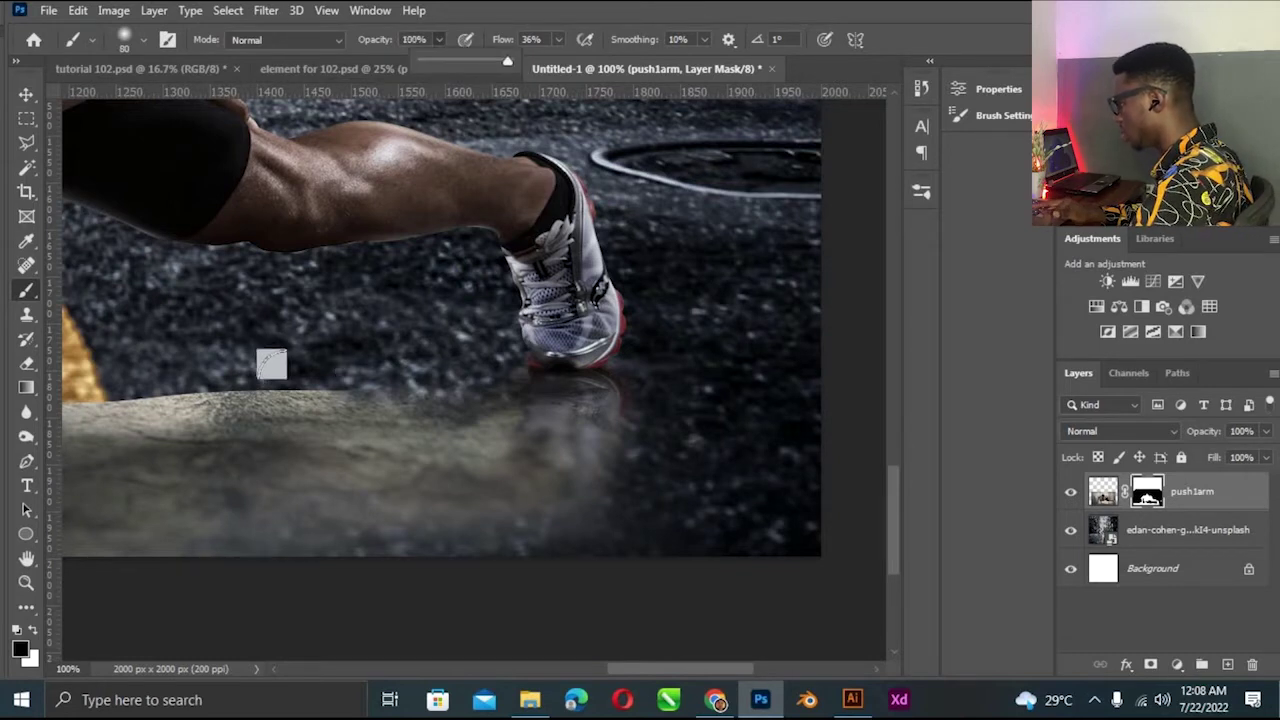
mouse_move(271, 364)
left_mouse_down()
mouse_move(129, 389)
mouse_move(280, 406)
left_mouse_up()
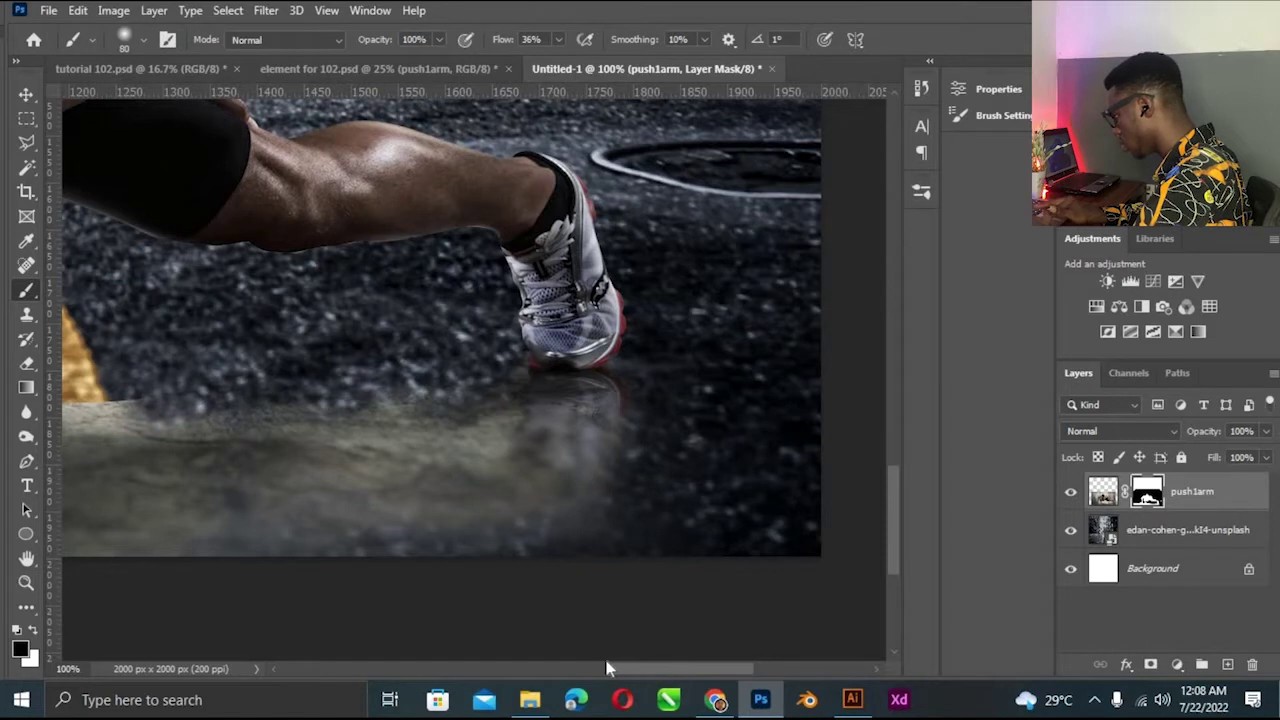
left_click_drag(614, 668, 522, 668)
mouse_move(483, 373)
left_mouse_down()
mouse_move(652, 391)
mouse_move(543, 380)
mouse_move(608, 371)
mouse_move(329, 323)
left_mouse_up()
left_click_drag(486, 394, 390, 396)
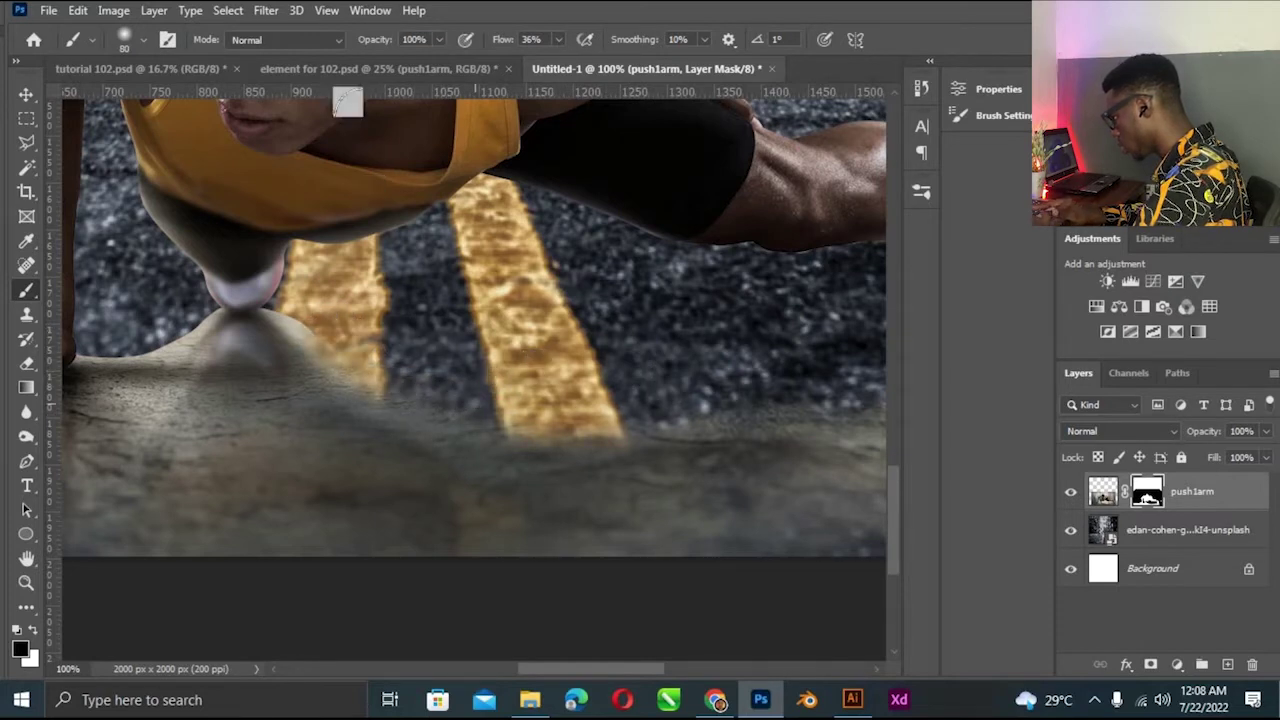
key("2")
key("9")
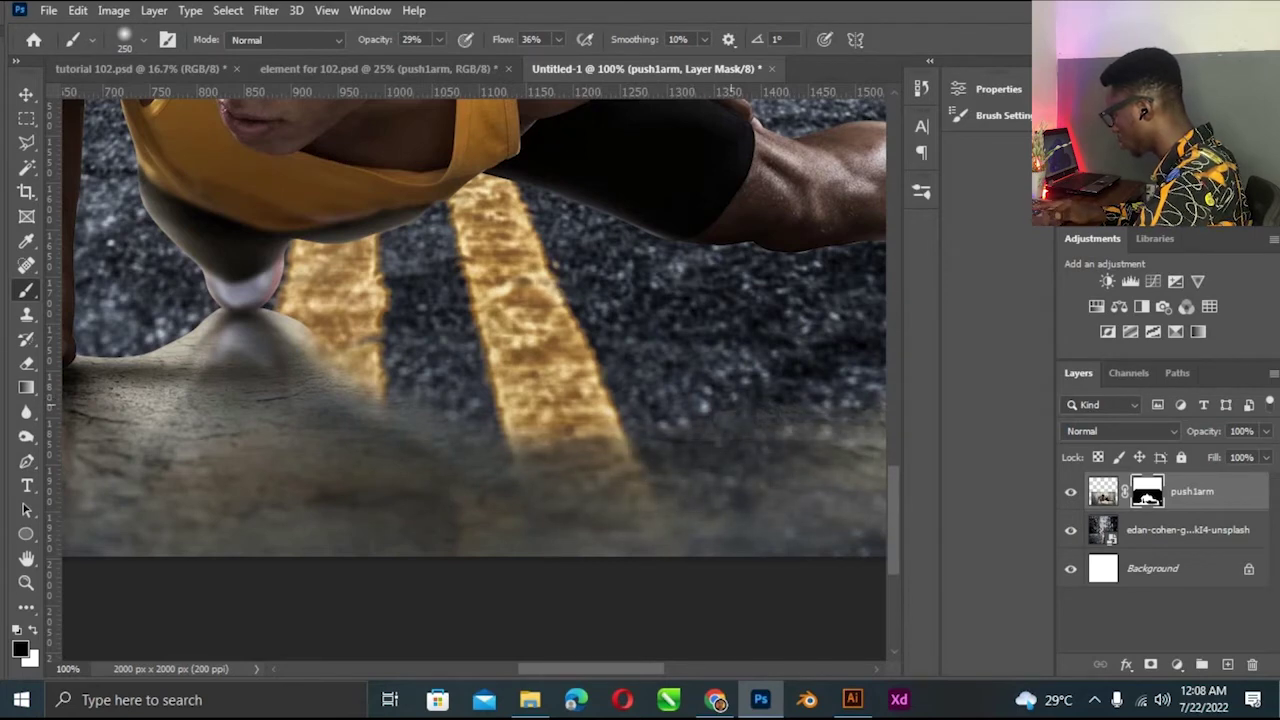
scroll(503, 390, "up", 1)
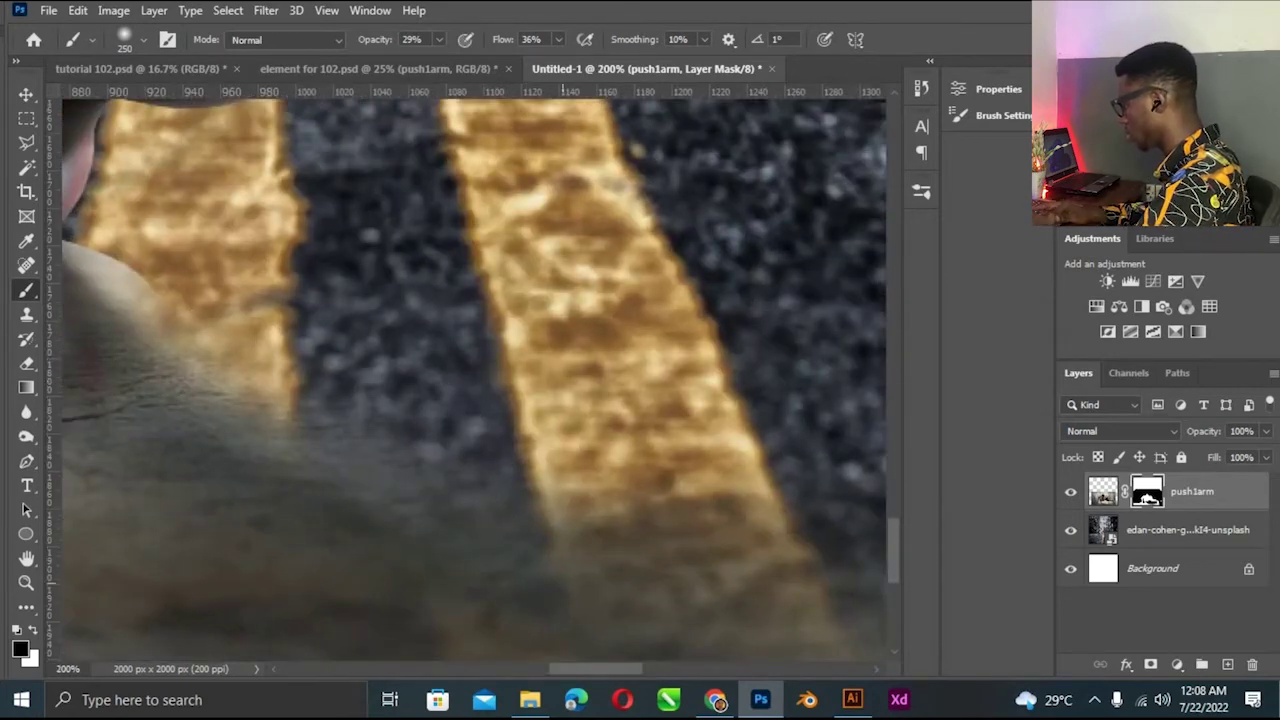
At 75% brush opacity, blend the ground patch edge beside the gold street line.
left_click(25, 97)
left_click_drag(618, 668, 554, 660)
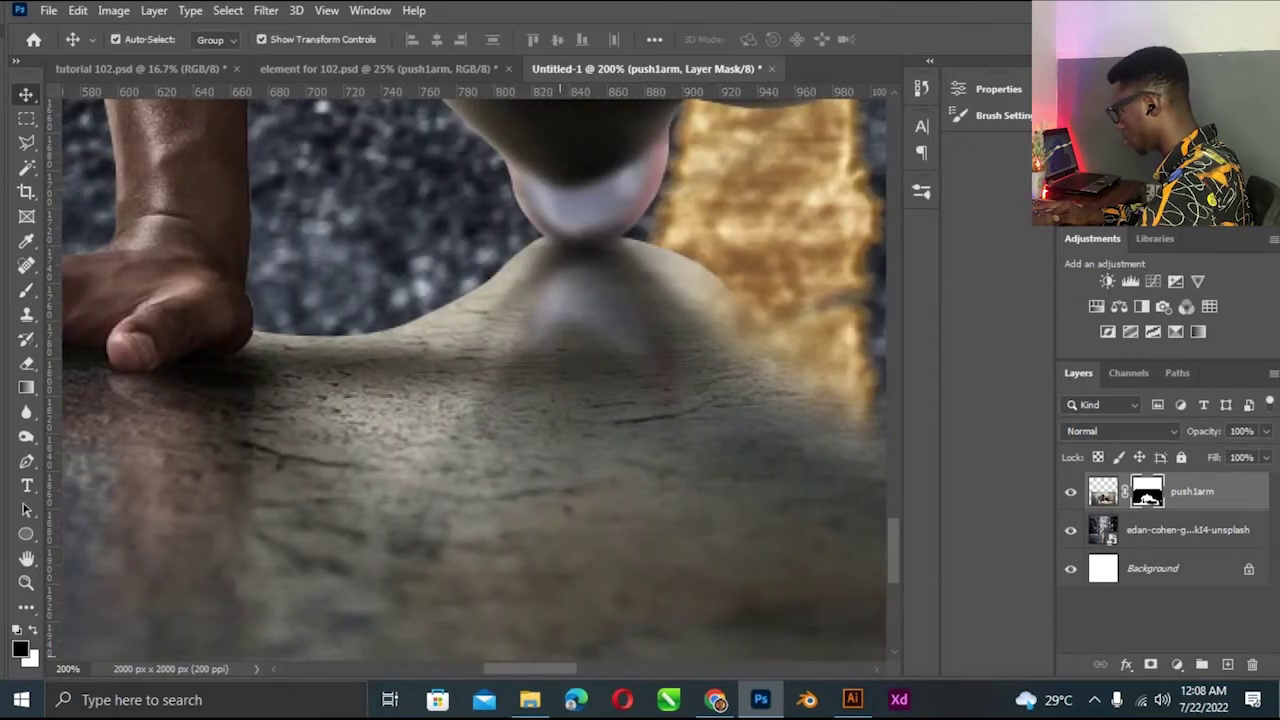
left_click(27, 289)
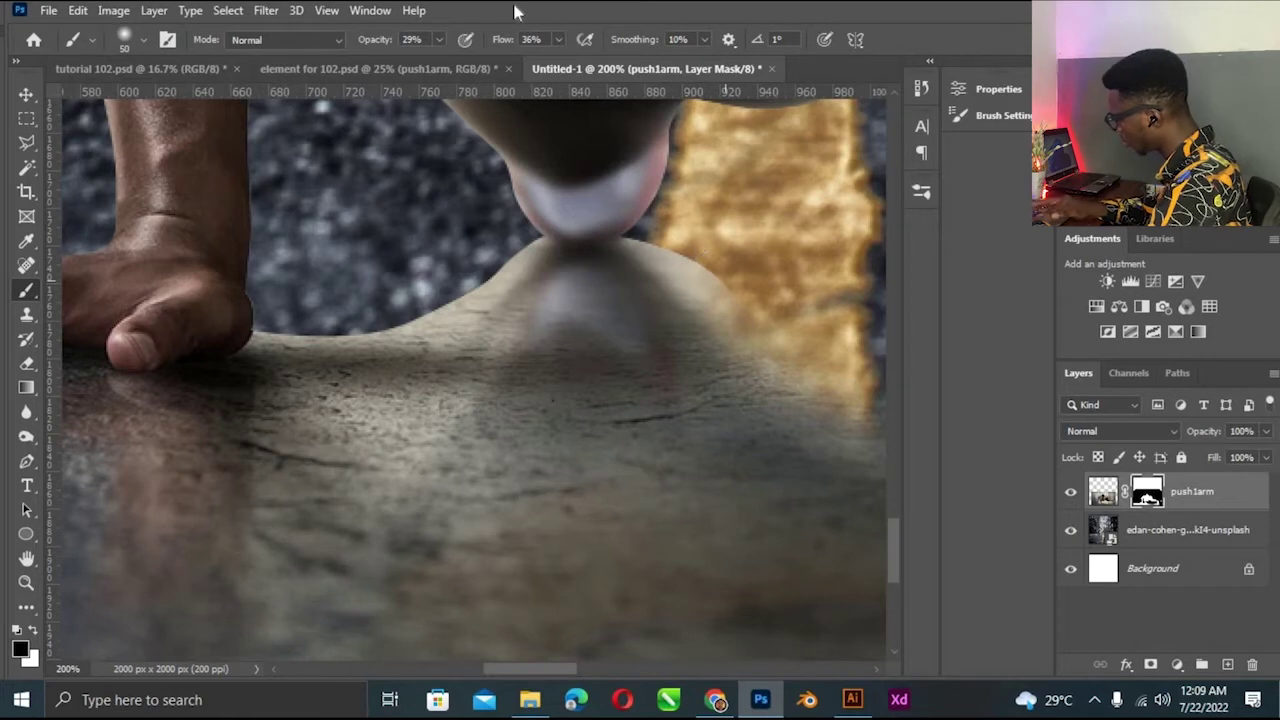
left_click(438, 39)
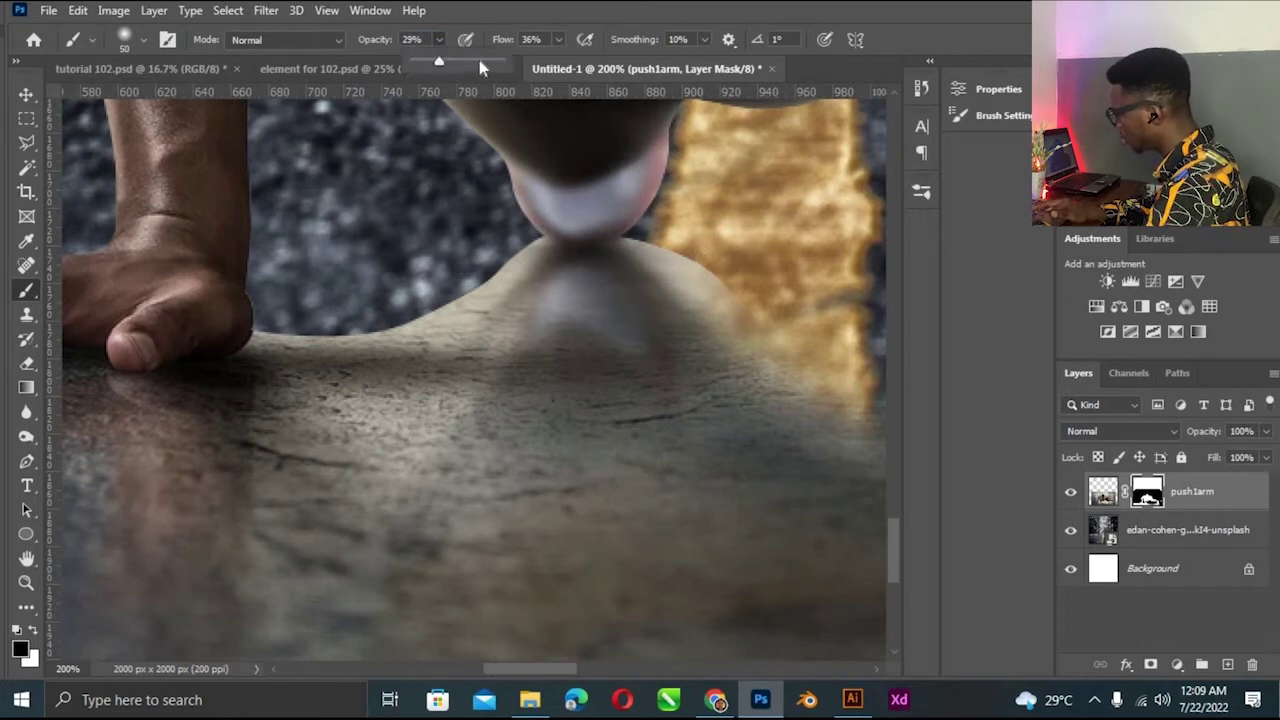
left_click(700, 245)
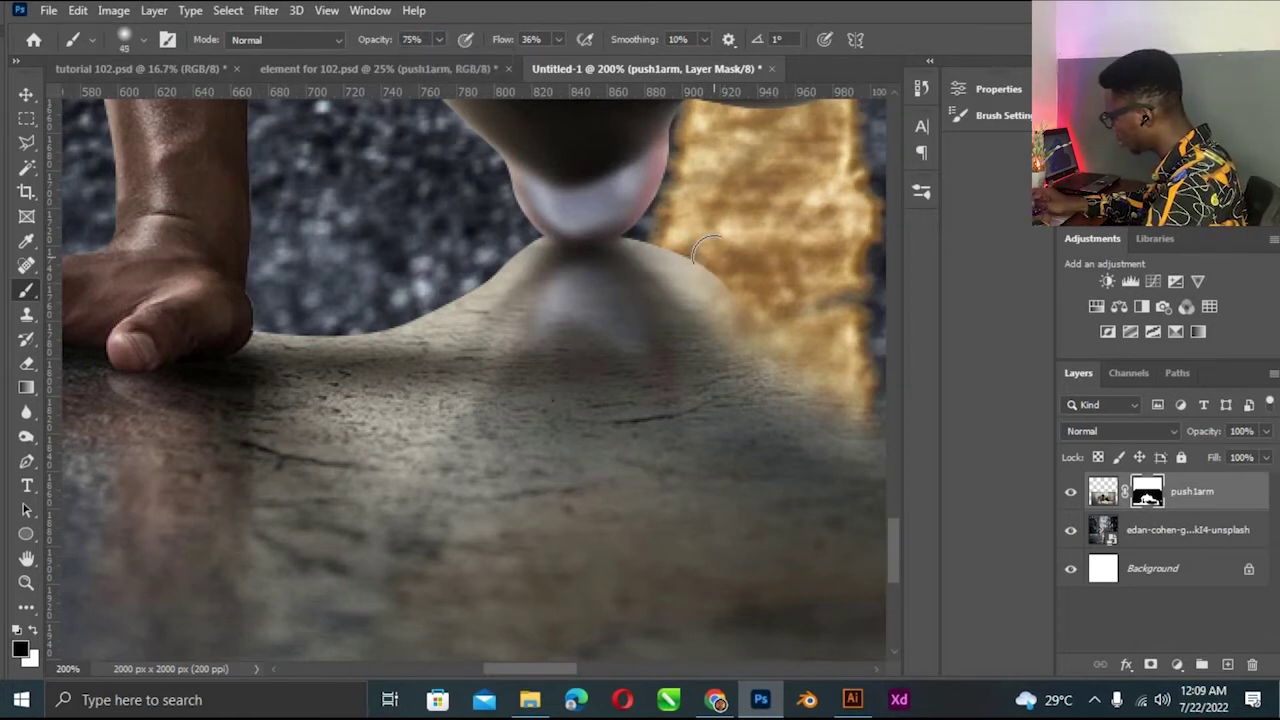
left_click_drag(737, 270, 690, 250)
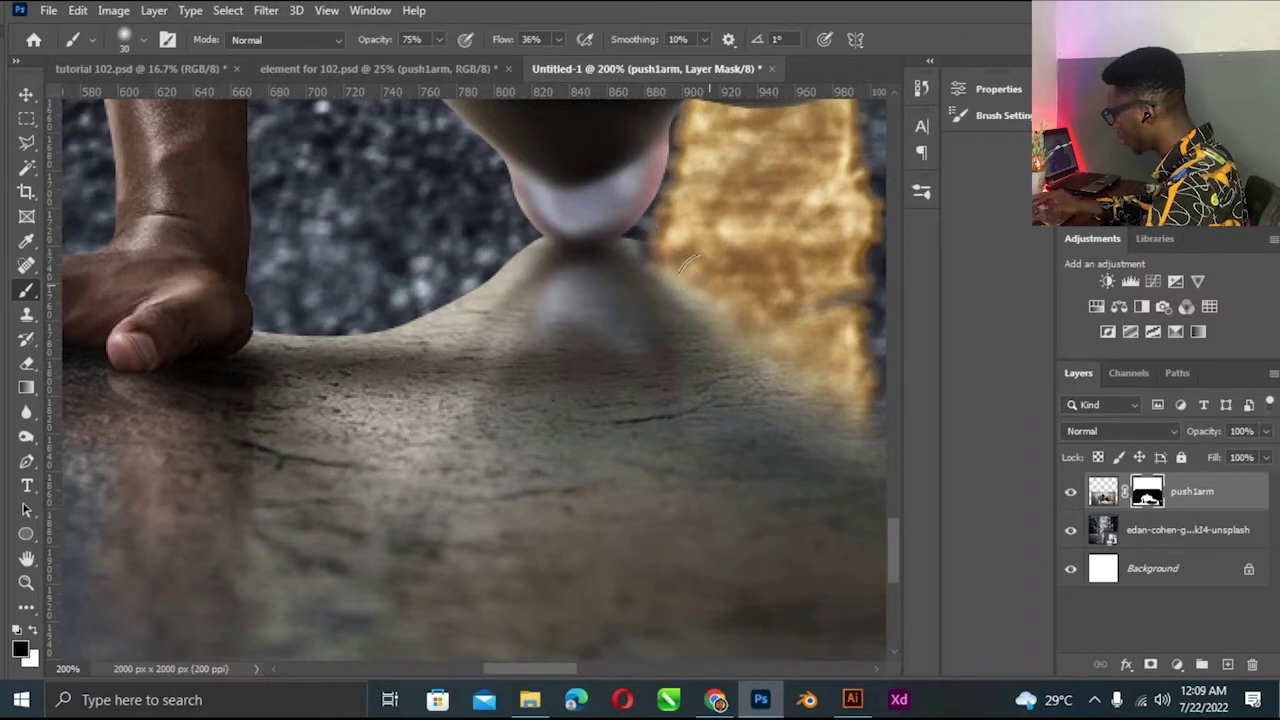
Zoom in on the ground contact point and paint its edge with a 35 px brush at 100% opacity.
key("ctrl+plus")
scroll(858, 520, "up", 5)
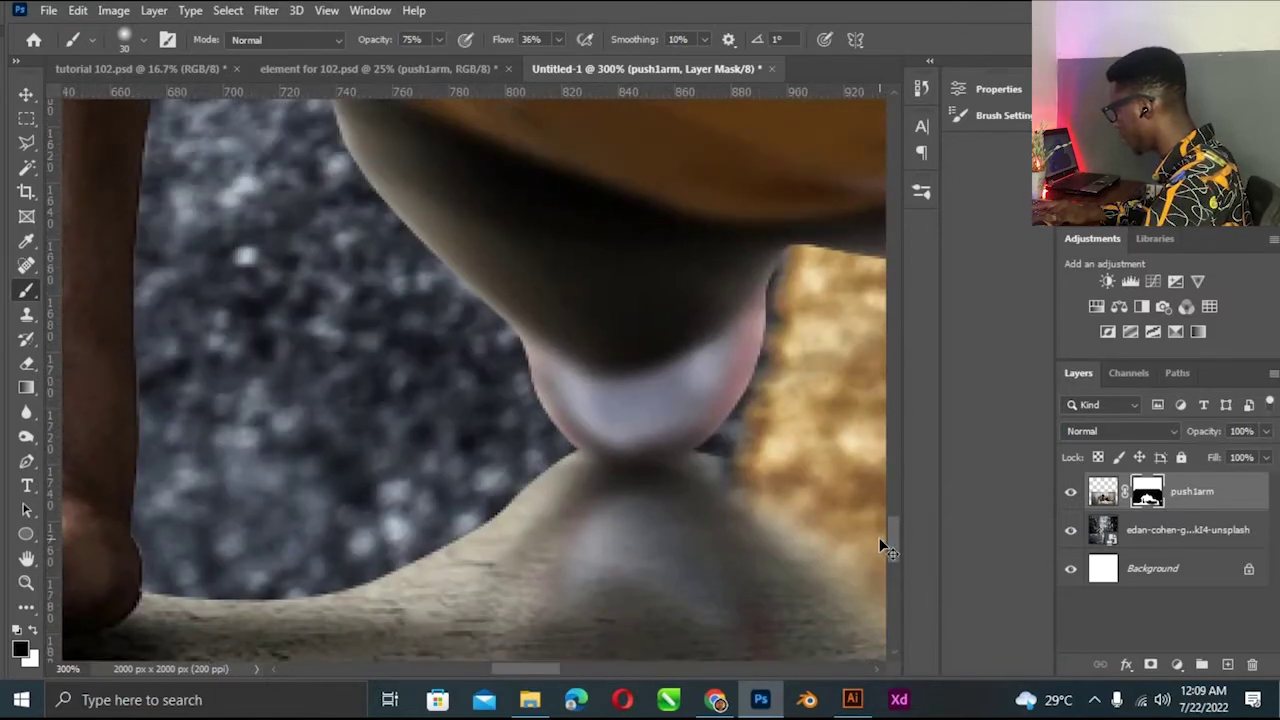
key("ctrl+plus")
key("bracketleft")
key("bracketleft")
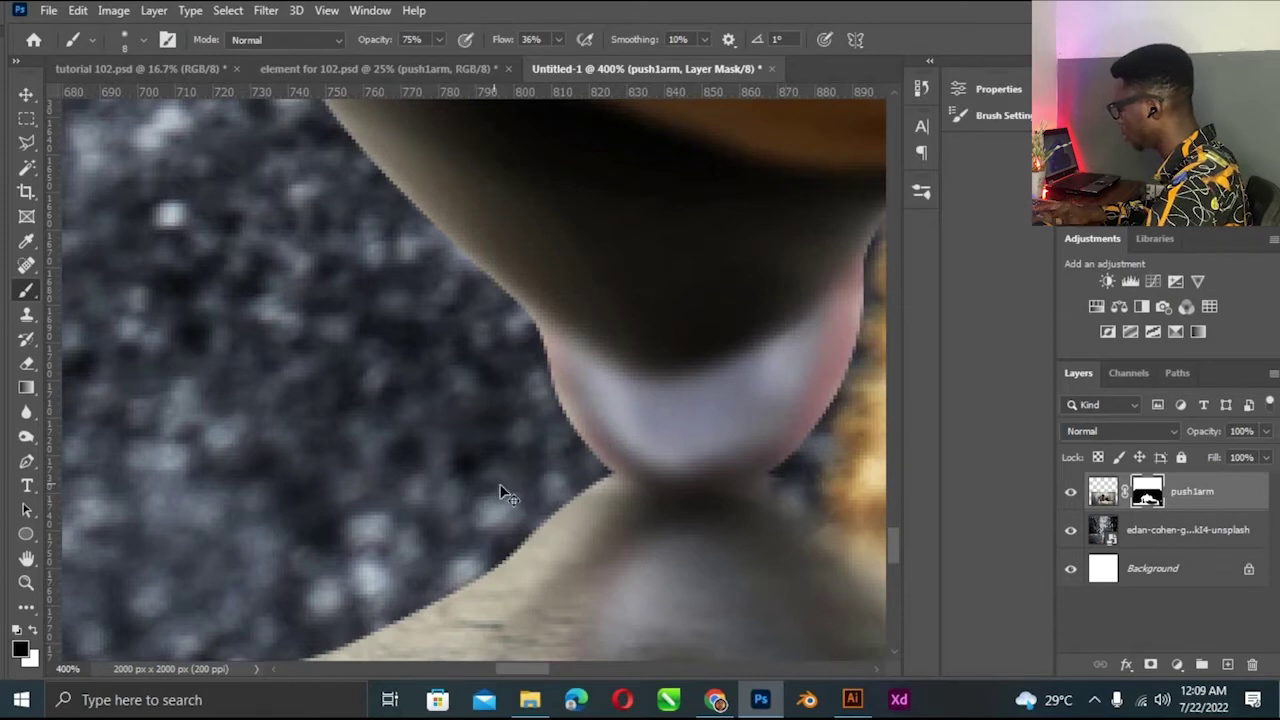
scroll(496, 485, "down", 1)
scroll(500, 485, "down", 1)
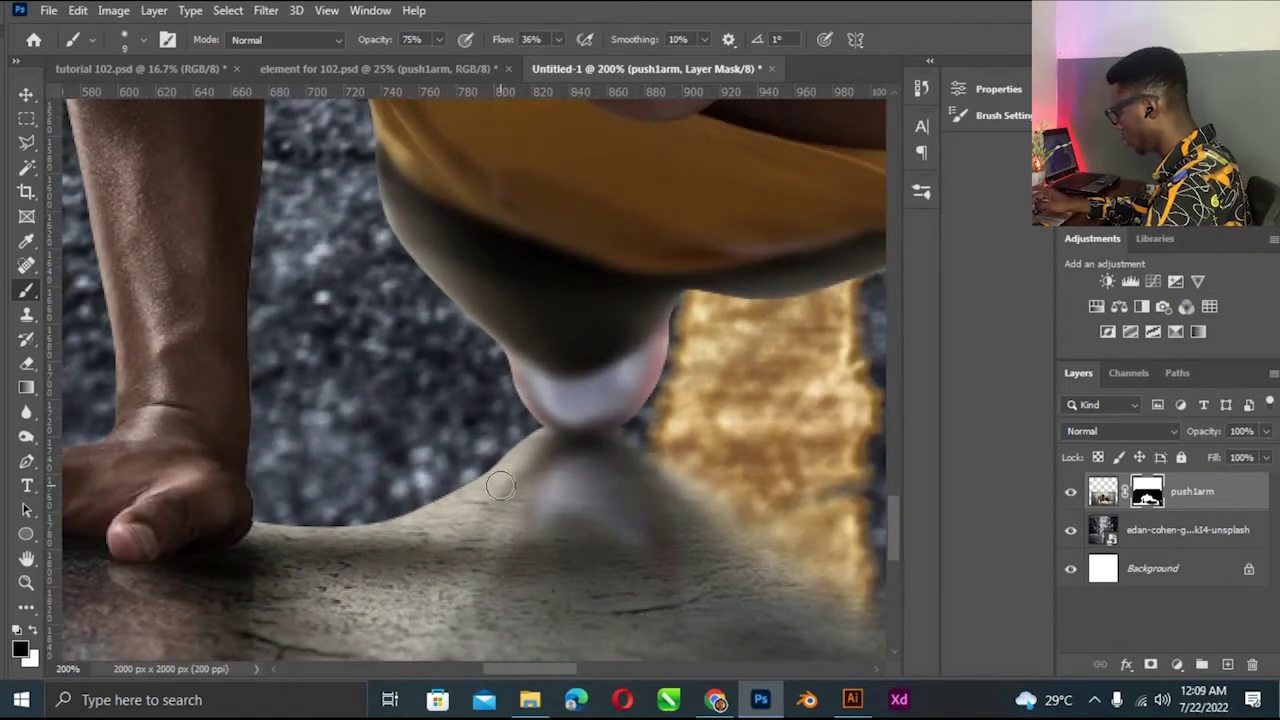
key("bracketright")
key("bracketright")
key("bracketright")
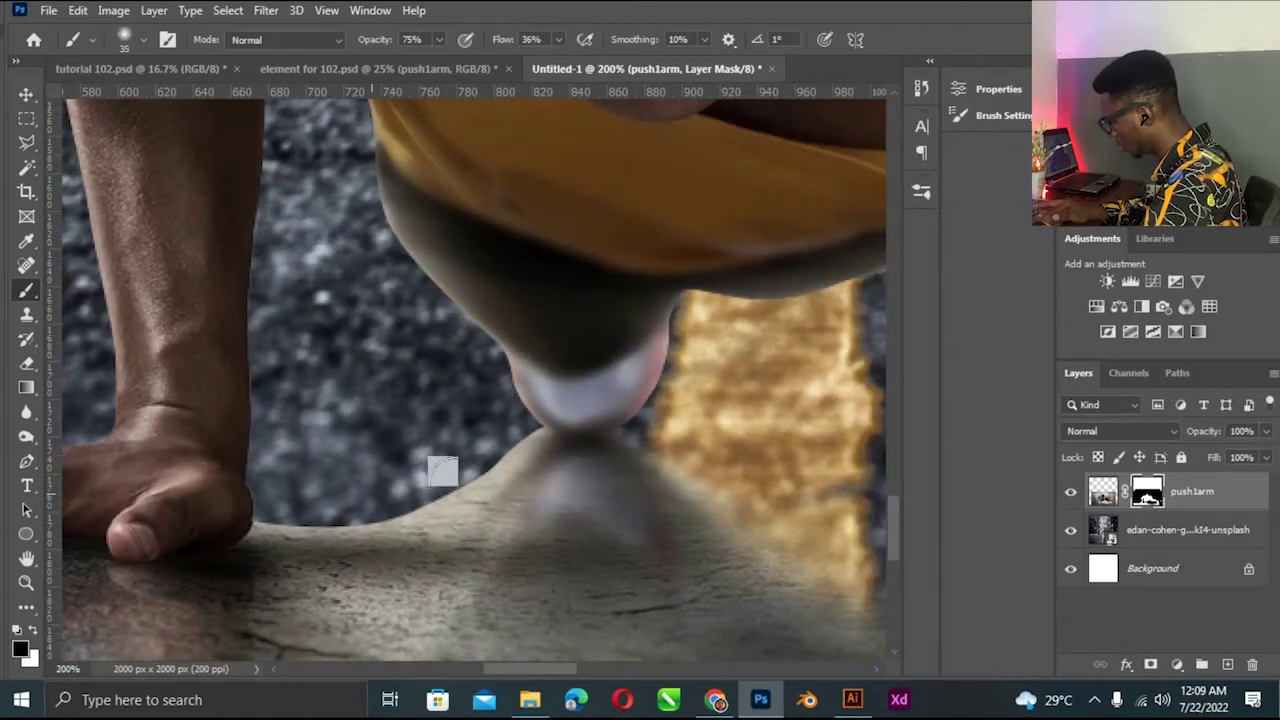
left_click(438, 40)
left_click_drag(447, 58, 460, 62)
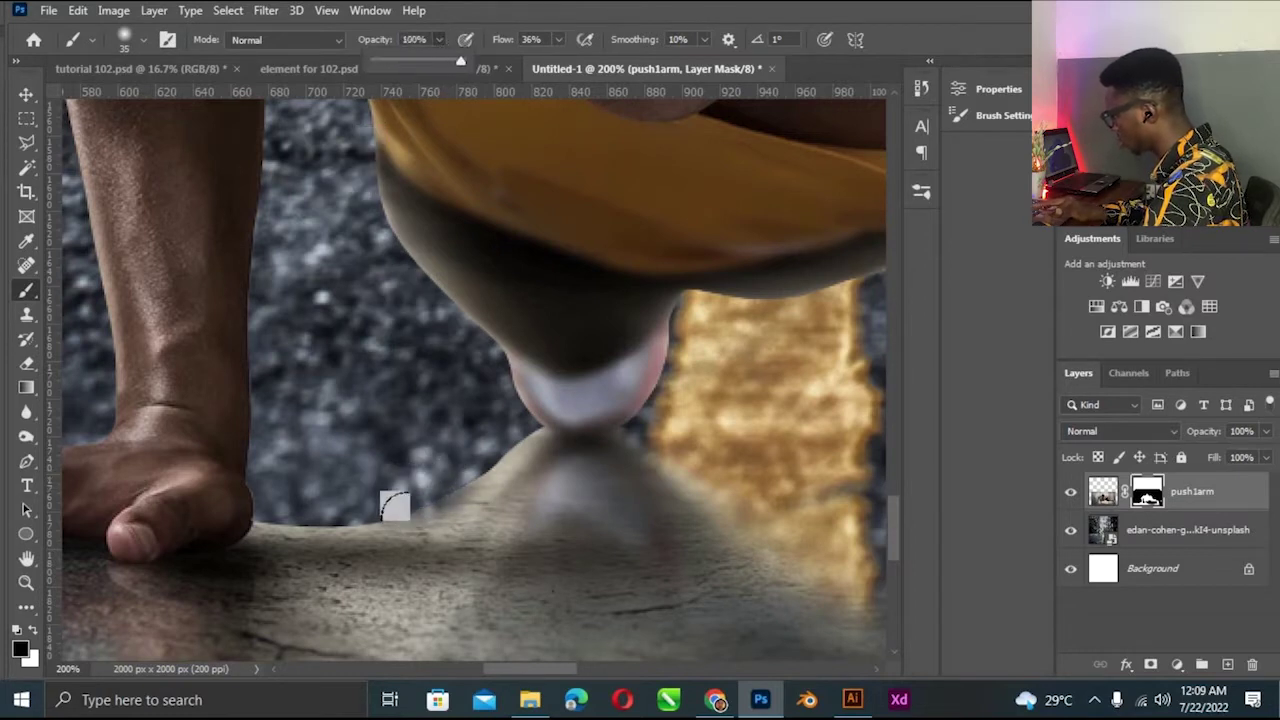
left_click(347, 505)
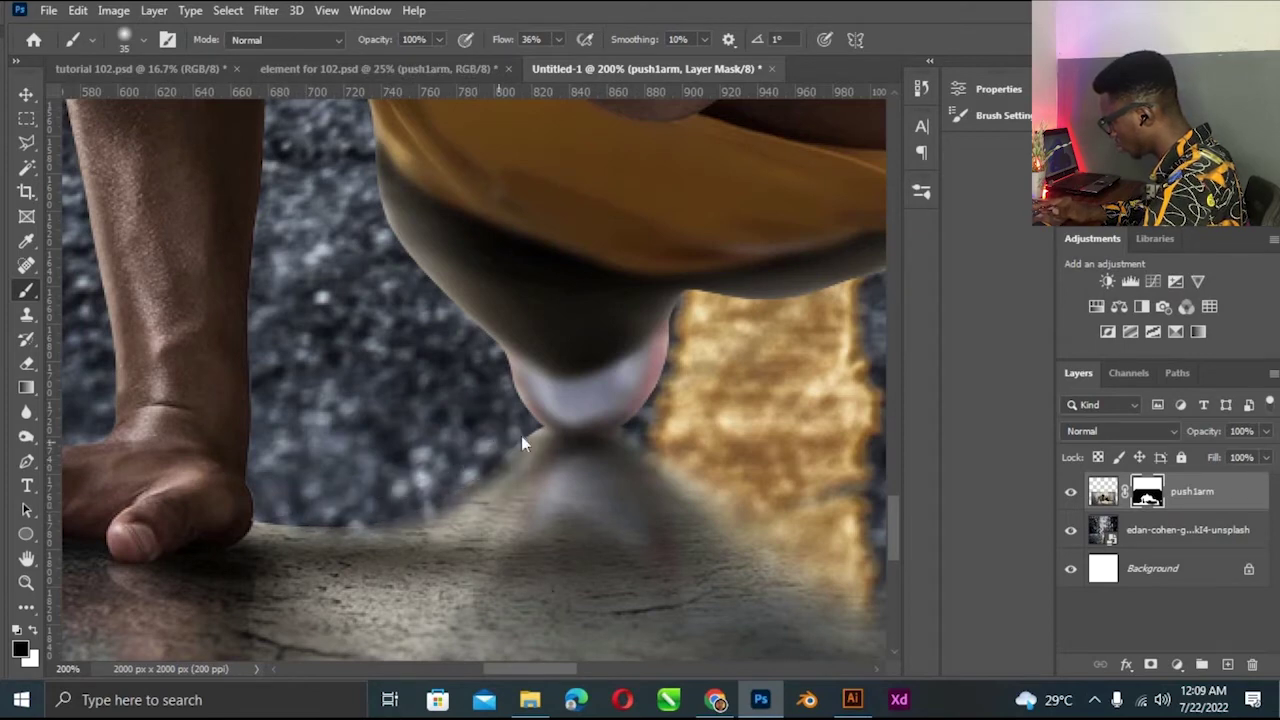
scroll(497, 430, "up", 1)
scroll(485, 420, "up", 1)
Soften the floor edge beside the athlete's fingers, finishing at 36% brush opacity.
key("bracketleft")
key("bracketleft")
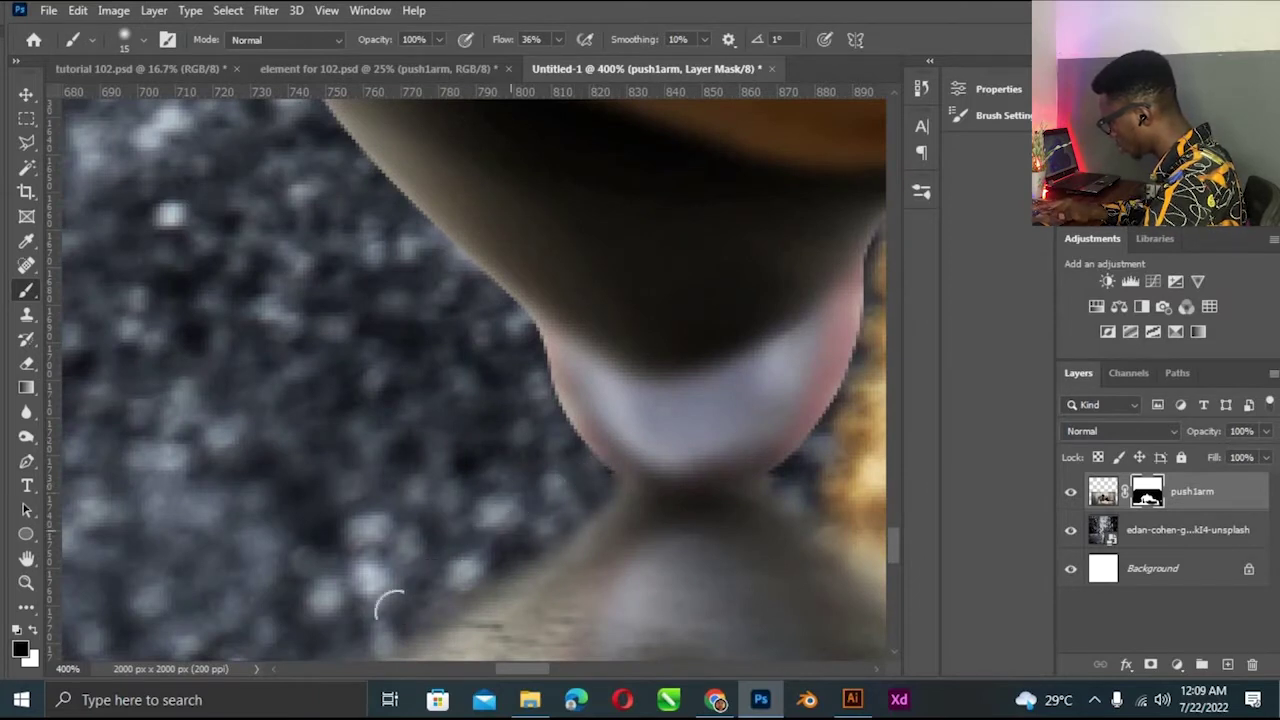
key("ctrl+minus")
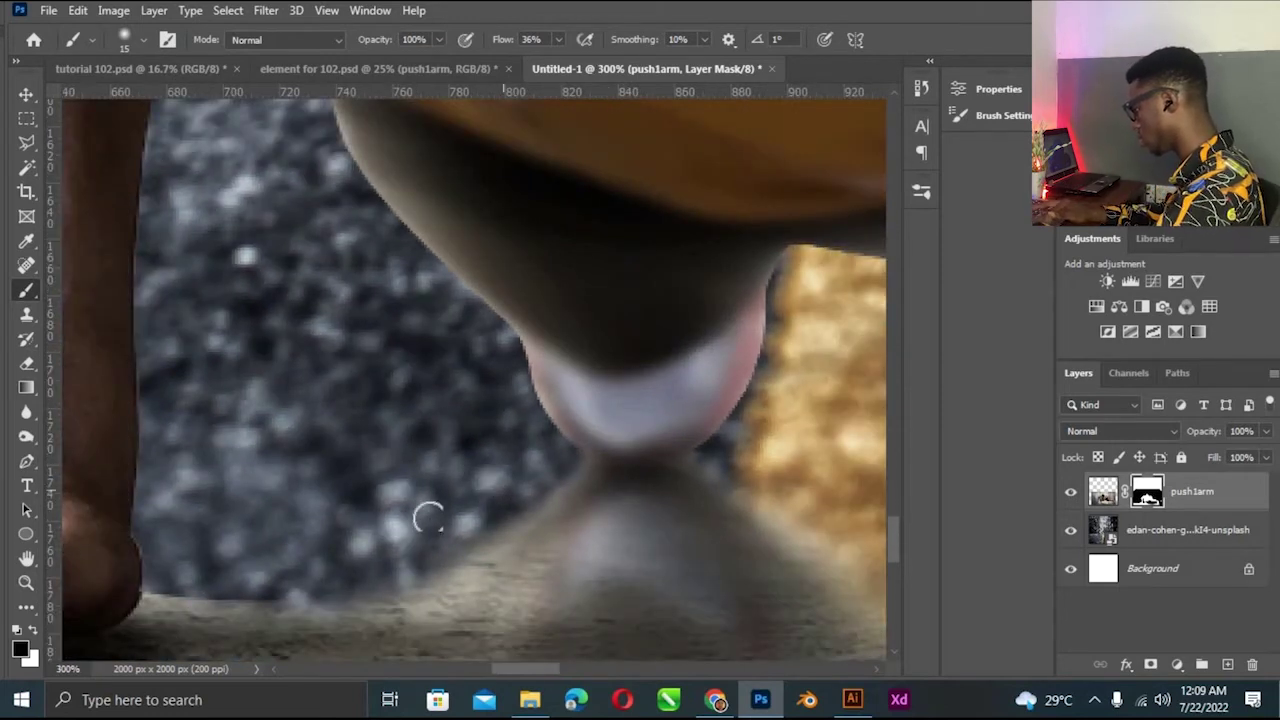
key("bracketright")
key("bracketright")
key("bracketright")
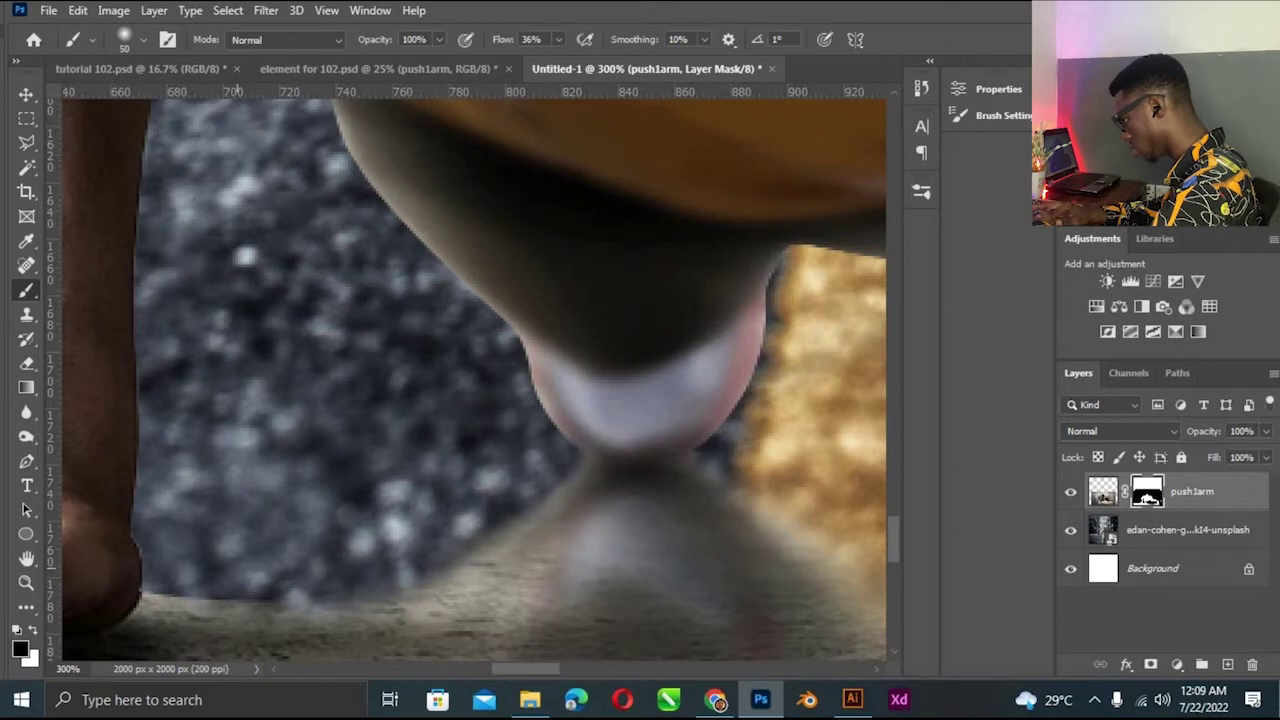
key("ctrl+minus")
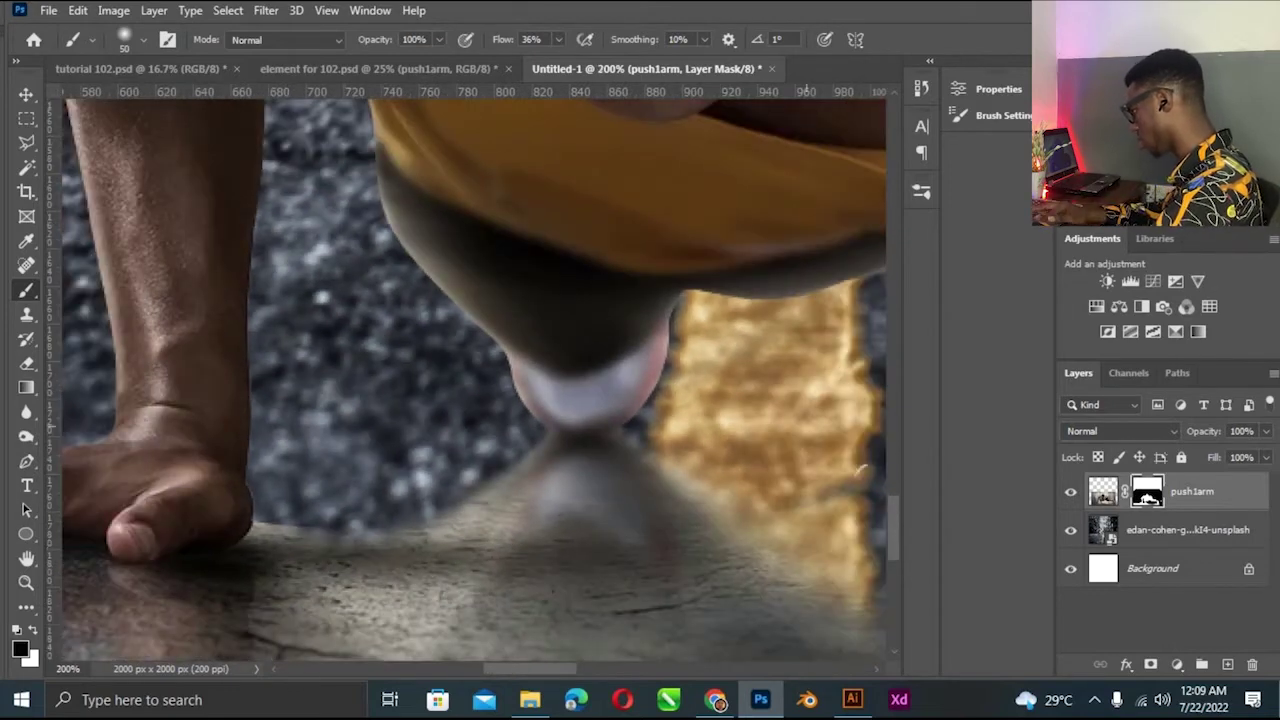
scroll(286, 277, "down", 5)
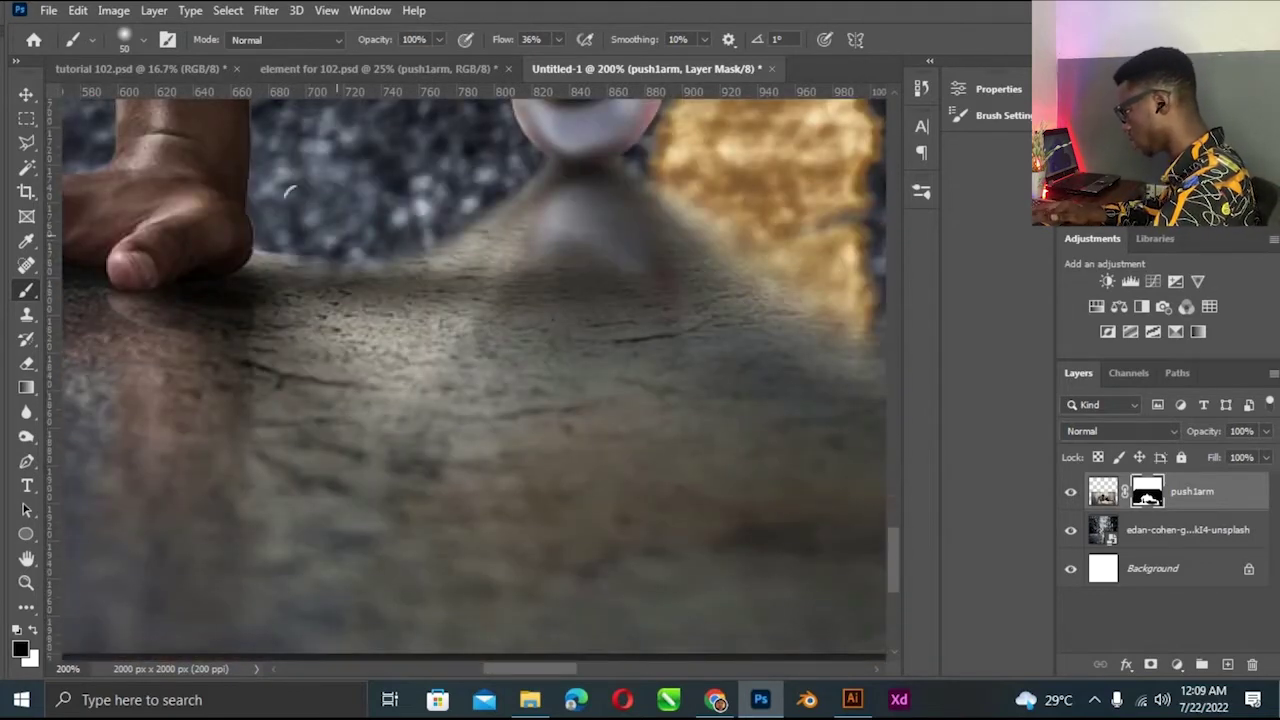
key("bracketright")
key("bracketright")
key("bracketright")
key("bracketright")
key("bracketright")
key("bracketright")
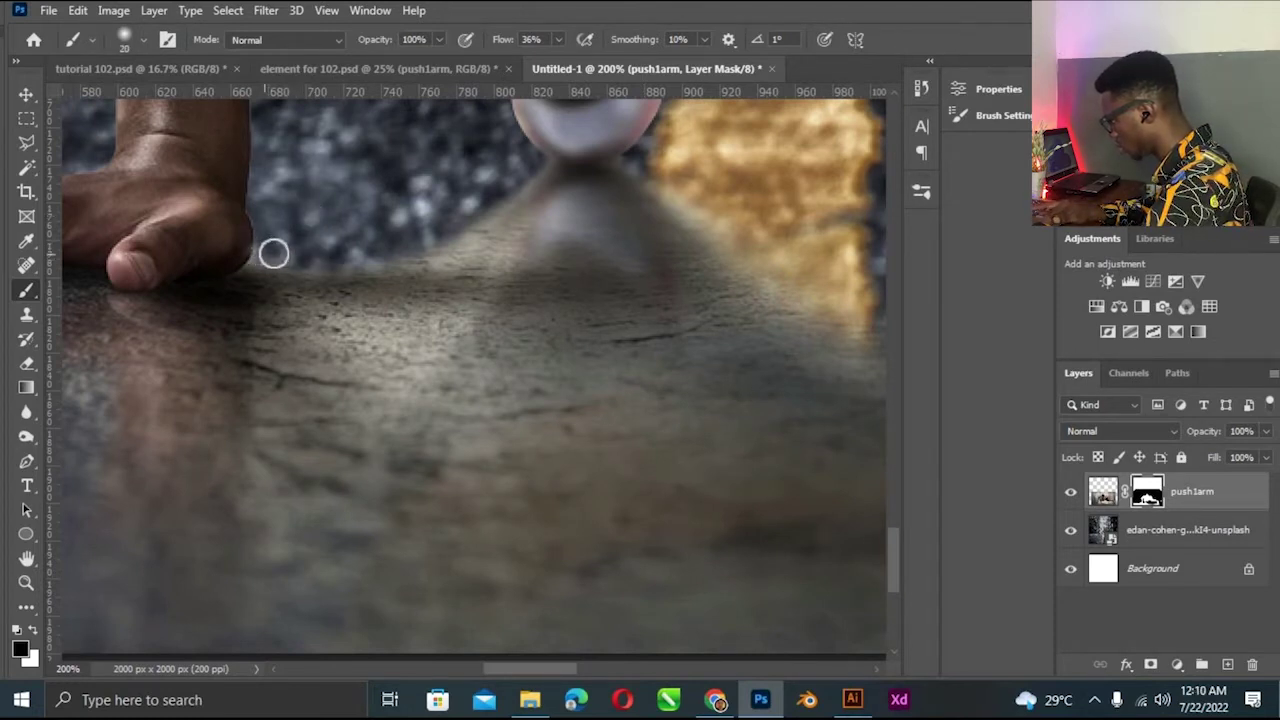
left_click(438, 39)
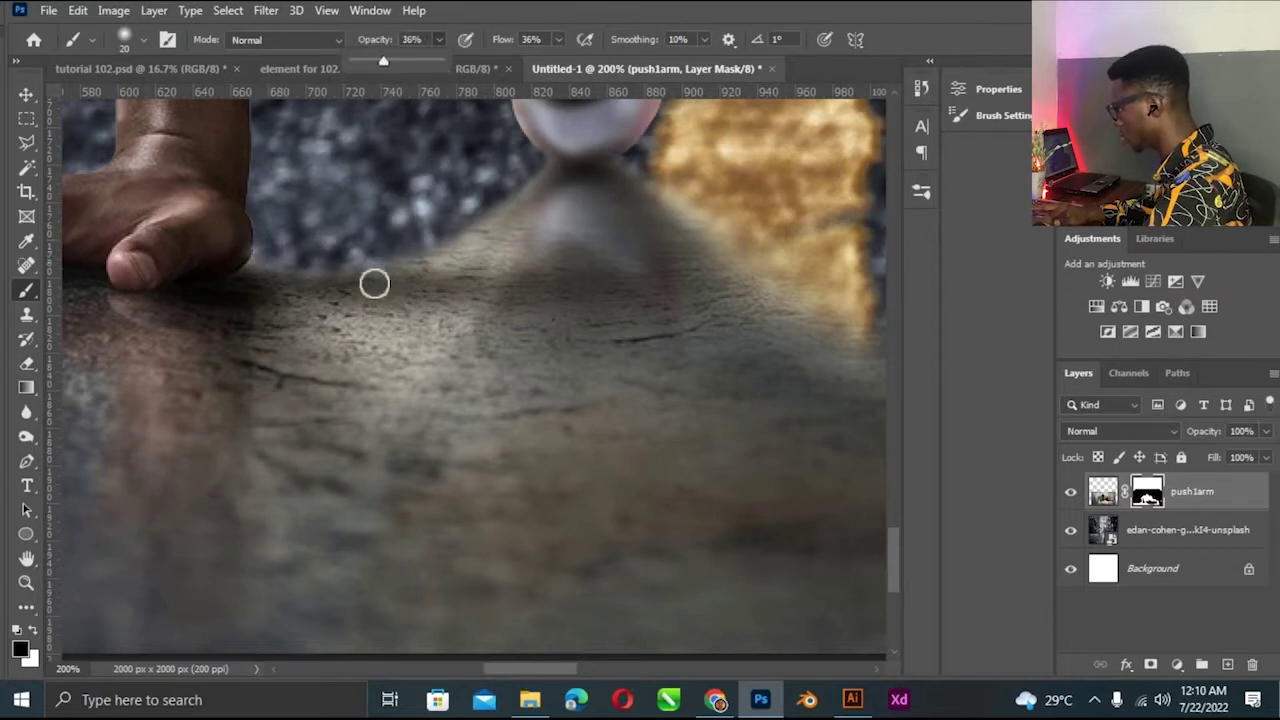
key("3")
key("6")
key("bracketright")
key("bracketright")
key("bracketright")
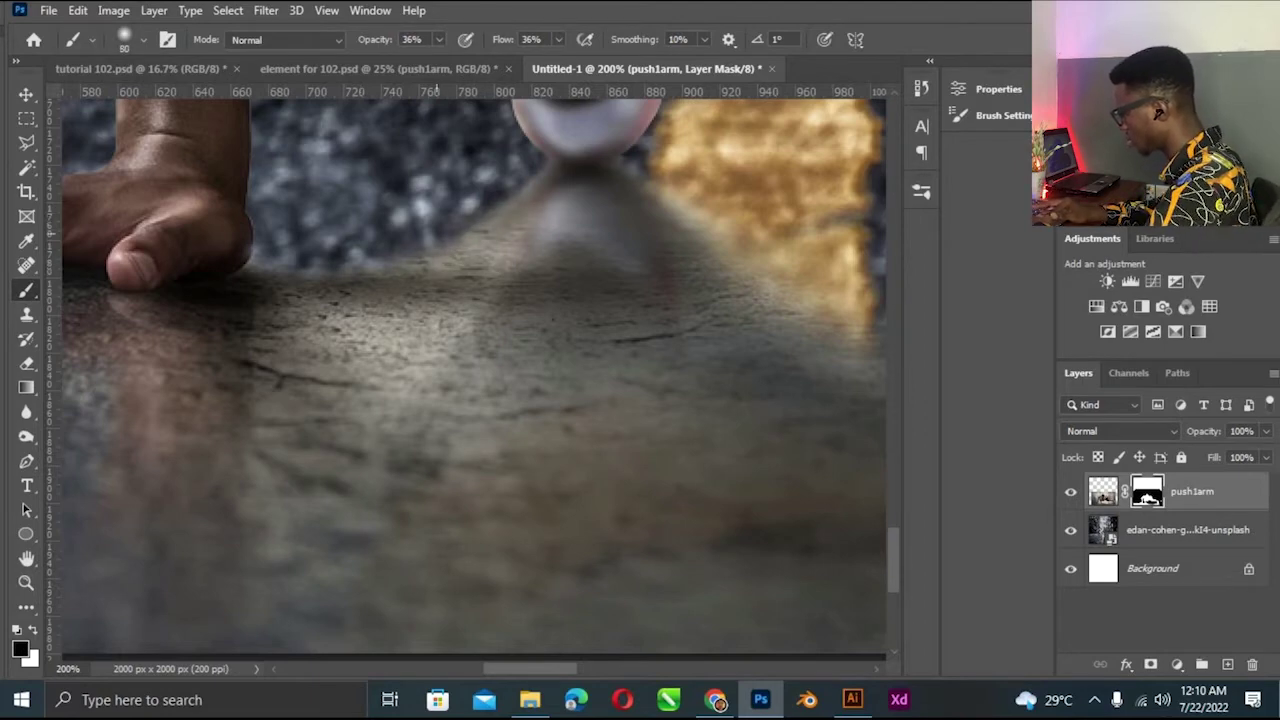
key("ctrl+minus")
key("ctrl+minus")
key("ctrl+minus")
key("ctrl+minus")
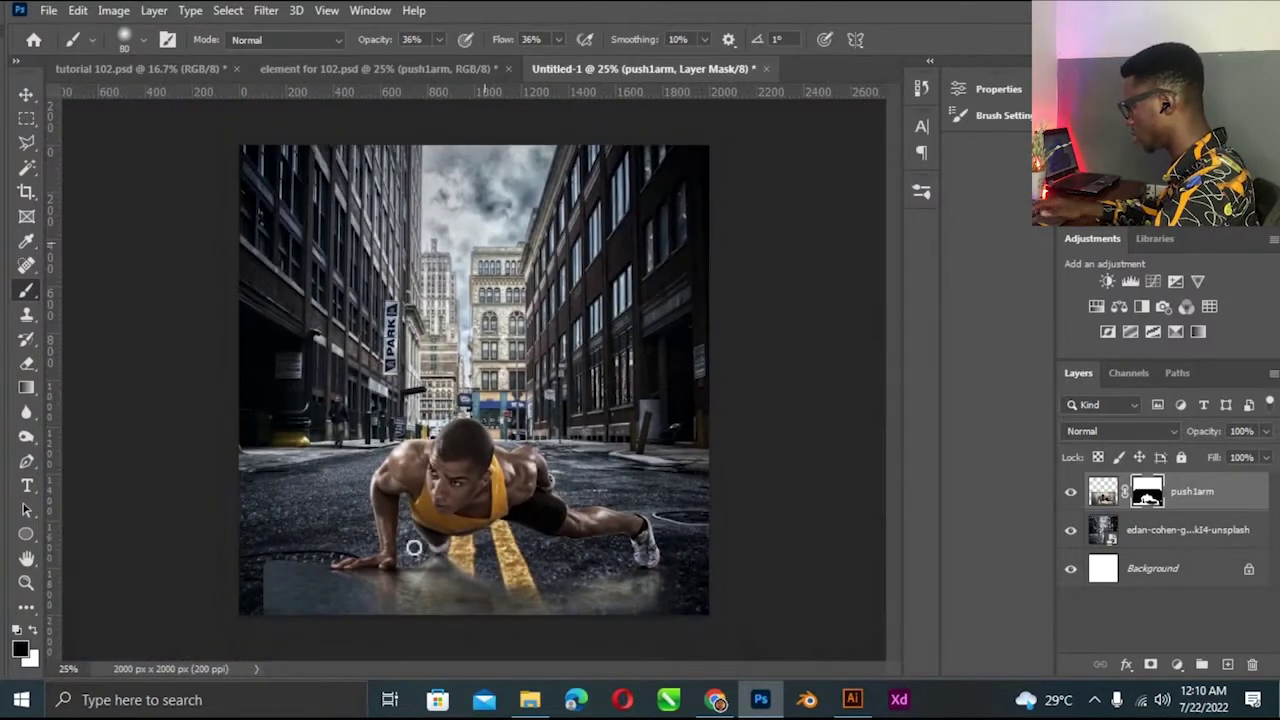
key("bracketright")
key("bracketright")
key("bracketright")
key("bracketright")
key("bracketright")
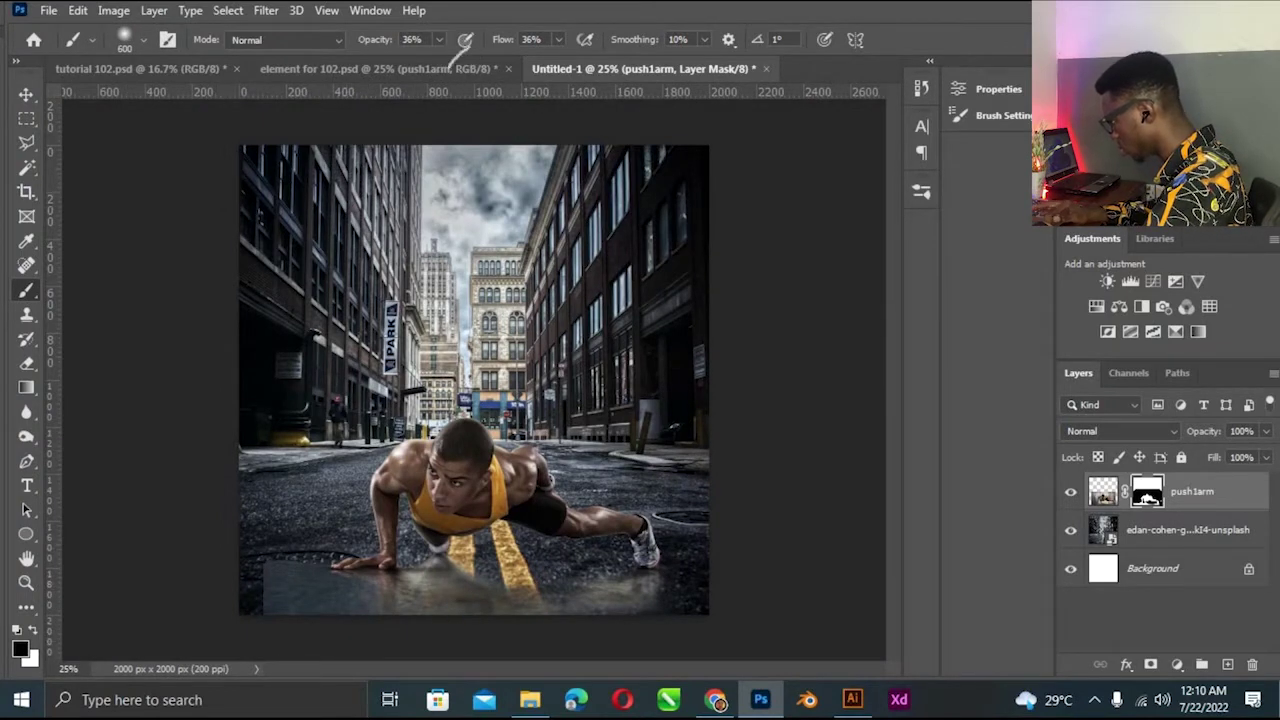
left_click(438, 40)
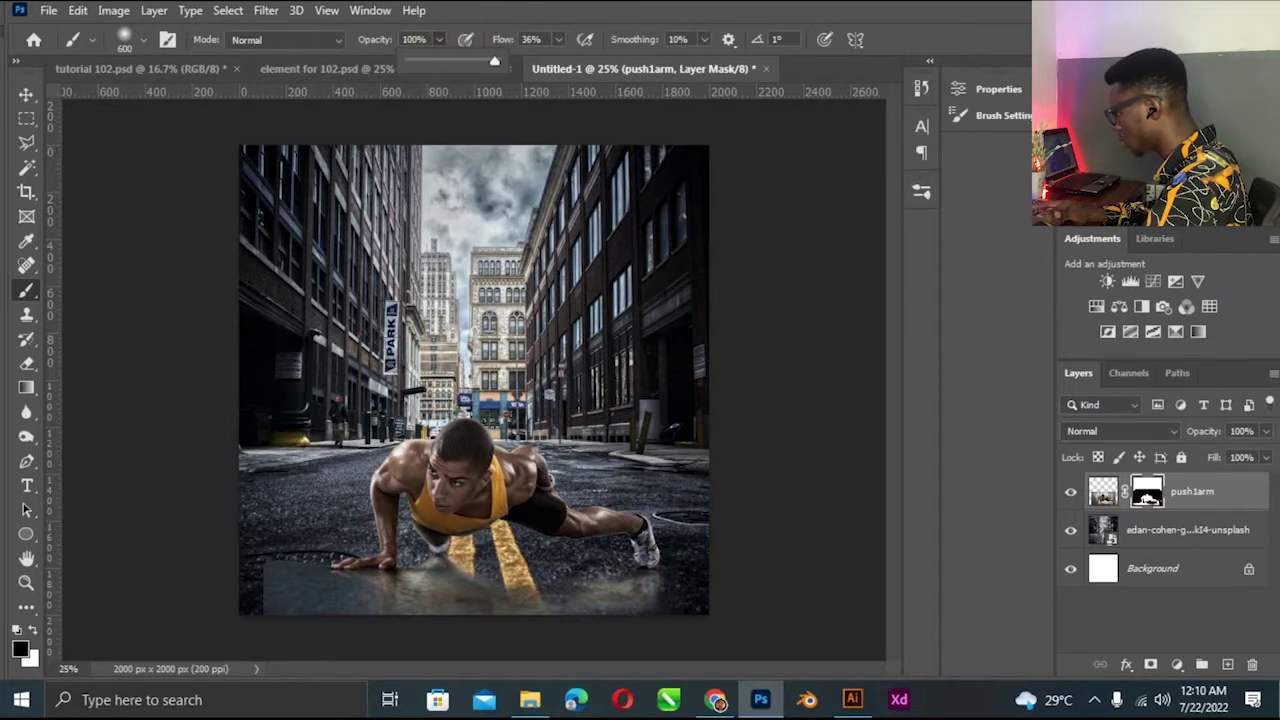
left_click_drag(295, 575, 272, 592)
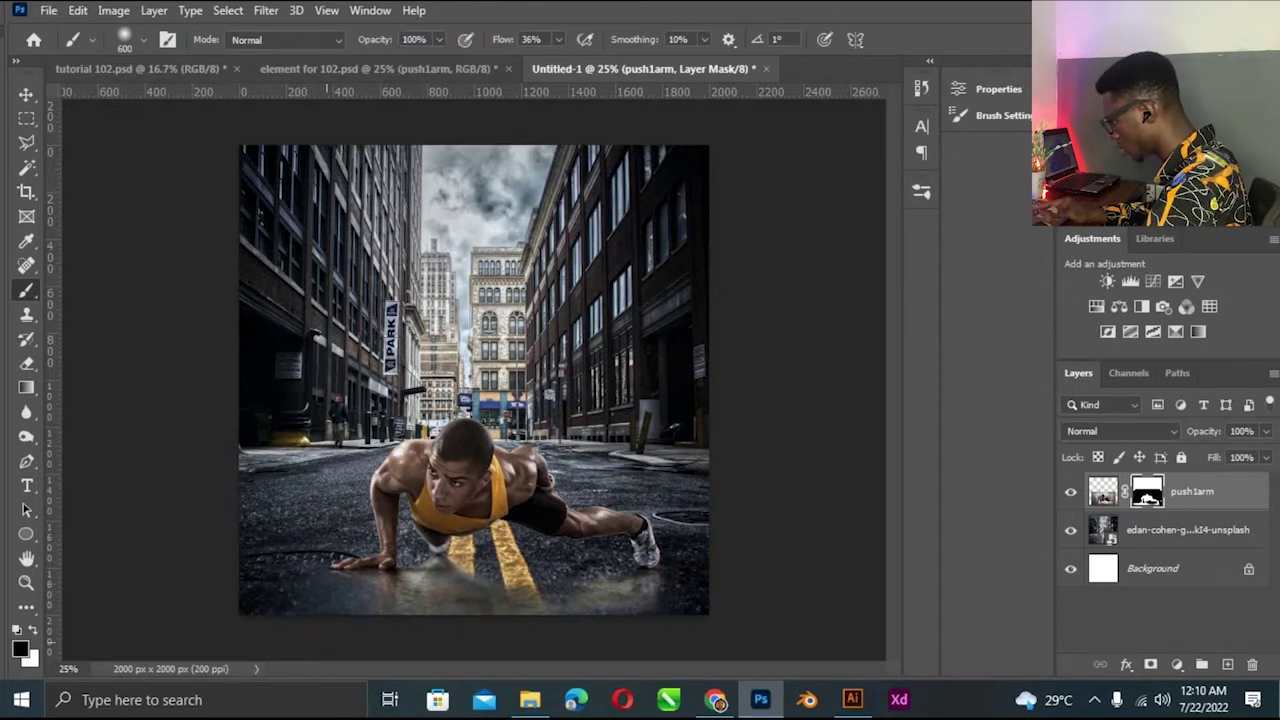
left_click(26, 94)
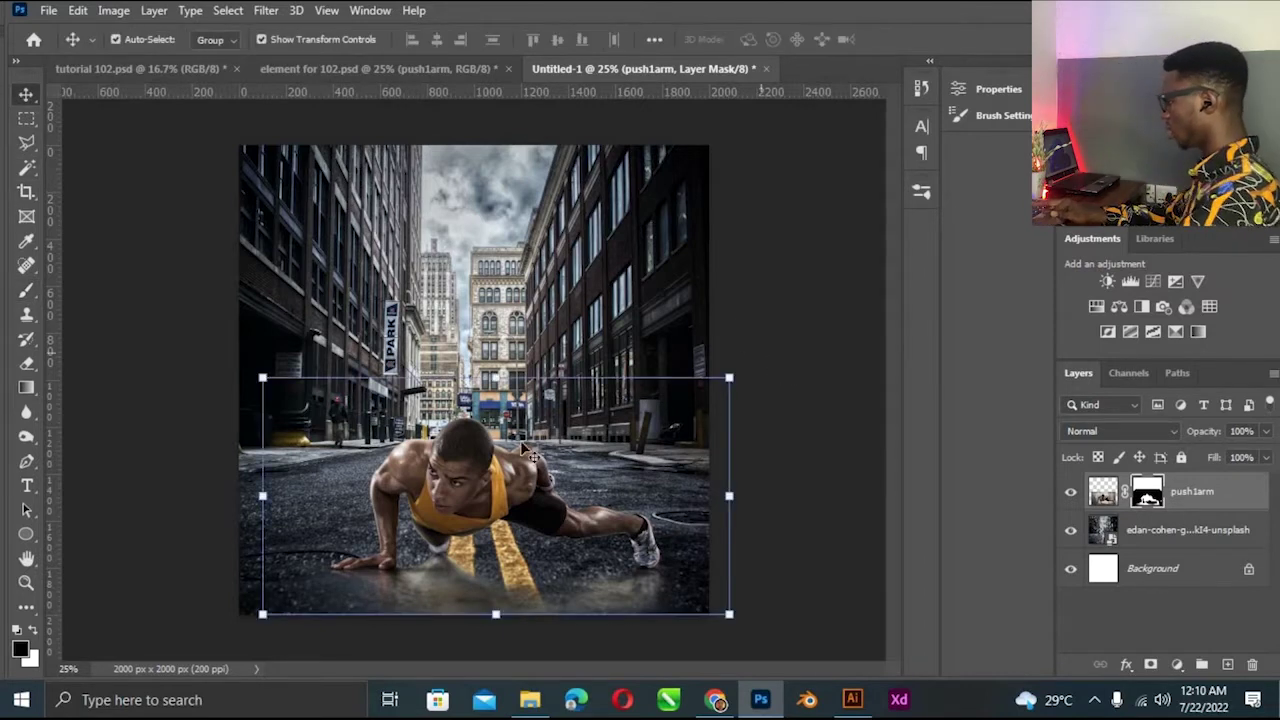
key("ctrl+t")
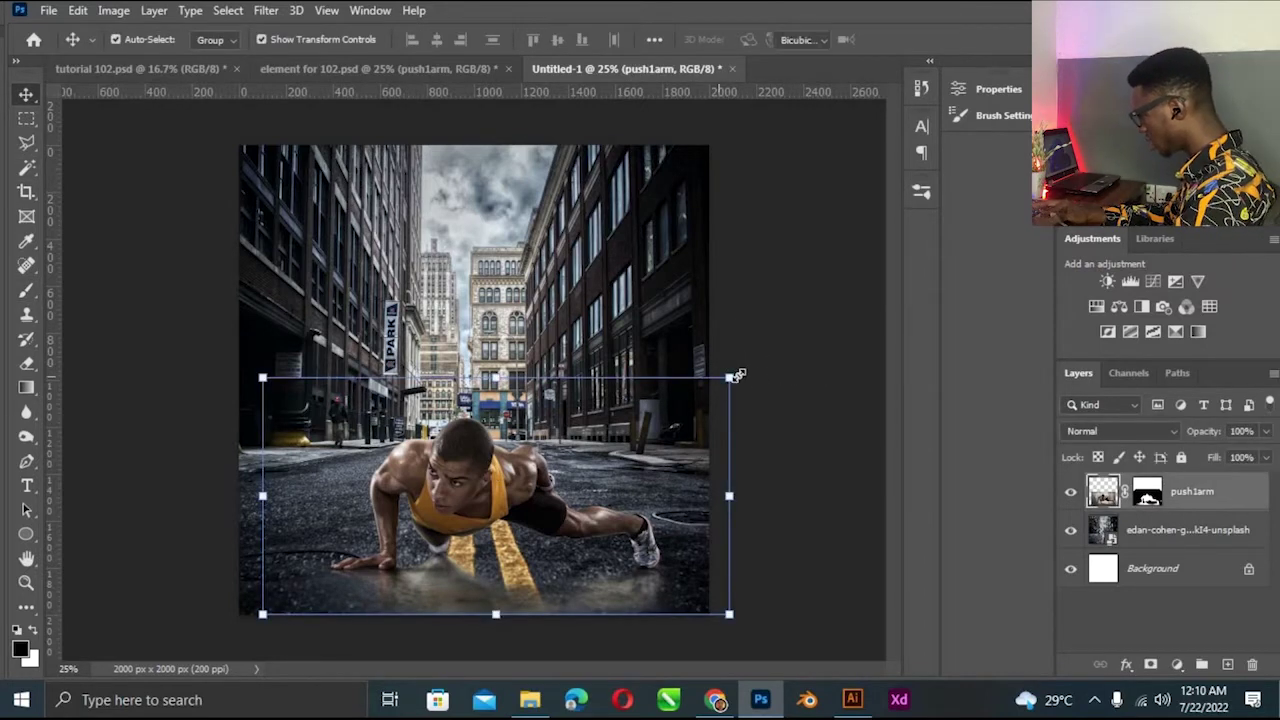
left_click_drag(522, 510, 510, 510)
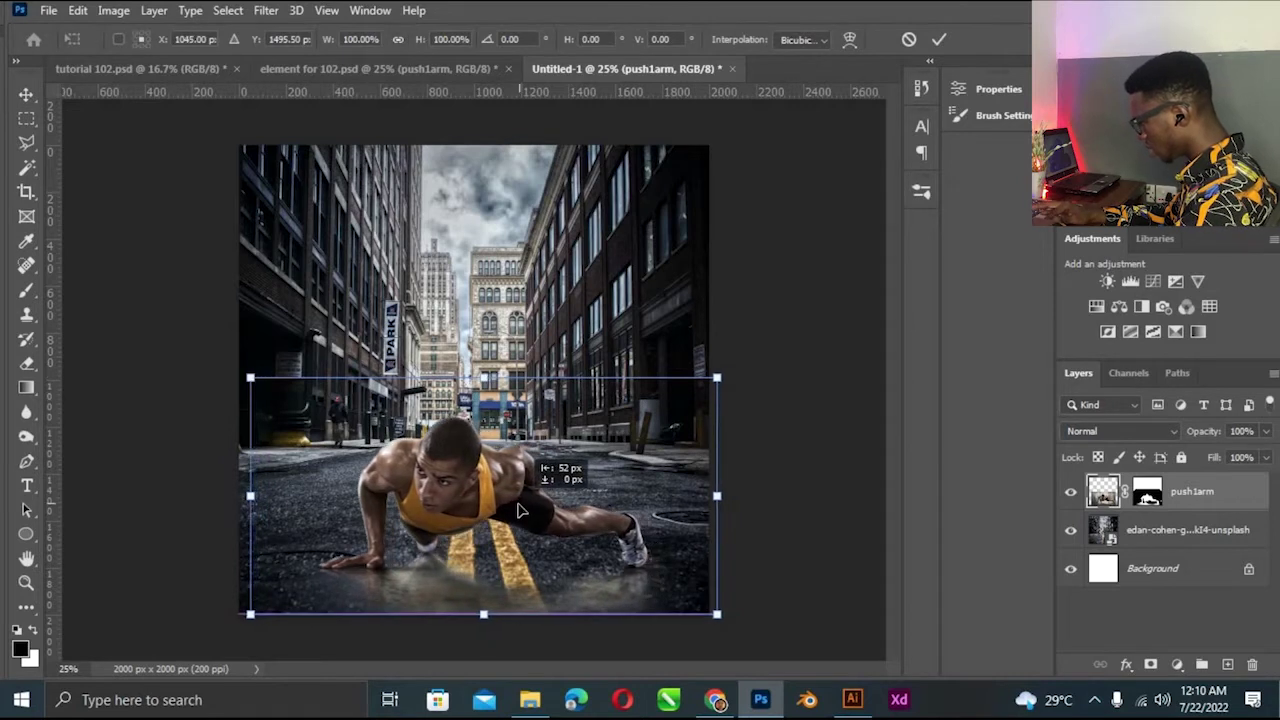
key("Return")
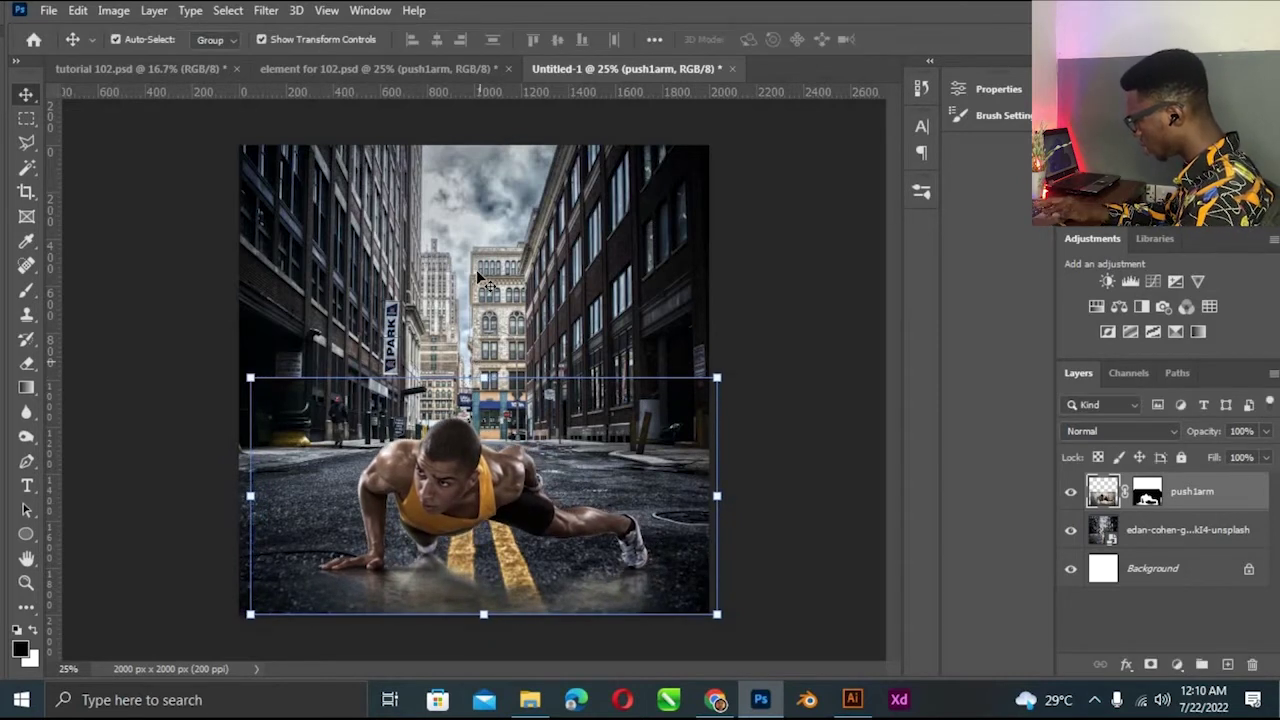
key("alt+bracketleft")
left_click_drag(846, 134, 864, 125)
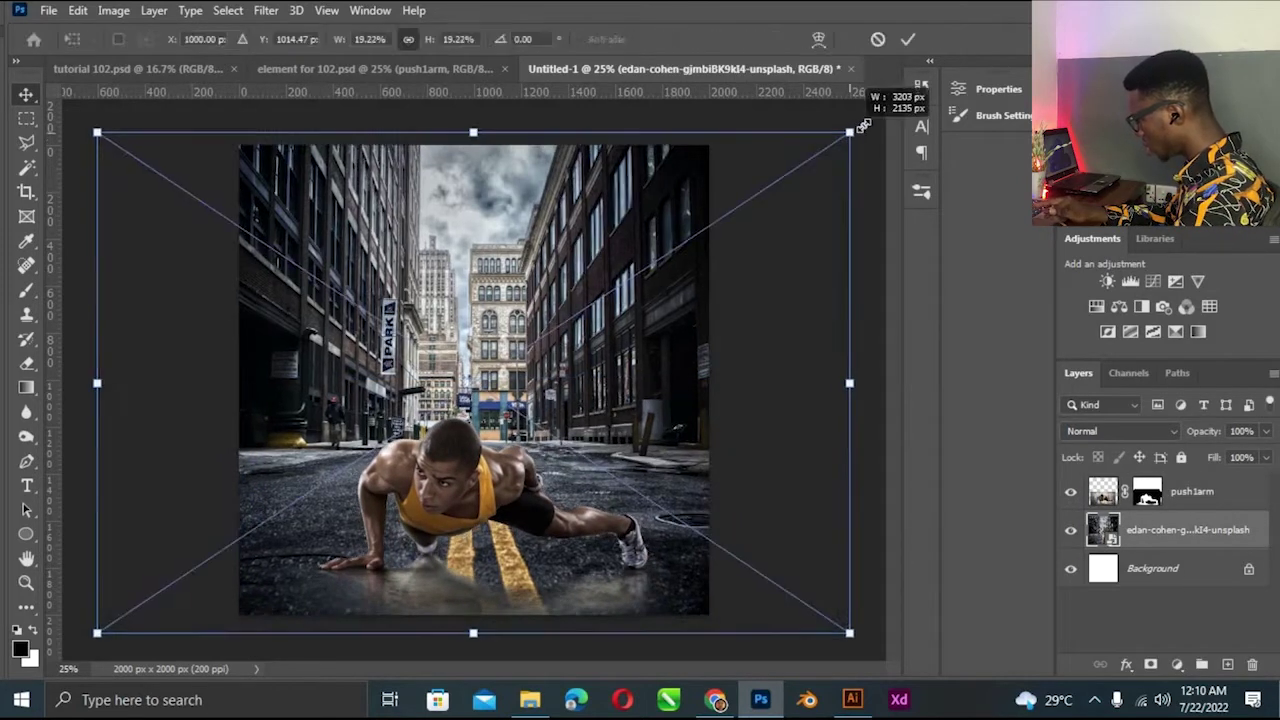
key("Return")
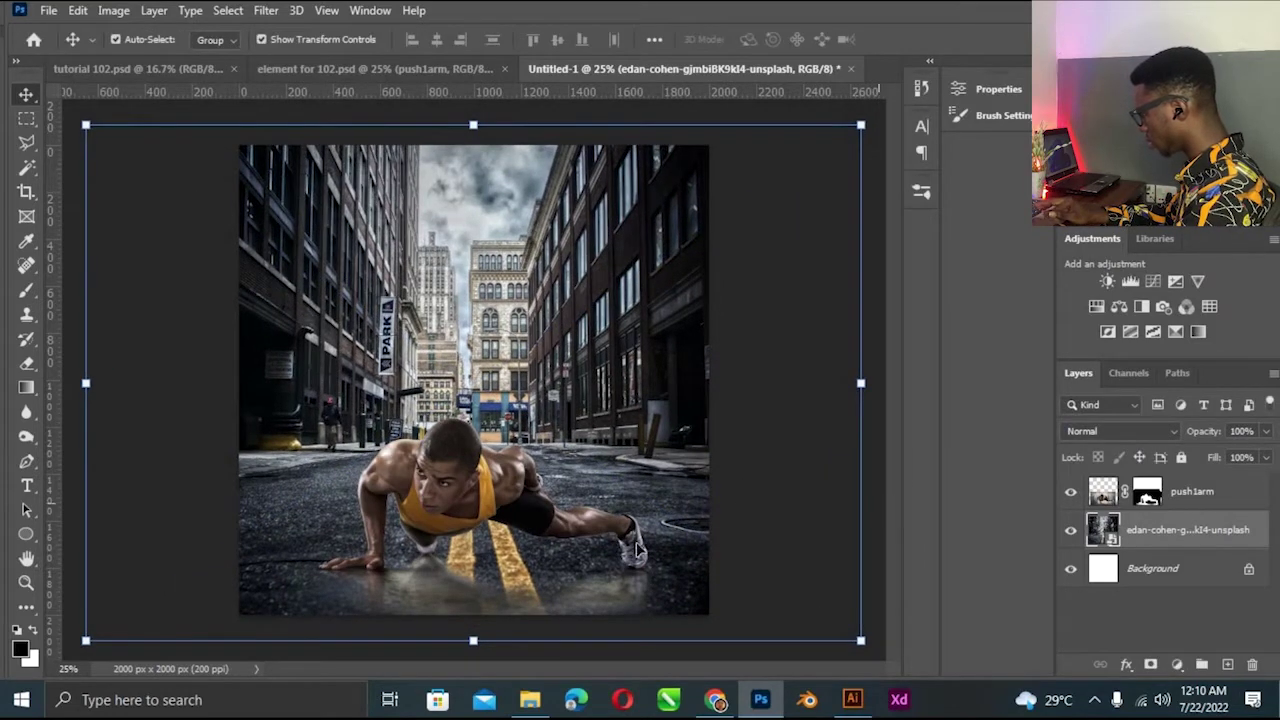
key("ctrl+minus")
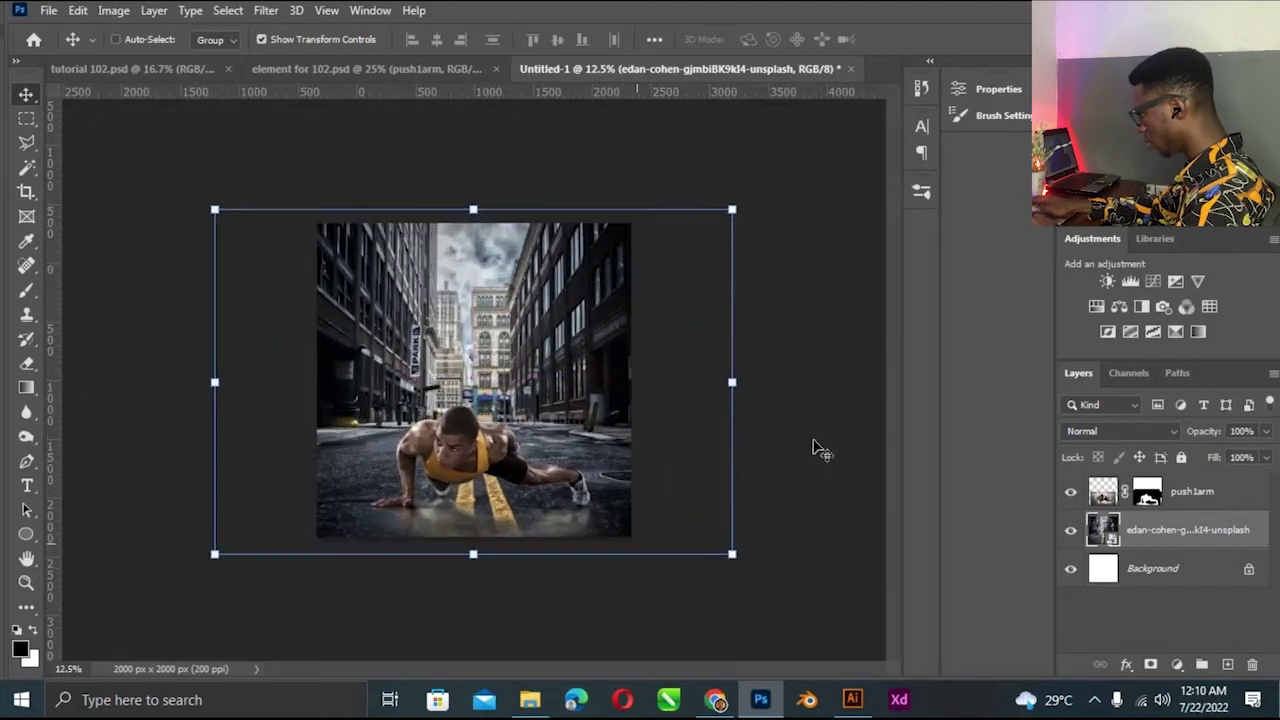
left_click(816, 450)
key("ctrl+plus")
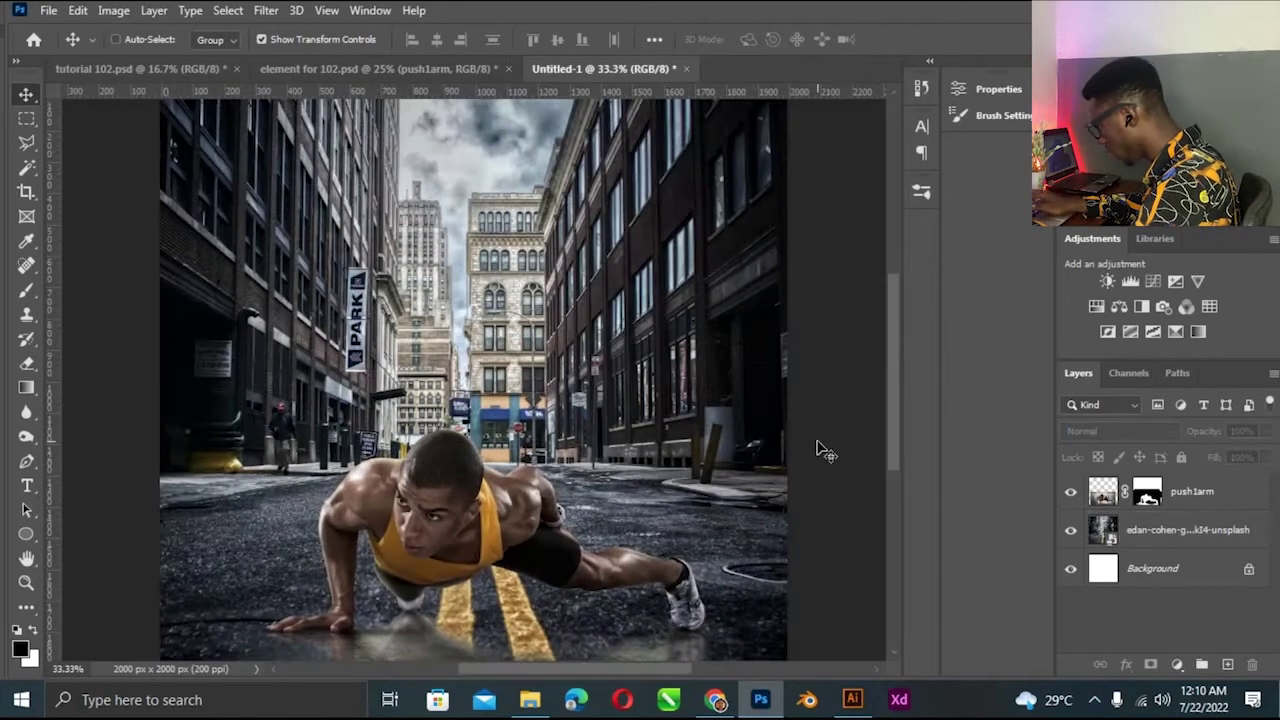
key("ctrl+minus")
key("ctrl+plus")
scroll(898, 467, "down", 2)
scroll(904, 484, "down", 2)
left_click(1103, 491)
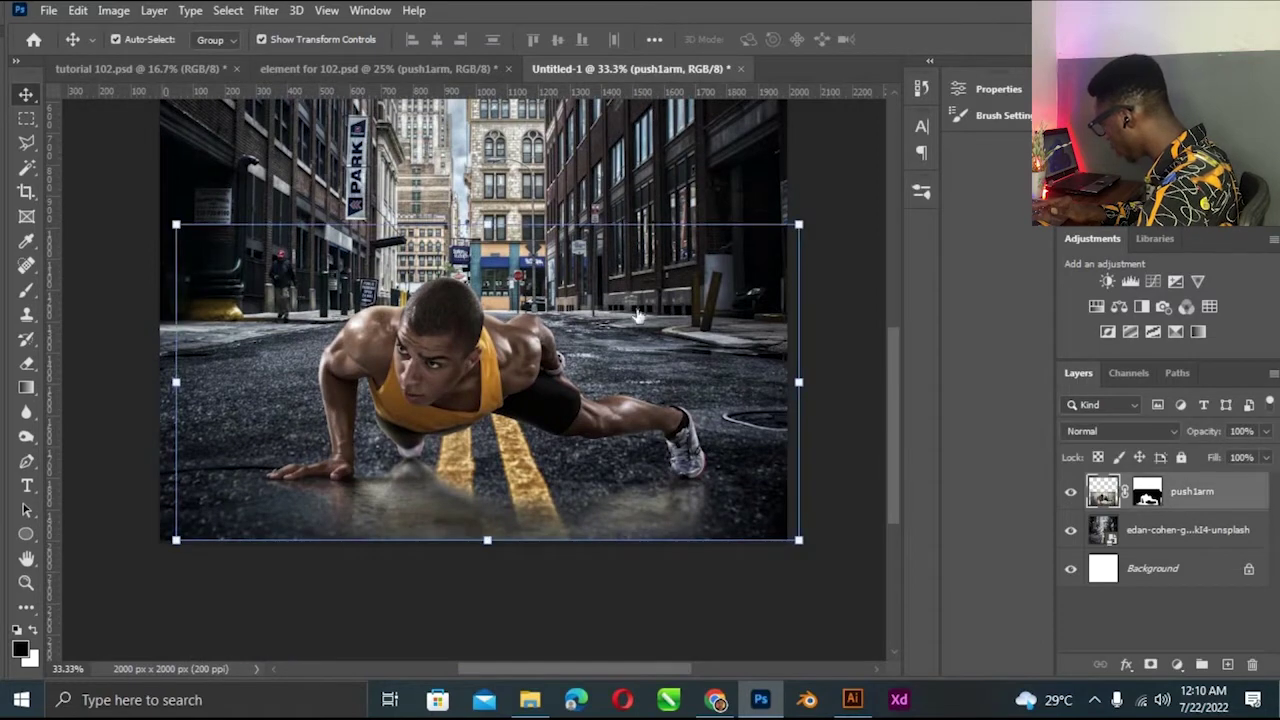
double_click(1220, 491)
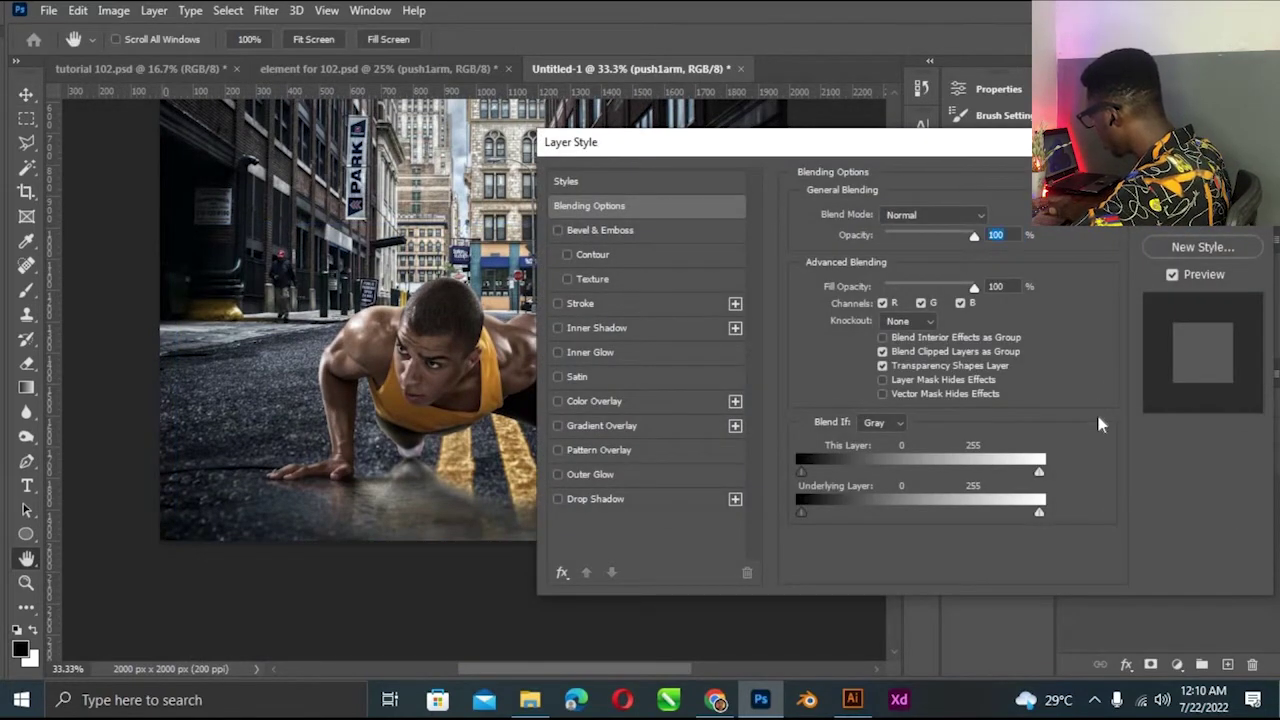
key("Escape")
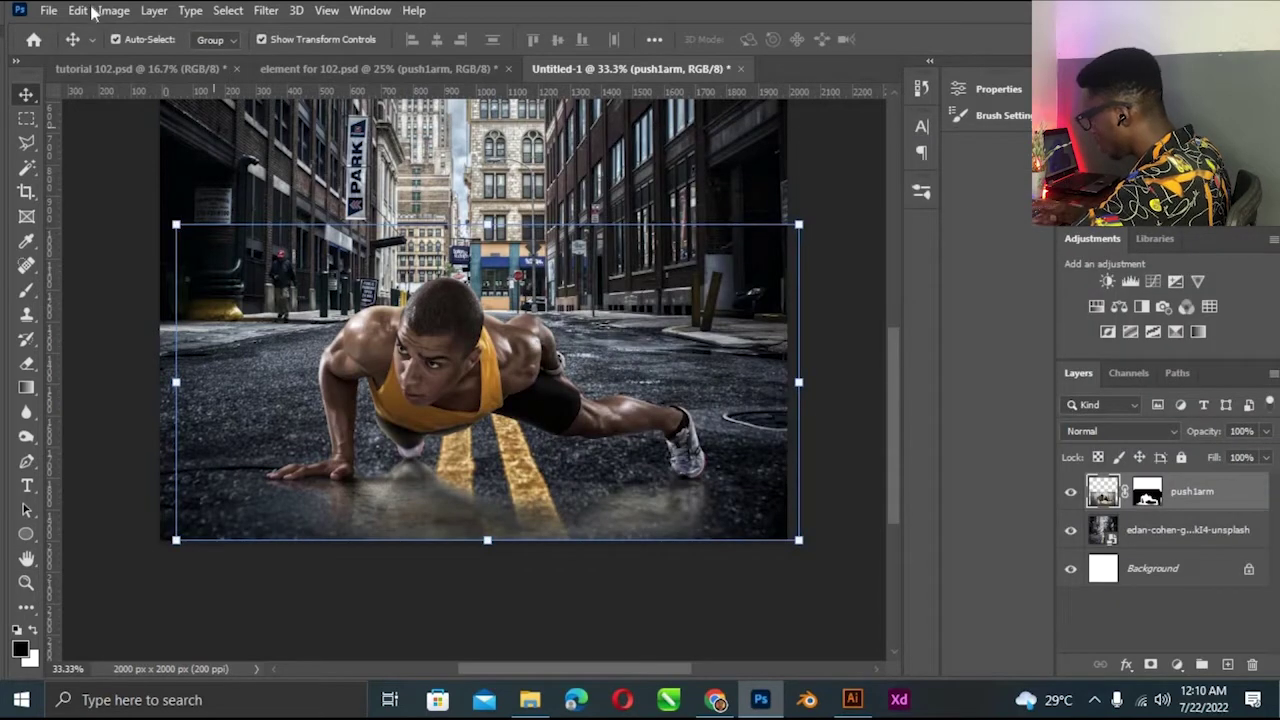
Use Hue/Saturation on the athlete's skin to lower Reds lightness to about -28.
left_click(113, 10)
mouse_move(143, 59)
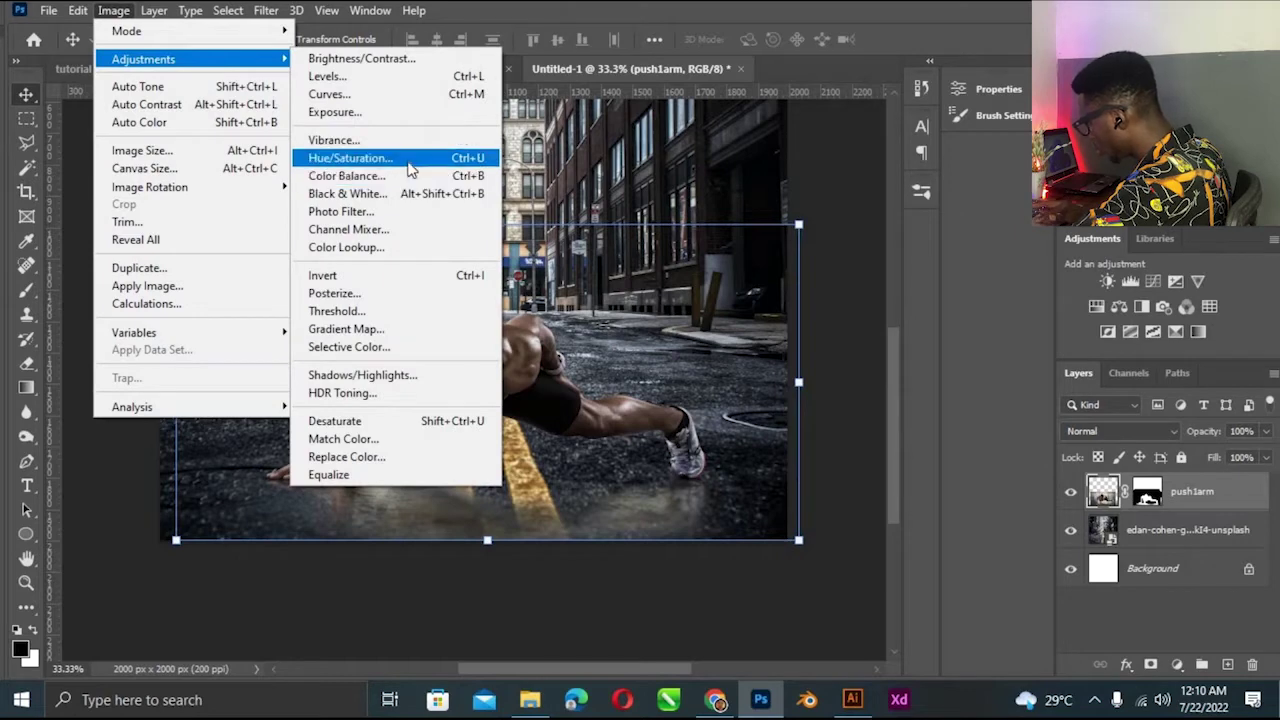
left_click(408, 160)
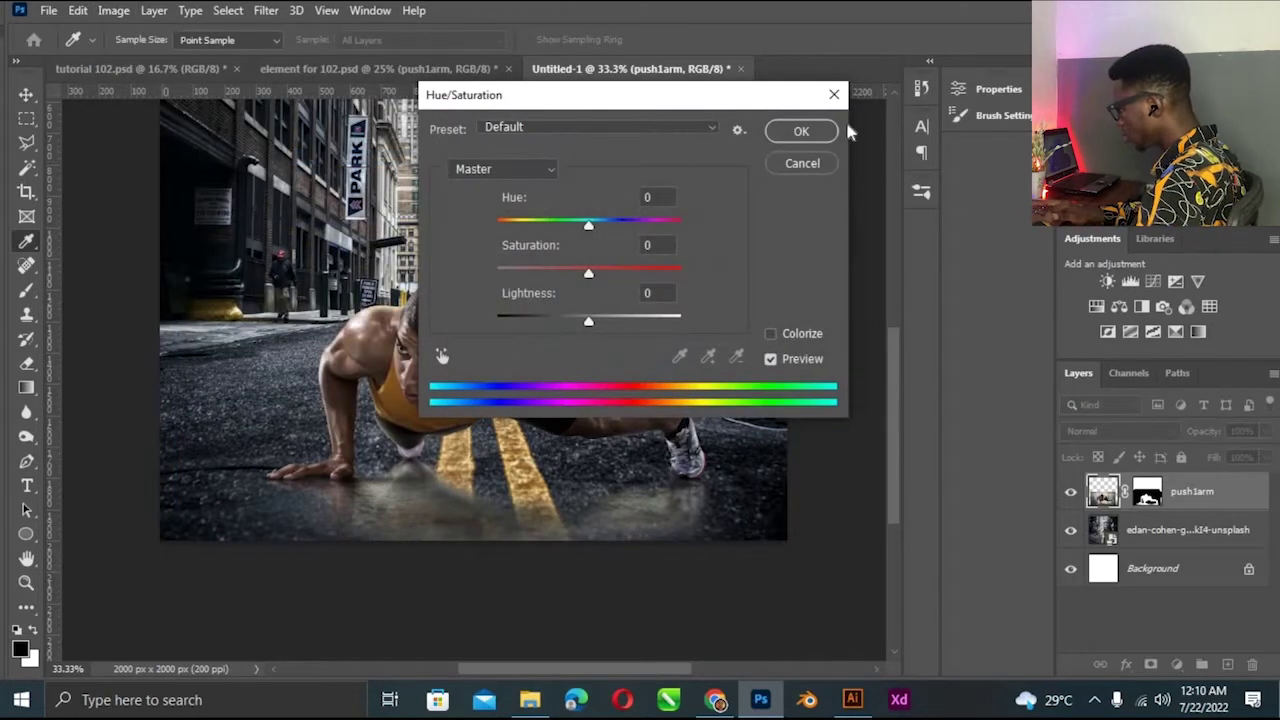
left_click_drag(530, 95, 940, 155)
left_click(852, 417)
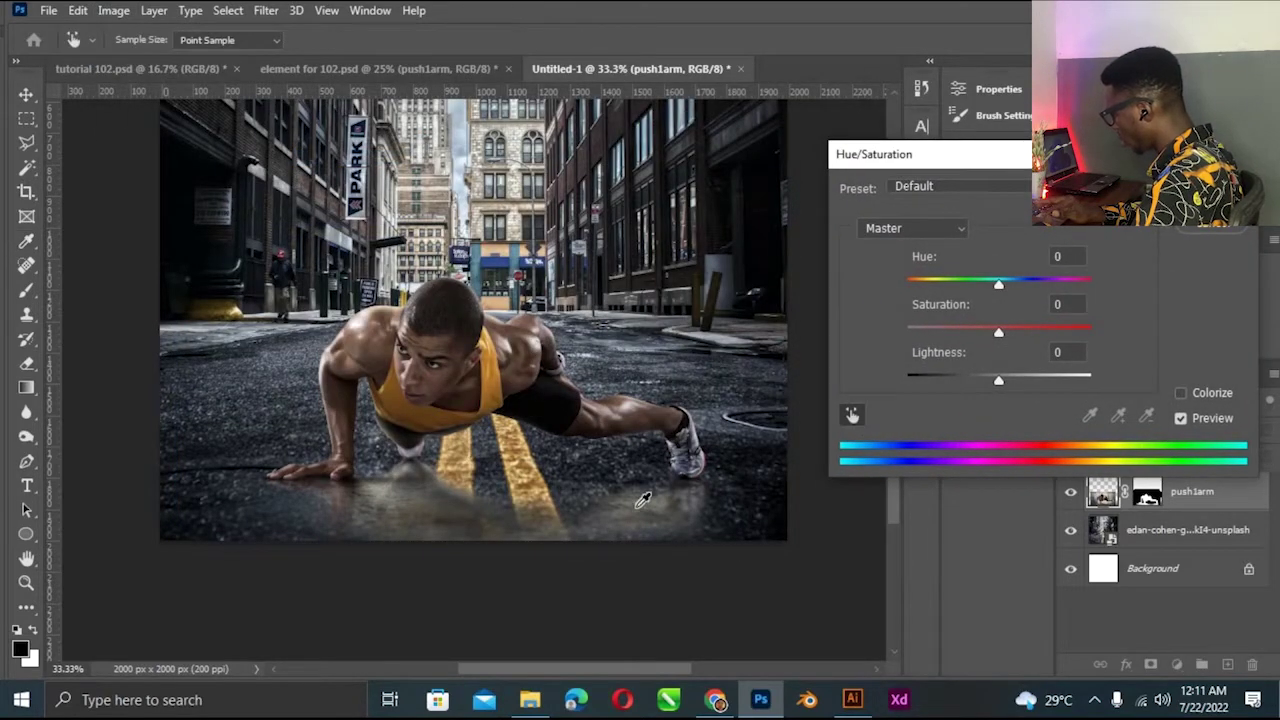
left_click(648, 503)
left_click_drag(998, 382, 957, 382)
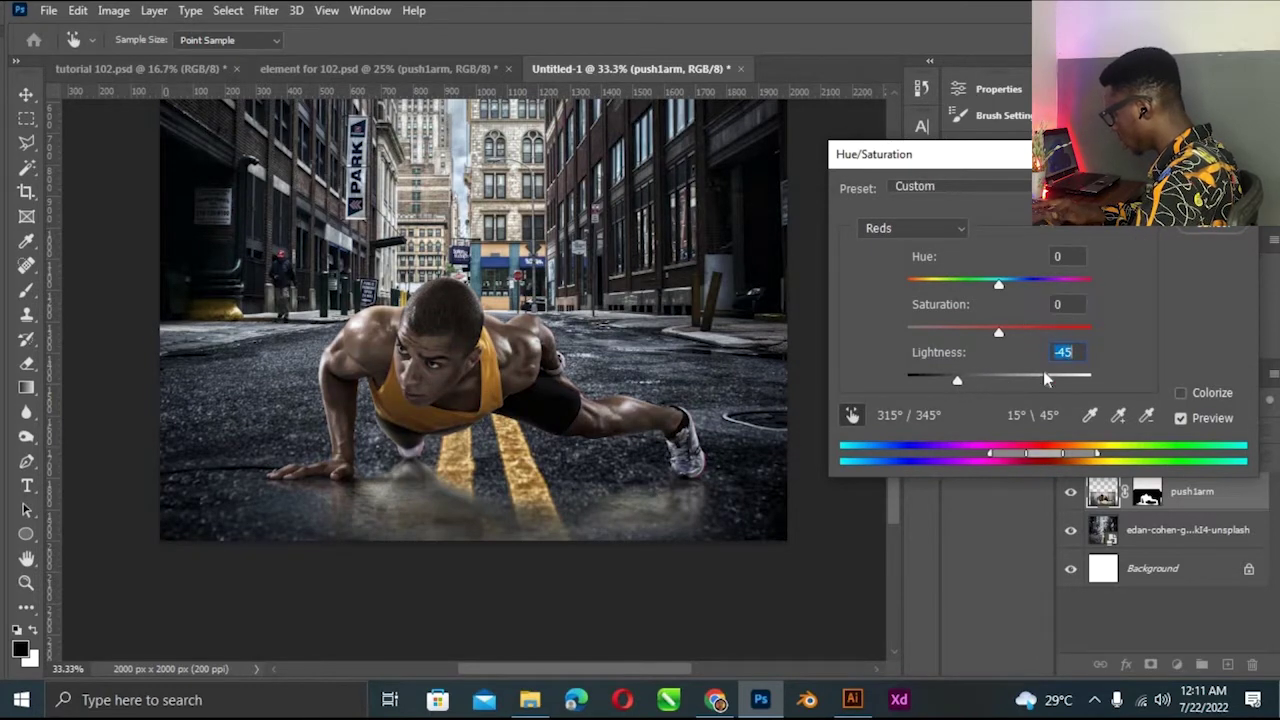
type("-23")
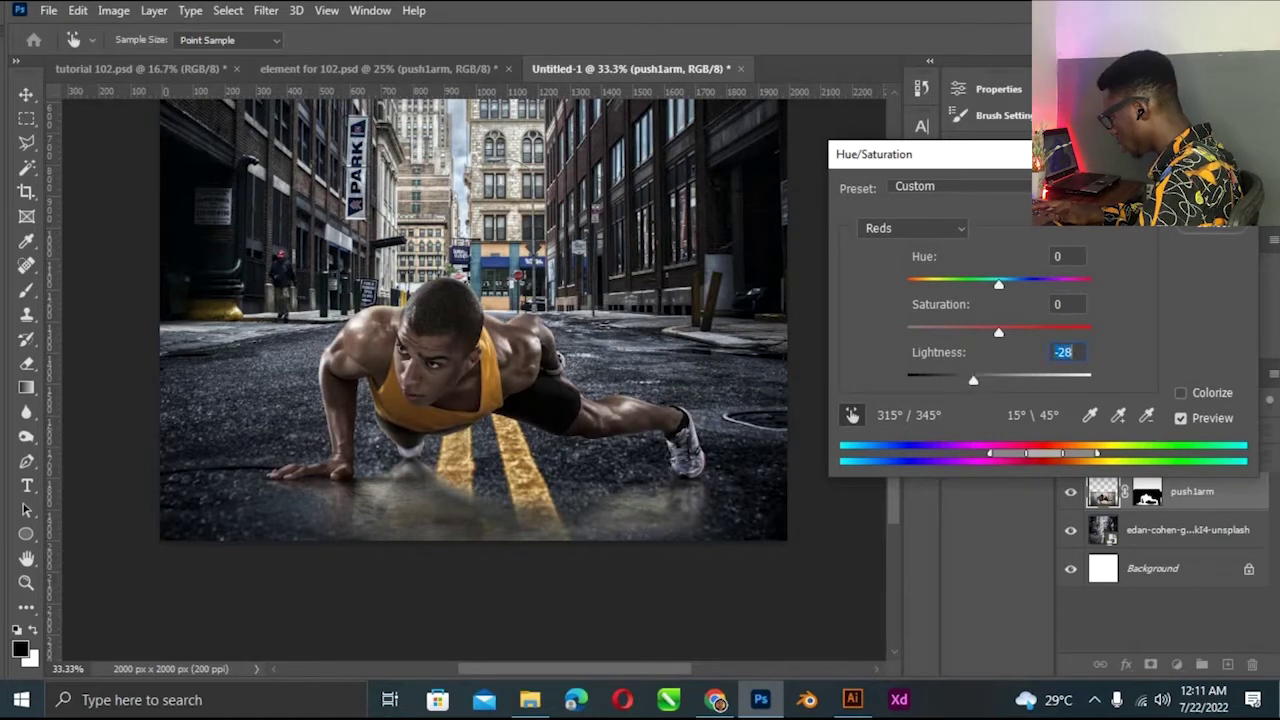
key("Return")
left_click(27, 143)
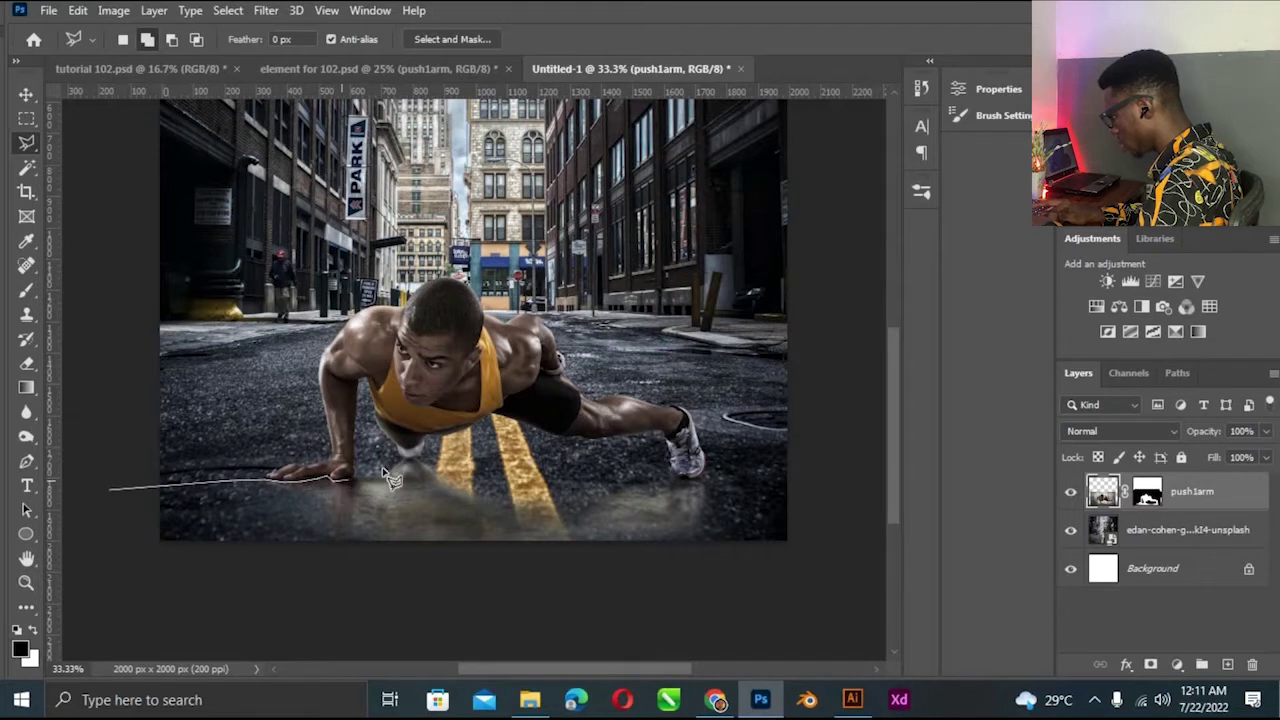
Lasso the foreground road under the athlete and feather the selection by 10 px.
mouse_move(392, 477)
left_mouse_down()
mouse_move(478, 462)
mouse_move(751, 492)
left_mouse_up()
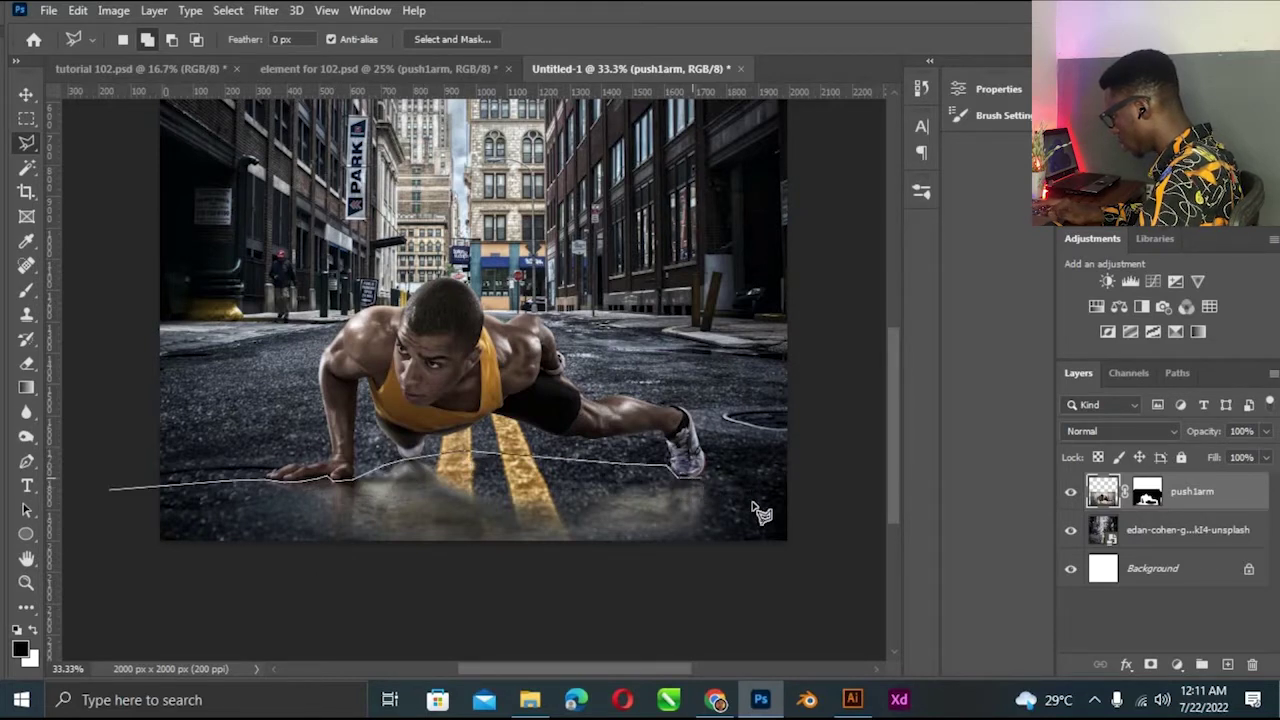
mouse_move(614, 560)
left_mouse_down()
mouse_move(343, 606)
mouse_move(114, 560)
mouse_move(112, 490)
left_mouse_up()
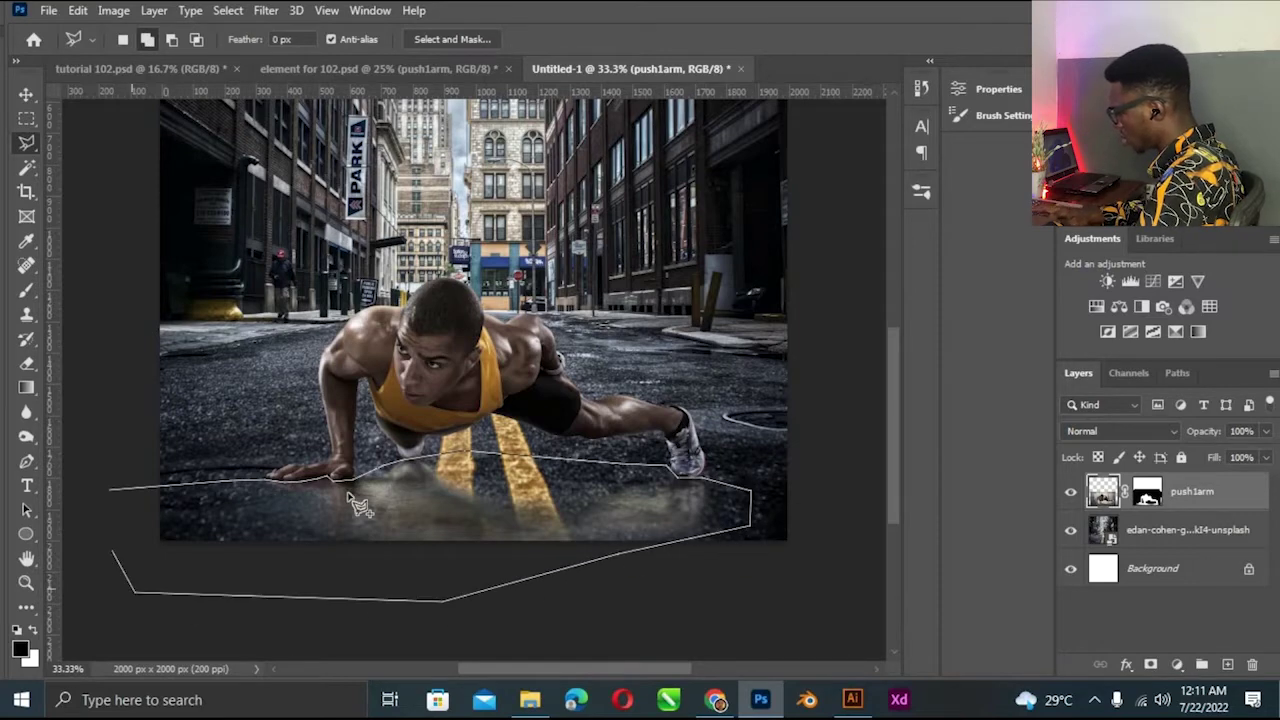
right_click(393, 499)
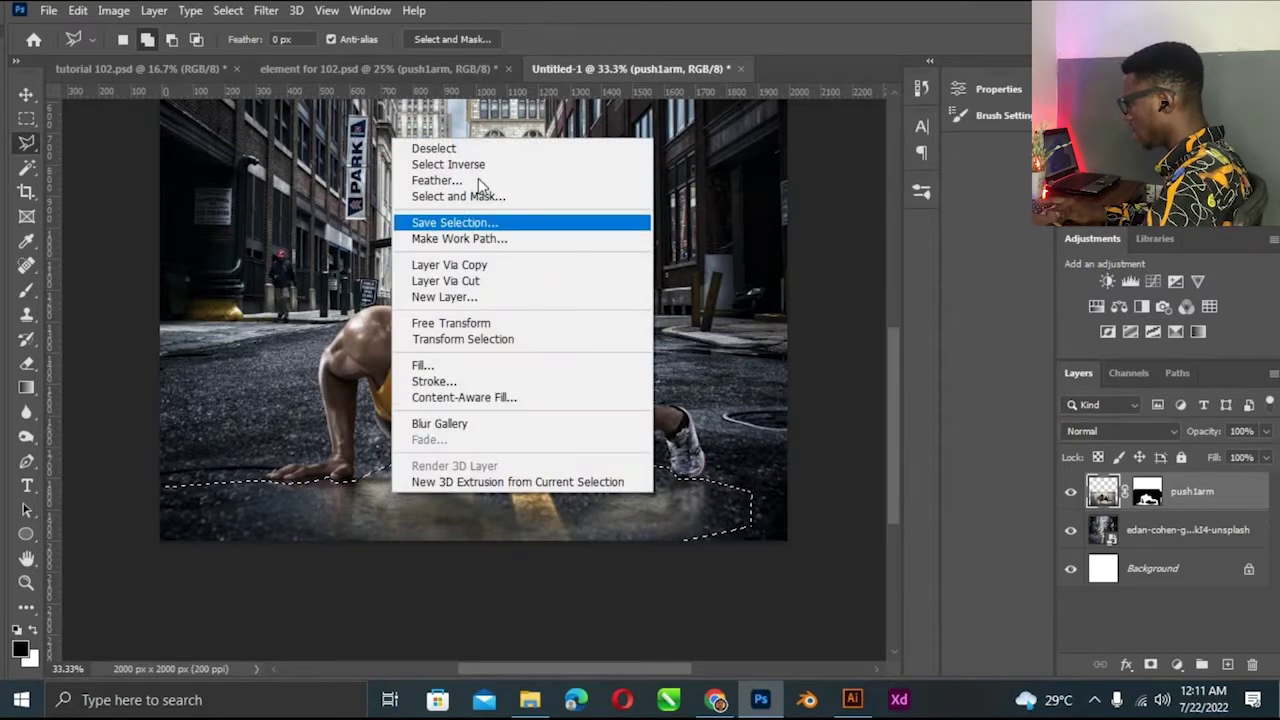
left_click(514, 182)
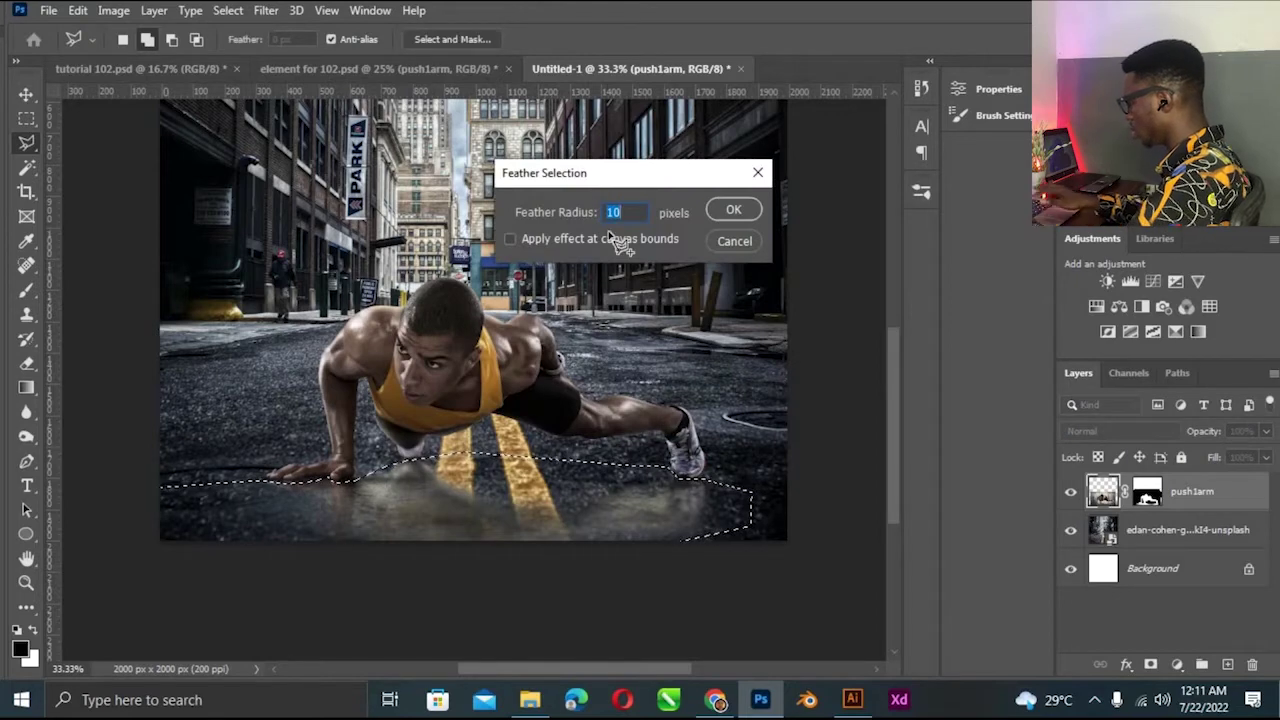
key("Return")
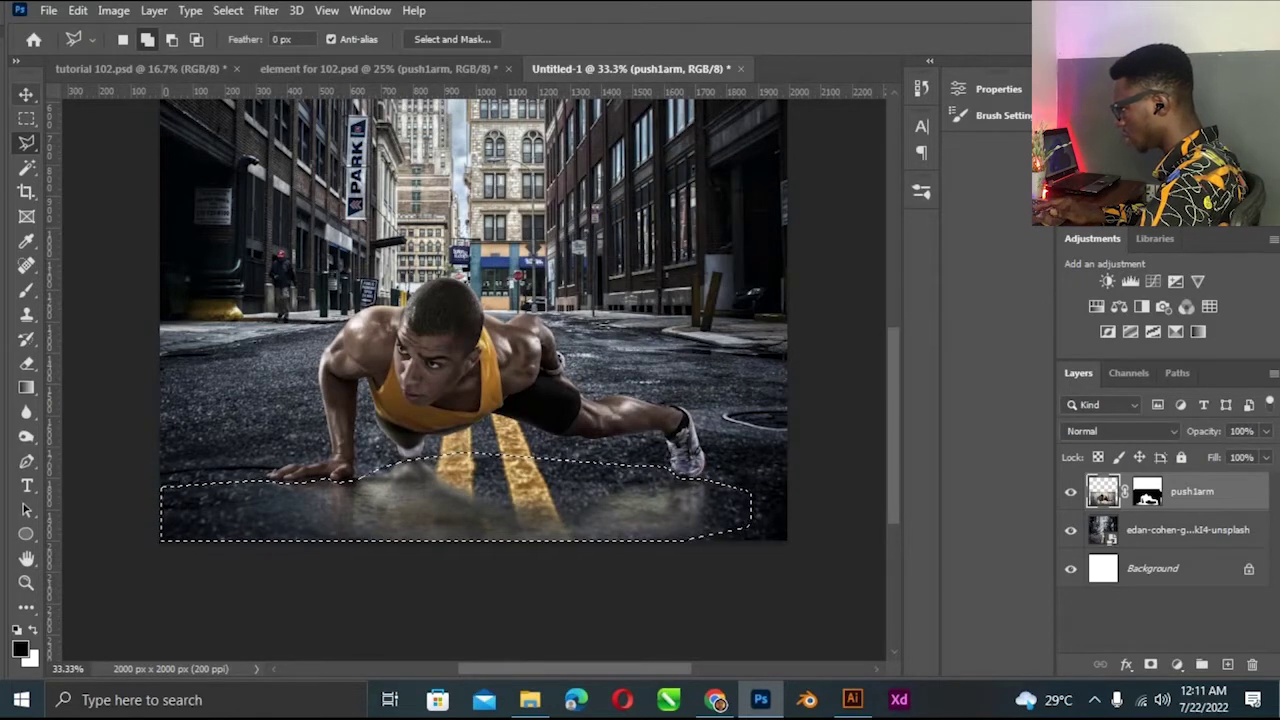
Darken the selected road with Brightness/Contrast at -104 brightness.
left_click(27, 94)
left_click(114, 11)
mouse_move(143, 59)
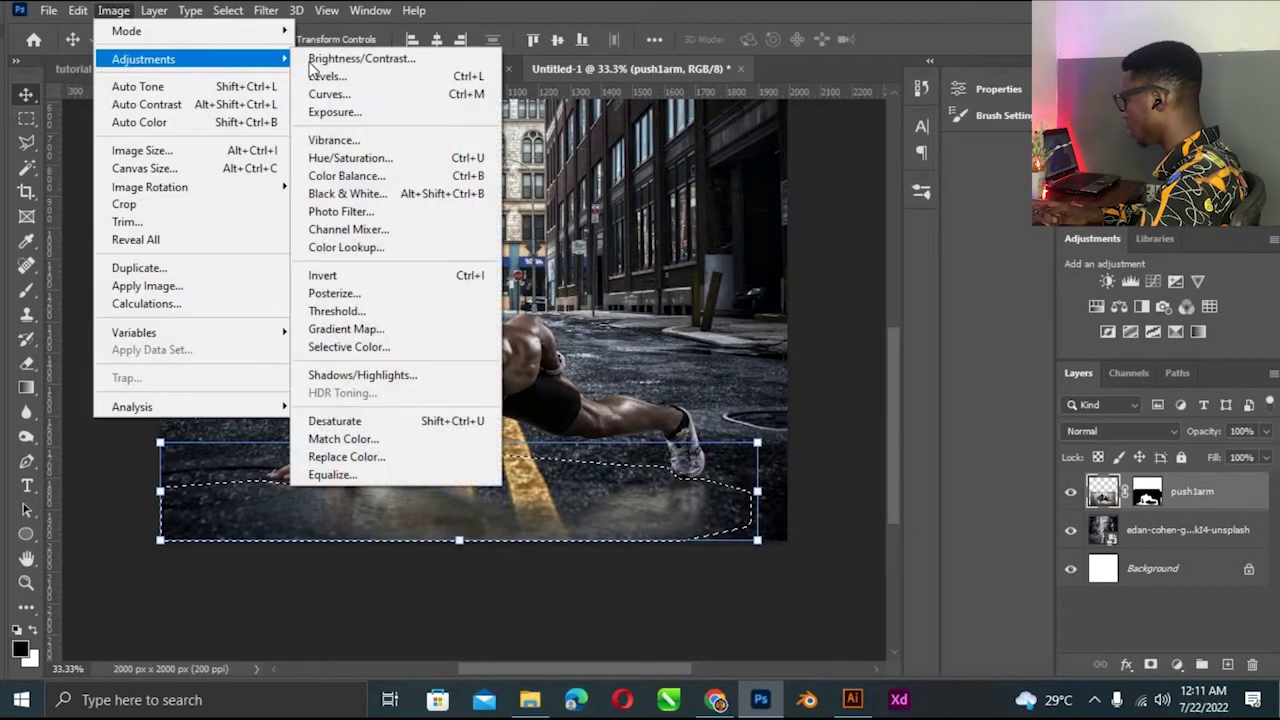
left_click(361, 58)
left_click_drag(836, 176, 795, 180)
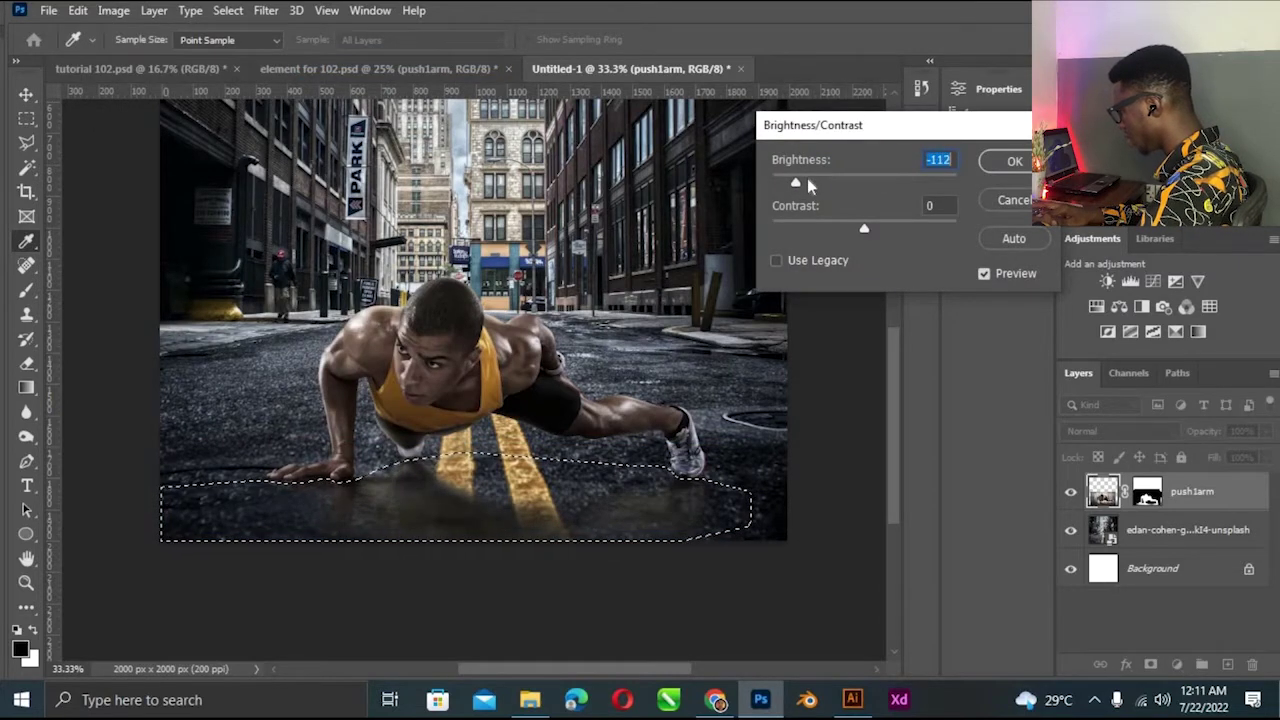
left_click_drag(799, 176, 805, 177)
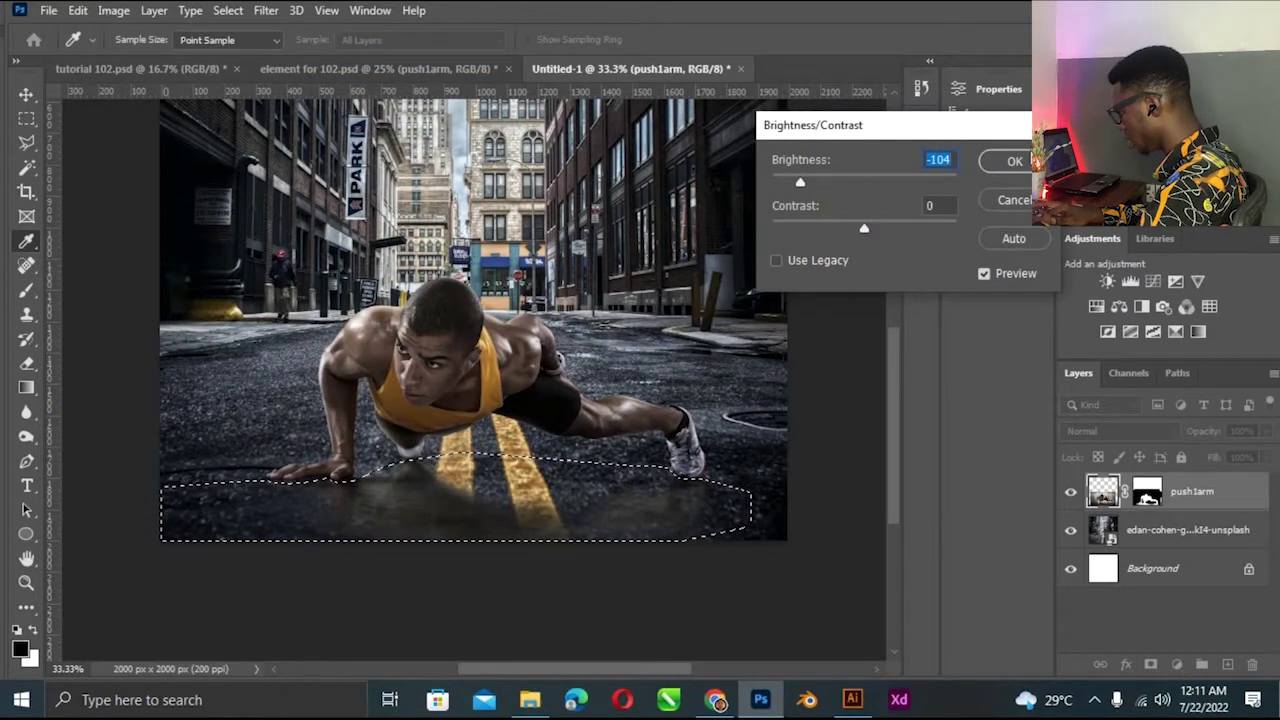
key("Return")
key("v")
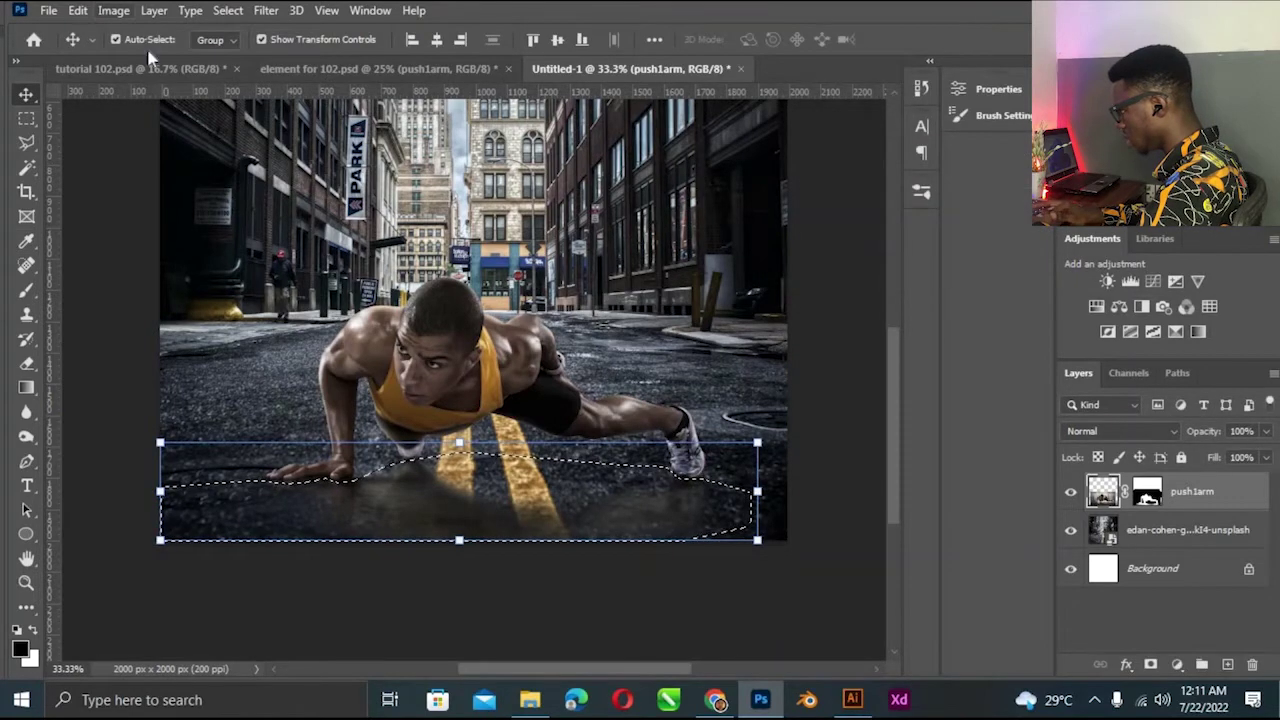
Apply Hue/Saturation with Reds saturation -22 and lightness -50, deselect, and hide the push1arm layer.
left_click(113, 10)
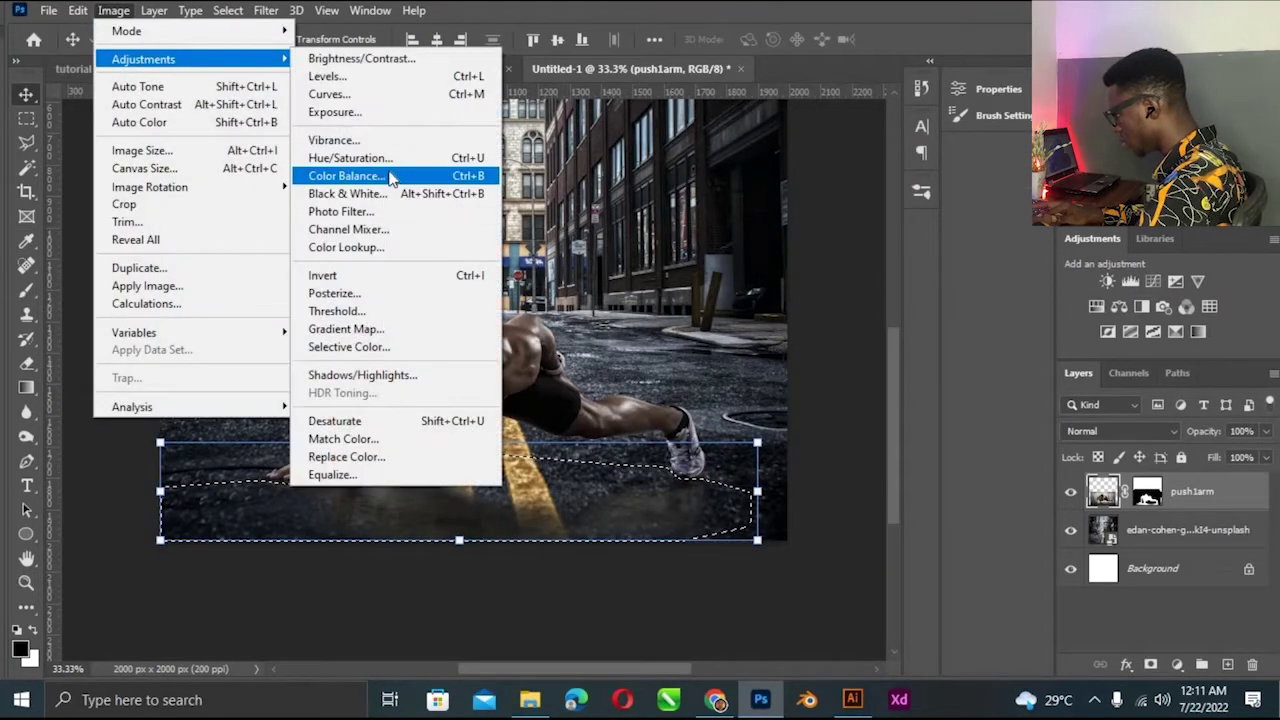
left_click(388, 158)
left_click_drag(988, 385, 986, 381)
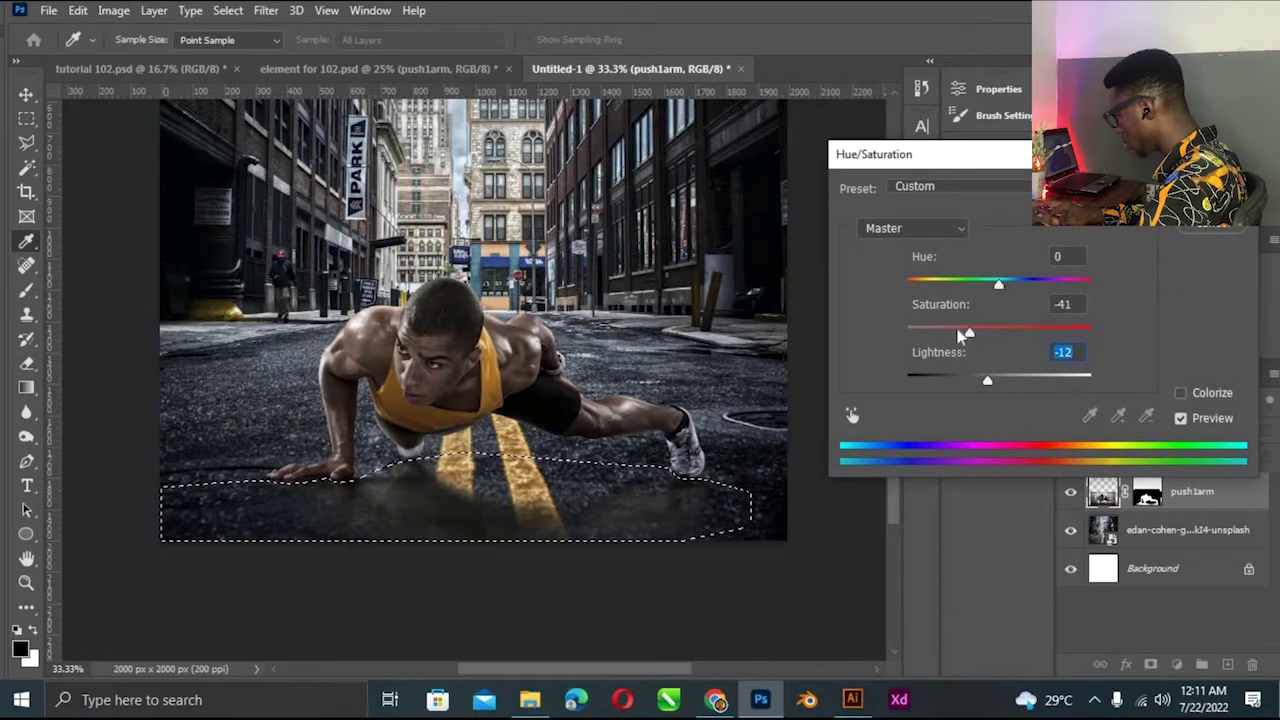
left_click(852, 415)
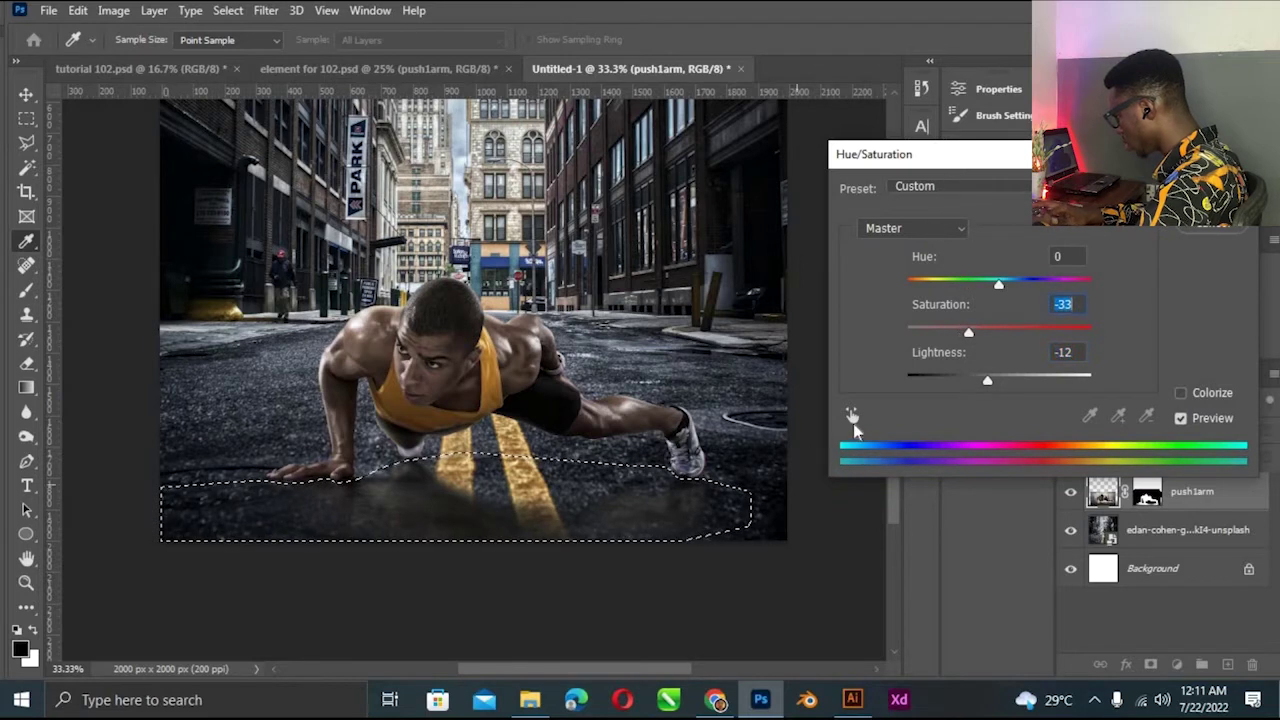
left_click(680, 496)
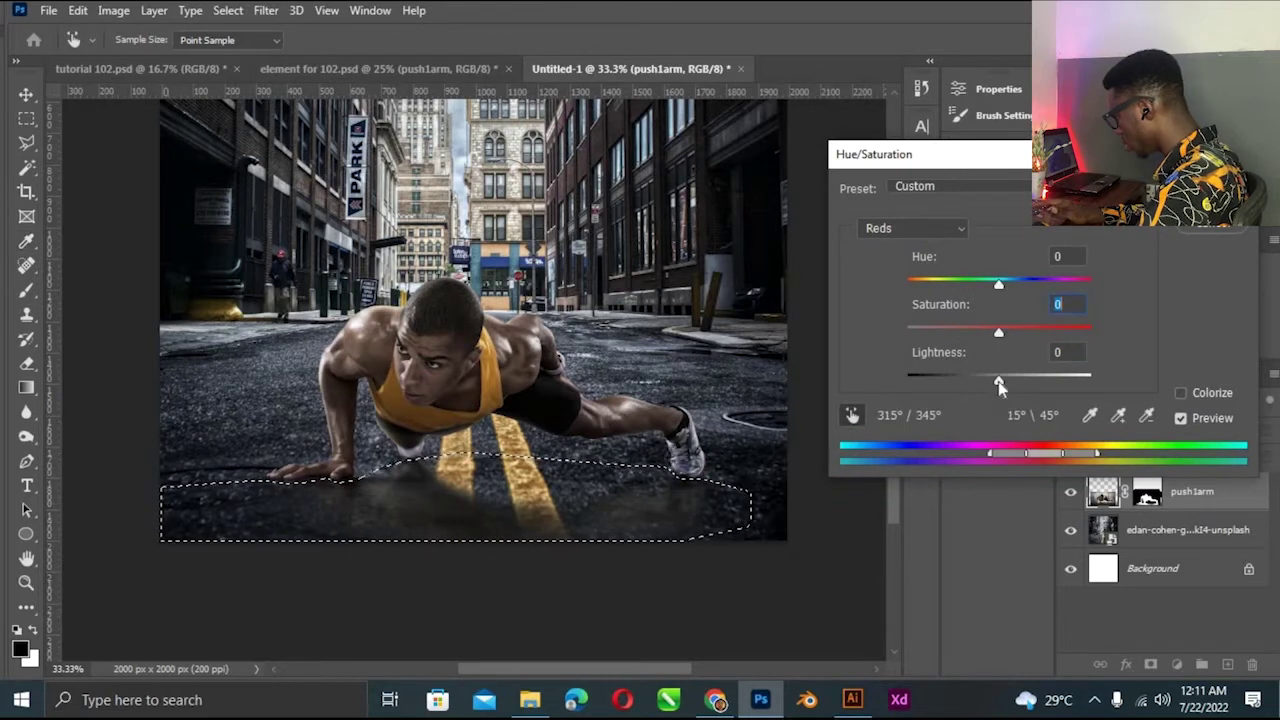
left_click_drag(998, 382, 952, 381)
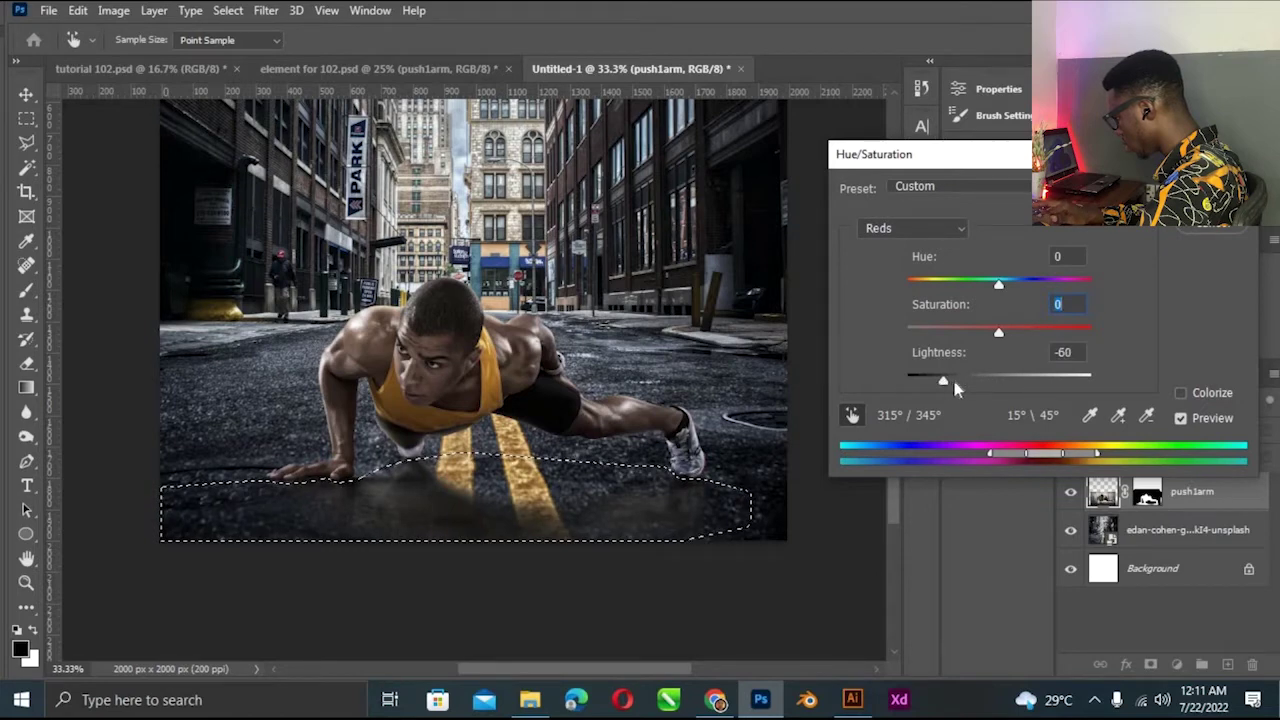
left_click_drag(997, 332, 979, 333)
key("shift+Tab")
key("Return")
key("ctrl")
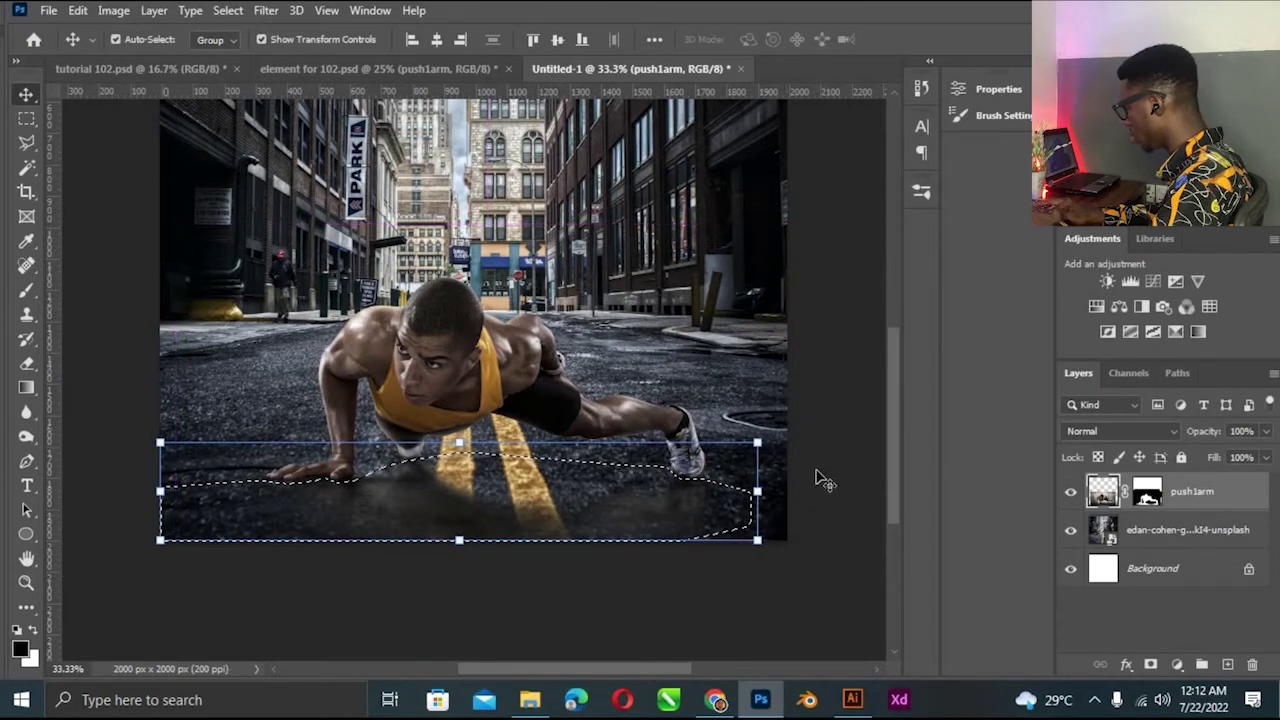
key("ctrl+d")
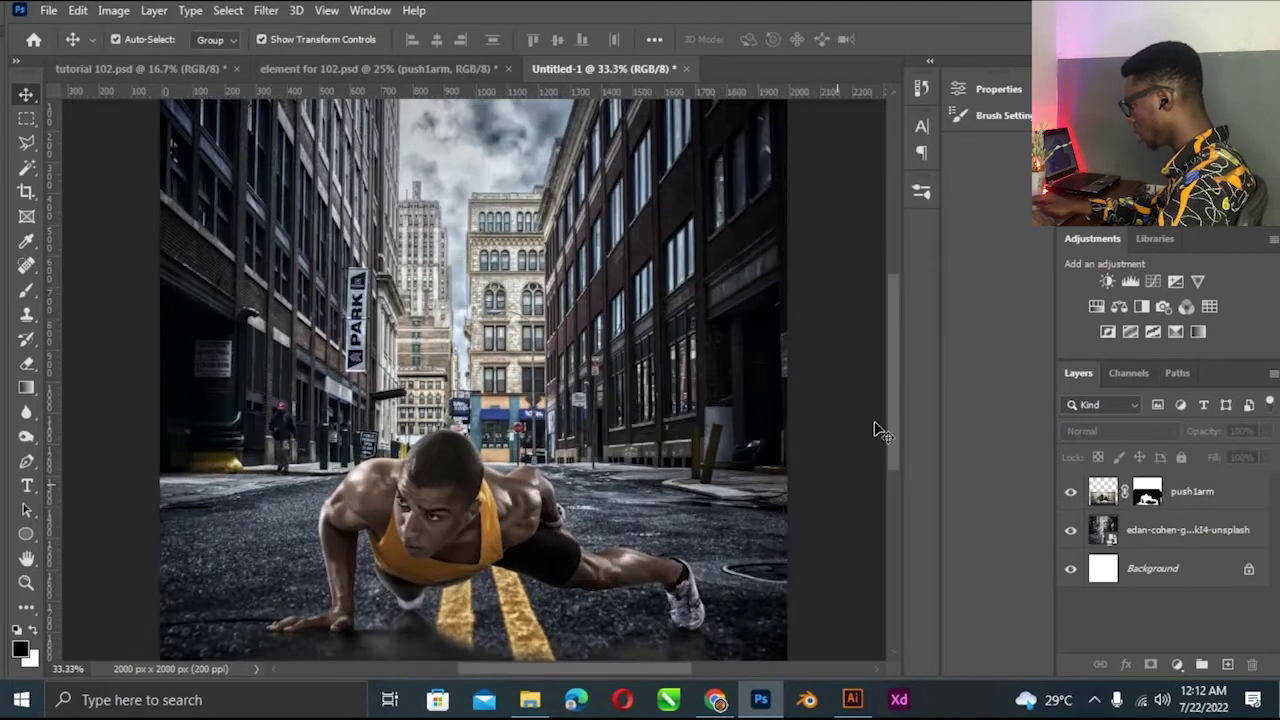
scroll(560, 402, "down", 5)
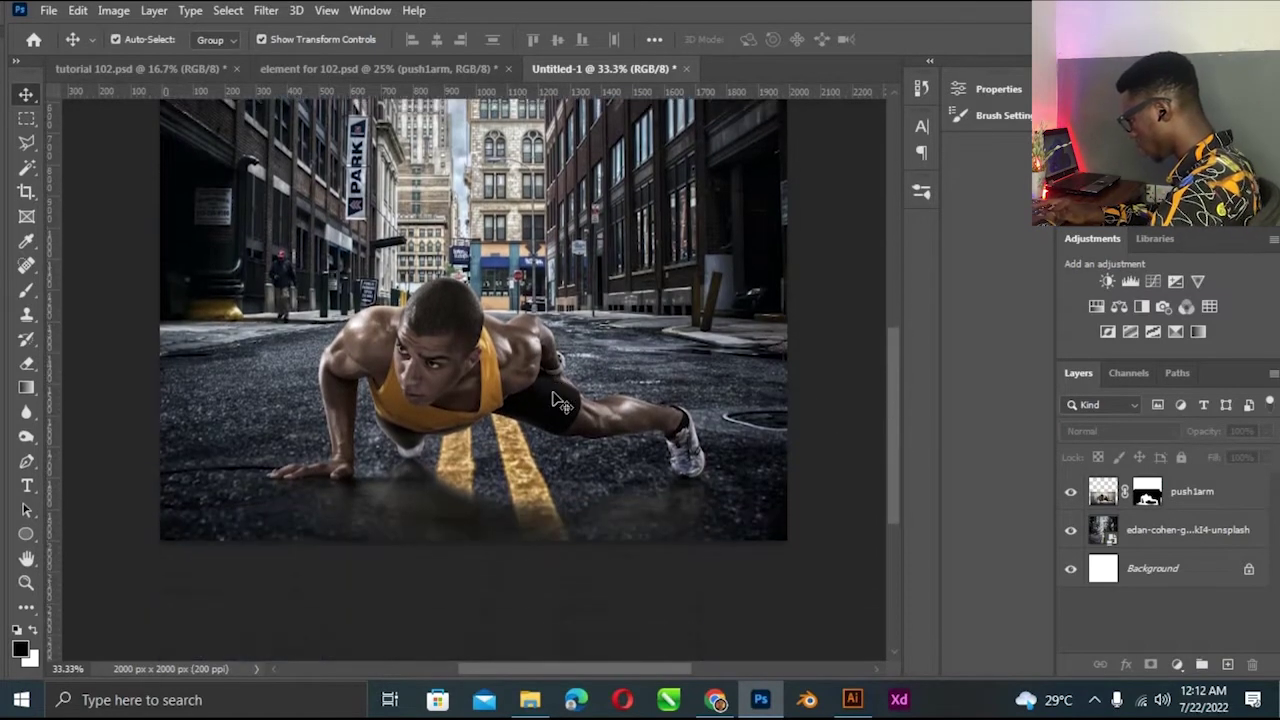
left_click(489, 366)
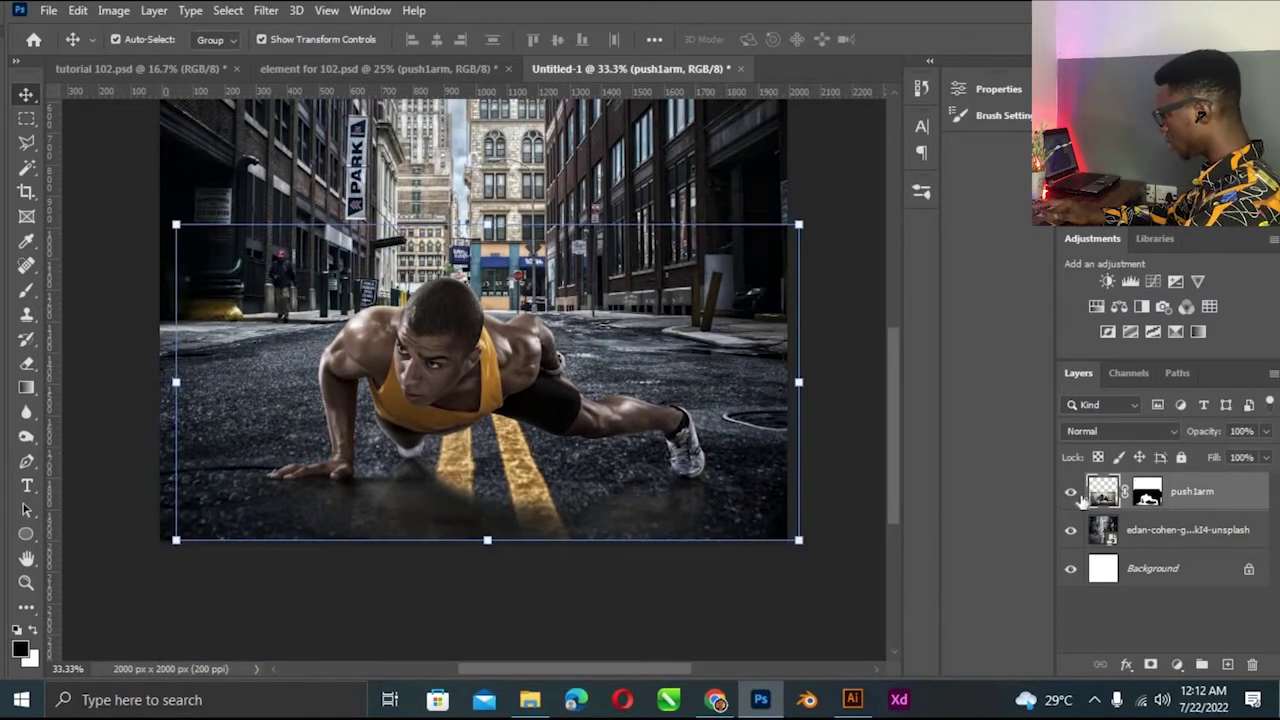
left_click(1071, 493)
Polygon-lasso both yellow road stripes, then show the push1arm layer and target its mask.
left_click(1071, 492)
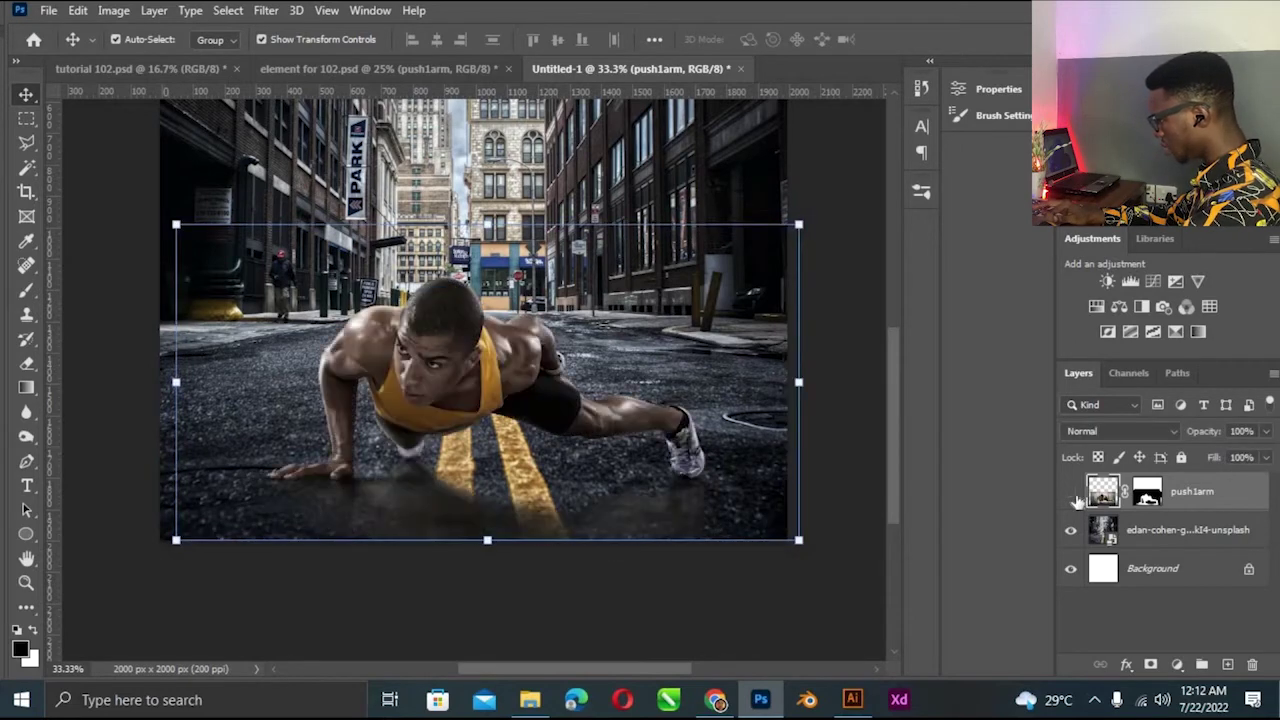
key("l")
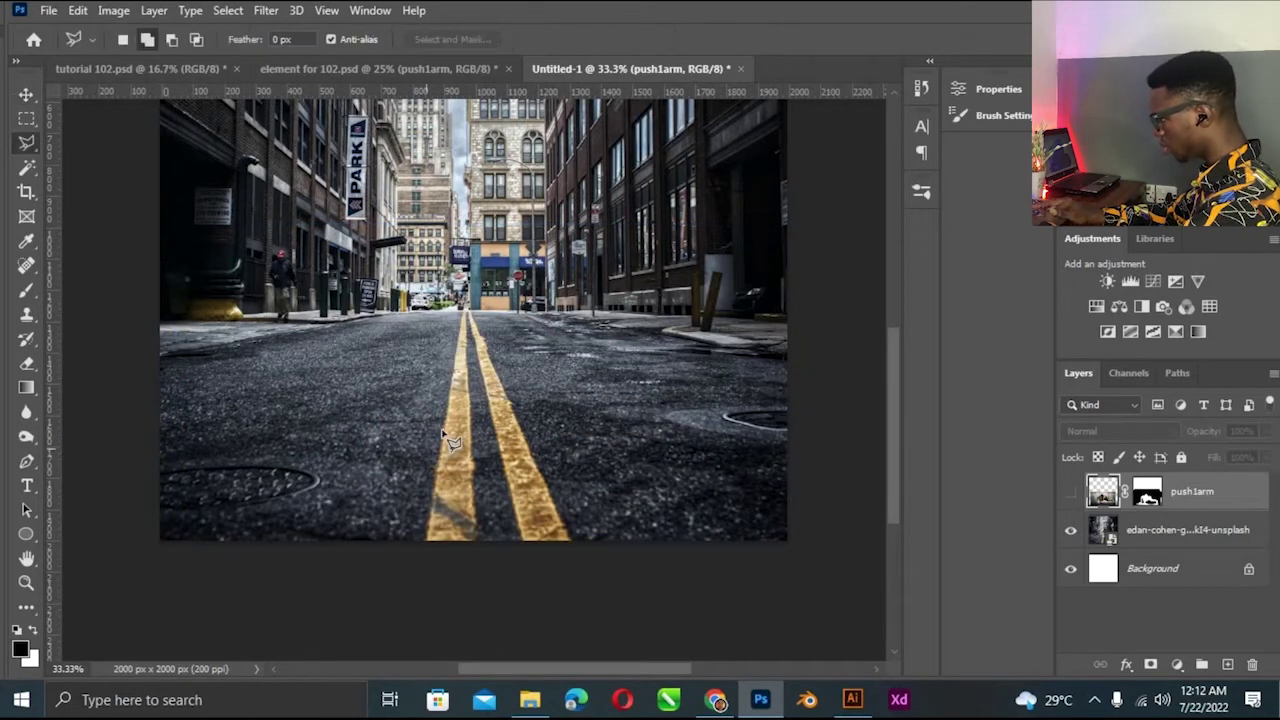
left_click(444, 450)
left_click(422, 563)
left_click(470, 548)
left_click(482, 528)
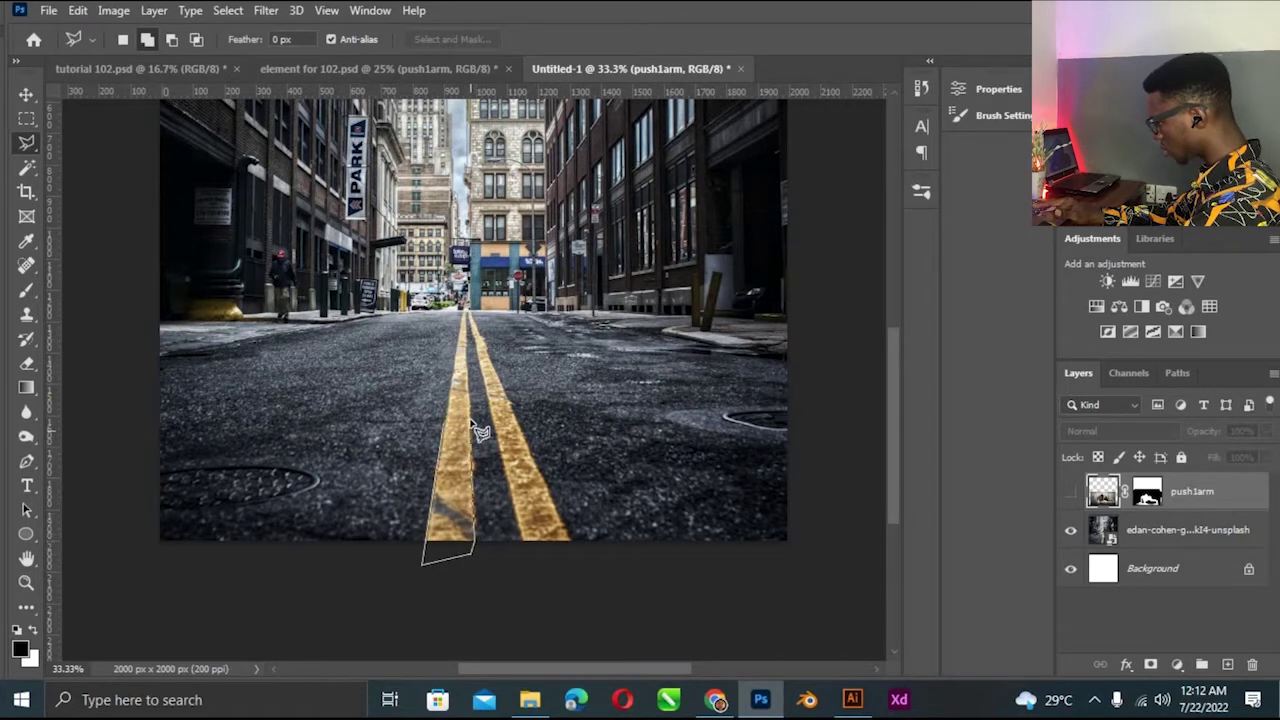
left_click(459, 432)
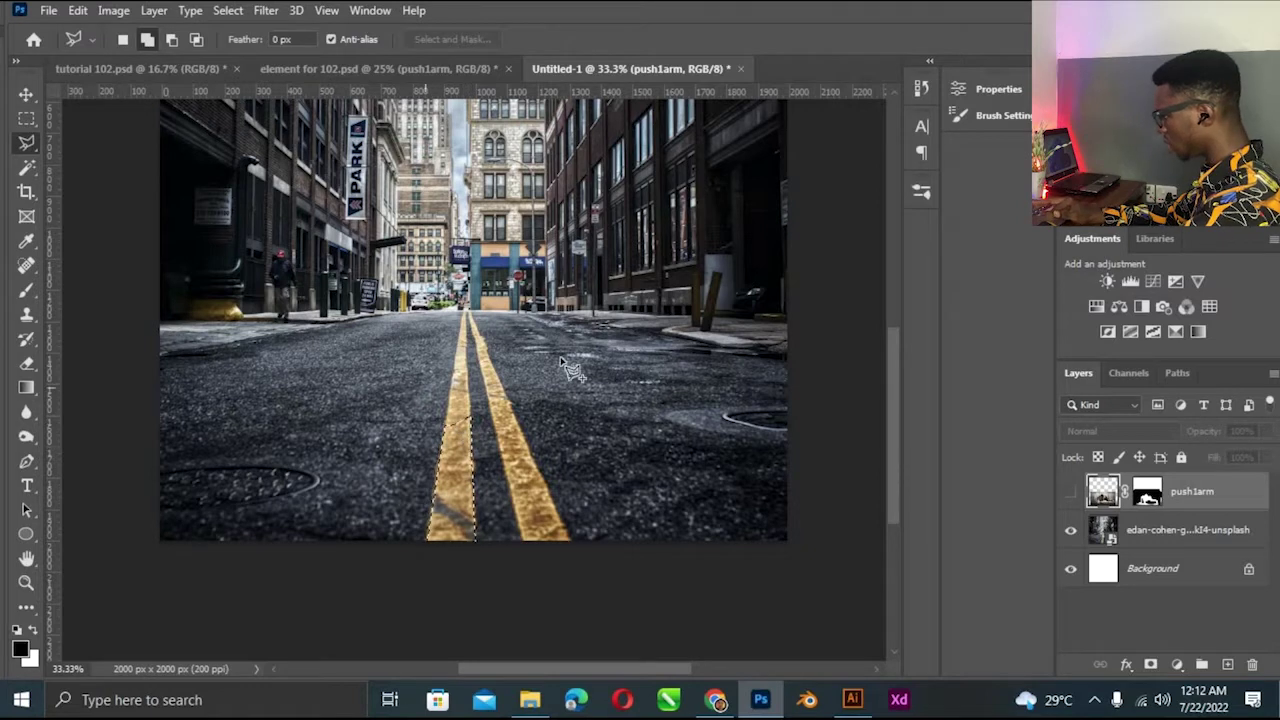
left_click(524, 541, "shift")
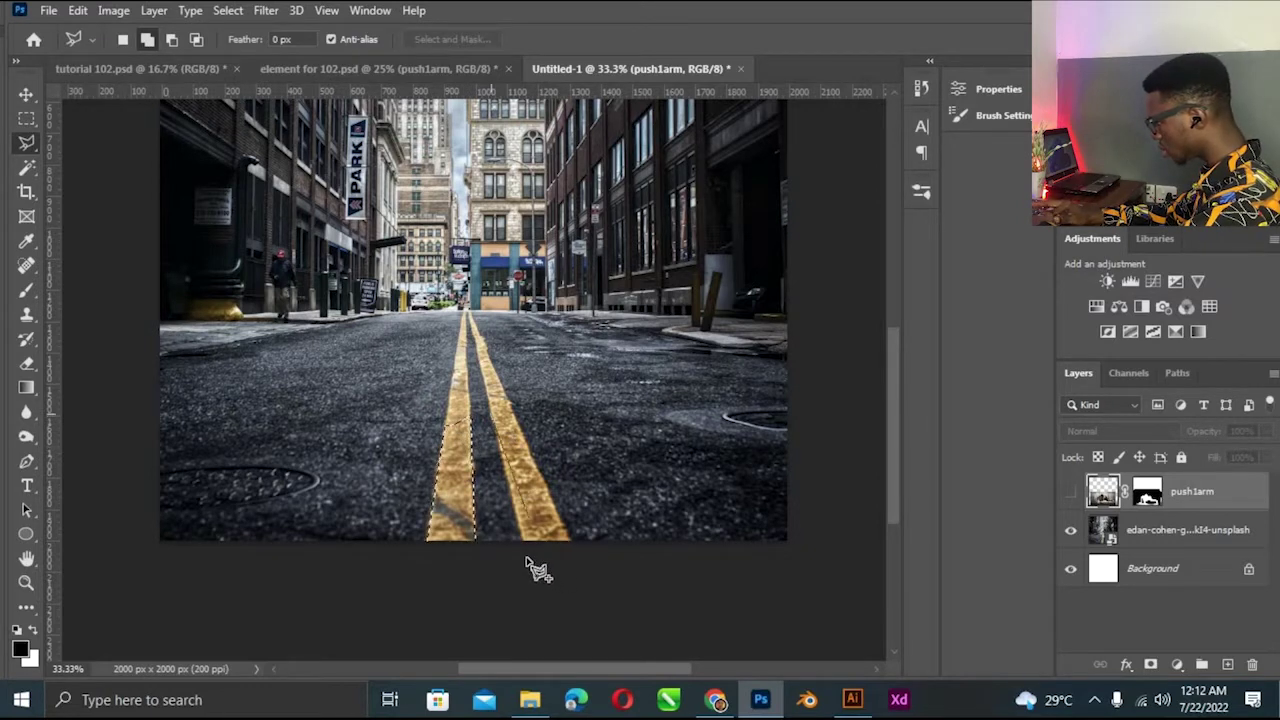
left_click(578, 553)
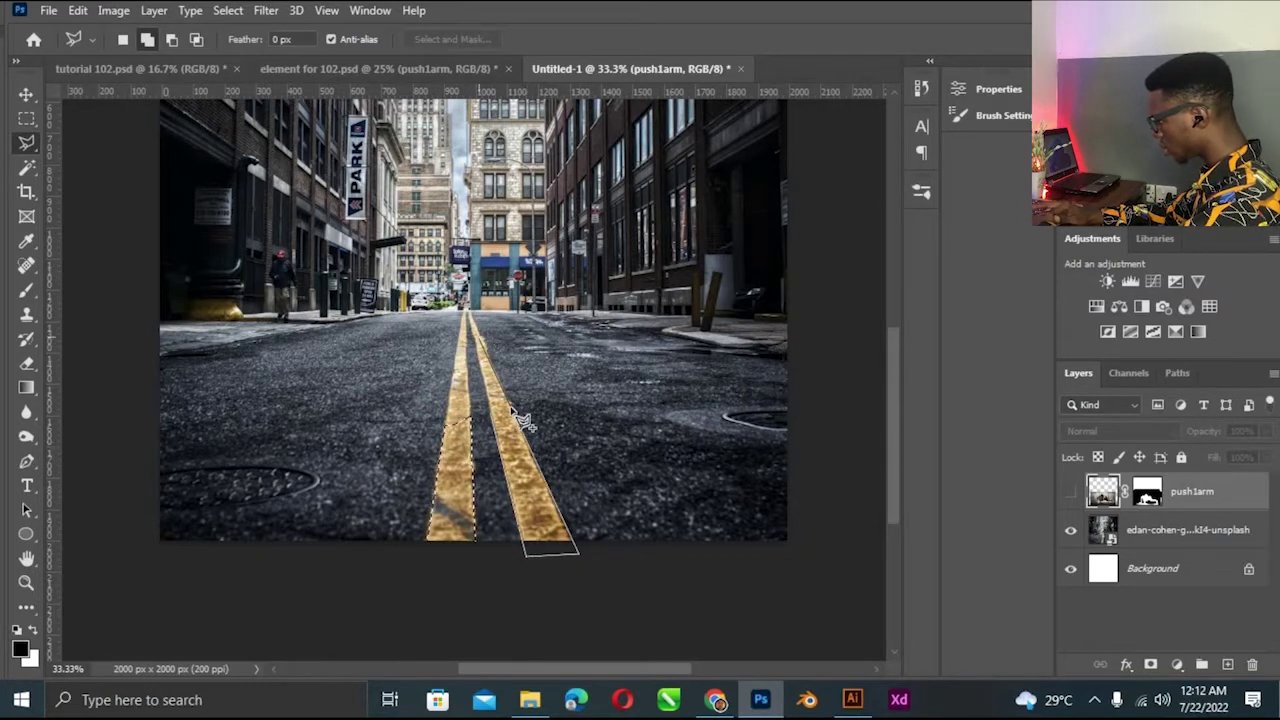
key("Return")
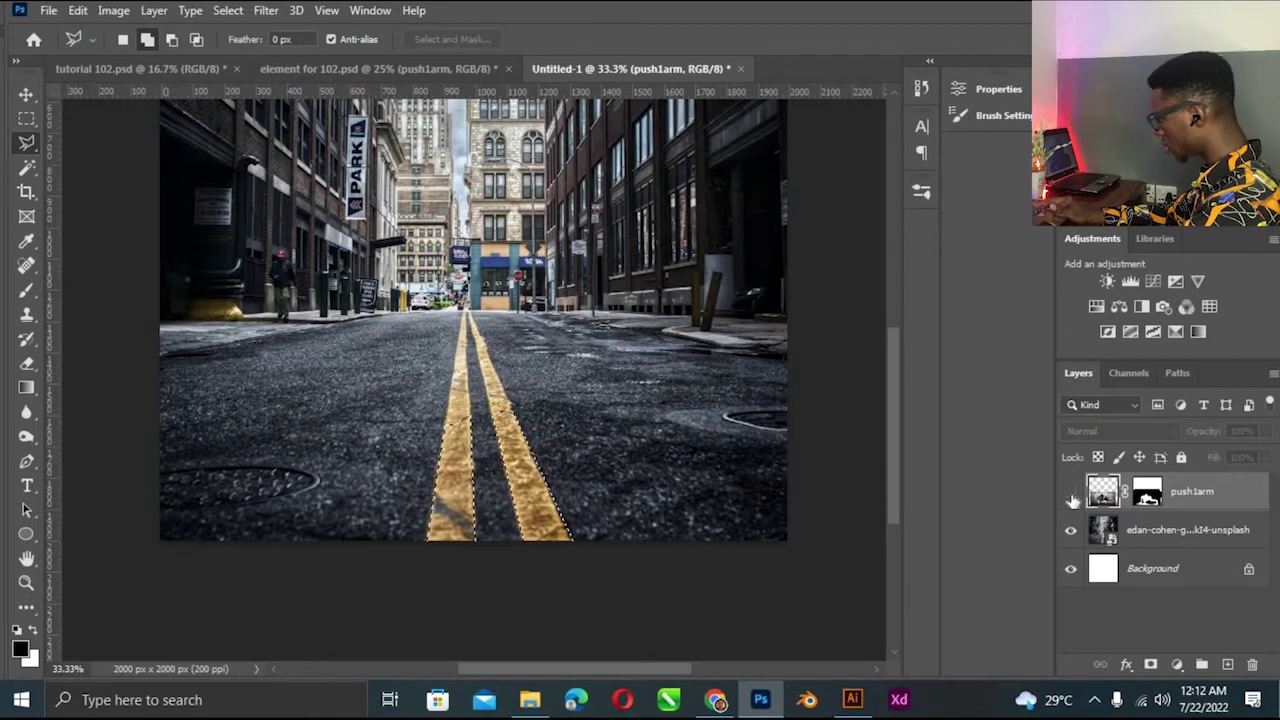
left_click(1071, 491)
left_click(1148, 491)
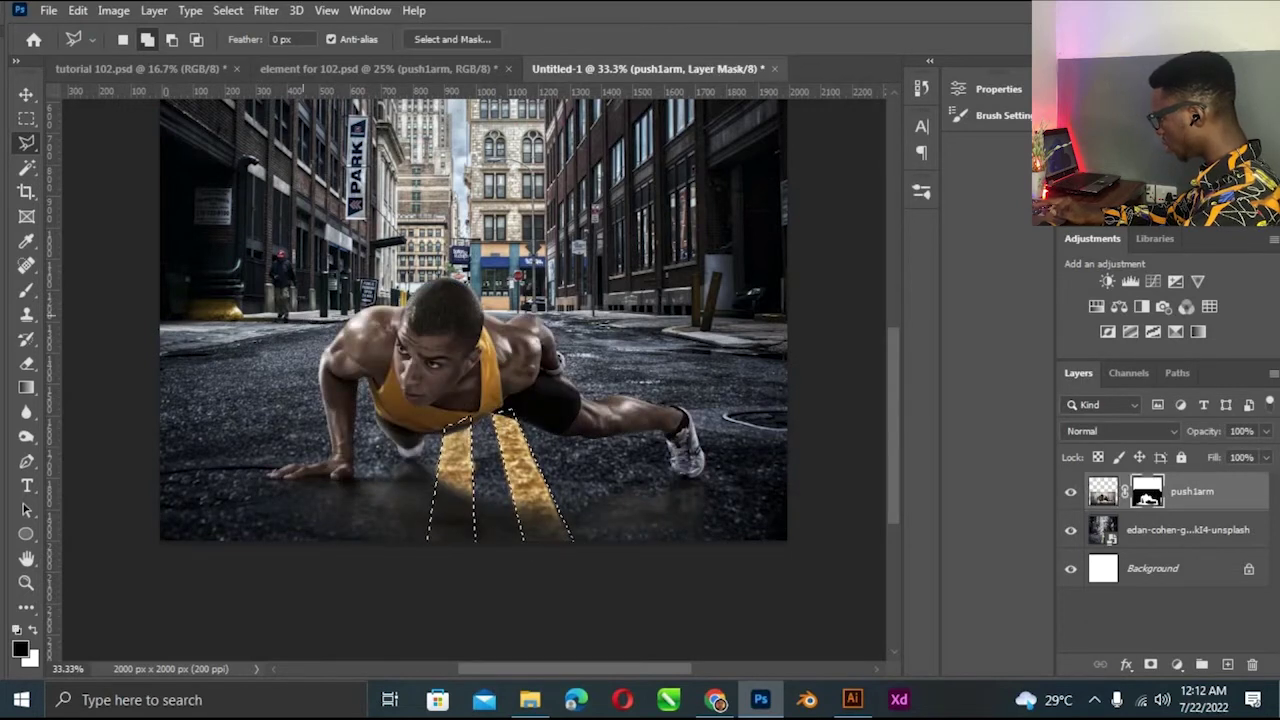
Set the Brush to 30% opacity on the push1arm mask over the stripes.
left_click(26, 289)
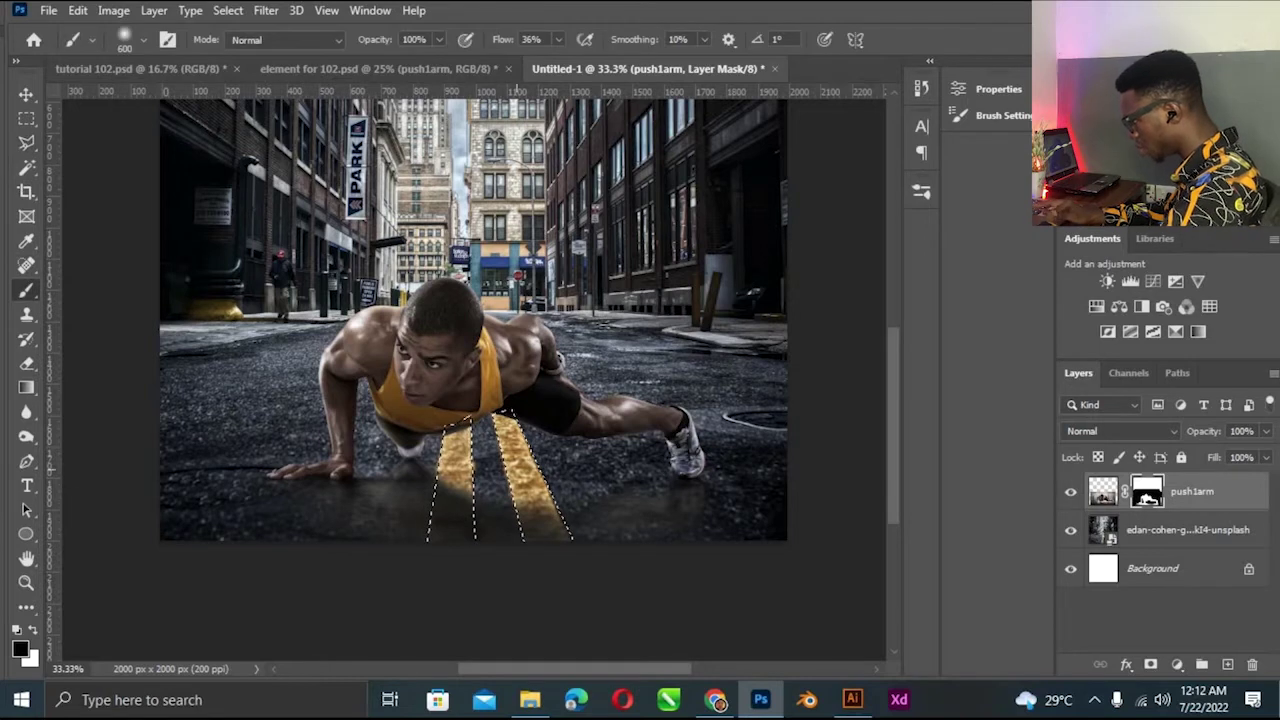
left_click_drag(438, 39, 385, 62)
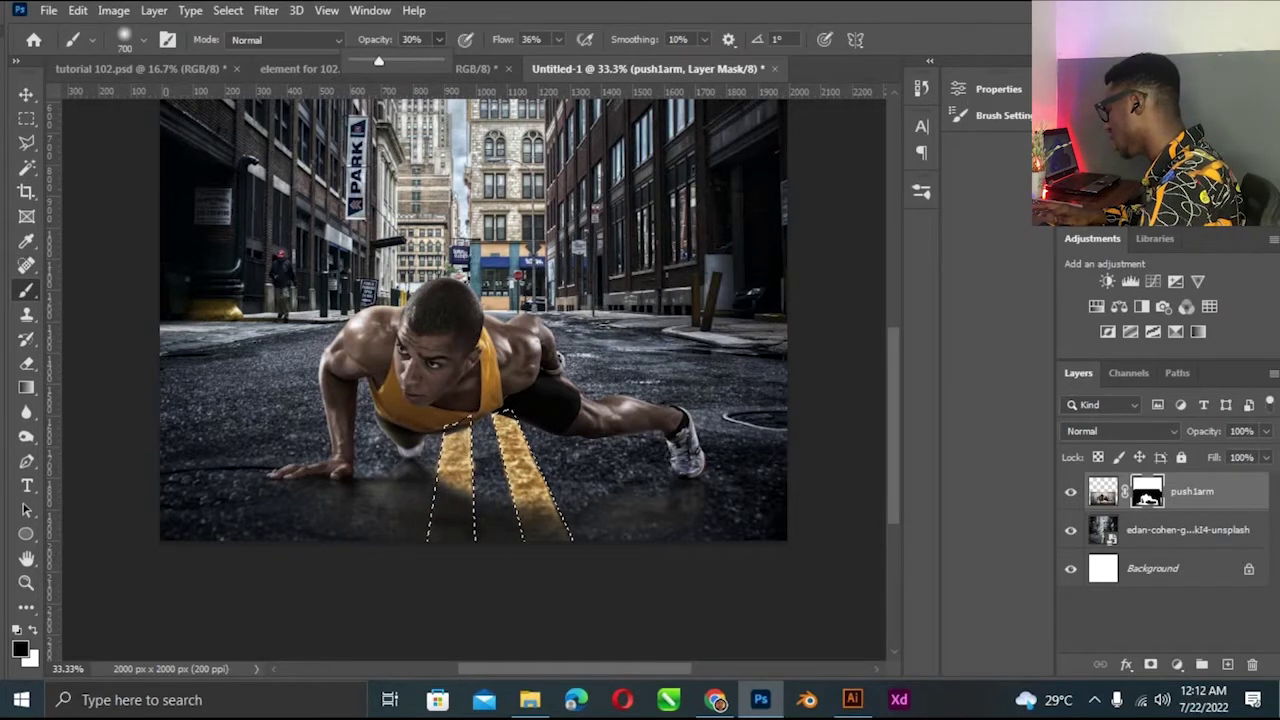
left_click_drag(378, 61, 378, 61)
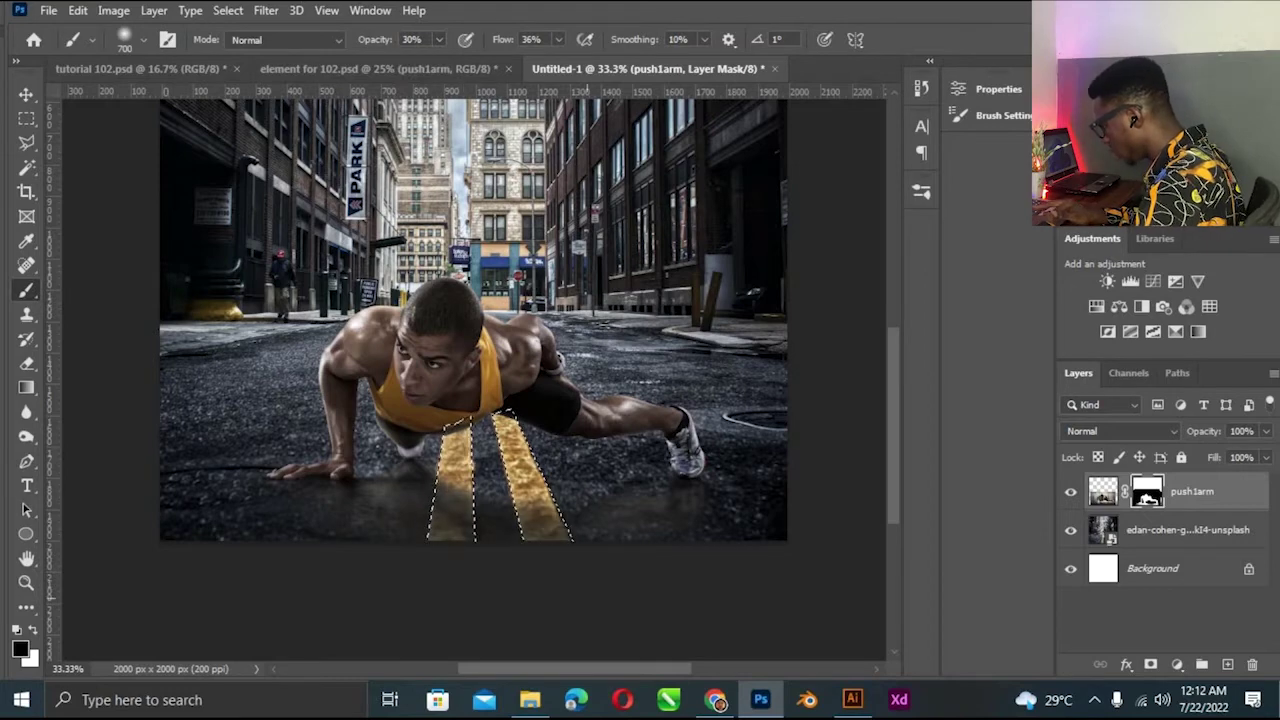
Zoom the canvas to 25% and add a new empty layer beneath the athlete layer.
left_click(22, 86)
key("ctrl+minus")
key("ctrl+minus")
key("ctrl+minus")
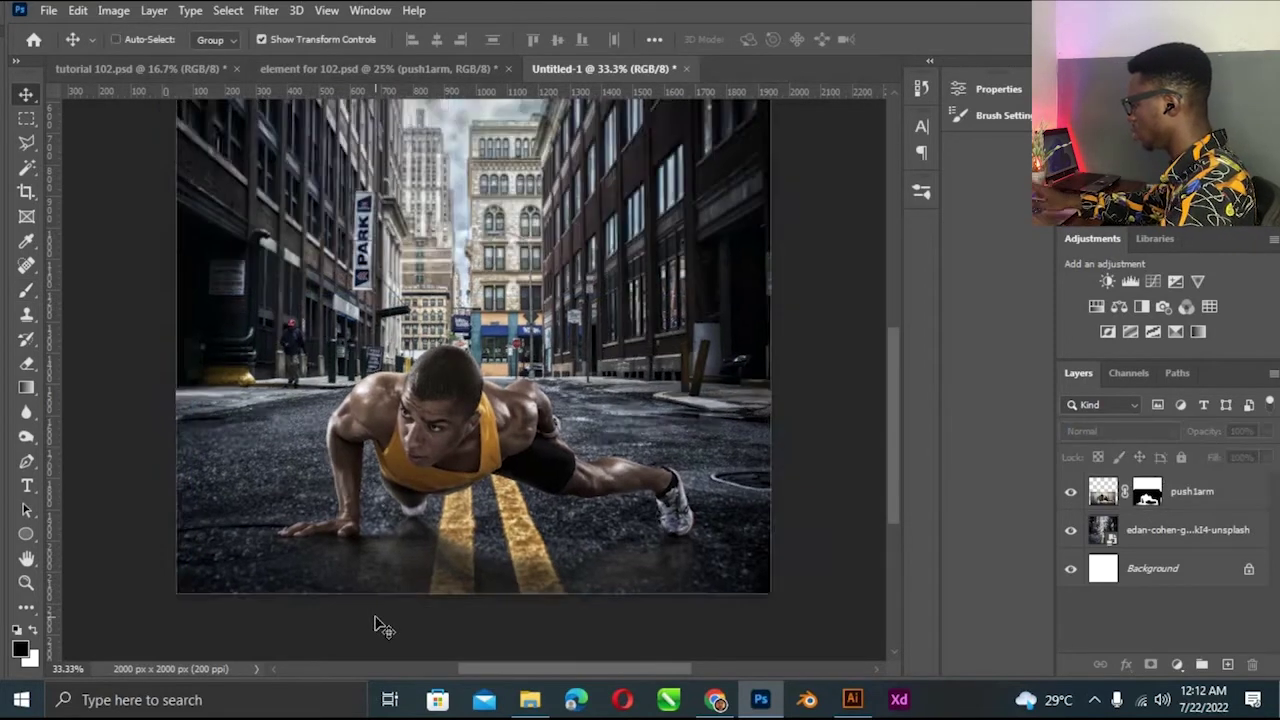
key("ctrl+plus")
key("ctrl+plus")
key("ctrl+minus")
key("ctrl+plus")
key("ctrl+minus")
key("ctrl+minus")
key("ctrl+plus")
key("ctrl+plus")
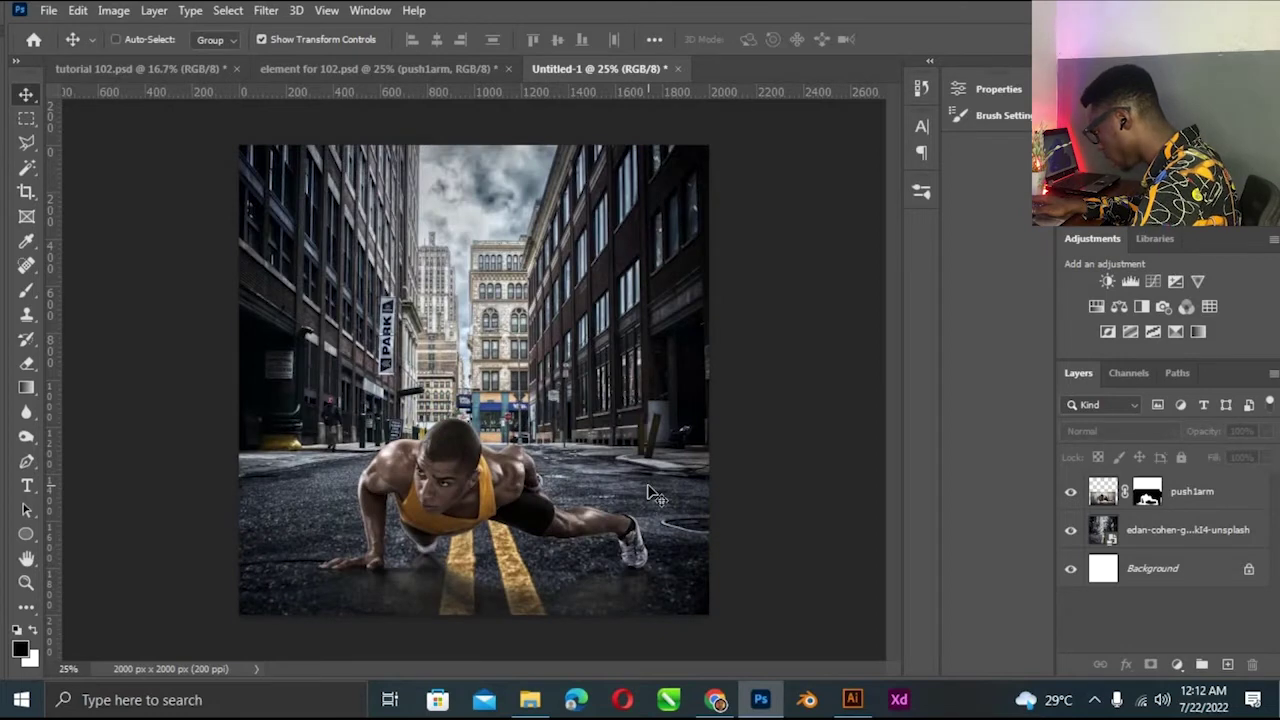
key("ctrl+plus")
key("ctrl+minus")
key("ctrl+minus")
key("ctrl+plus")
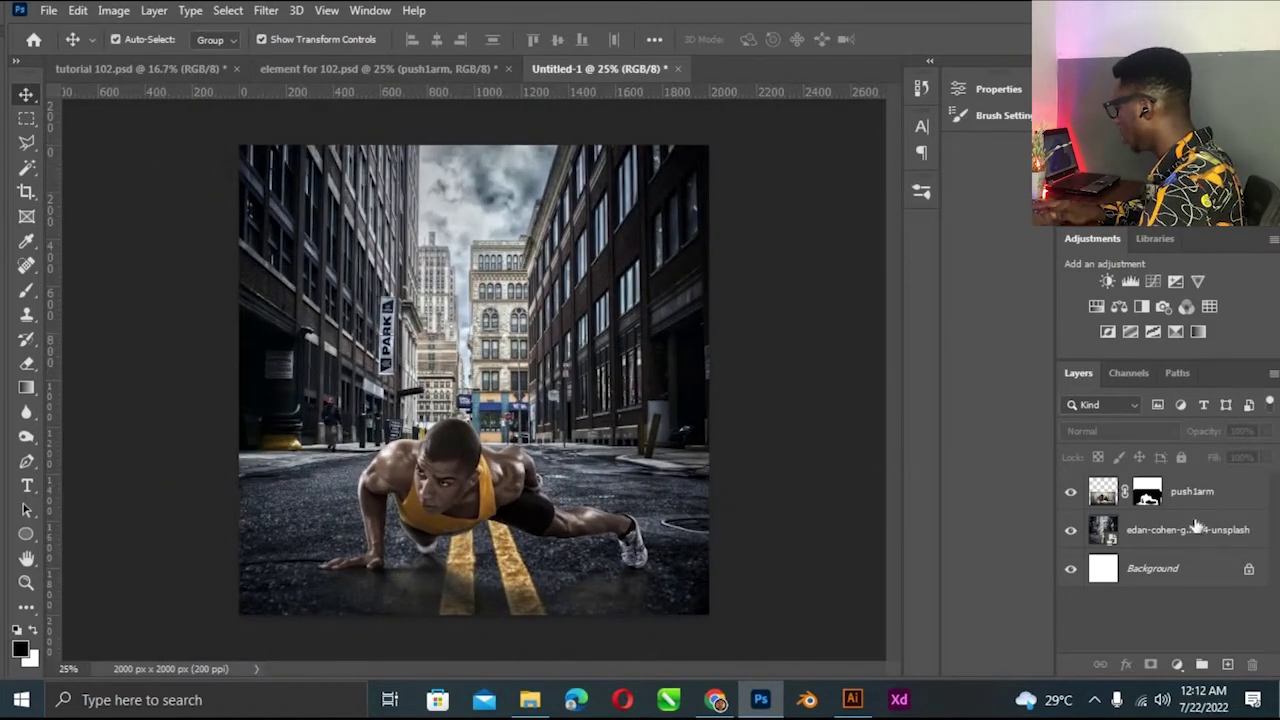
left_click(1195, 495)
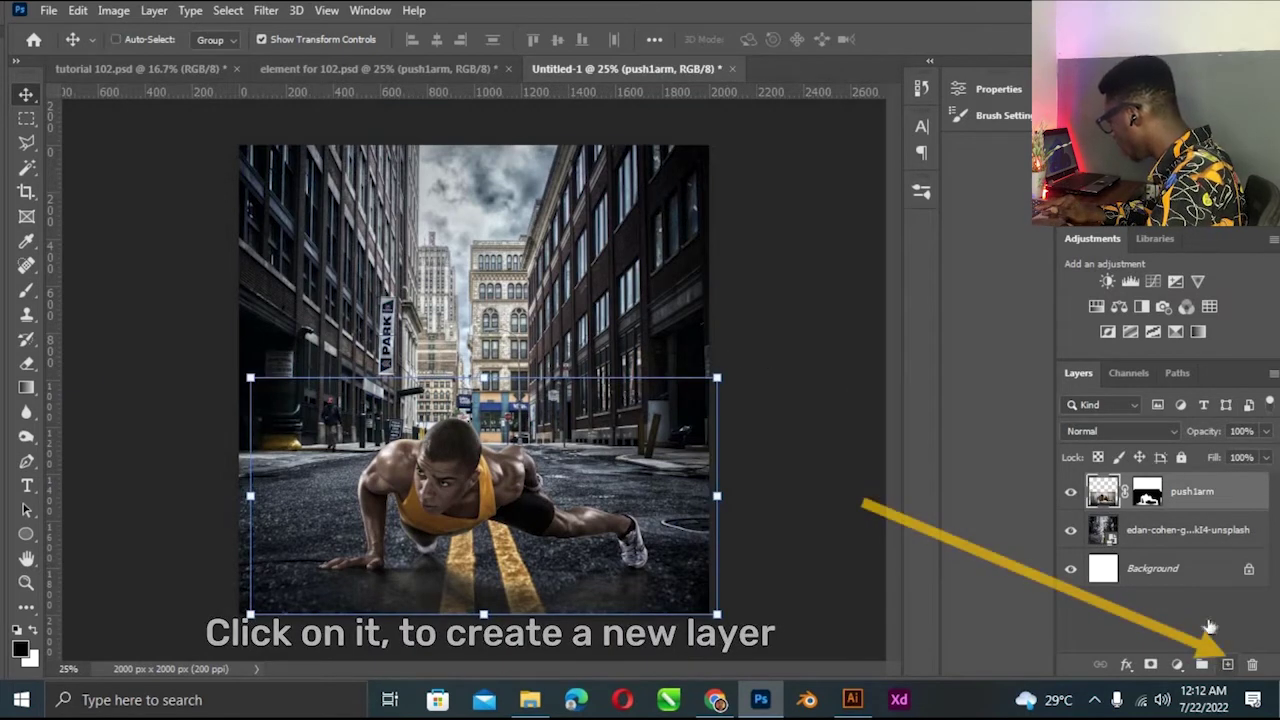
left_click(1226, 666, "ctrl")
Paint a soft white glow on Layer 1 at the horizon behind the athlete's head, brush at 85% flow.
left_click(34, 628)
left_click(26, 290)
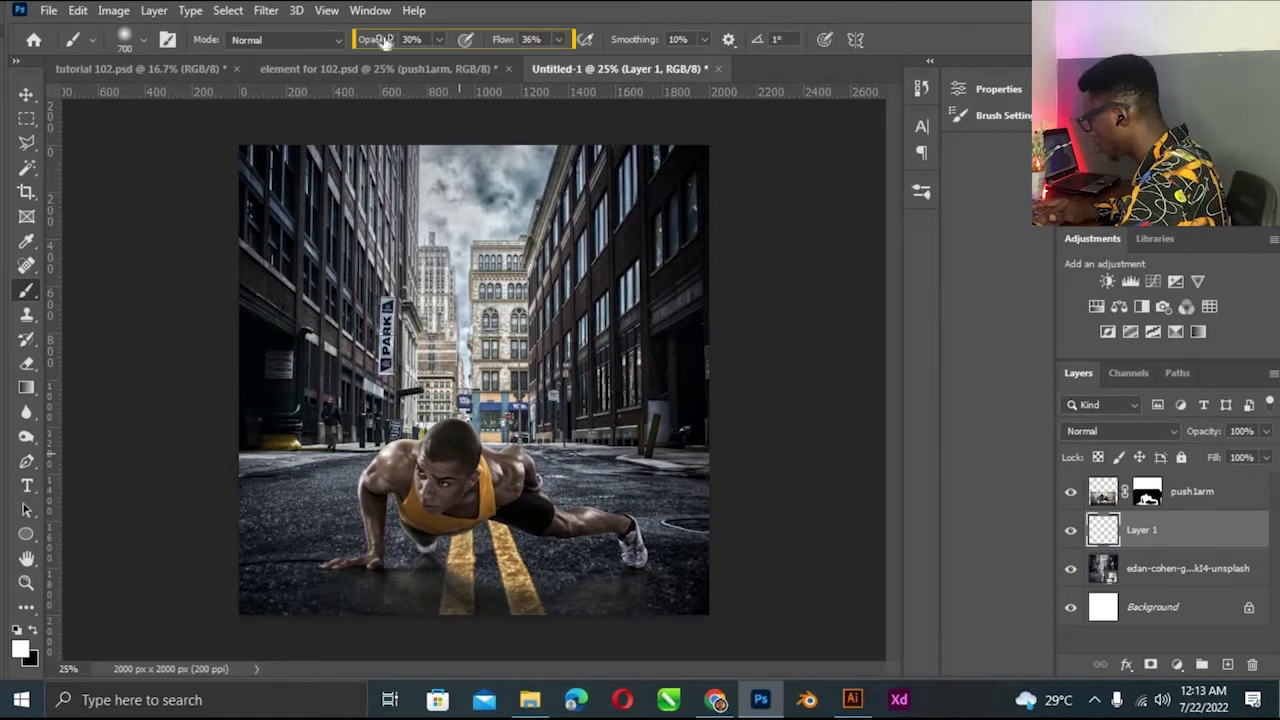
left_click(558, 40)
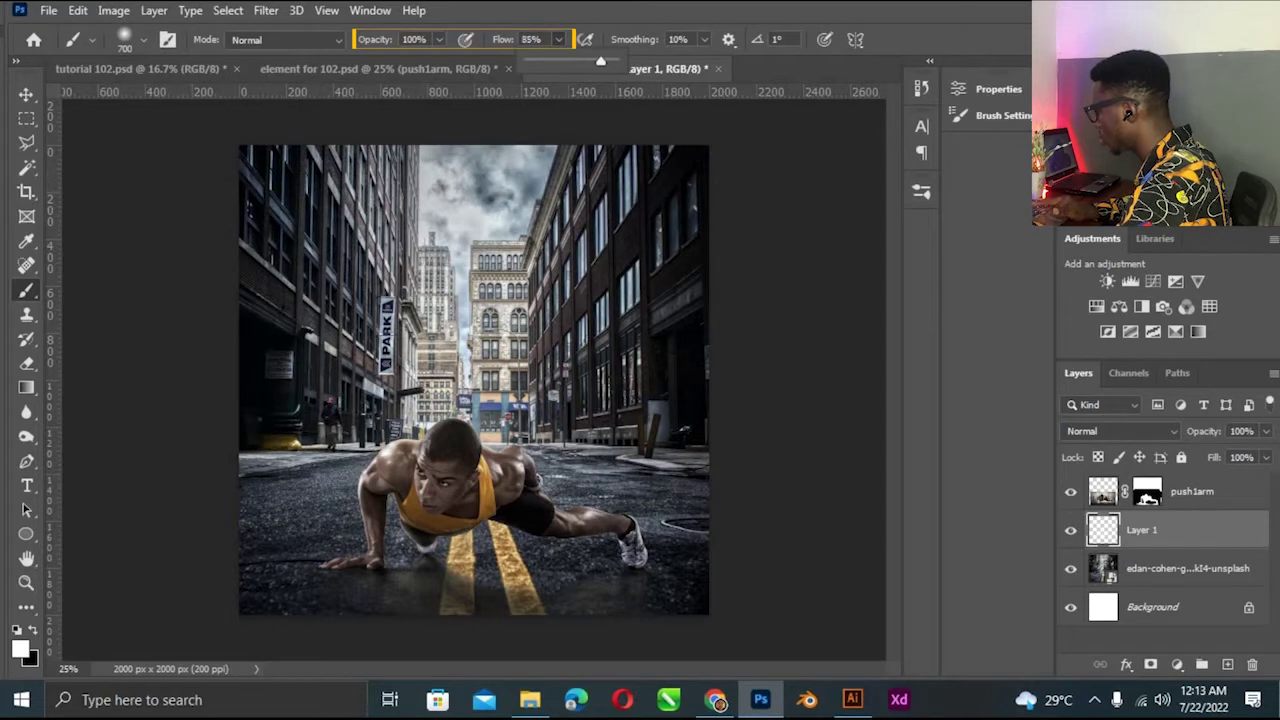
key("bracketleft")
key("bracketleft")
left_click(466, 430)
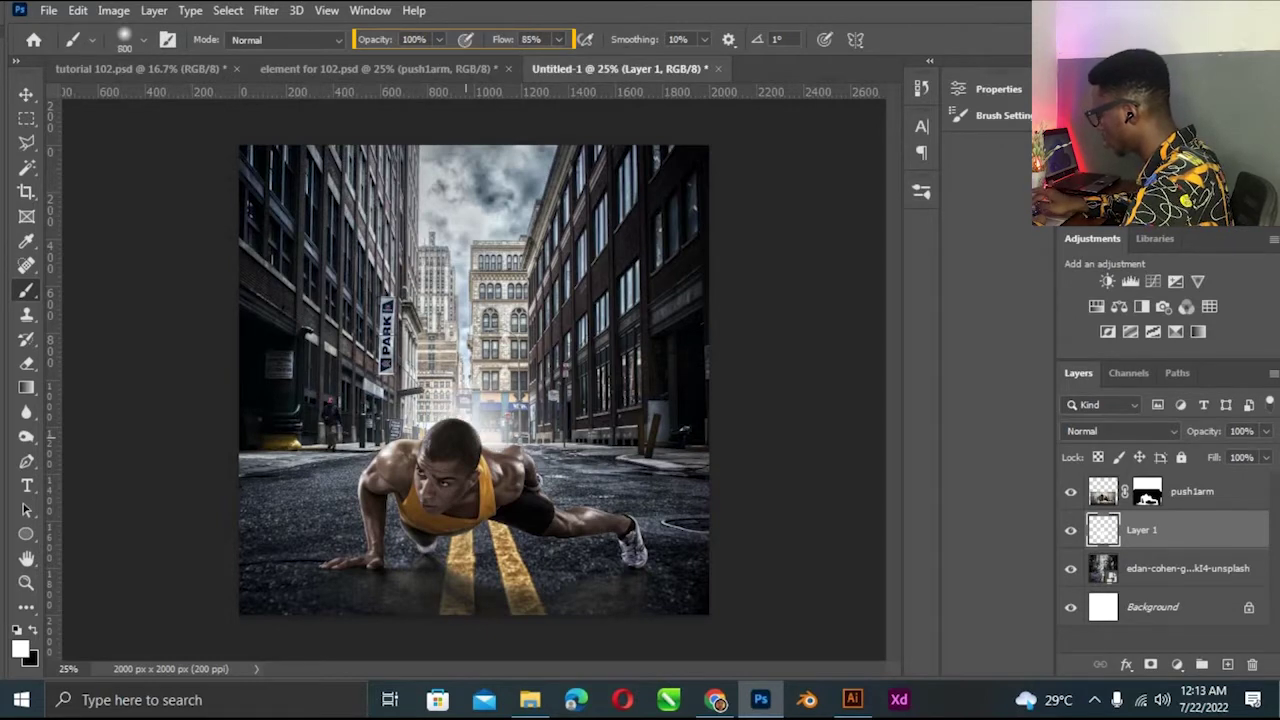
left_click(460, 425)
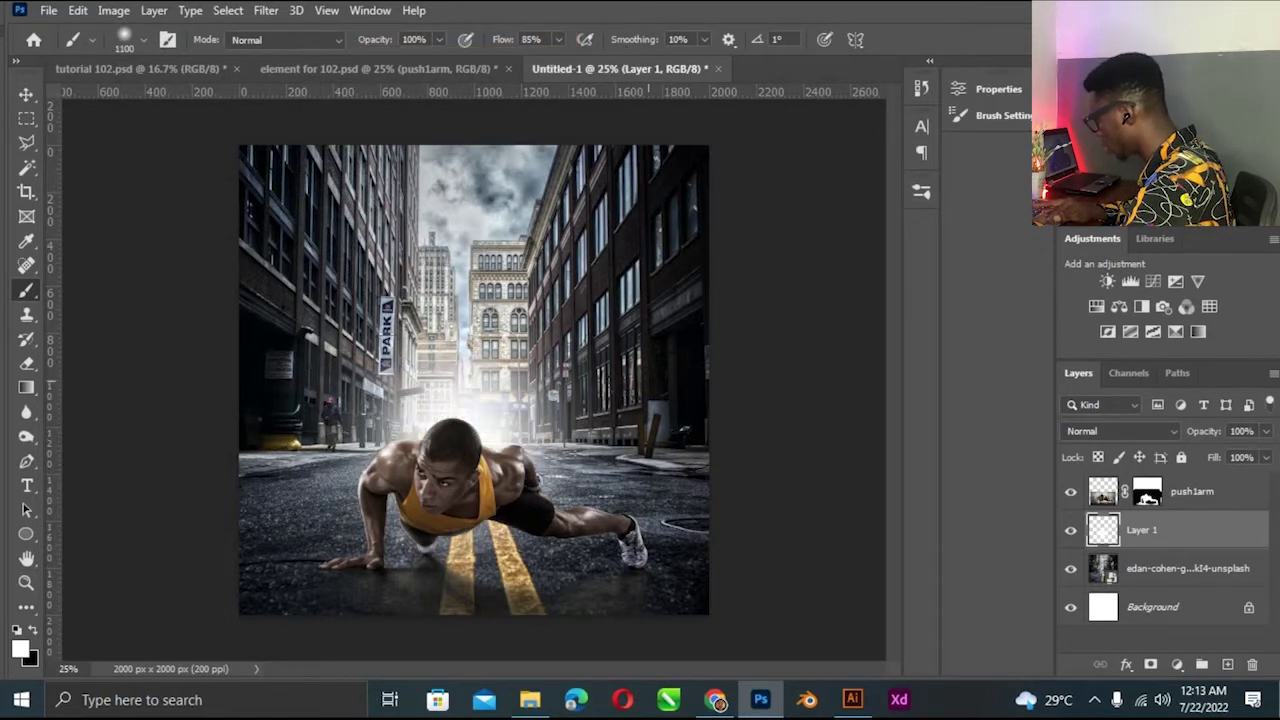
Rescale the glow slightly with Free Transform, commit it, and nudge it right.
left_click(27, 94)
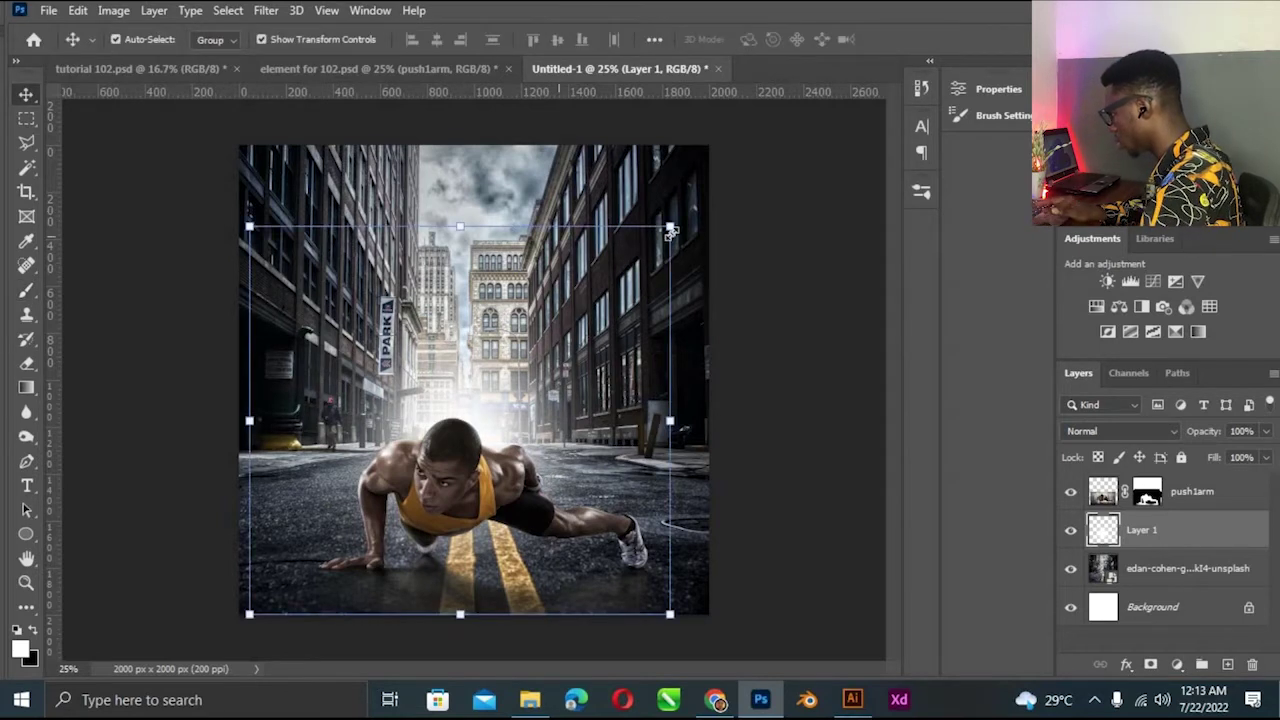
left_click_drag(669, 232, 663, 240)
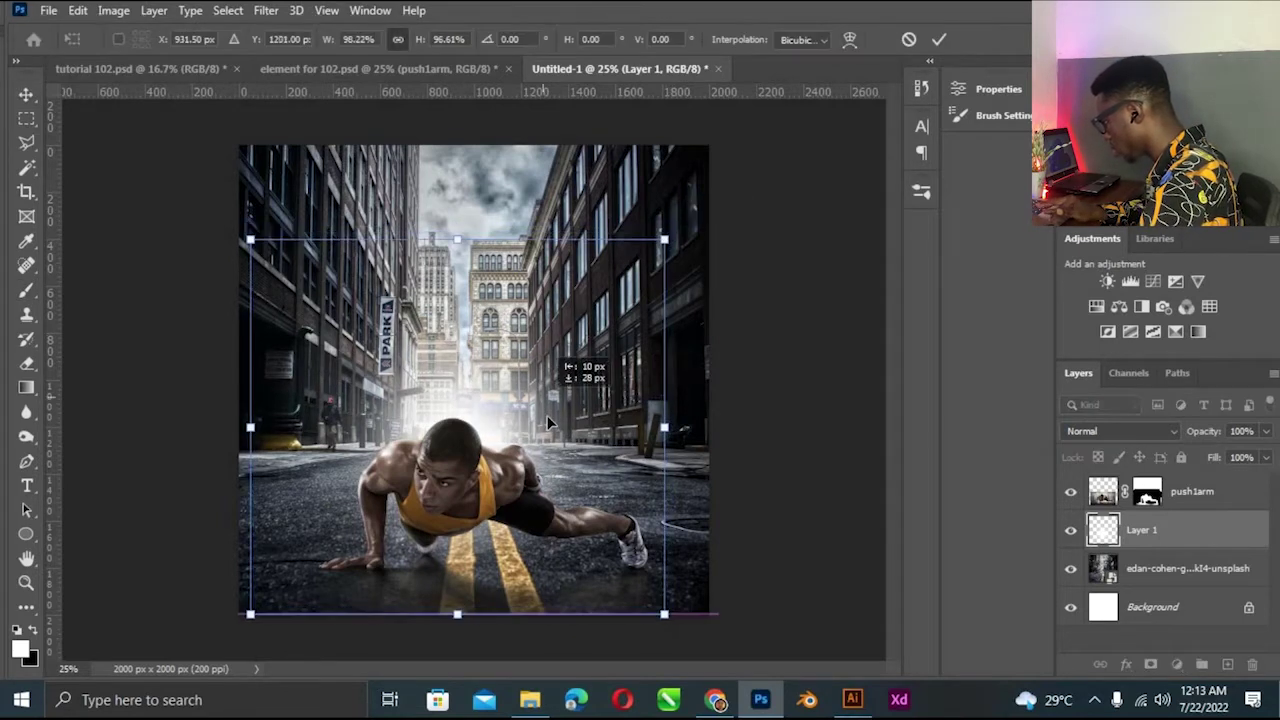
left_click_drag(547, 415, 547, 428)
left_click_drag(678, 244, 682, 242)
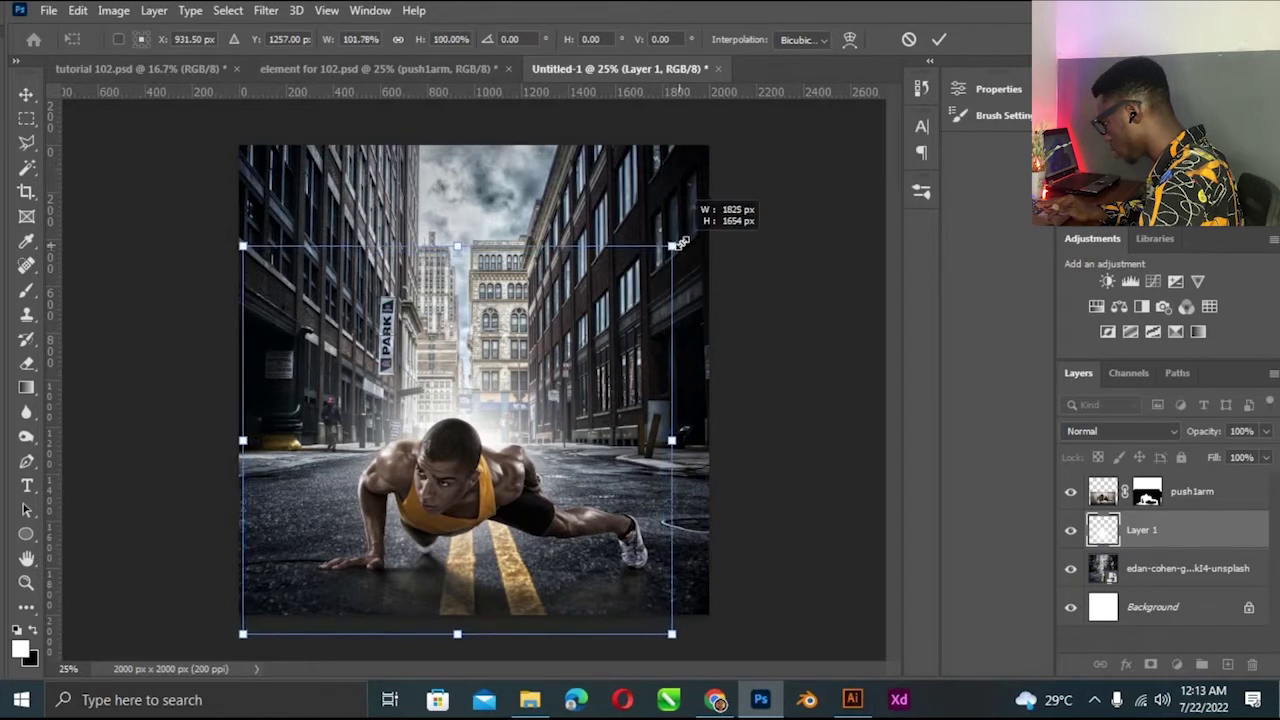
key("Return")
key("shift+Right")
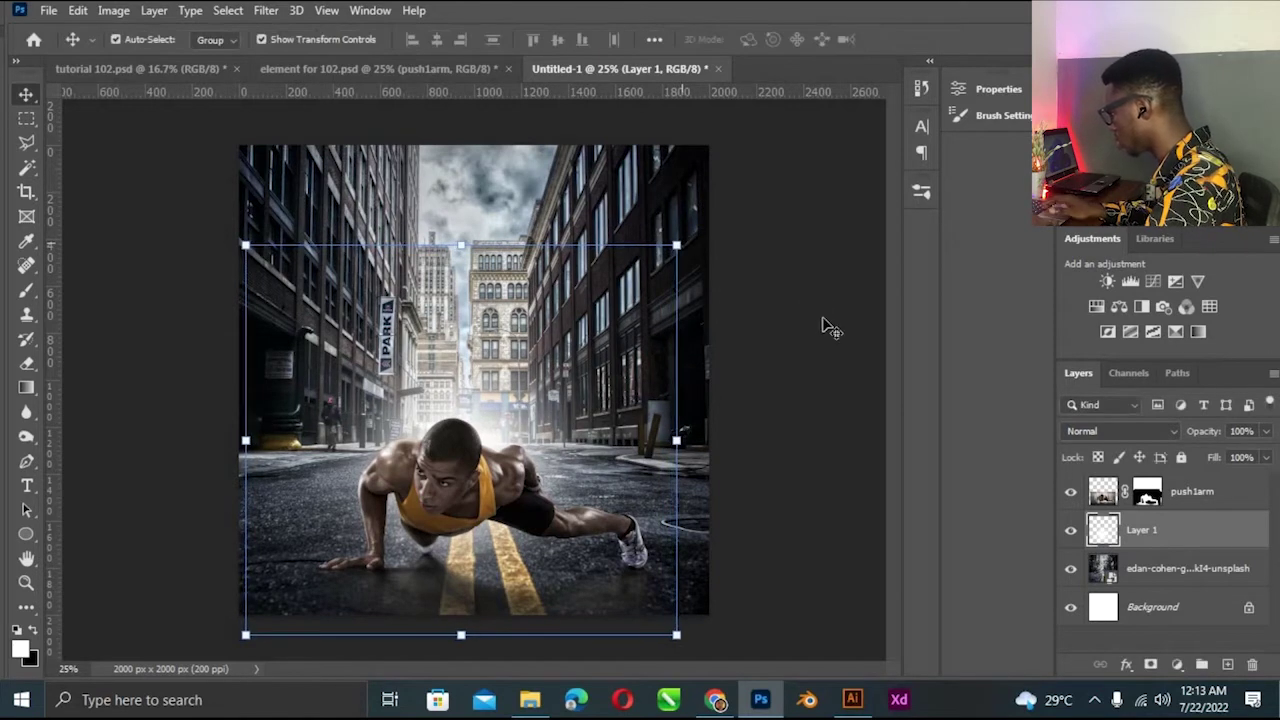
left_click(1160, 570)
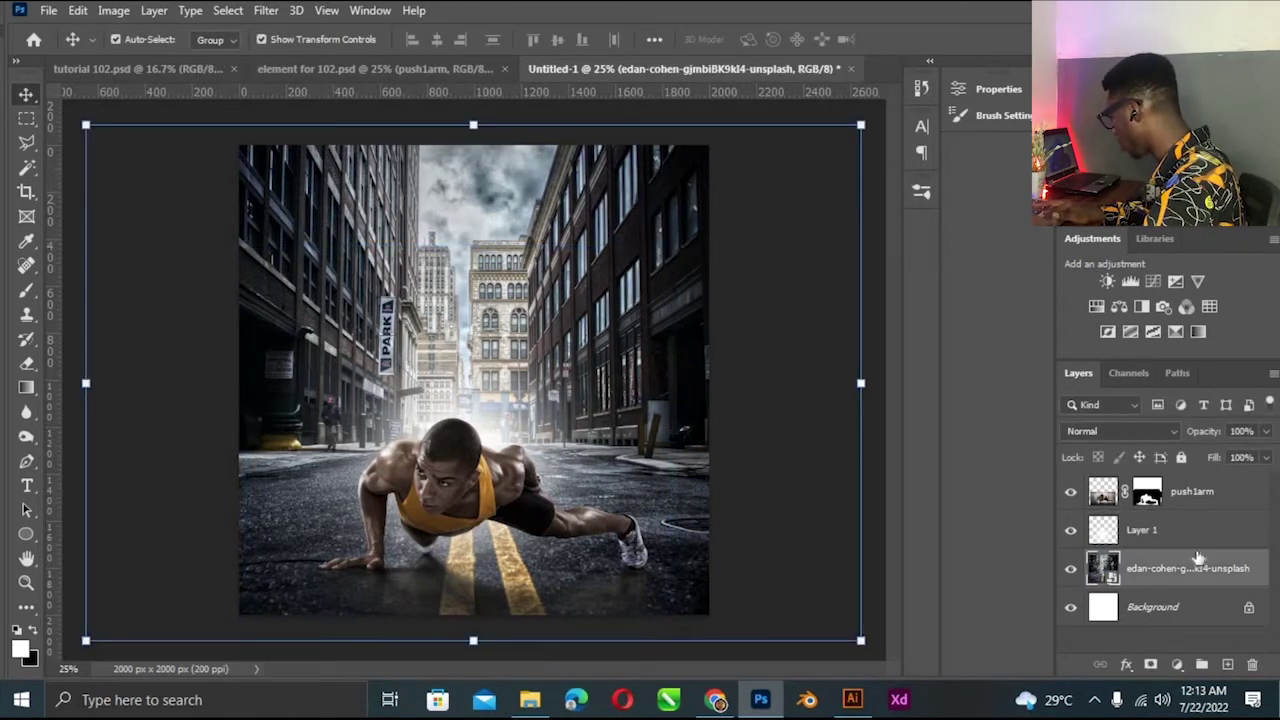
left_click(1197, 550)
On a new empty layer, select the sky gap between the buildings with the Polygonal Lasso.
left_click(1227, 664, "ctrl")
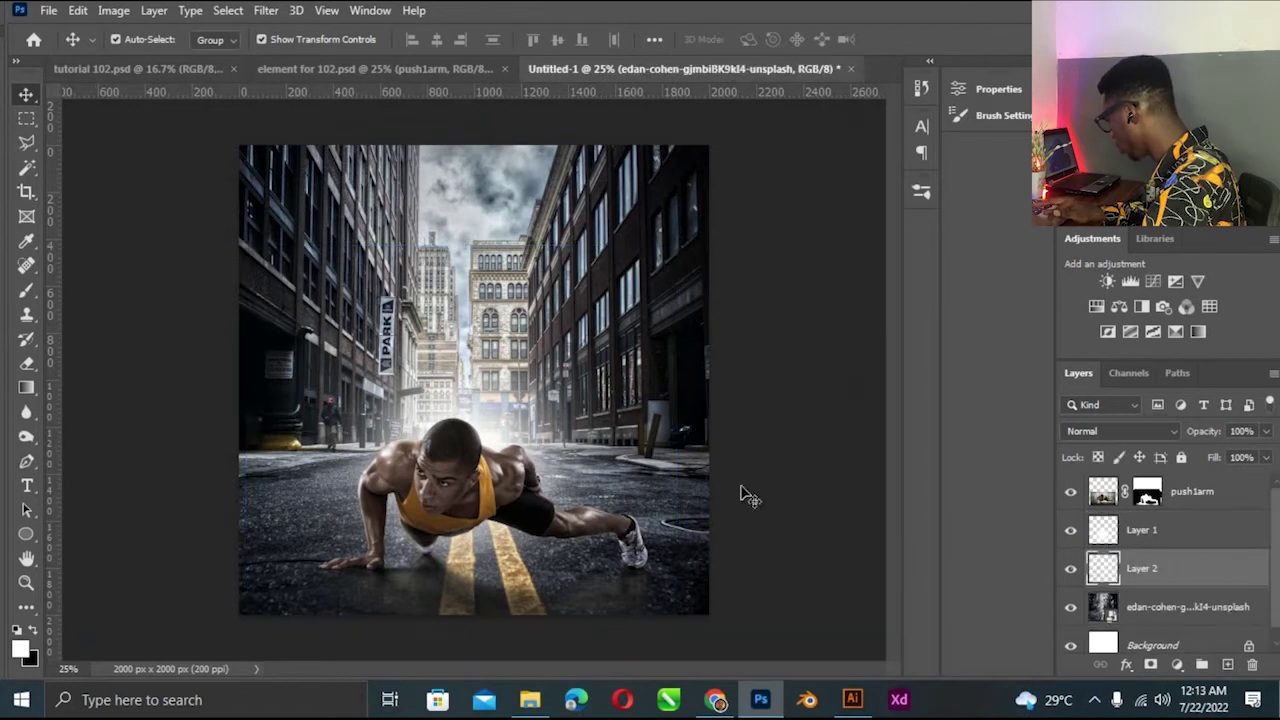
left_click(26, 142)
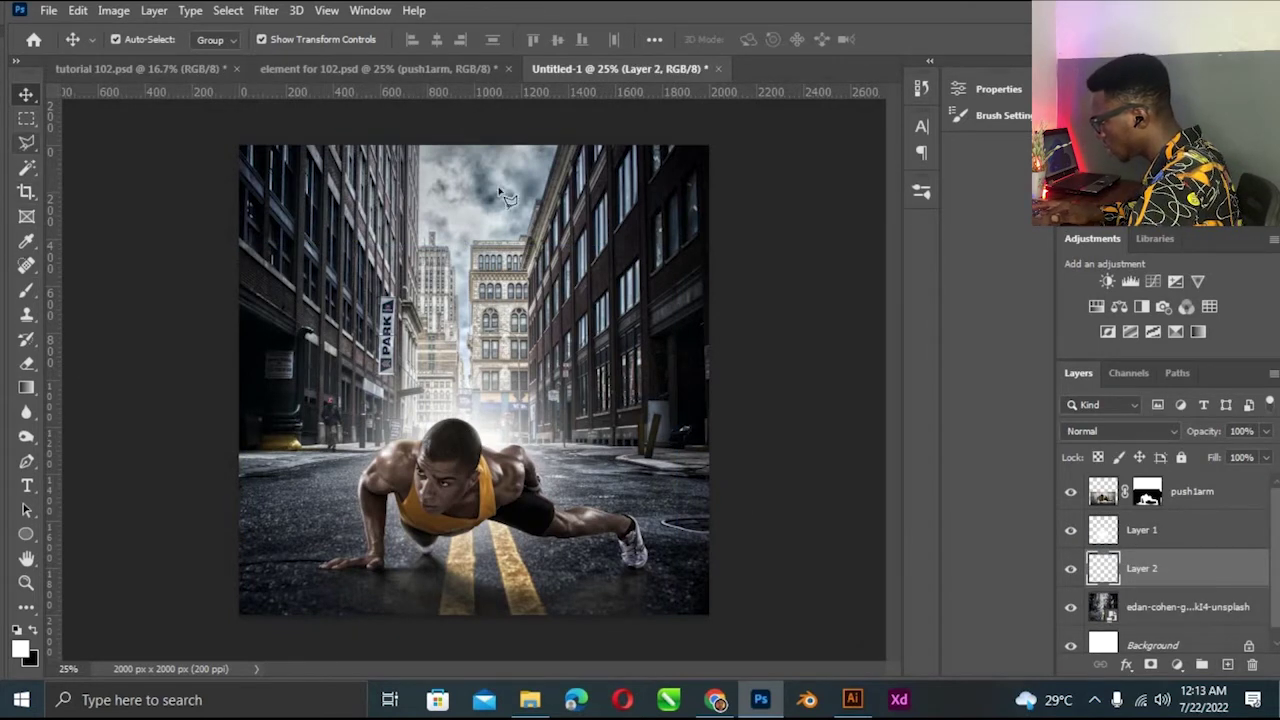
left_click(419, 120)
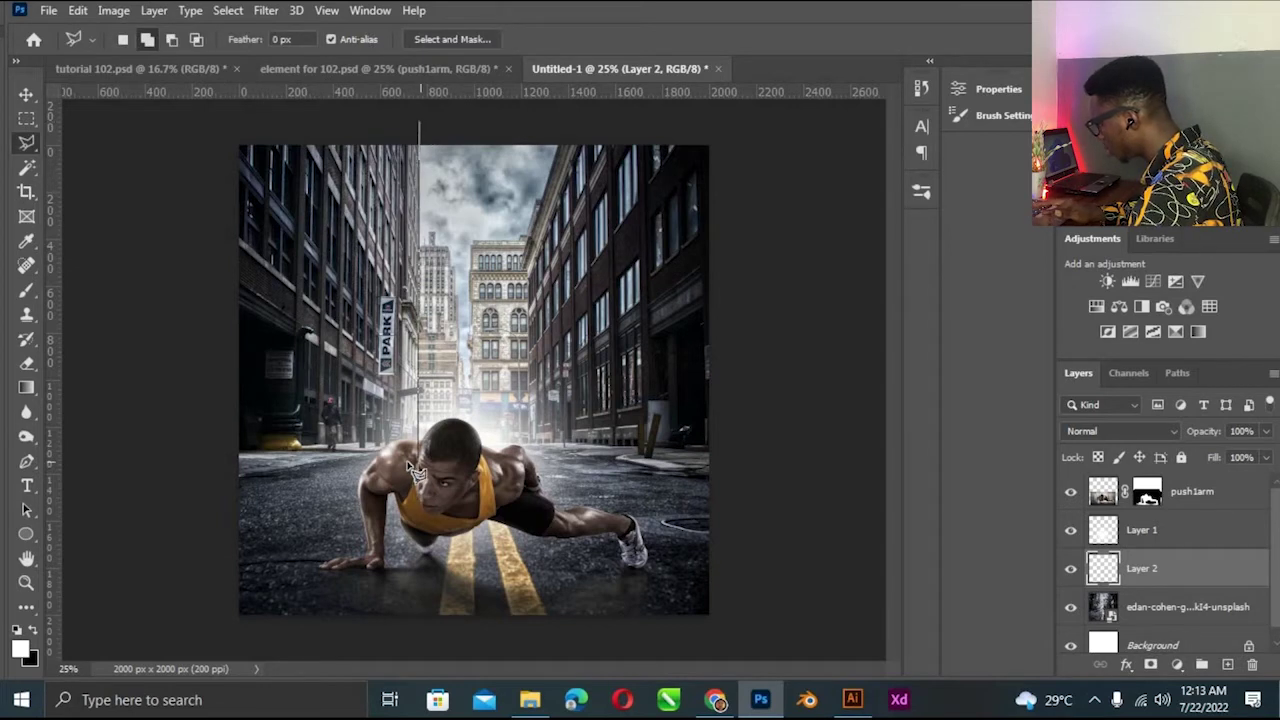
left_click(414, 455)
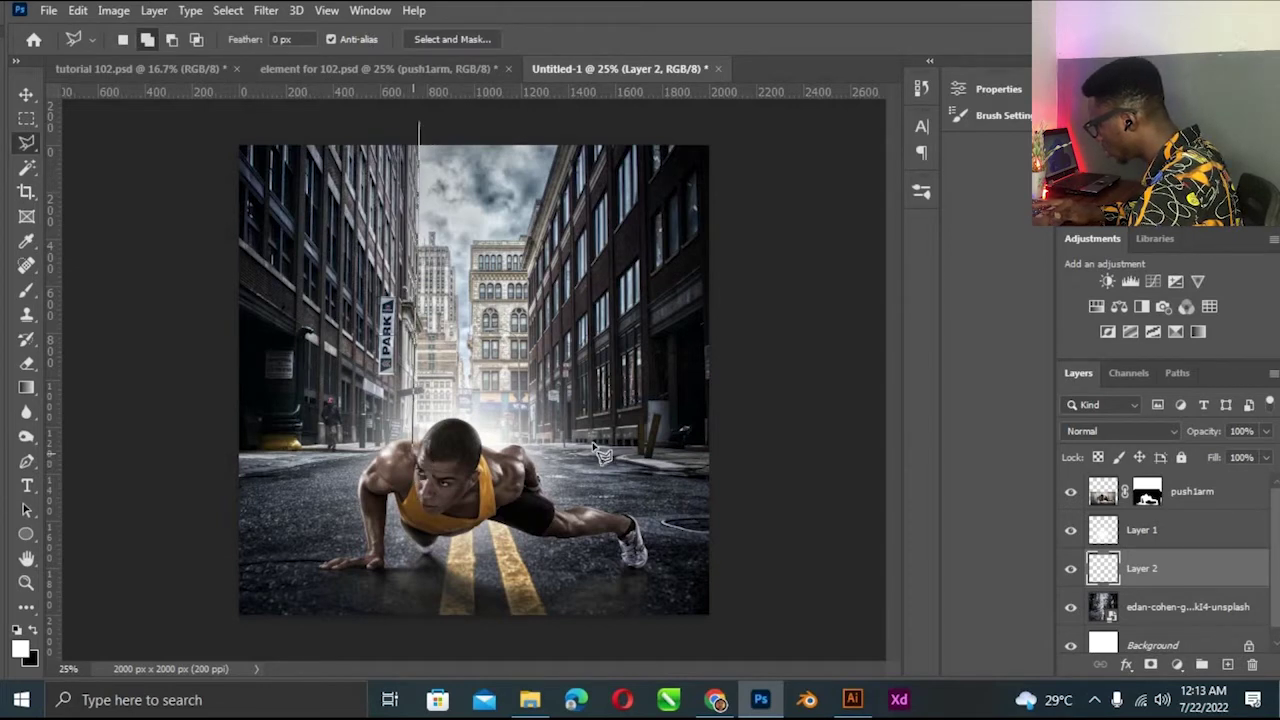
left_click(532, 448)
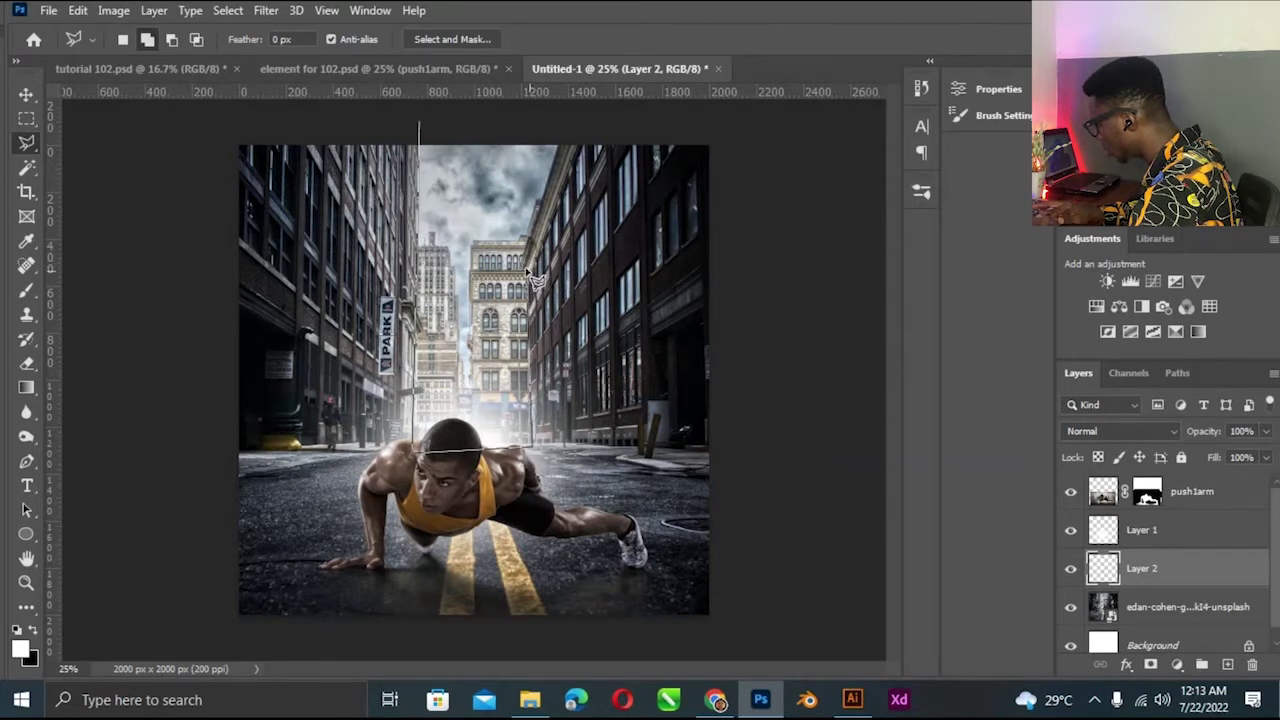
left_click(563, 133)
double_click(478, 143)
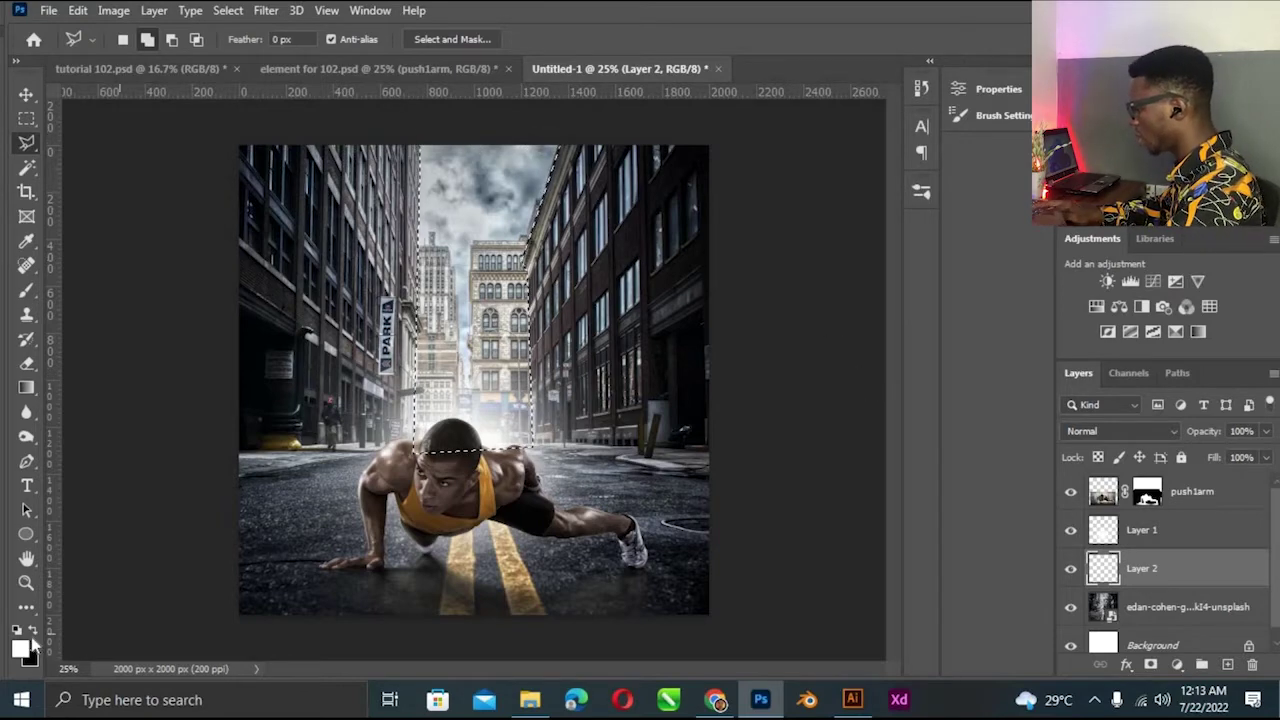
Fill the sky selection with bright blue #29a7ff.
key("F6")
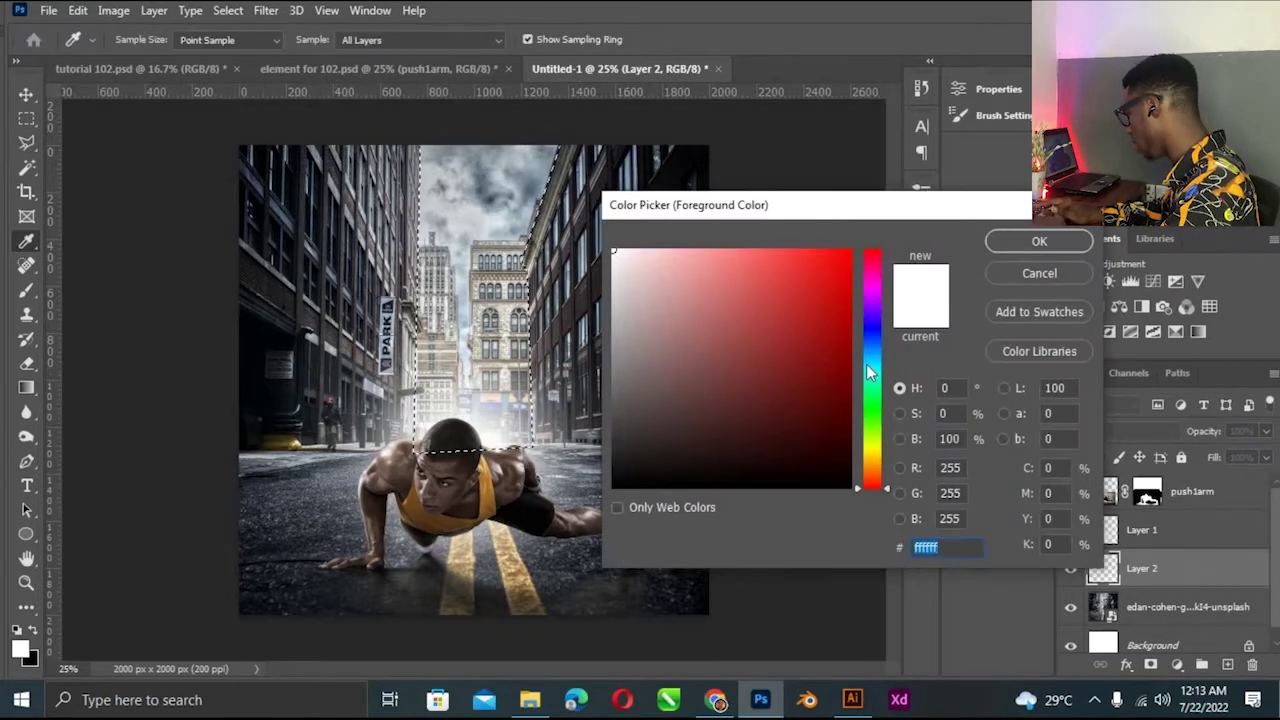
left_click(872, 364)
left_click_drag(829, 297, 754, 250)
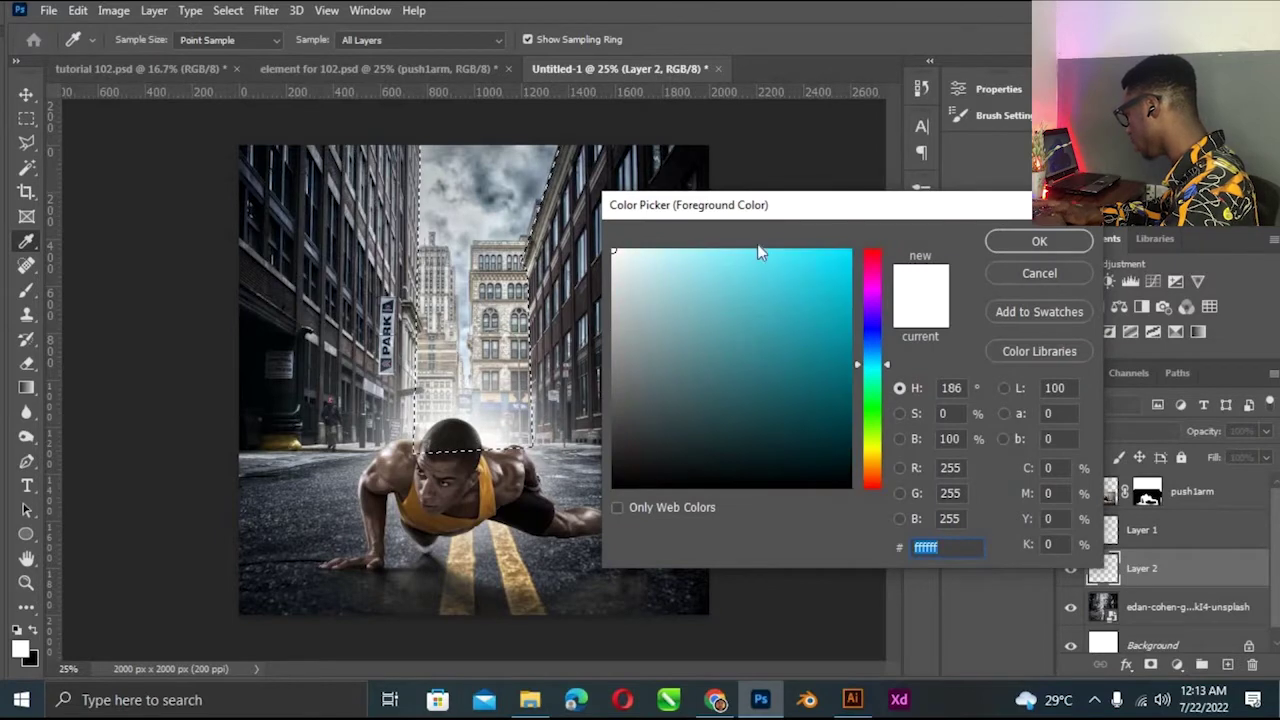
left_click(872, 352)
left_click(814, 253)
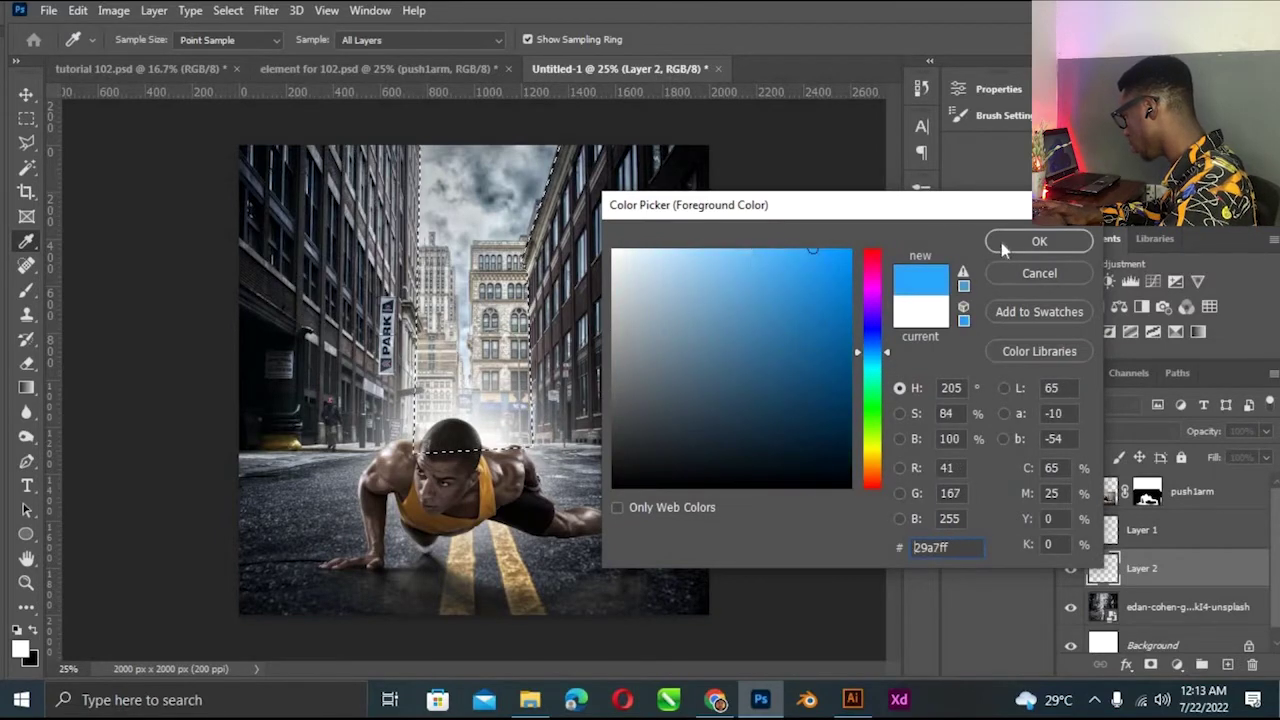
key("Return")
key("alt+BackSpace")
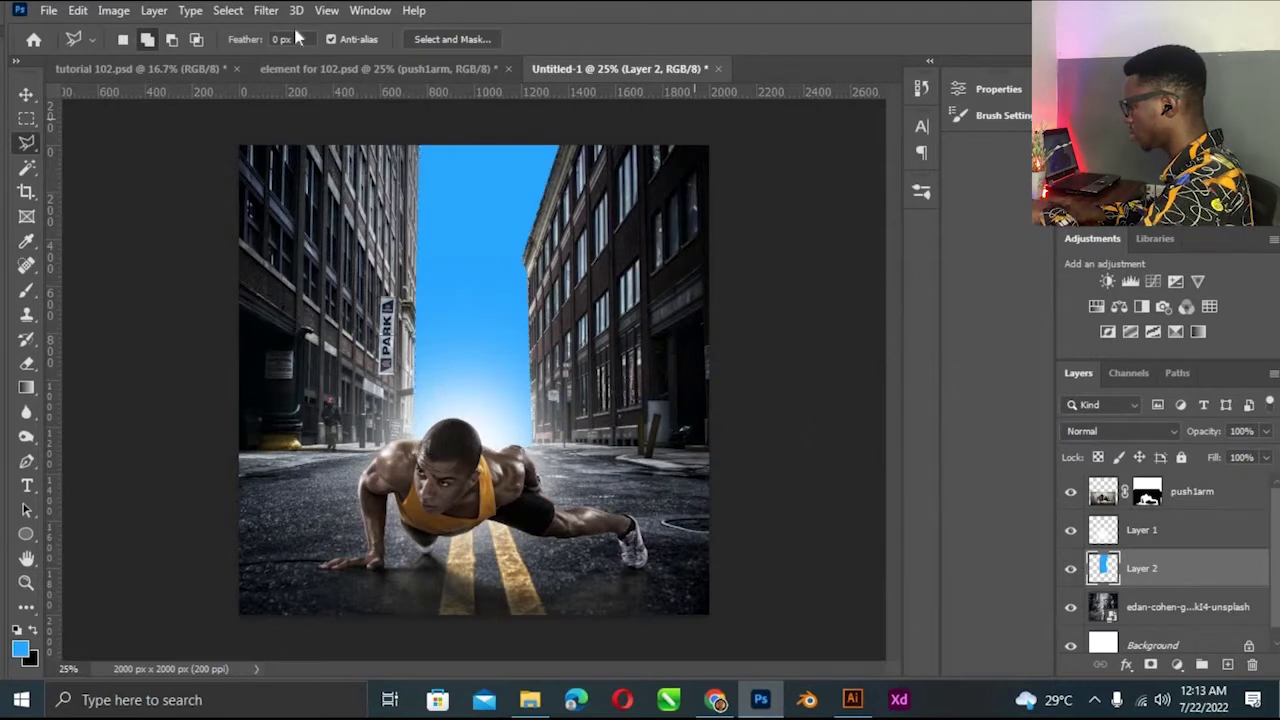
Gaussian-blur the blue sky at 47 px and set Layer 2 to Color Dodge.
left_click(266, 10)
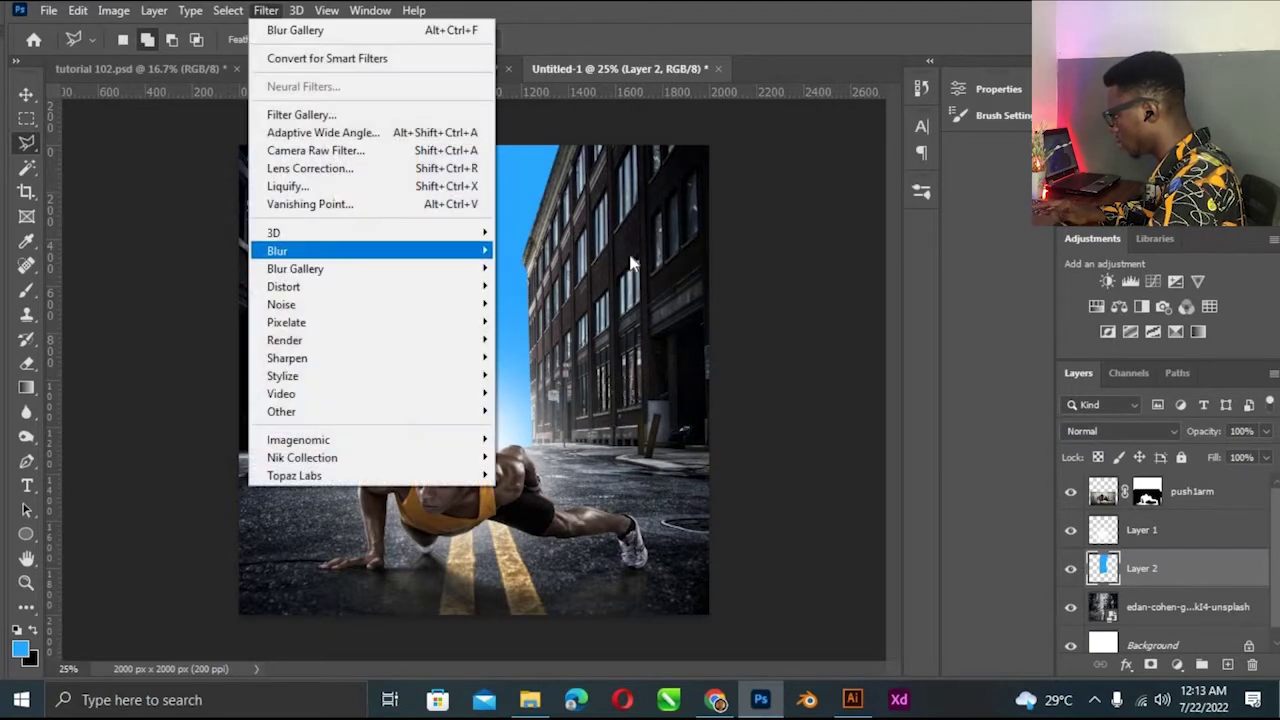
mouse_move(370, 250)
left_click(535, 326)
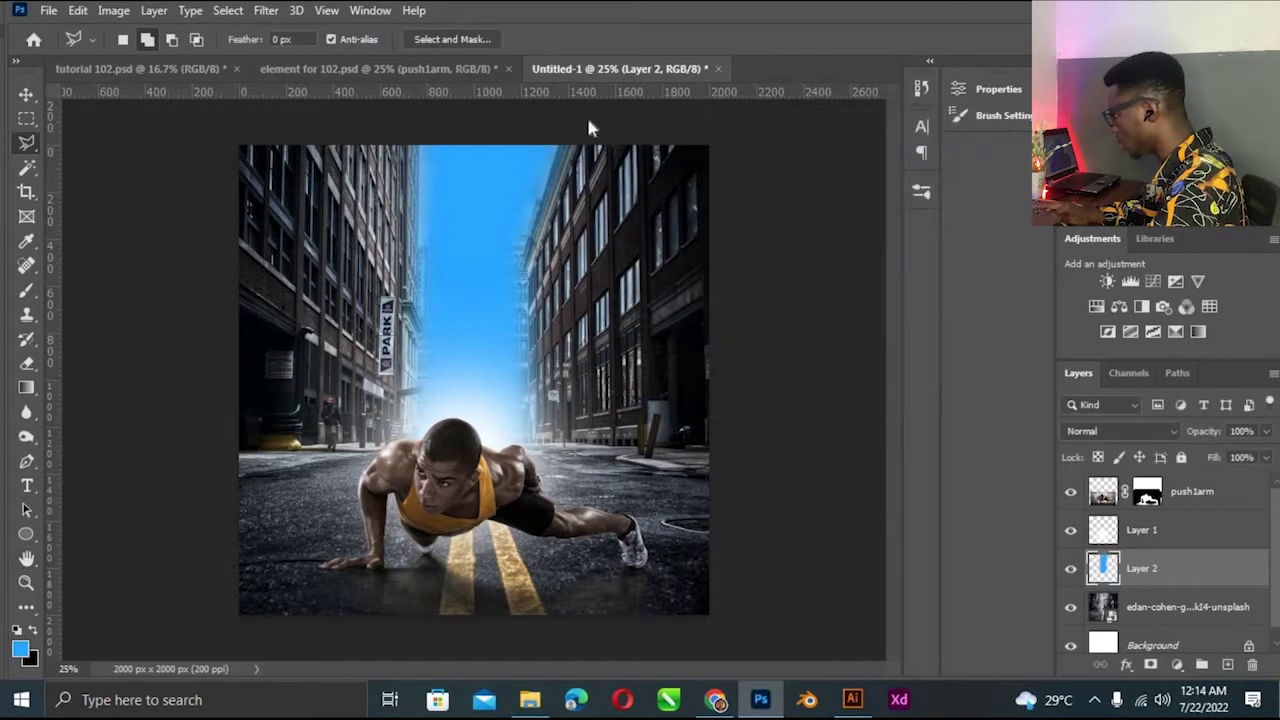
key("v")
left_click(1115, 431)
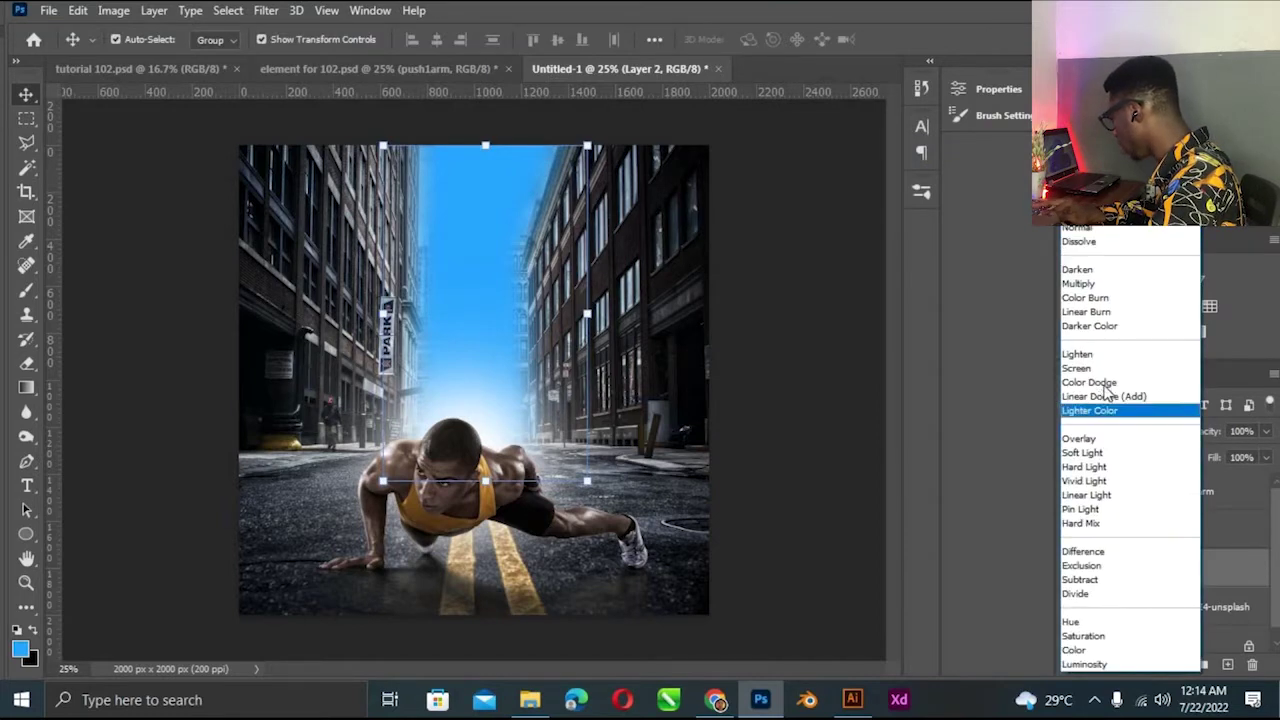
left_click(1095, 383)
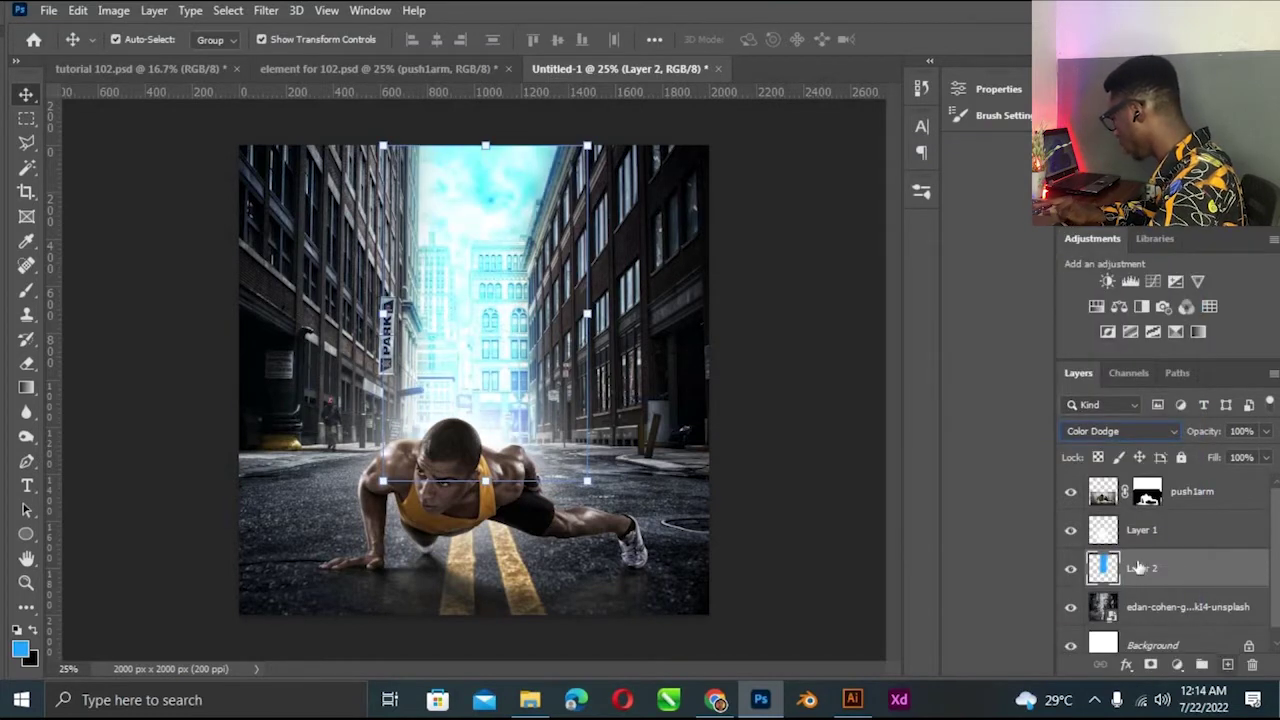
key("ctrl+shift+alt+n")
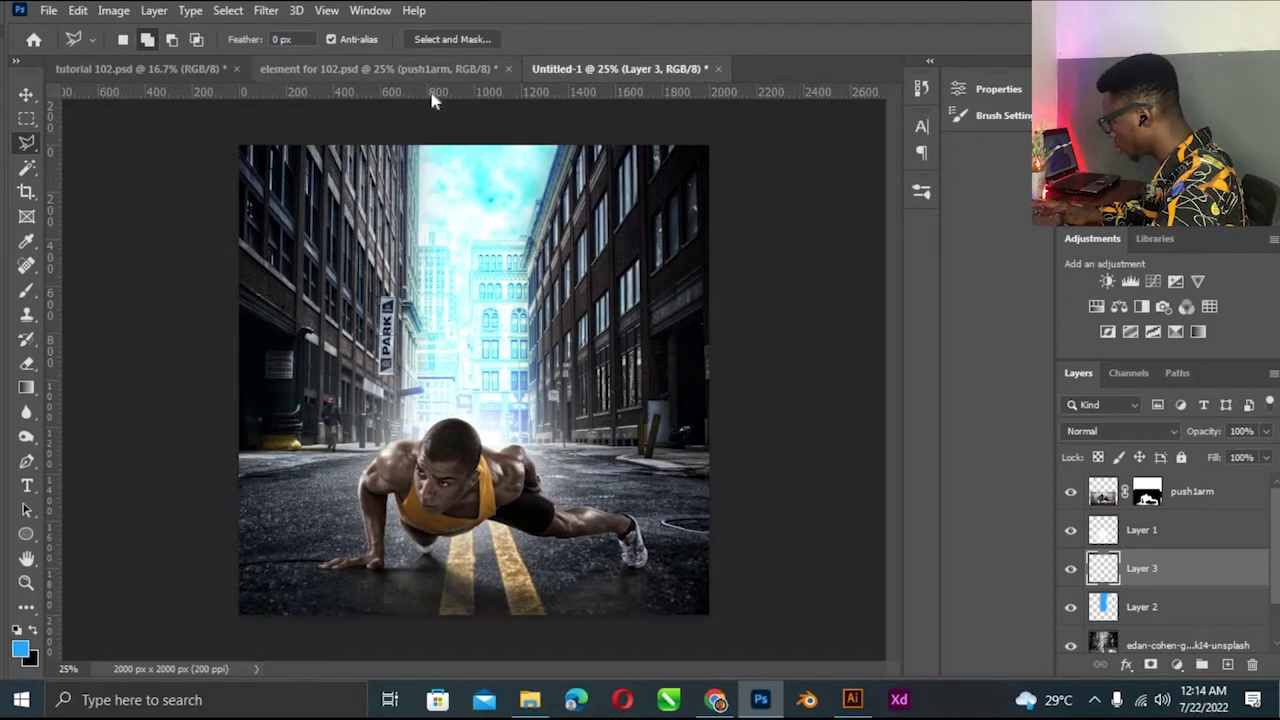
On Layer 3, outline the sky strip between the buildings as a polygonal selection.
left_click(416, 440)
left_click(586, 426)
key("BackSpace")
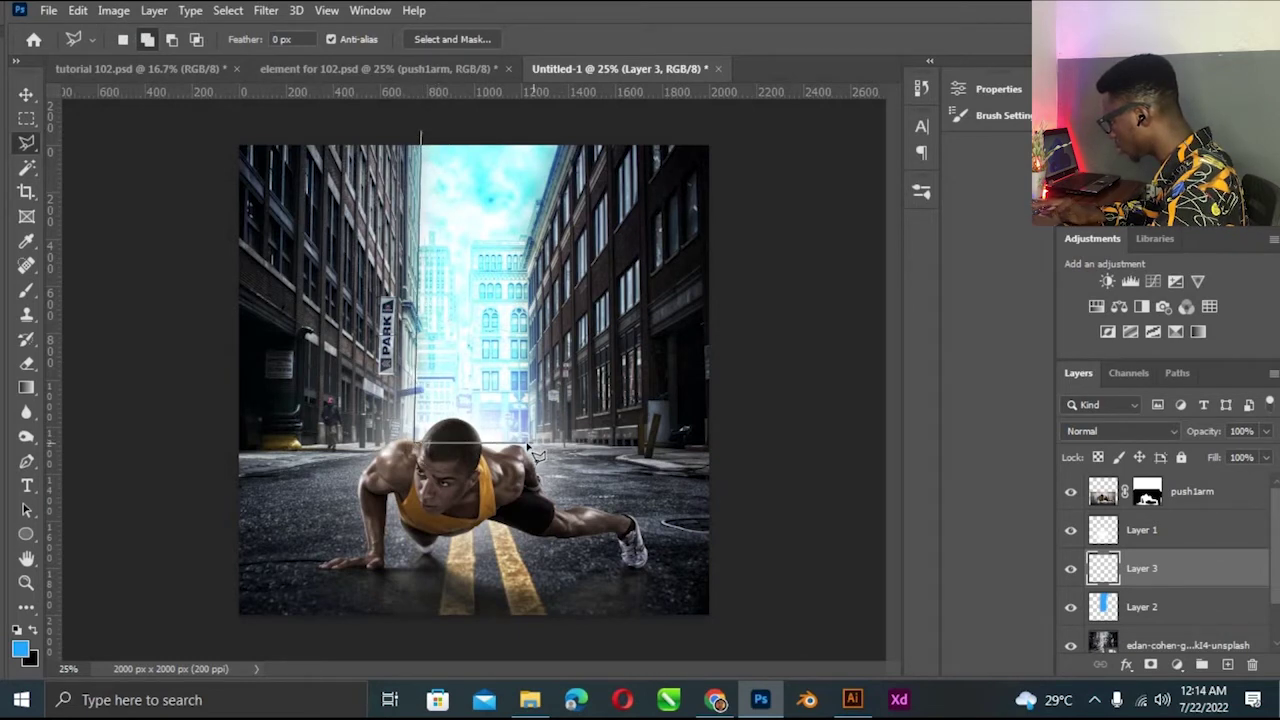
key("BackSpace")
key("BackSpace")
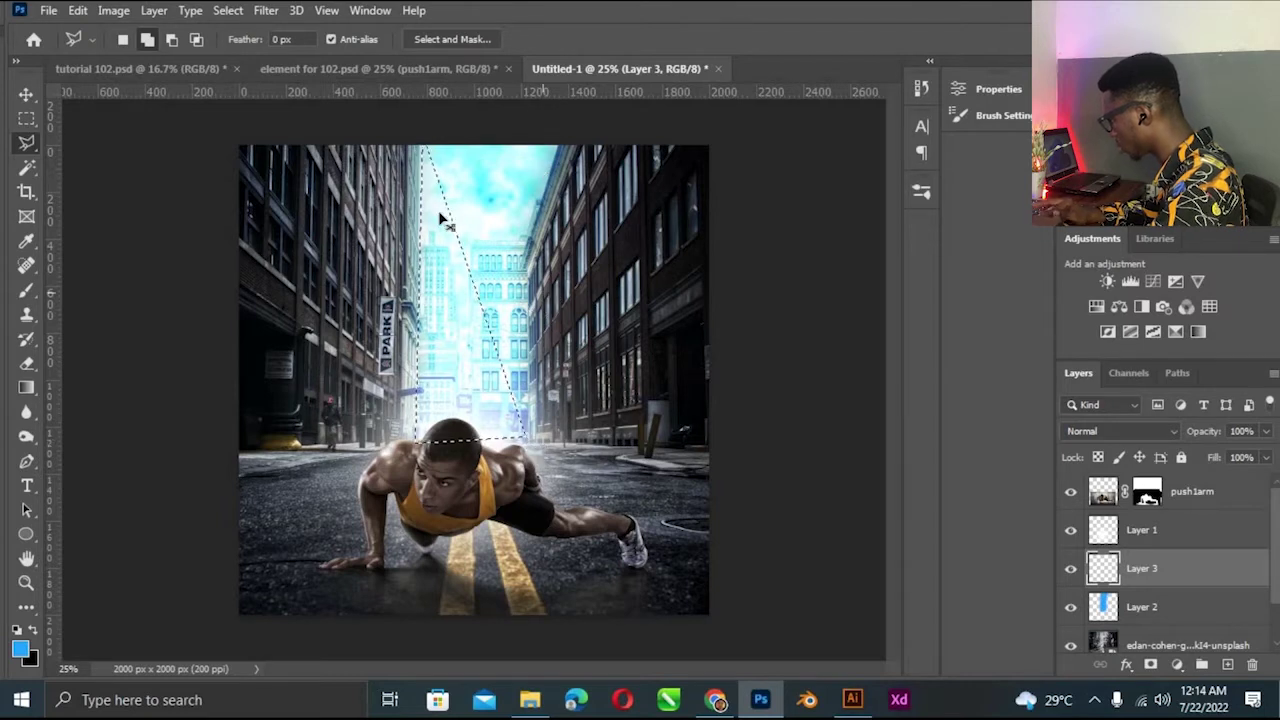
left_click(423, 120)
left_click(423, 442)
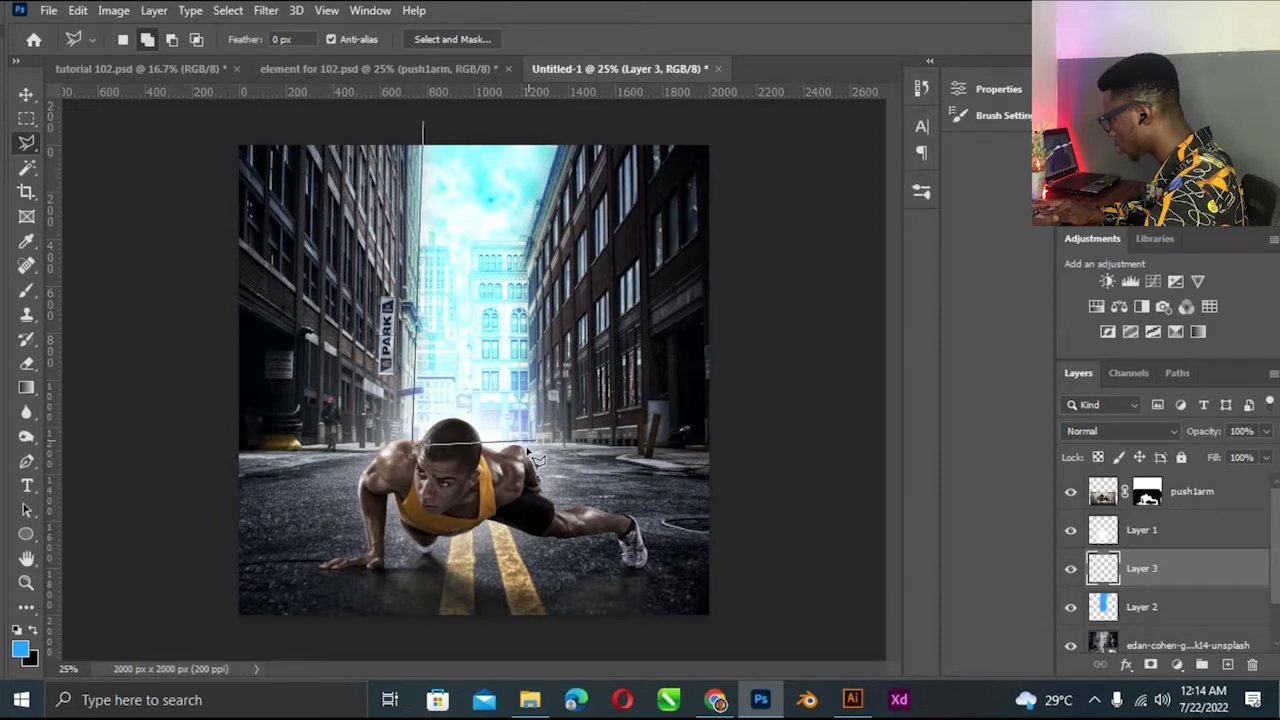
left_click(528, 247)
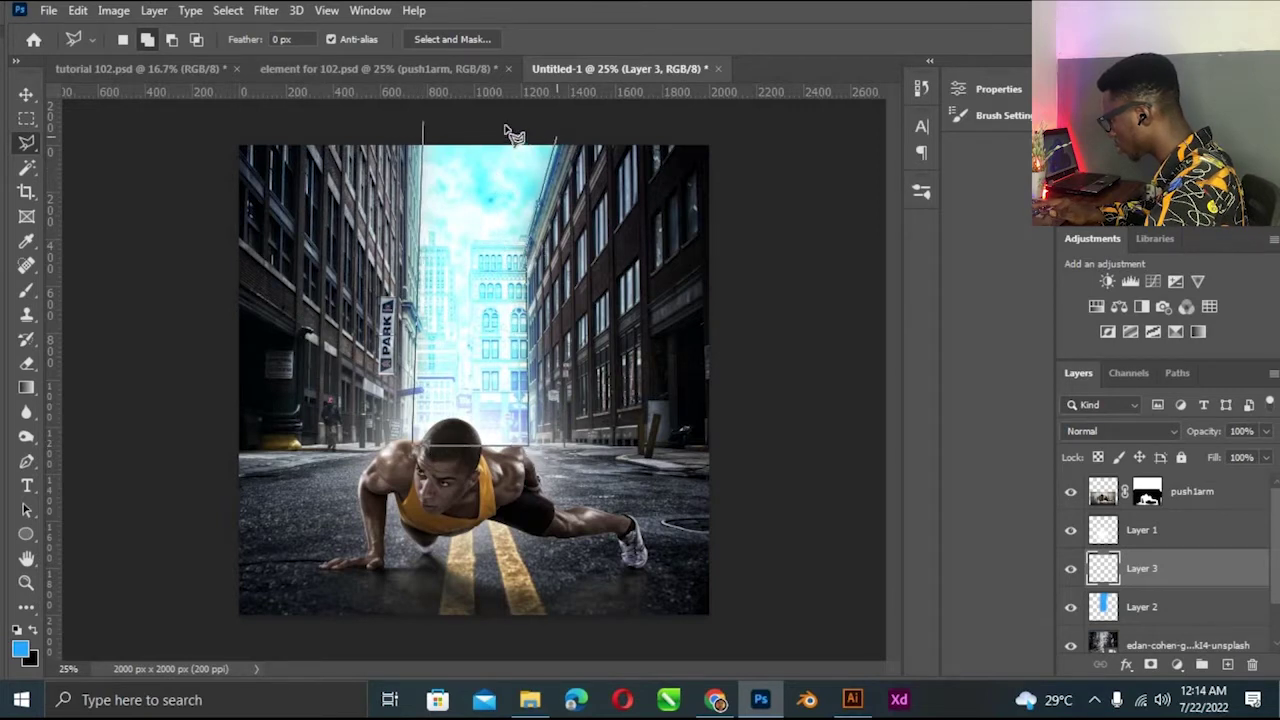
double_click(535, 129)
Fill the sky strip with light blue #7bccff and deselect.
left_click(19, 648)
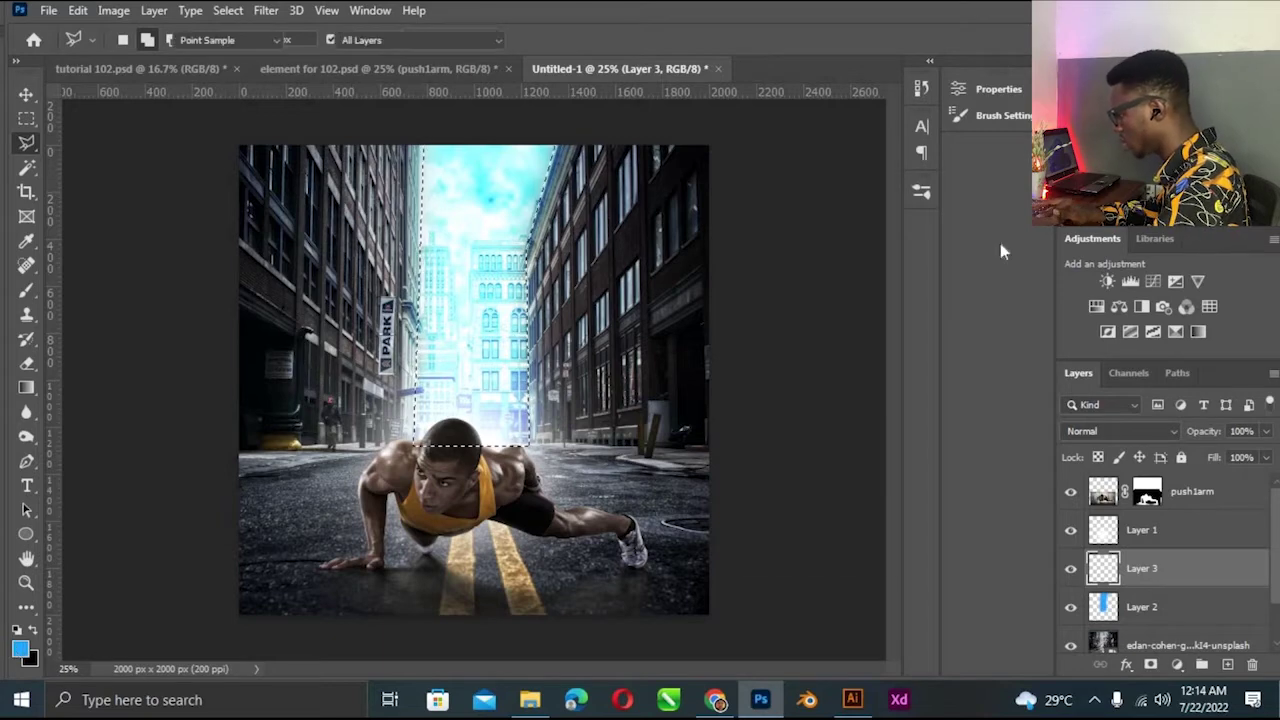
left_click(698, 249)
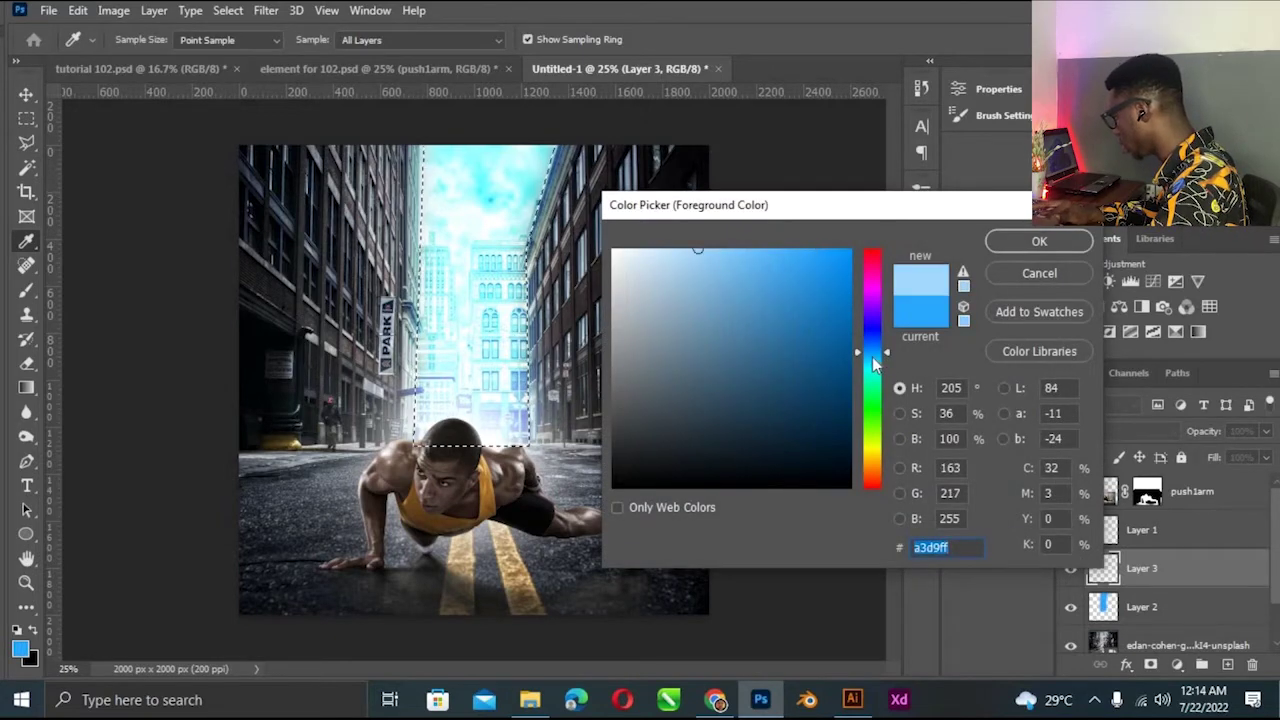
left_click(872, 356)
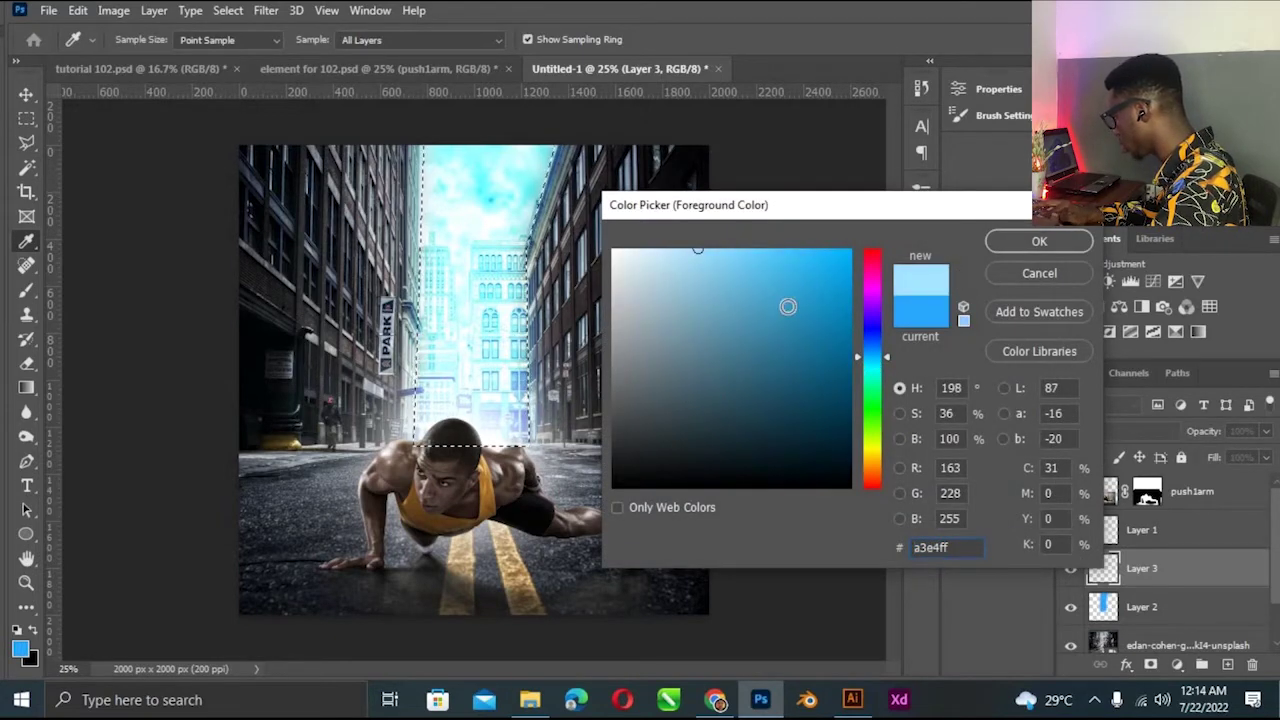
left_click(735, 249)
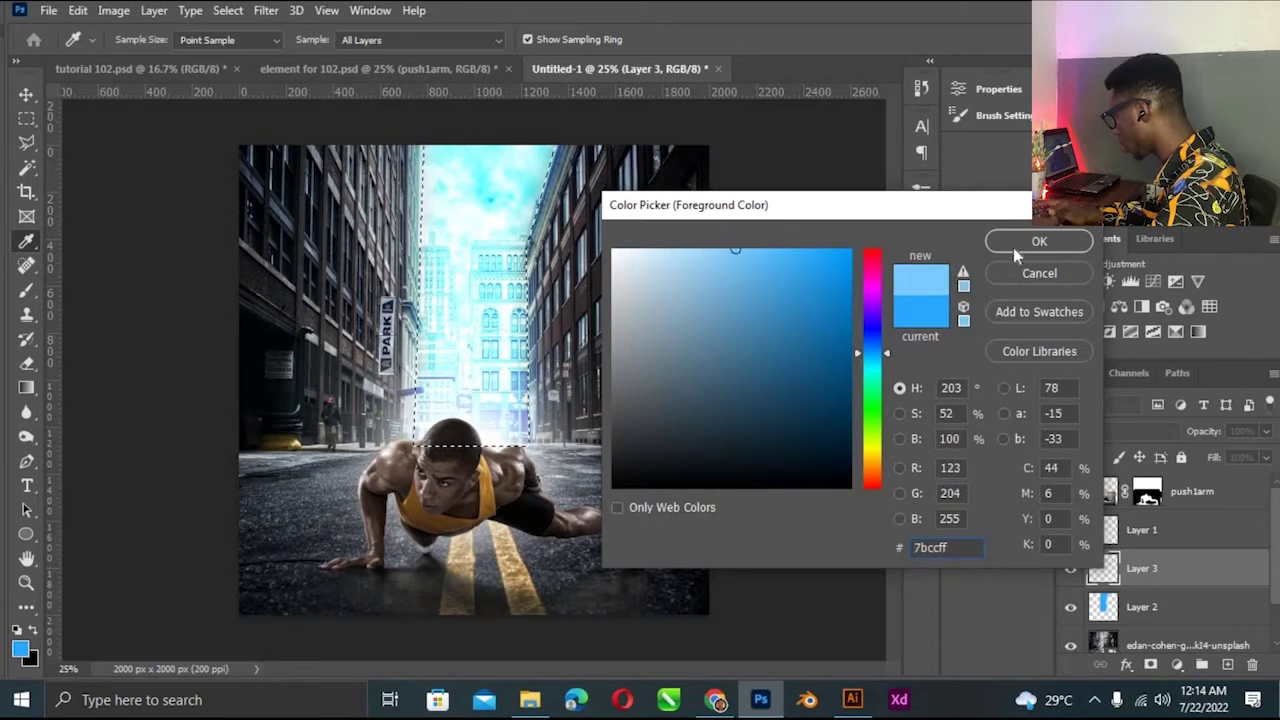
left_click(1013, 248)
key("l")
key("alt+BackSpace")
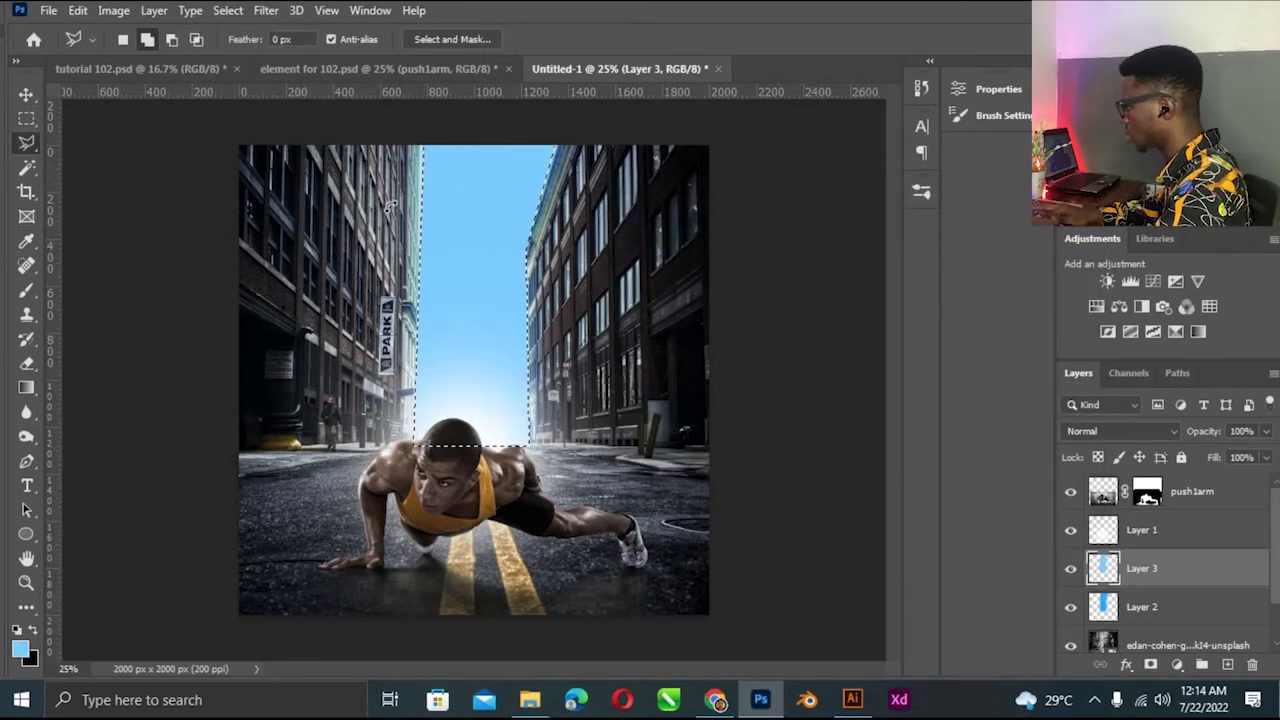
key("v")
key("ctrl+d")
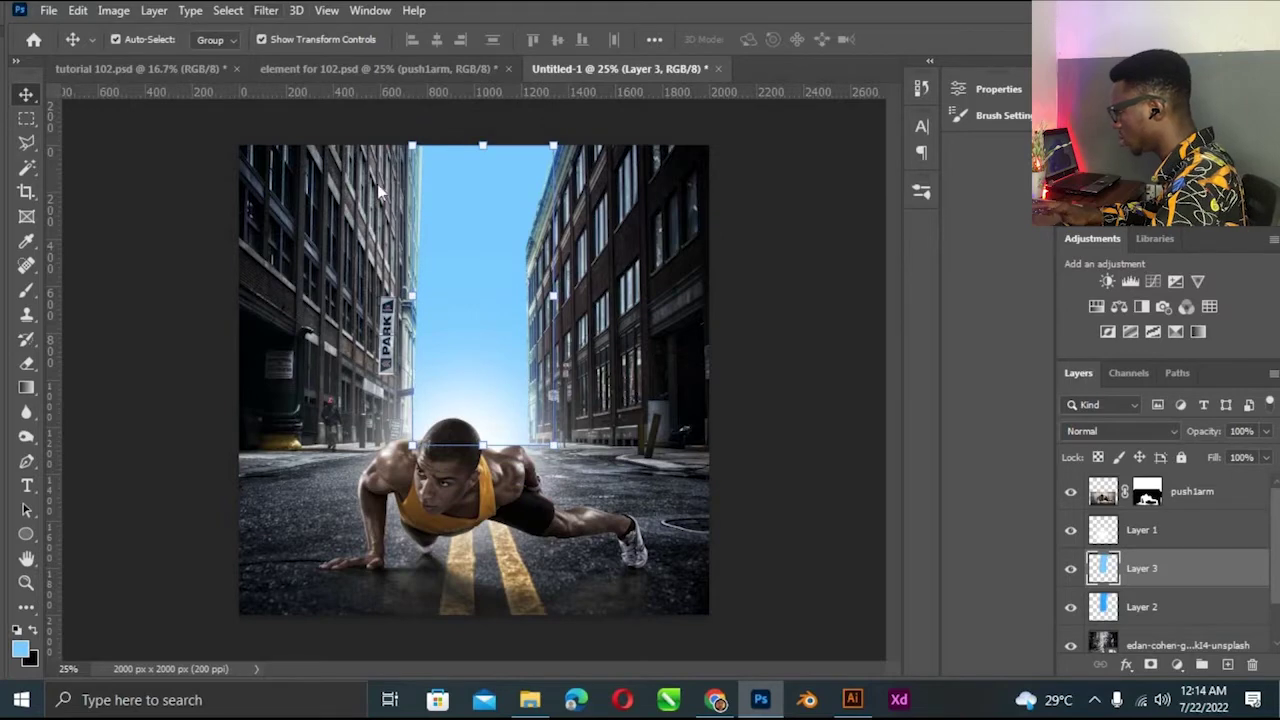
Blur Layer 3's light blue sky with a 118.7 px Gaussian Blur and narrow it to 79.14% width.
left_click(266, 10)
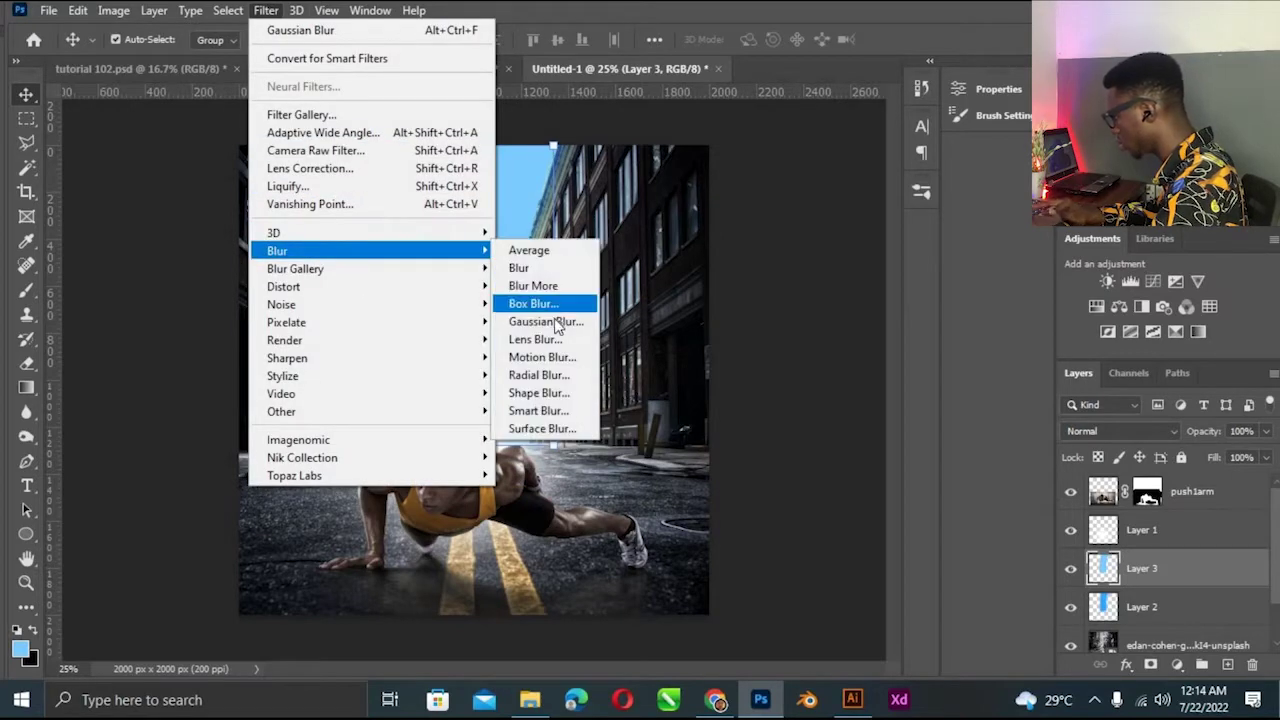
left_click(545, 320)
left_click(834, 409)
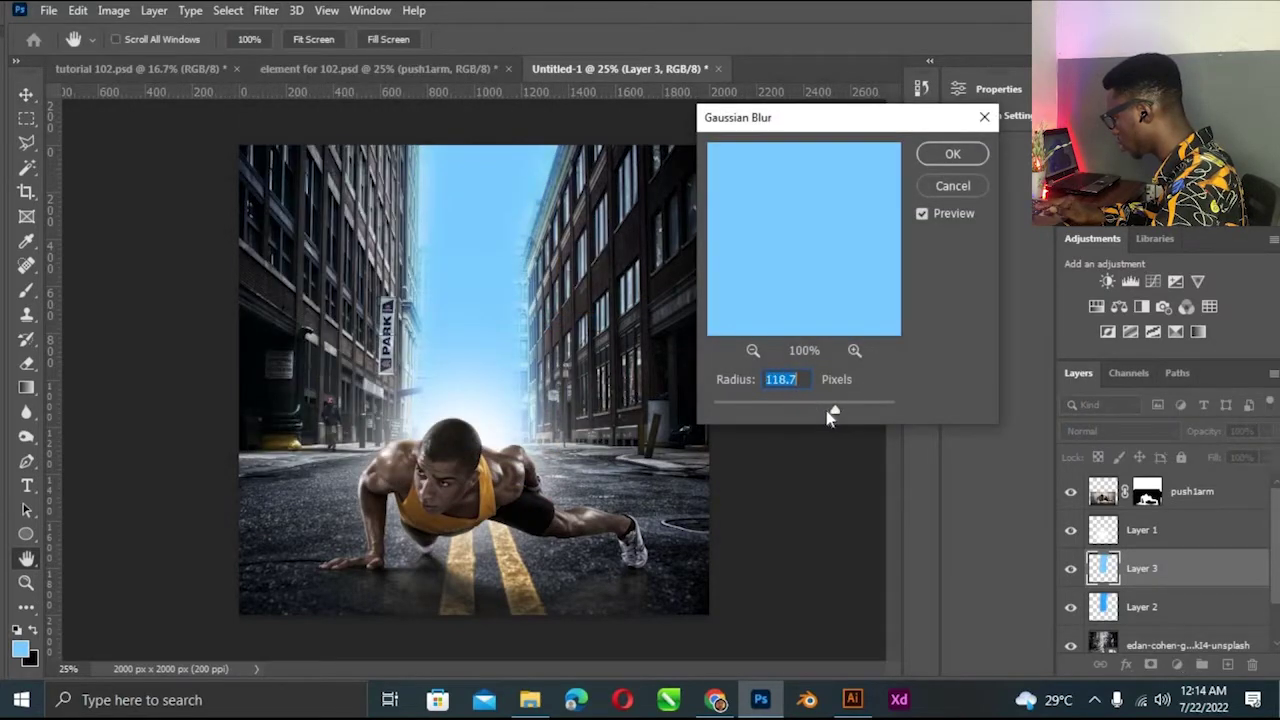
key("Return")
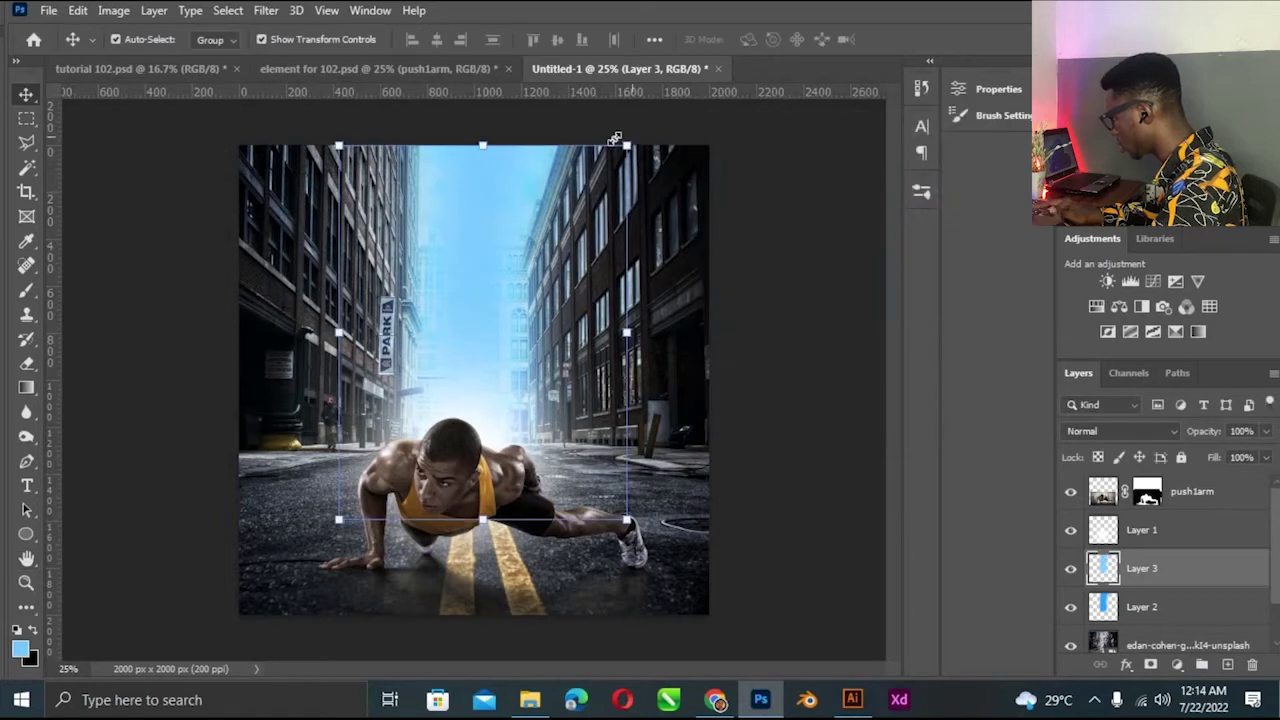
left_click_drag(615, 138, 604, 135)
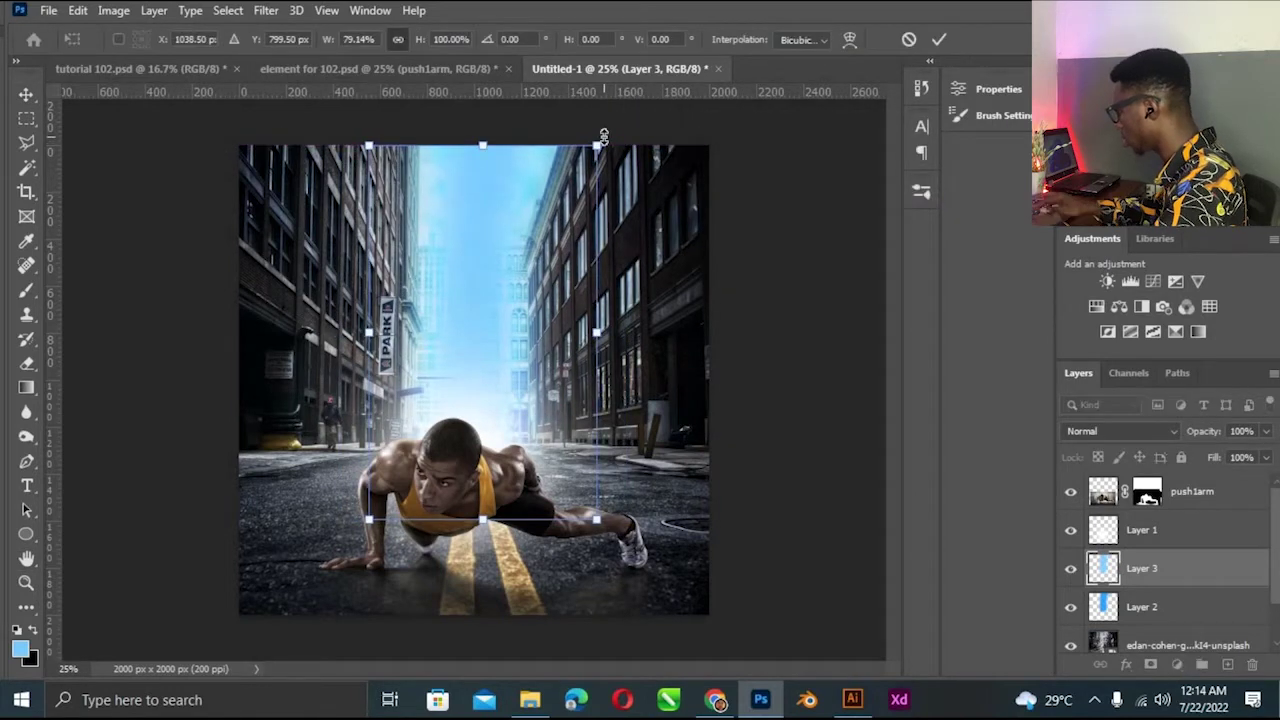
key("Return")
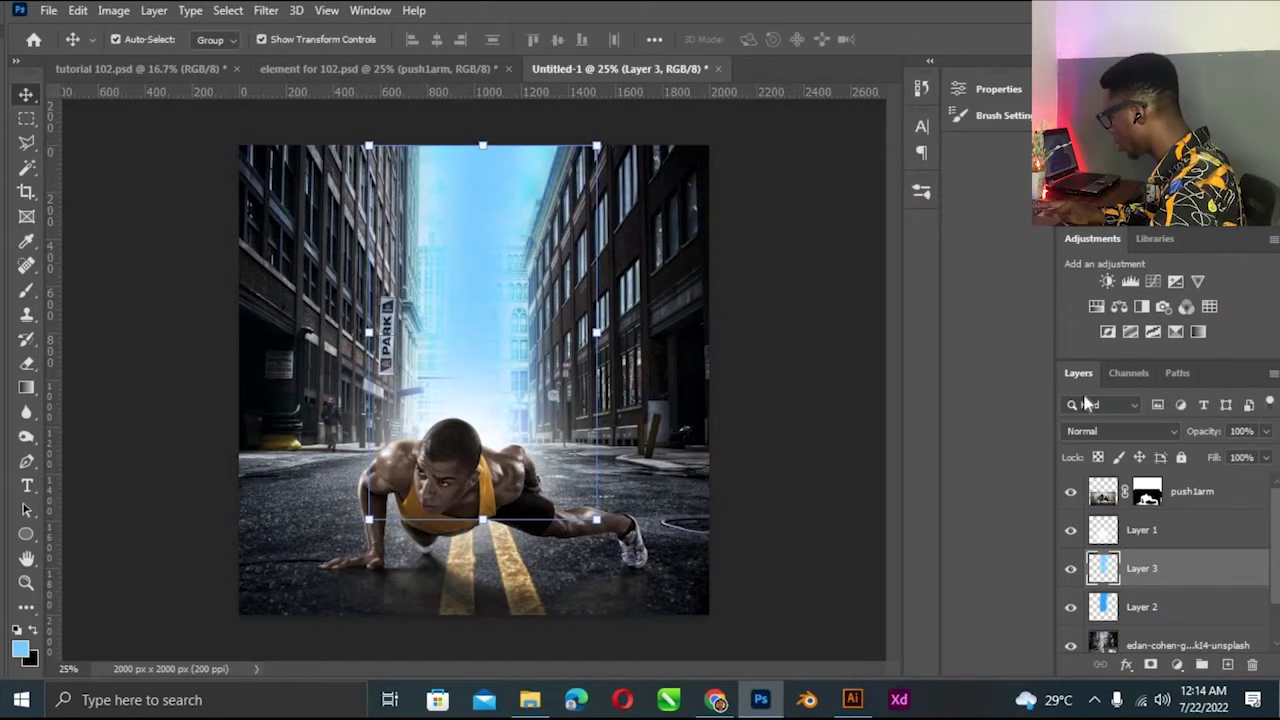
left_click(1107, 430)
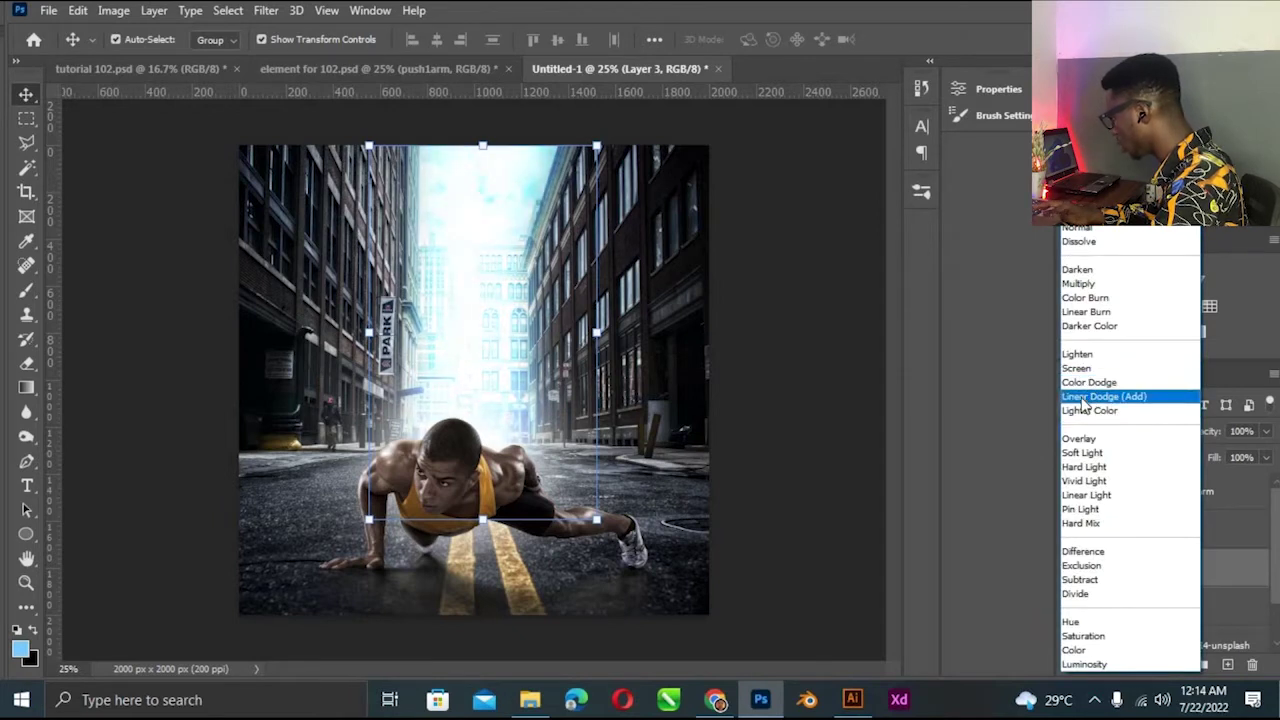
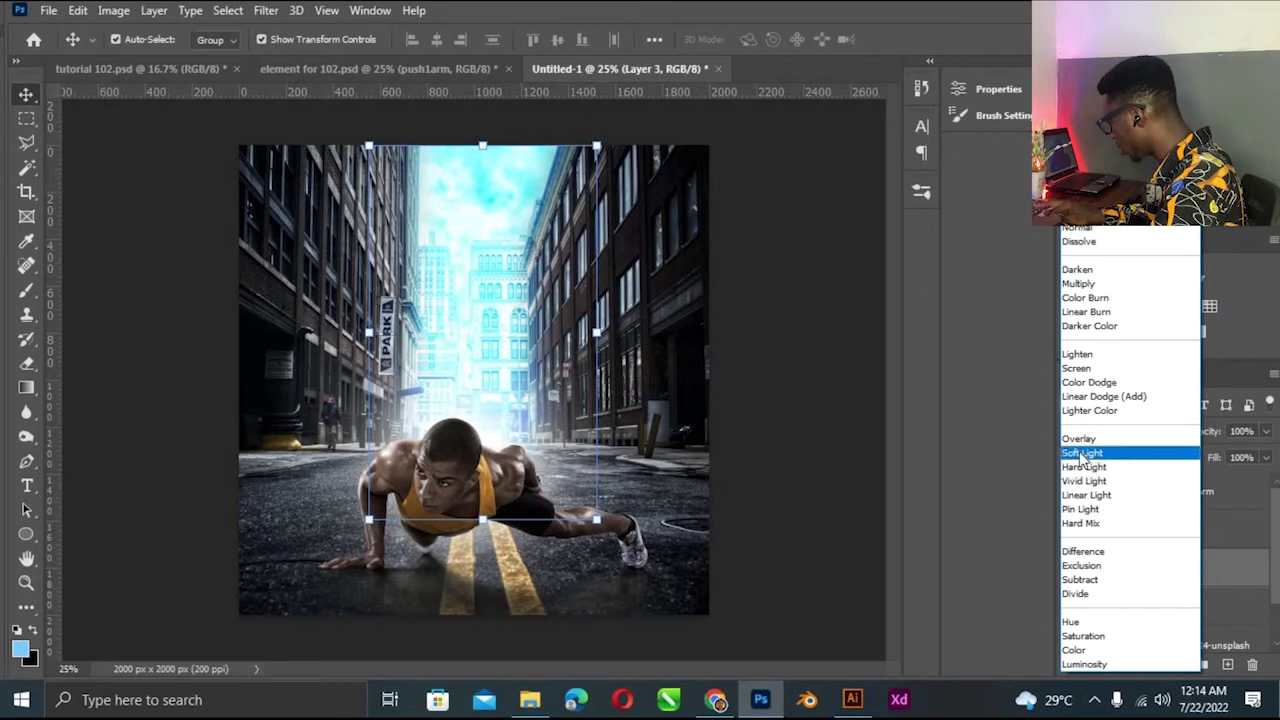
Blend Layer 3 with Linear Dodge (Add) and add a new empty Layer 4.
left_click(1078, 400)
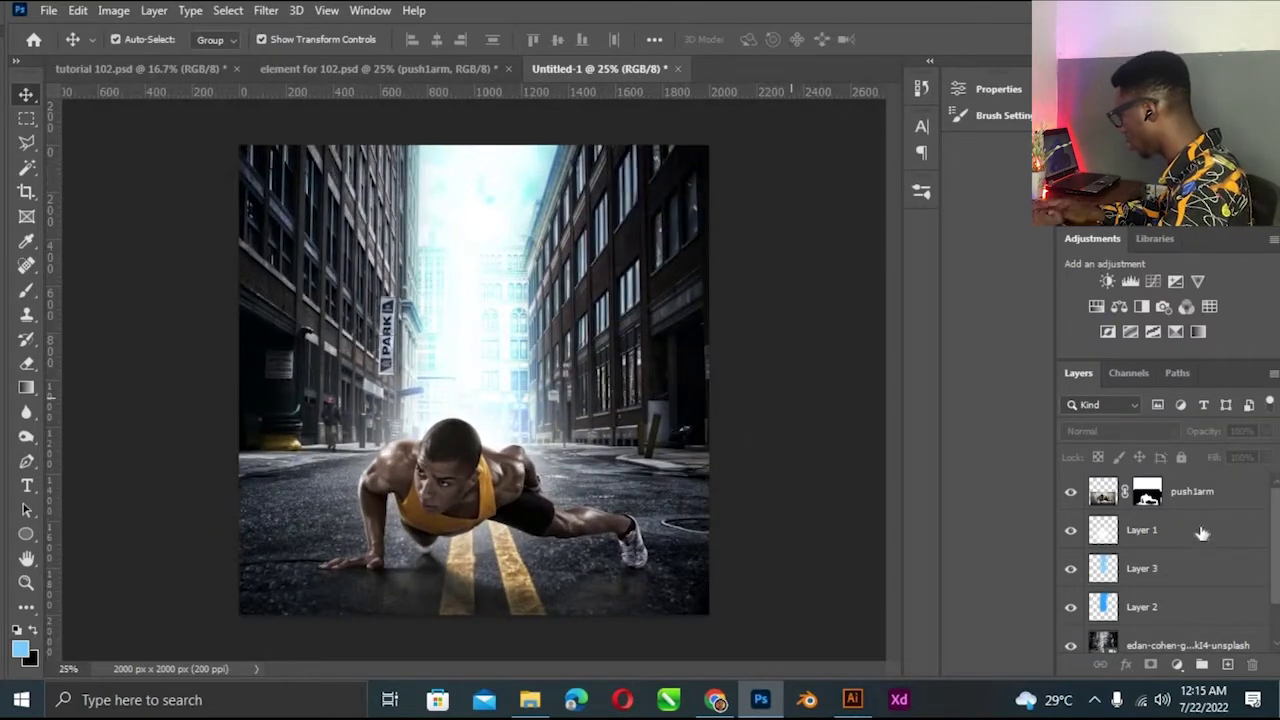
left_click(1181, 537)
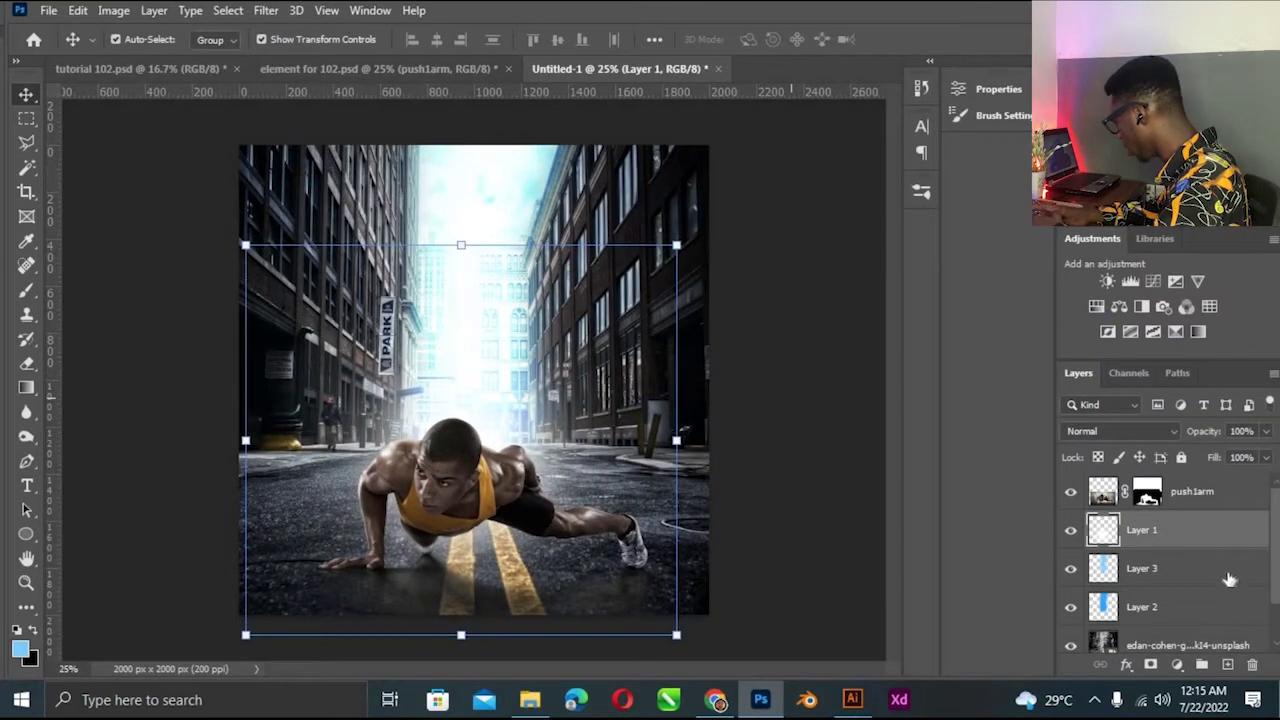
left_click(1228, 662, "ctrl")
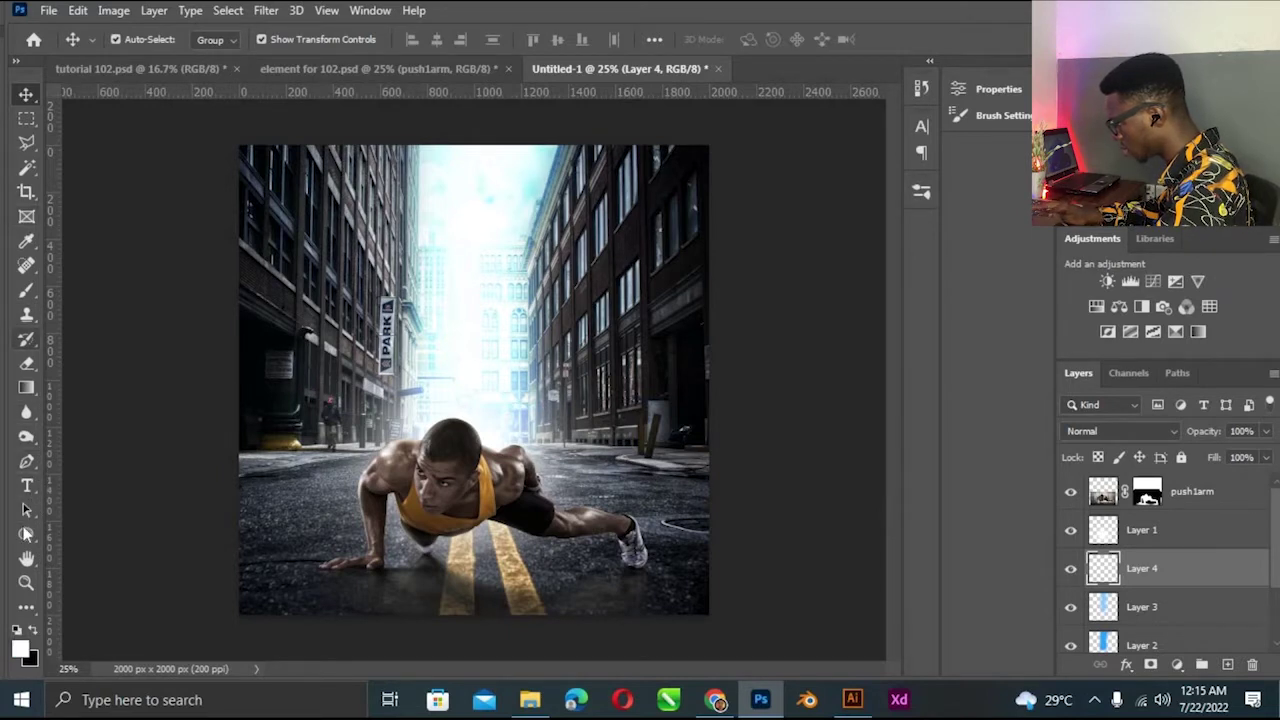
Shrink the brush to 300 and create a new empty Layer 5 above Layer 4.
left_click(27, 290)
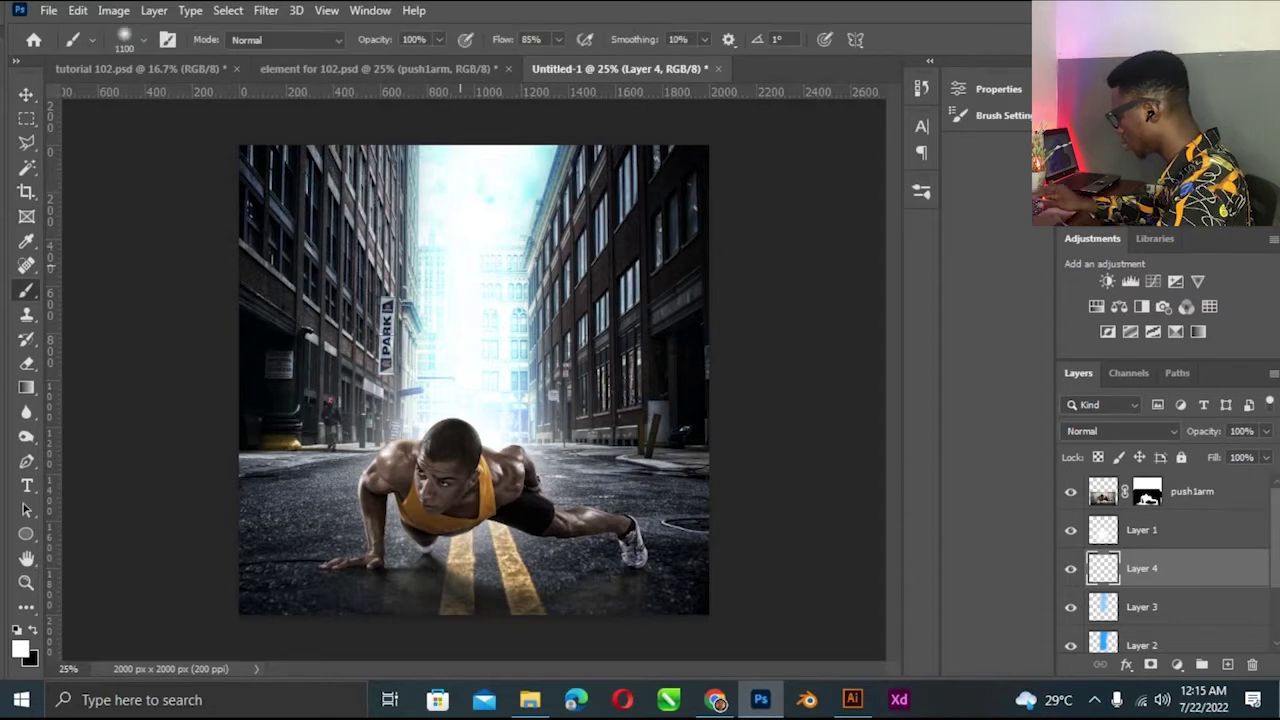
key("bracketleft")
key("bracketleft")
key("bracketleft")
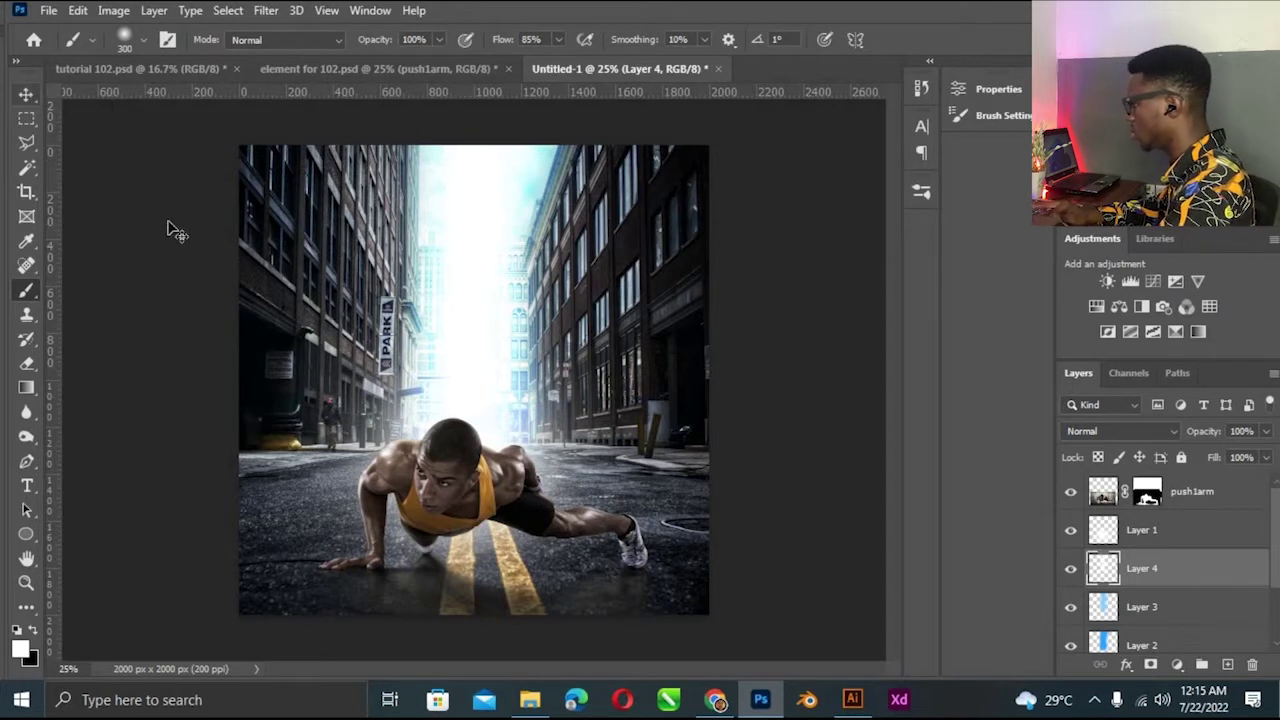
key("v")
left_click(814, 337)
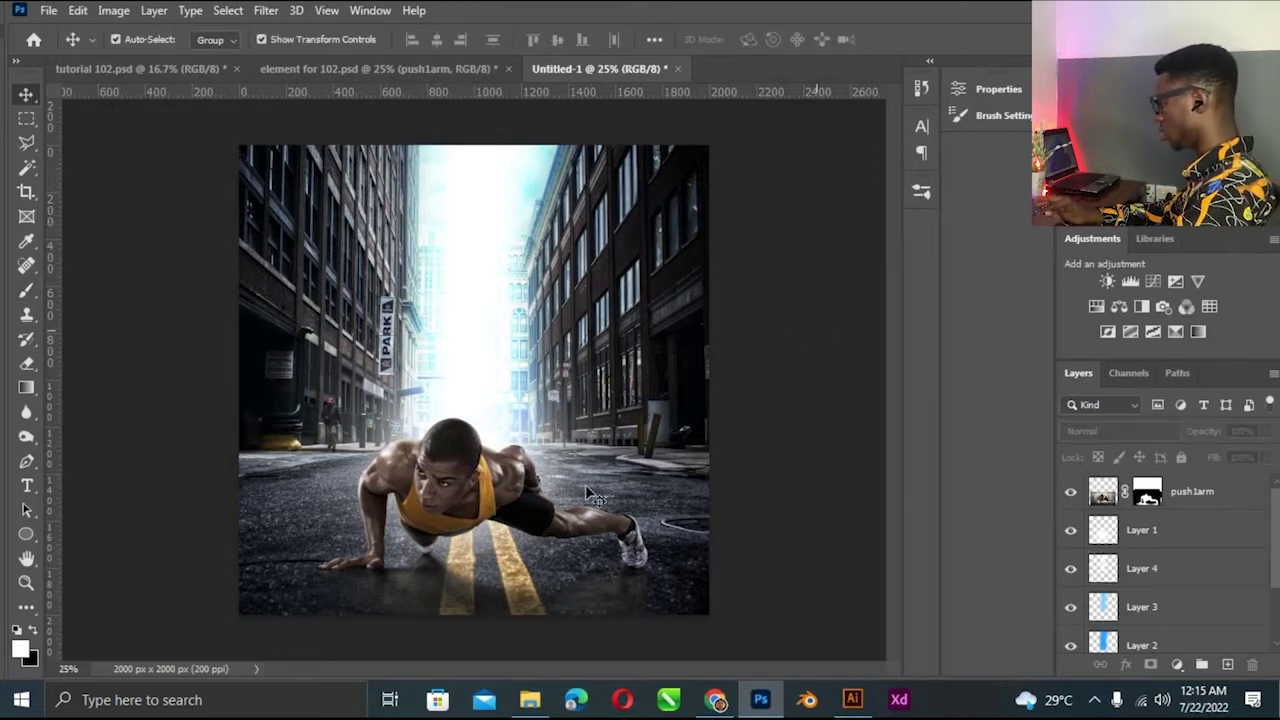
left_click(1195, 491)
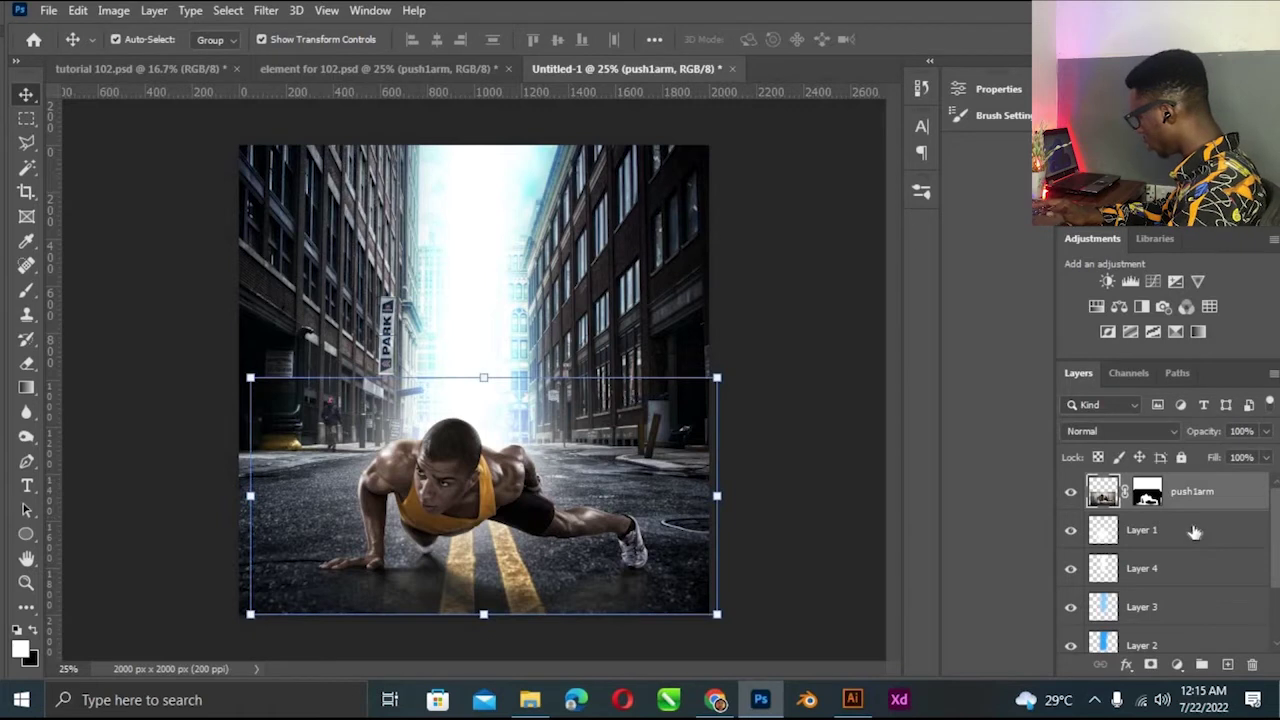
left_click(1195, 532)
left_click(1195, 491)
left_click(1190, 532)
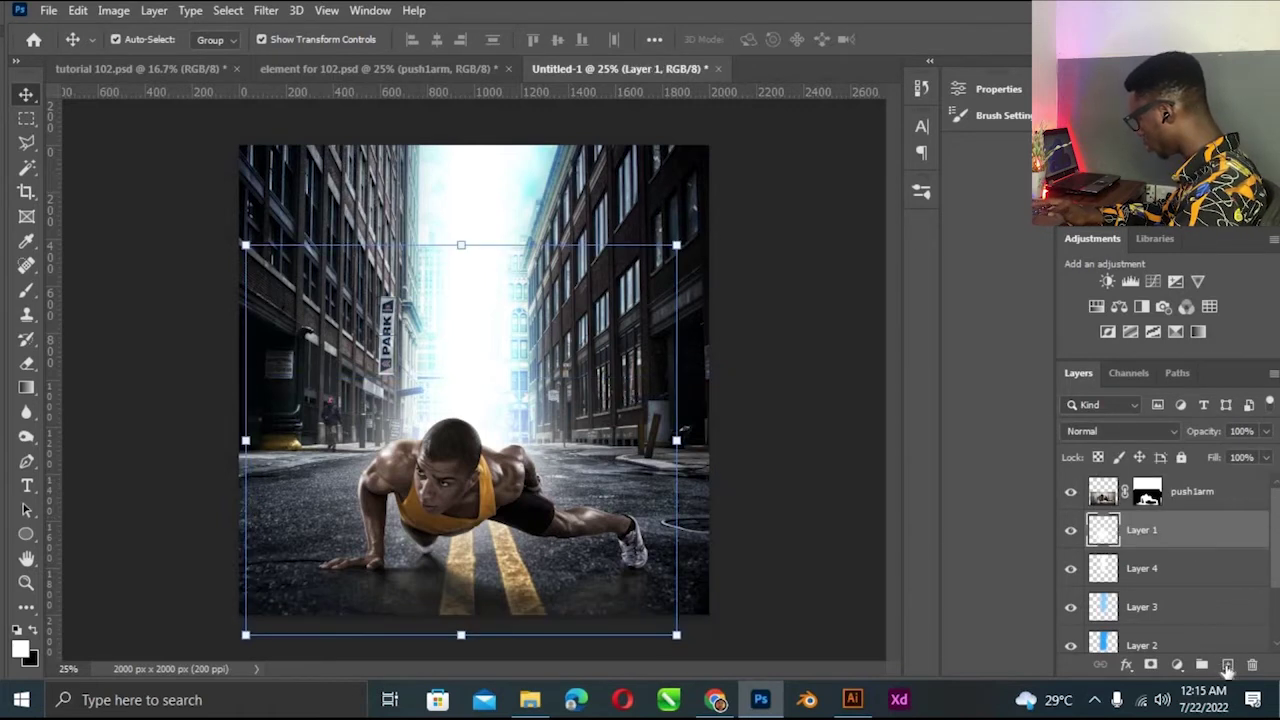
left_click(1148, 567)
key("ctrl+shift+alt+n")
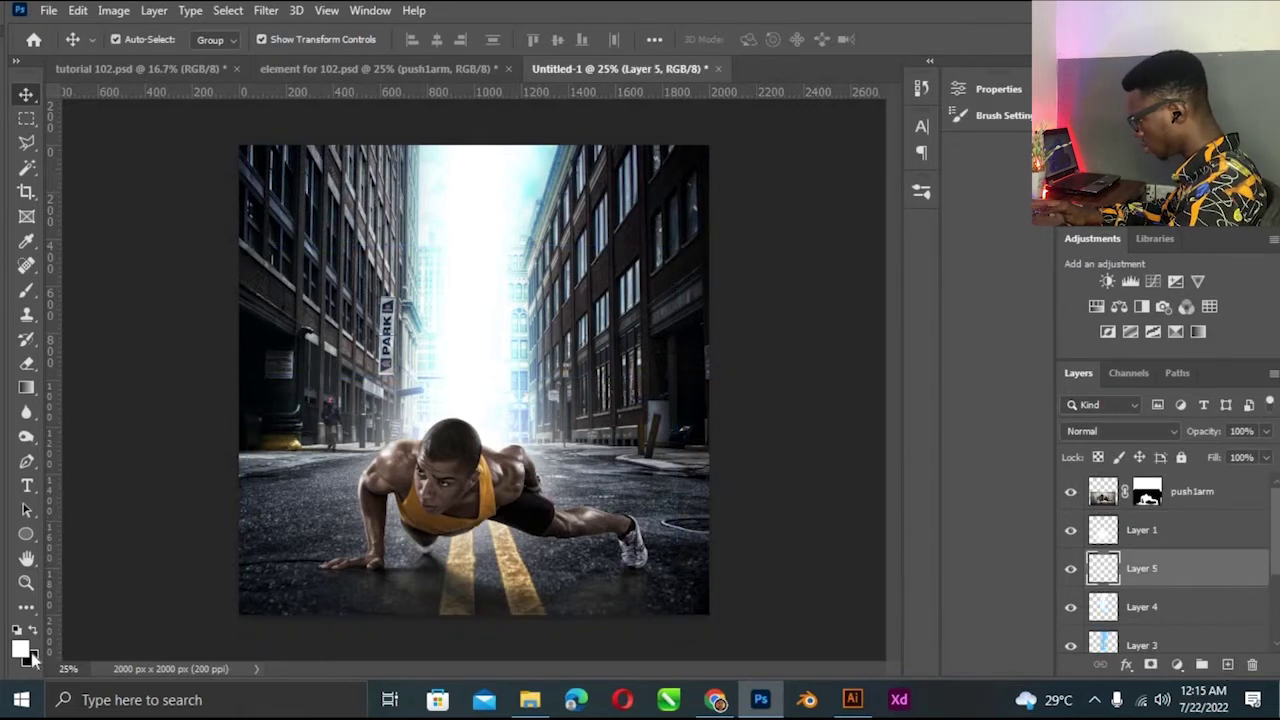
Set the foreground to sky blue 00acfc and paint a soft glow around the man's head.
left_click(20, 648)
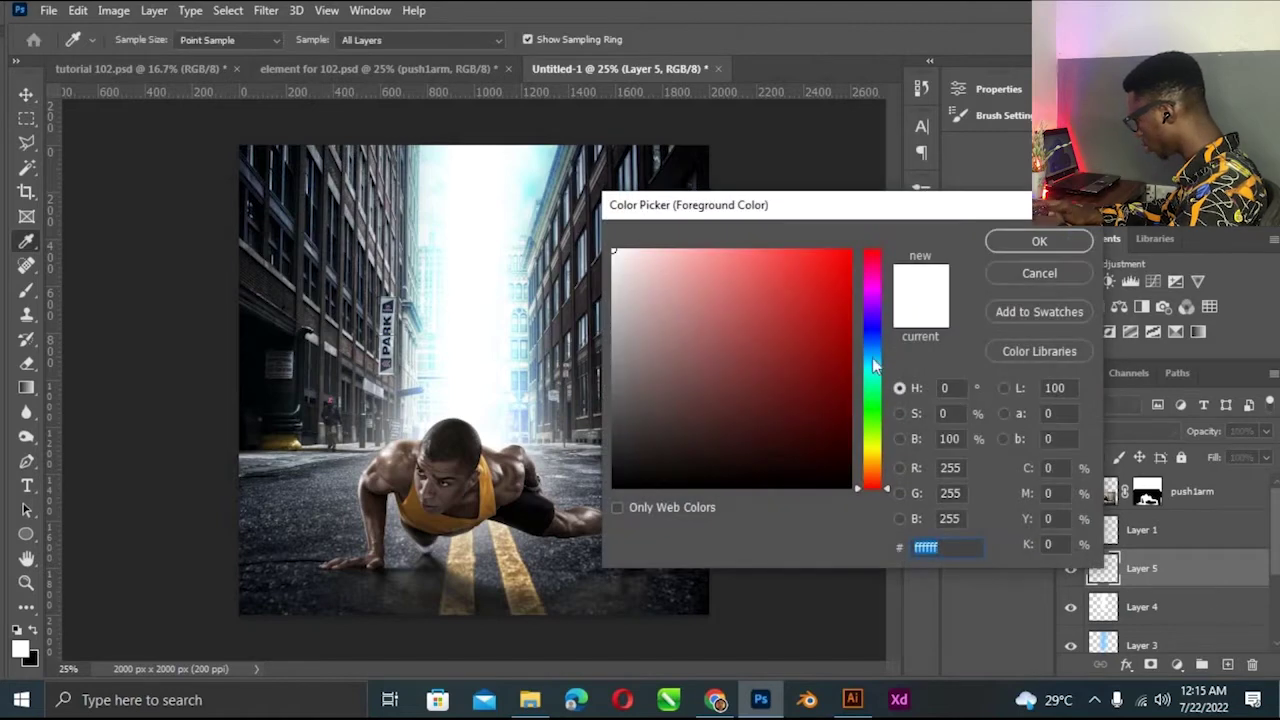
left_click(871, 363)
left_click_drag(836, 252, 850, 252)
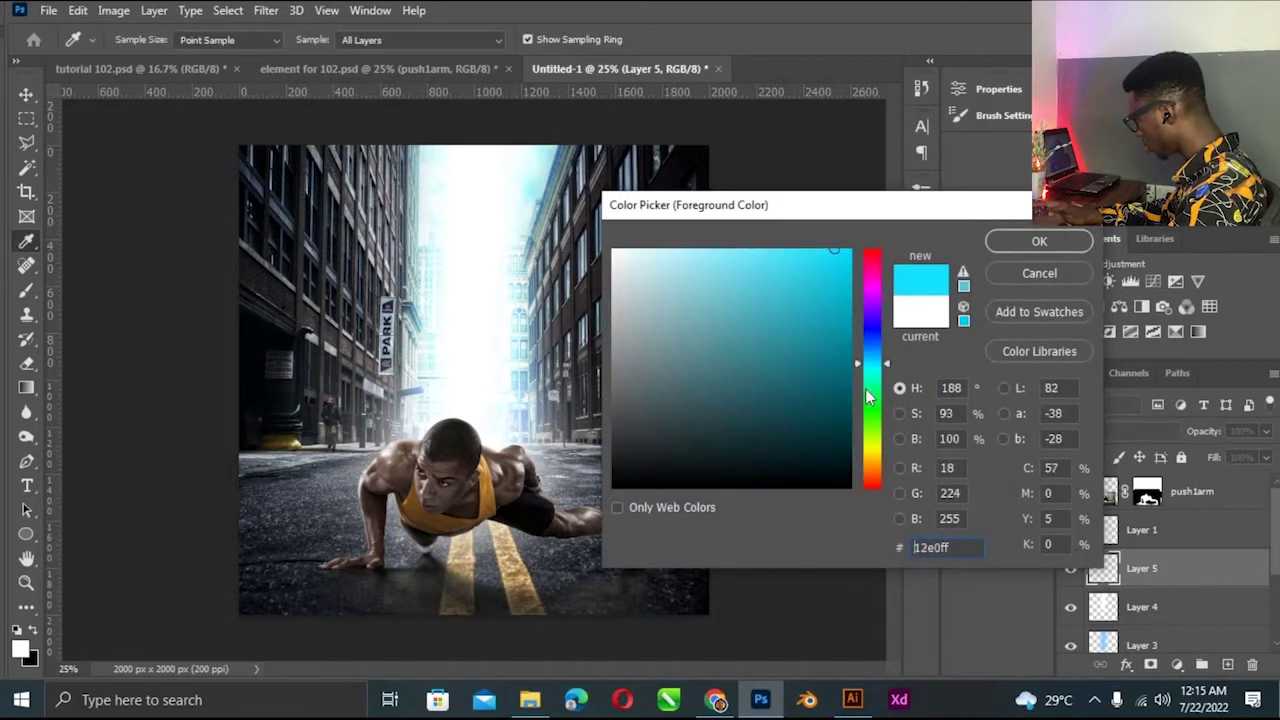
left_click(1030, 243)
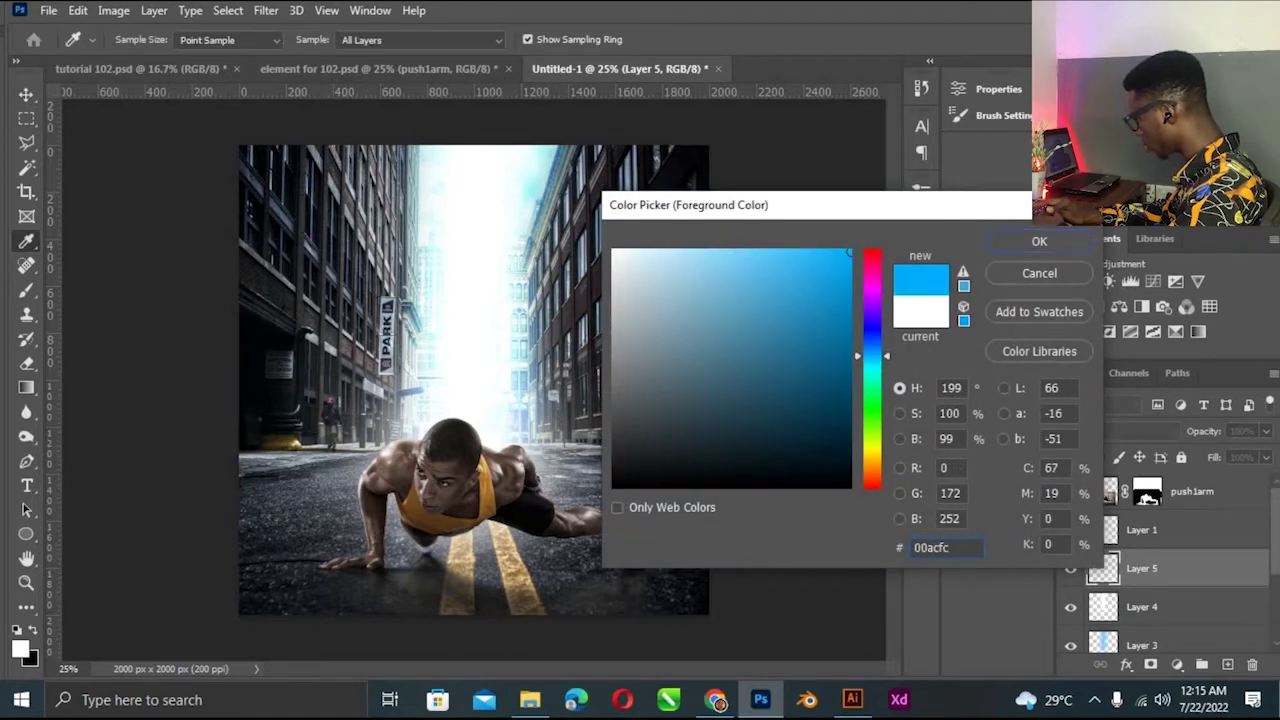
left_click(27, 291)
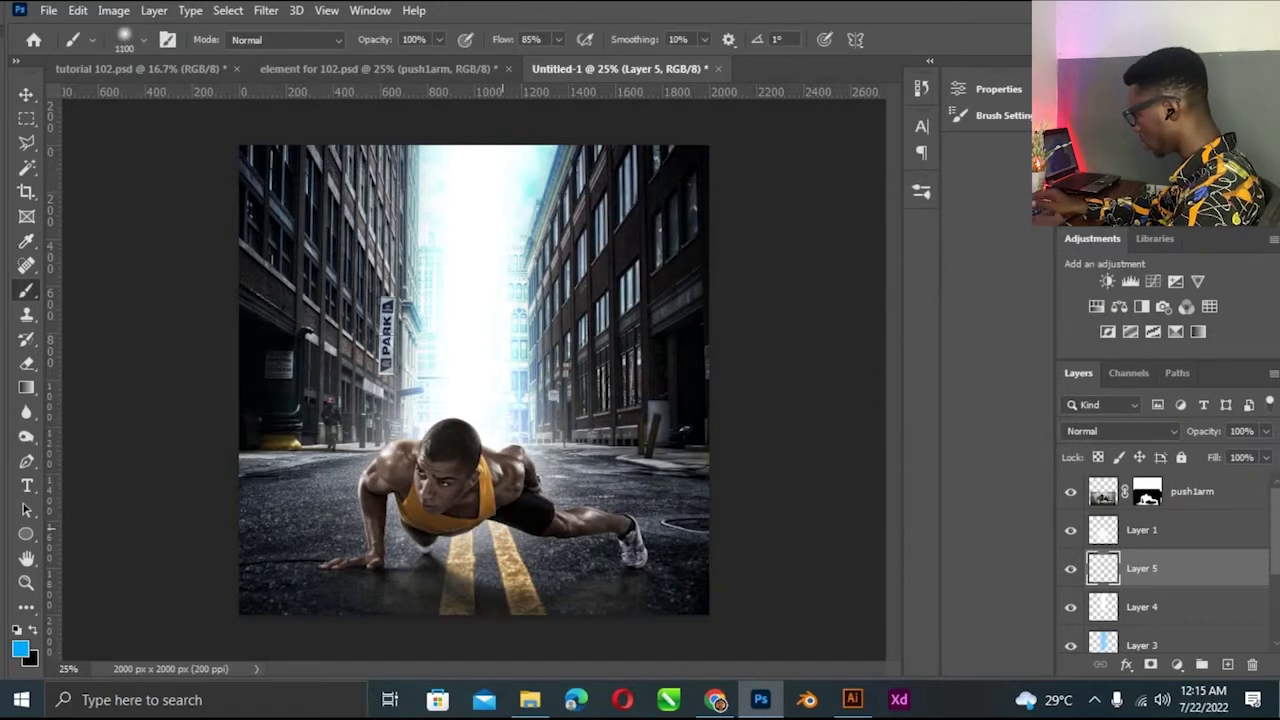
left_click(466, 388)
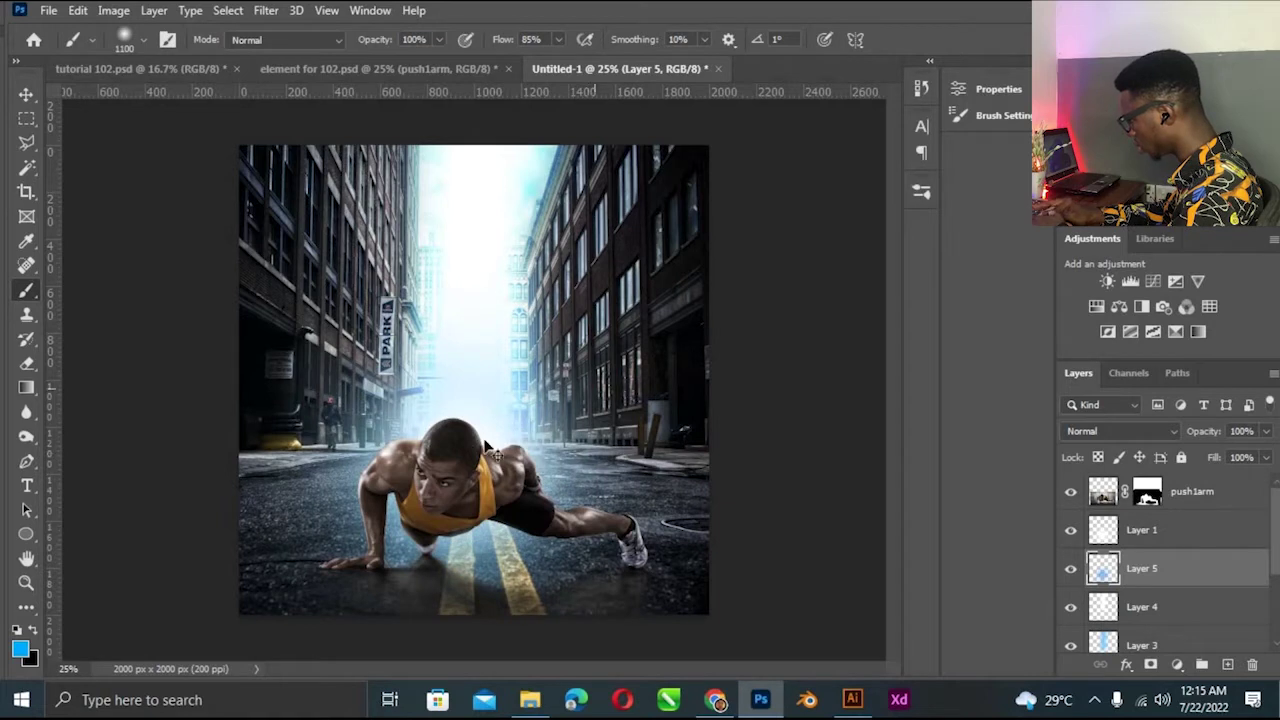
key("ctrl+z")
key("ctrl+z")
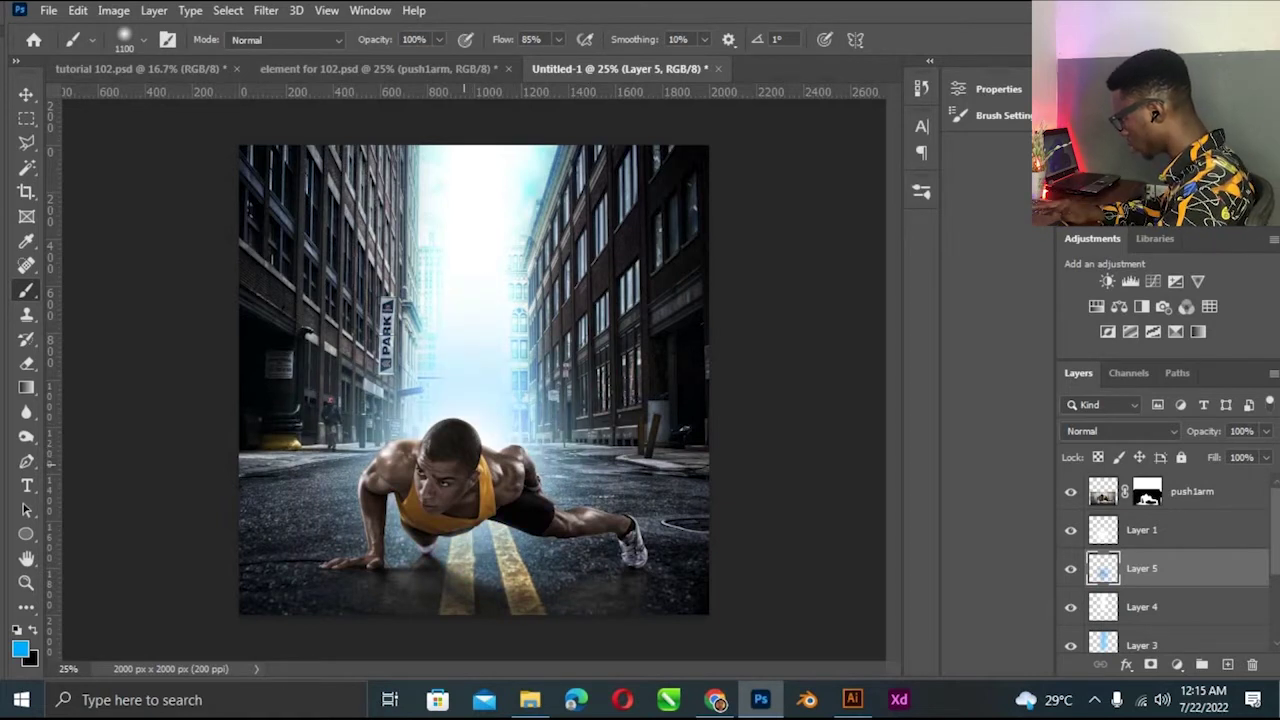
Set Layer 5 to Color Dodge and scale the glow down to about 96%.
left_click(26, 95)
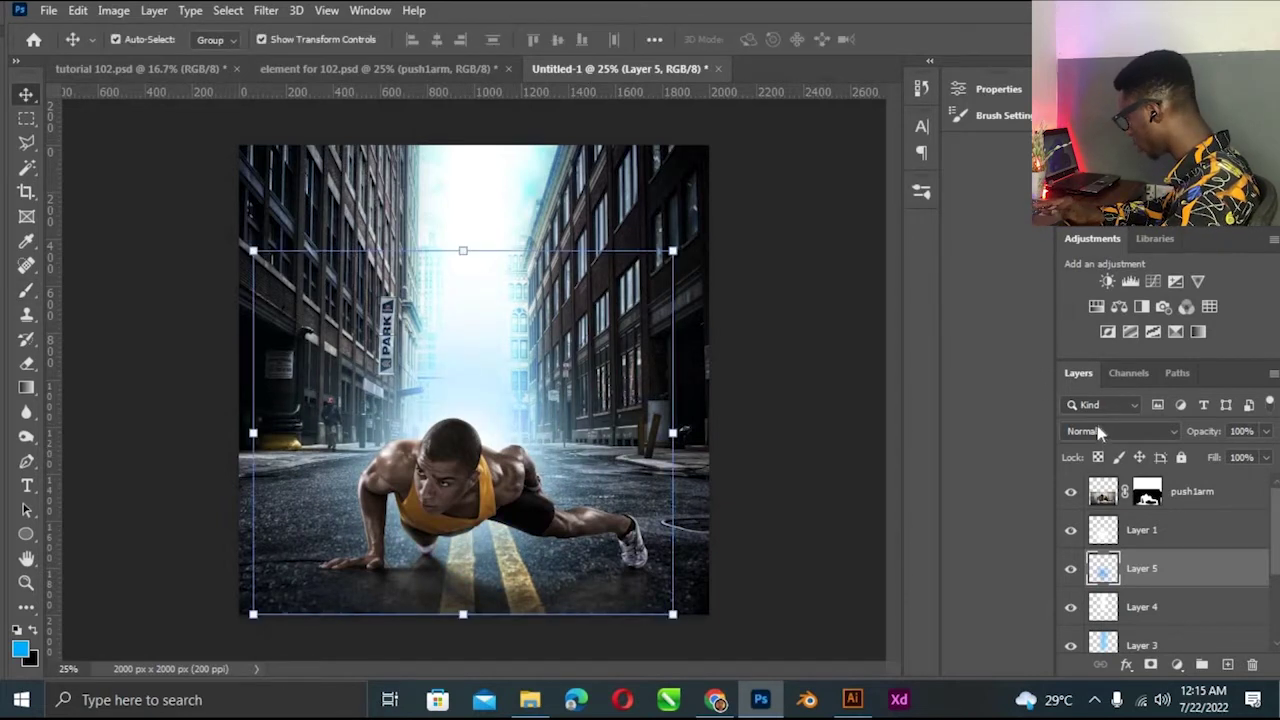
left_click(1097, 430)
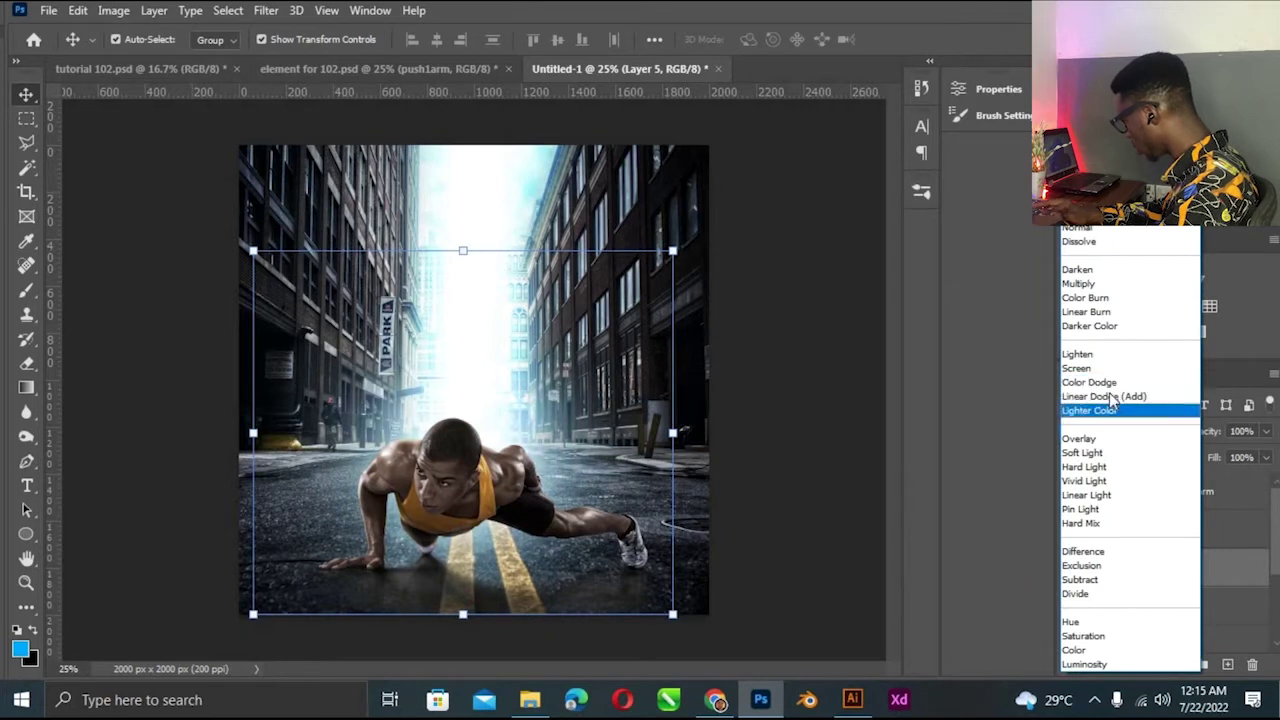
key("Return")
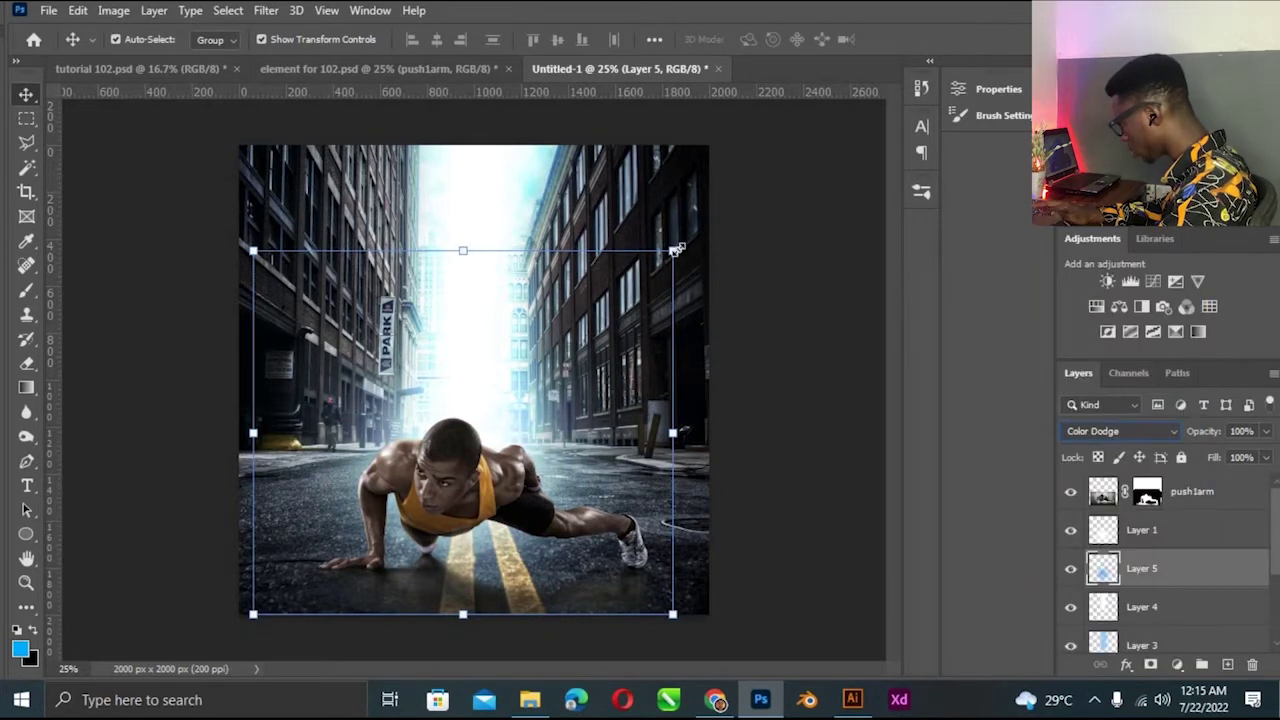
left_click_drag(663, 262, 667, 261)
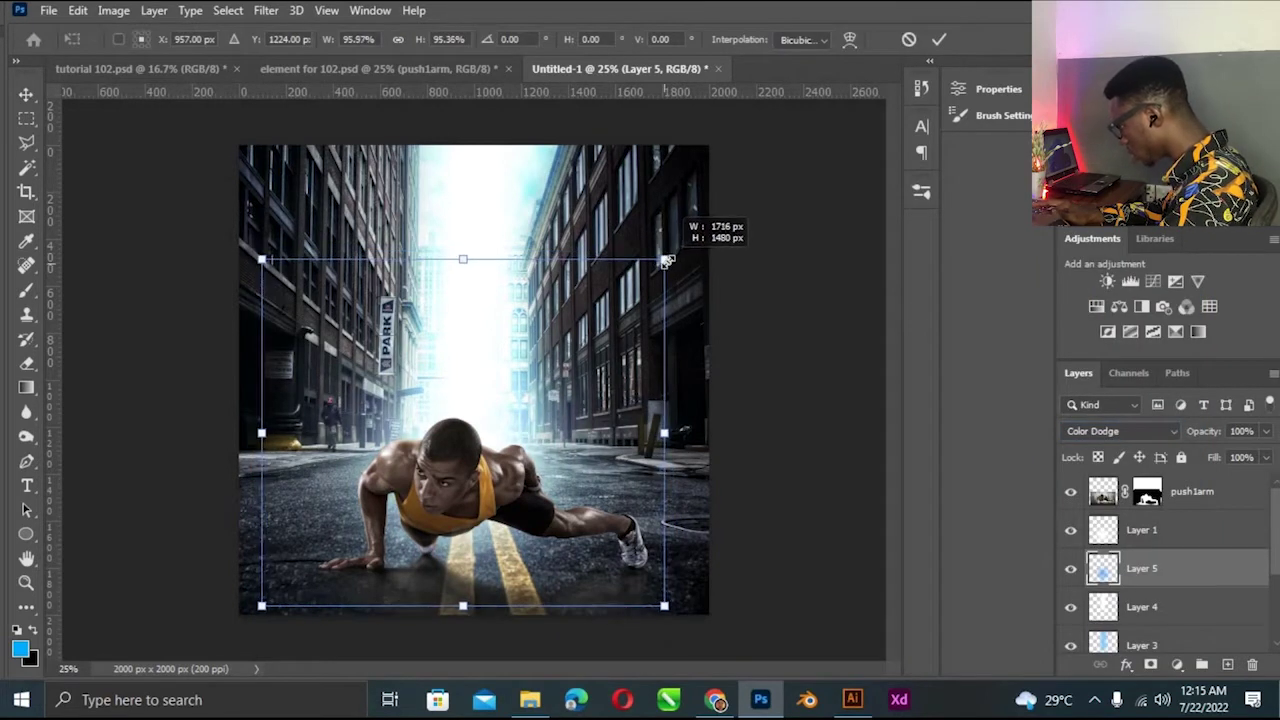
key("Return")
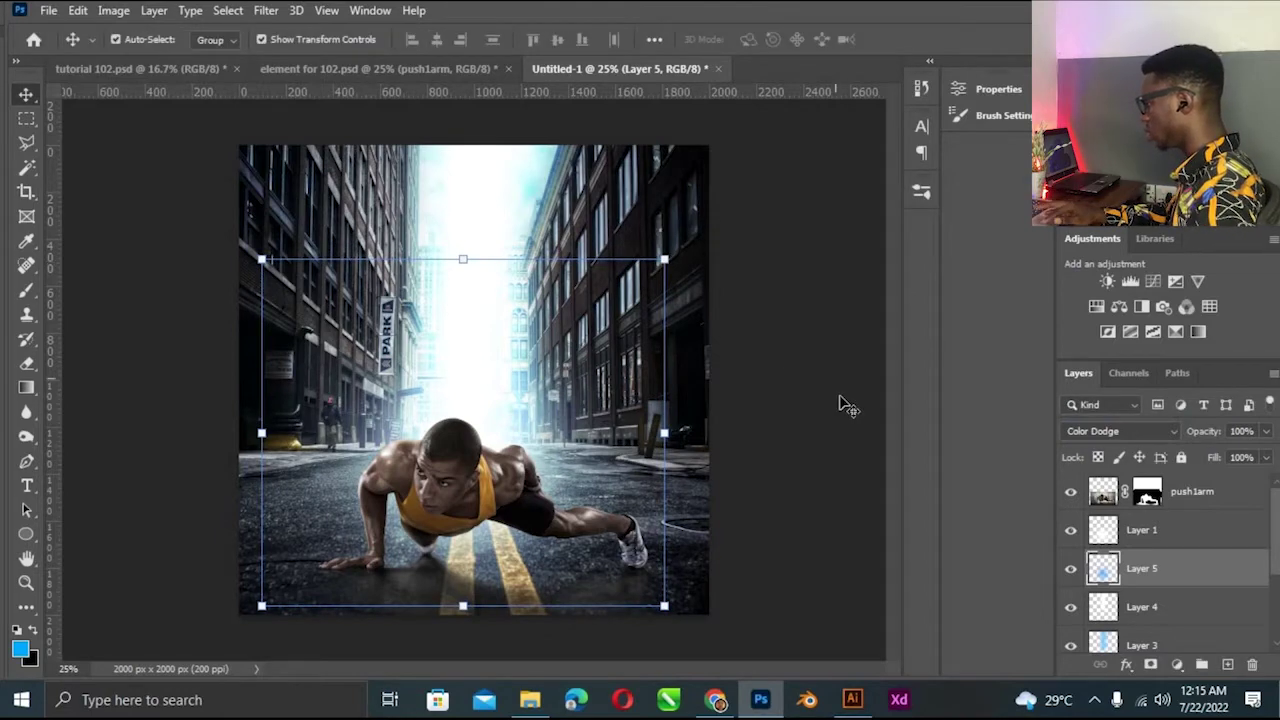
left_click(843, 404)
left_click(657, 337)
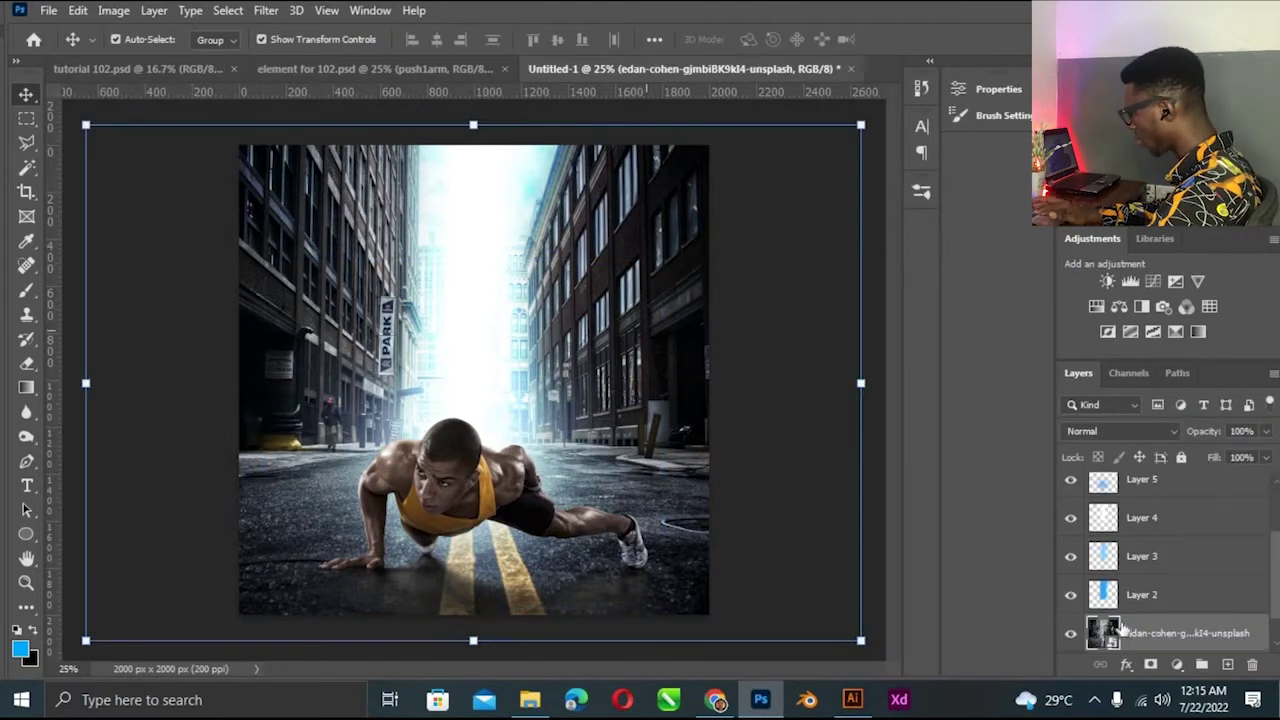
Outline the upper left and right street buildings with a Polygonal Lasso selection.
left_click(1071, 633)
left_click(1071, 633)
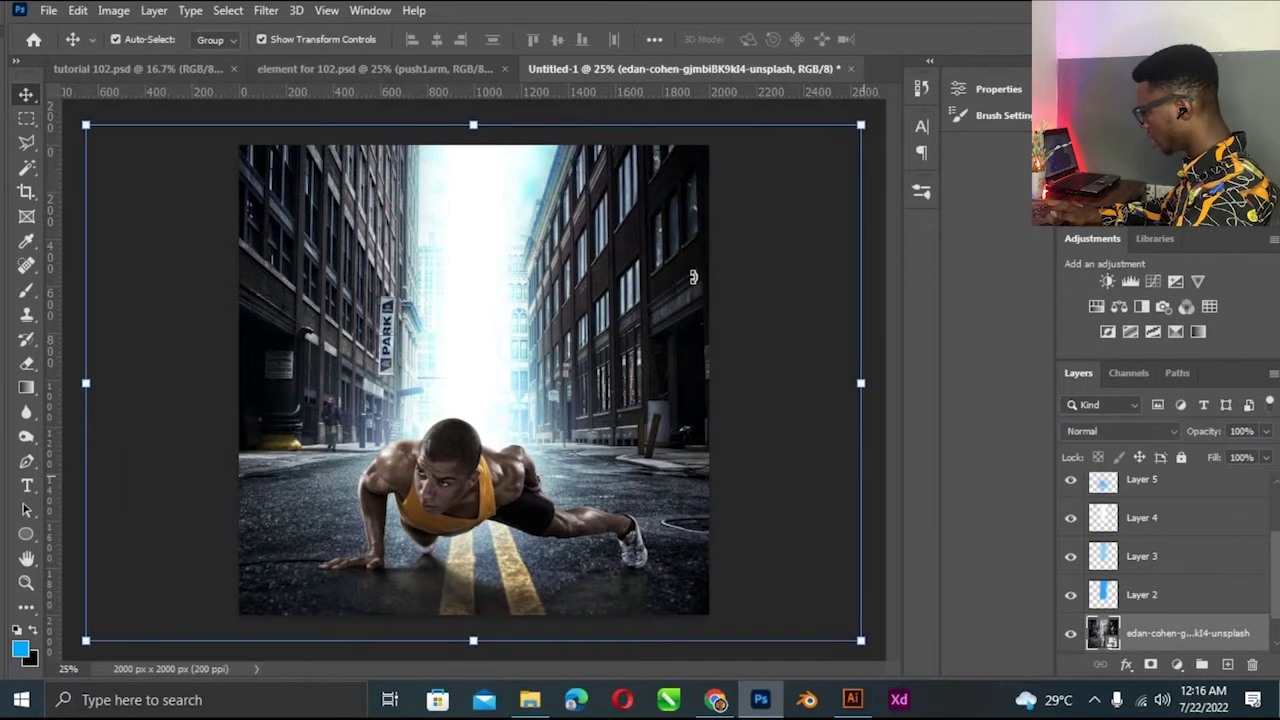
key("l")
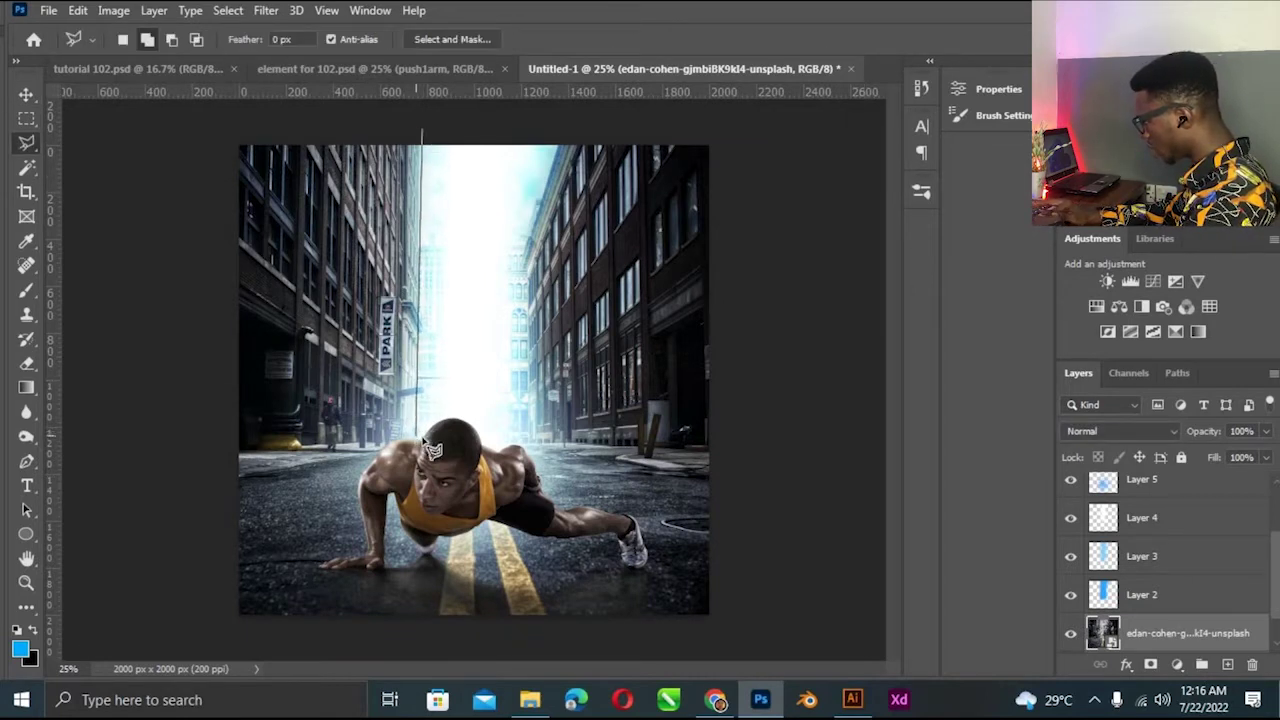
left_click(208, 458)
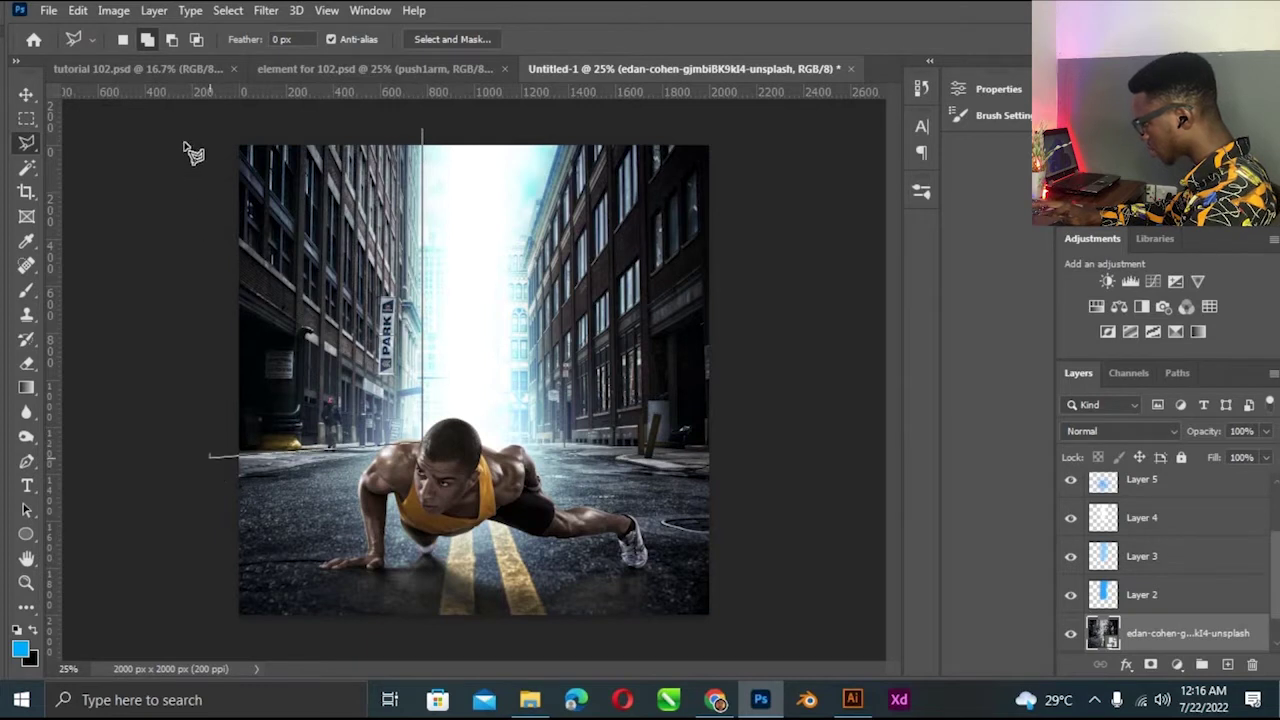
left_click(185, 139)
left_click(223, 115)
left_click(422, 131)
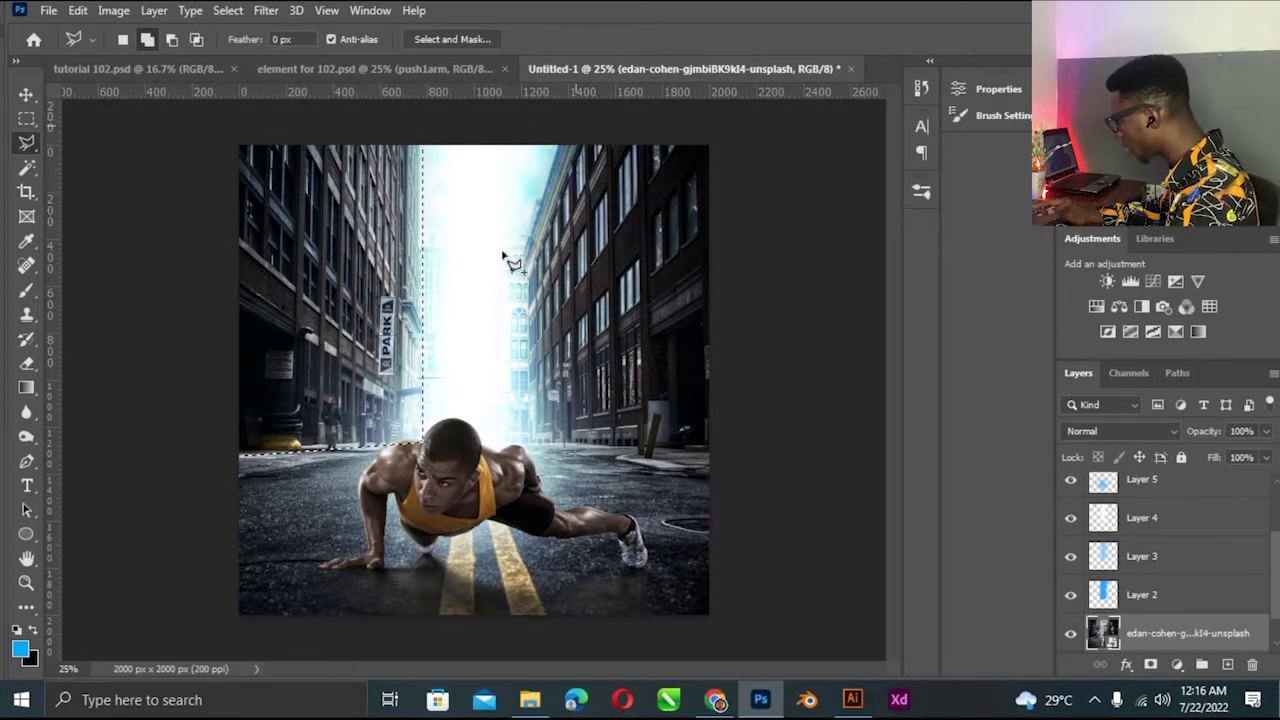
left_click(577, 125)
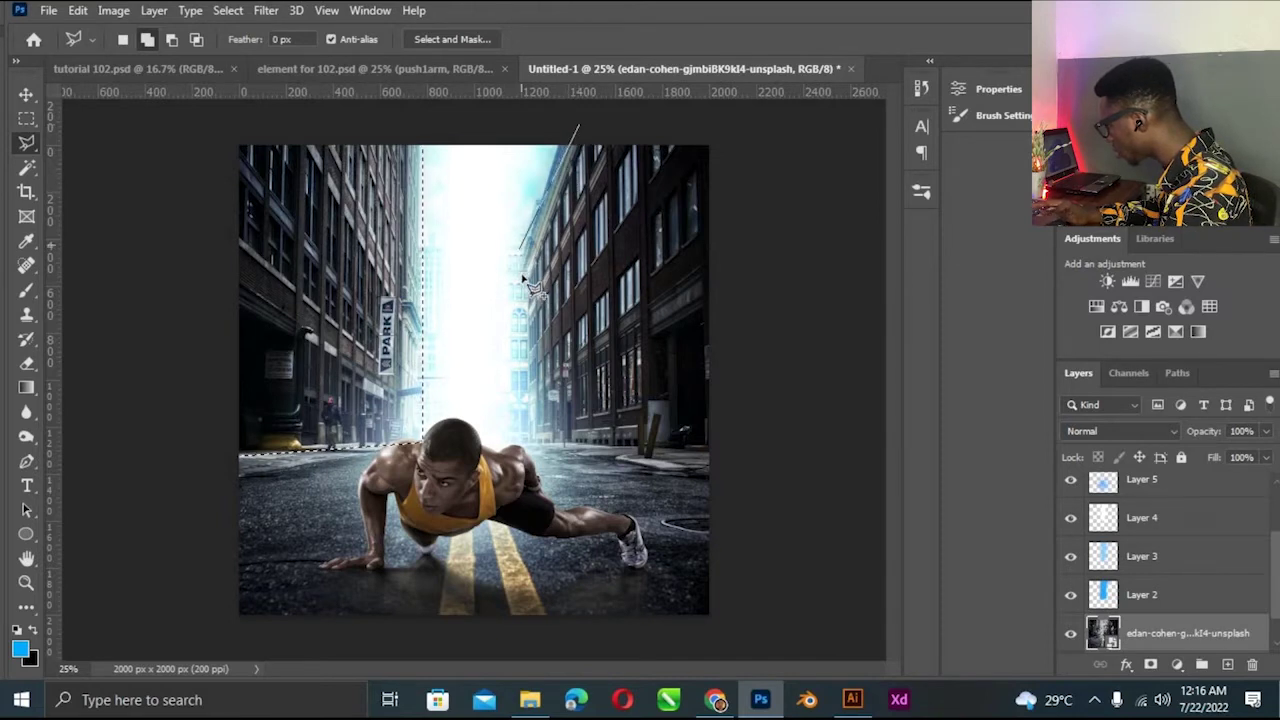
left_click(524, 258)
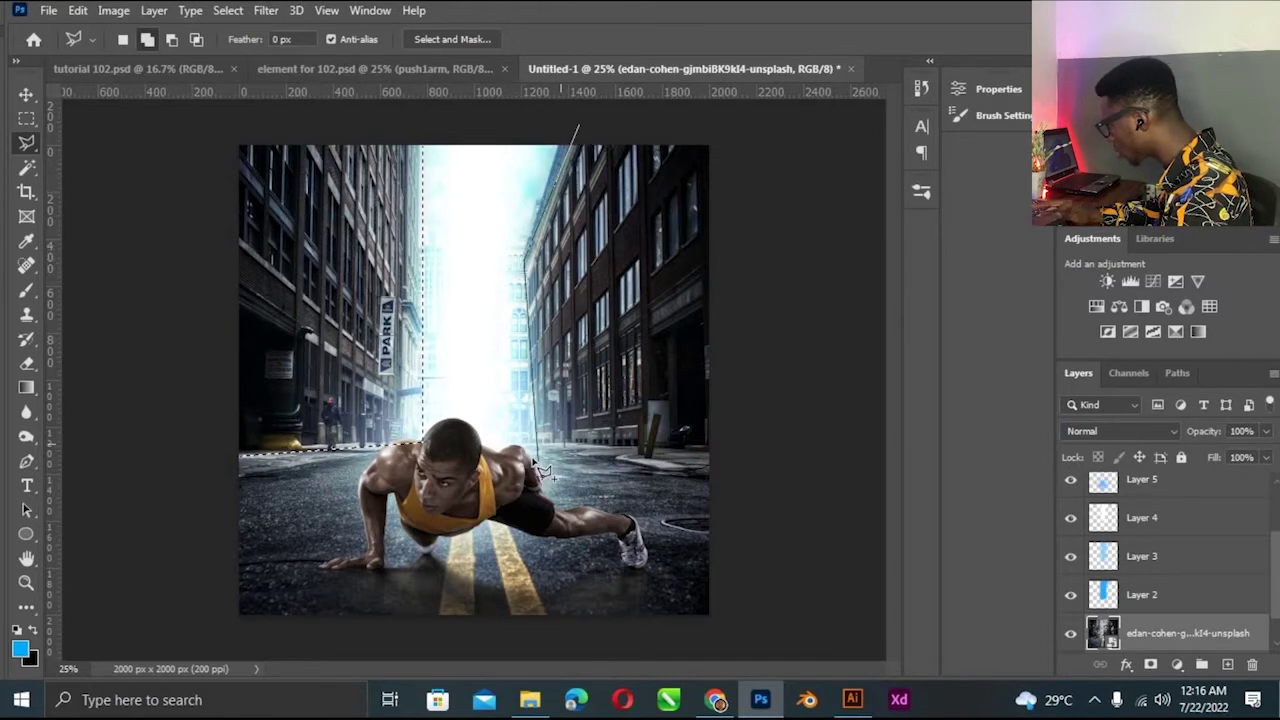
left_click(530, 447)
left_click(757, 443)
left_click(722, 112)
double_click(623, 108)
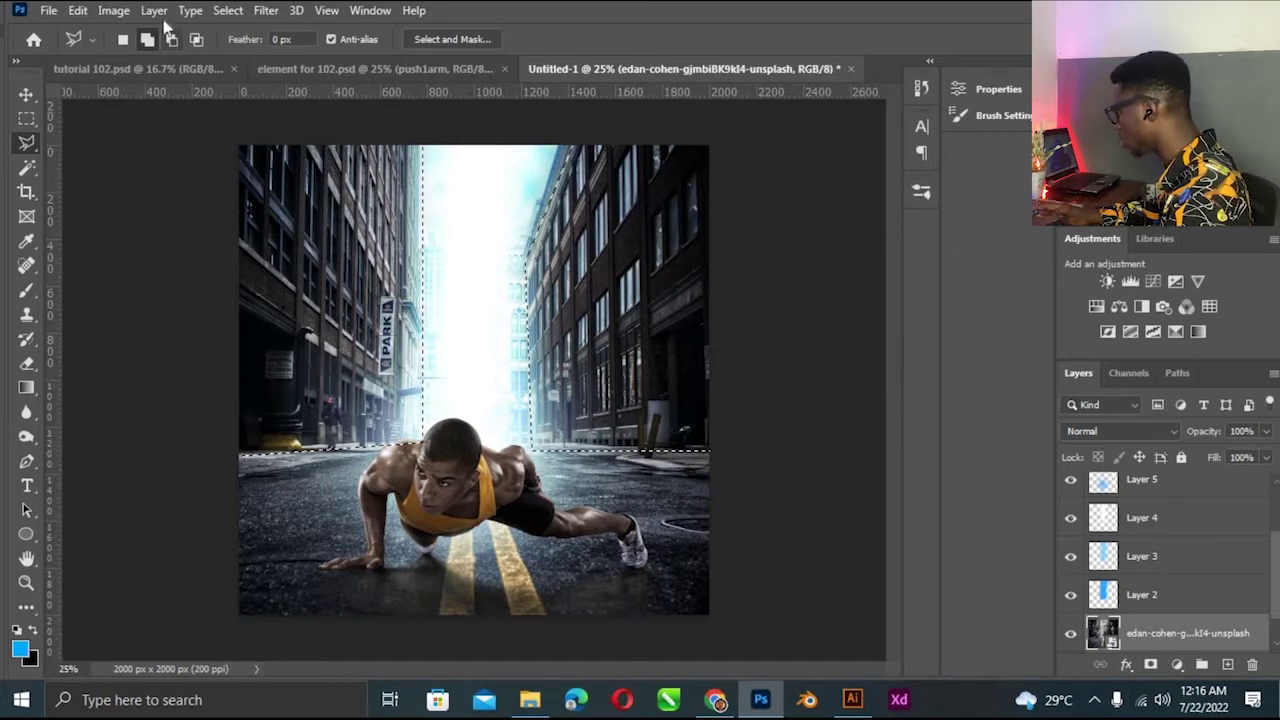
Darken the selected buildings with a strong negative Brightness/Contrast, then deselect.
left_click(113, 10)
mouse_move(143, 59)
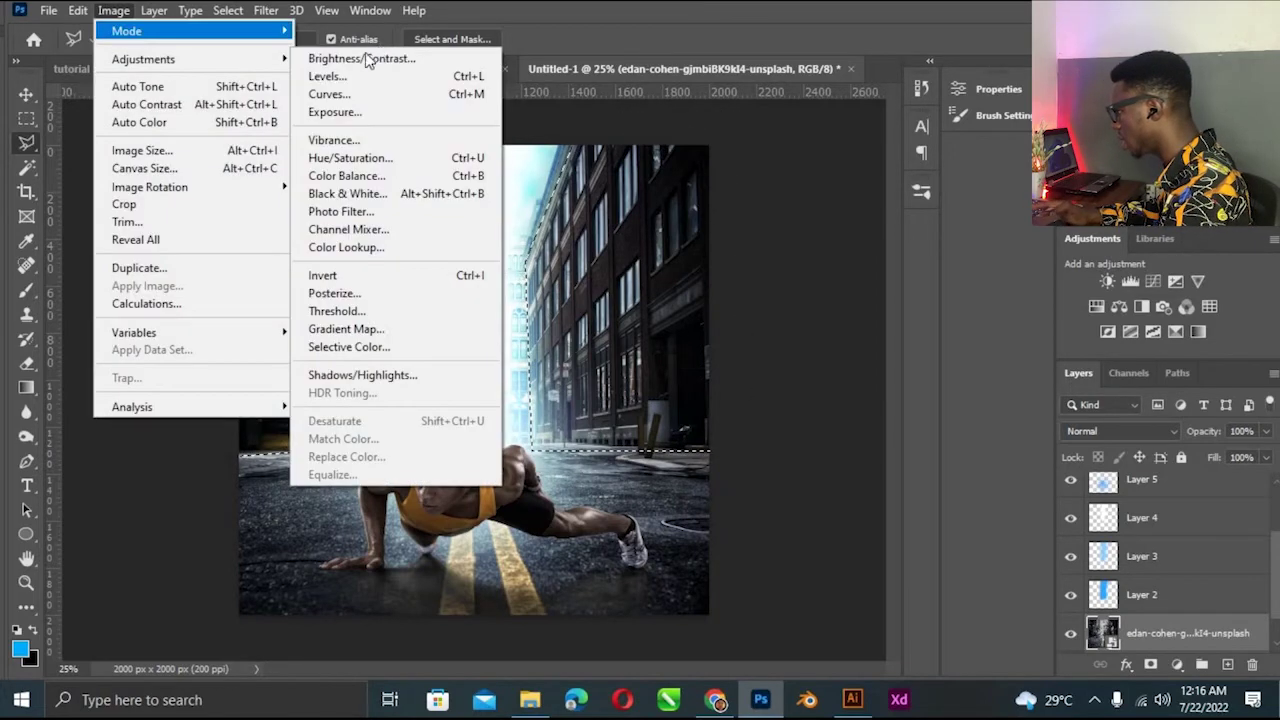
key("Return")
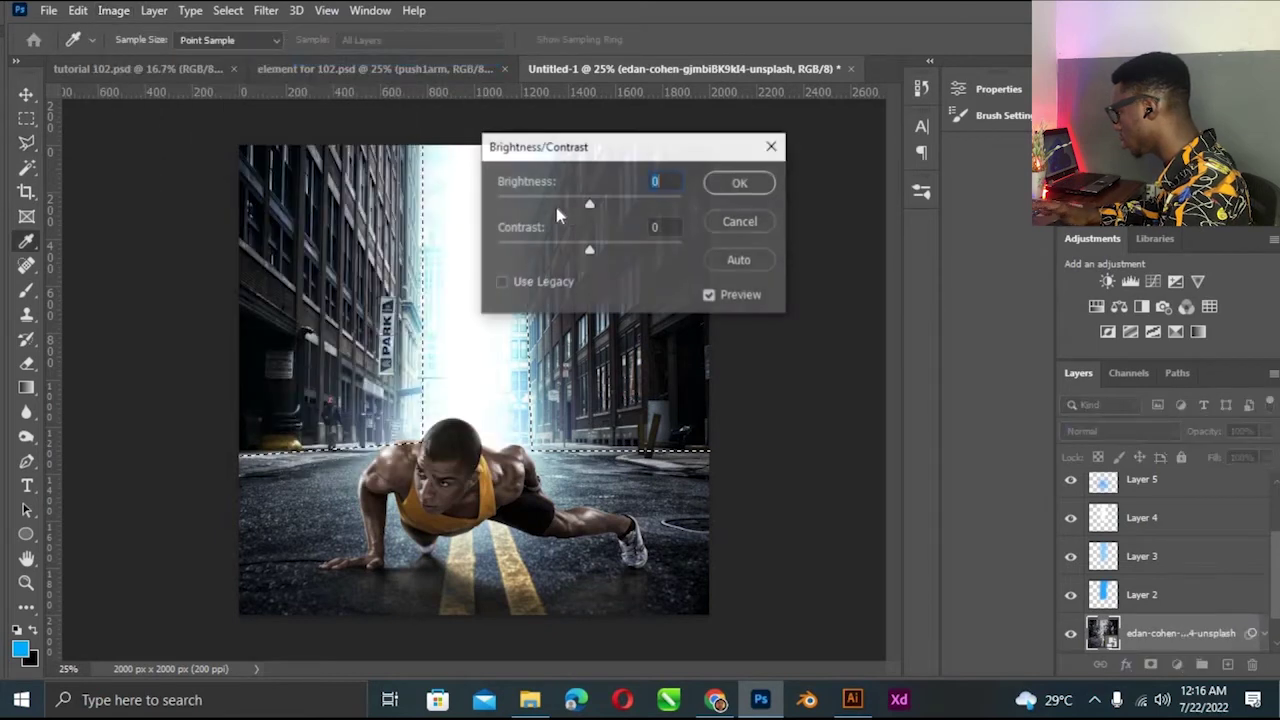
left_click_drag(589, 205, 509, 201)
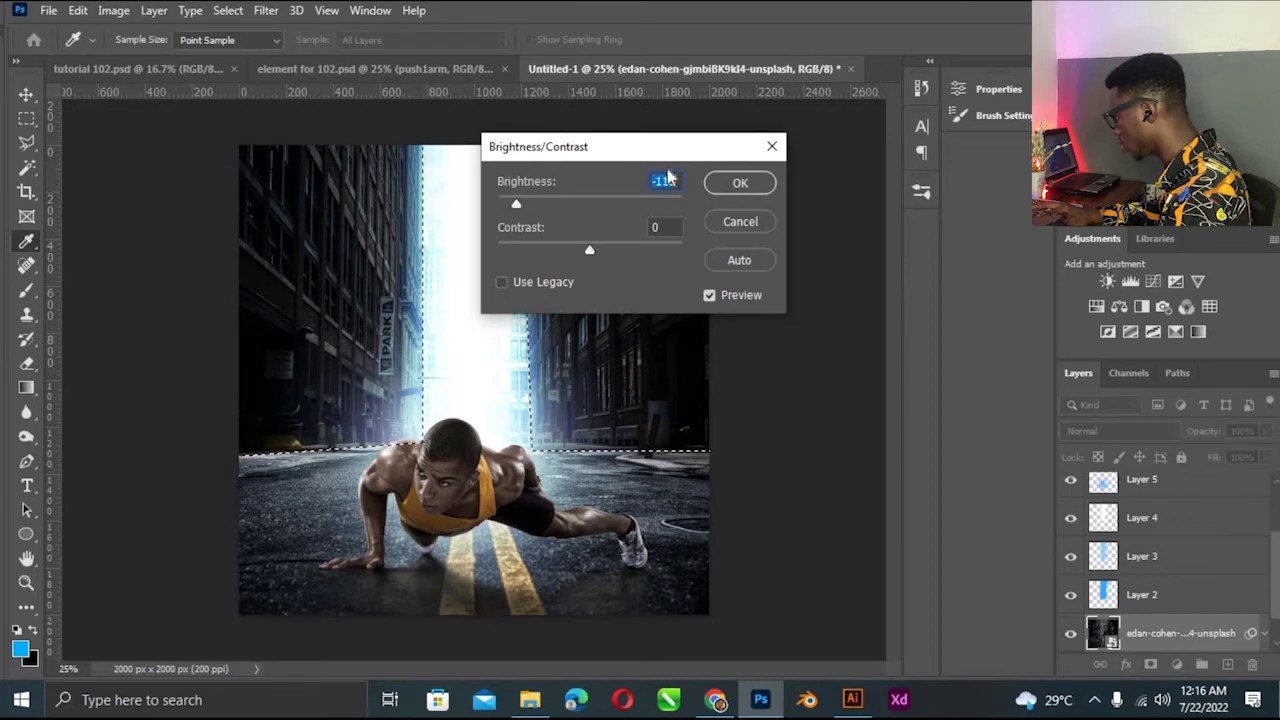
left_click(740, 182)
key("ctrl+d")
key("l")
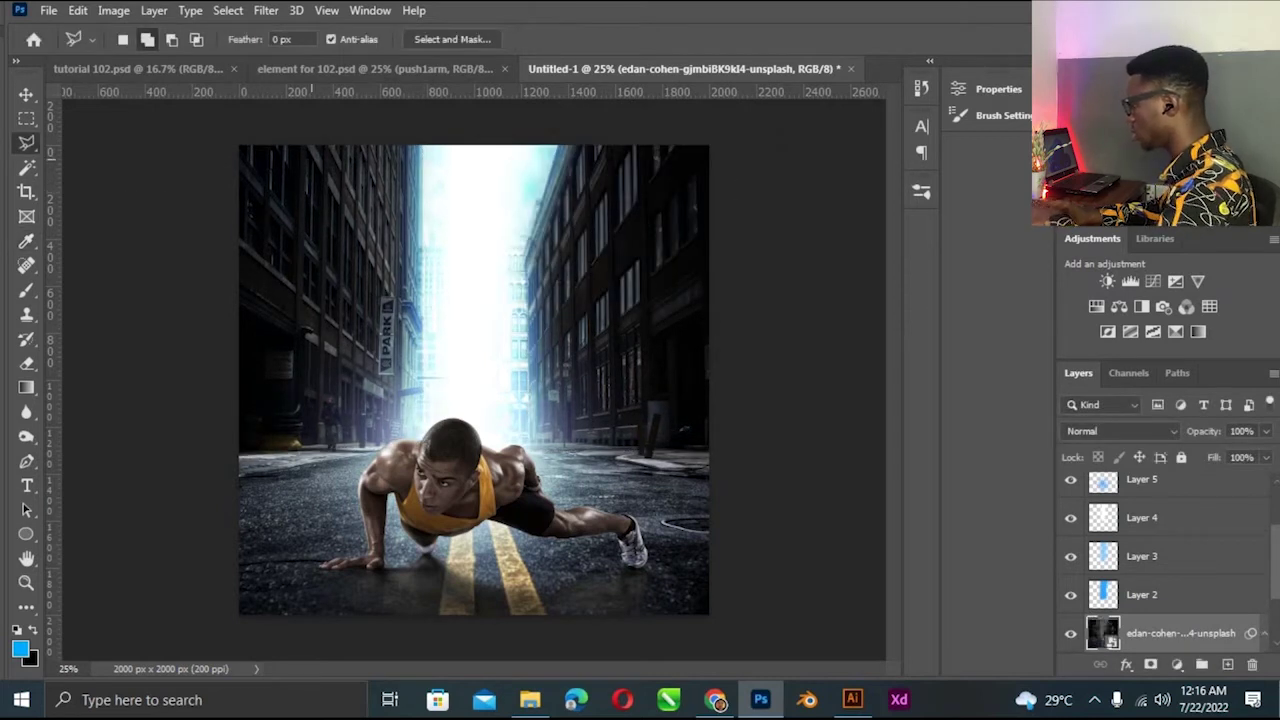
Select the push1arm athlete layer.
key("v")
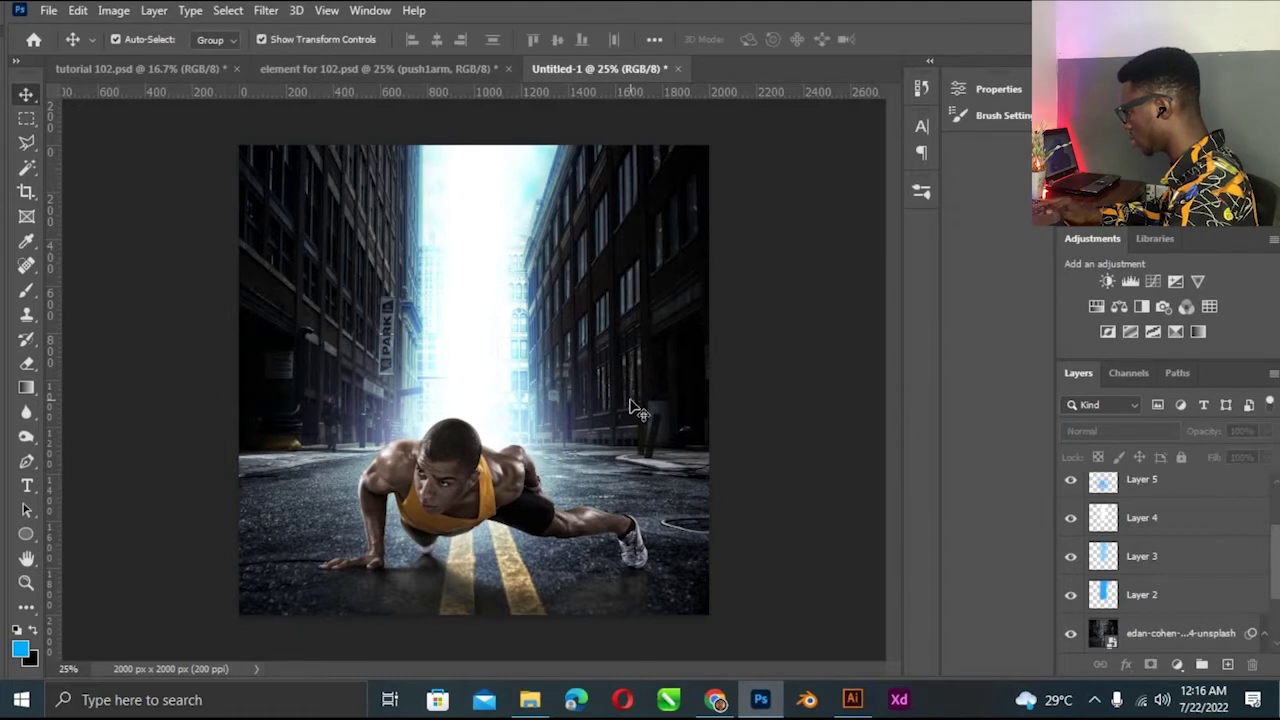
scroll(633, 408, "up", 1)
scroll(633, 408, "up", 1)
scroll(633, 408, "down", 1)
scroll(633, 408, "down", 2)
scroll(633, 408, "up", 2)
scroll(633, 408, "down", 1)
scroll(633, 408, "up", 1)
scroll(633, 408, "up", 1)
scroll(633, 408, "down", 1)
scroll(633, 408, "up", 1)
scroll(633, 408, "down", 1)
scroll(633, 408, "up", 1)
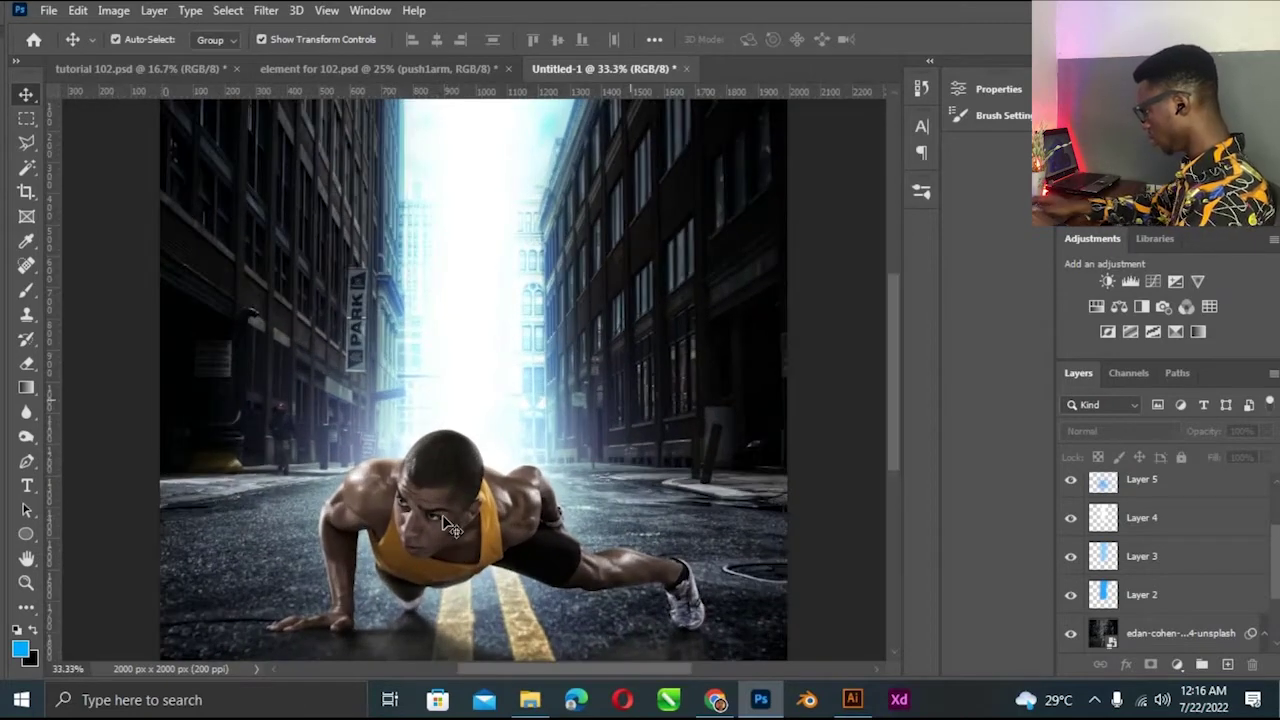
key("ctrl+v")
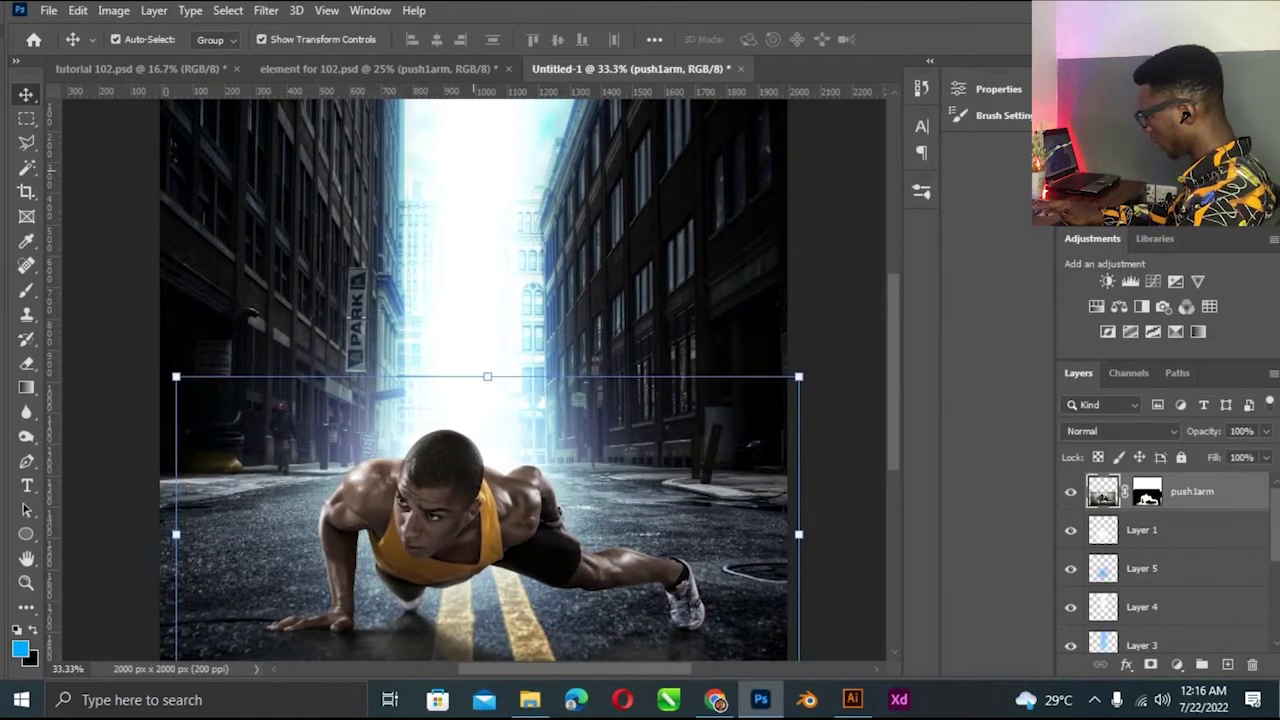
Apply Topaz Adjust's Dynamic Pop II preset to the athlete layer.
left_click(266, 12)
mouse_move(294, 476)
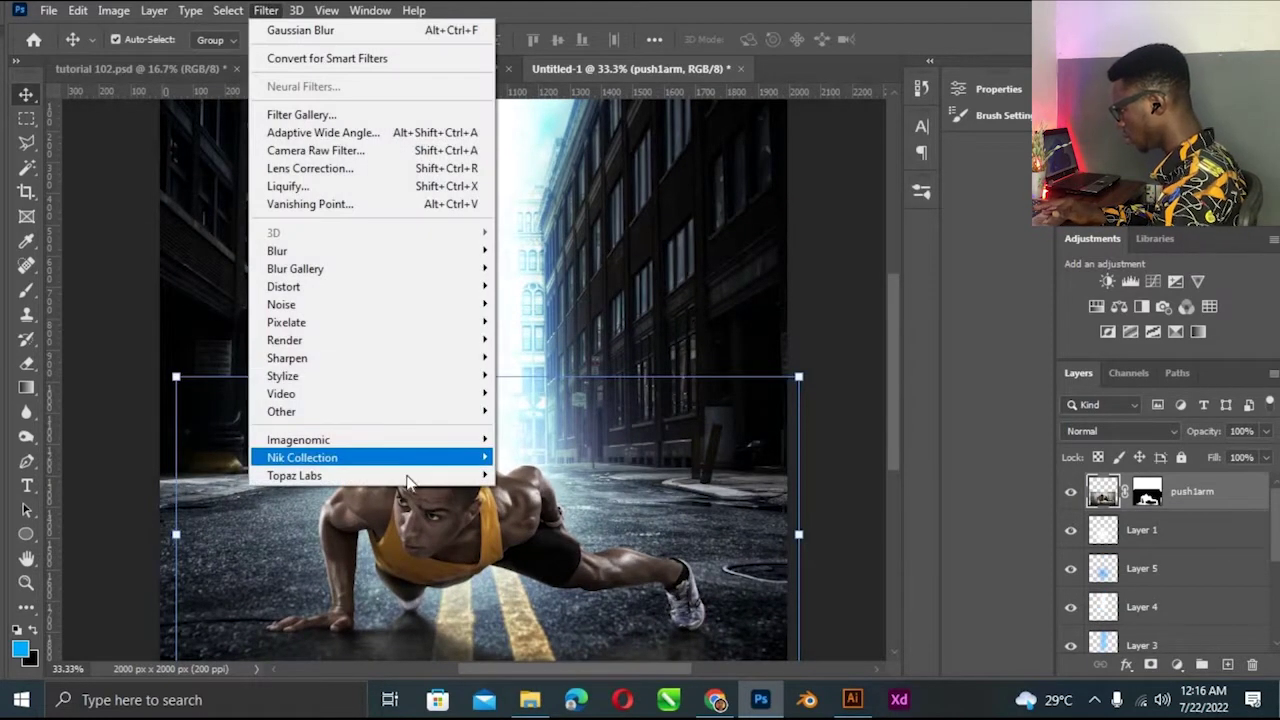
left_click(530, 475)
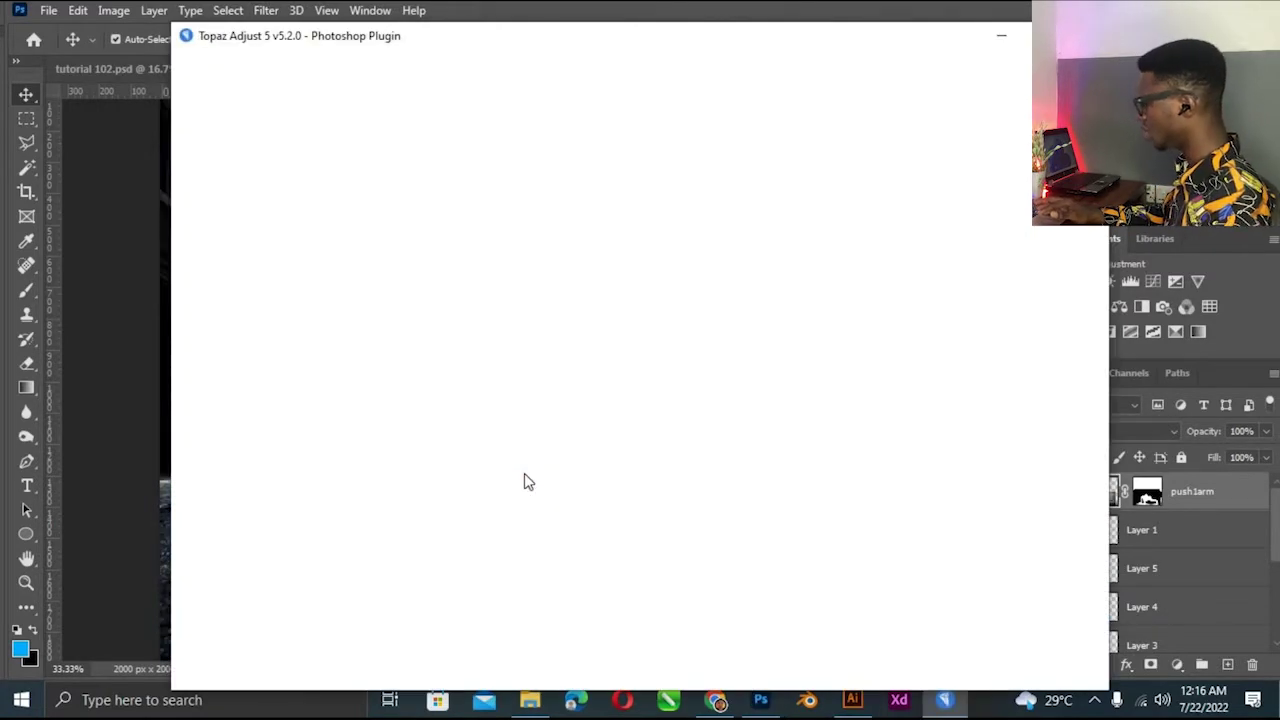
mouse_move(304, 353)
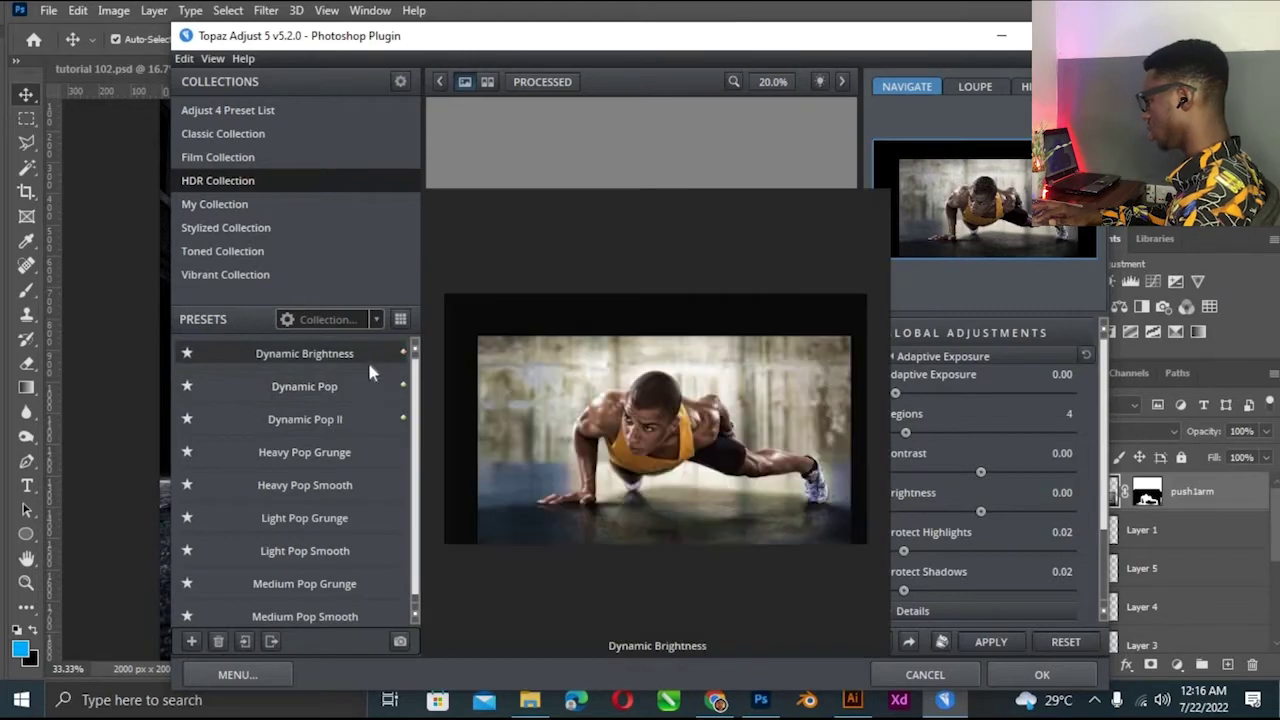
left_click(356, 407)
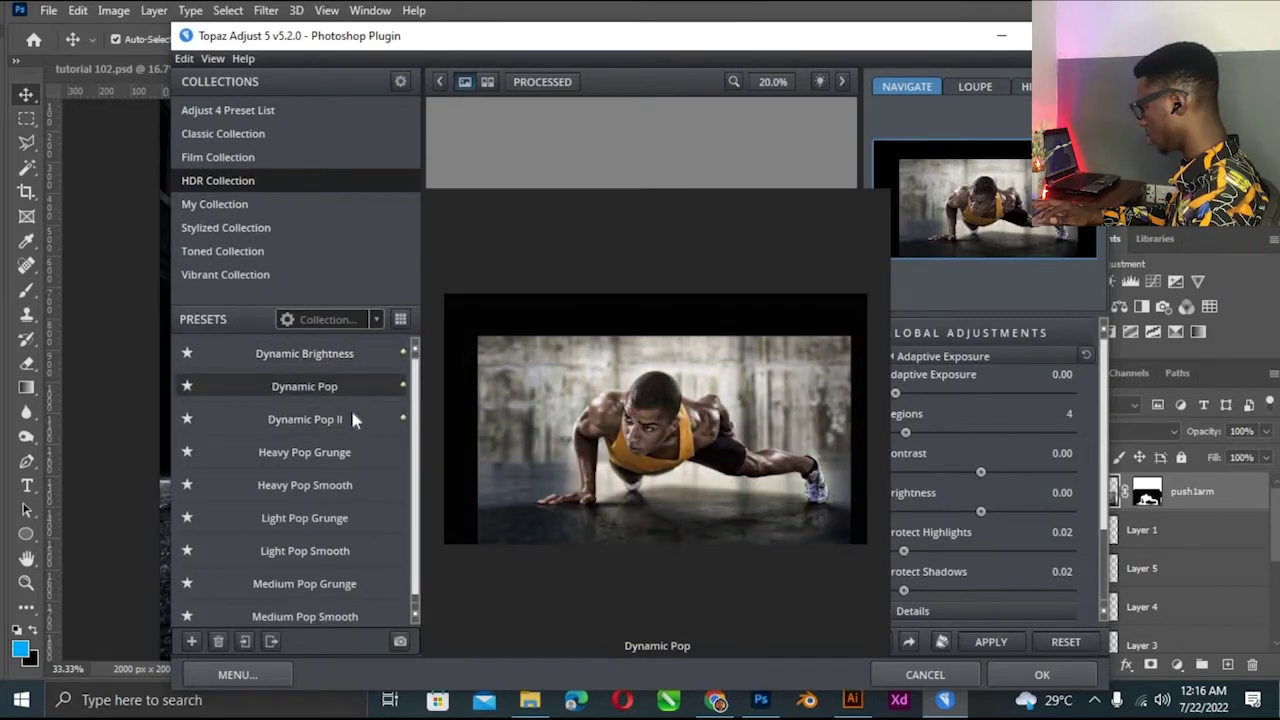
left_click(352, 385)
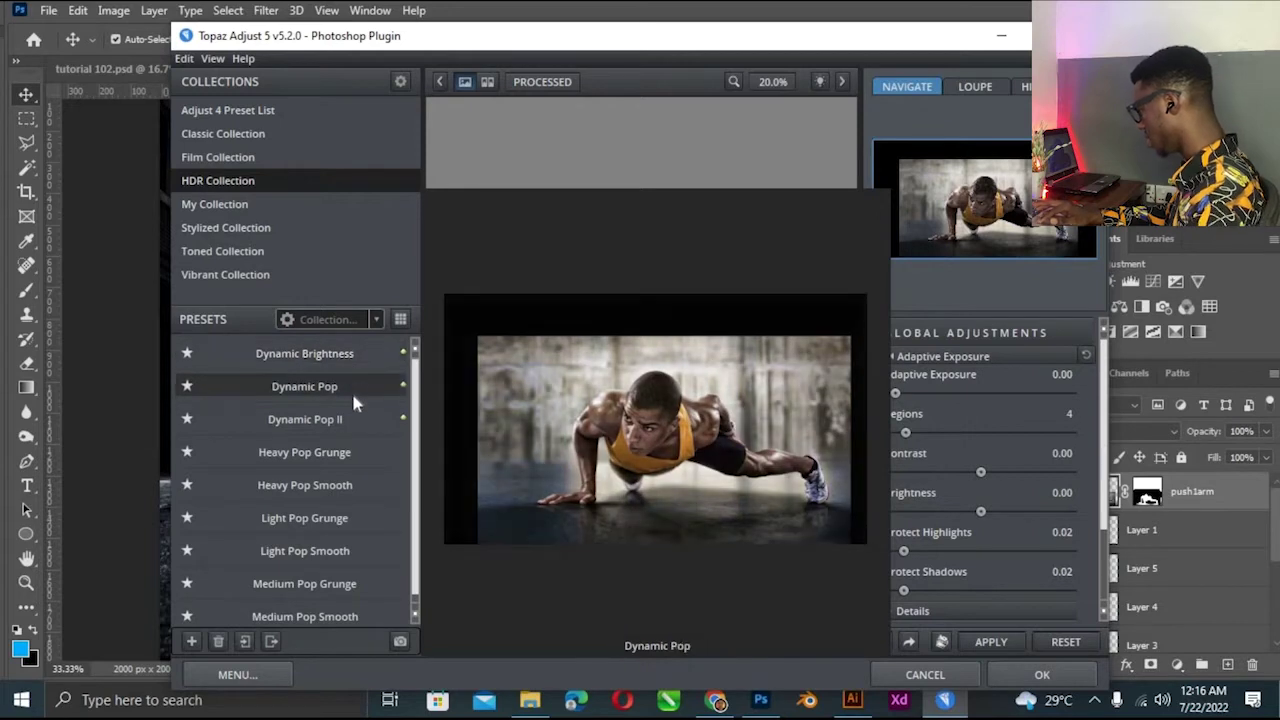
left_click(351, 410)
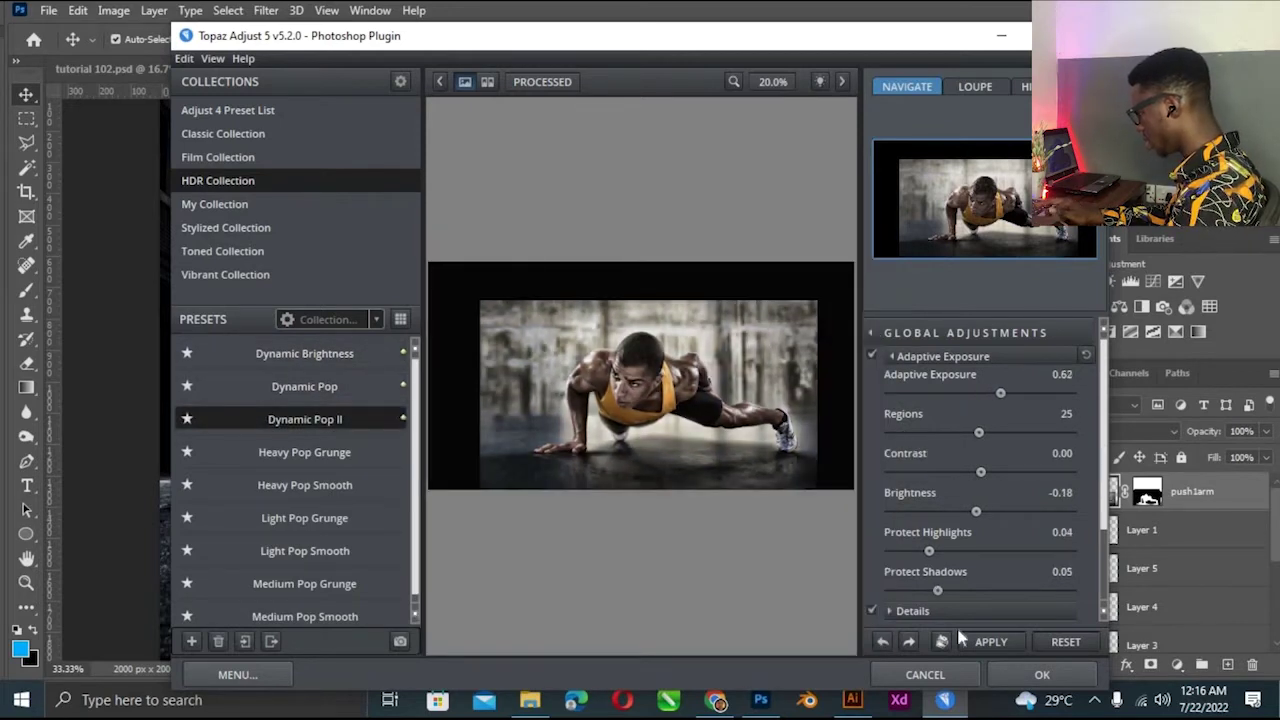
left_click(1008, 670)
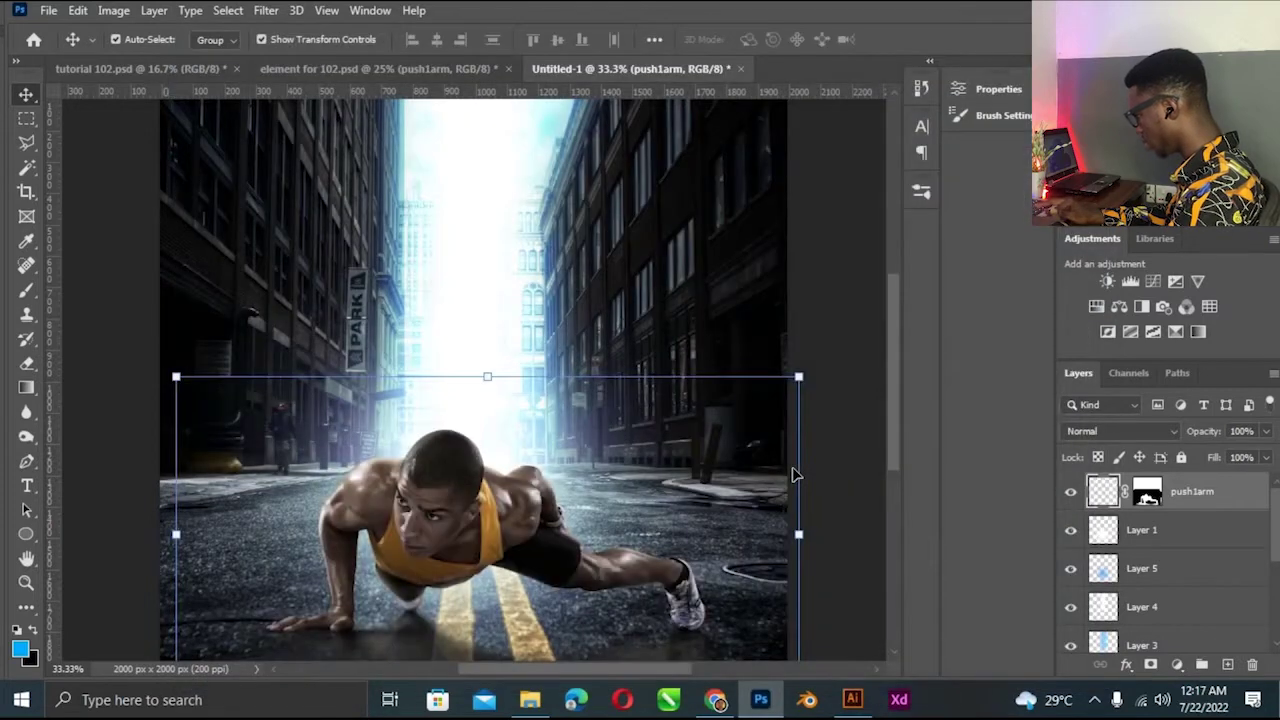
Select the push1arm layer and duplicate it as push1arm copy with Ctrl+J.
key("ctrl+minus")
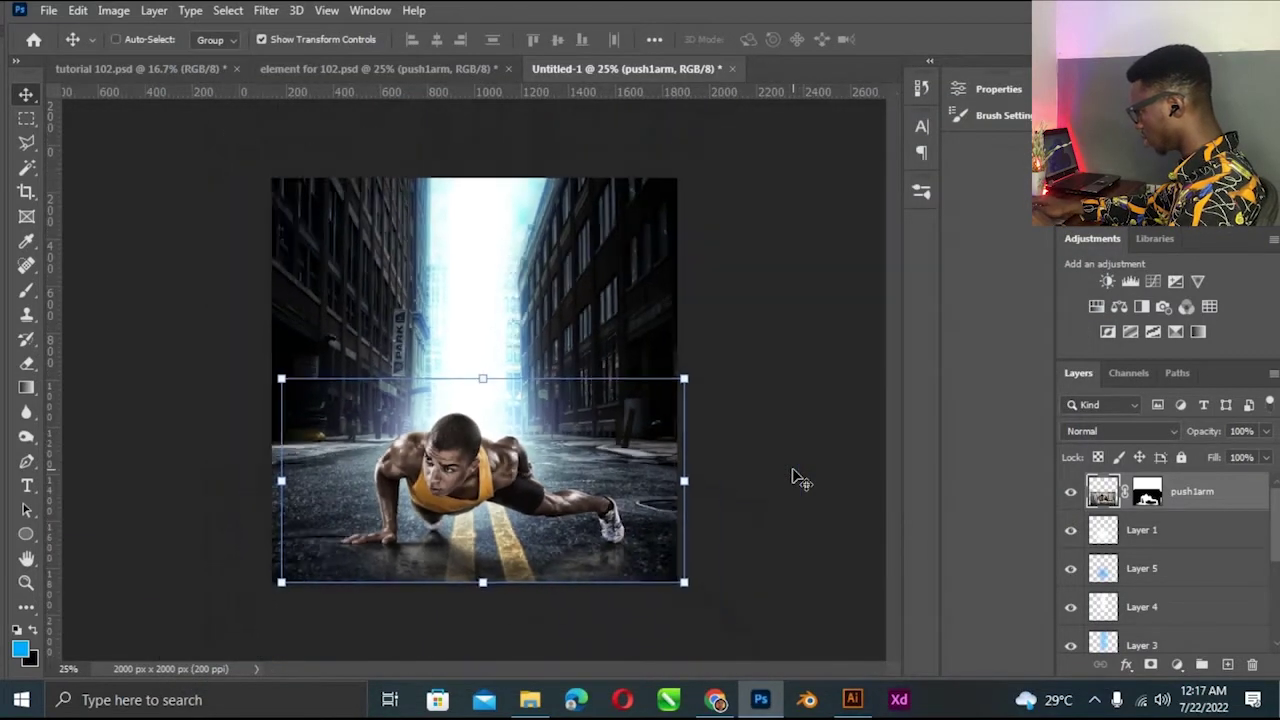
left_click(812, 530)
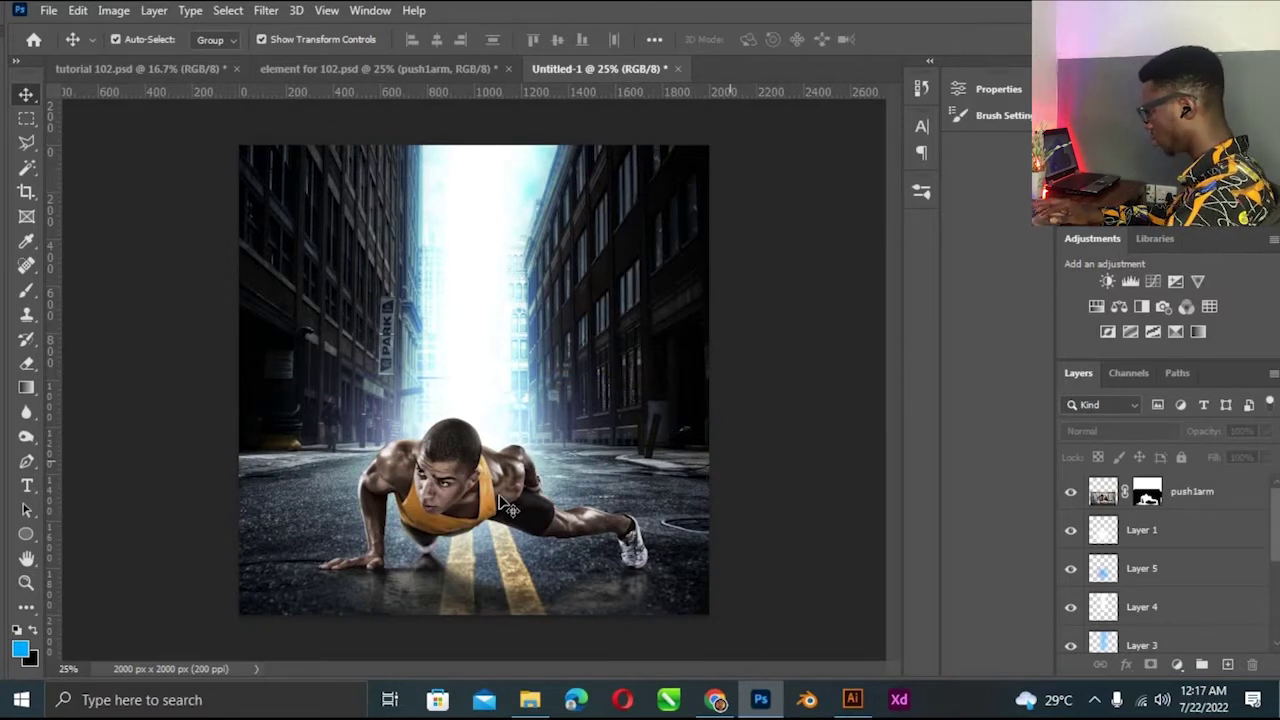
left_click(699, 405)
left_click(823, 371)
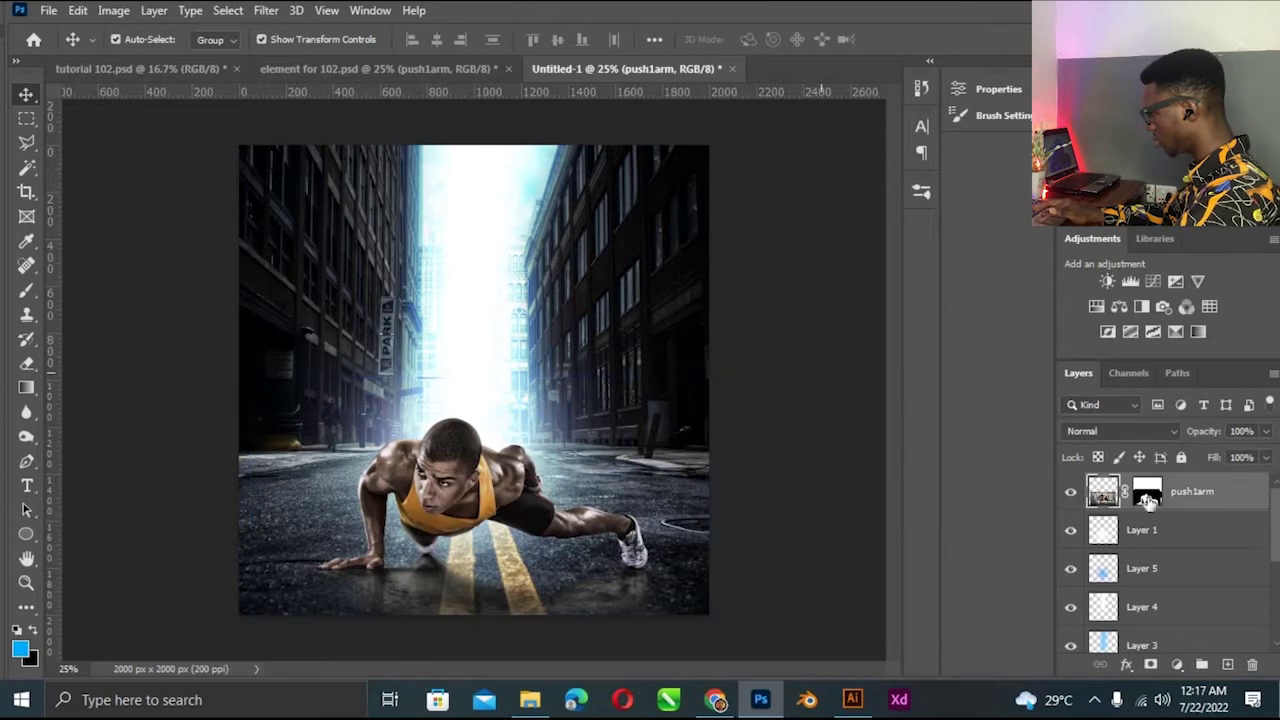
left_click(1243, 510)
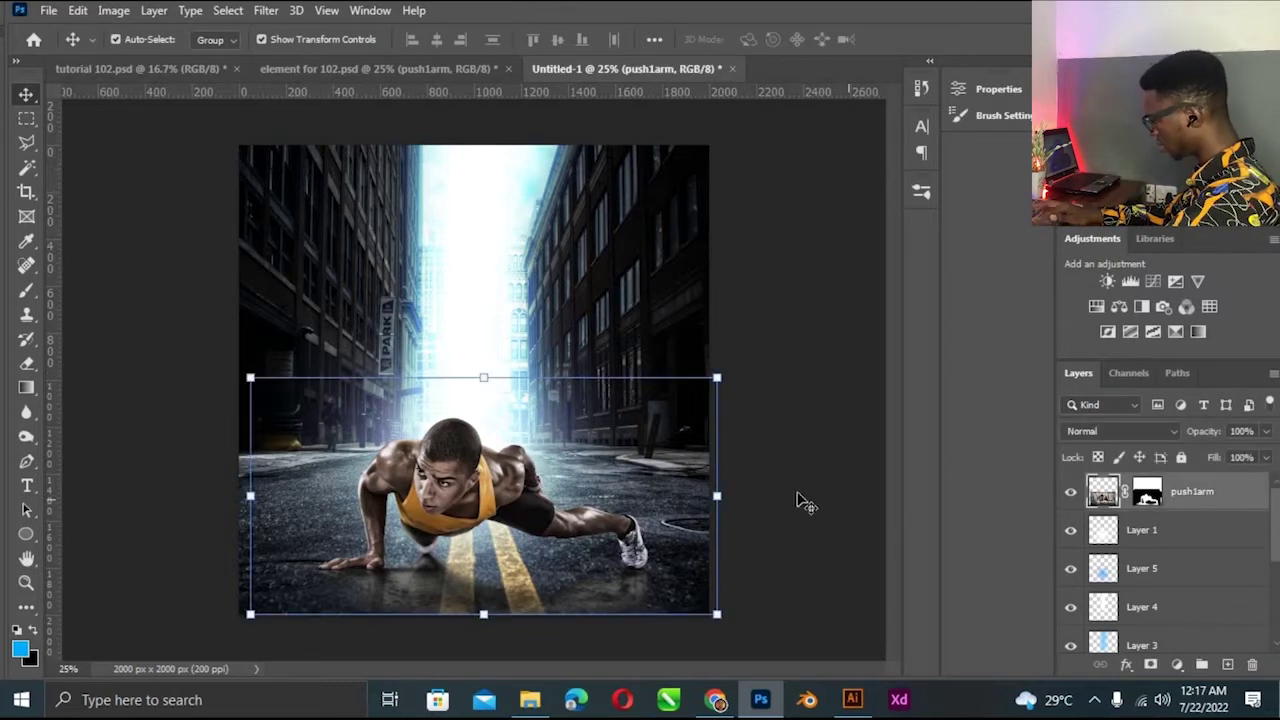
scroll(512, 484, "up", 1)
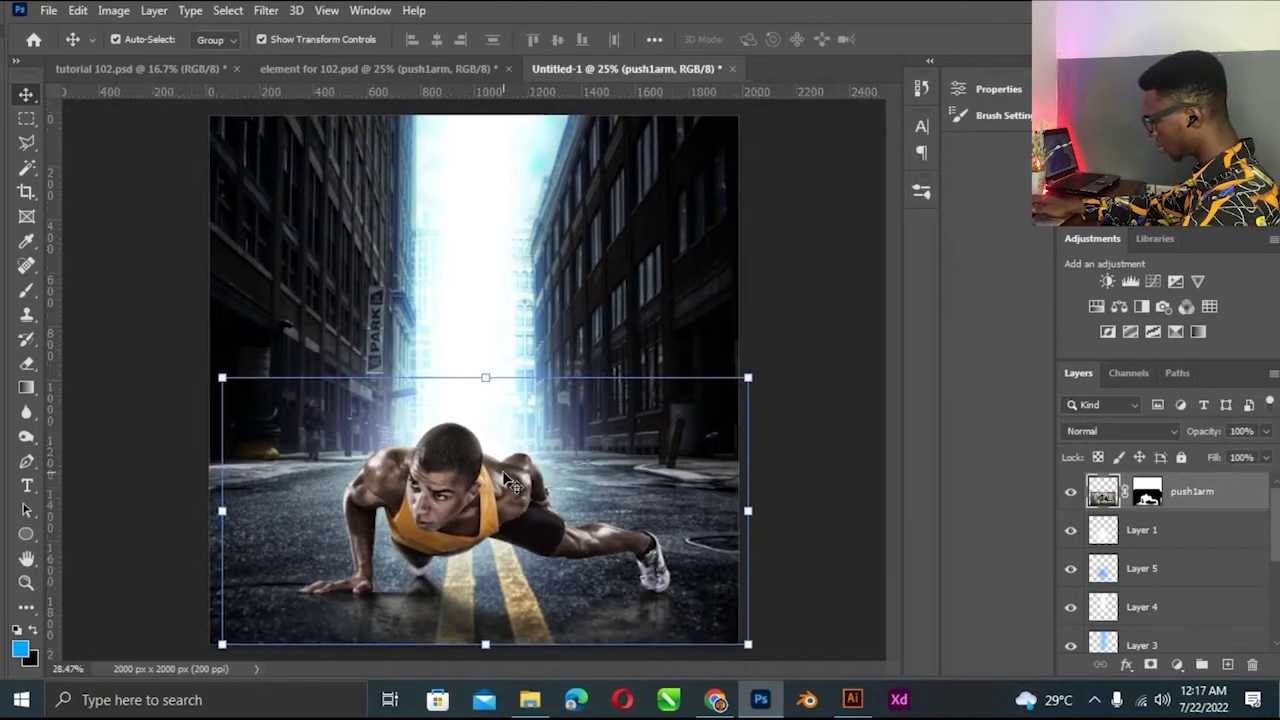
key("ctrl+plus")
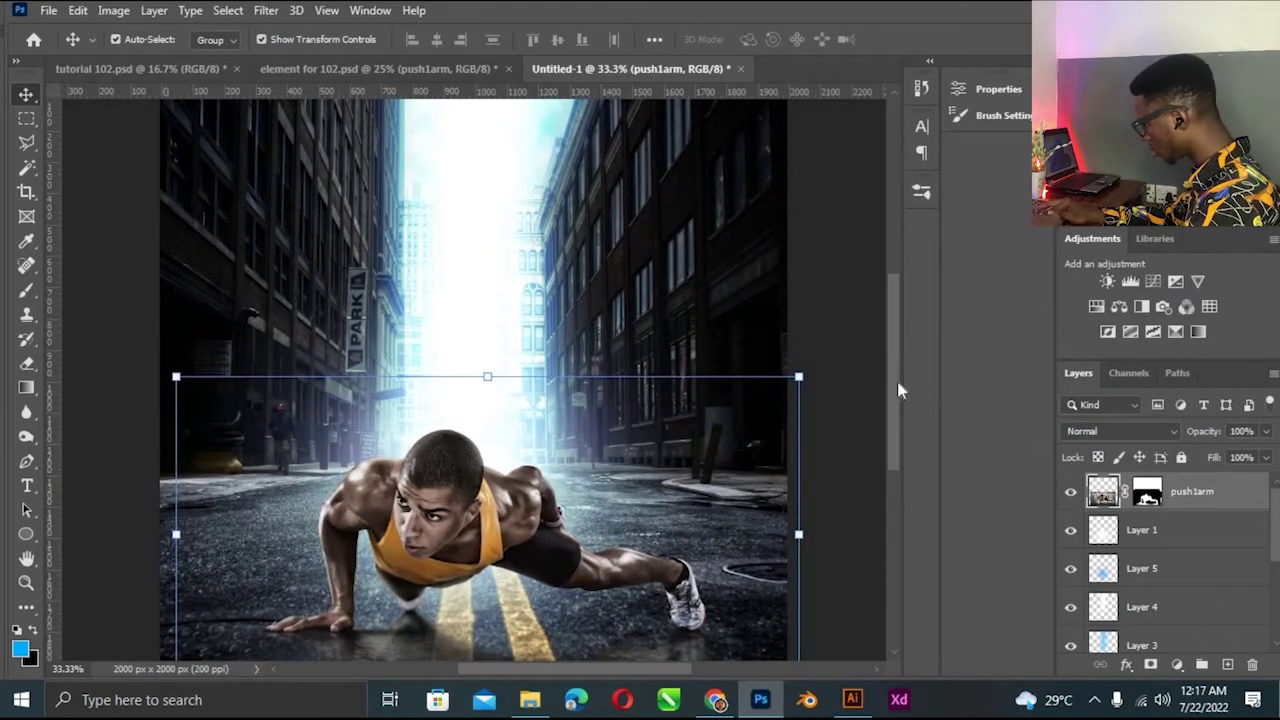
scroll(897, 385, "down", 2)
scroll(899, 391, "down", 1)
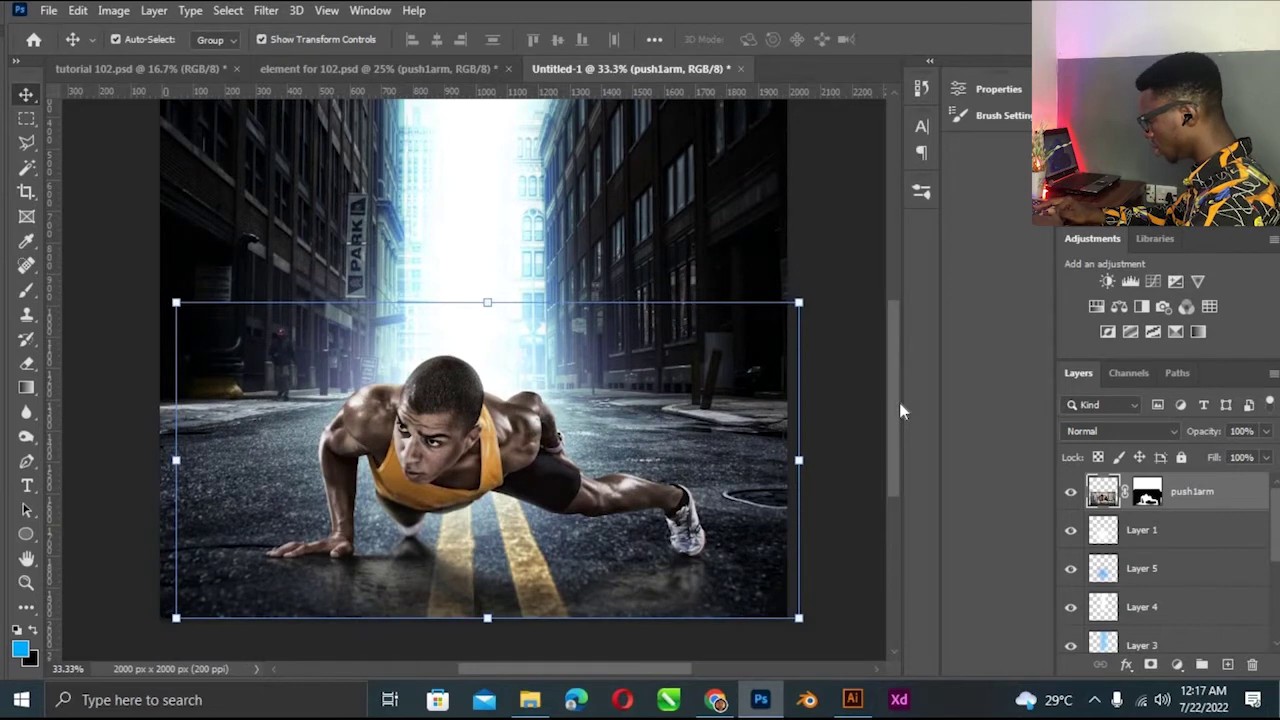
scroll(899, 402, "down", 1)
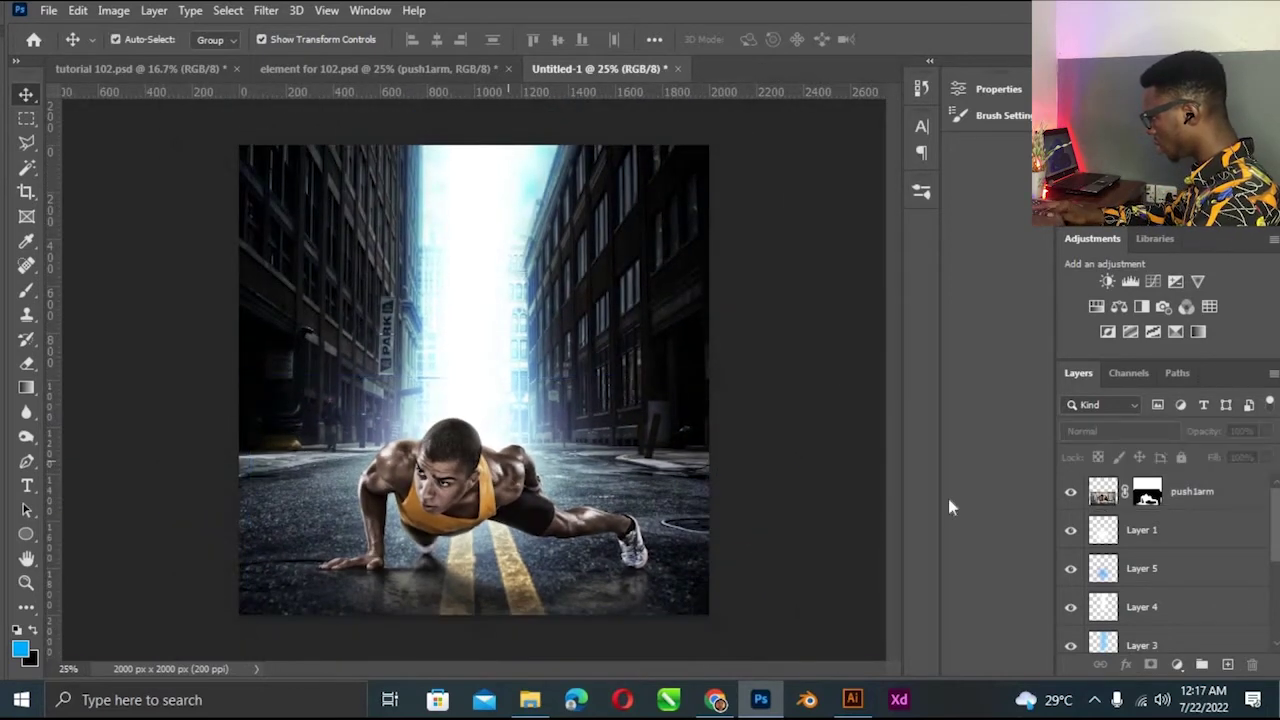
key("ctrl+j")
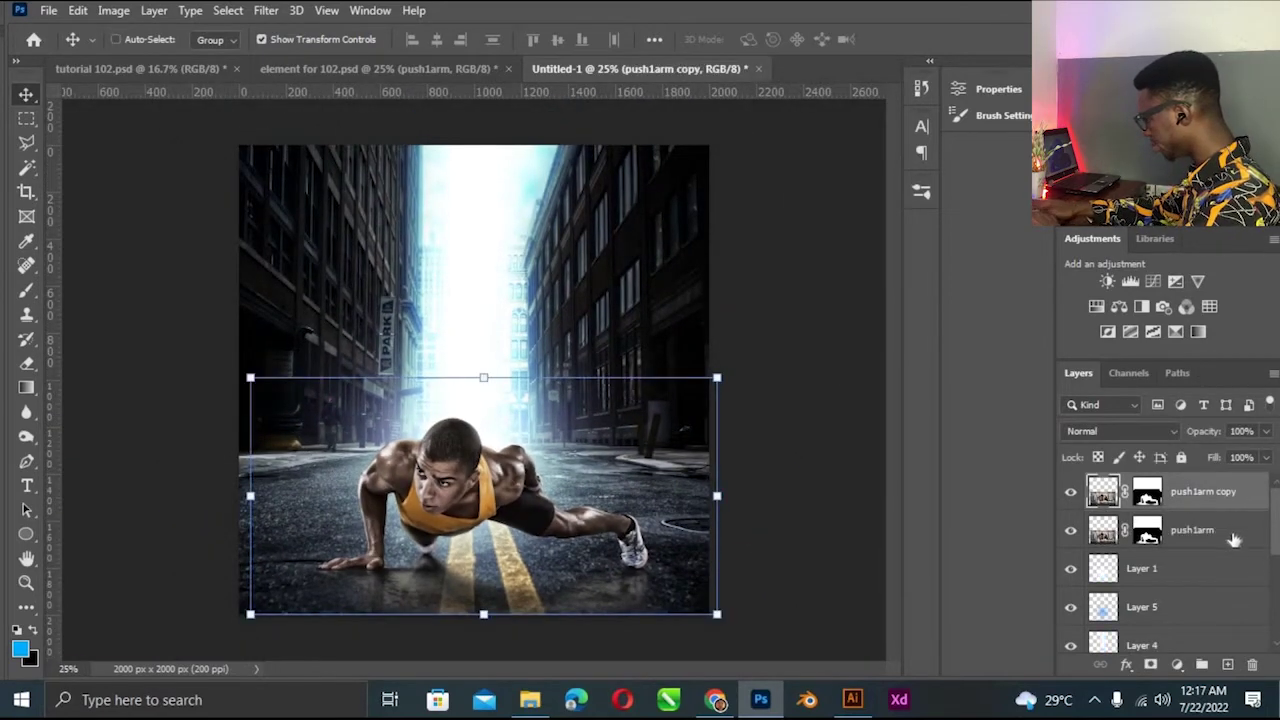
Merge push1arm copy into a new Layer 6 and bring up its Channel Mixer.
left_click(1227, 664)
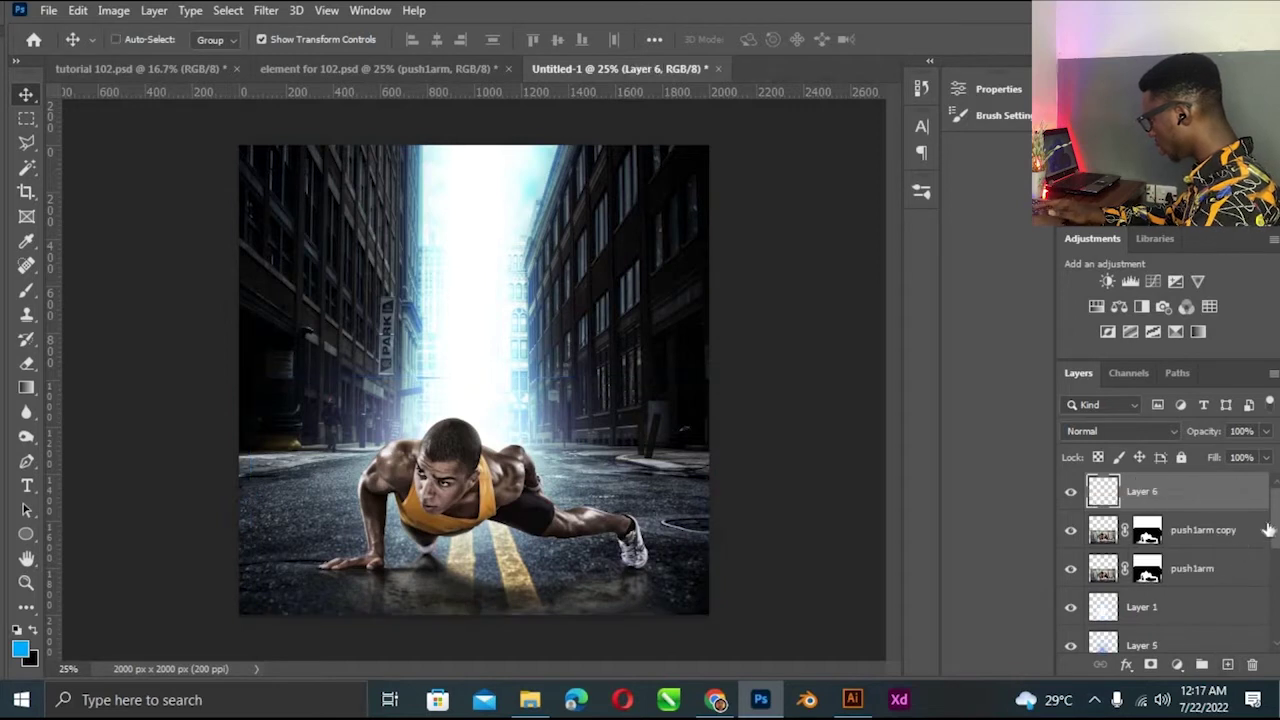
left_click(1190, 530, "shift")
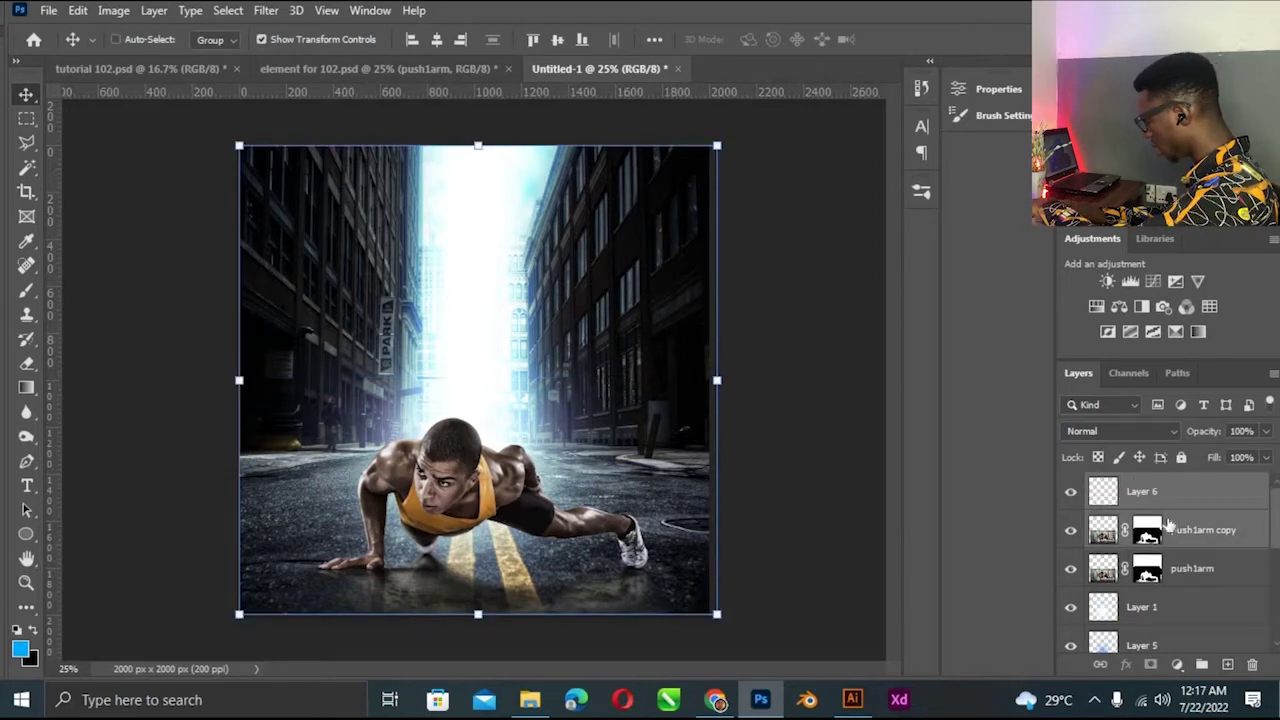
key("ctrl+e")
left_click(1070, 491)
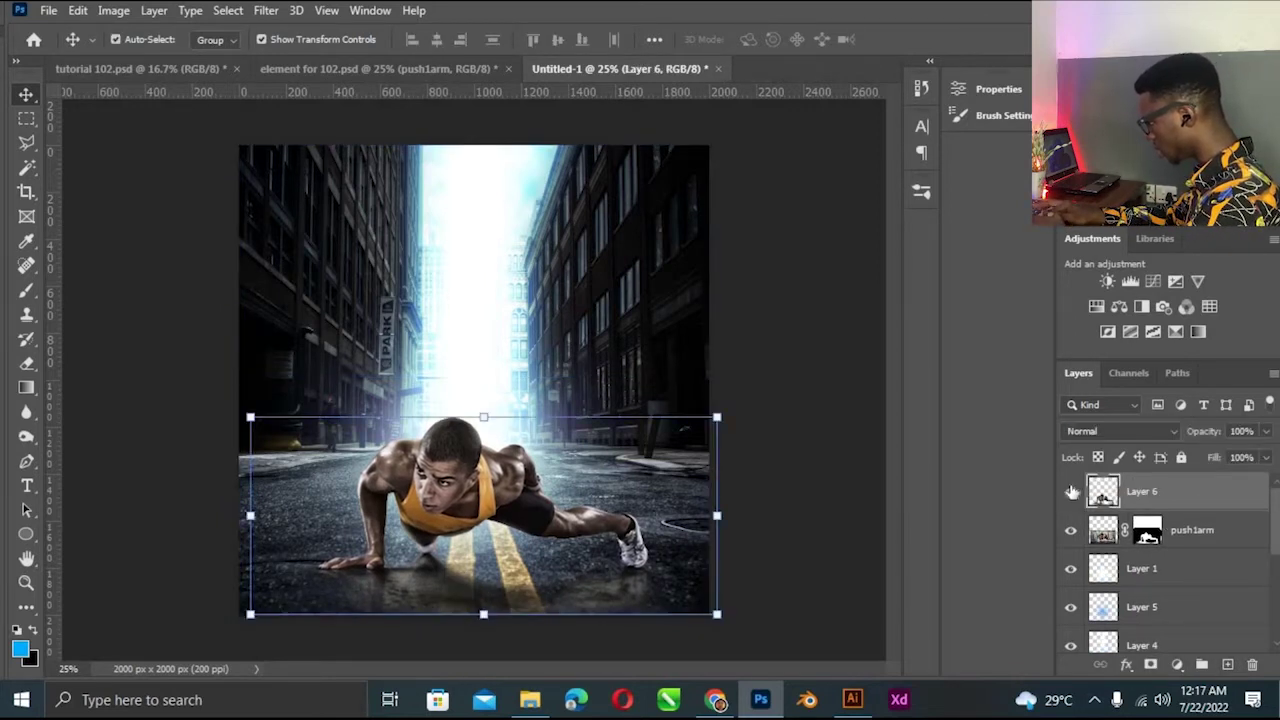
left_click(1071, 491)
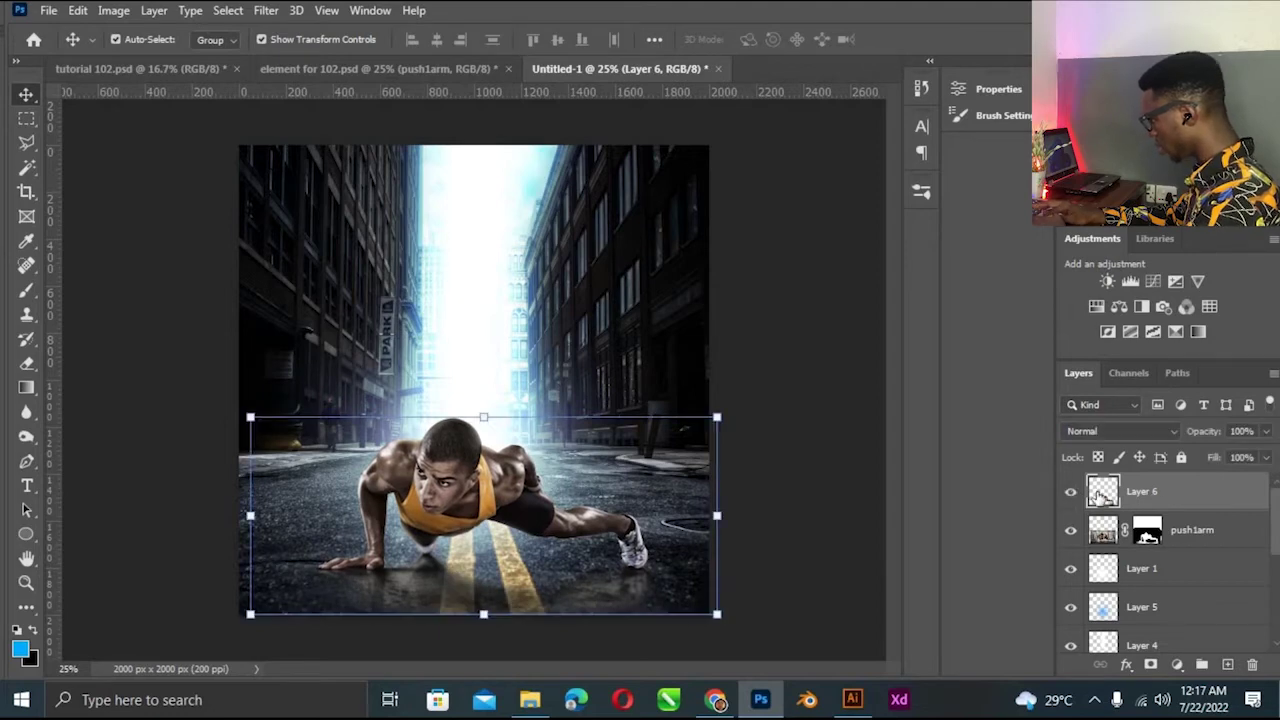
left_click(113, 12)
mouse_move(143, 59)
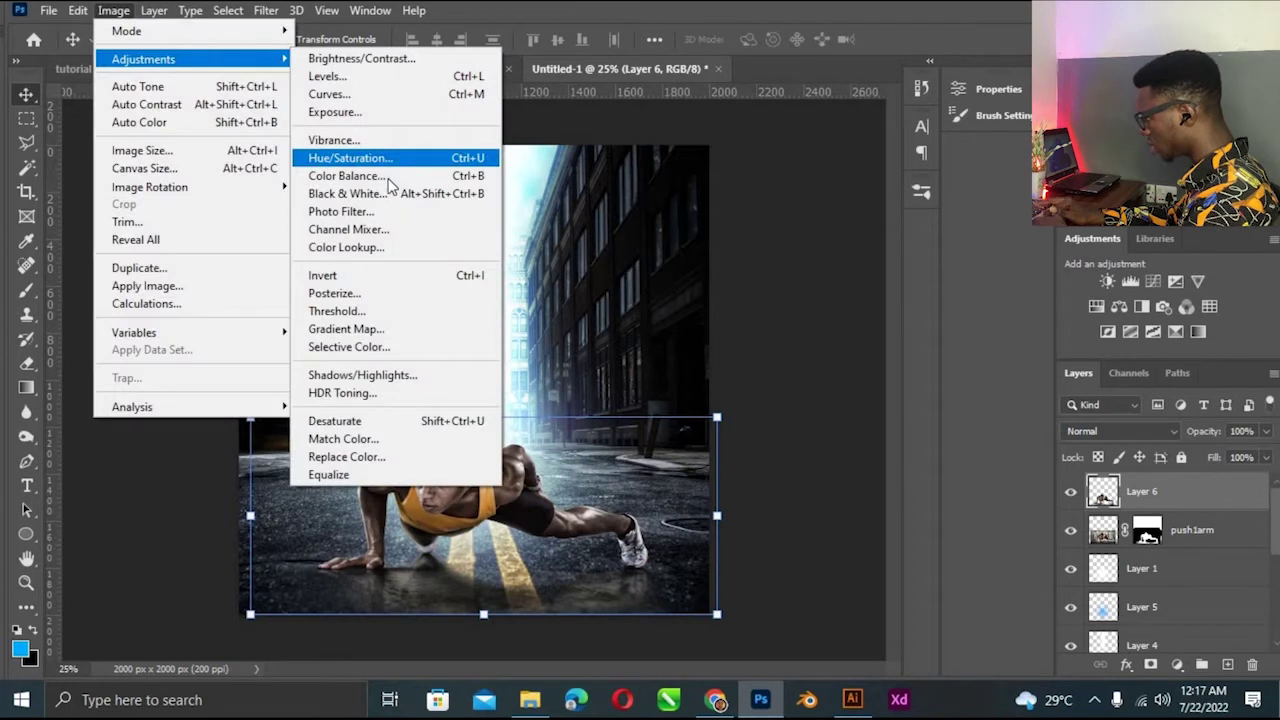
left_click(395, 240)
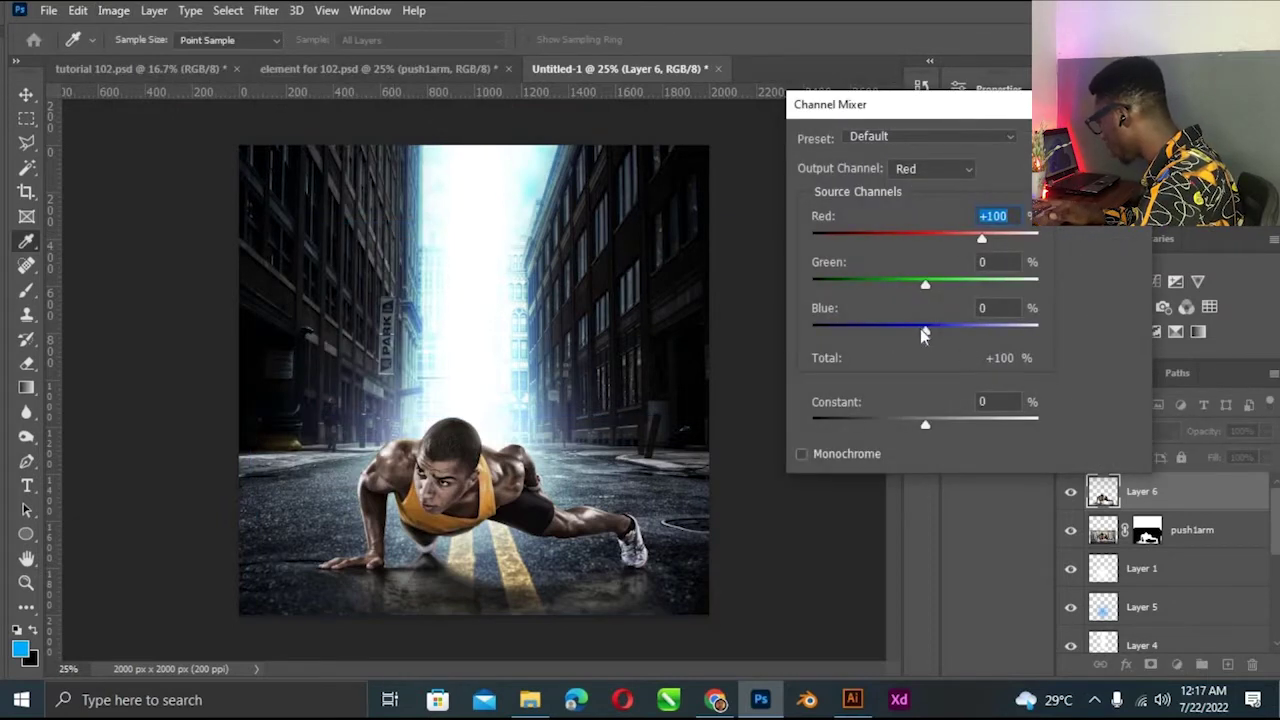
Set the Channel Mixer Red output to Red +104 and Blue output to Green +31, Blue +97.
left_click_drag(925, 333, 932, 331)
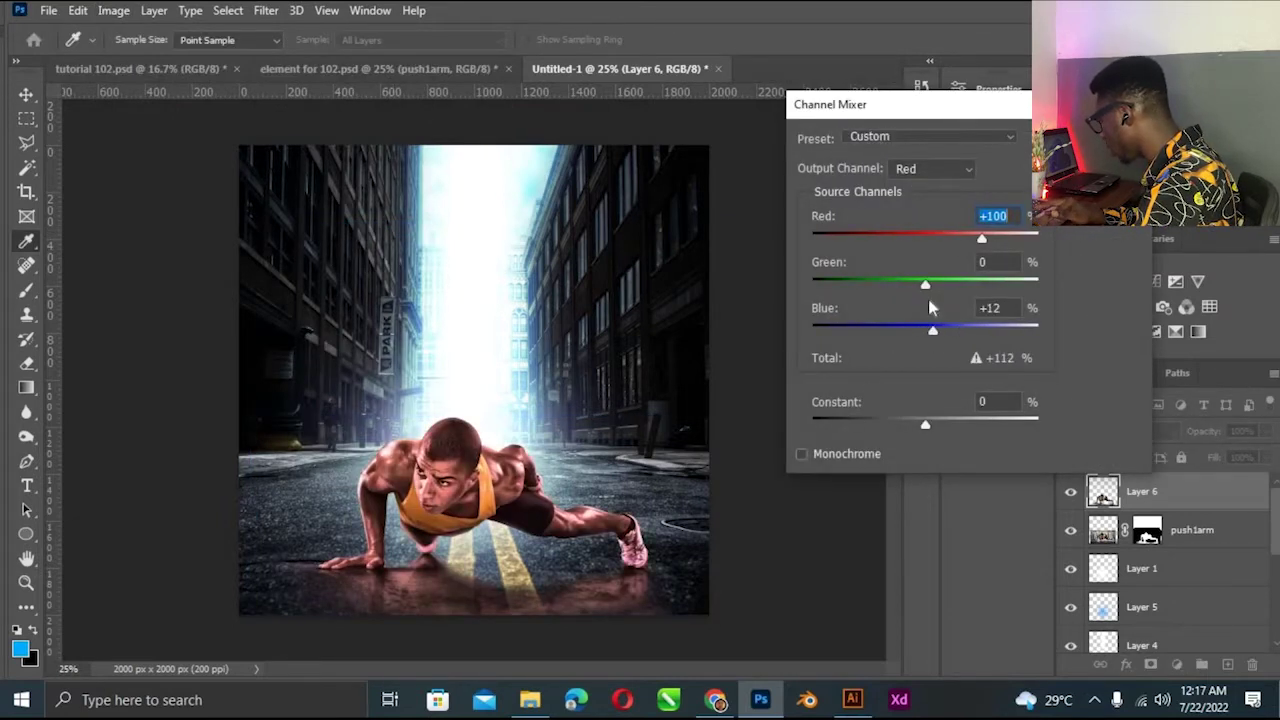
left_click_drag(920, 288, 907, 286)
left_click_drag(933, 333, 938, 333)
left_click_drag(950, 240, 983, 240)
left_click(935, 169)
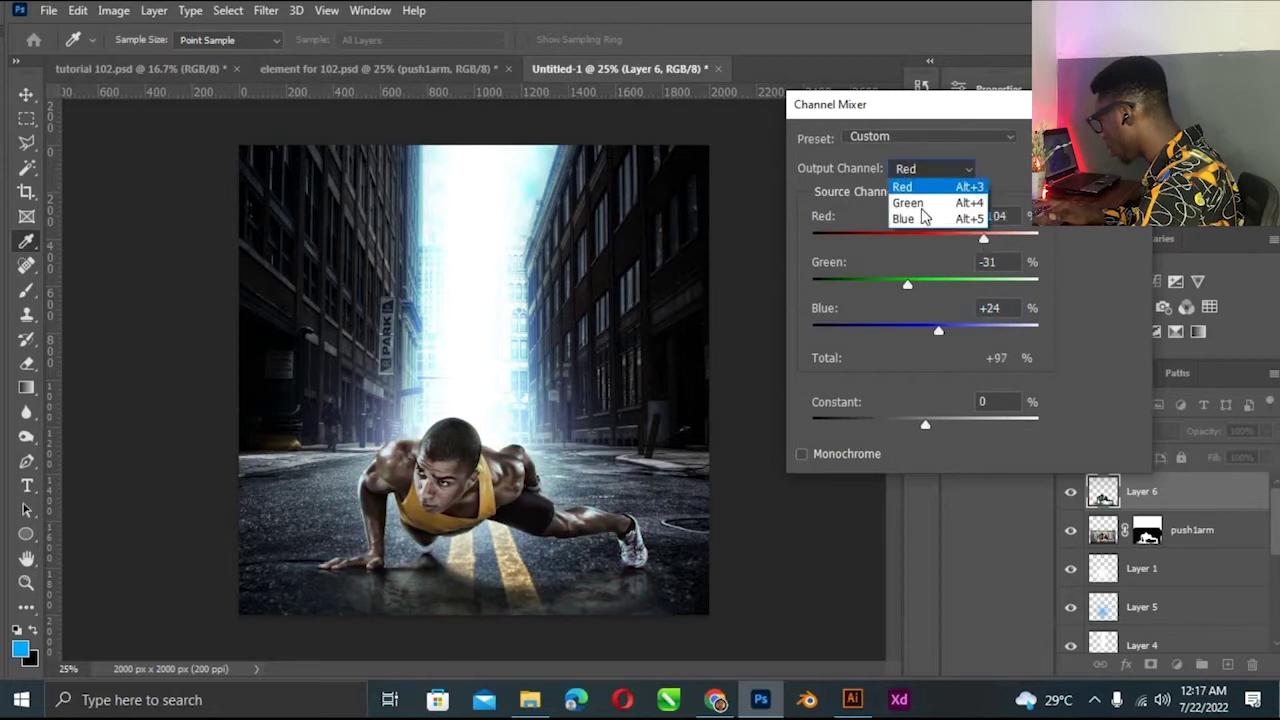
left_click(924, 218)
mouse_move(979, 331)
left_mouse_down()
mouse_move(948, 330)
mouse_move(984, 330)
left_mouse_up()
left_click_drag(933, 284, 942, 288)
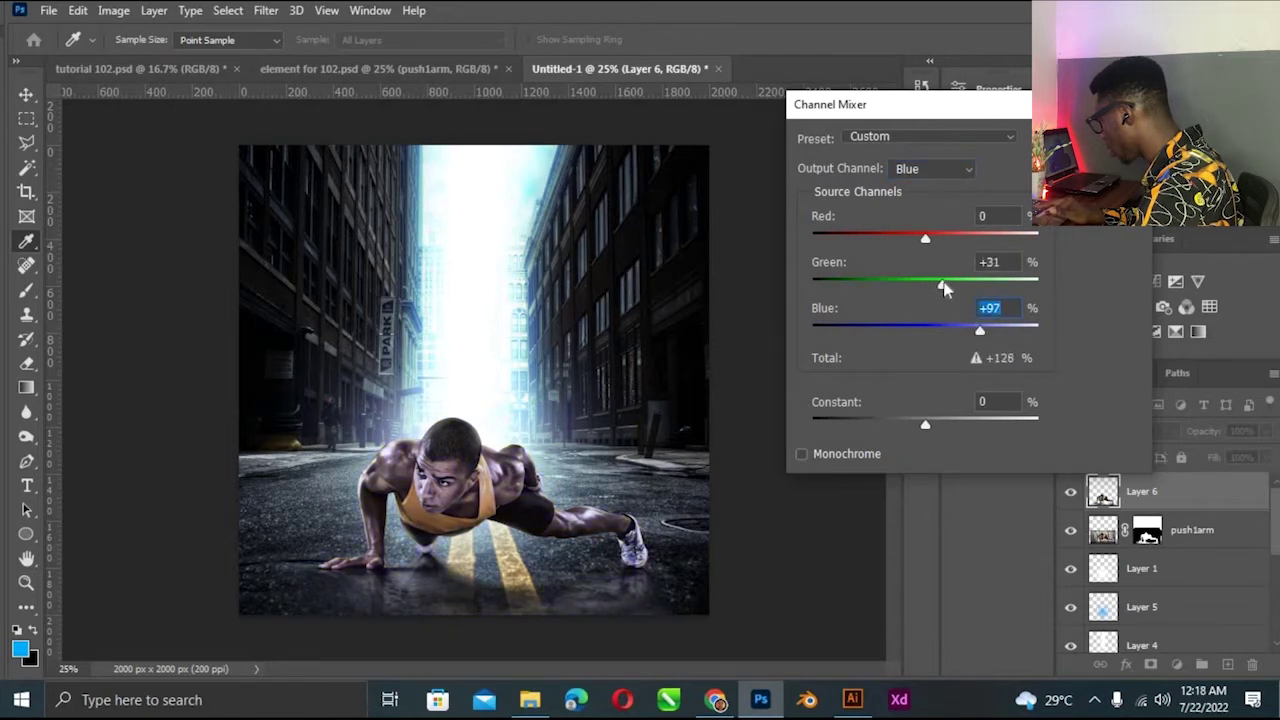
key("Return")
key("v")
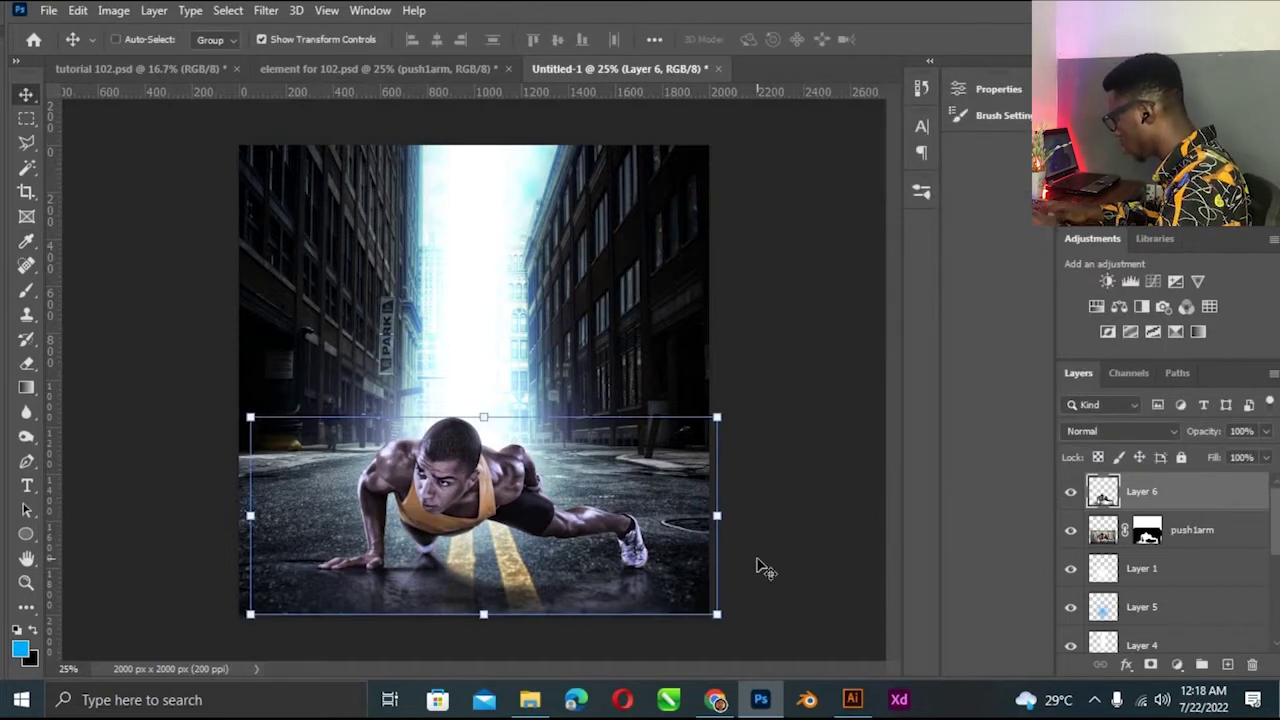
Add a hide-all black mask to Layer 6 and set a small brush at 58% opacity.
key("ctrl+plus")
scroll(896, 379, "down", 3)
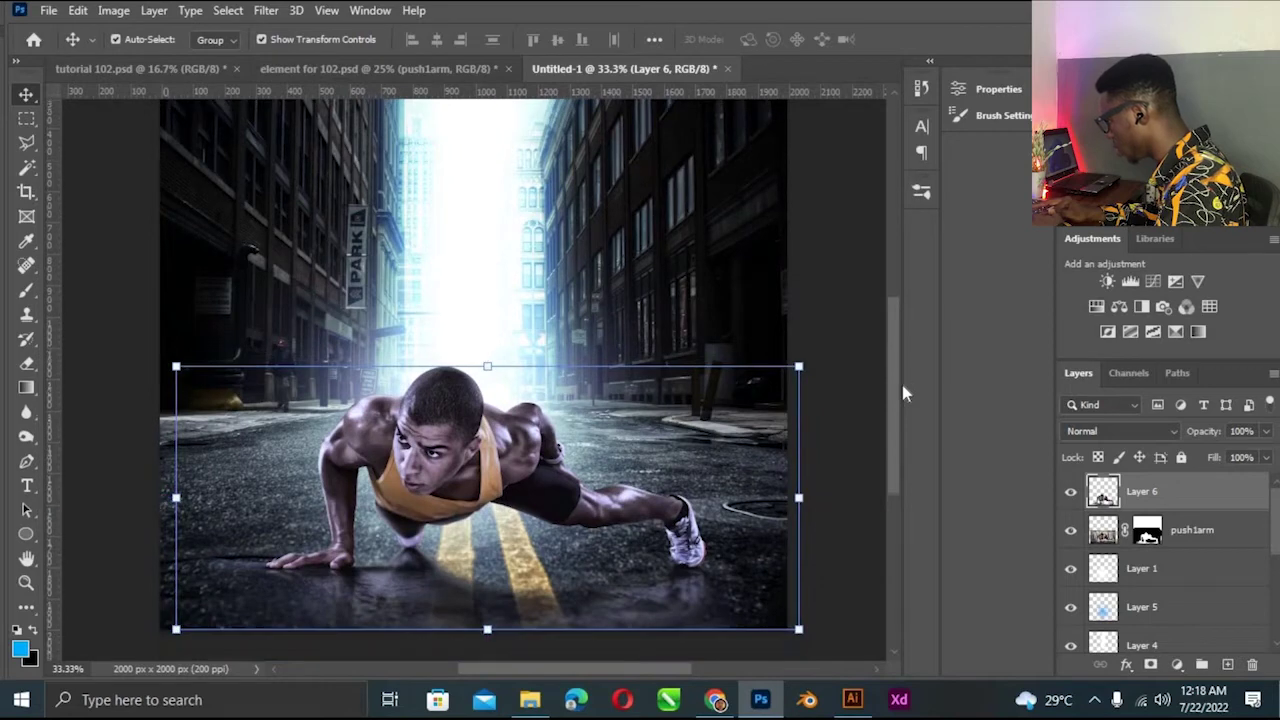
left_click(1152, 665, "alt")
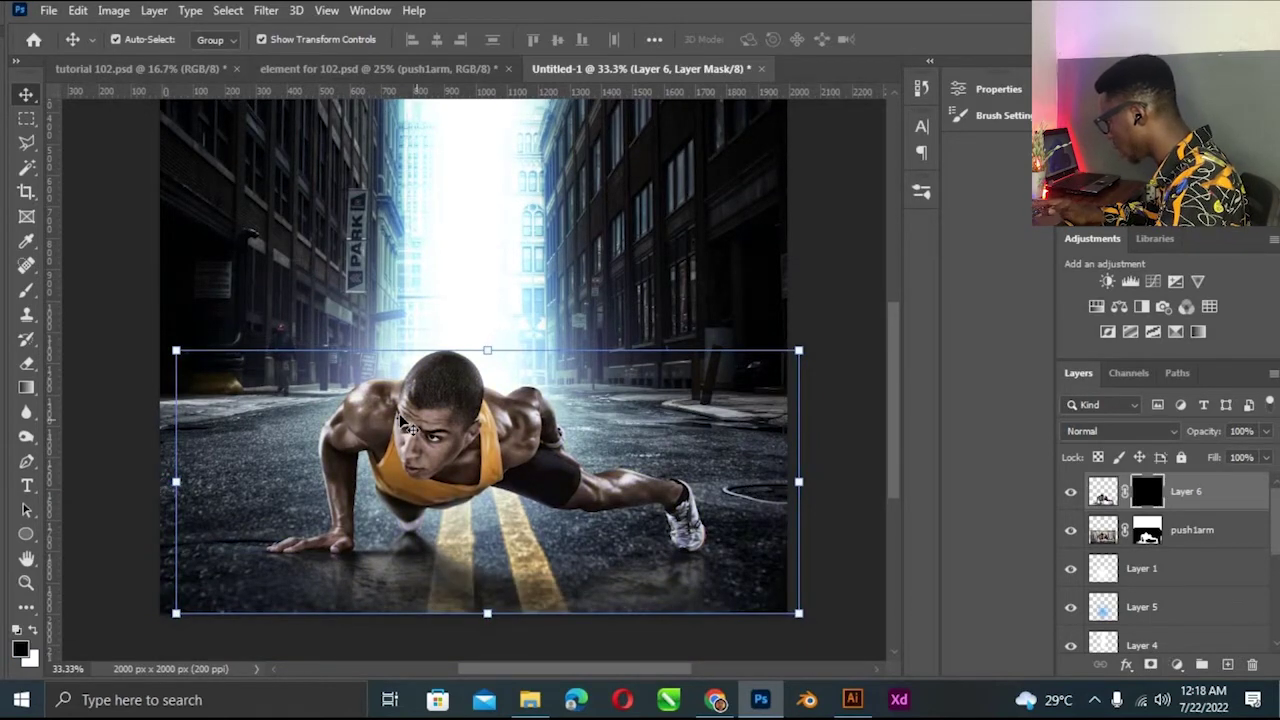
key("ctrl+plus")
key("ctrl+plus")
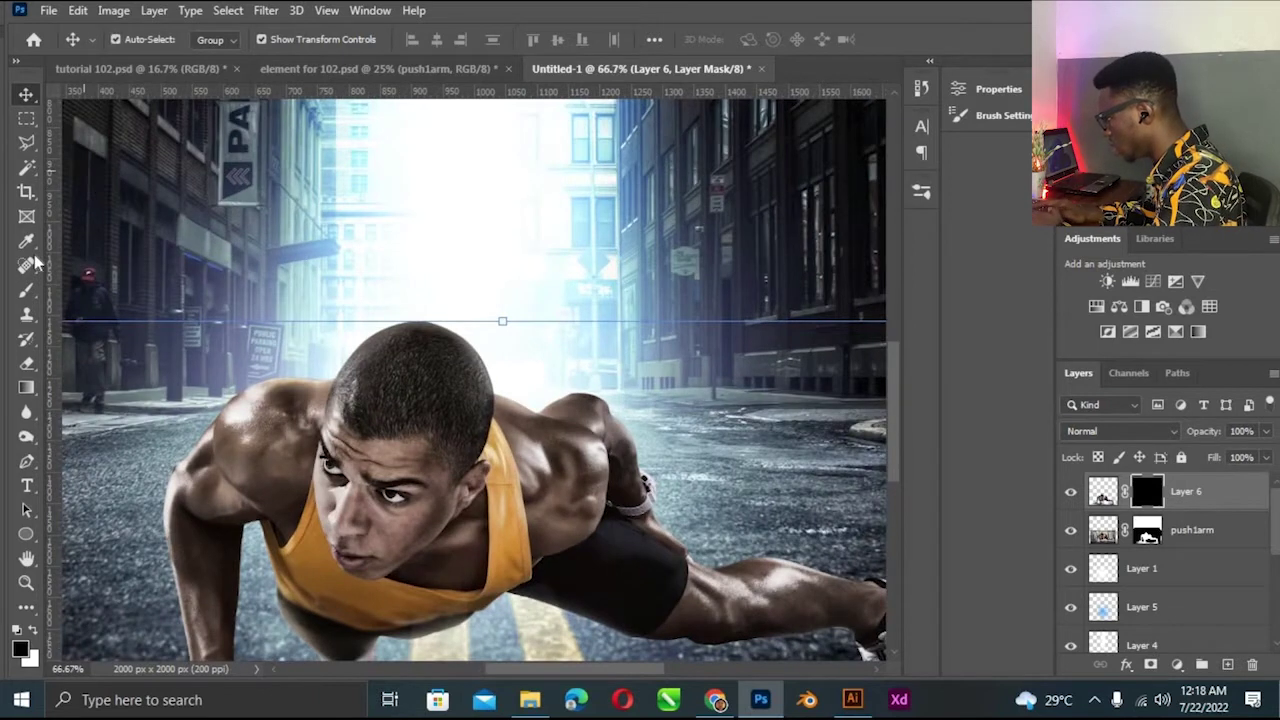
left_click(29, 283)
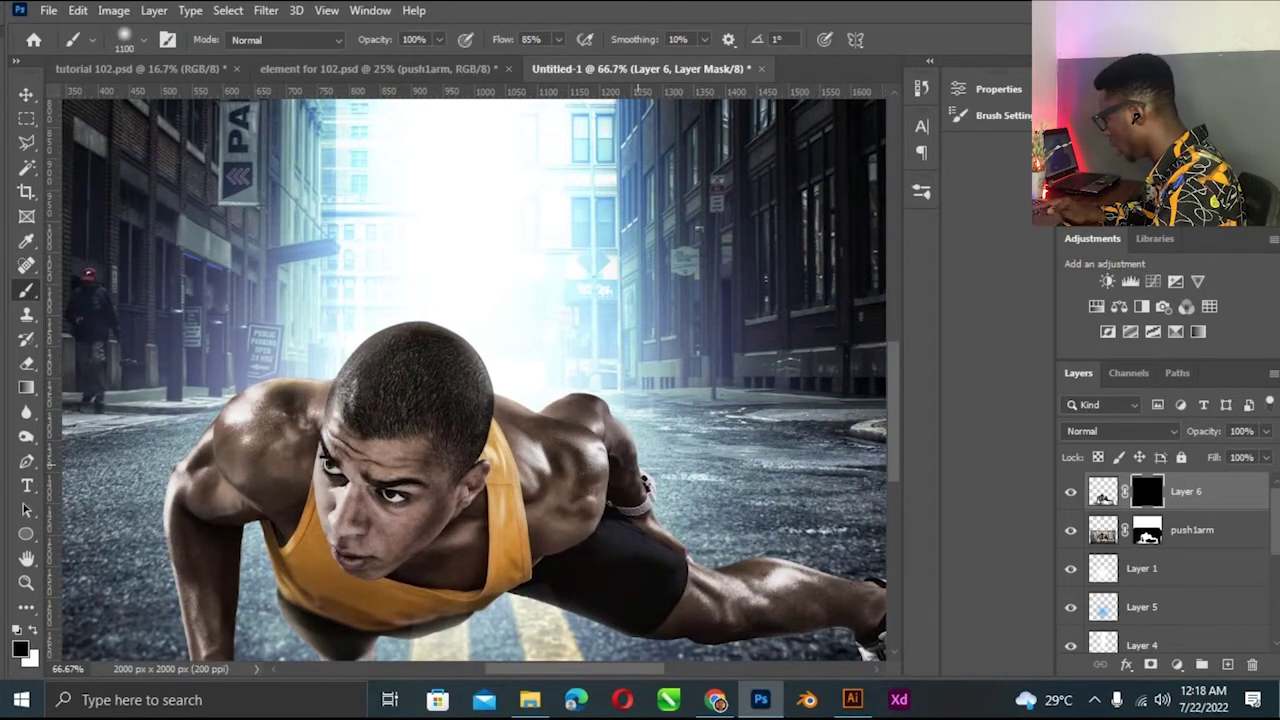
key("bracketleft")
key("bracketleft")
key("bracketleft")
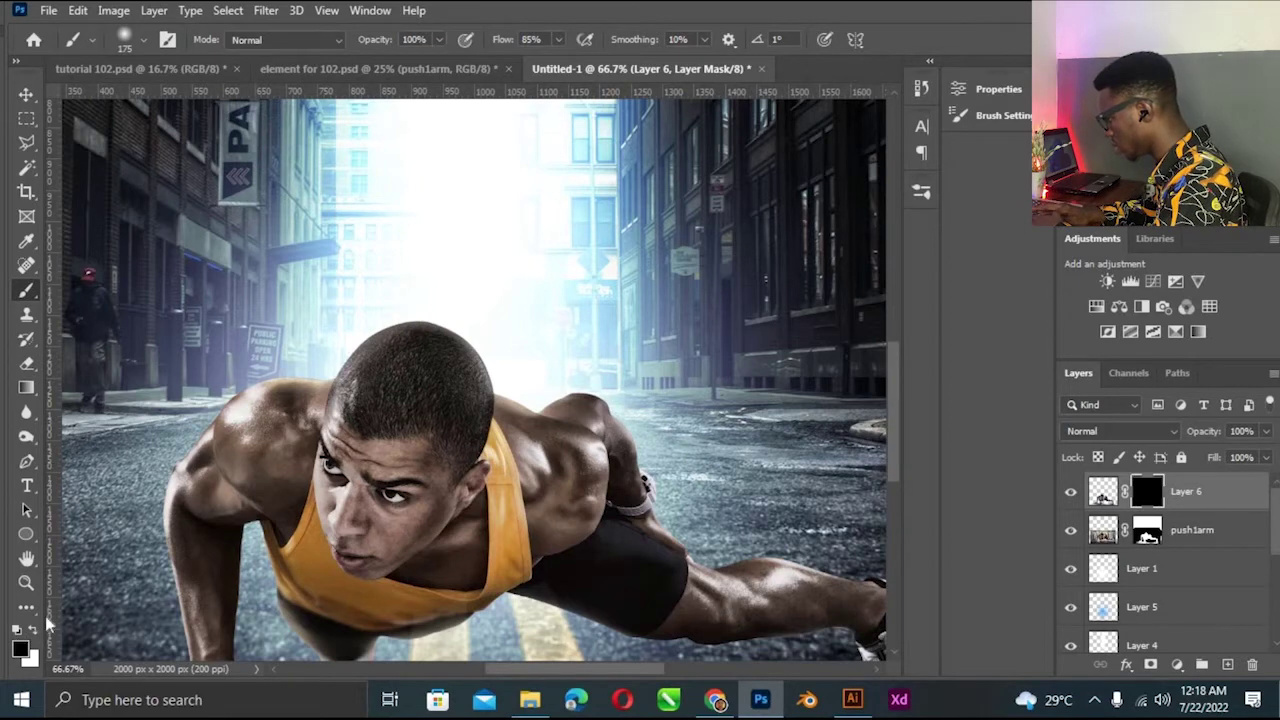
key("ctrl+plus")
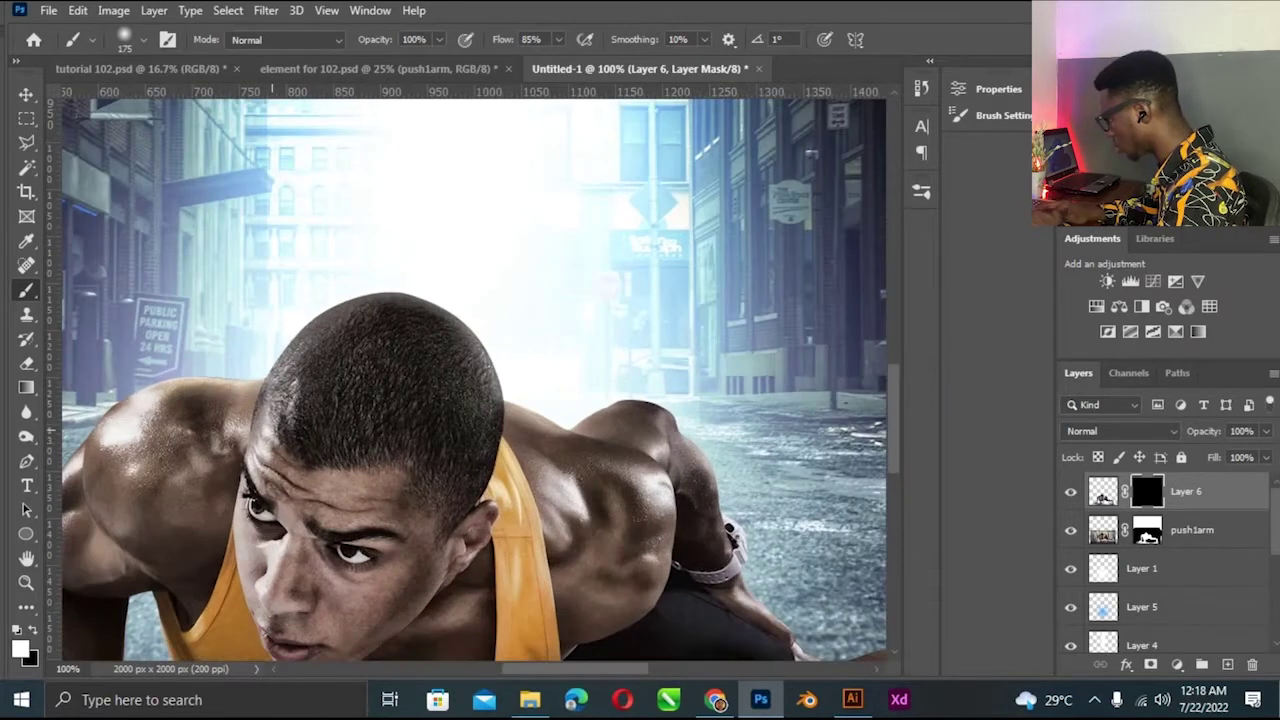
key("bracketleft")
key("bracketleft")
key("bracketleft")
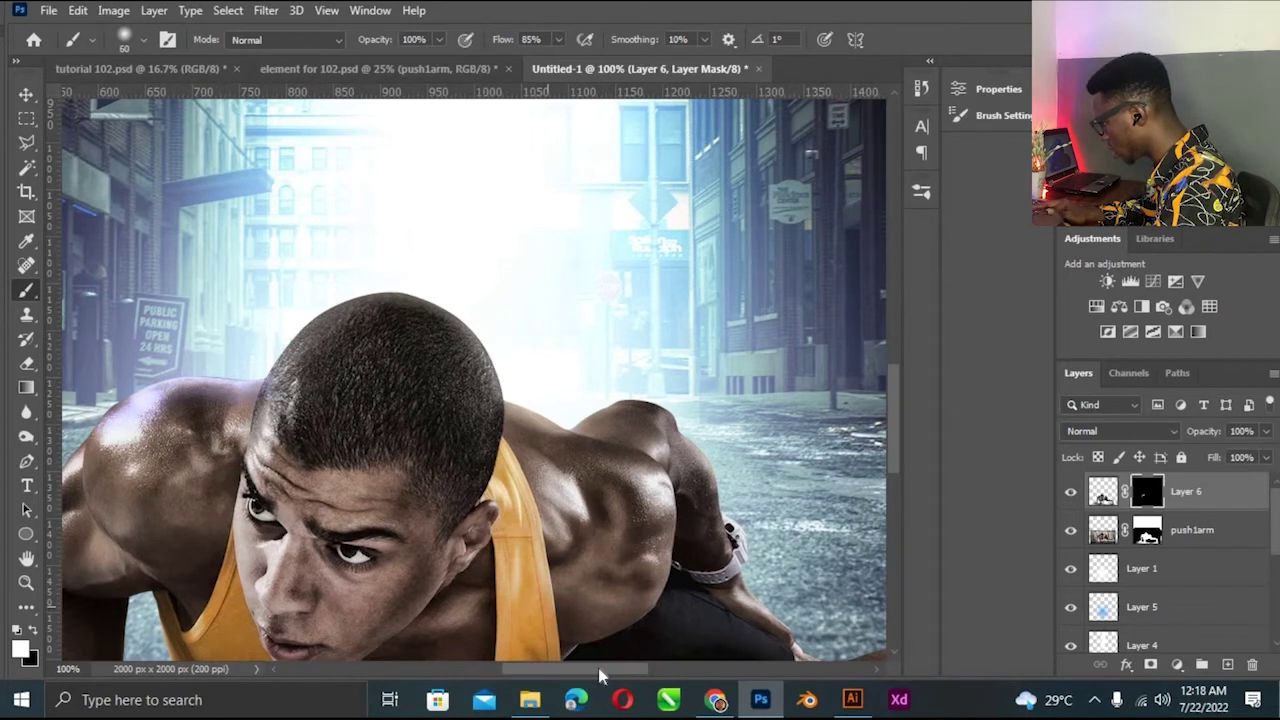
left_click_drag(590, 668, 532, 668)
left_click(439, 39)
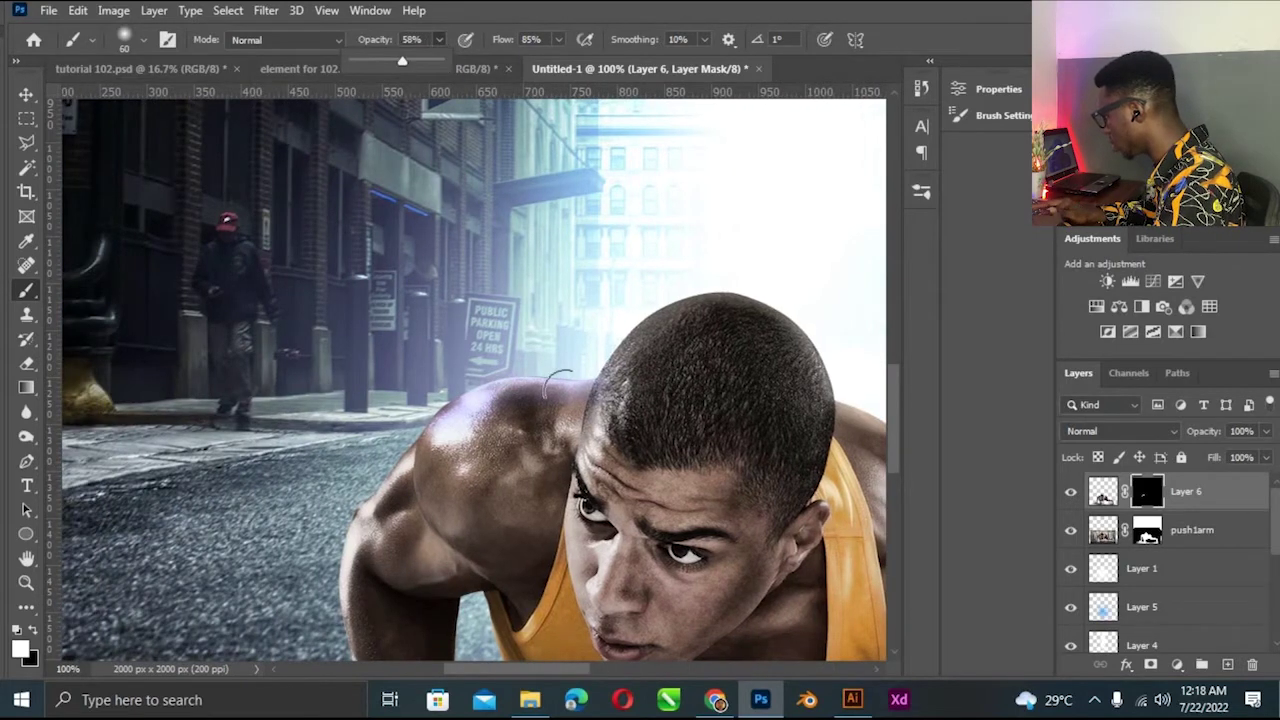
left_click(436, 430)
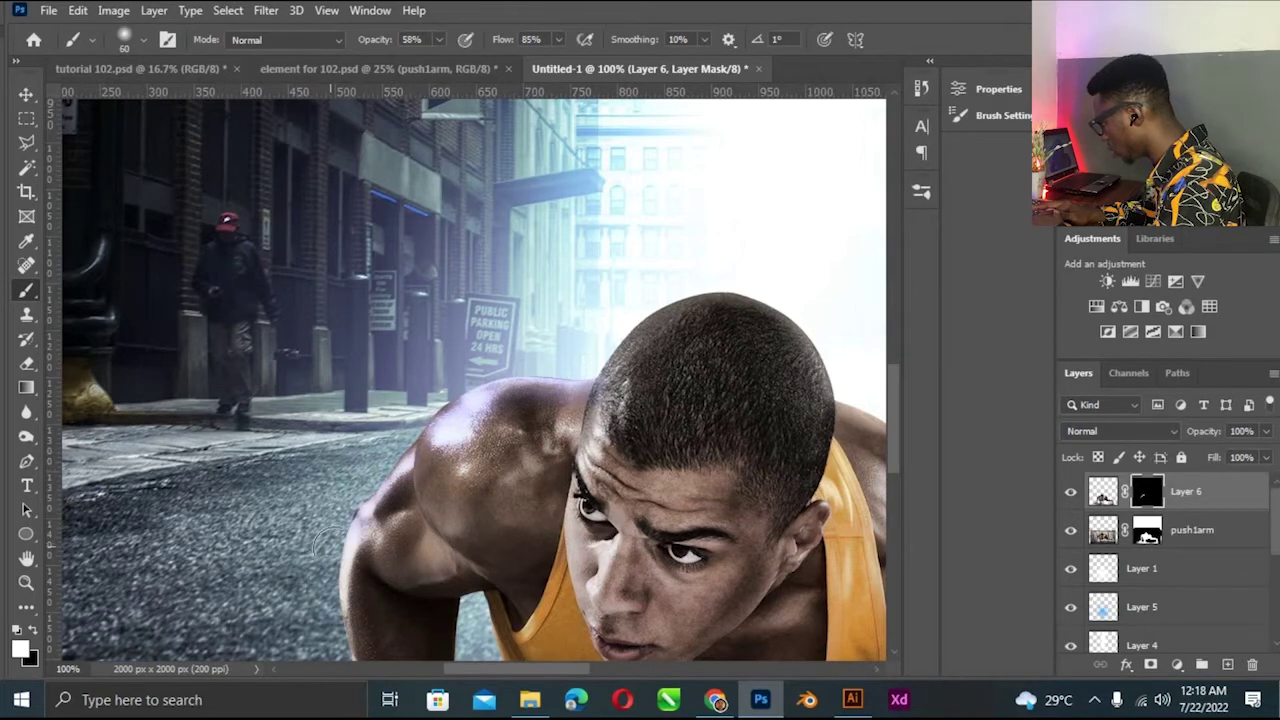
Paint the cooler tint back along the athlete's edges and compare Layer 6 on and off.
scroll(898, 394, "down", 1)
scroll(898, 394, "down", 2)
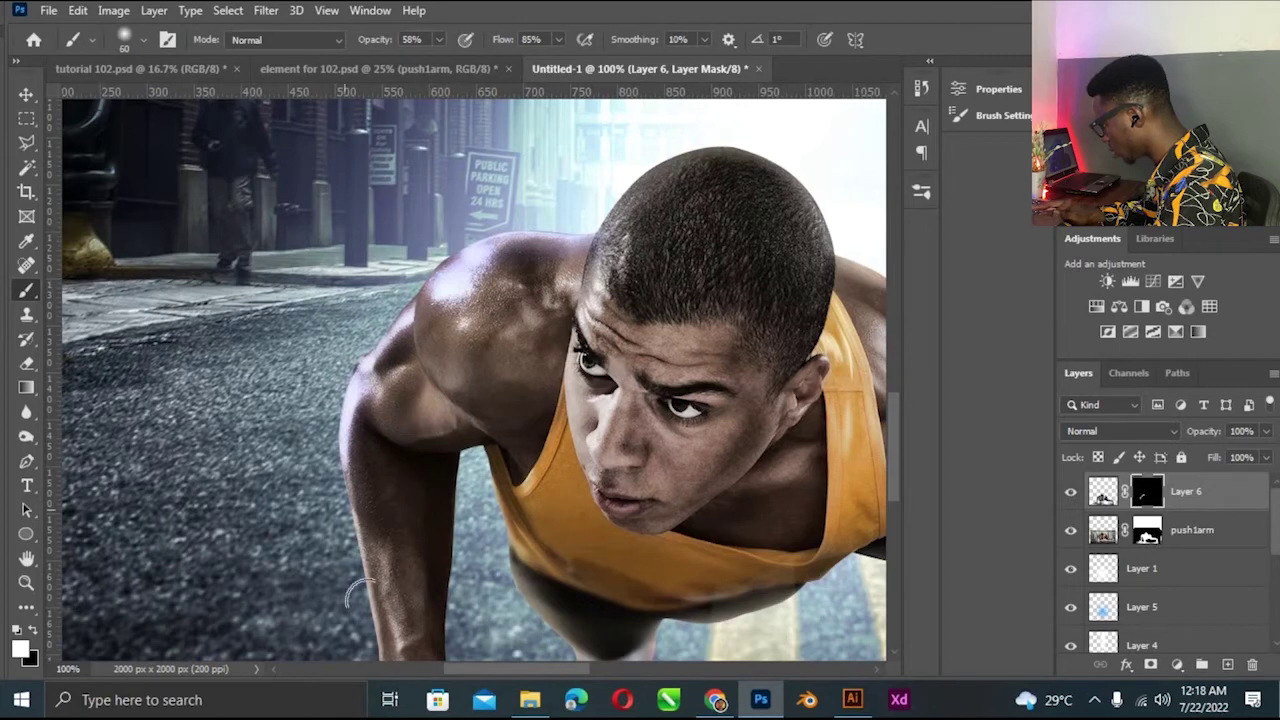
key("ctrl+minus")
key("ctrl+minus")
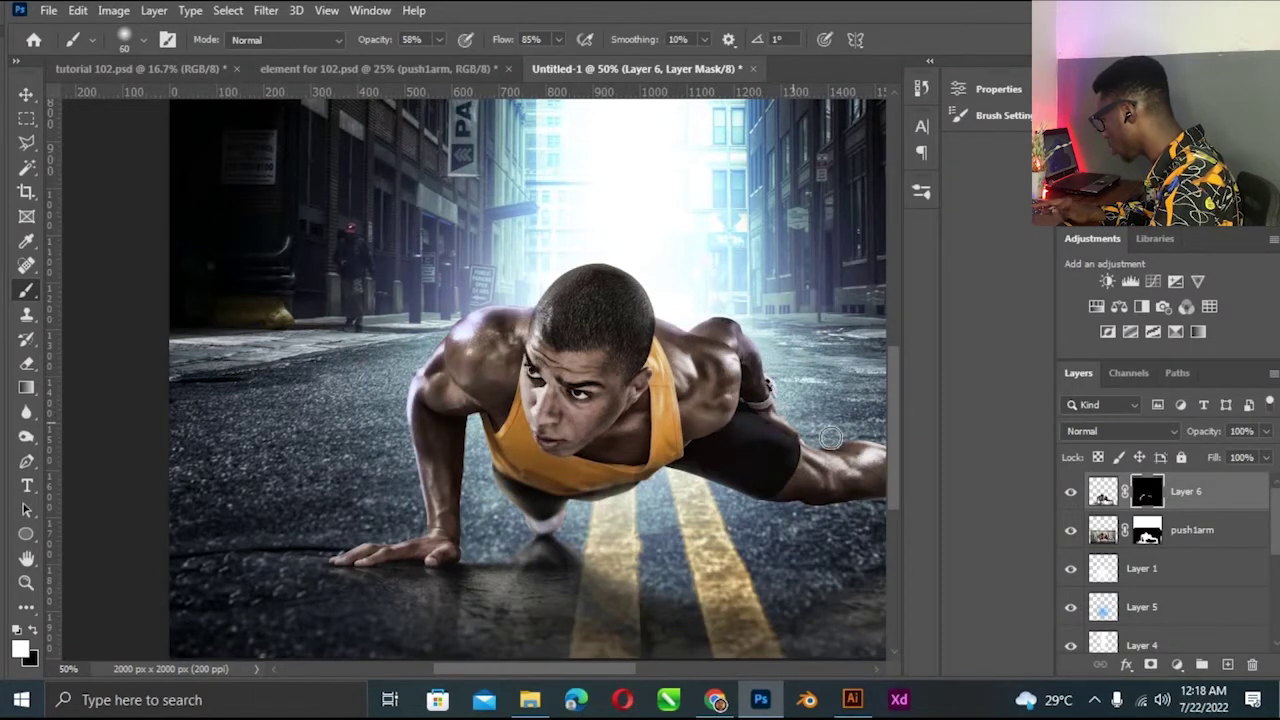
key("ctrl+plus")
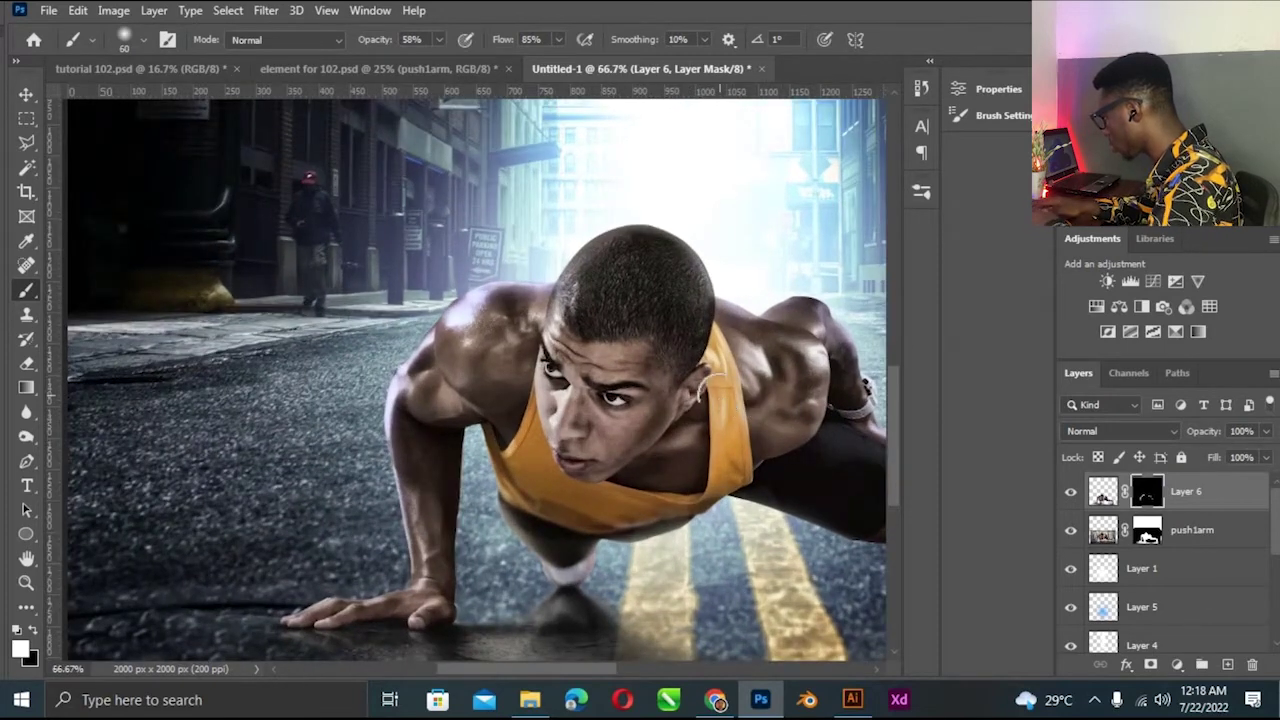
key("ctrl+plus")
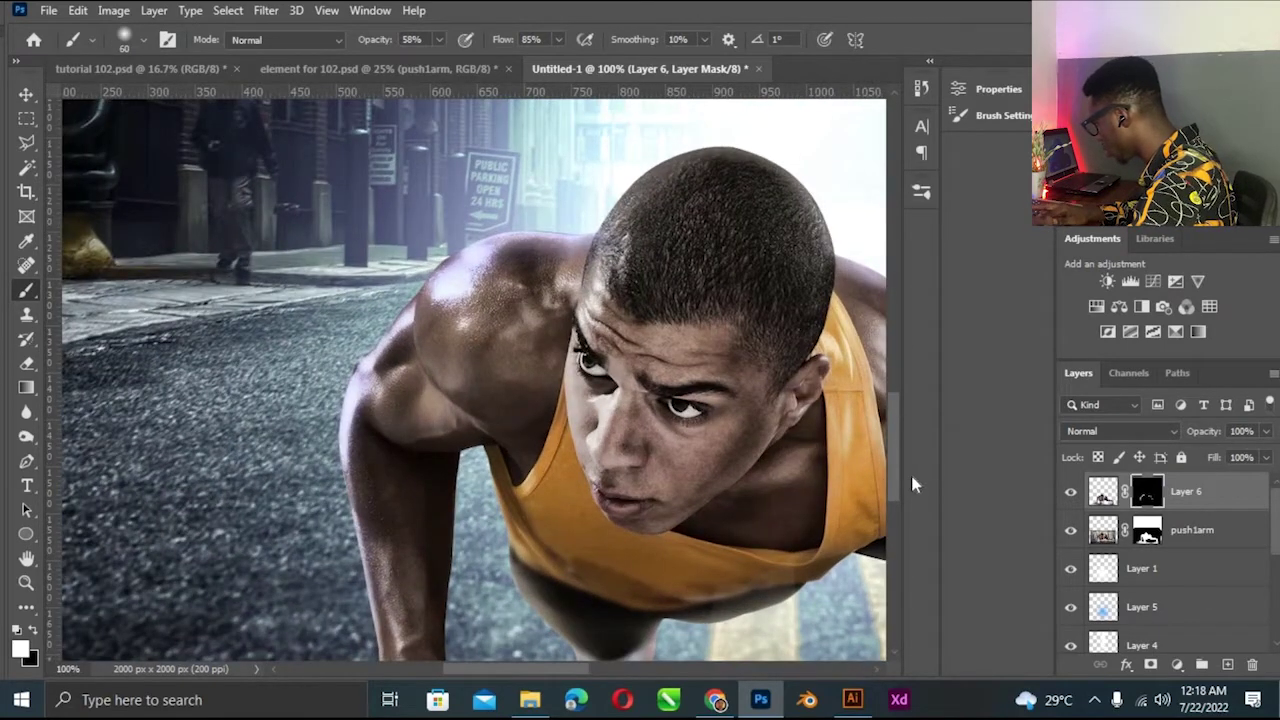
scroll(340, 380, "down", 5)
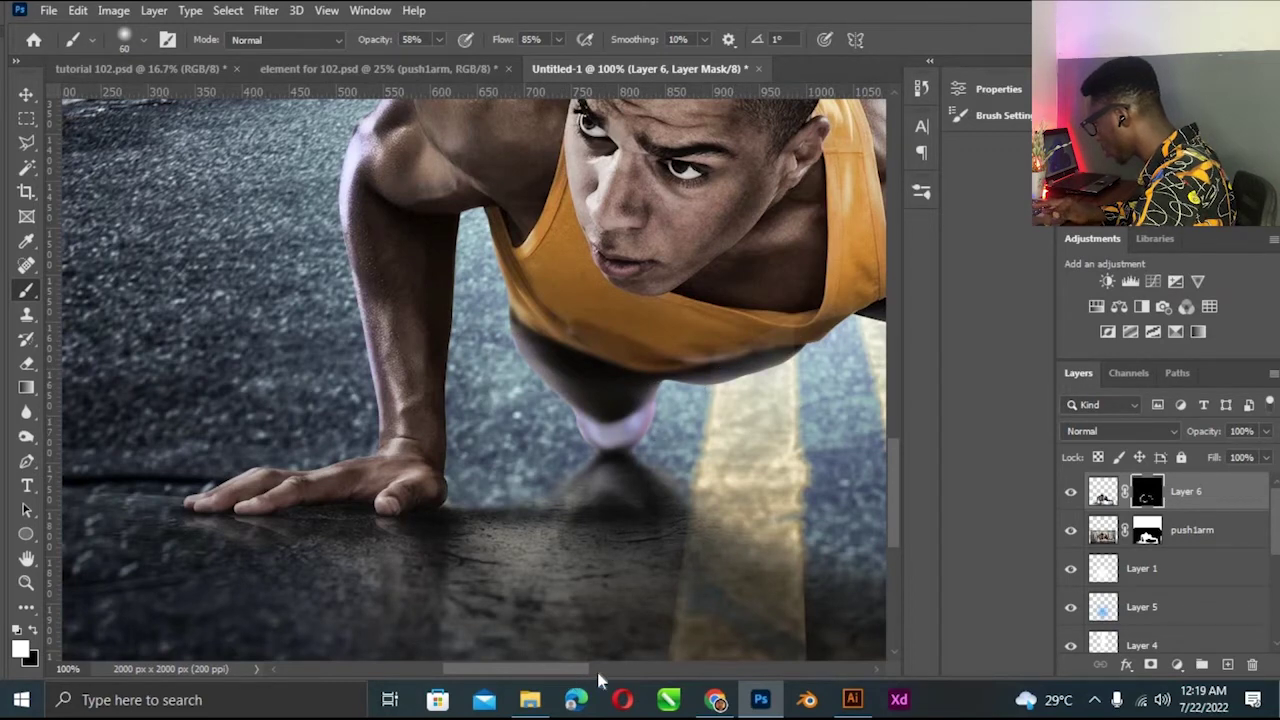
left_click_drag(590, 670, 688, 670)
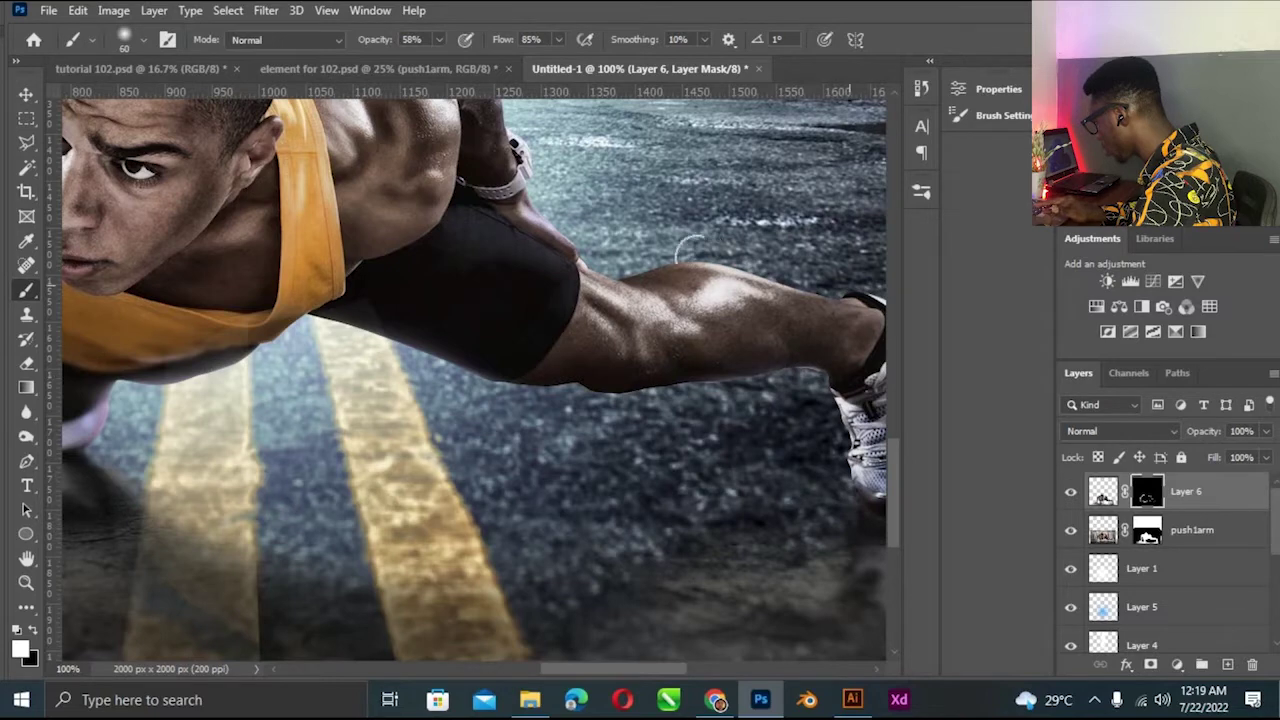
key("ctrl+0")
key("ctrl+plus")
left_click(1071, 492)
key("ctrl+comma")
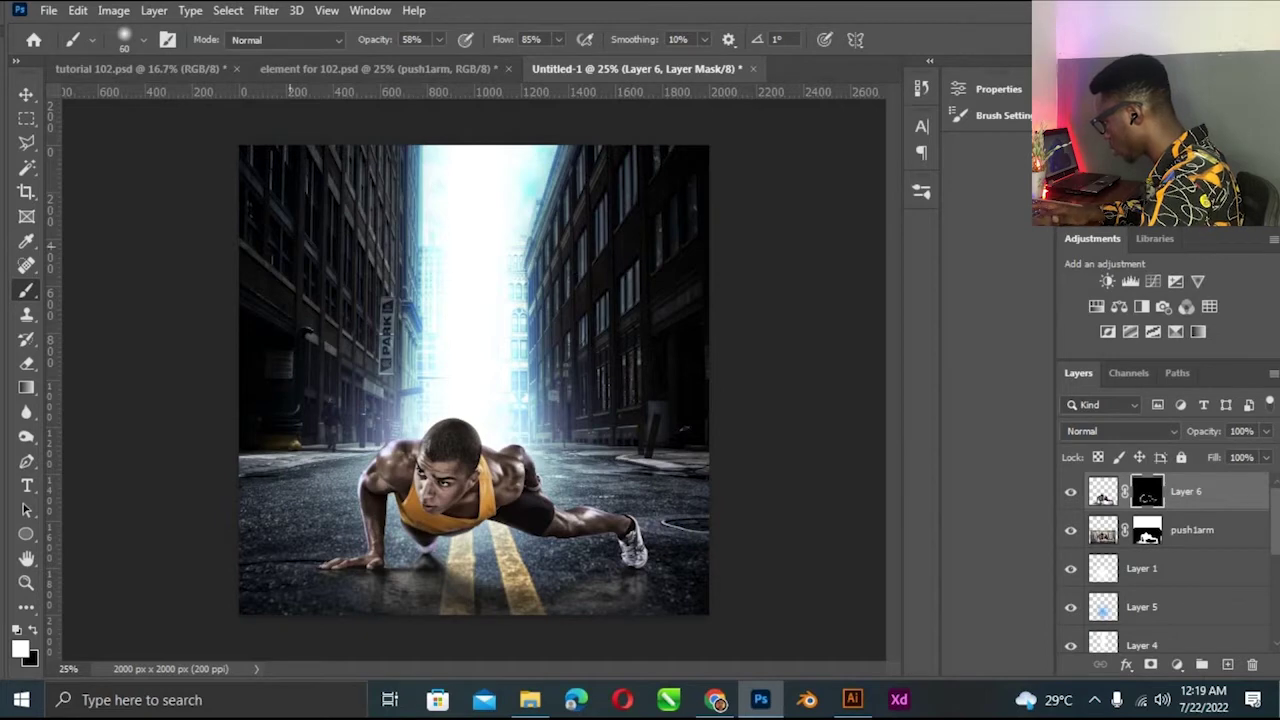
left_click(26, 95)
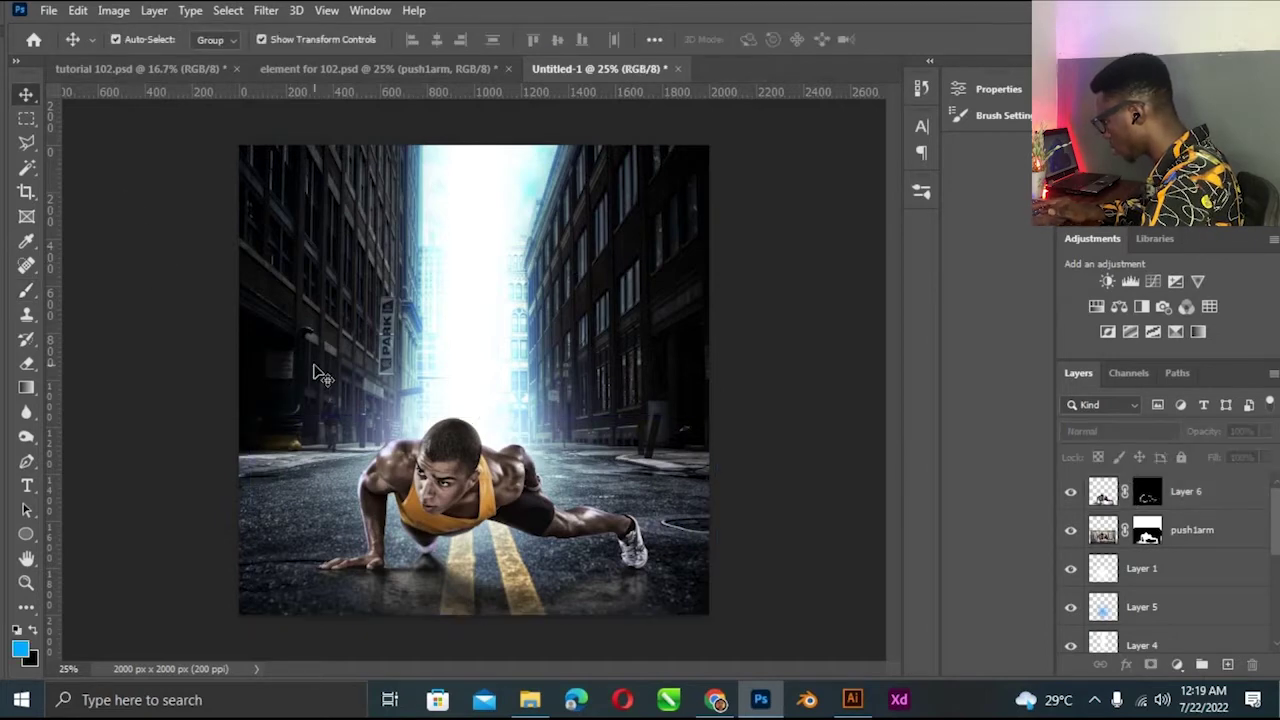
key("ctrl+plus")
key("ctrl+plus")
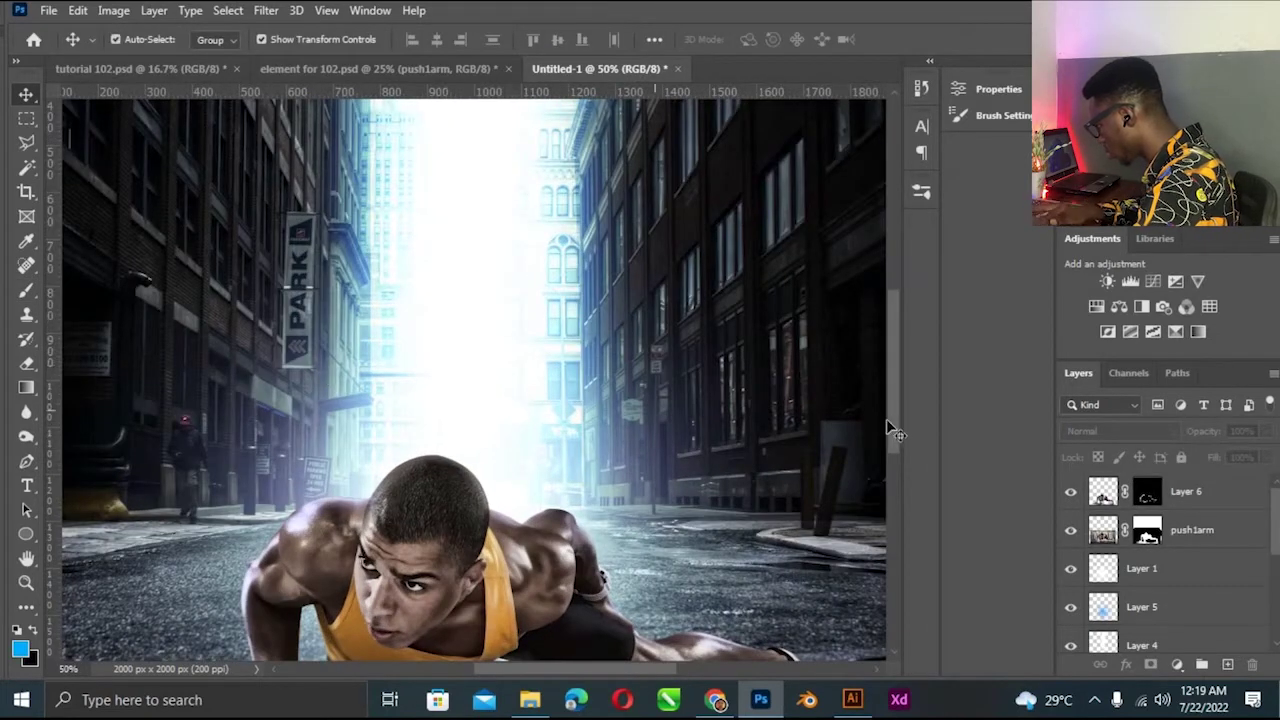
scroll(904, 470, "down", 4)
scroll(906, 480, "down", 1)
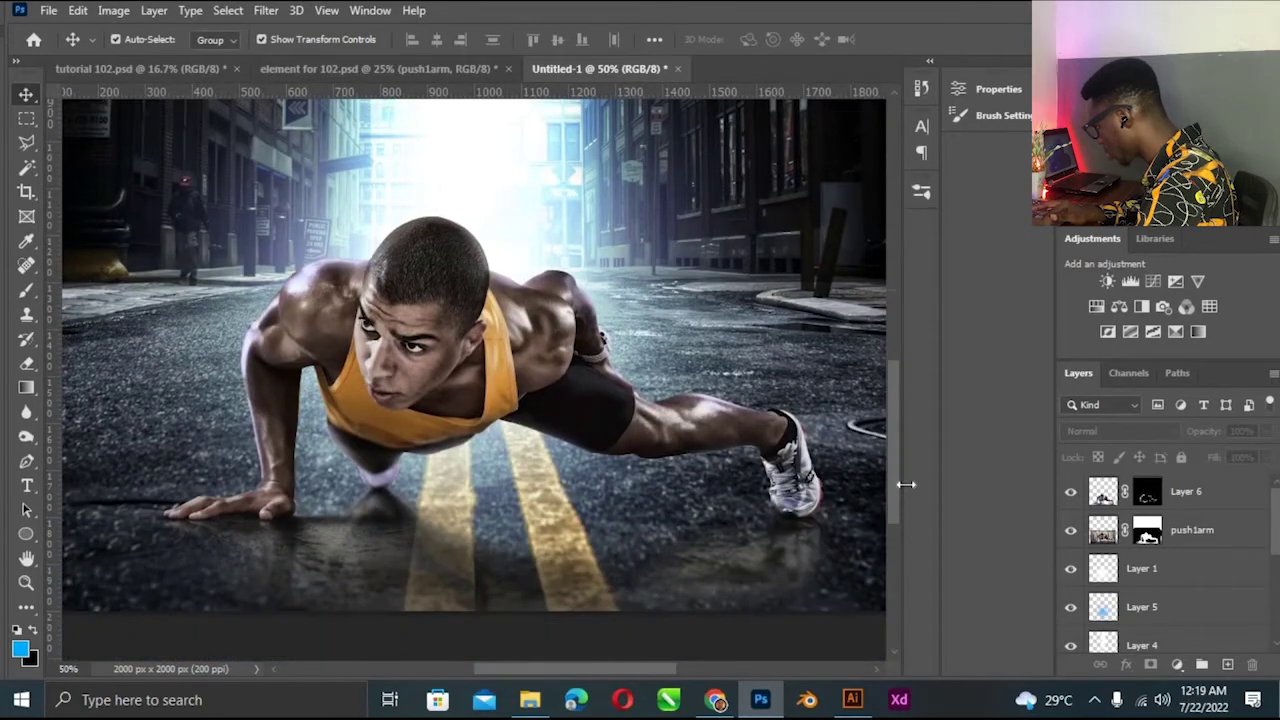
key("ctrl+minus")
key("ctrl+minus")
key("ctrl+minus")
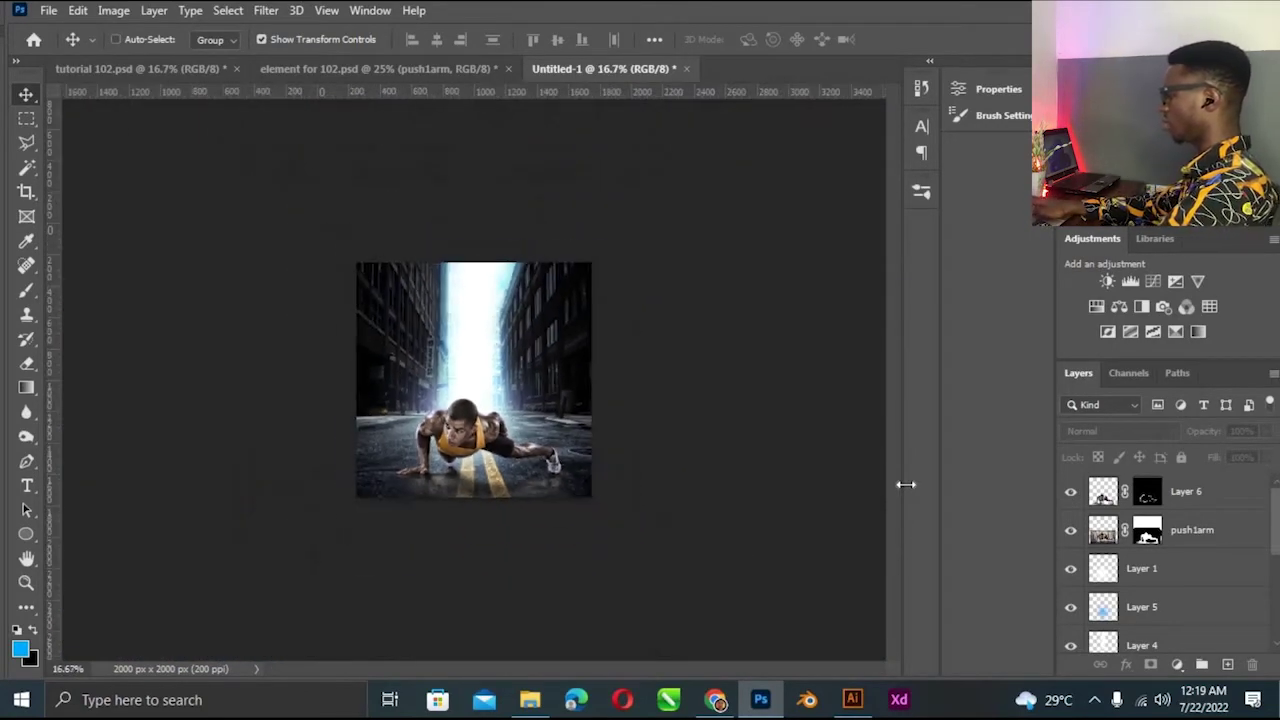
key("ctrl+plus")
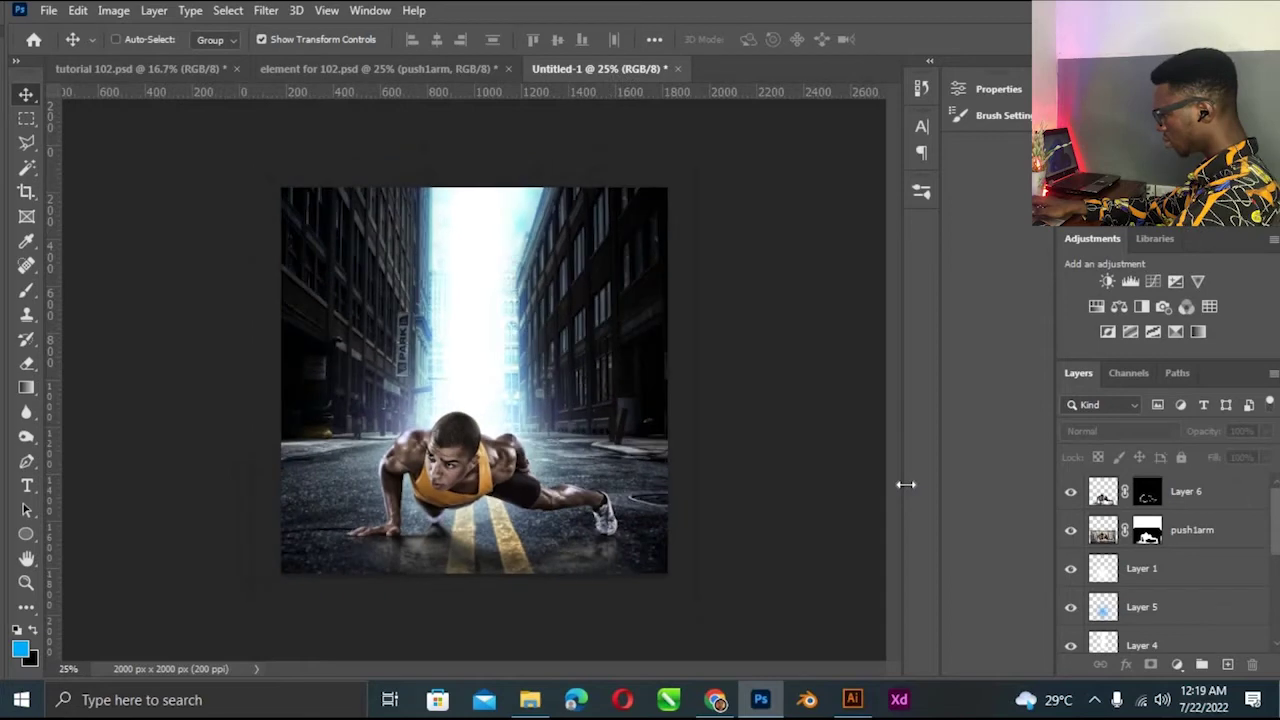
key("ctrl+plus")
key("ctrl+minus")
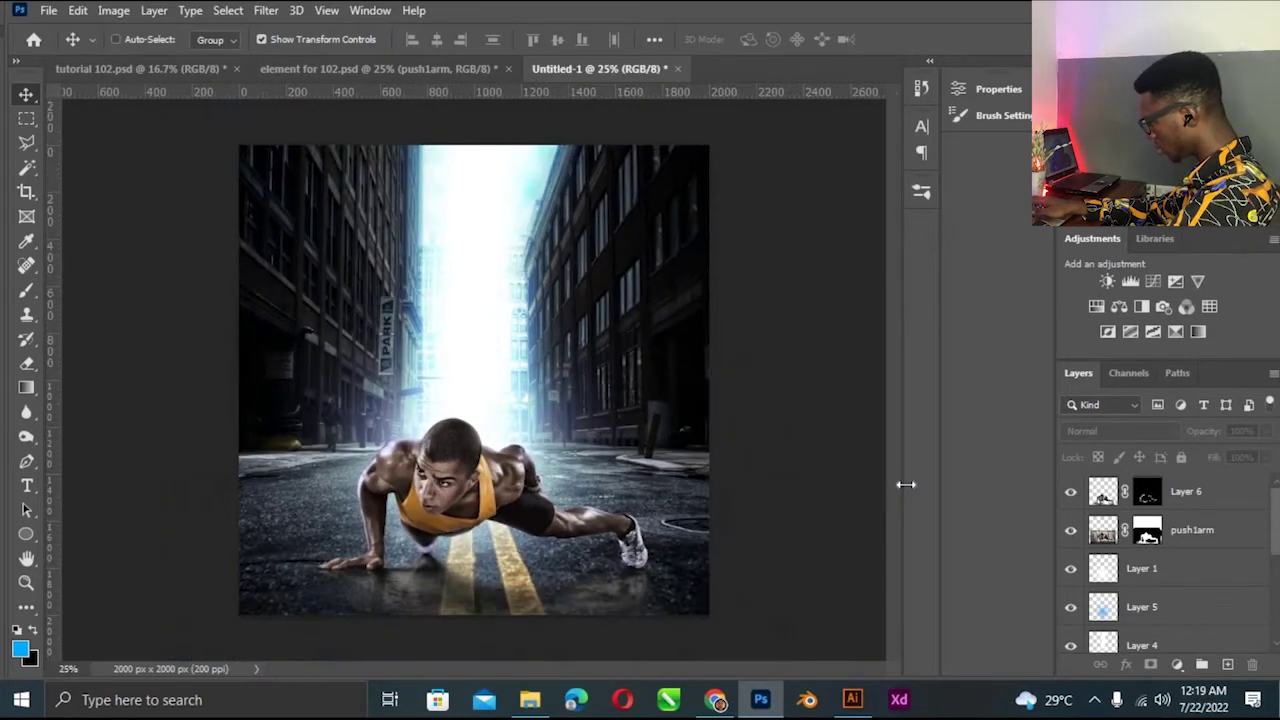
key("ctrl+minus")
key("ctrl+minus")
key("ctrl+plus")
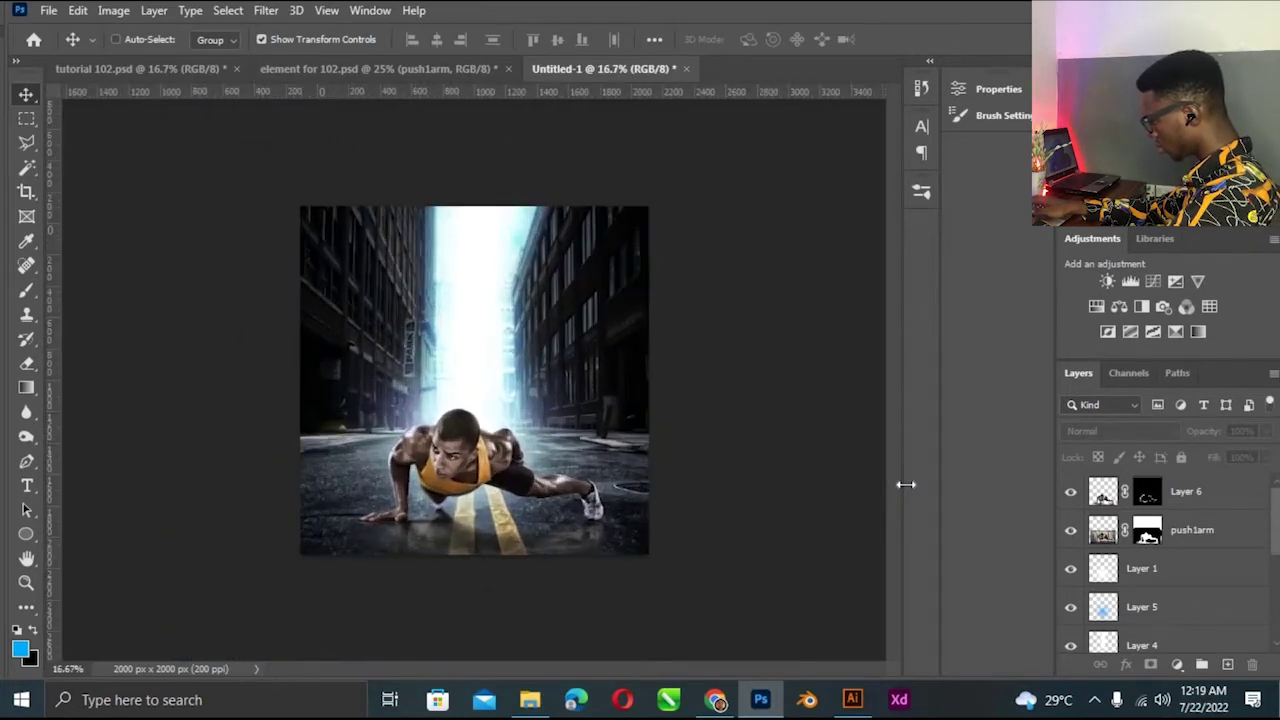
key("ctrl+plus")
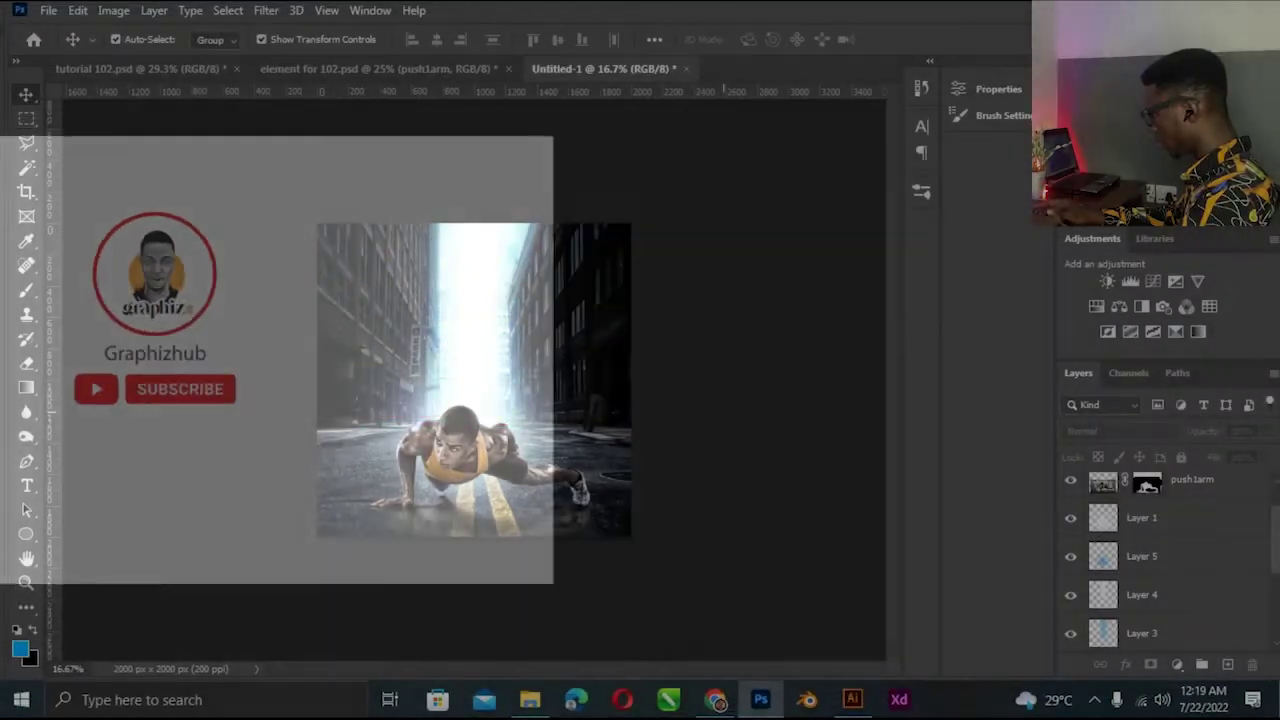
scroll(1218, 565, "down", 5)
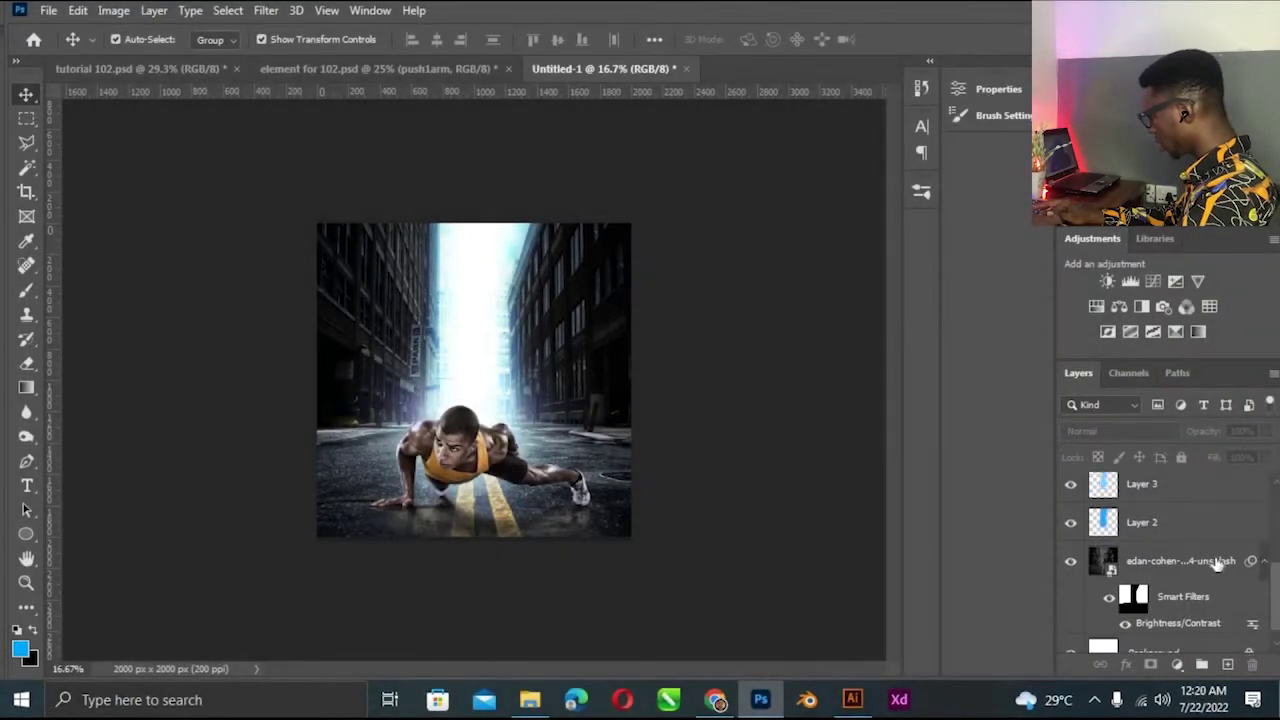
left_click(1268, 595)
left_click_drag(1272, 575, 1270, 510)
left_click(1230, 500)
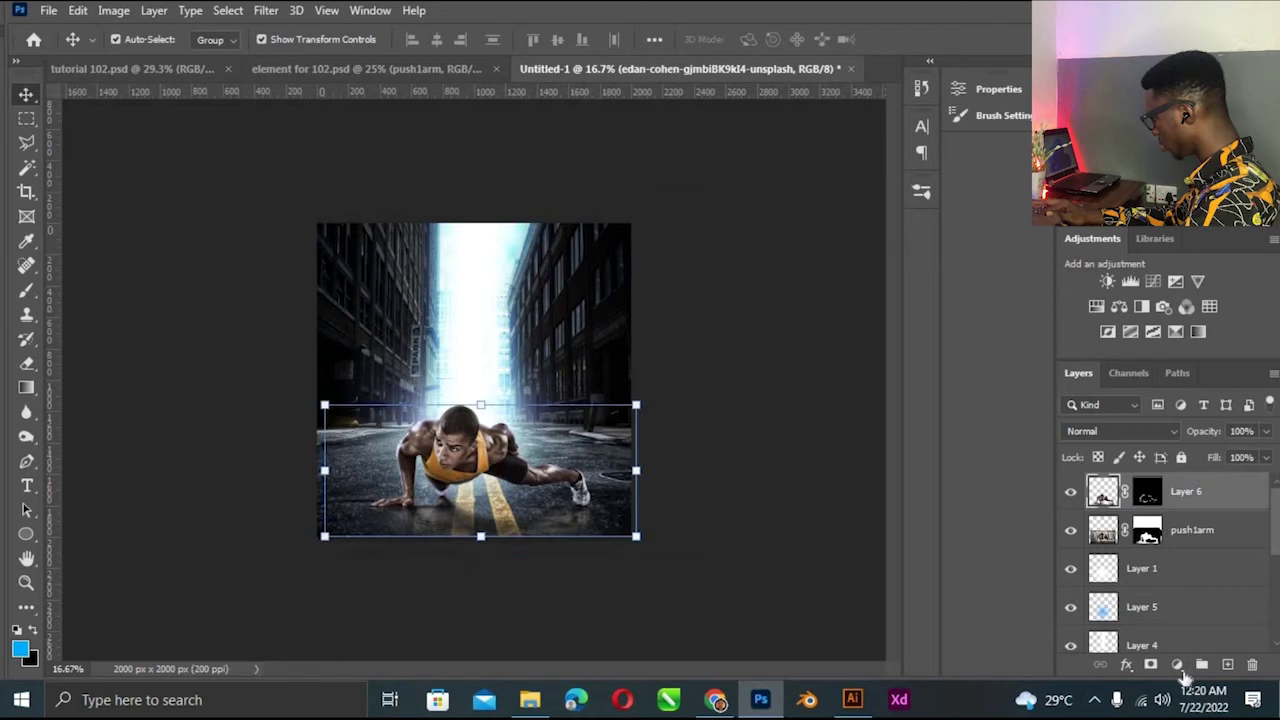
Add a Gradient Map layer and set its left stop to brown 5e2f0d.
left_click(1177, 664)
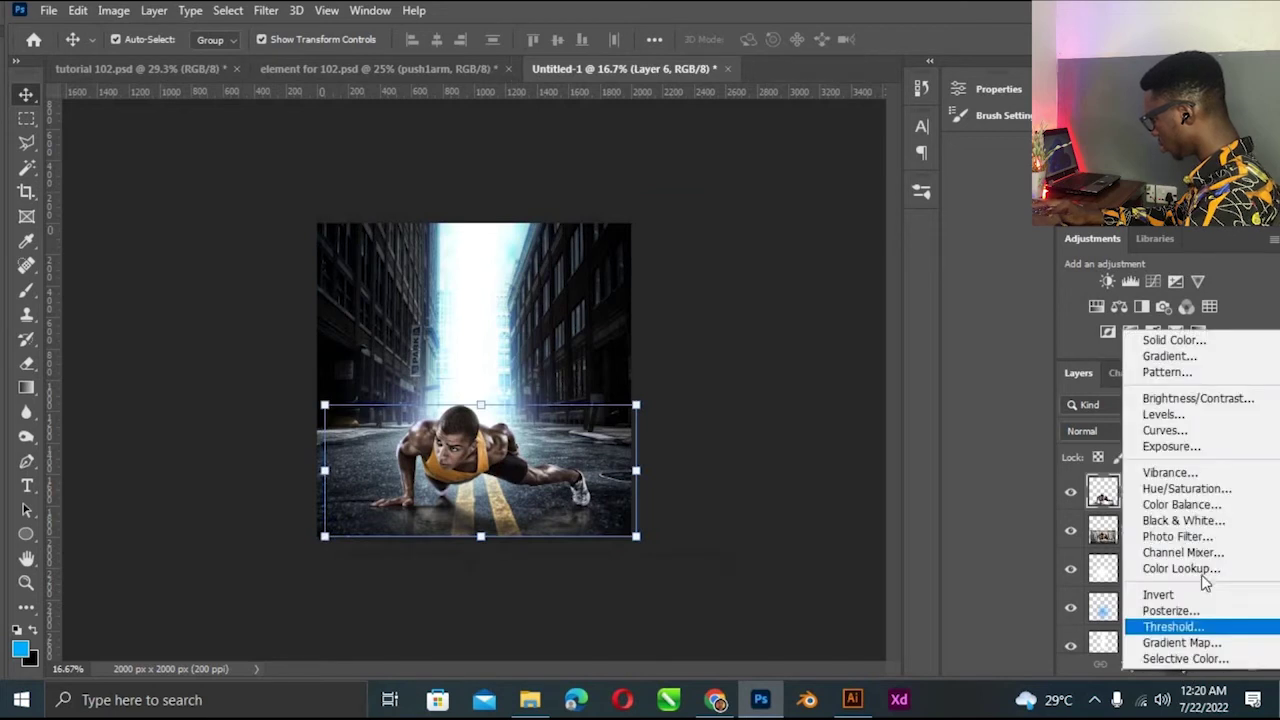
left_click(1180, 642)
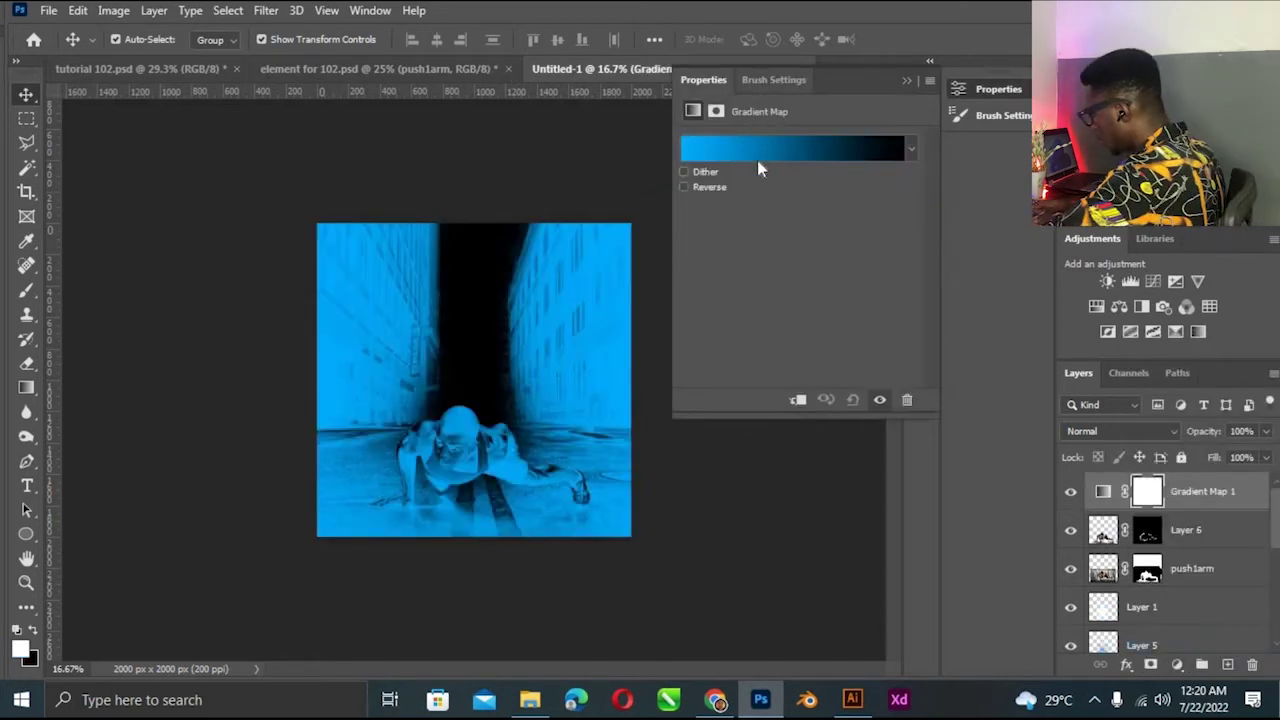
left_click(755, 150)
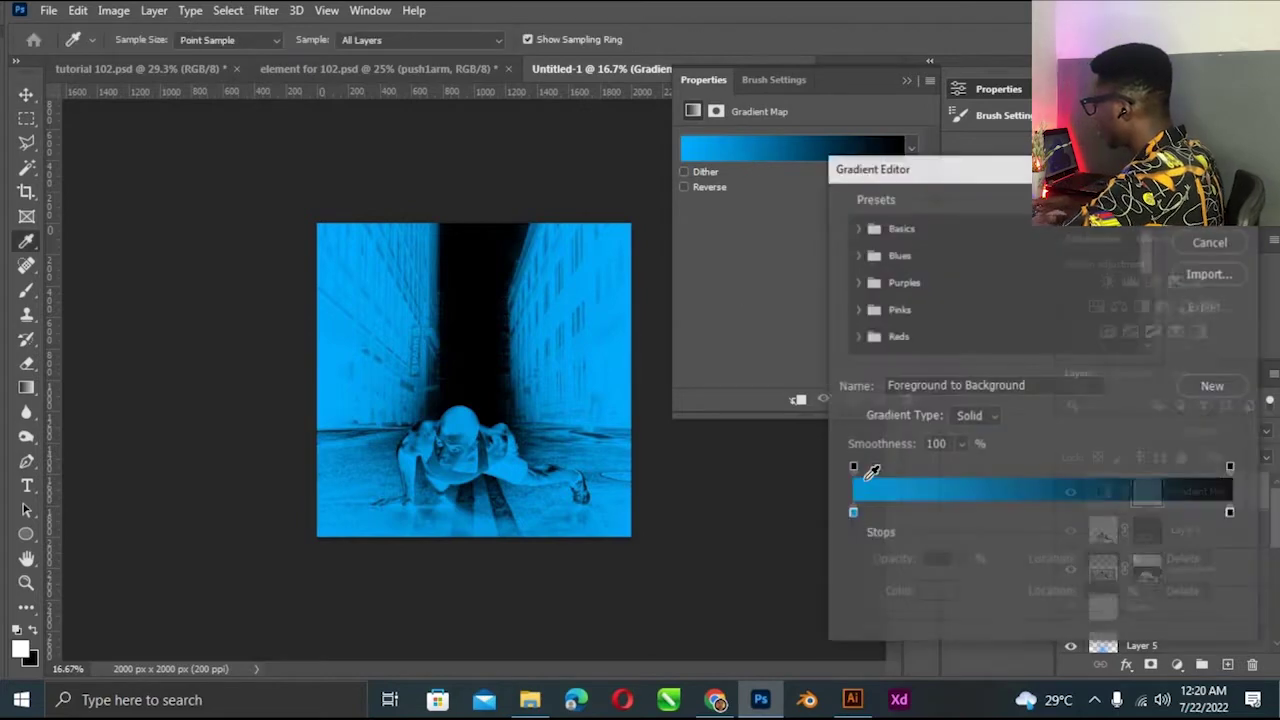
left_click(851, 514)
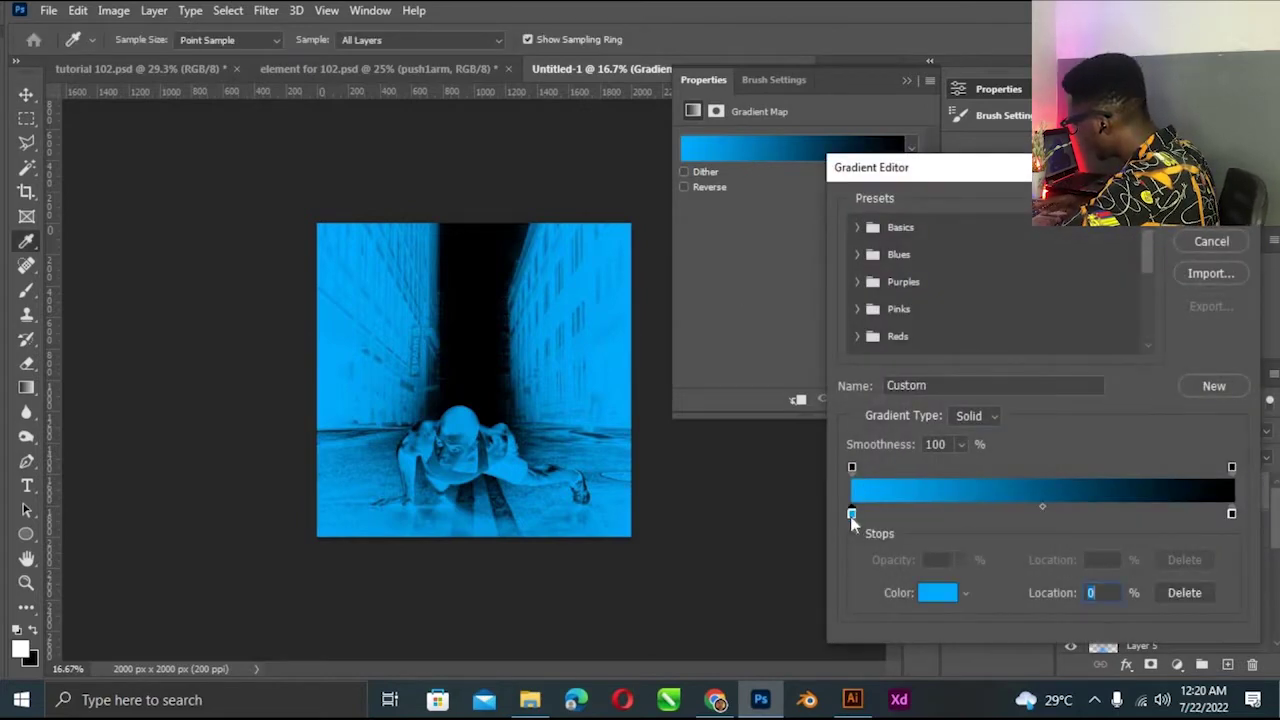
left_click(935, 593)
left_click_drag(868, 455, 877, 480)
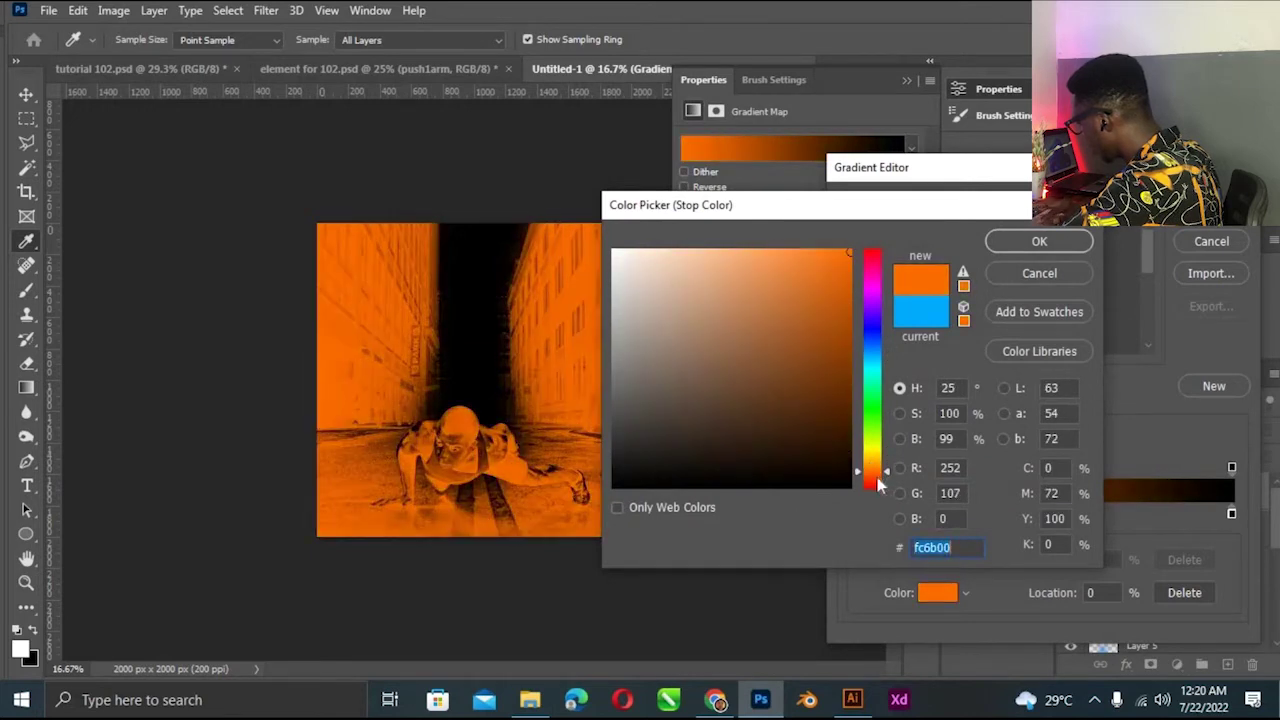
type("5e2f0d")
left_click_drag(870, 478, 870, 476)
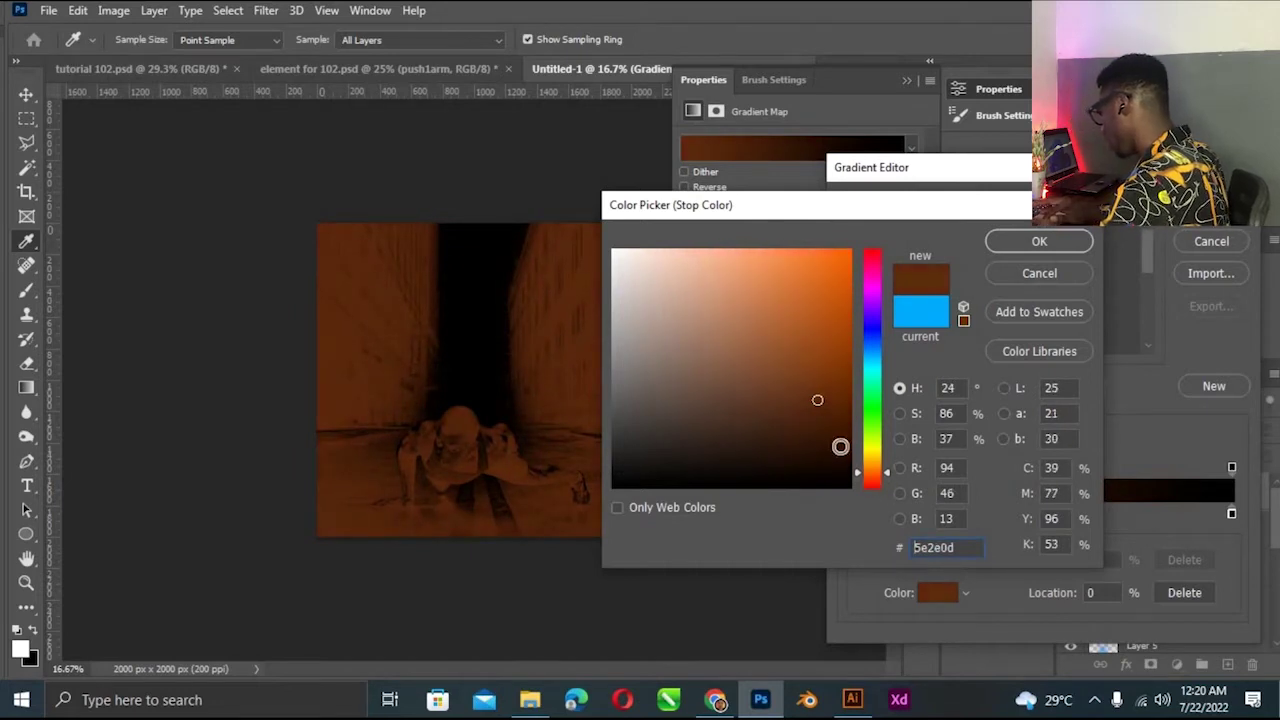
Refine the left gradient stop into a deep, saturated reddish brown.
left_click(795, 429)
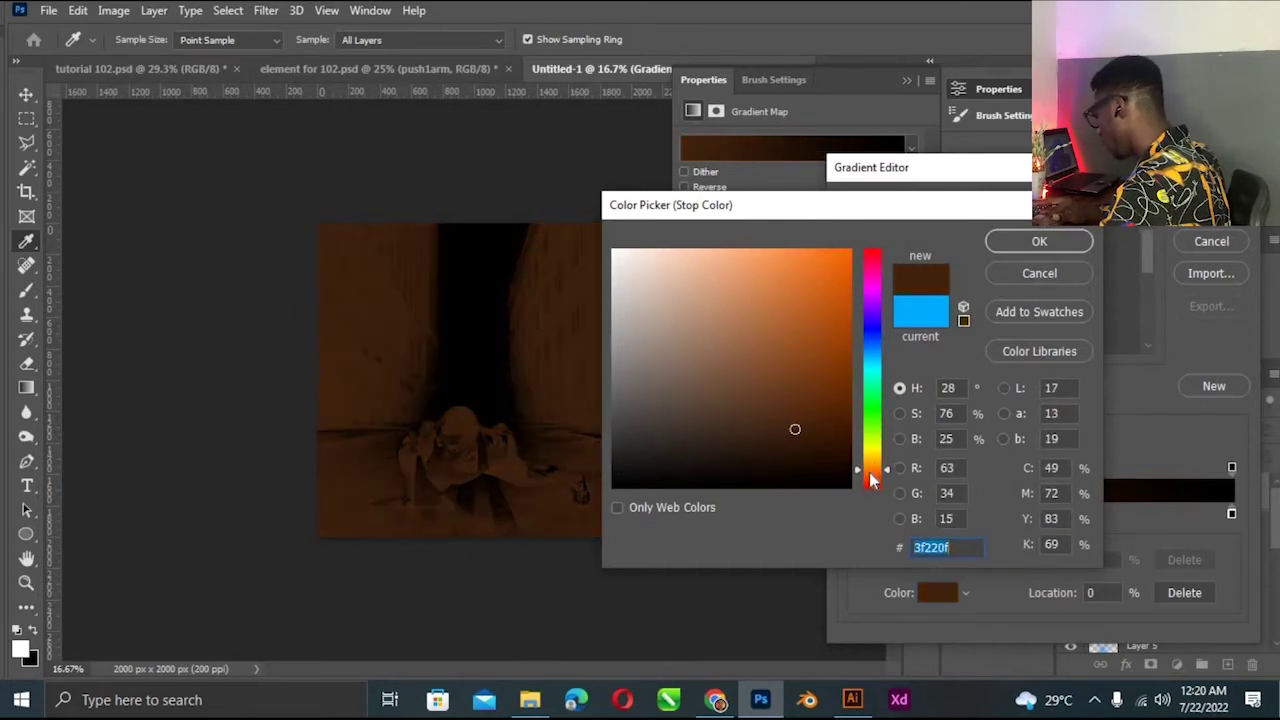
left_click(819, 416)
left_click_drag(872, 476, 872, 474)
left_click(871, 471)
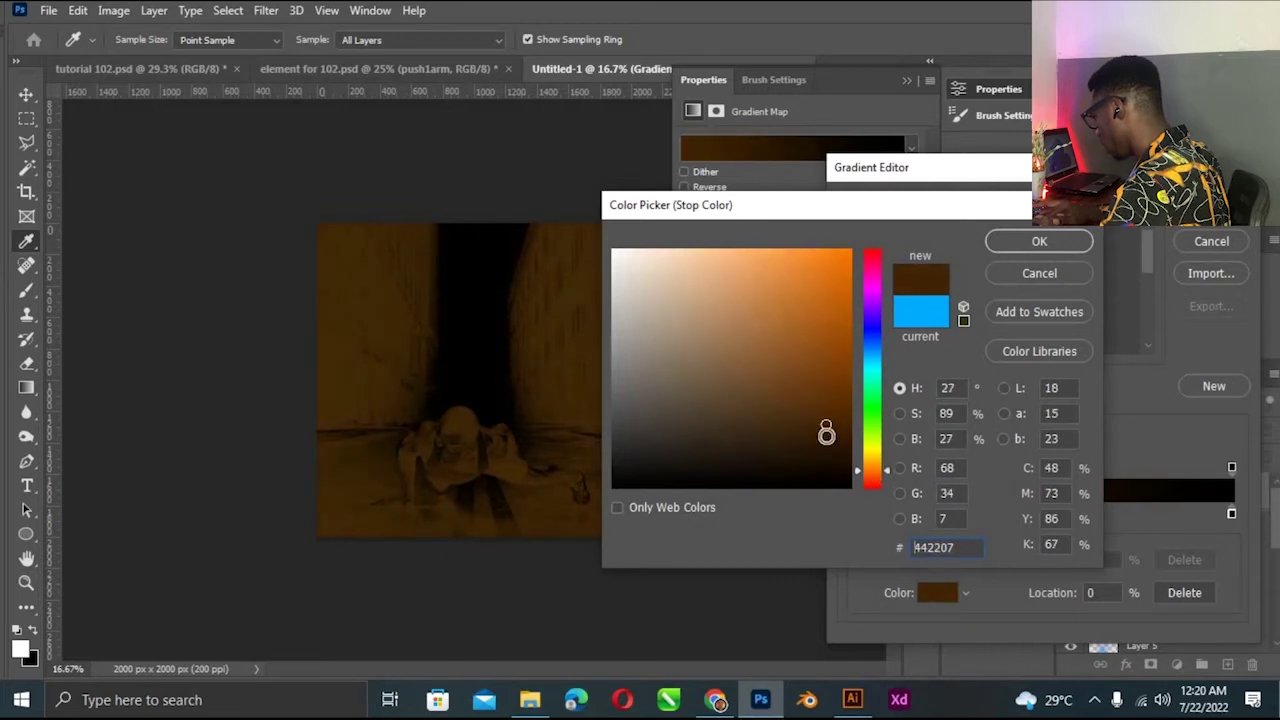
left_click(813, 439)
left_click(869, 467)
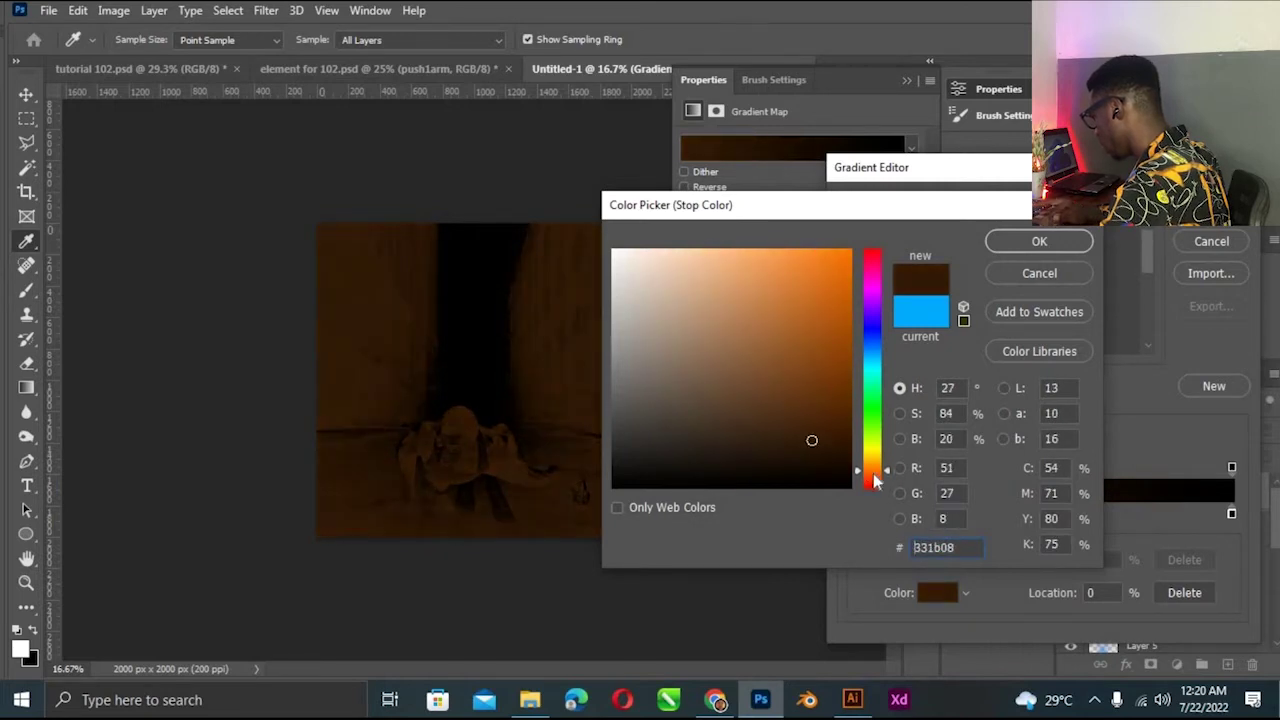
left_click_drag(812, 439, 824, 443)
key("Return")
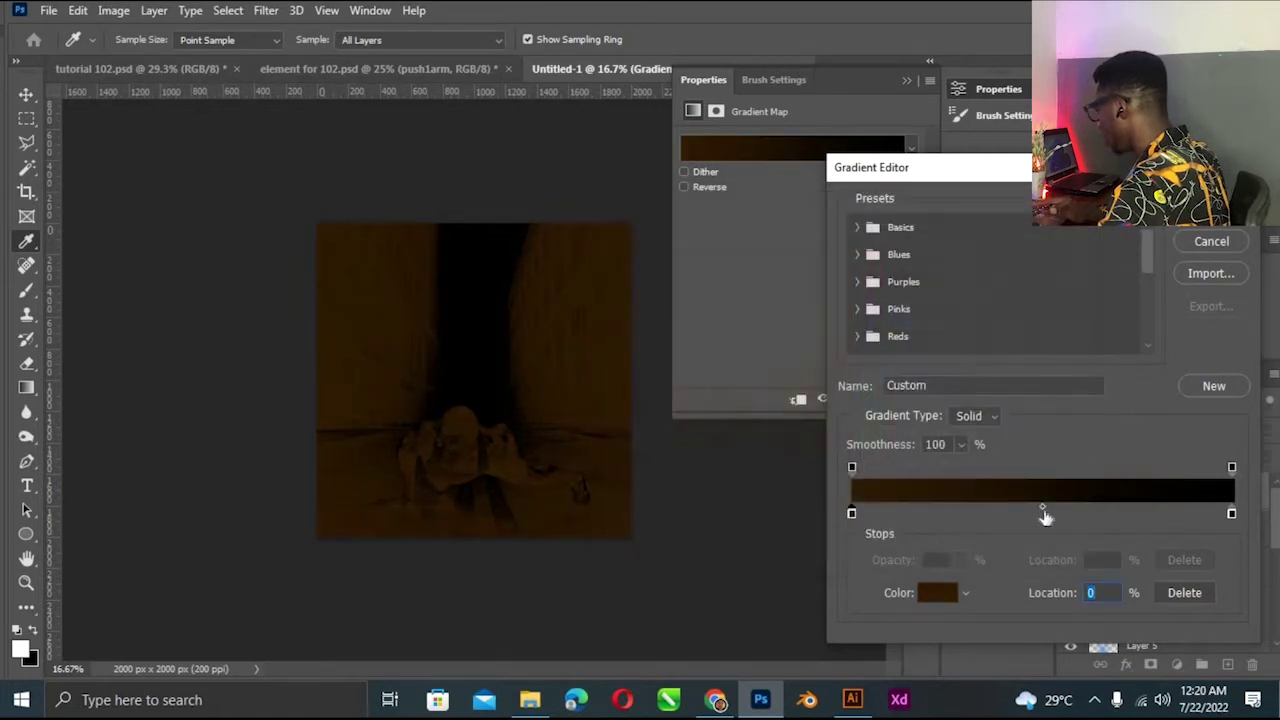
Add a light orange middle stop to the gradient.
left_click(937, 592)
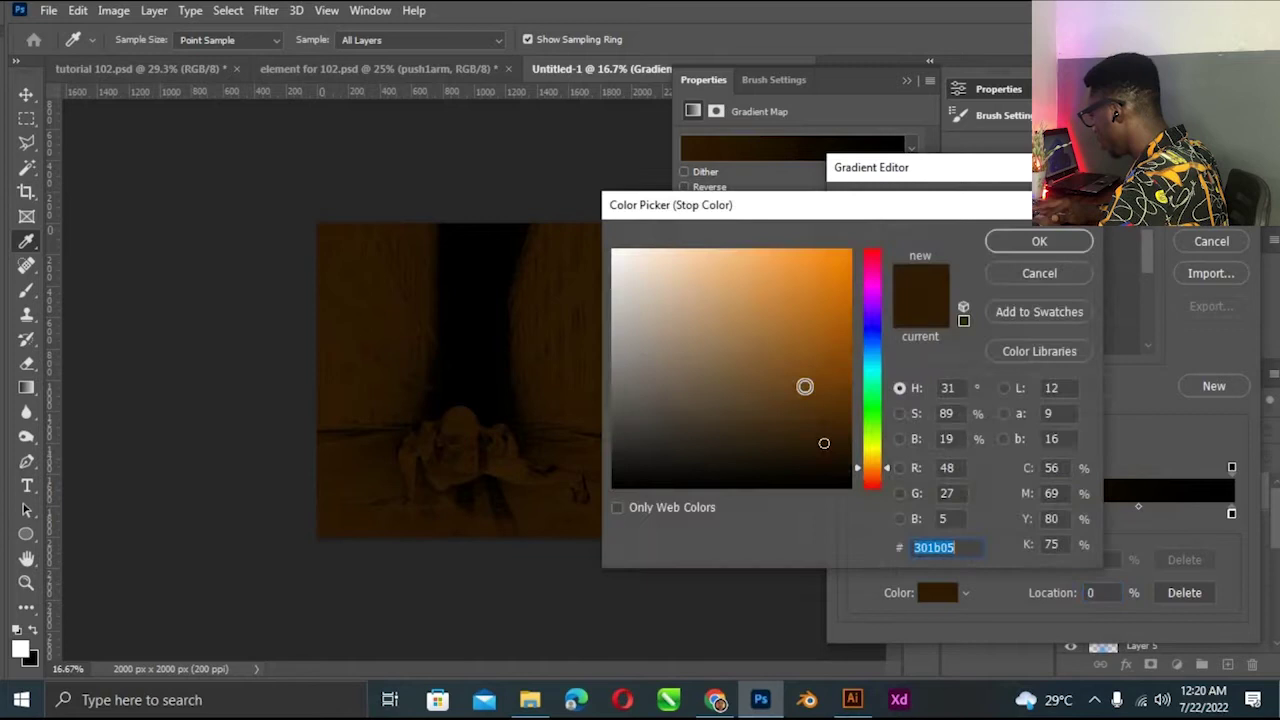
left_click_drag(777, 351, 816, 312)
left_click(803, 297)
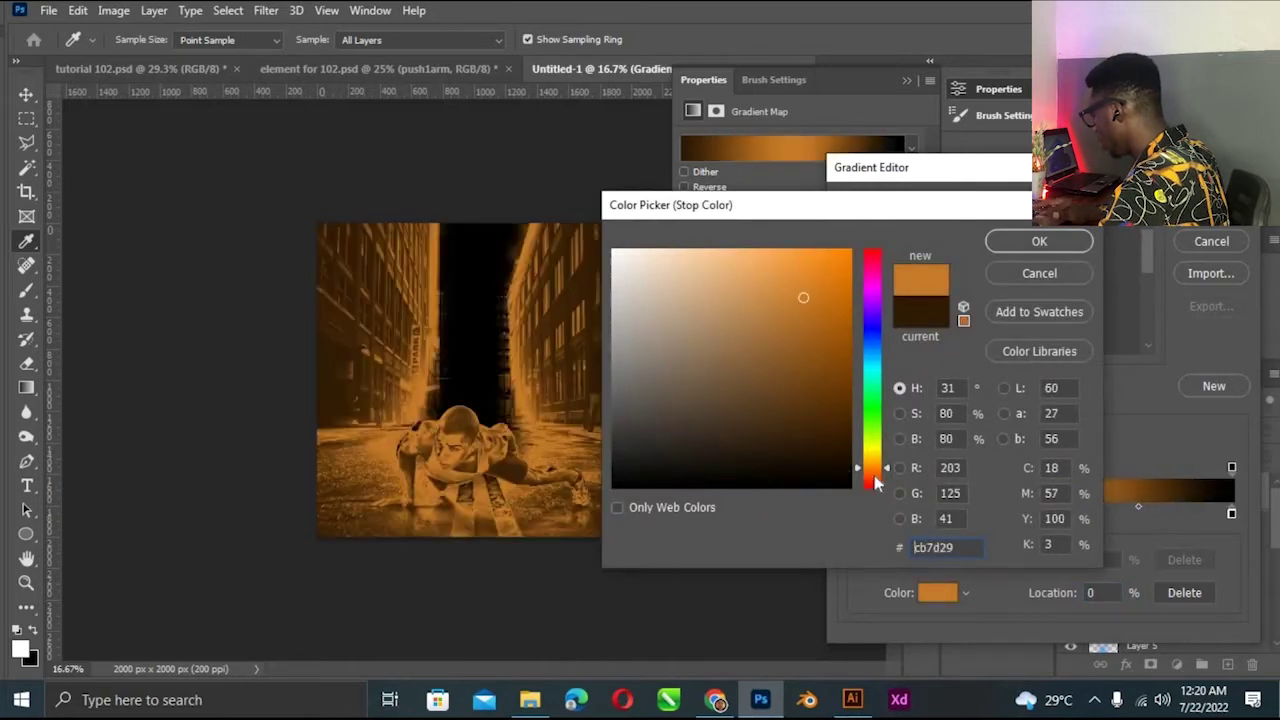
left_click(768, 250)
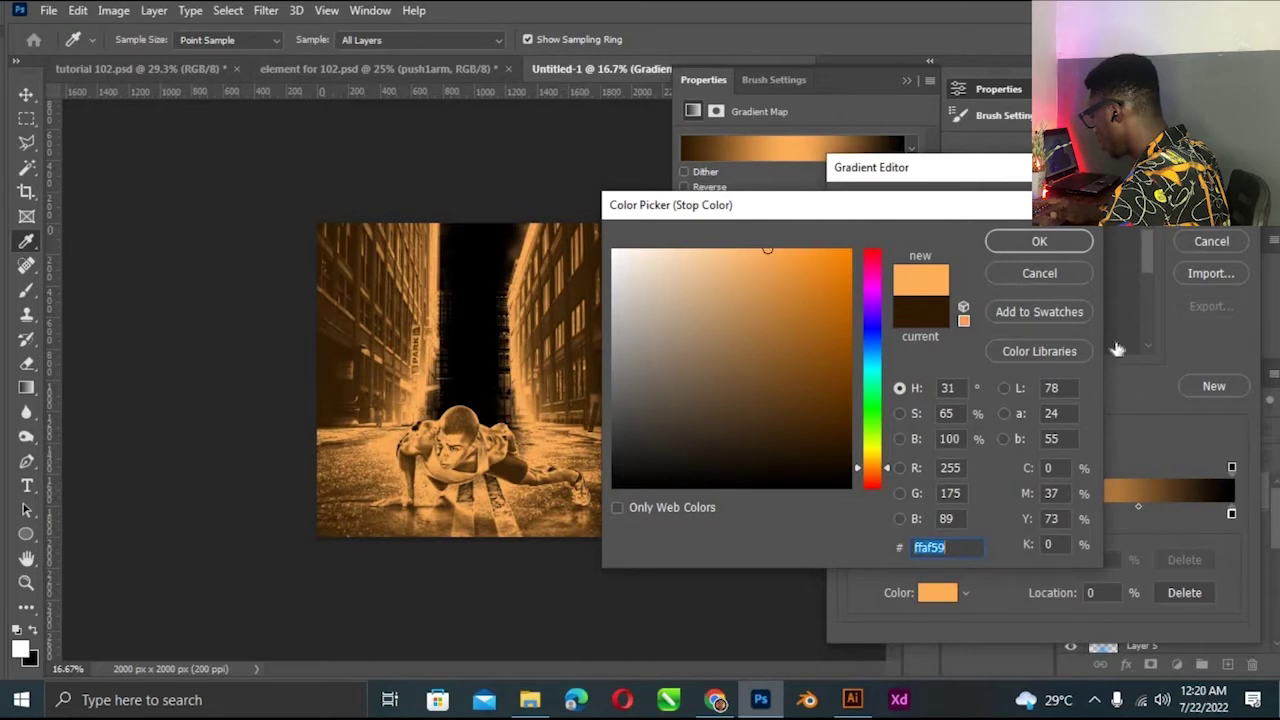
key("Return")
Make the right gradient stop pale blue (b0e2ff) and accept the gradient.
left_click(1231, 513)
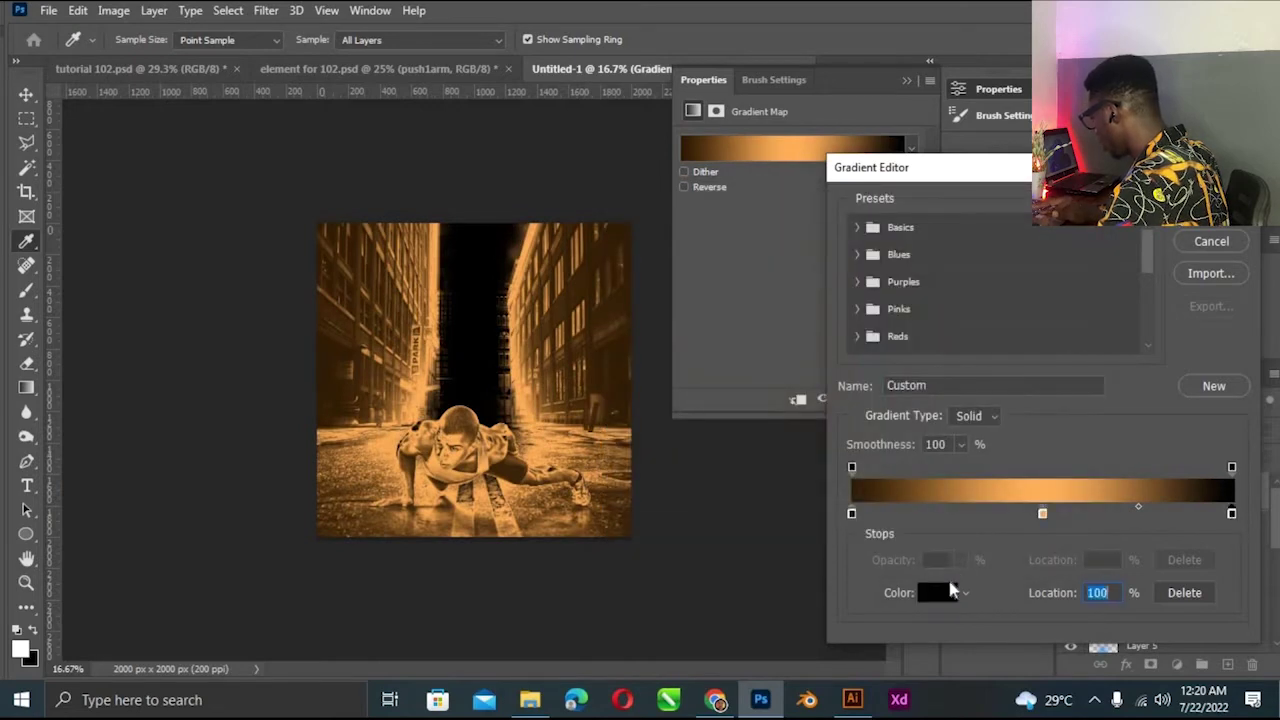
left_click(937, 592)
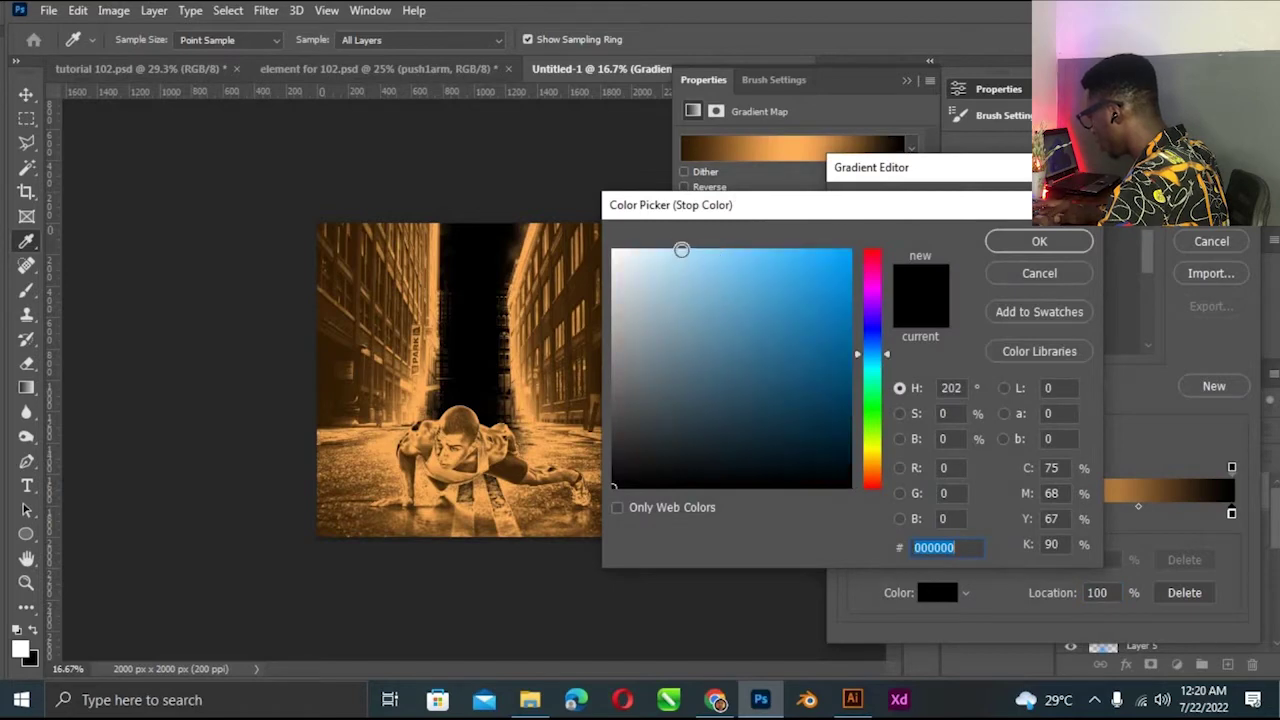
left_click(686, 249)
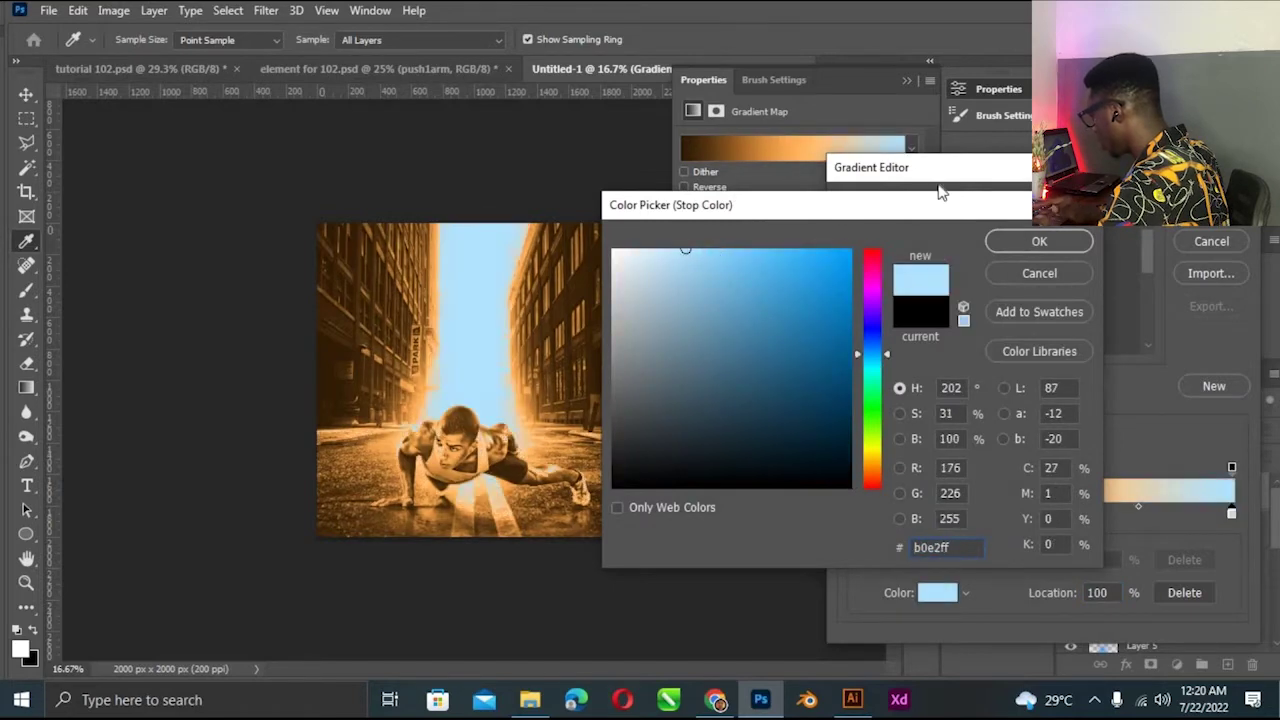
left_click(1020, 240)
key("Return")
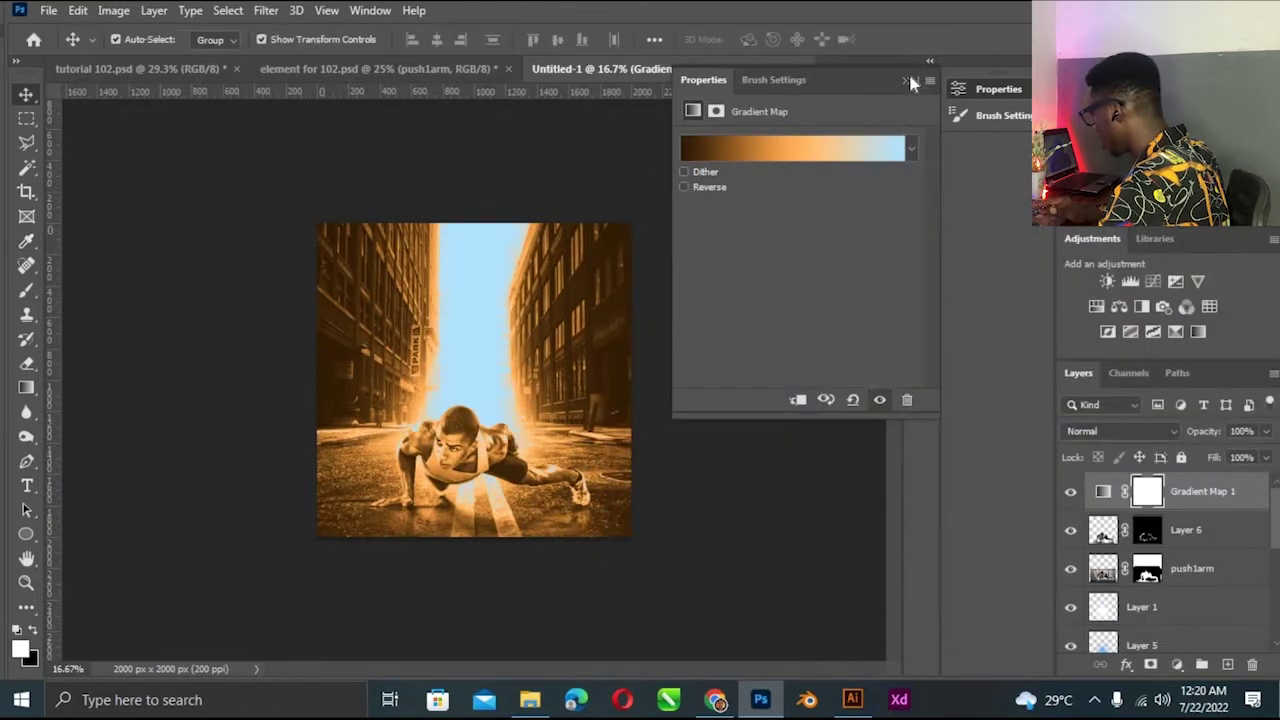
Set Gradient Map 1 to Soft Light blending at 78% opacity.
left_click(1134, 432)
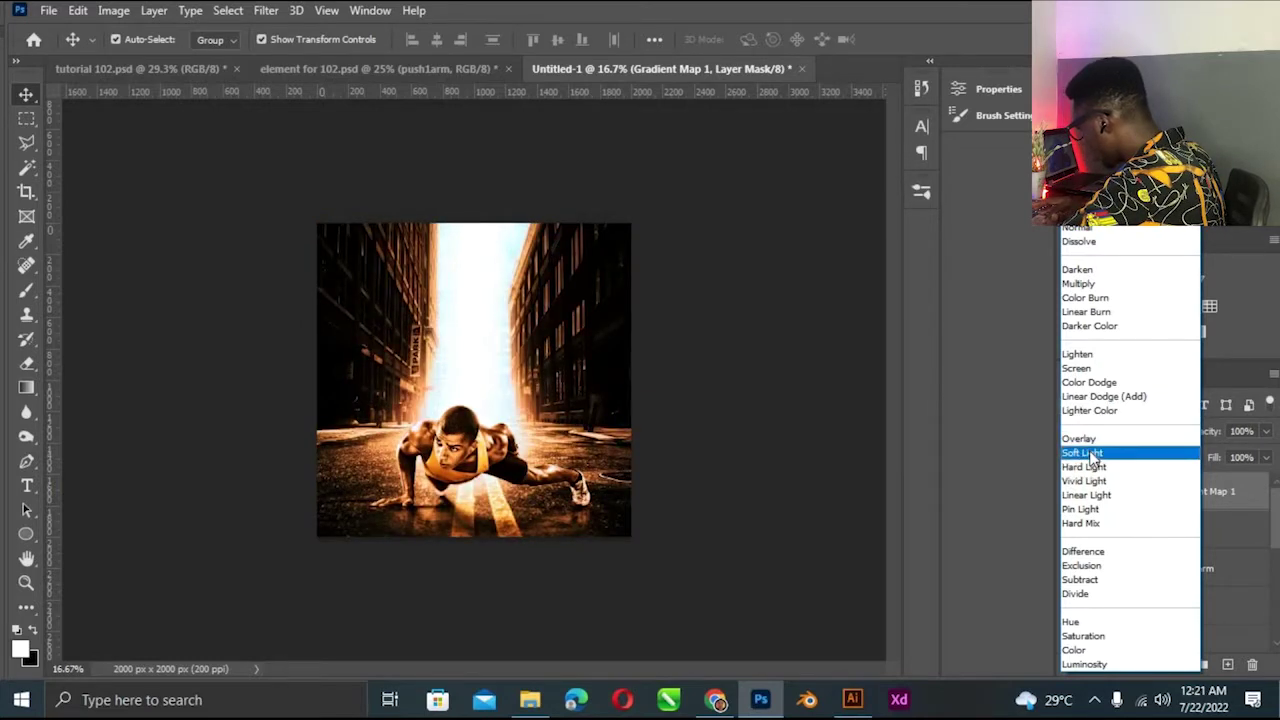
left_click(1084, 453)
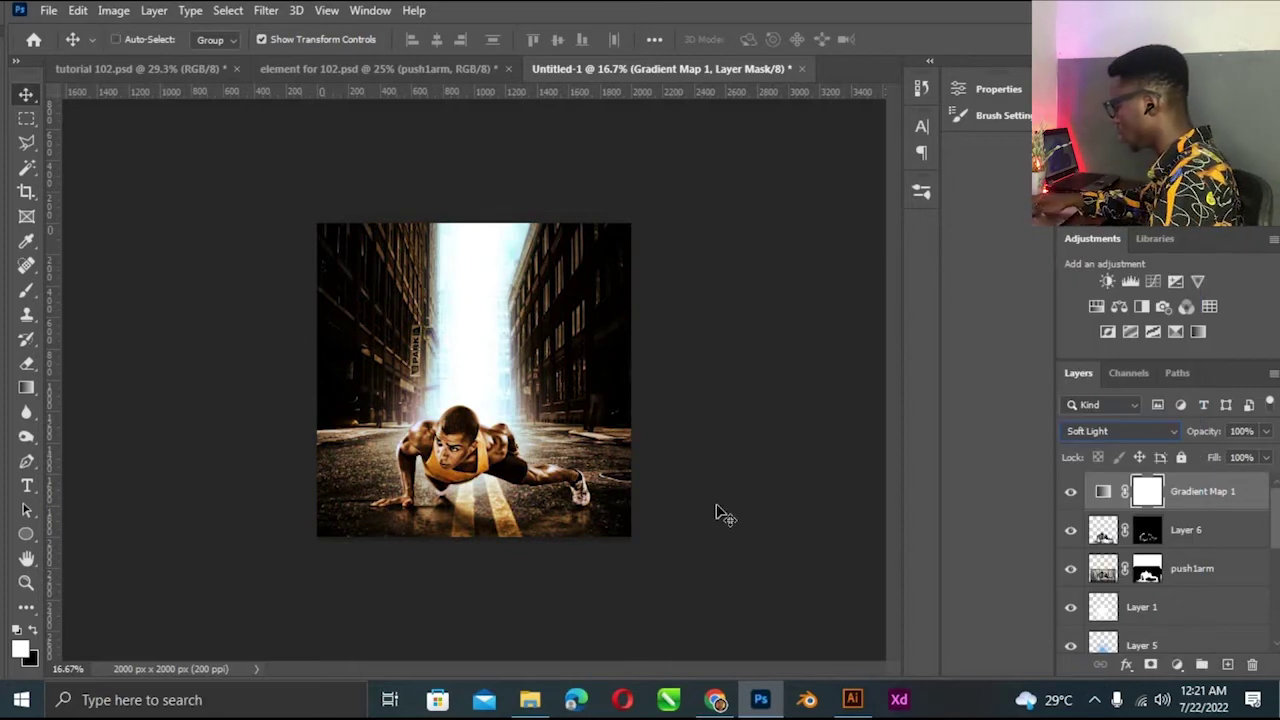
key("ctrl+0")
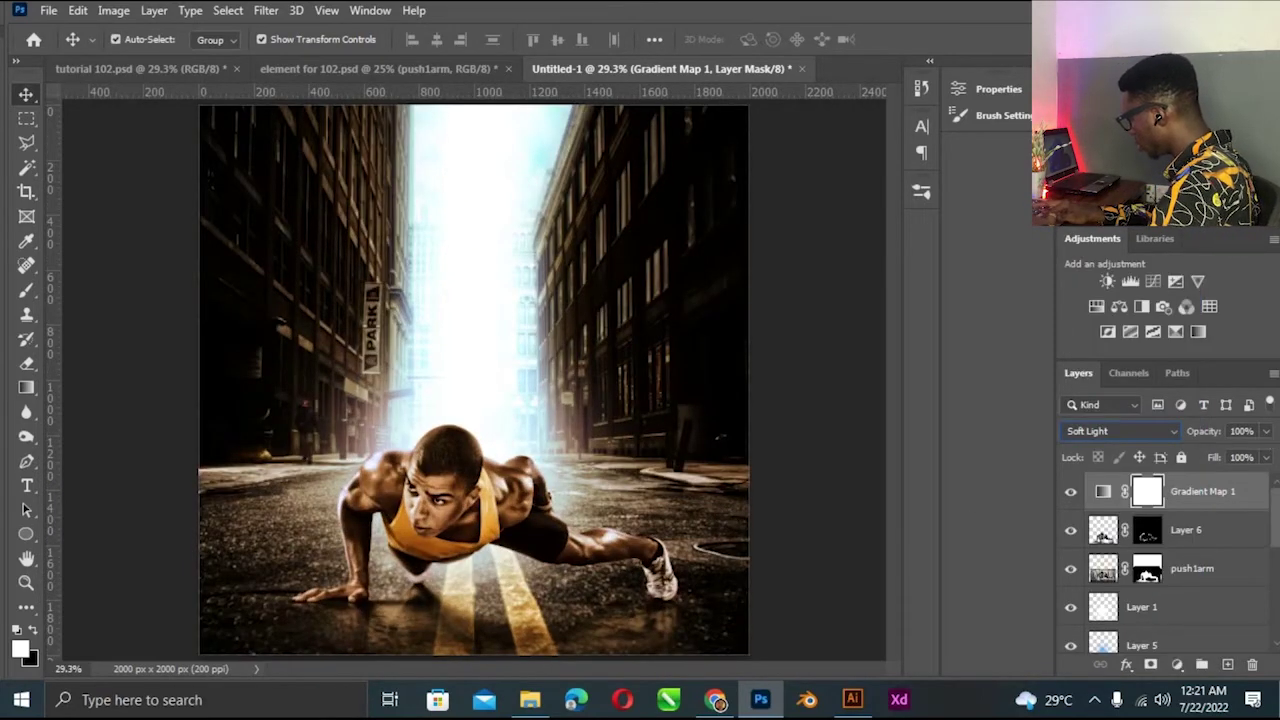
left_click(1222, 455)
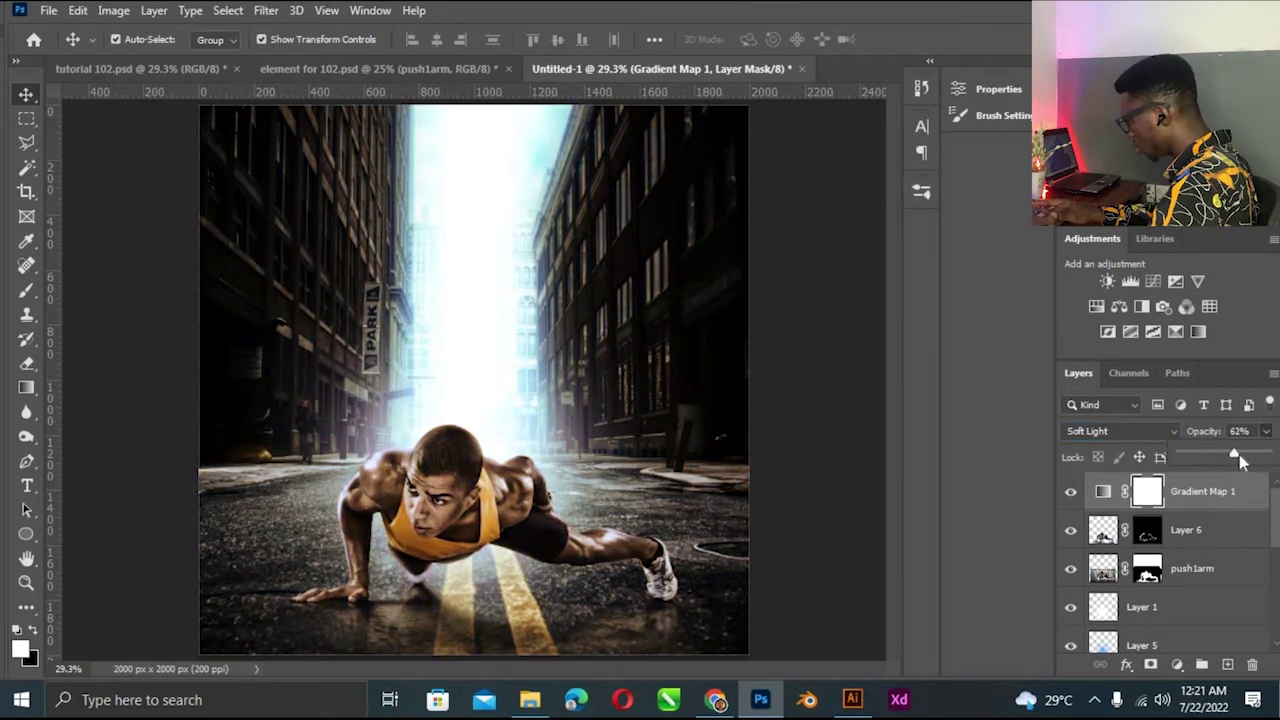
left_click_drag(1239, 454, 1254, 458)
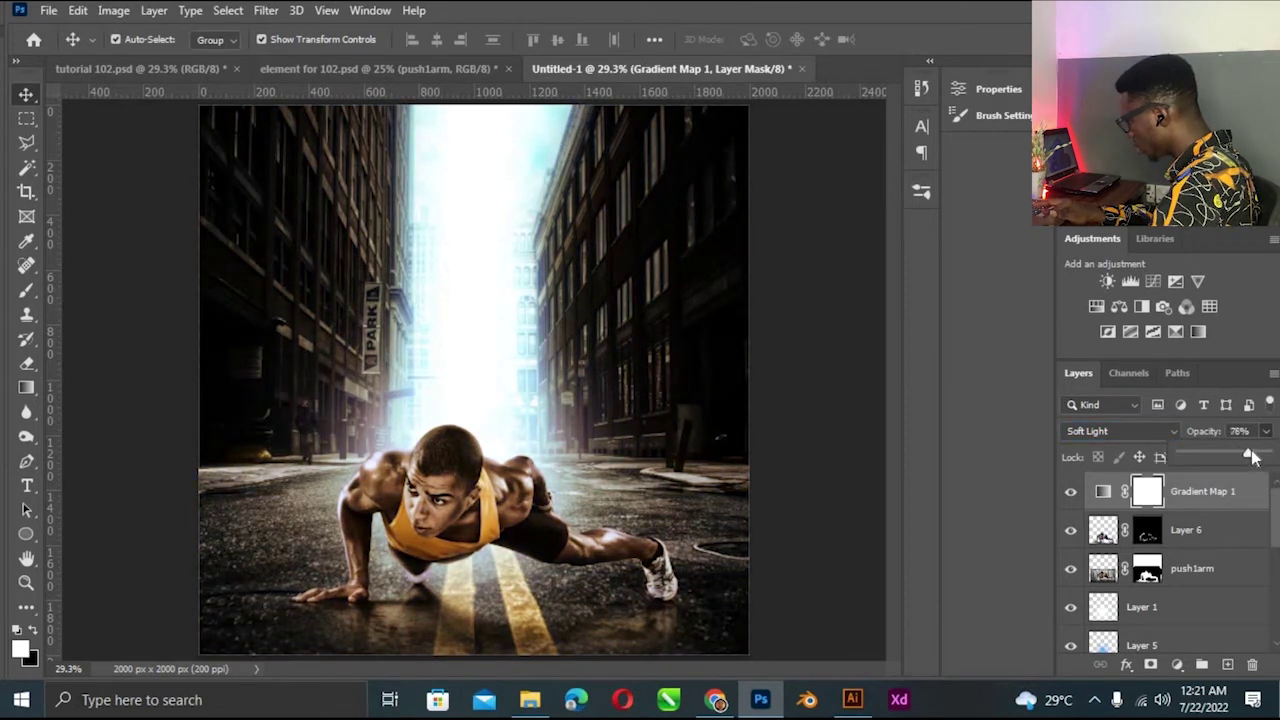
left_click(1218, 643)
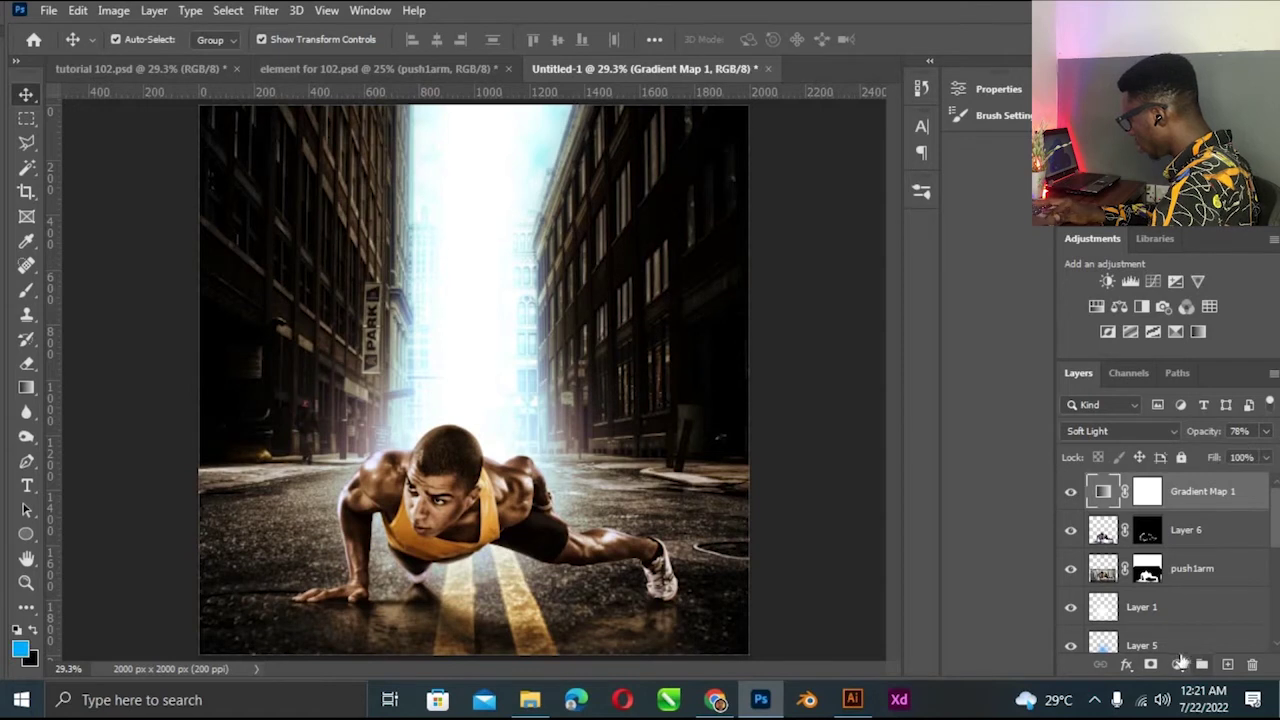
left_click(1177, 664)
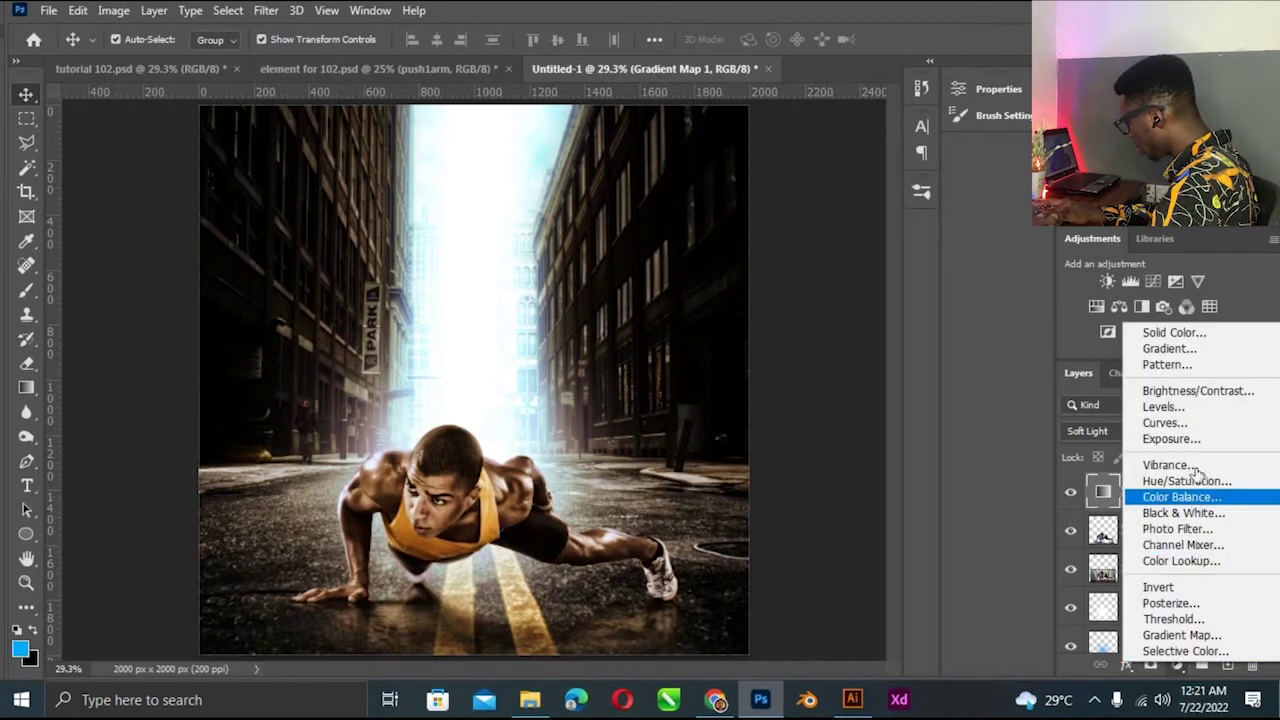
Add a Color Balance layer with midtones Cyan–Red +7 and Yellow–Blue +19.
left_click(1150, 494)
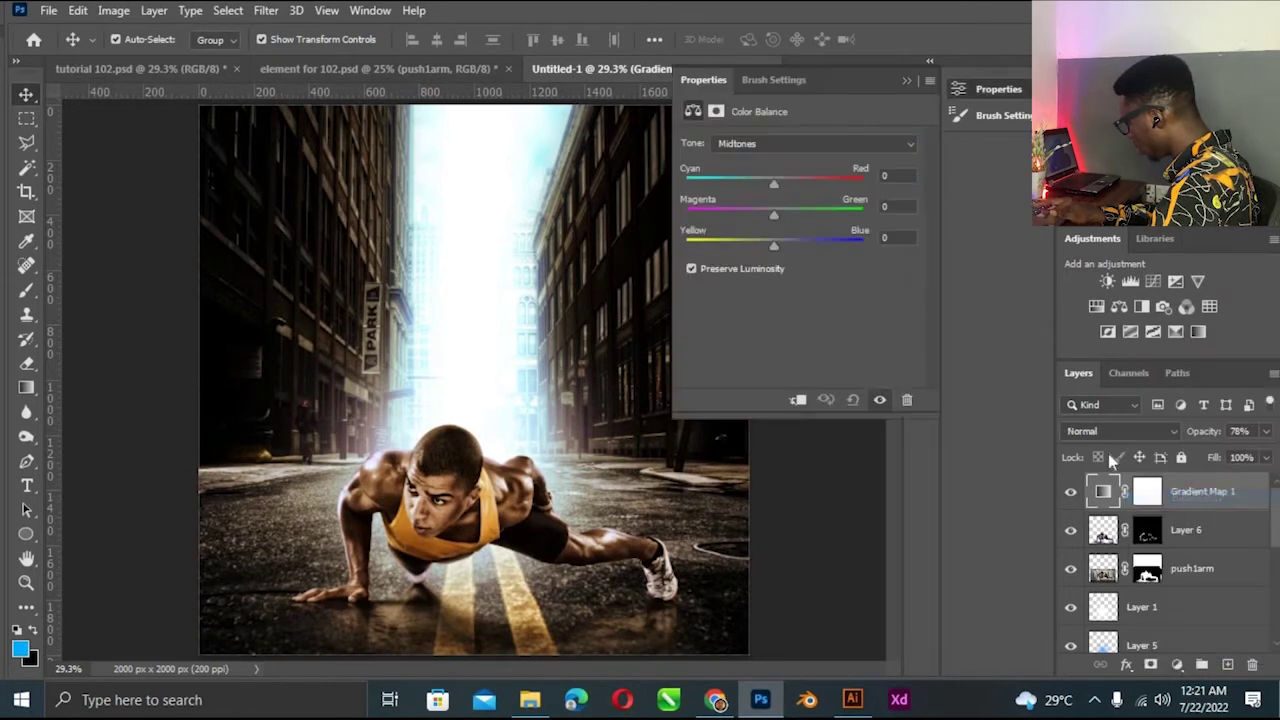
left_click(779, 246)
left_click(790, 246)
left_click(773, 186)
left_click_drag(783, 190, 781, 197)
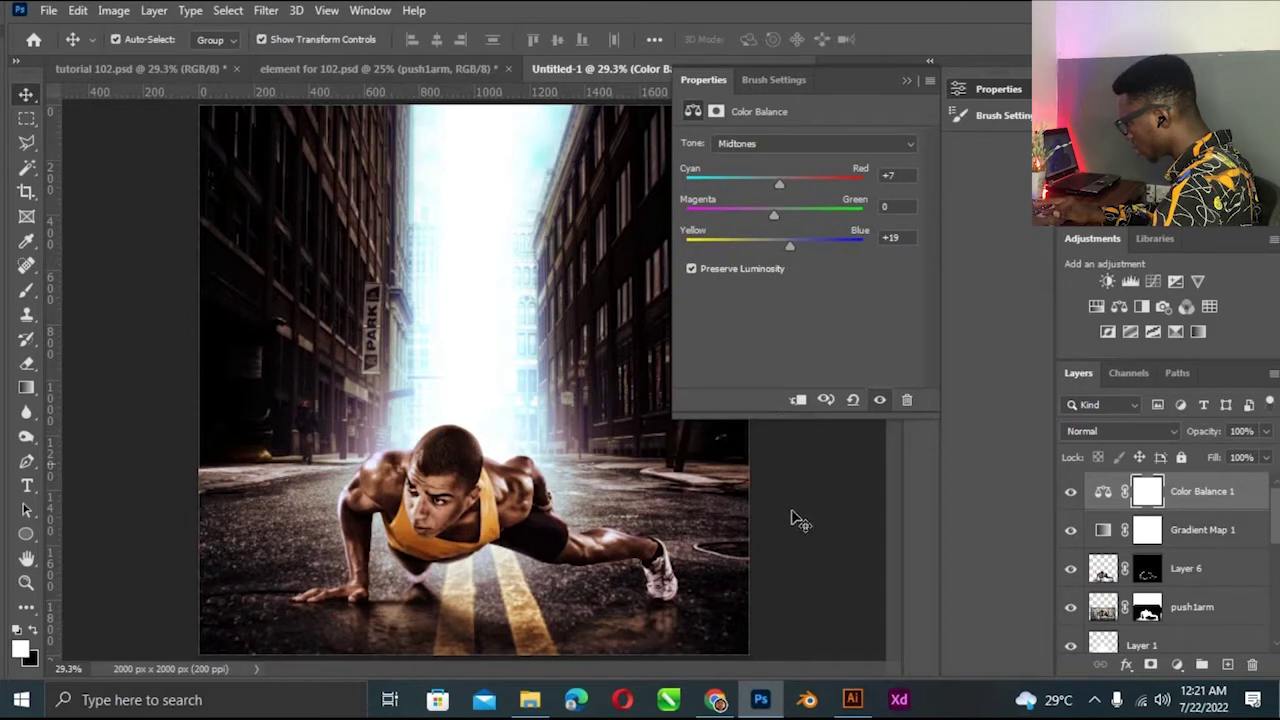
left_click(791, 517)
left_click(863, 212)
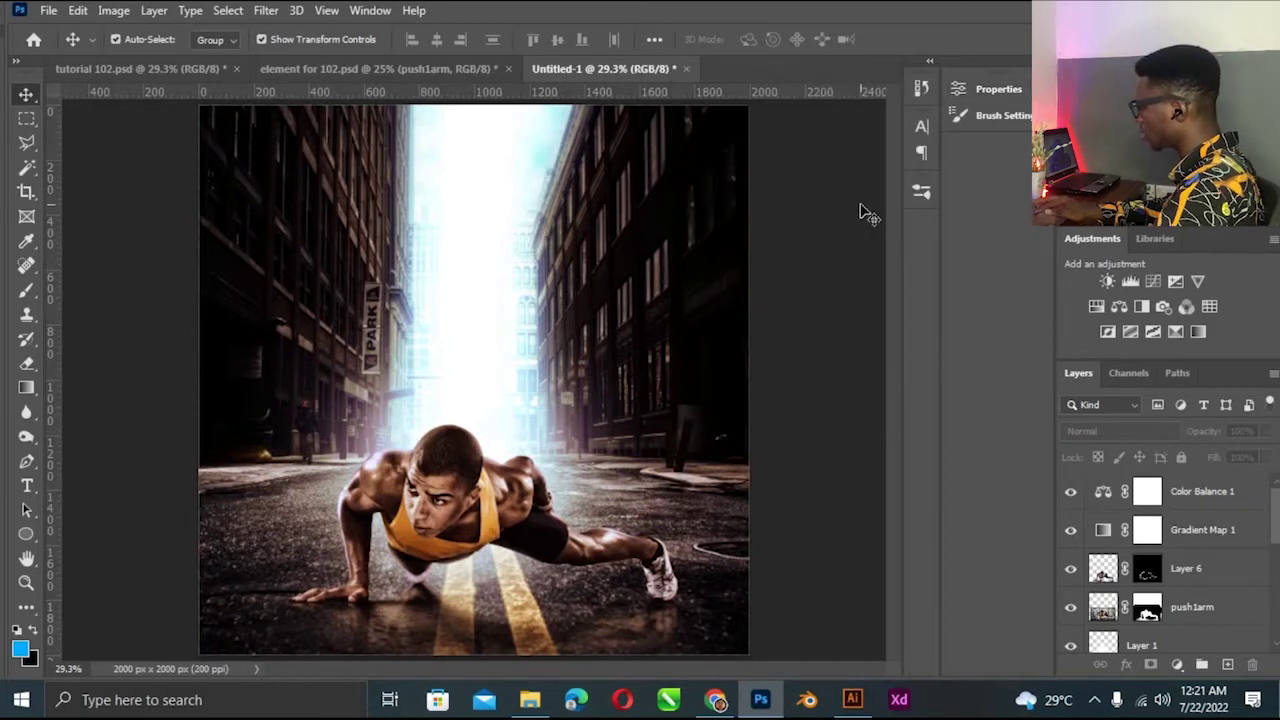
key("ctrl+minus")
Select the street background layer and toggle its visibility to compare.
key("ctrl+minus")
key("ctrl+plus")
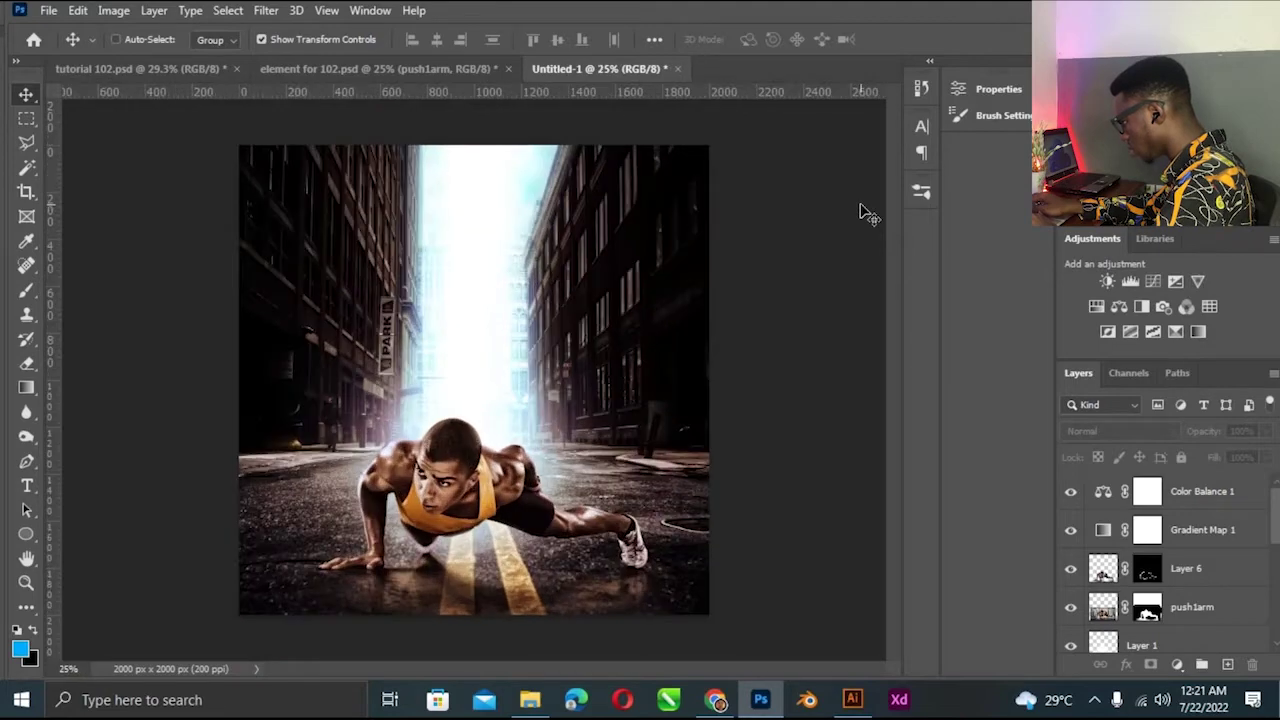
key("ctrl+minus")
key("ctrl+plus")
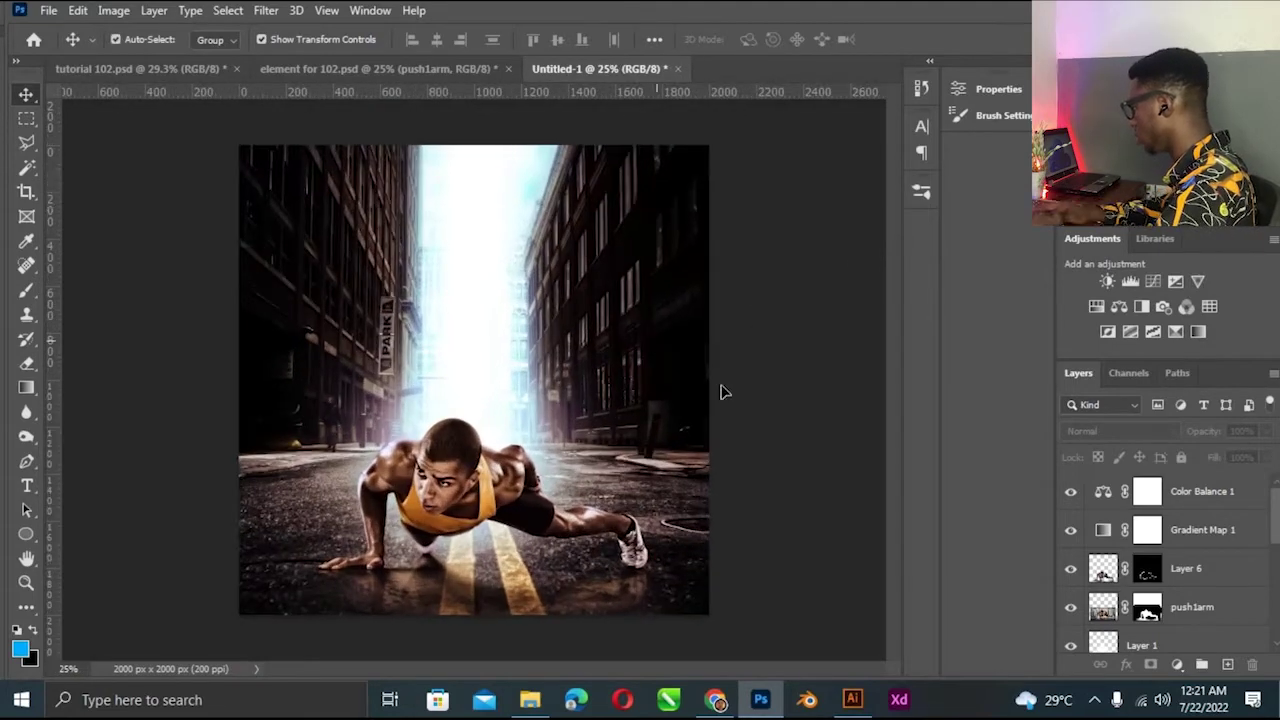
left_click(1251, 582)
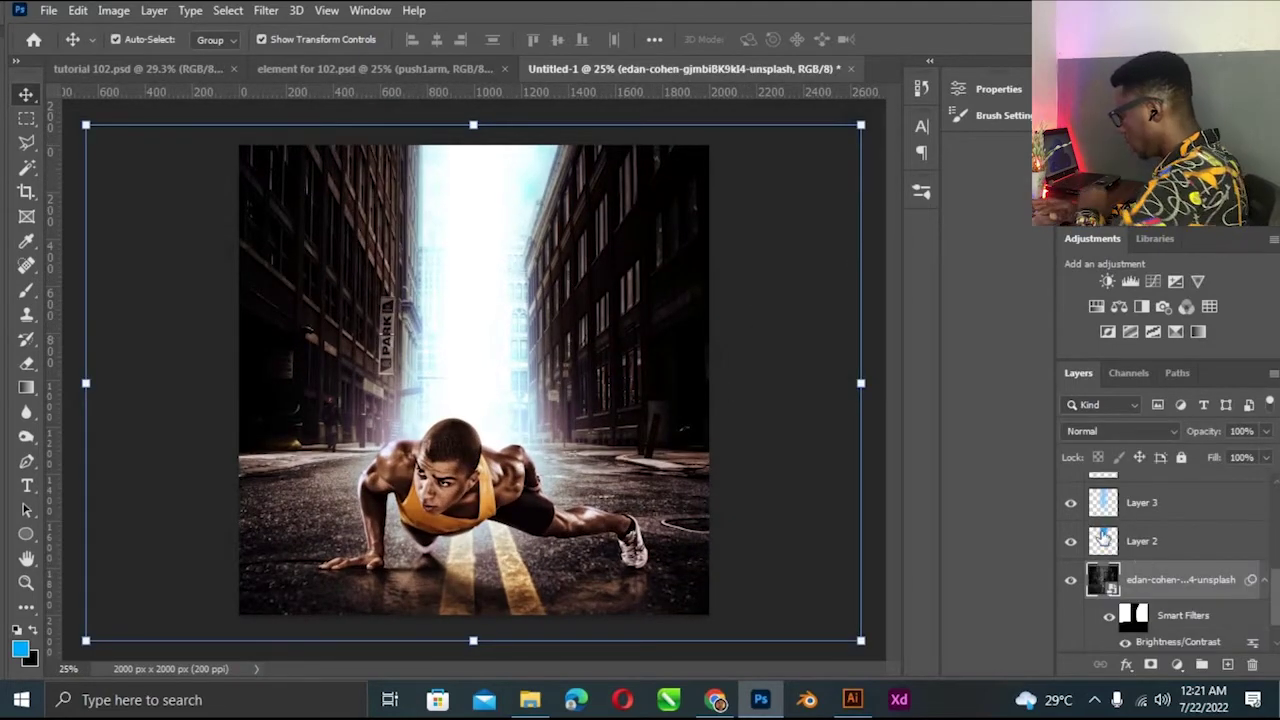
left_click(1071, 580)
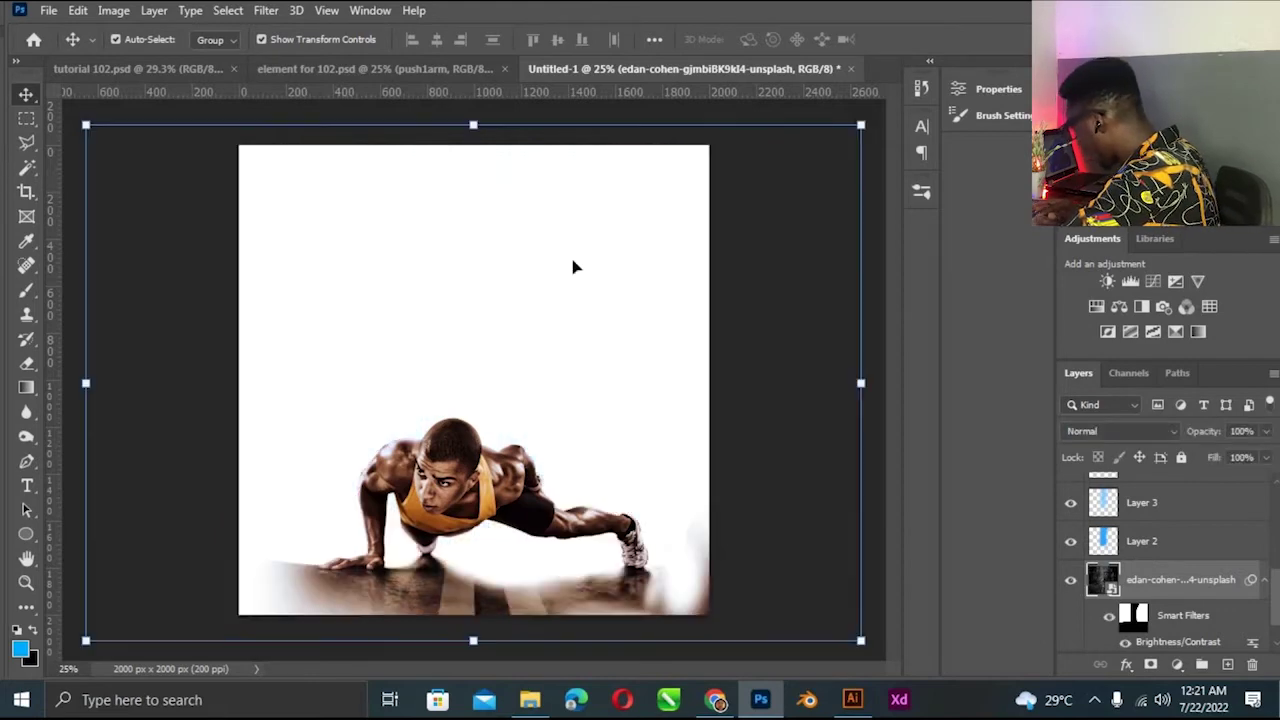
Apply an Iris Blur to the street background with an enlarged sharp area.
left_click(265, 10)
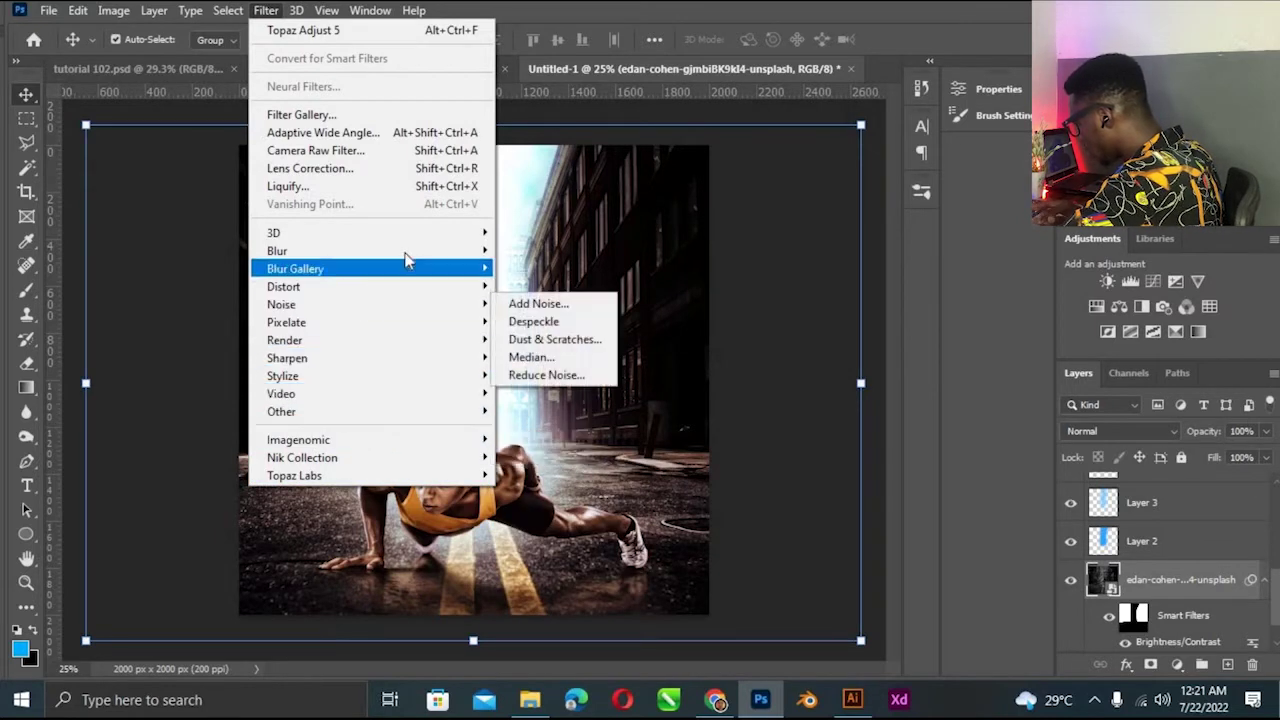
mouse_move(295, 269)
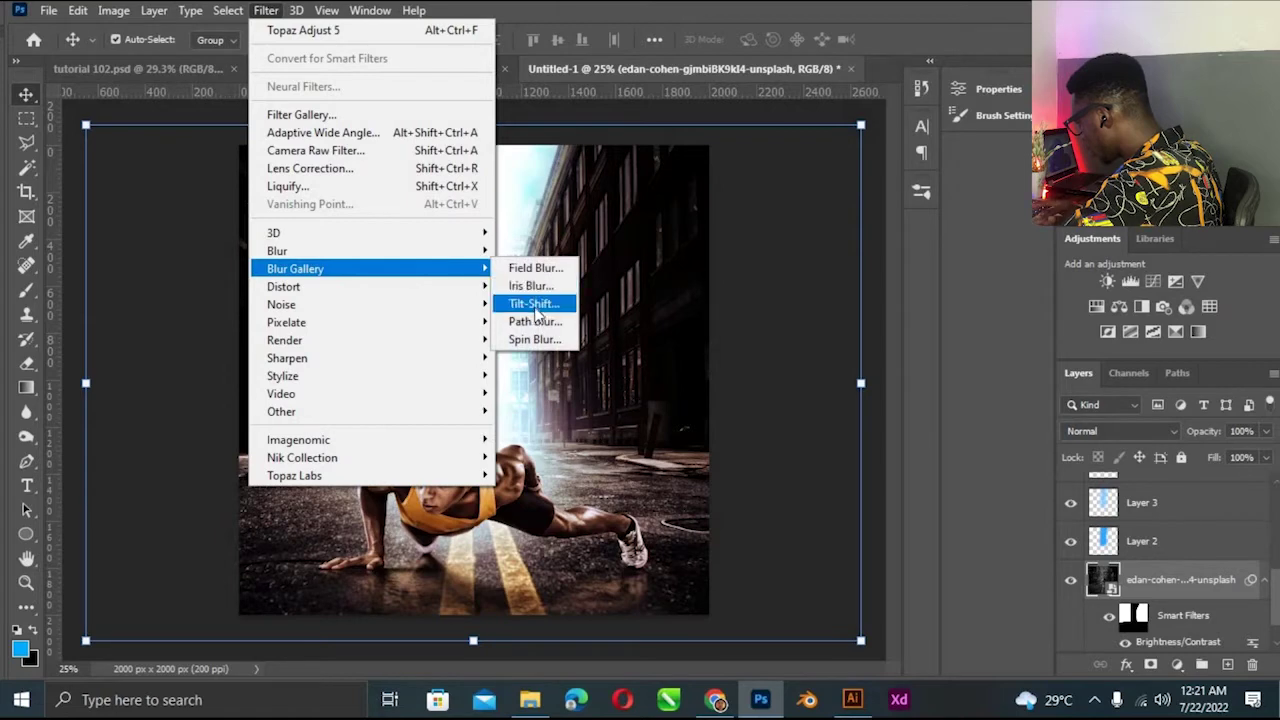
left_click(535, 286)
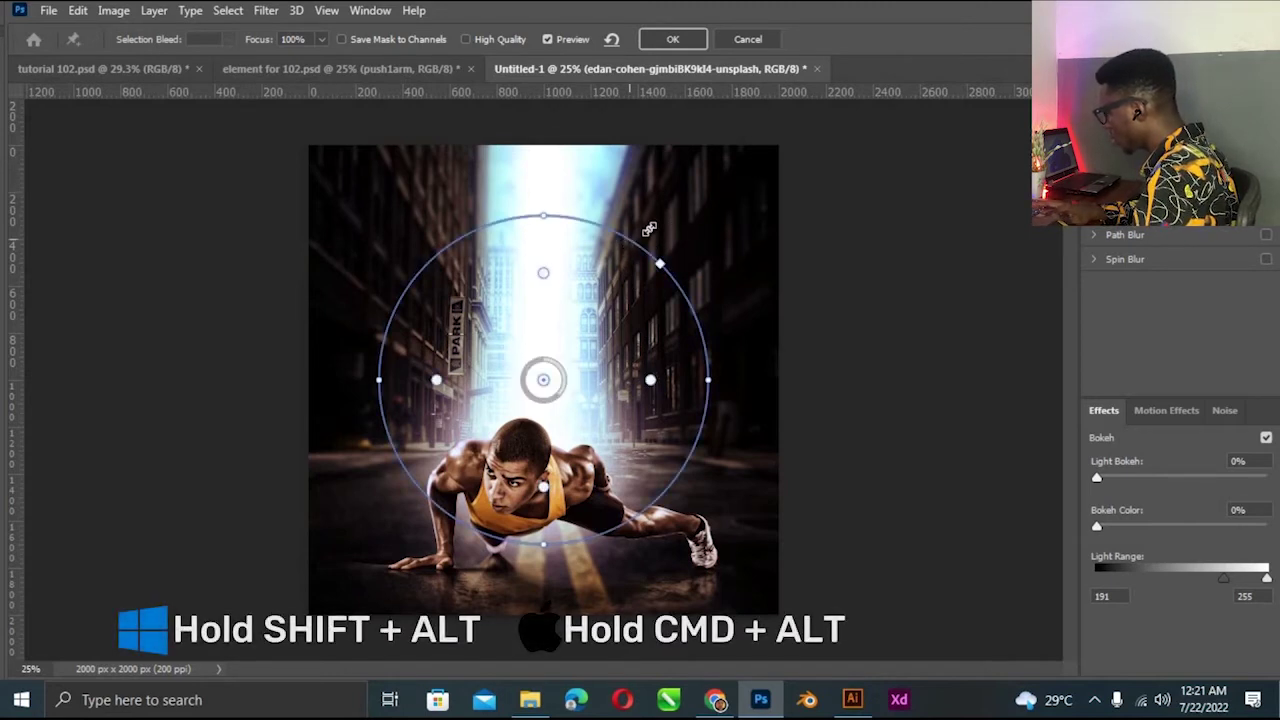
left_click_drag(648, 230, 676, 213)
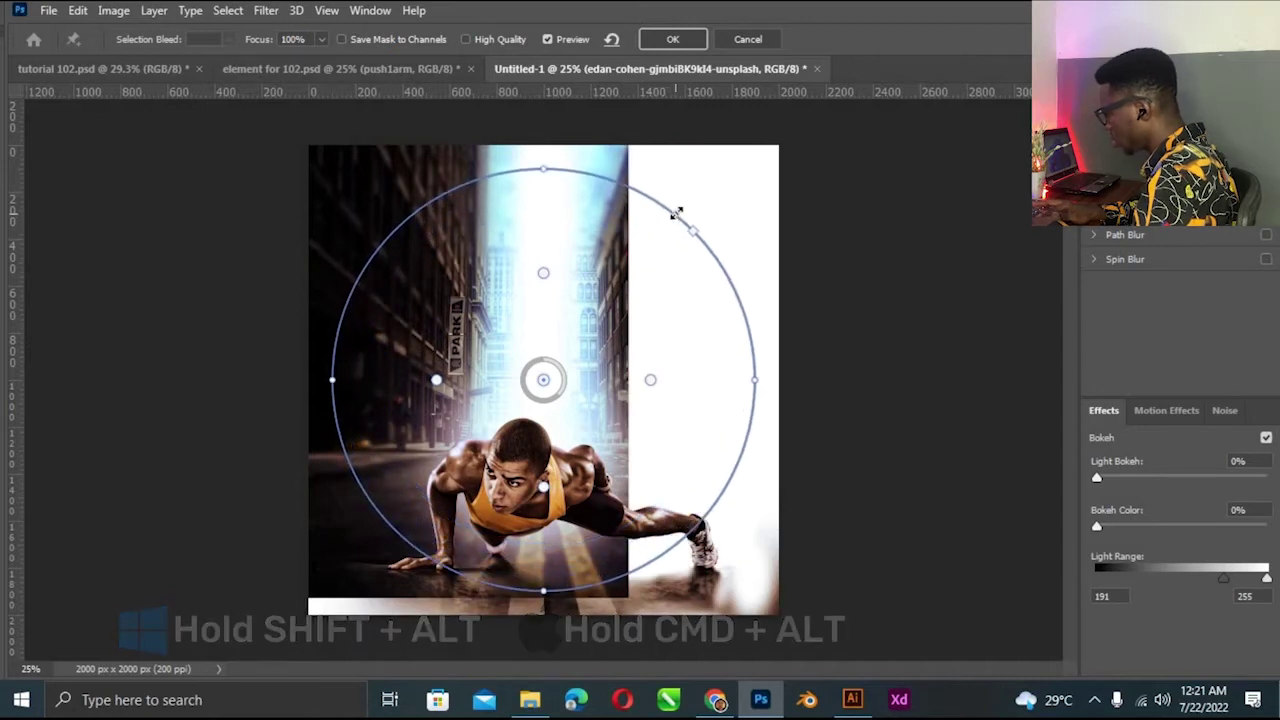
left_click_drag(676, 213, 697, 227)
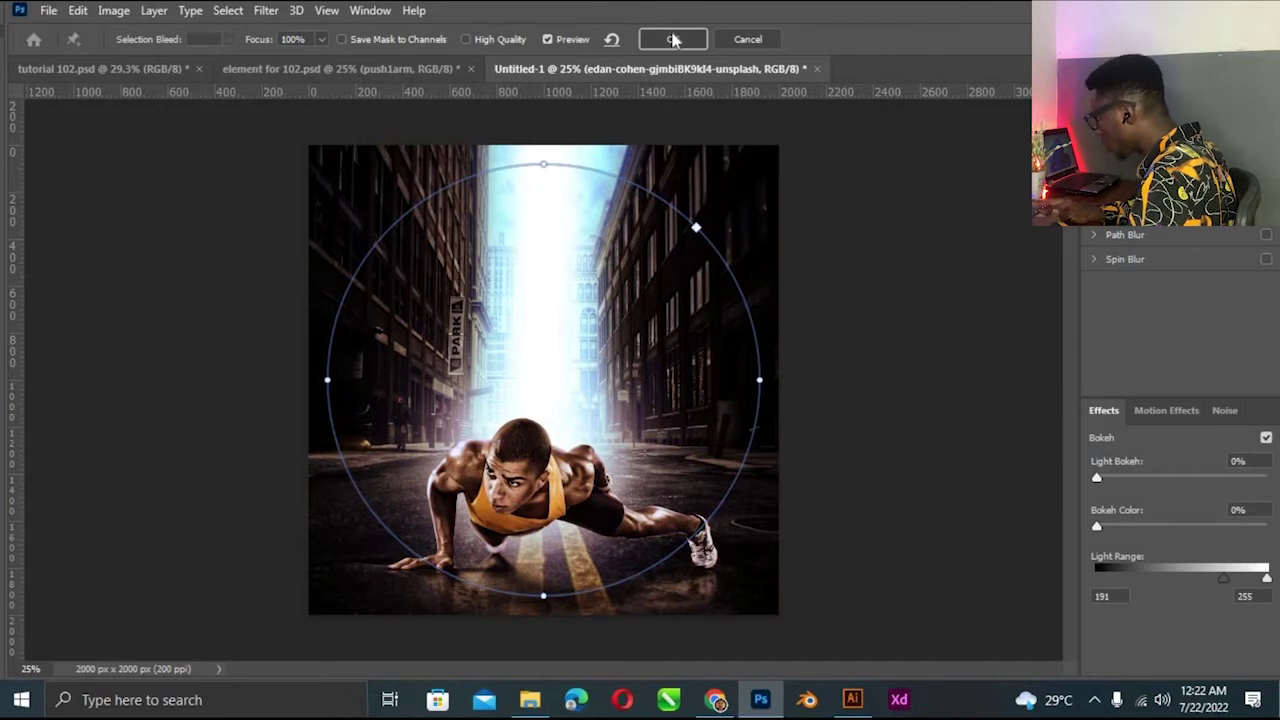
left_click(673, 39)
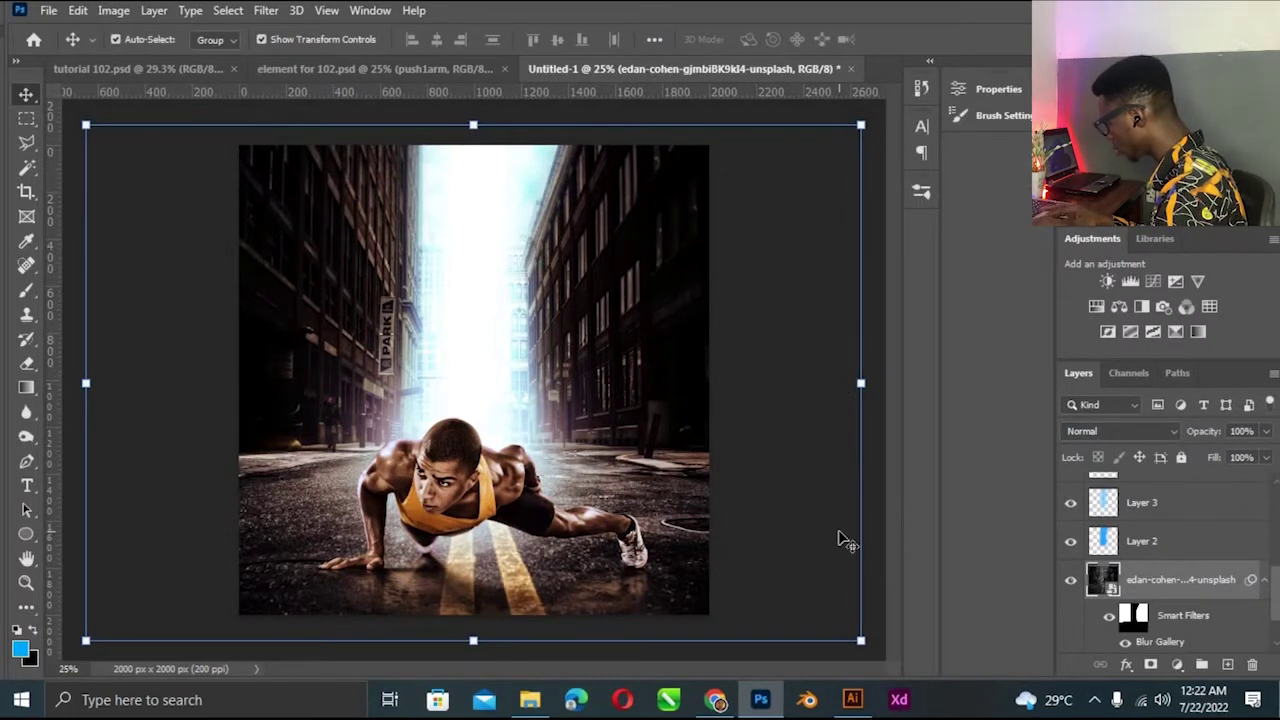
Review the blurred composite at different zooms, selecting and deselecting the street layer.
key("ctrl+minus")
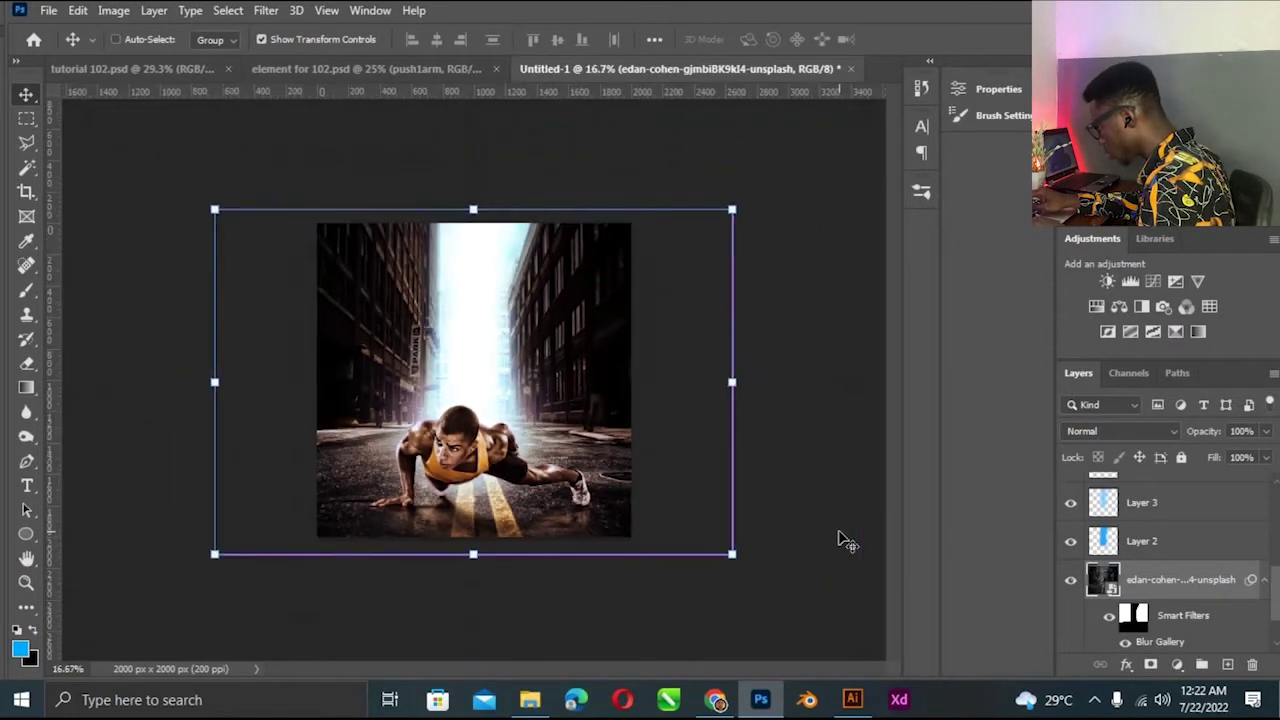
key("ctrl+plus")
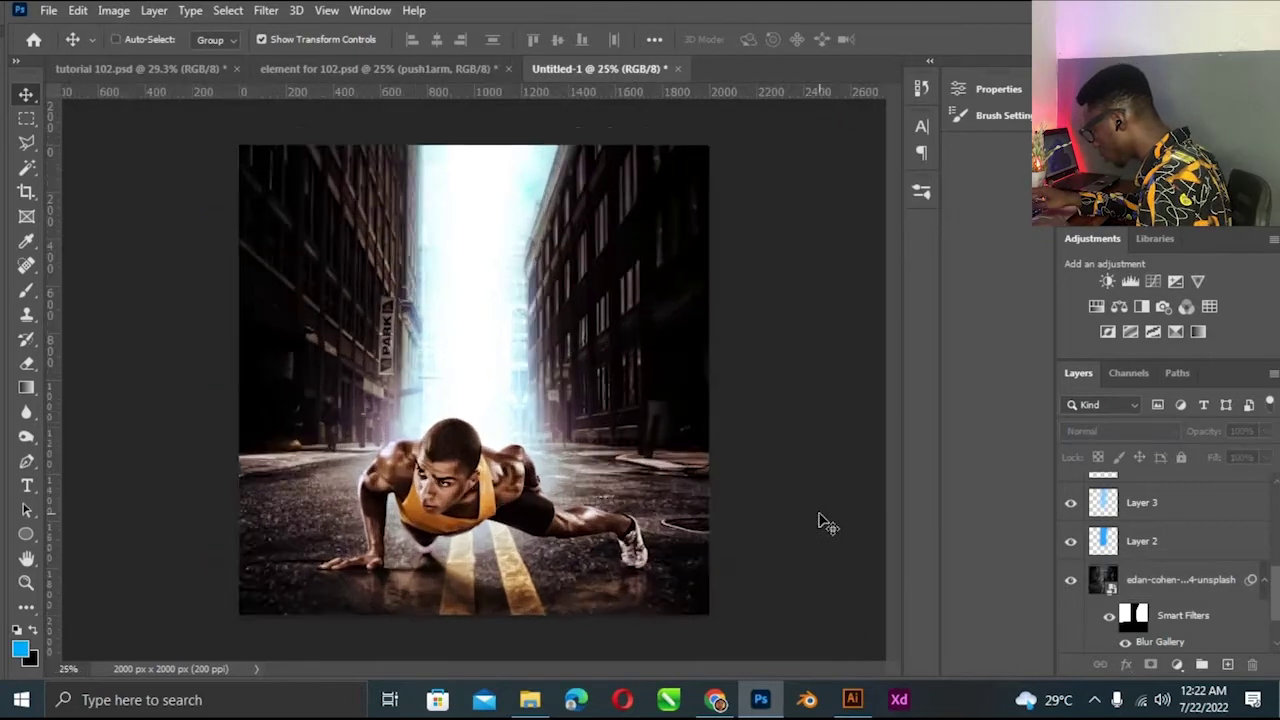
key("ctrl+plus")
key("ctrl+z")
key("ctrl+z")
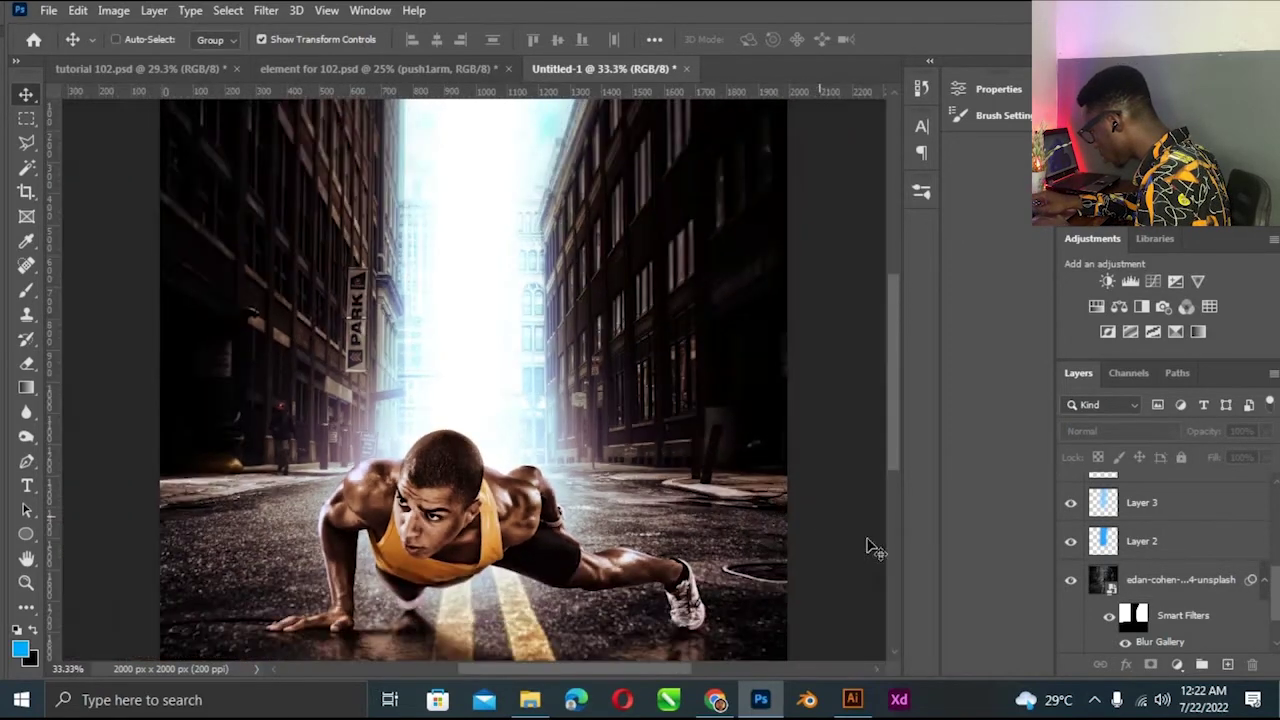
left_click(1222, 591)
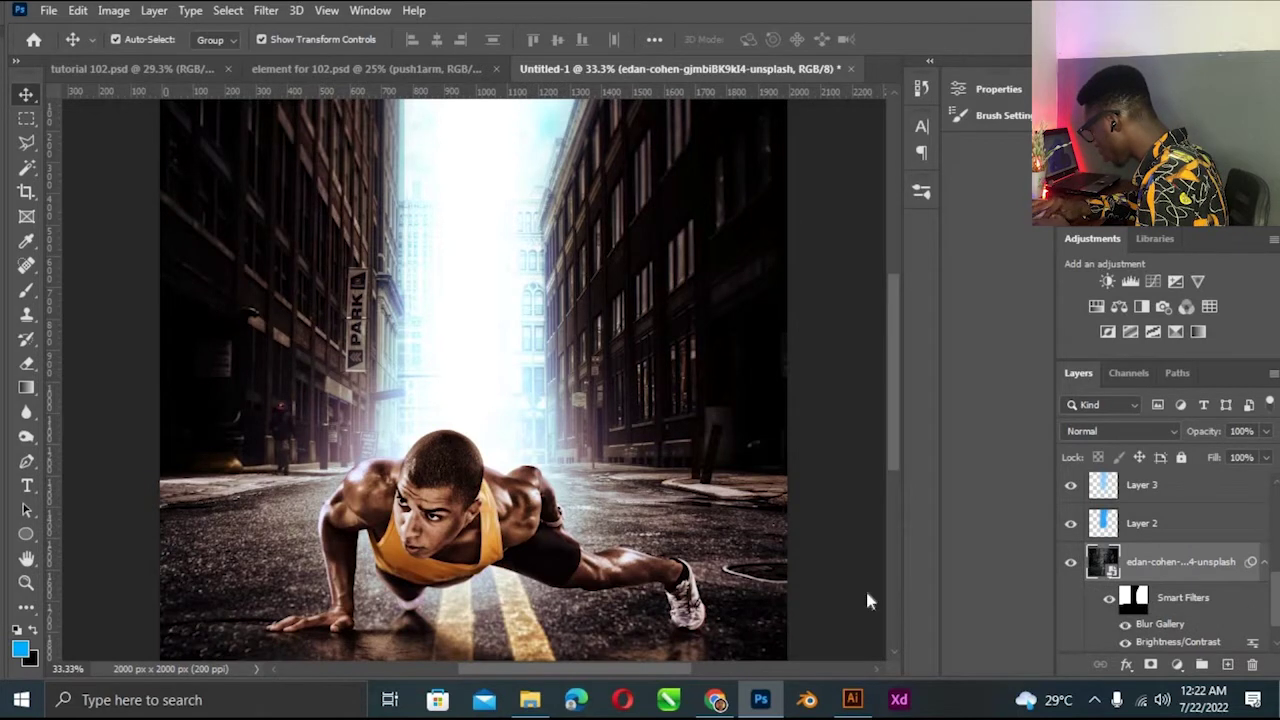
key("ctrl")
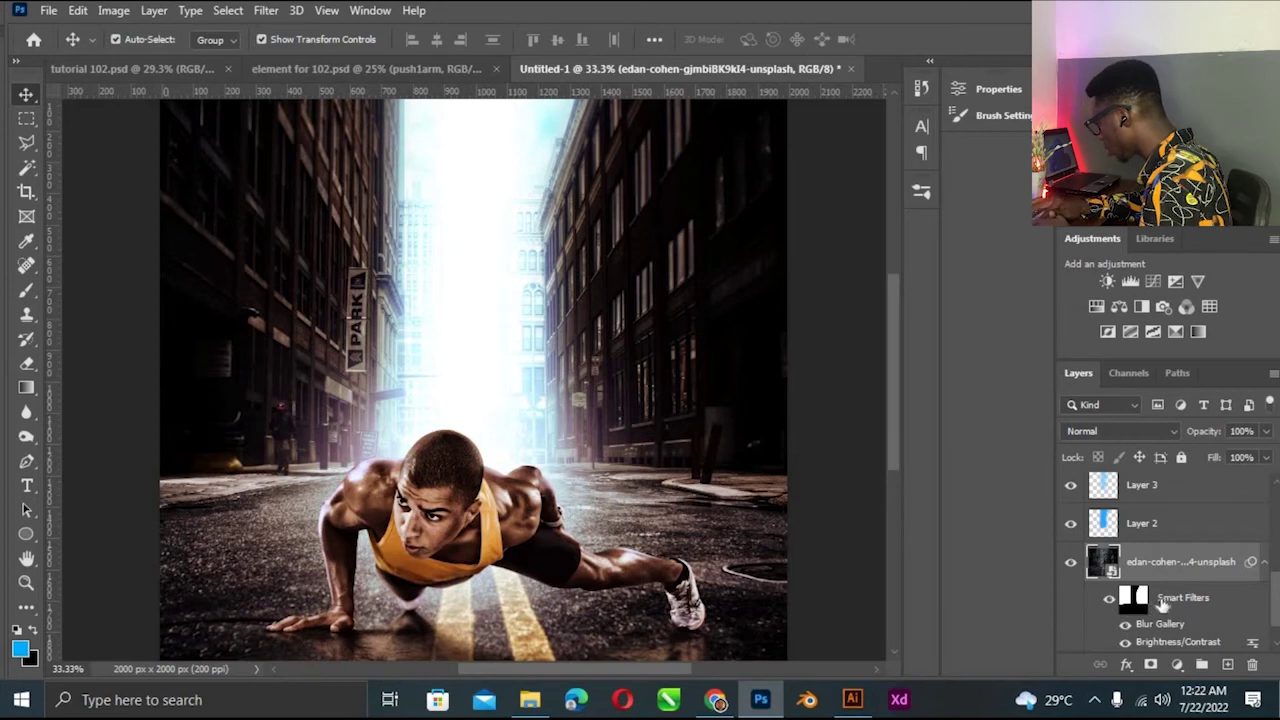
left_click(815, 530, "ctrl")
key("ctrl+minus")
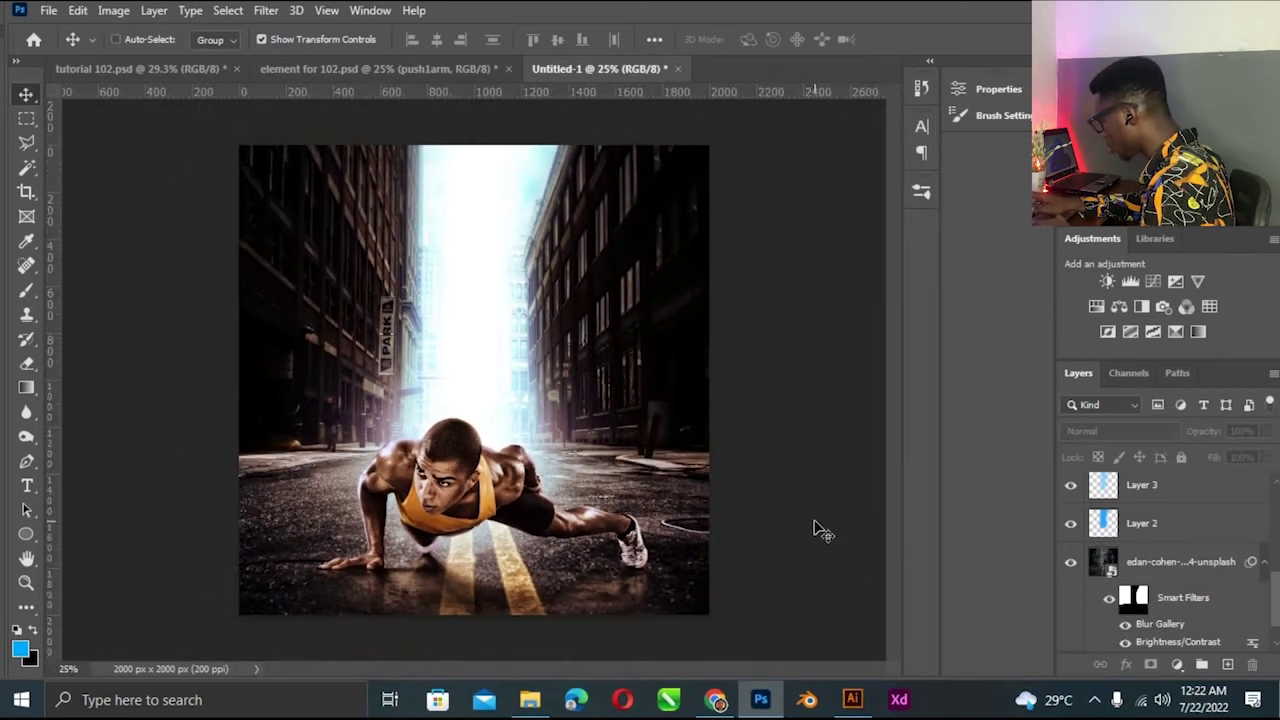
left_click(1158, 563)
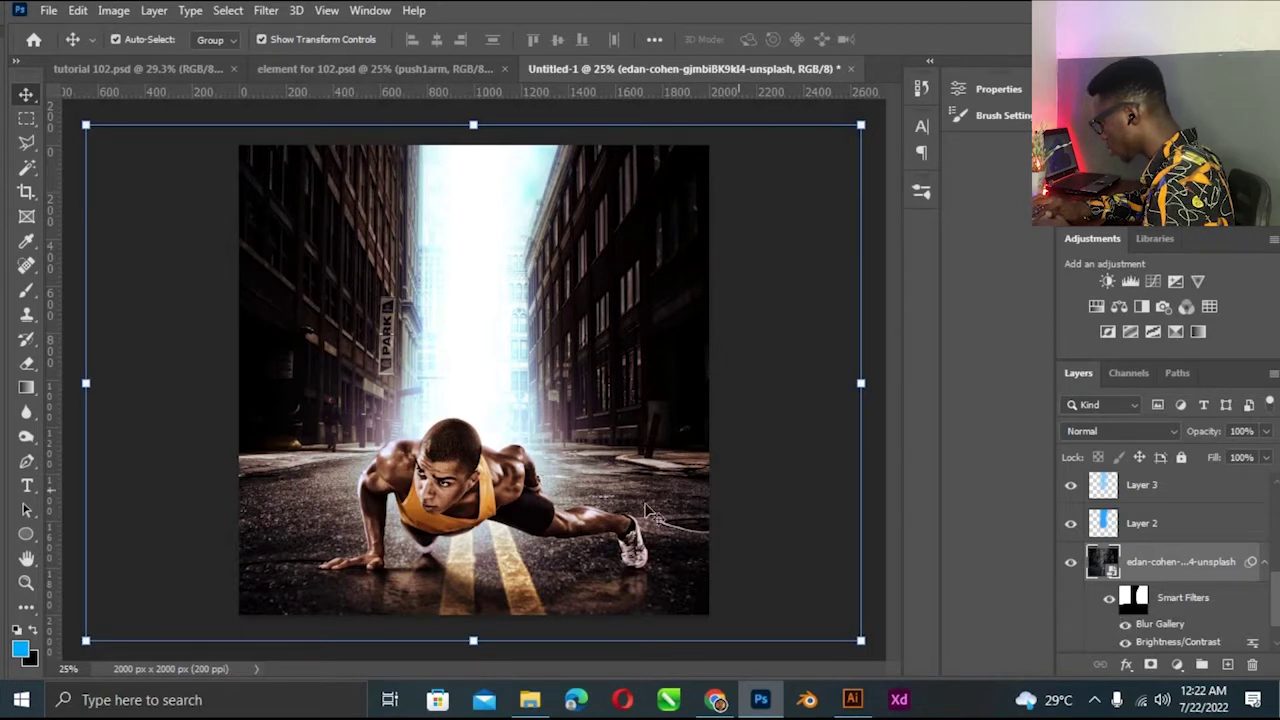
Check the canvas at 25% and switch to the element for 102.psd document.
key("ctrl+minus")
key("ctrl+minus")
key("ctrl+plus")
key("ctrl+plus")
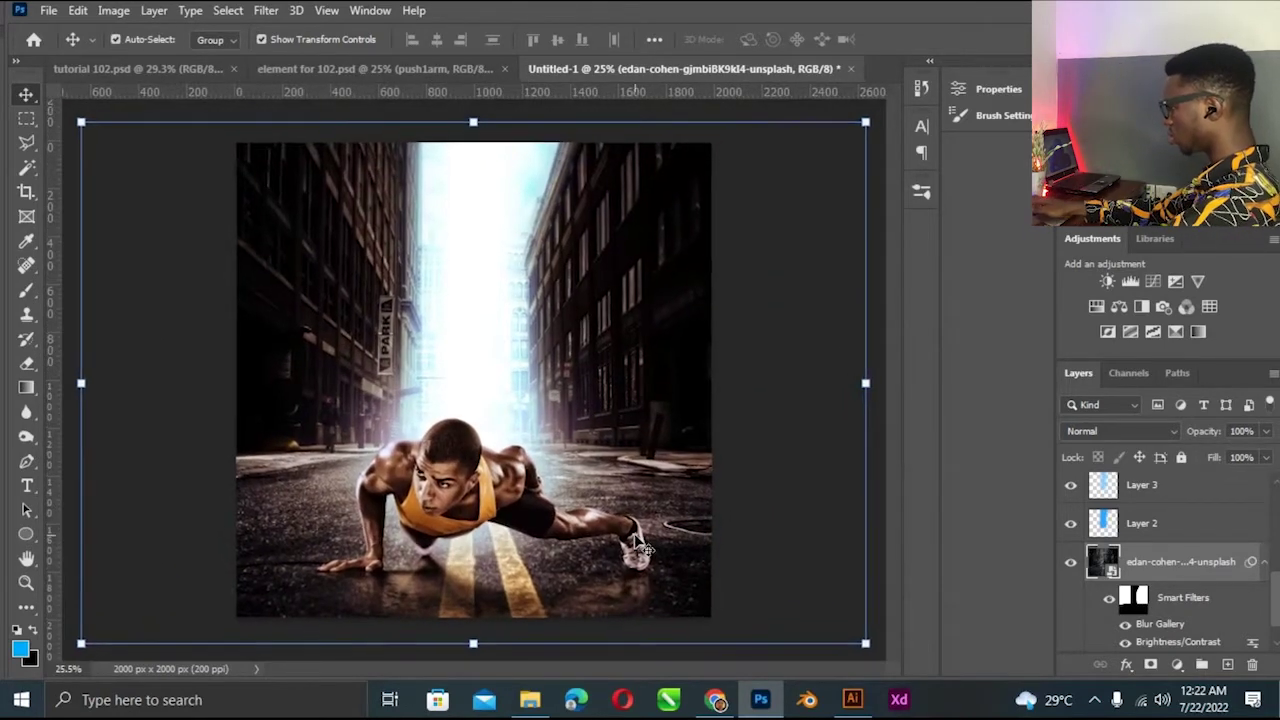
key("ctrl+minus")
key("ctrl")
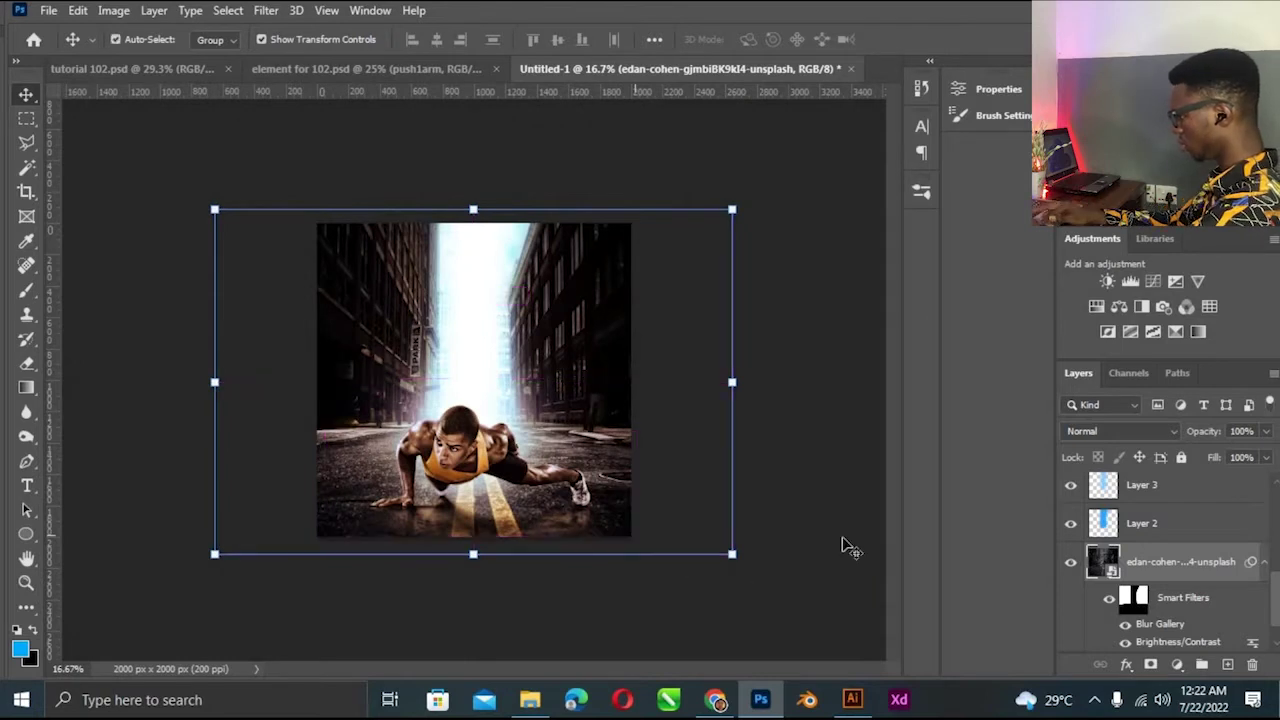
left_click(740, 457)
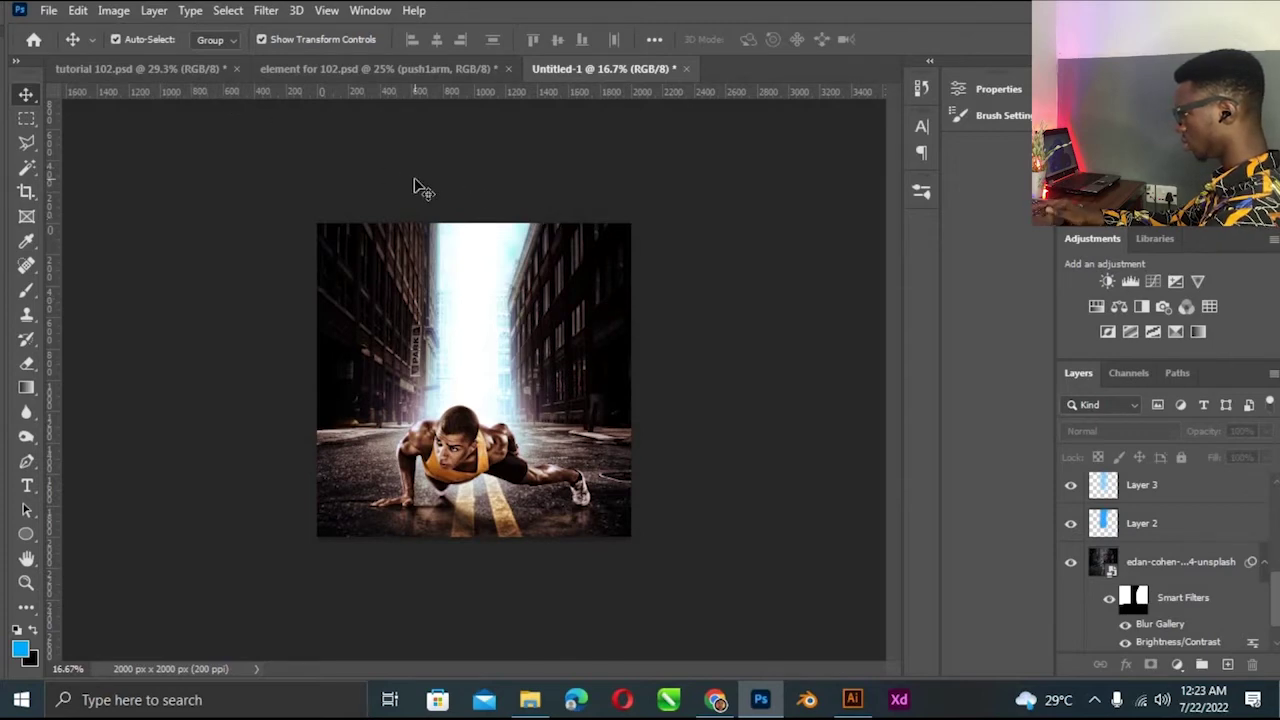
key("ctrl+plus")
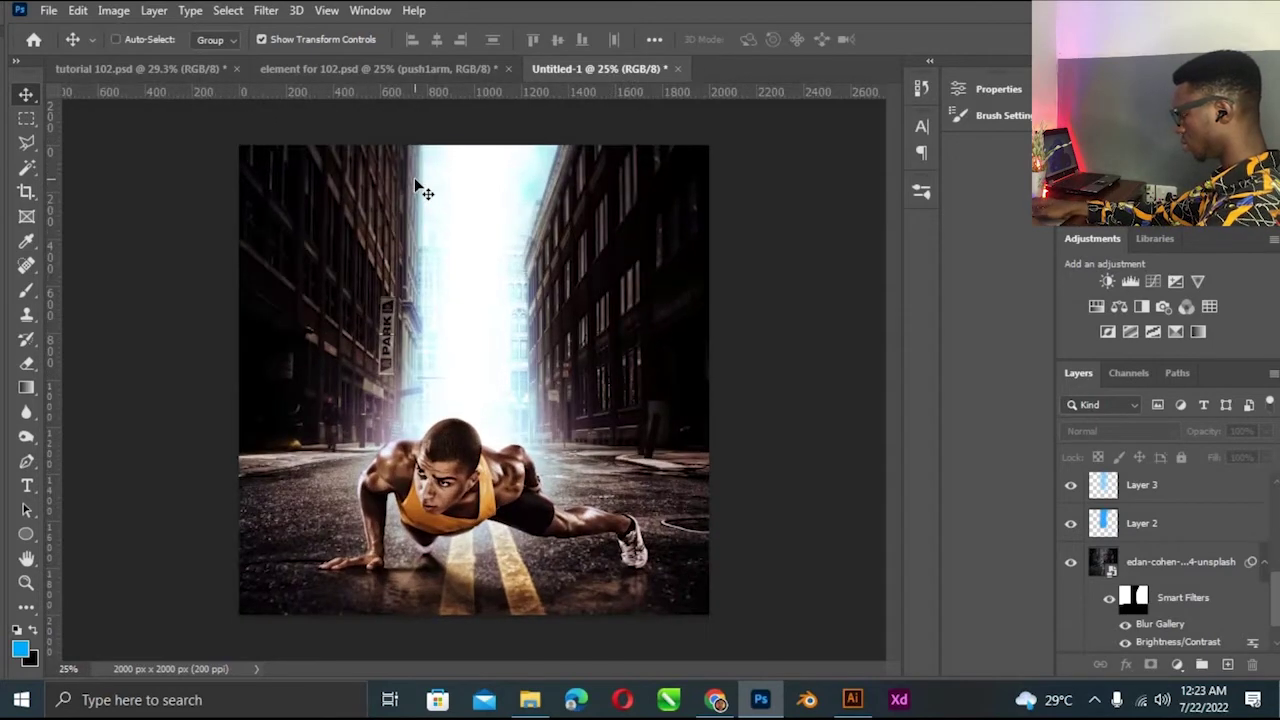
key("ctrl+shift+Tab")
Cut the August 4 – 24, 2022 line from the collage title and paste it into Untitled-1.
left_click(488, 570)
left_click(474, 596)
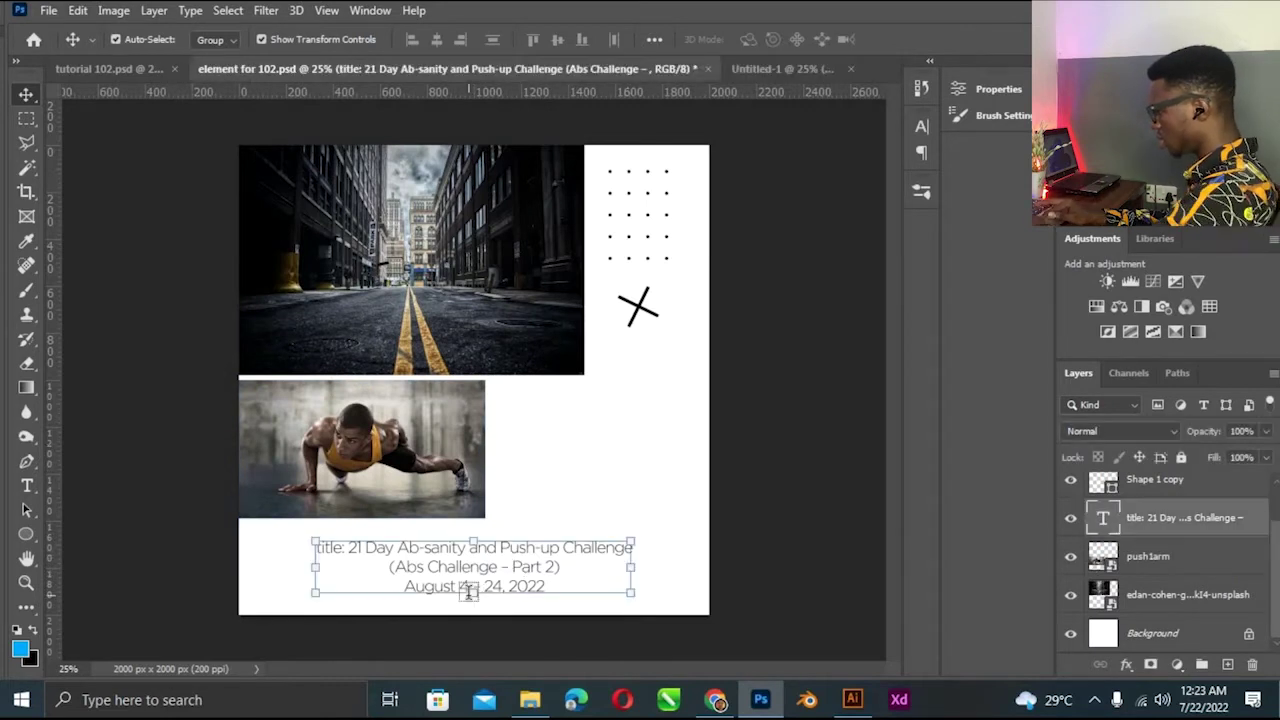
key("t")
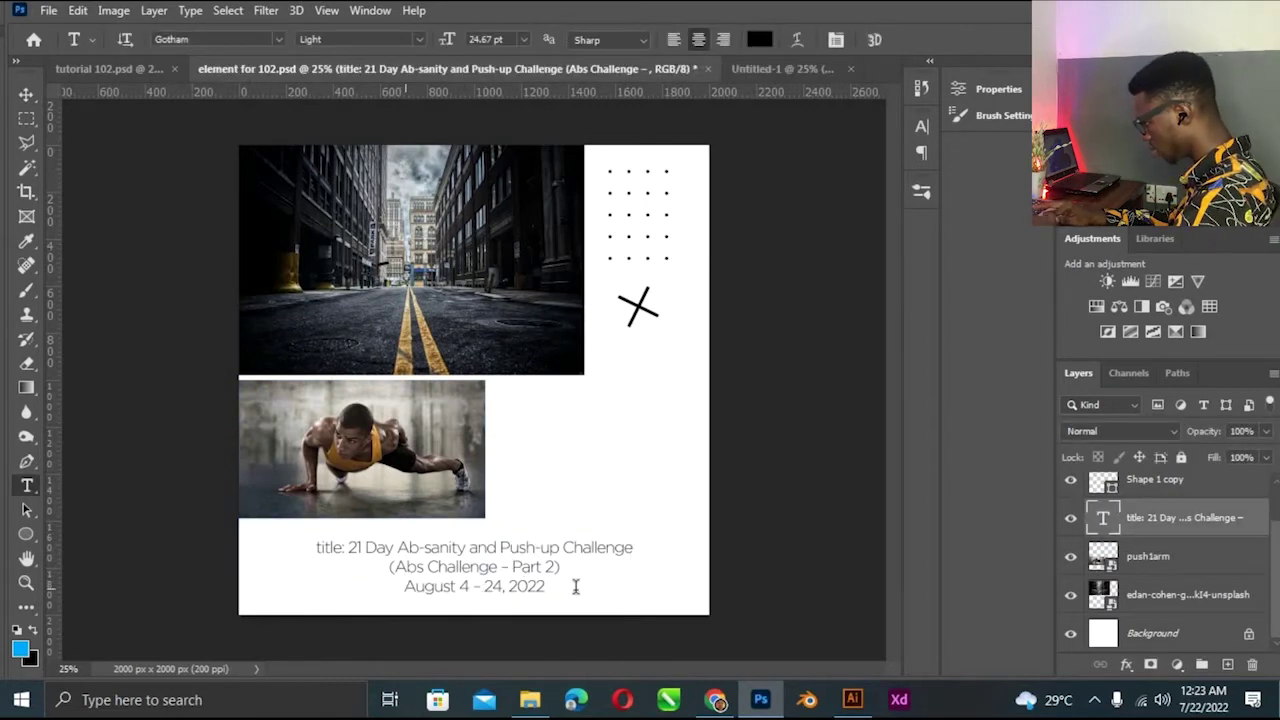
triple_click(576, 587)
key("BackSpace")
left_click(902, 40)
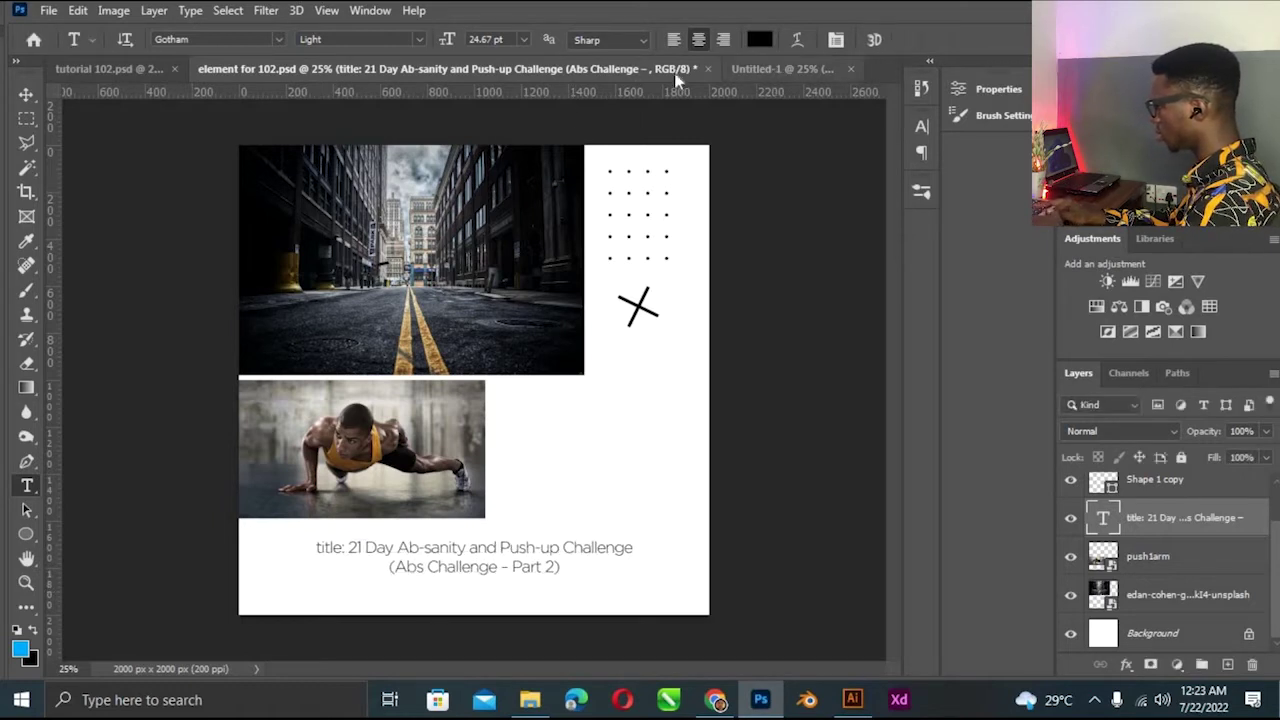
left_click(770, 69)
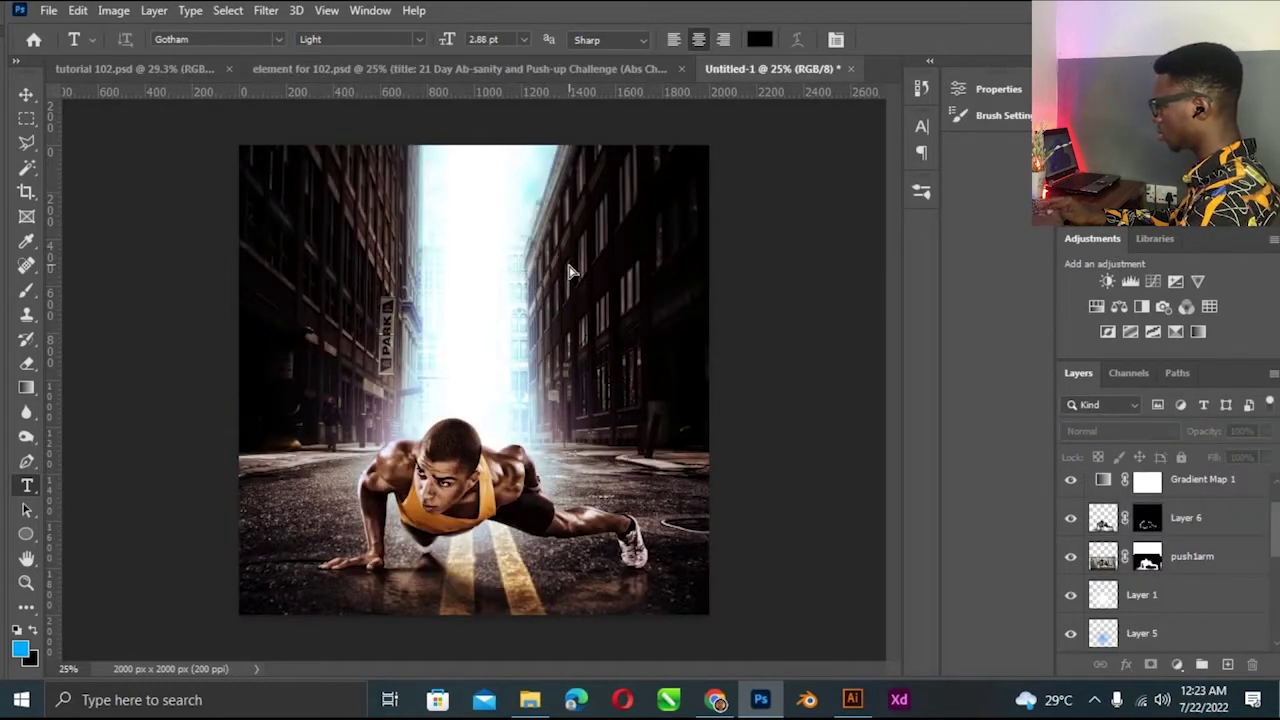
key("v")
key("ctrl+v")
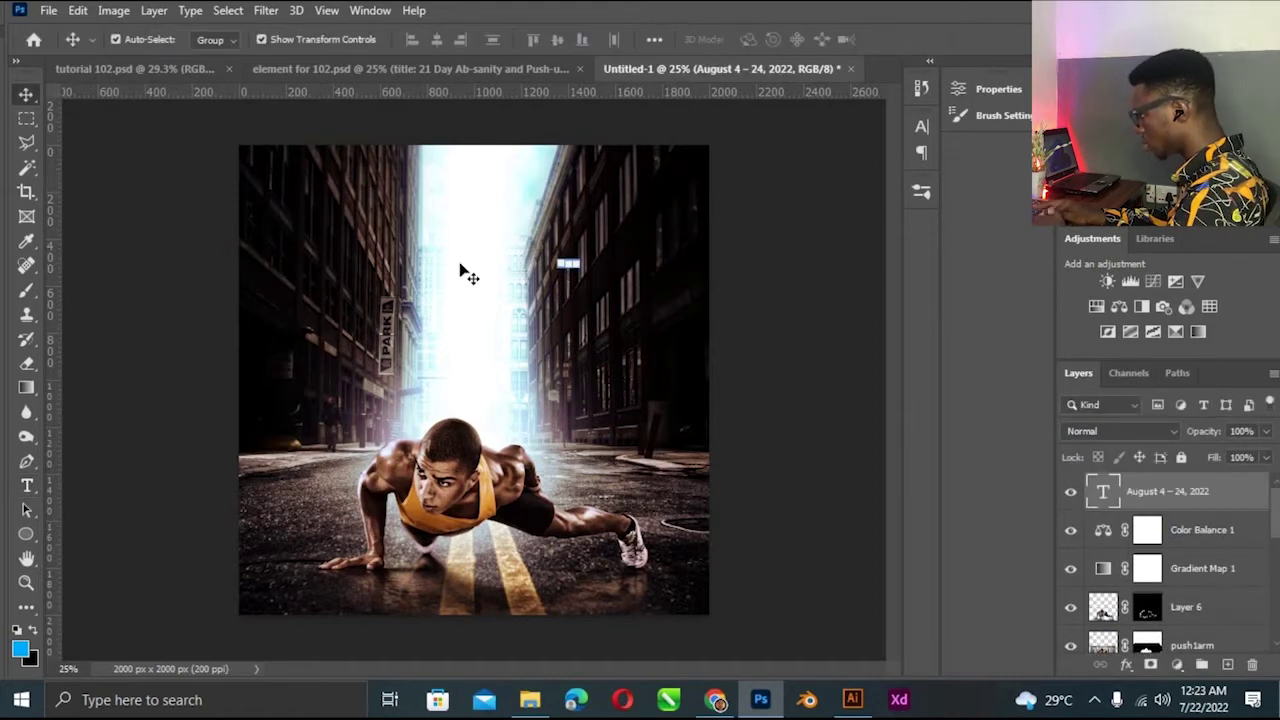
Change the pasted date text's font to Gobold.
key("ctrl+plus")
left_click_drag(898, 337, 903, 174)
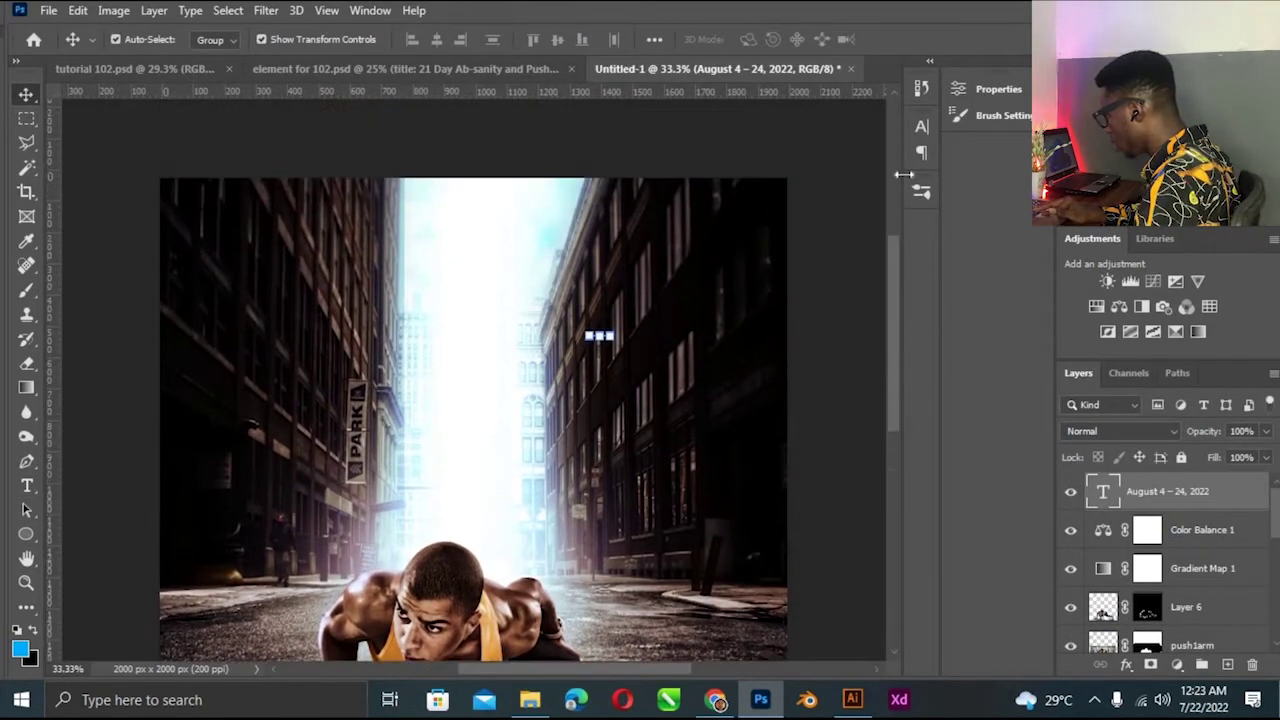
left_click(921, 126)
left_click(745, 153)
type("gobol")
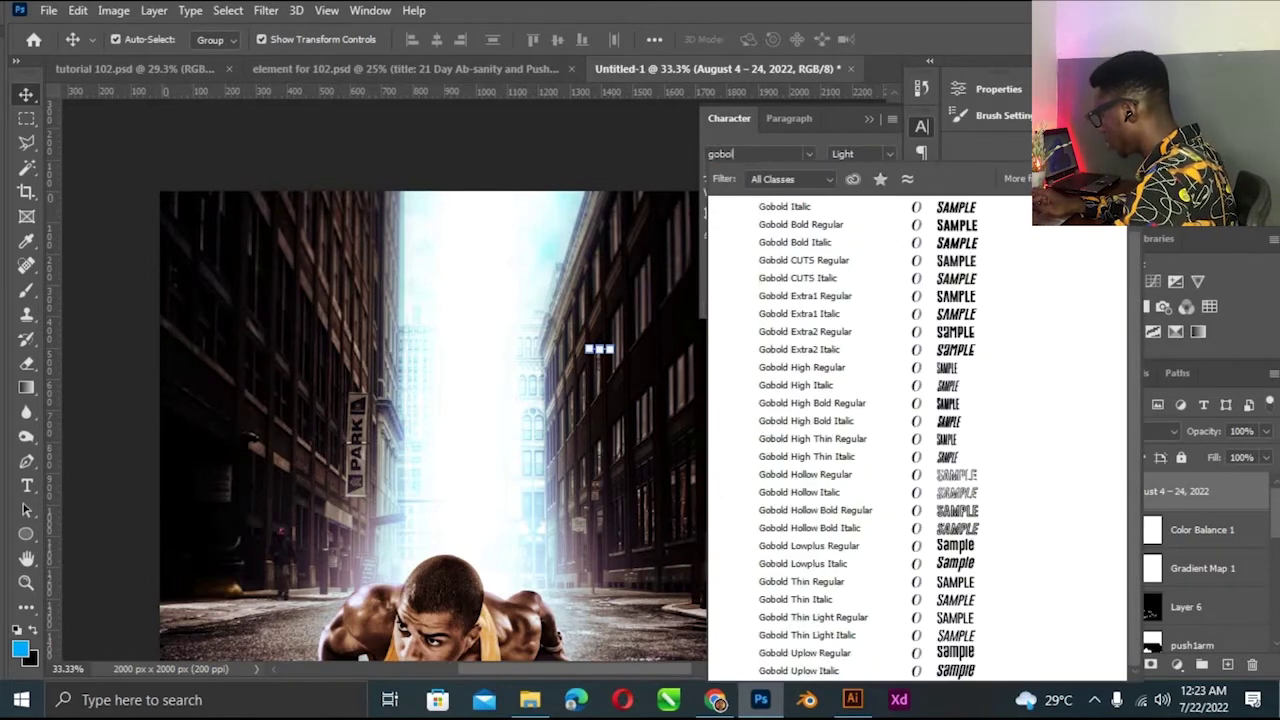
key("Down")
key("Down")
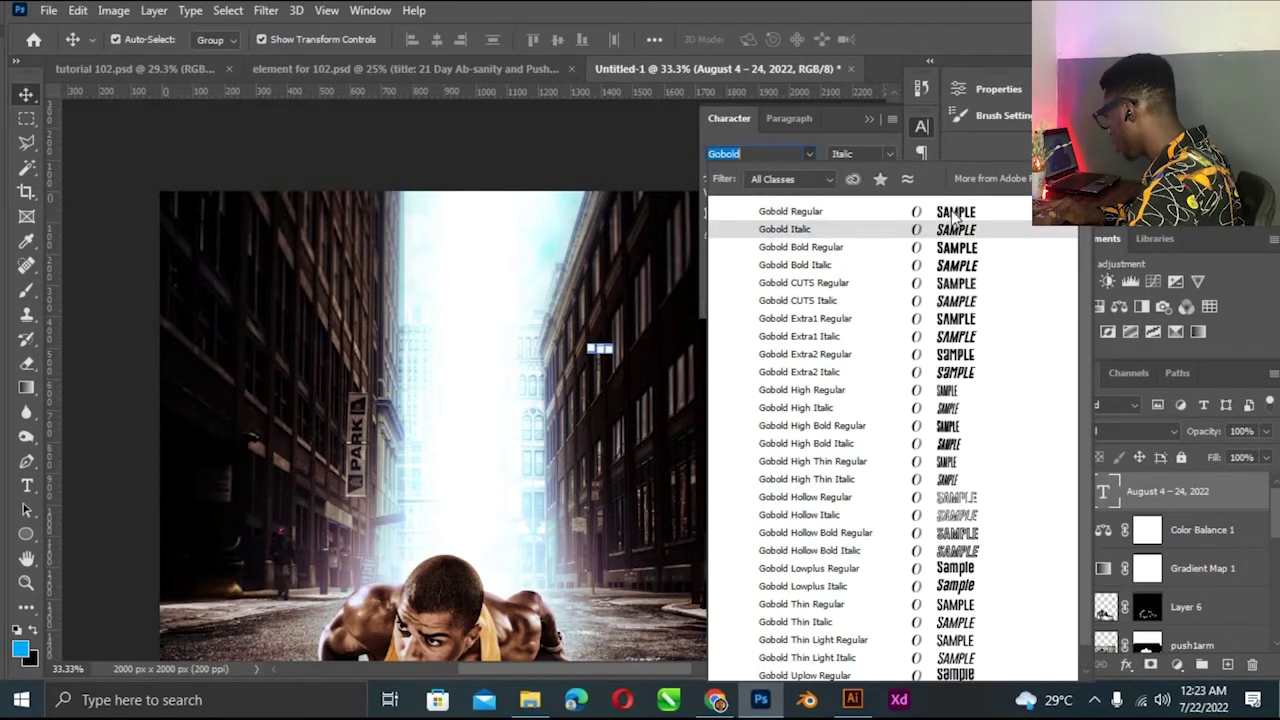
key("Return")
left_click(869, 118)
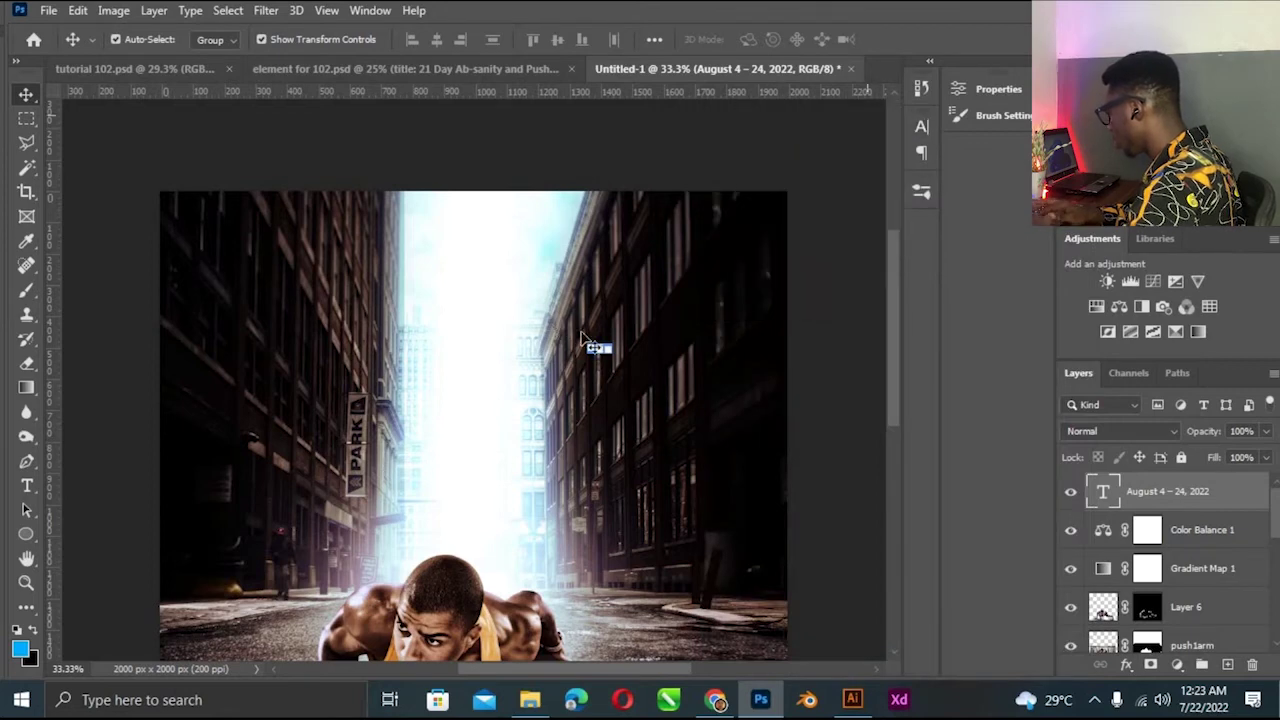
key("ctrl")
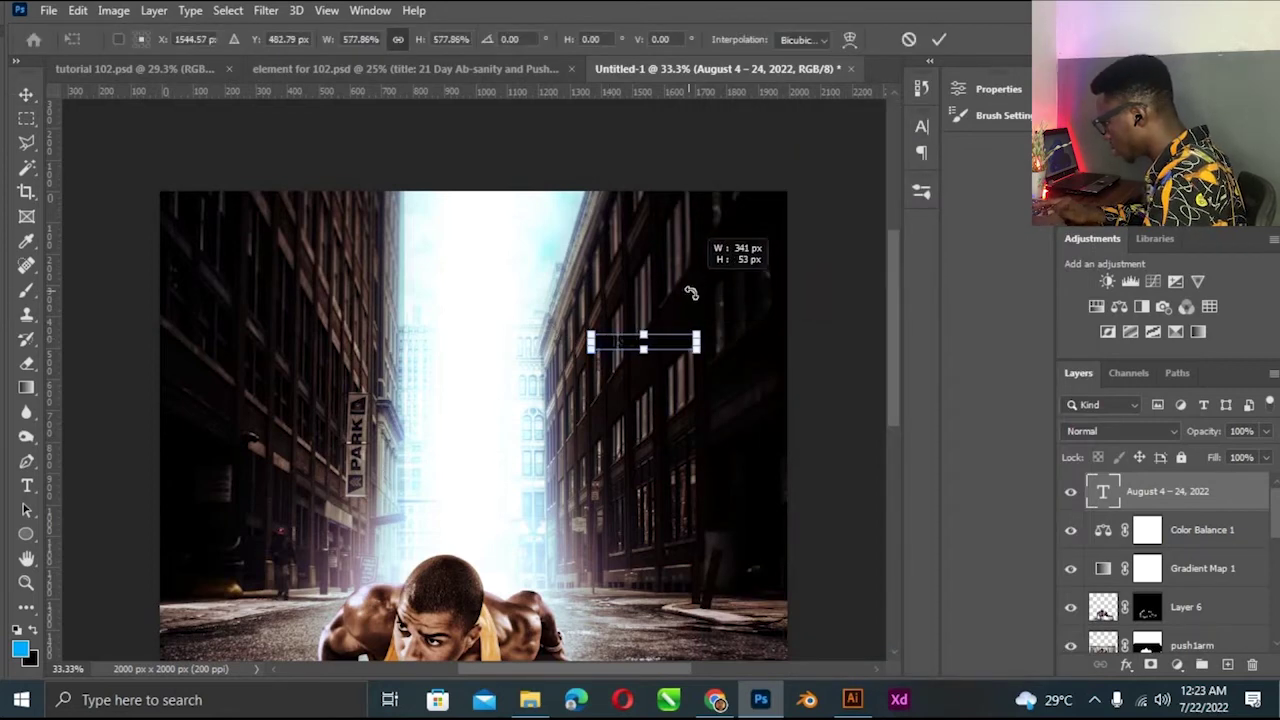
key("ctrl+plus")
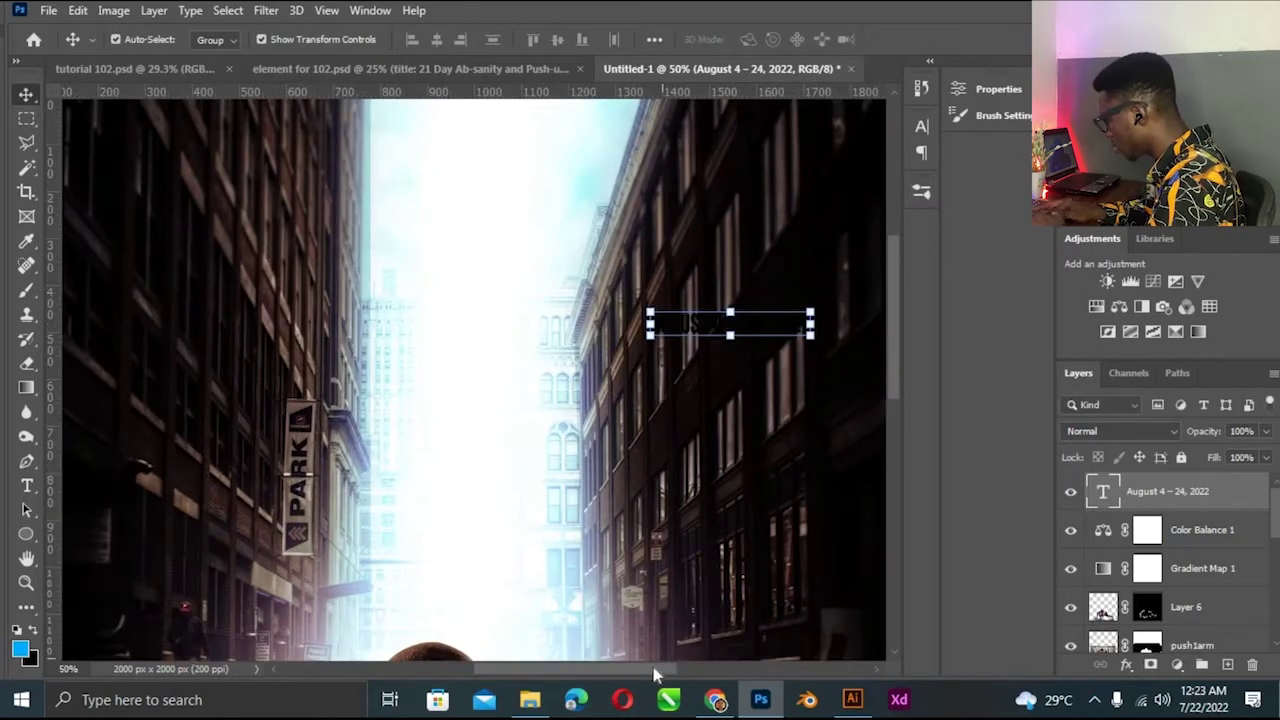
left_click_drag(676, 656, 712, 656)
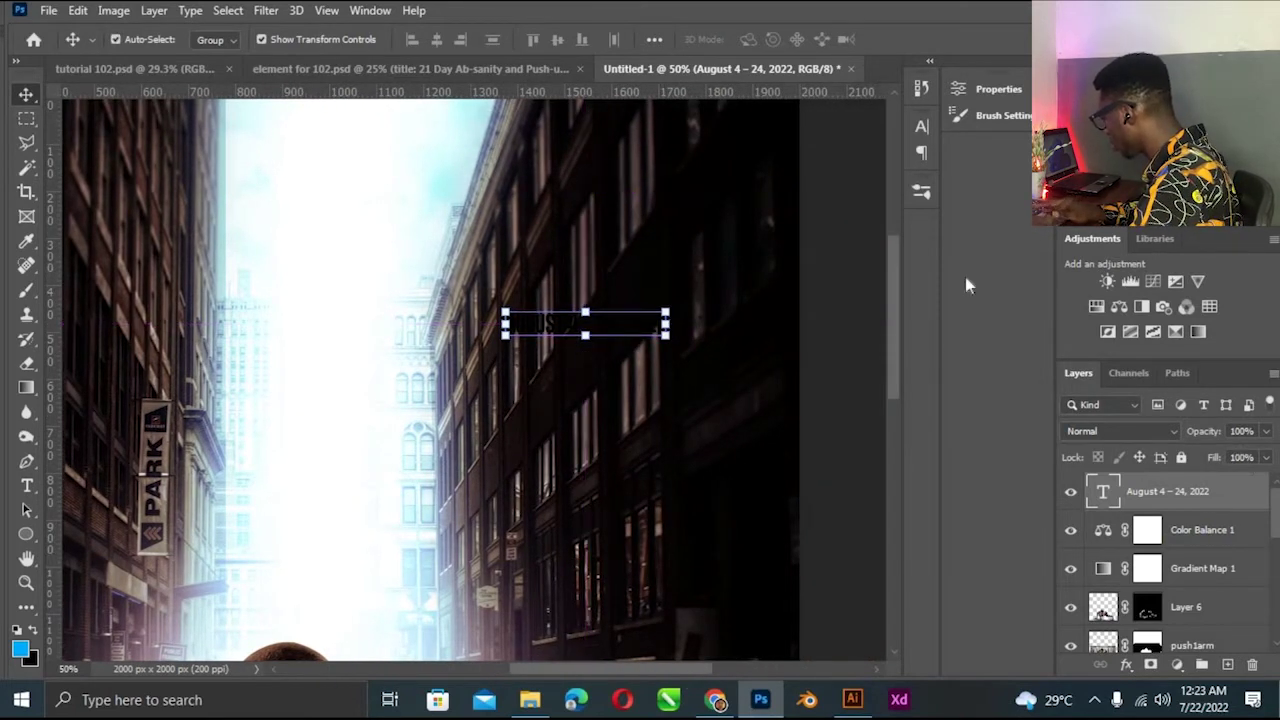
Set the date text colour to white (ffffff).
left_click(921, 126)
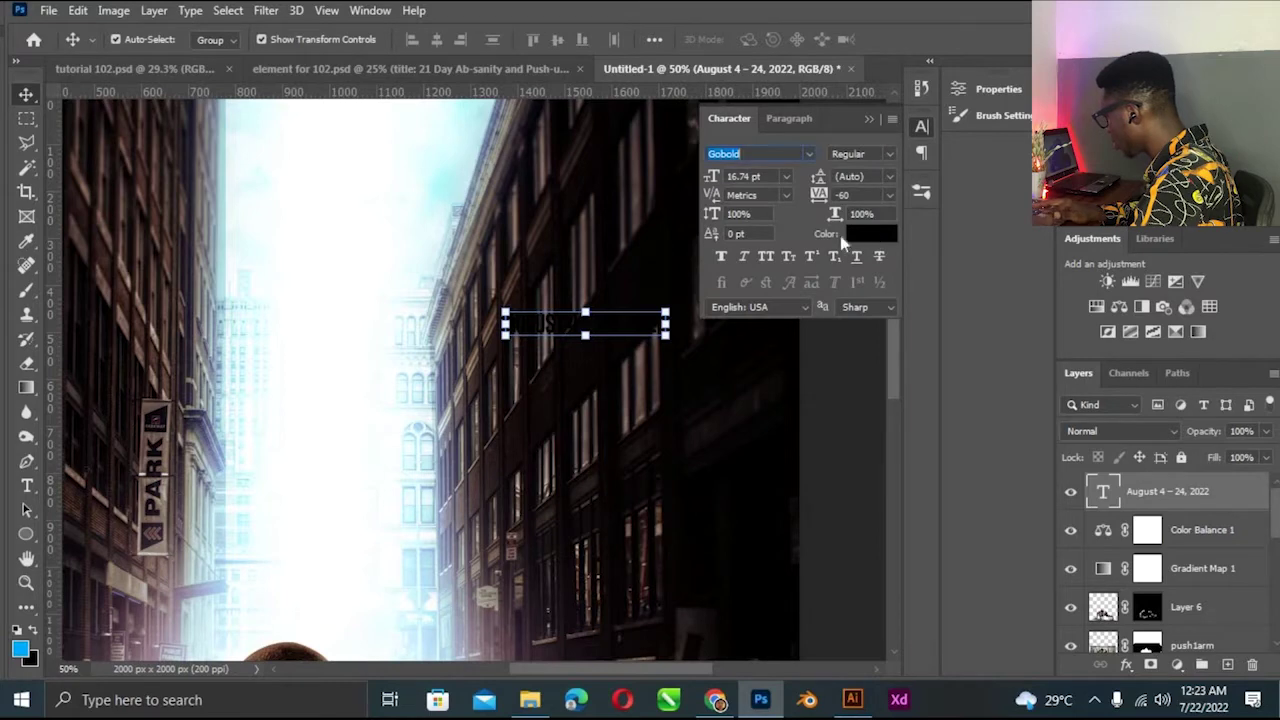
left_click(848, 234)
type("ffffff")
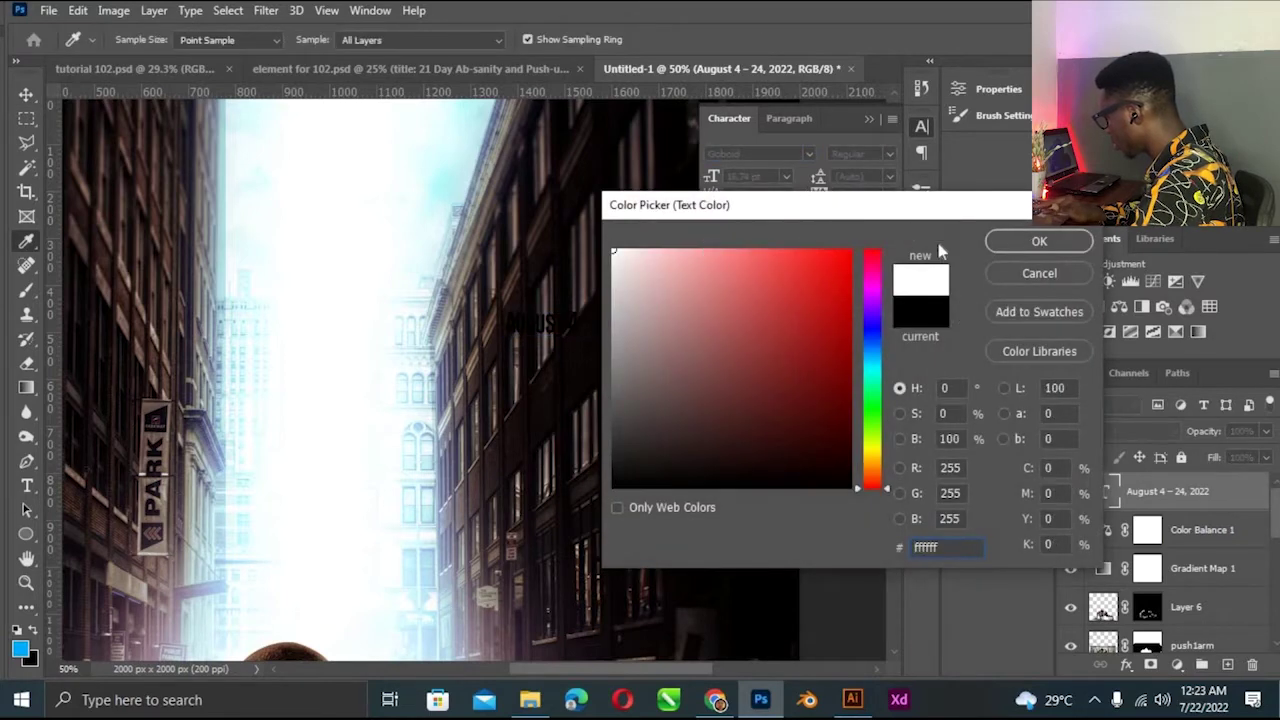
key("Return")
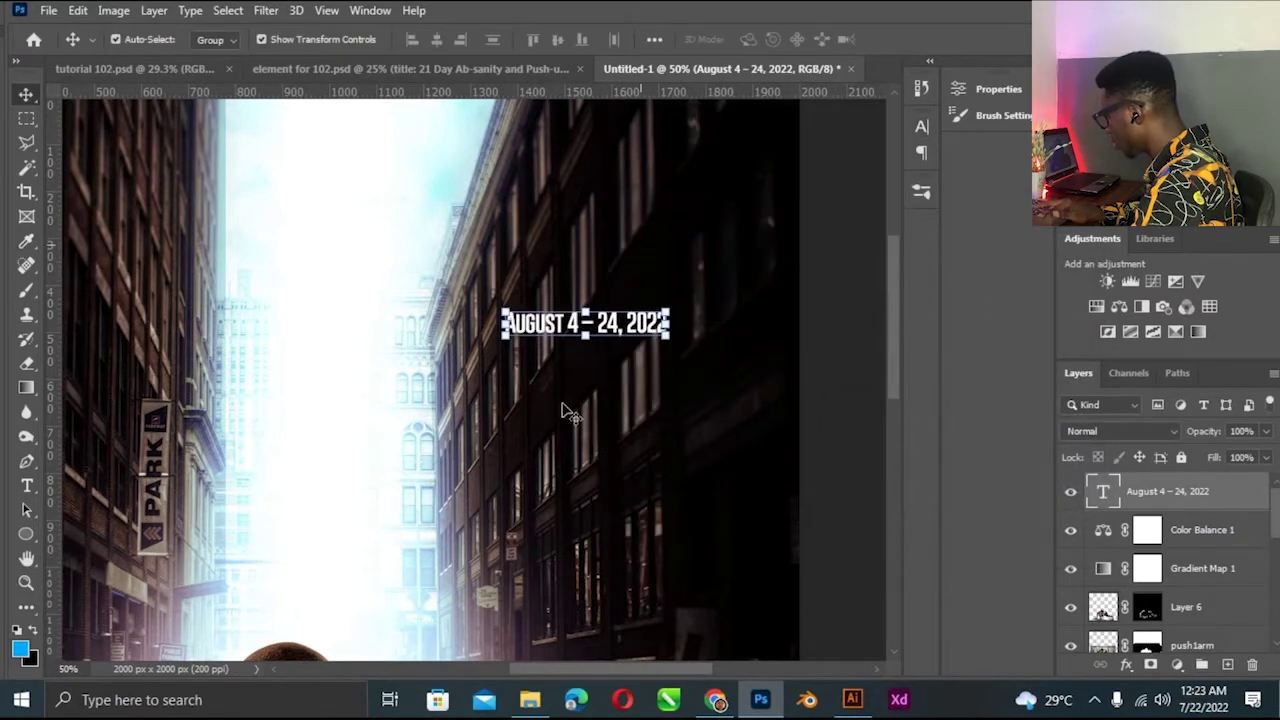
Edit the date to read AUG over 4 – 24, removing the year.
key("t")
left_click_drag(563, 322, 535, 322)
key("BackSpace")
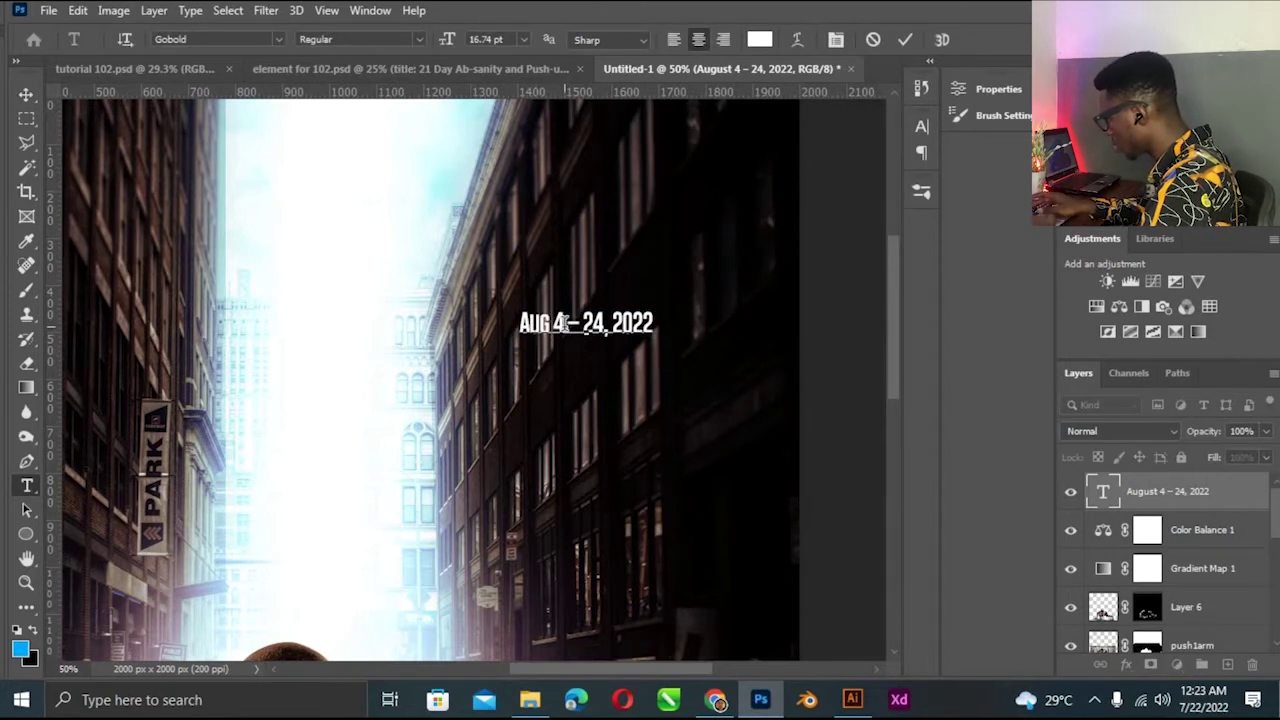
key("Return")
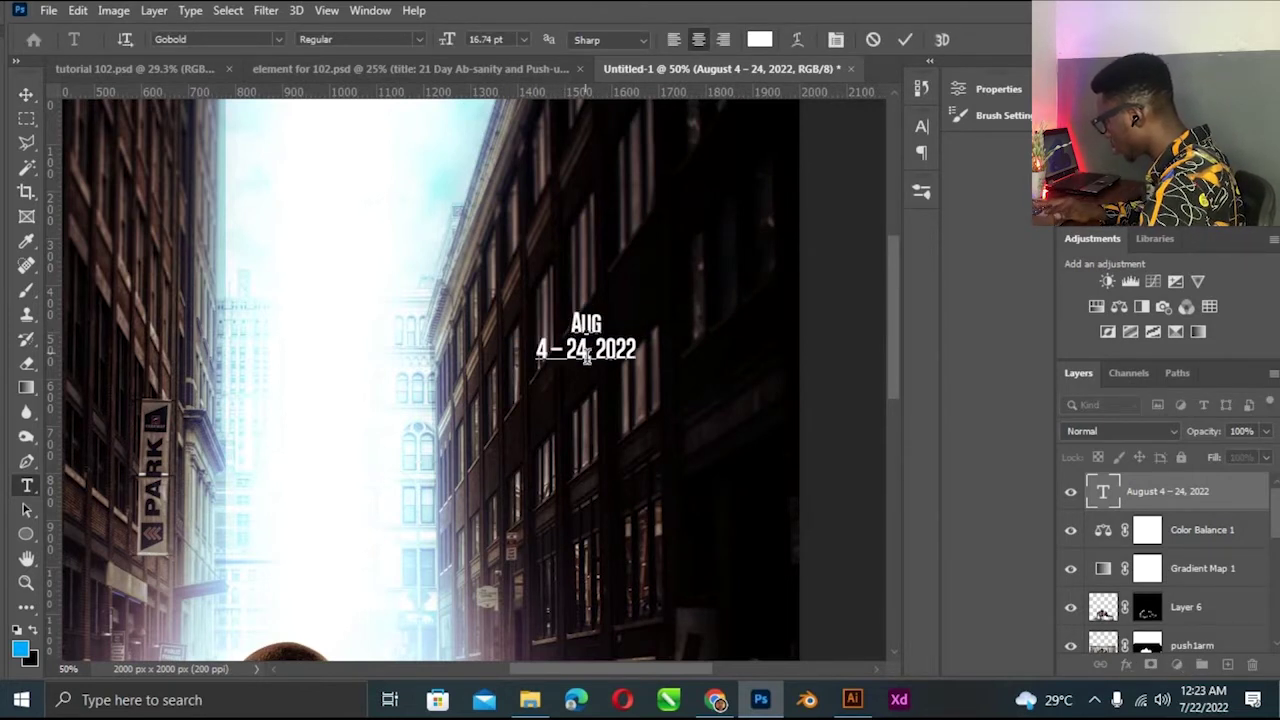
key("BackSpace")
key("BackSpace")
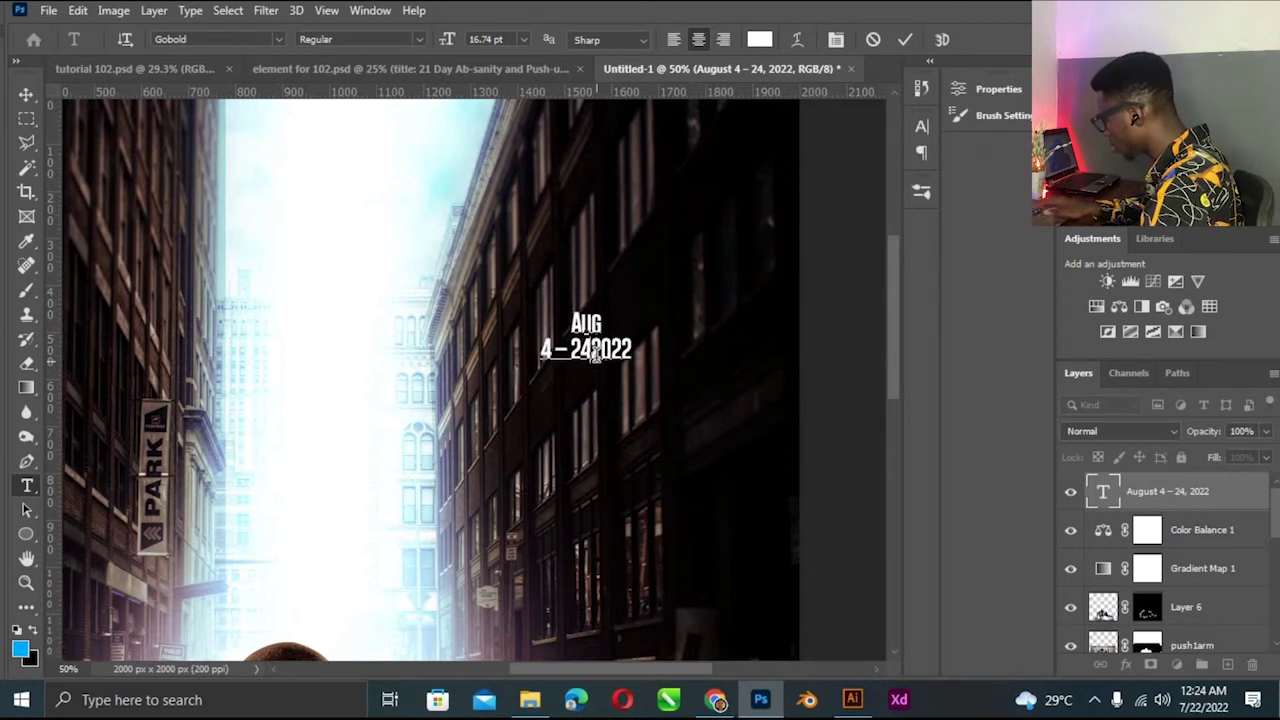
key("shift+End")
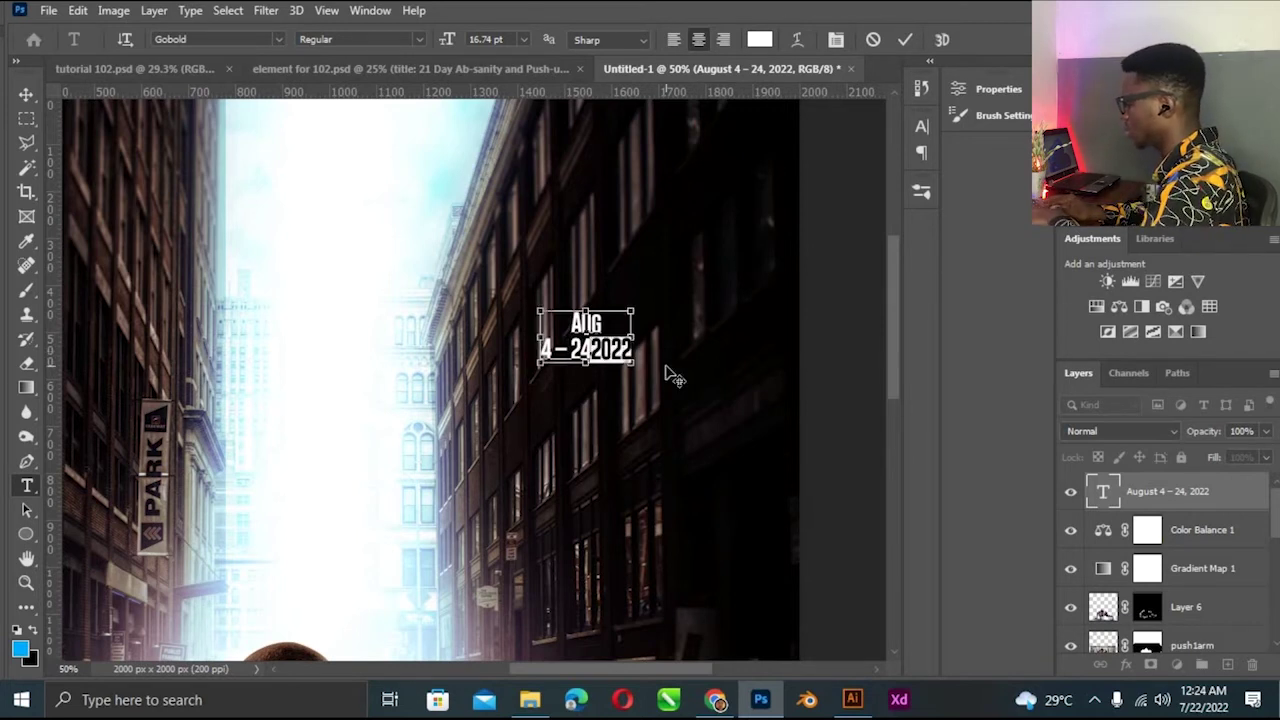
key("BackSpace")
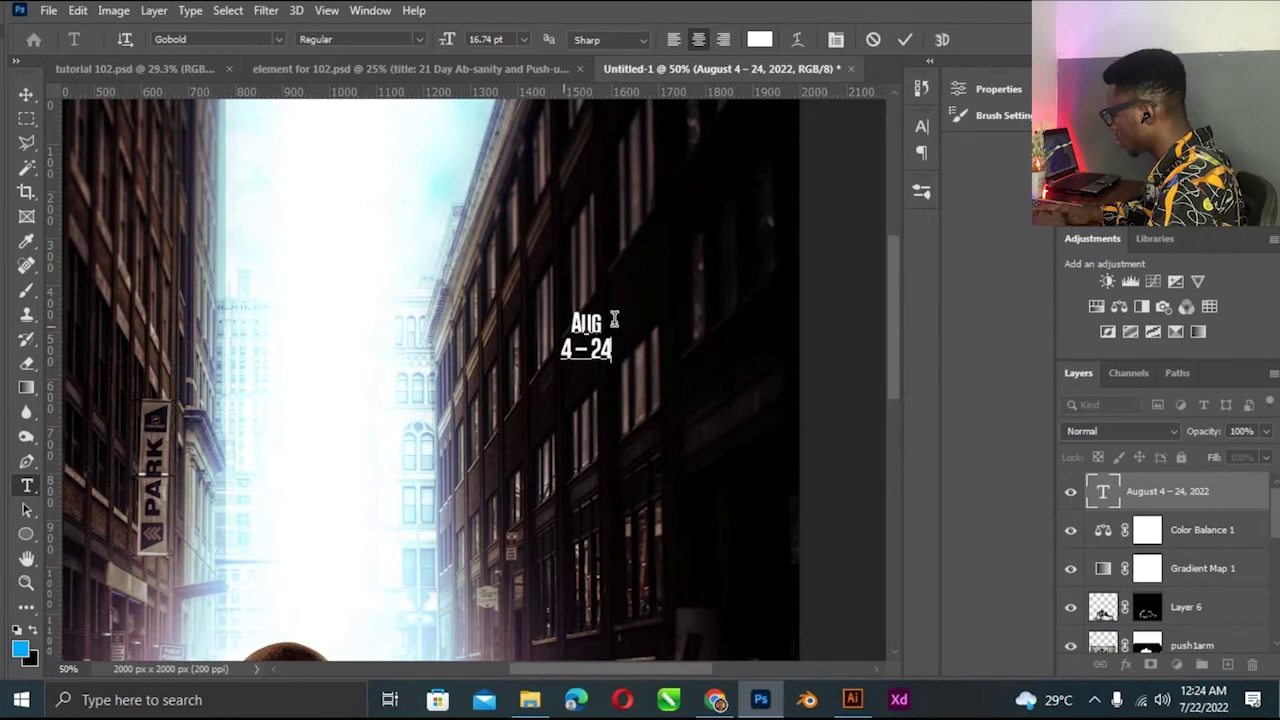
Set the 4 – 24 line to 20 pt with 21 pt leading, then begin a new text layer.
double_click(600, 330)
left_click(924, 128)
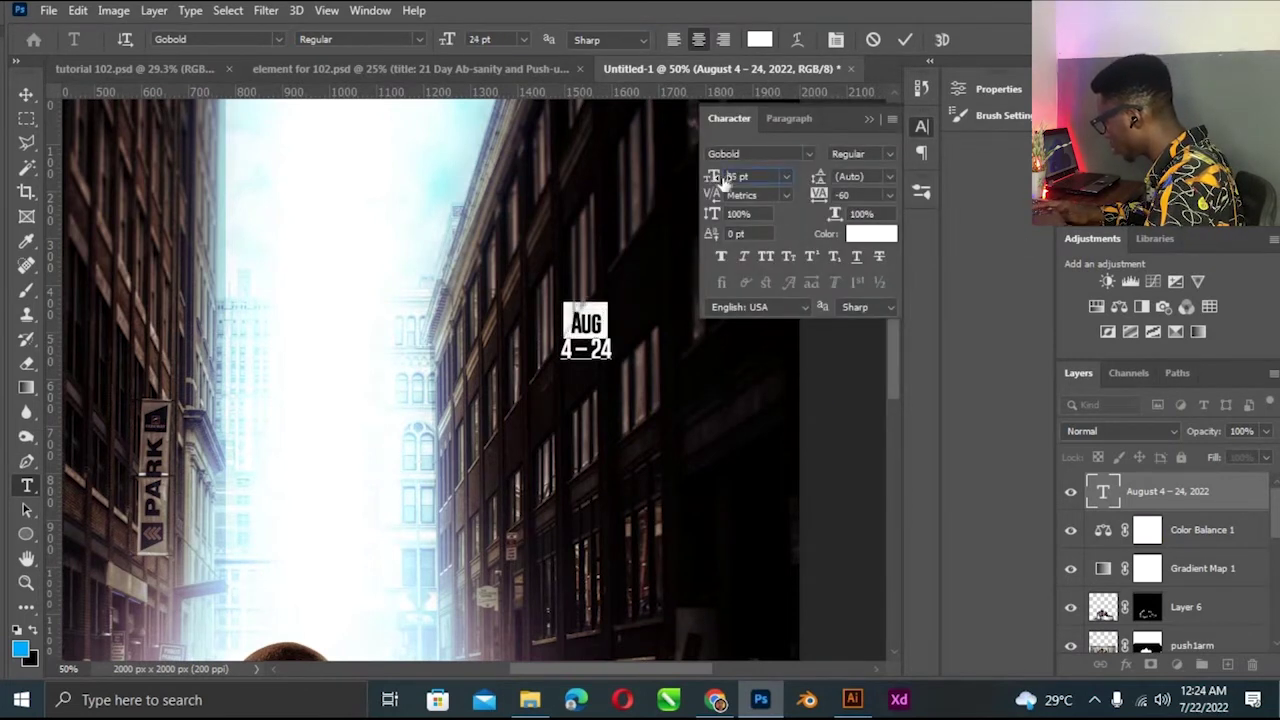
left_click_drag(721, 180, 730, 180)
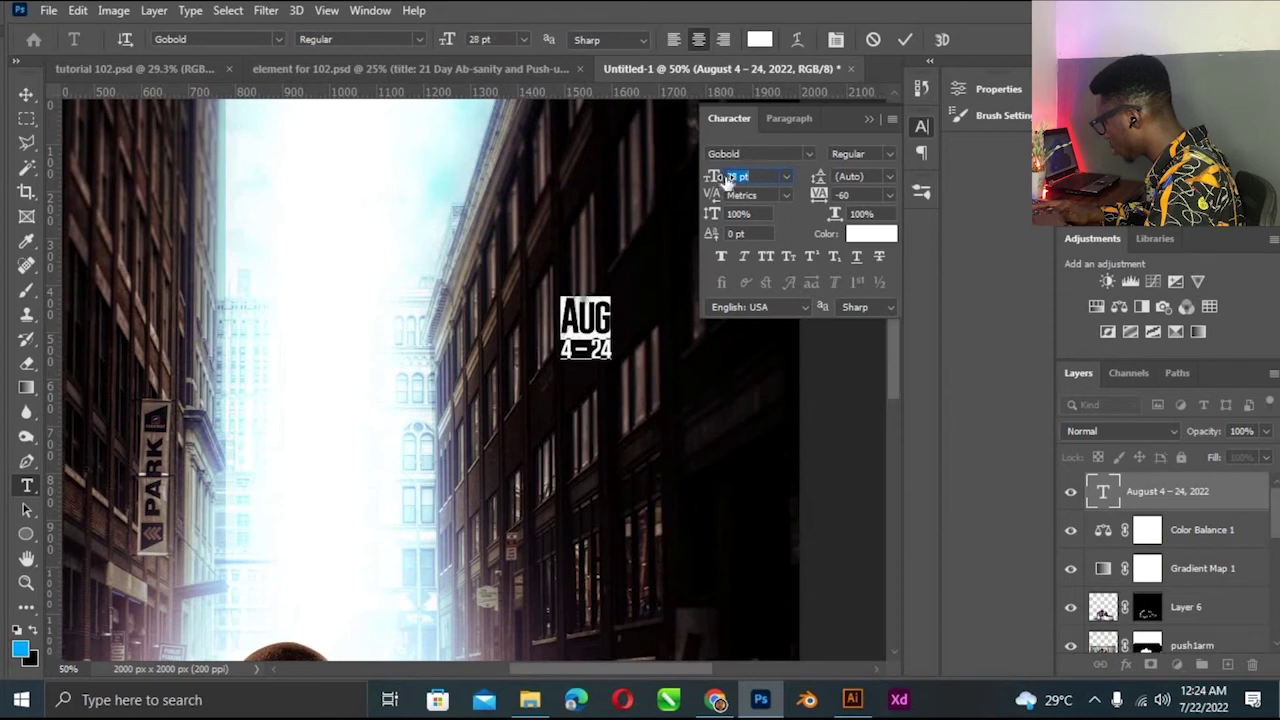
key("ctrl+z")
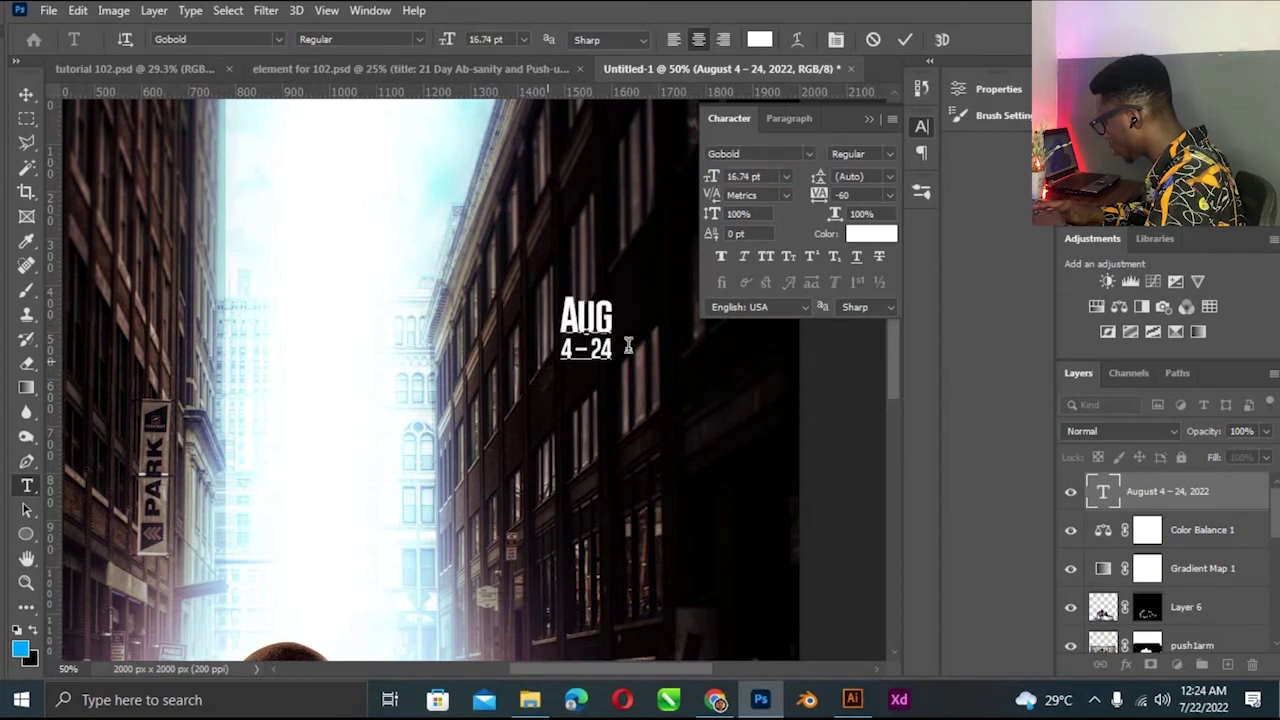
left_click_drag(711, 183, 716, 180)
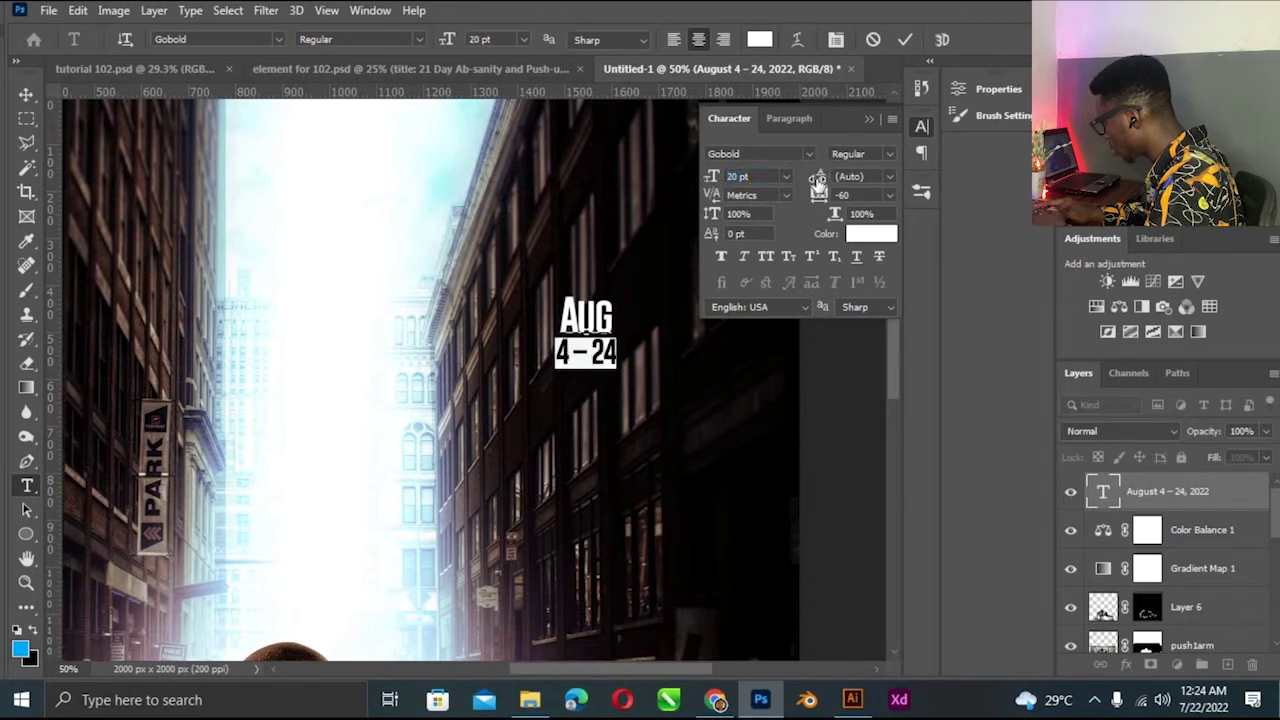
left_click_drag(815, 180, 808, 180)
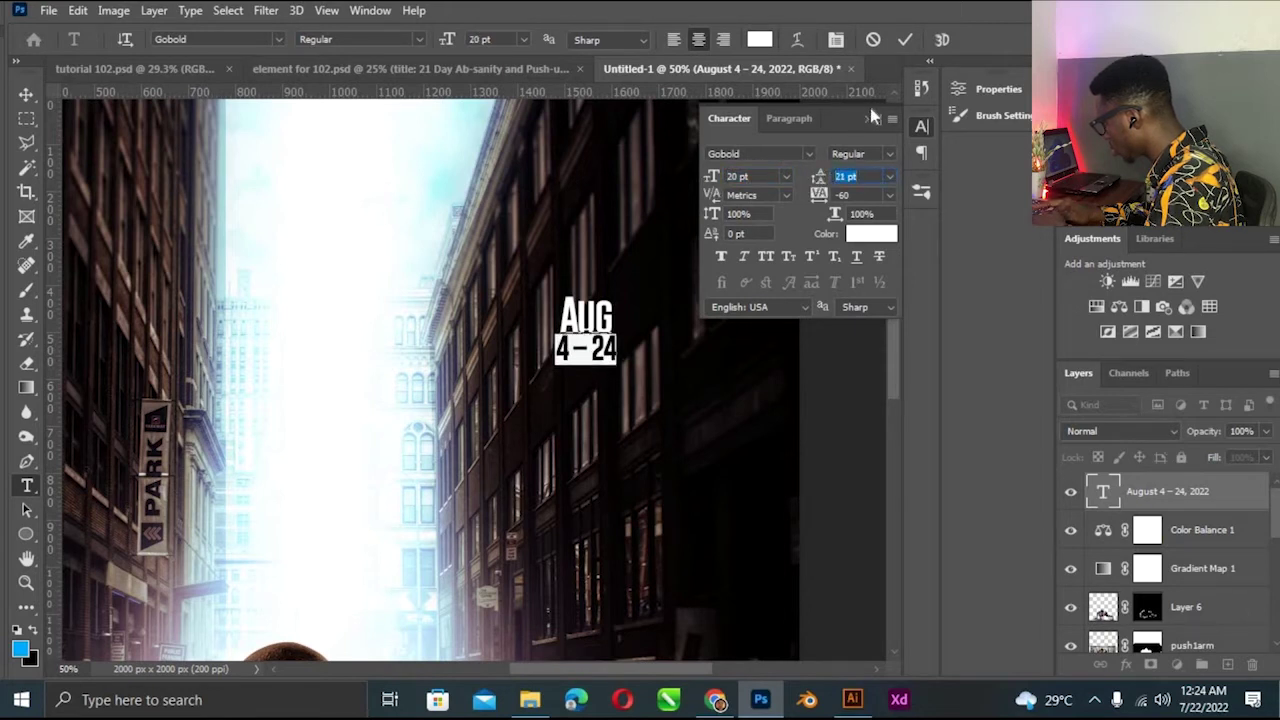
left_click(905, 40)
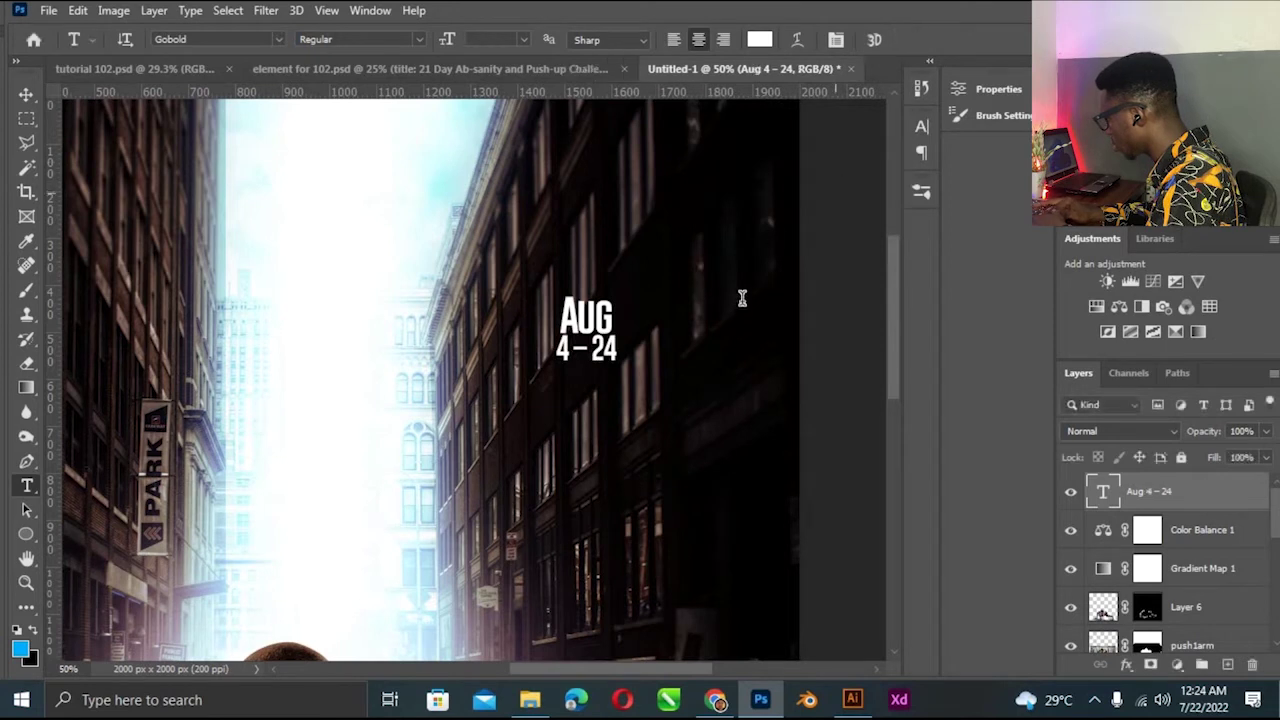
left_click(834, 190)
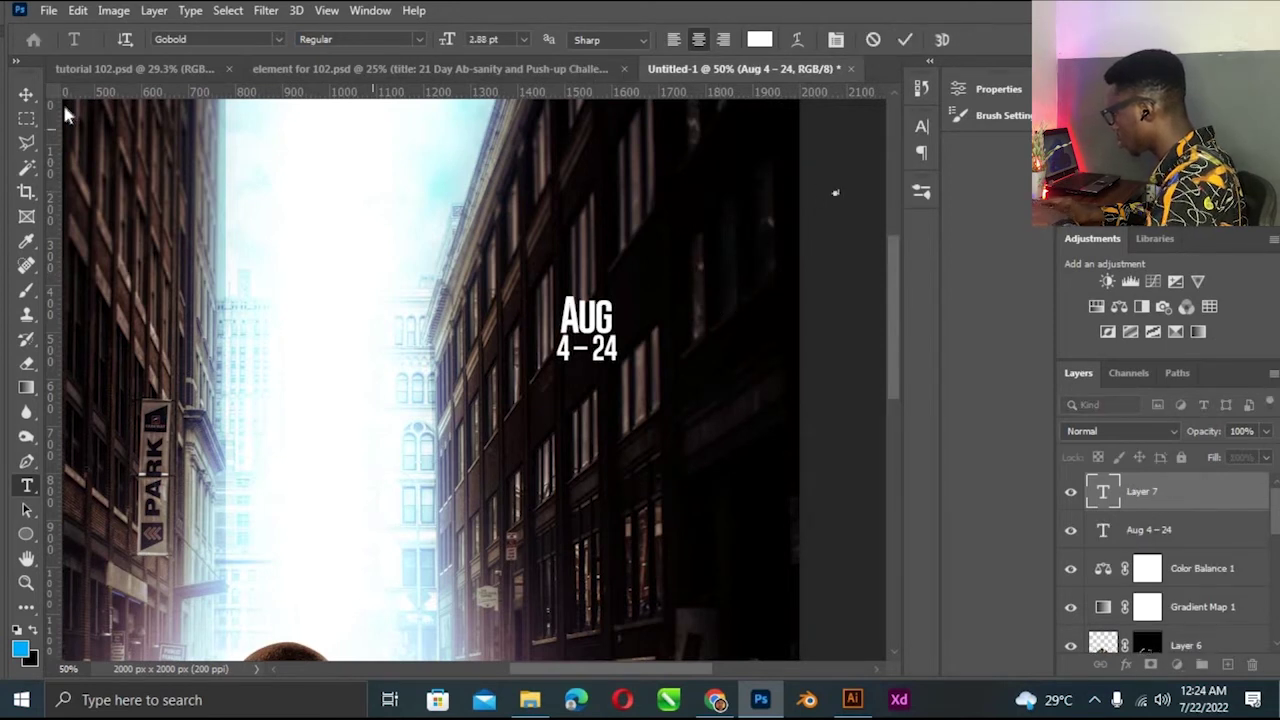
Type 2022 as new text, enlarging and placing it beside the date.
type("2022")
key("ctrl+Return")
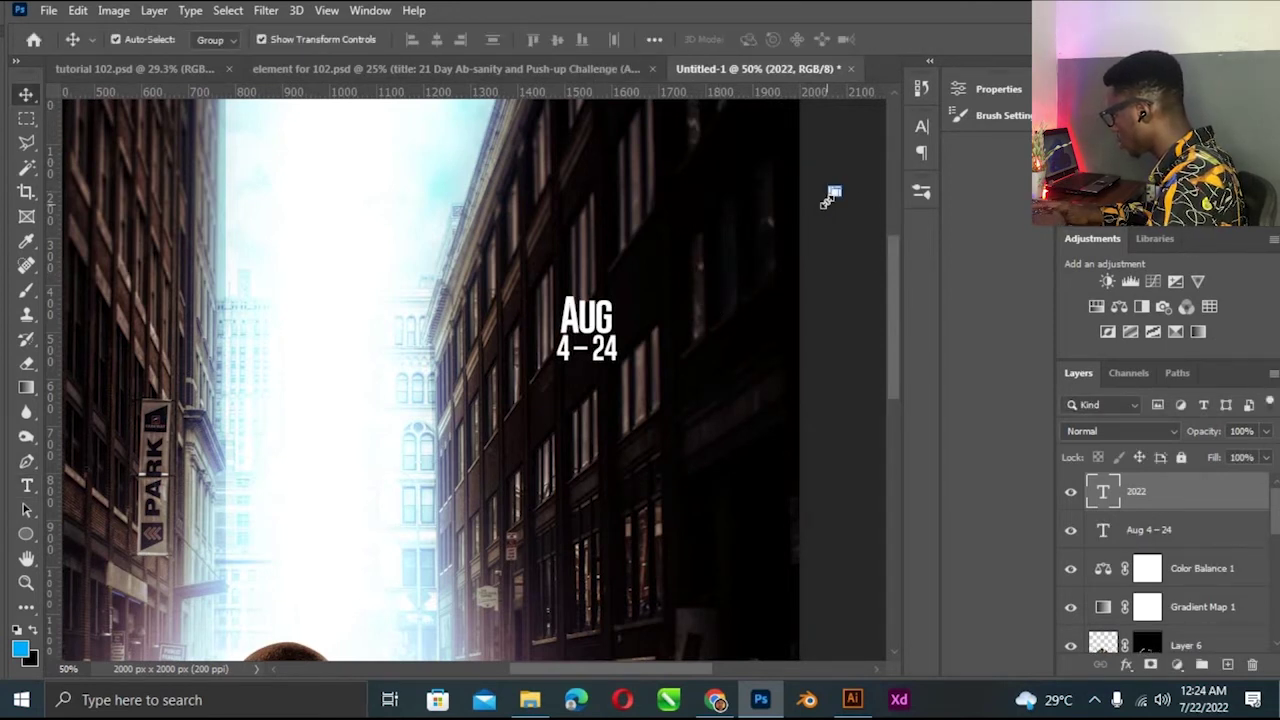
key("ctrl+t")
left_click_drag(750, 246, 672, 350)
key("Return")
Make 2022 vertical with tracking 80 and shrink it beside the date.
key("t")
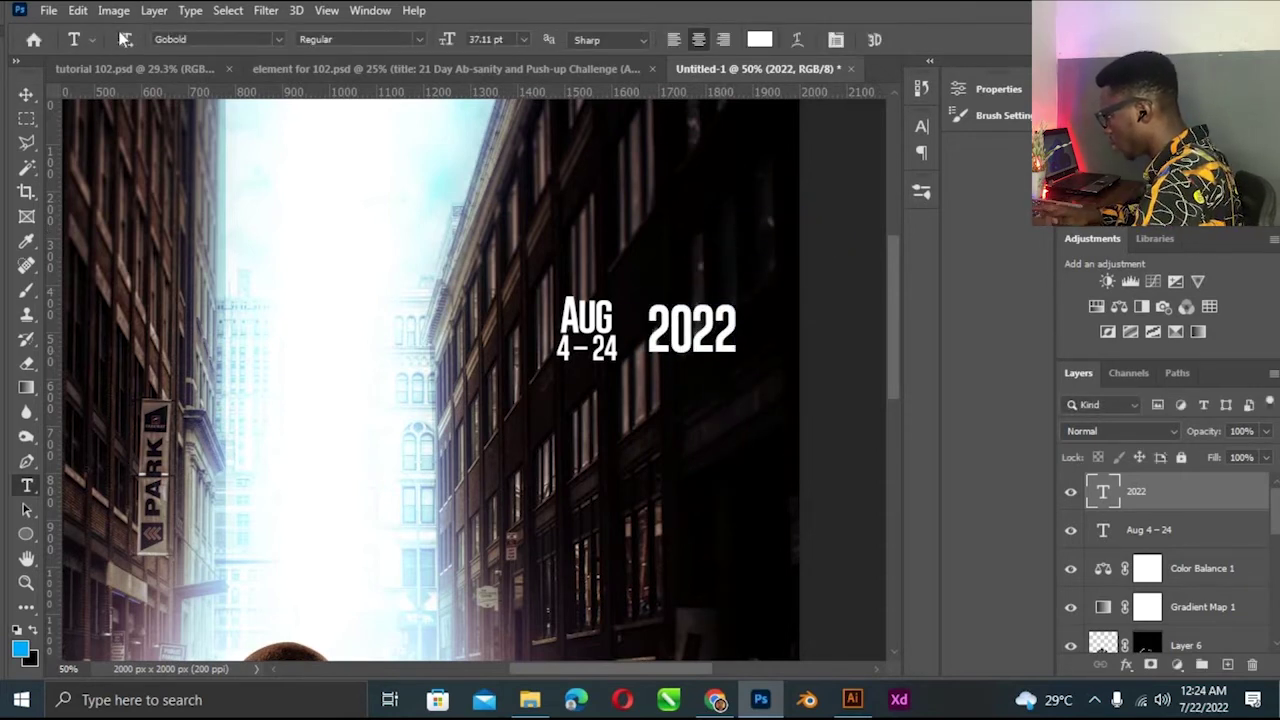
left_click(124, 39)
key("v")
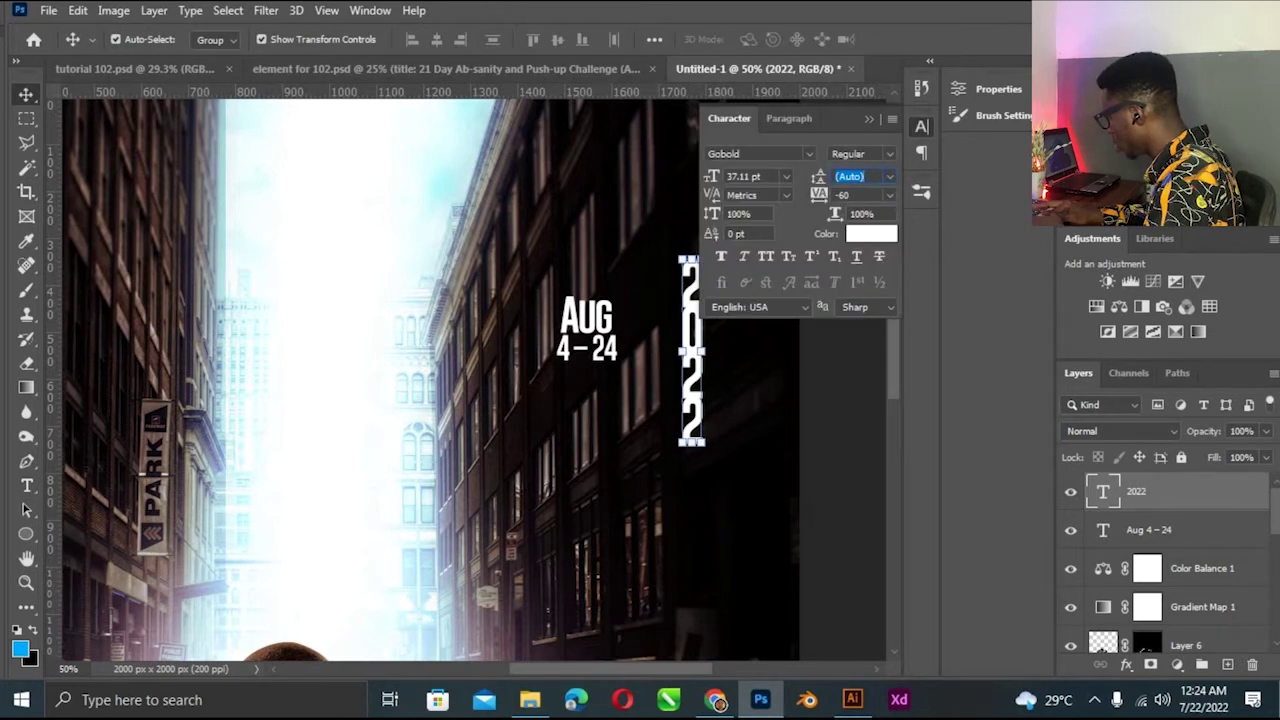
type("0")
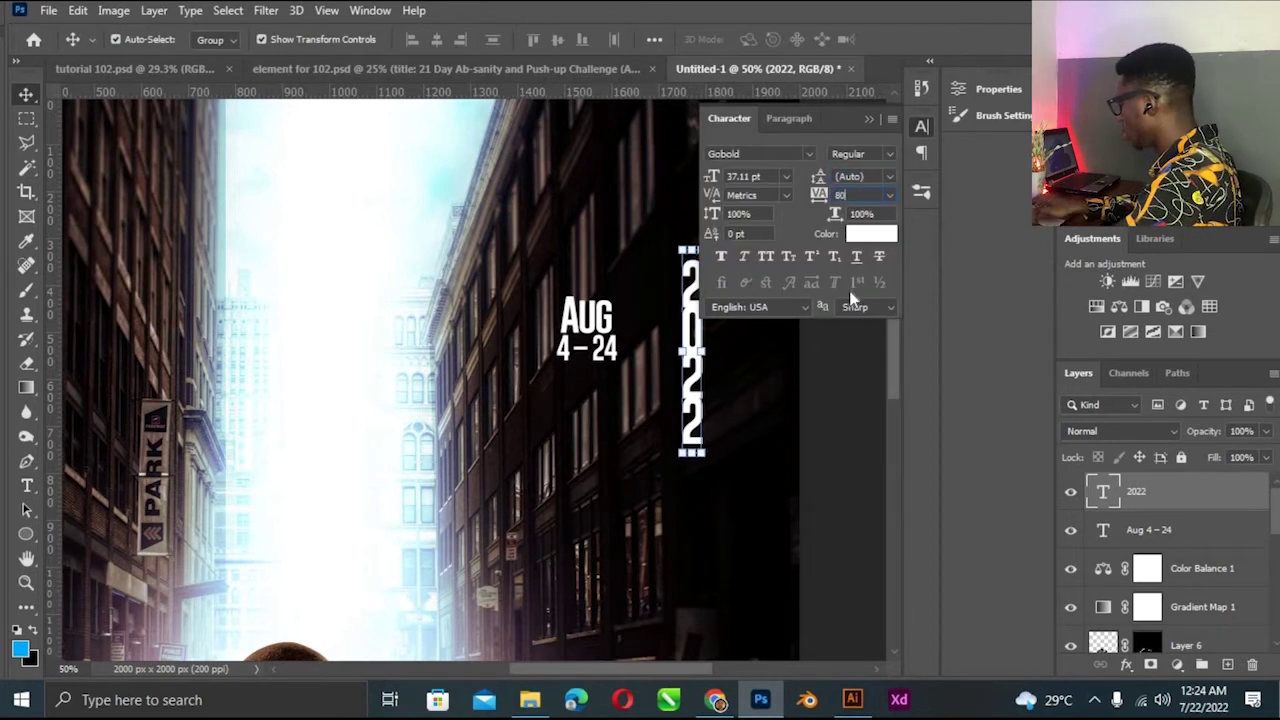
key("Return")
left_click_drag(692, 350, 634, 350)
left_click_drag(656, 455, 634, 385)
key("ctrl+plus")
key("Return")
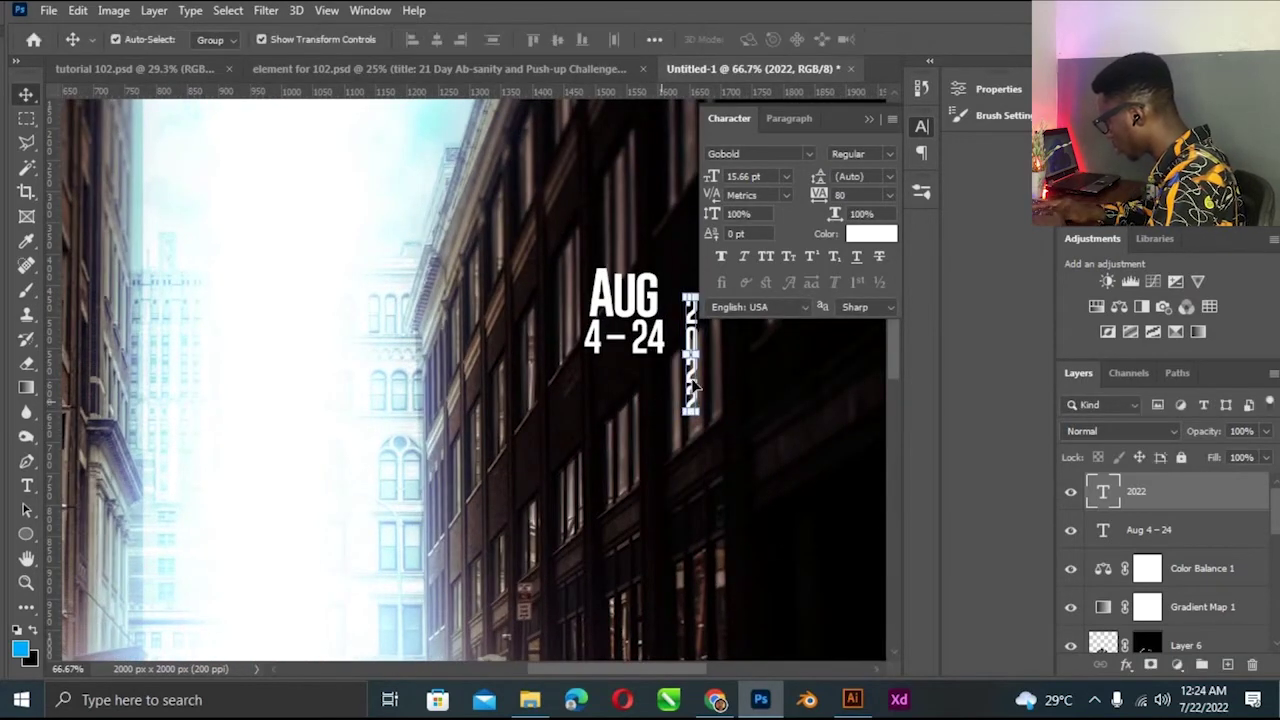
Scale the vertical 2022 to about 58% and align it with AUG.
left_click_drag(688, 360, 673, 323)
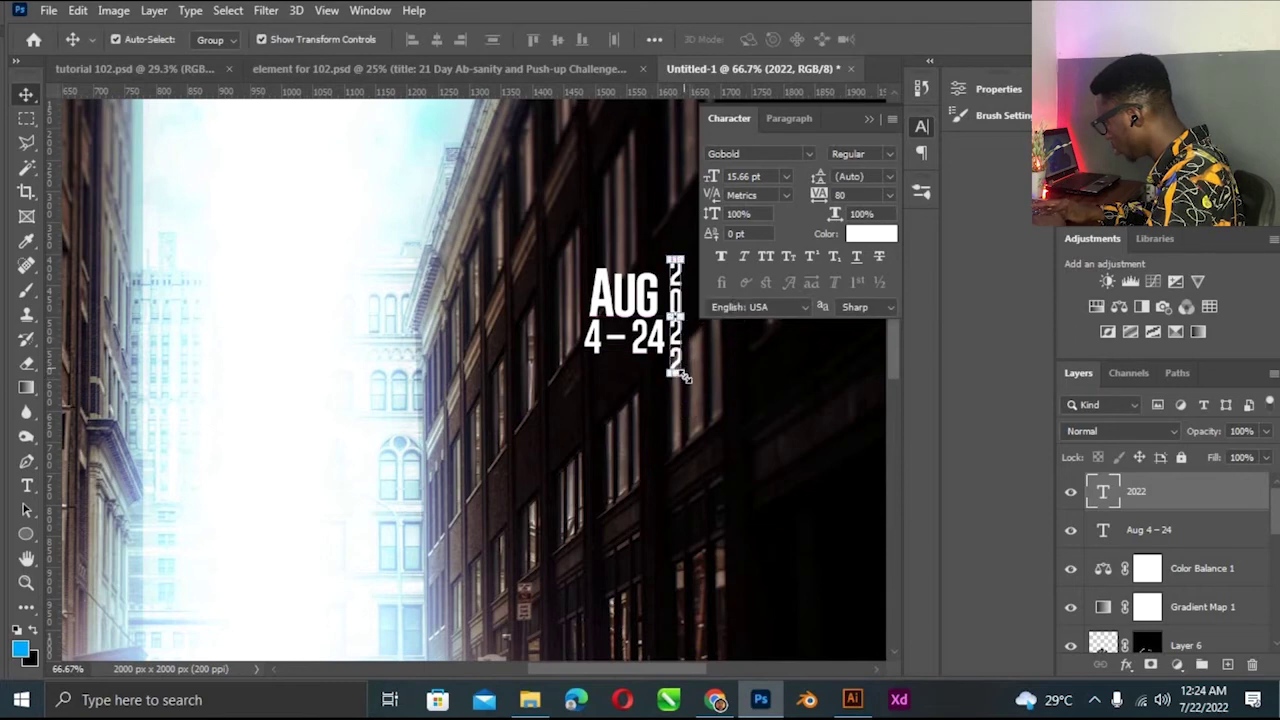
key("ctrl+t")
left_click_drag(688, 374, 684, 332)
key("ctrl+plus")
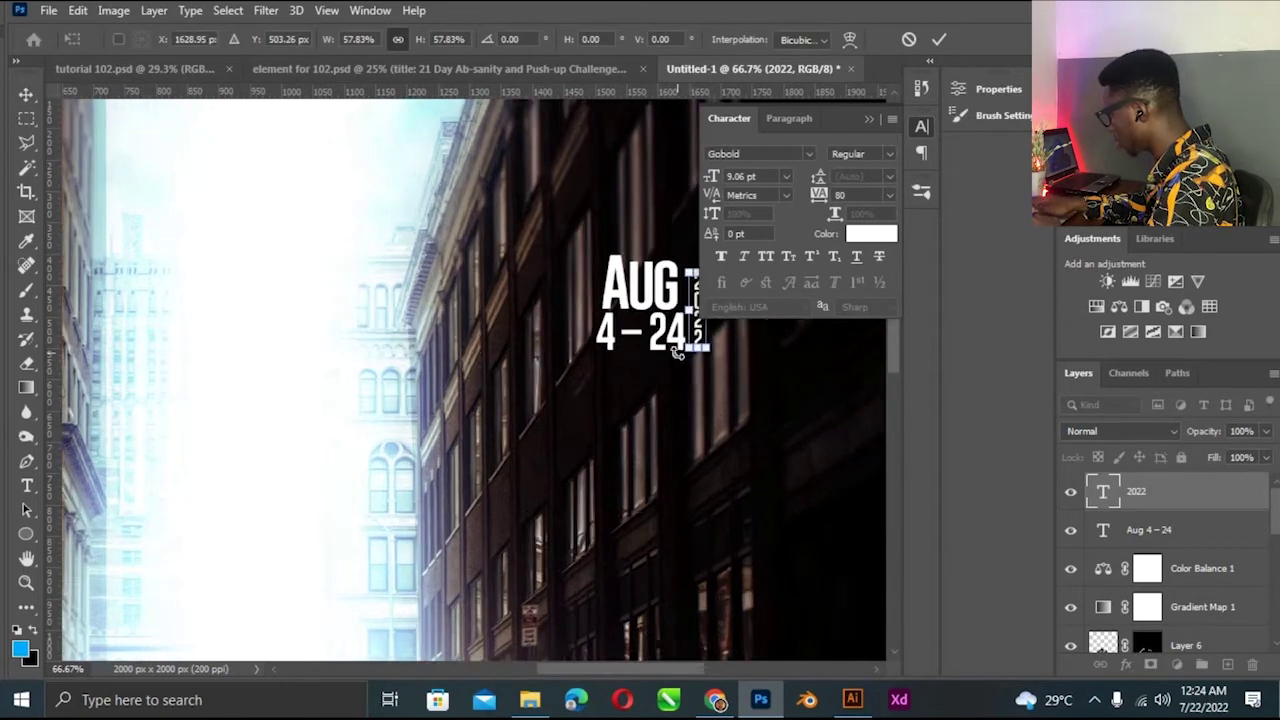
key("Return")
left_click(869, 120)
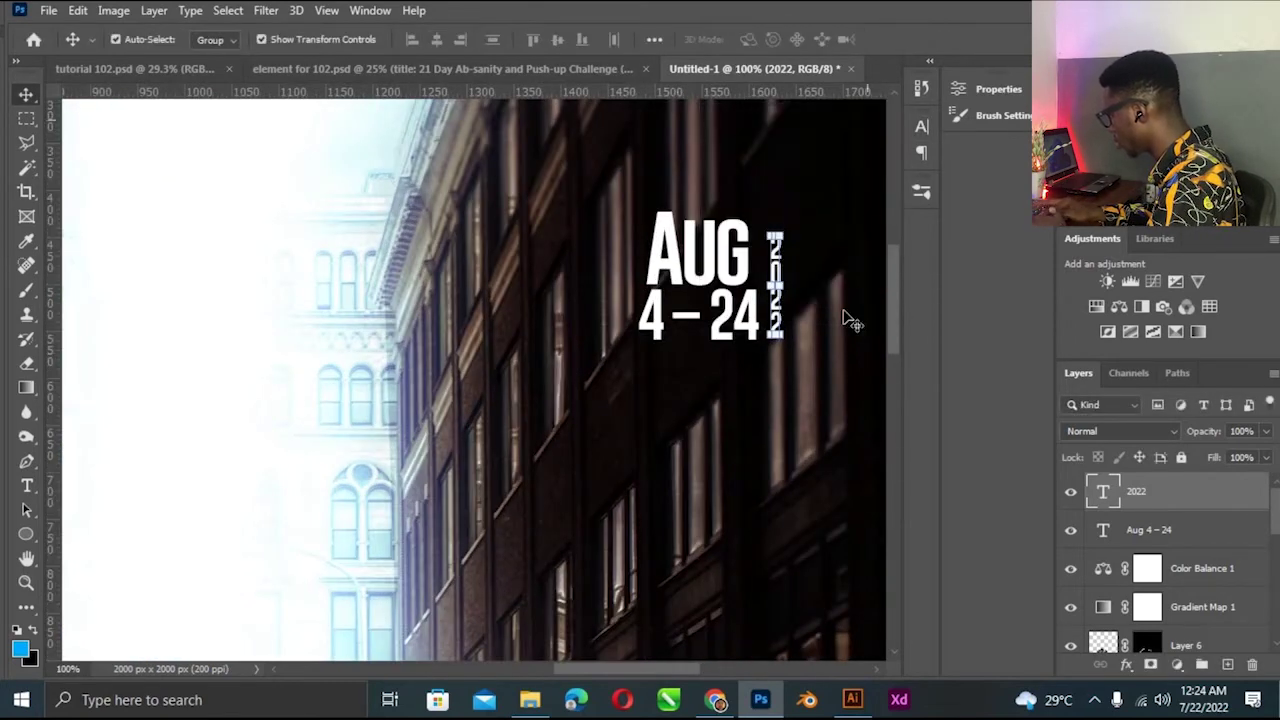
left_click(795, 302)
left_click_drag(778, 293, 780, 322)
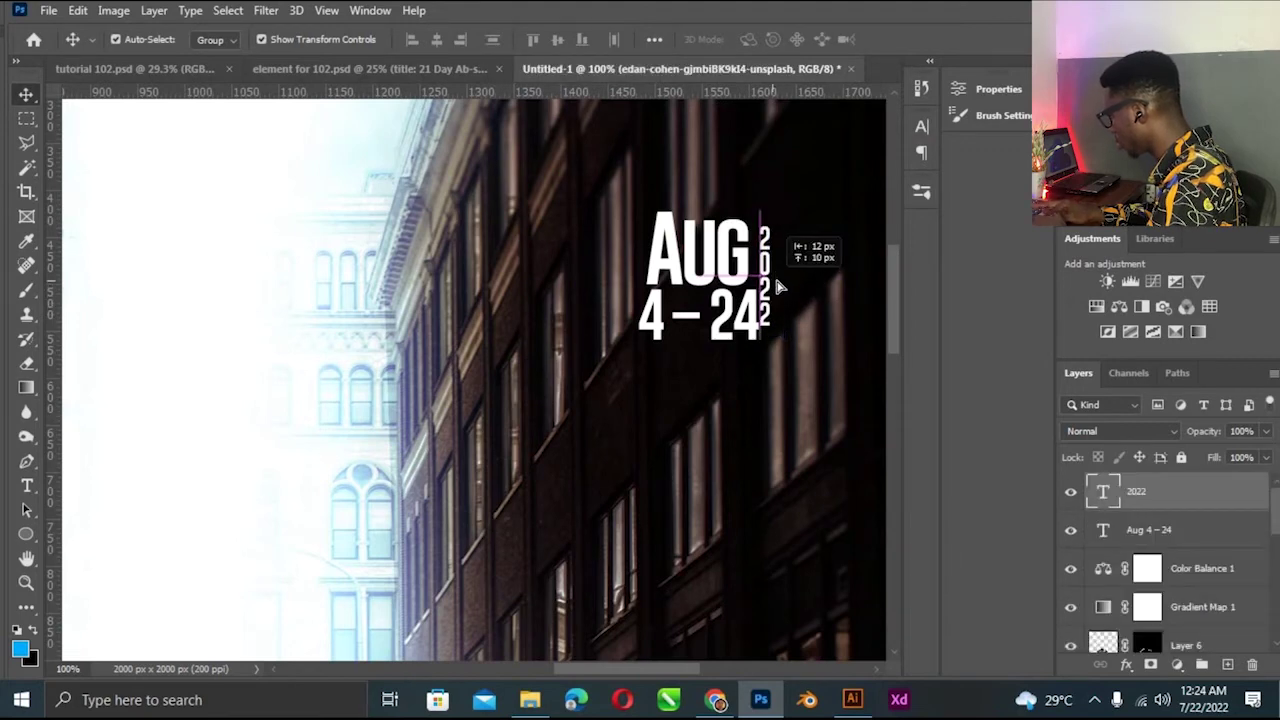
Enlarge 2022 to match the date block's height, then narrow it.
key("ctrl+t")
left_click_drag(783, 337, 800, 360)
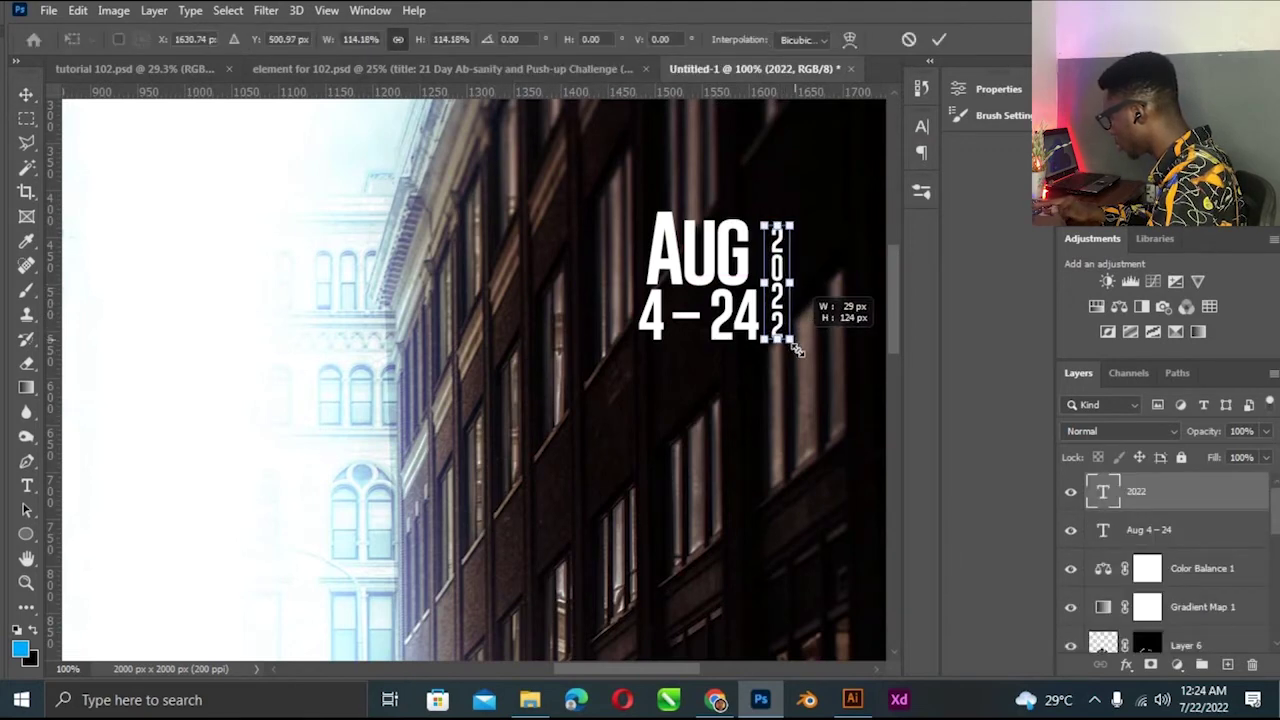
key("Return")
key("ctrl+plus")
scroll(895, 310, "right", 3)
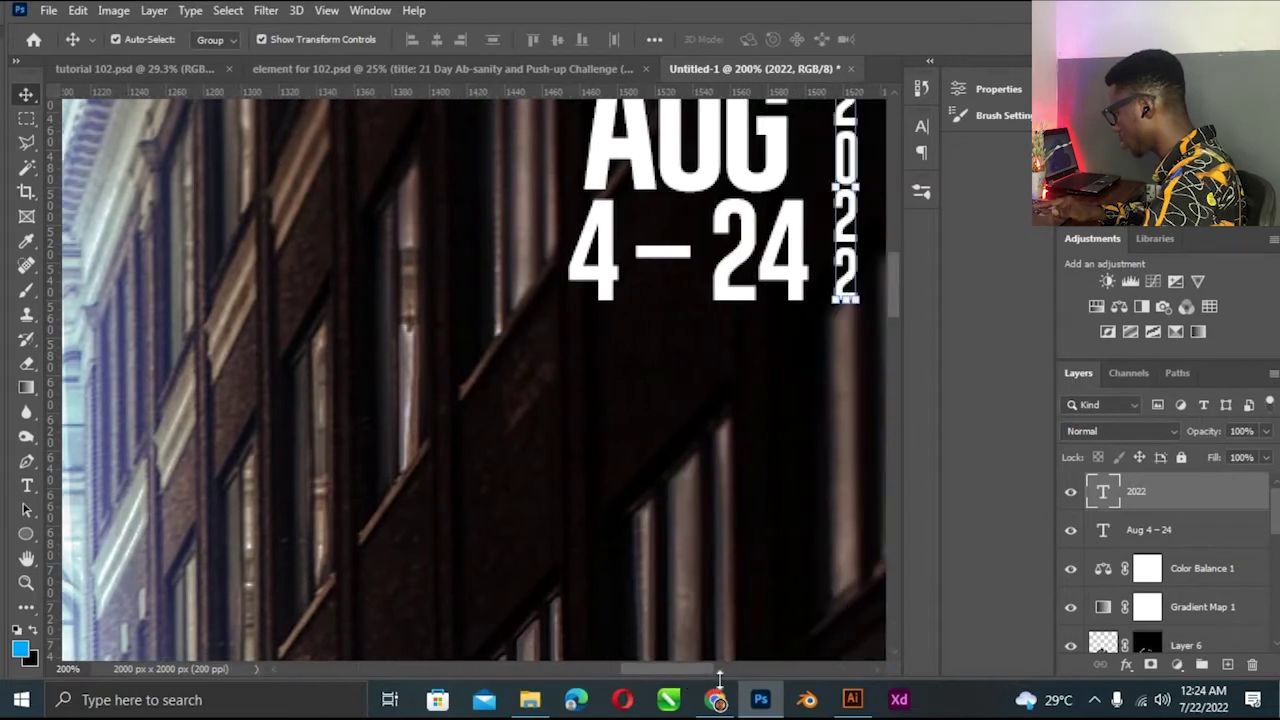
scroll(895, 310, "right", 5)
scroll(895, 288, "up", 3)
scroll(895, 288, "up", 1)
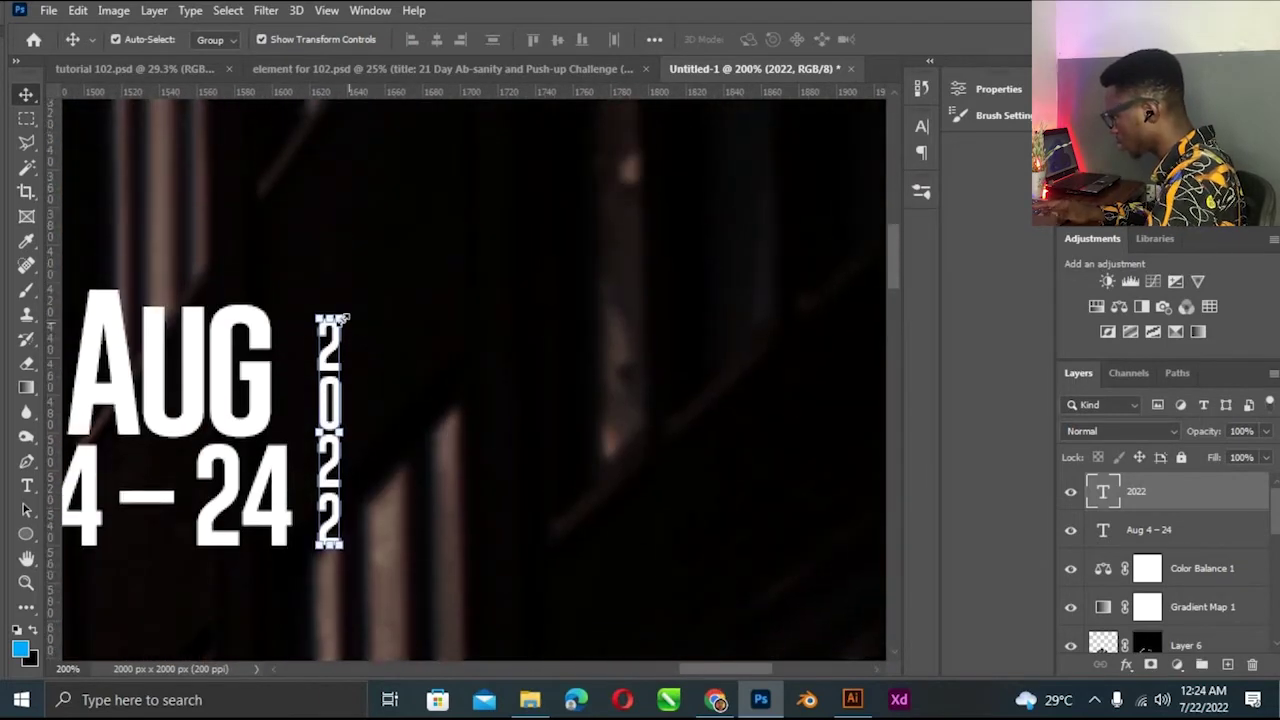
key("ctrl+t")
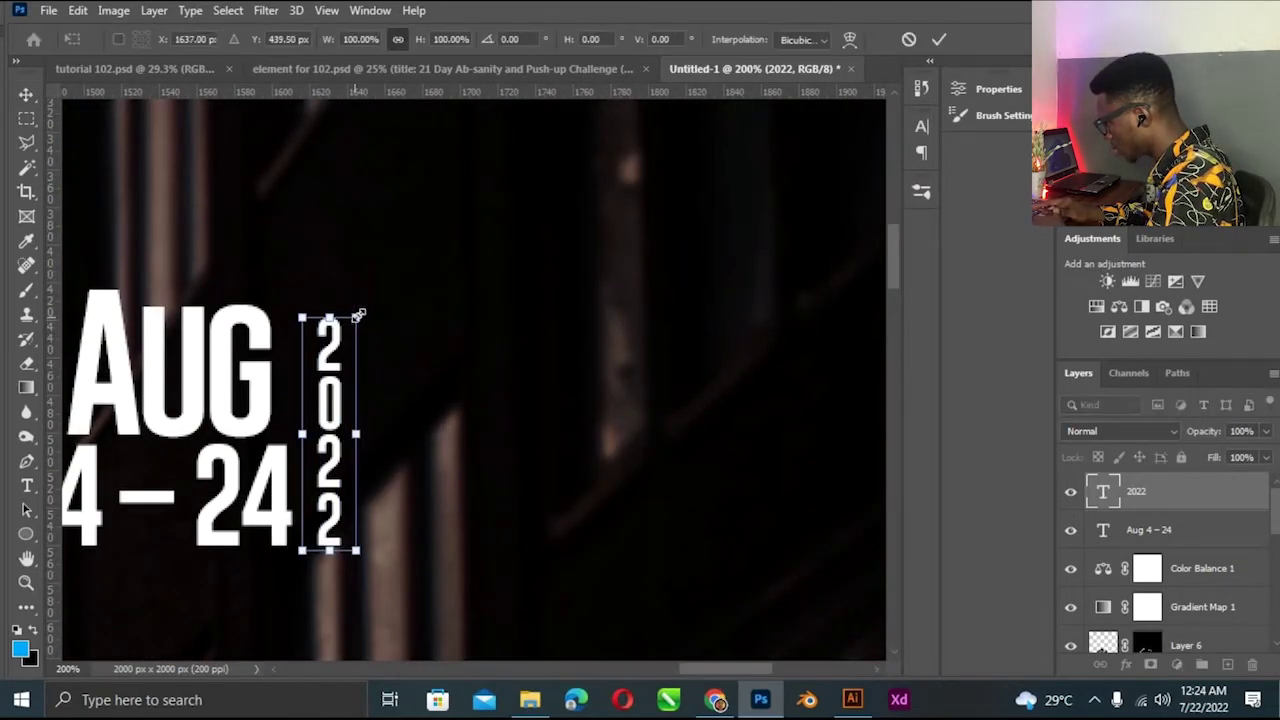
left_click_drag(354, 323, 341, 330)
key("Return")
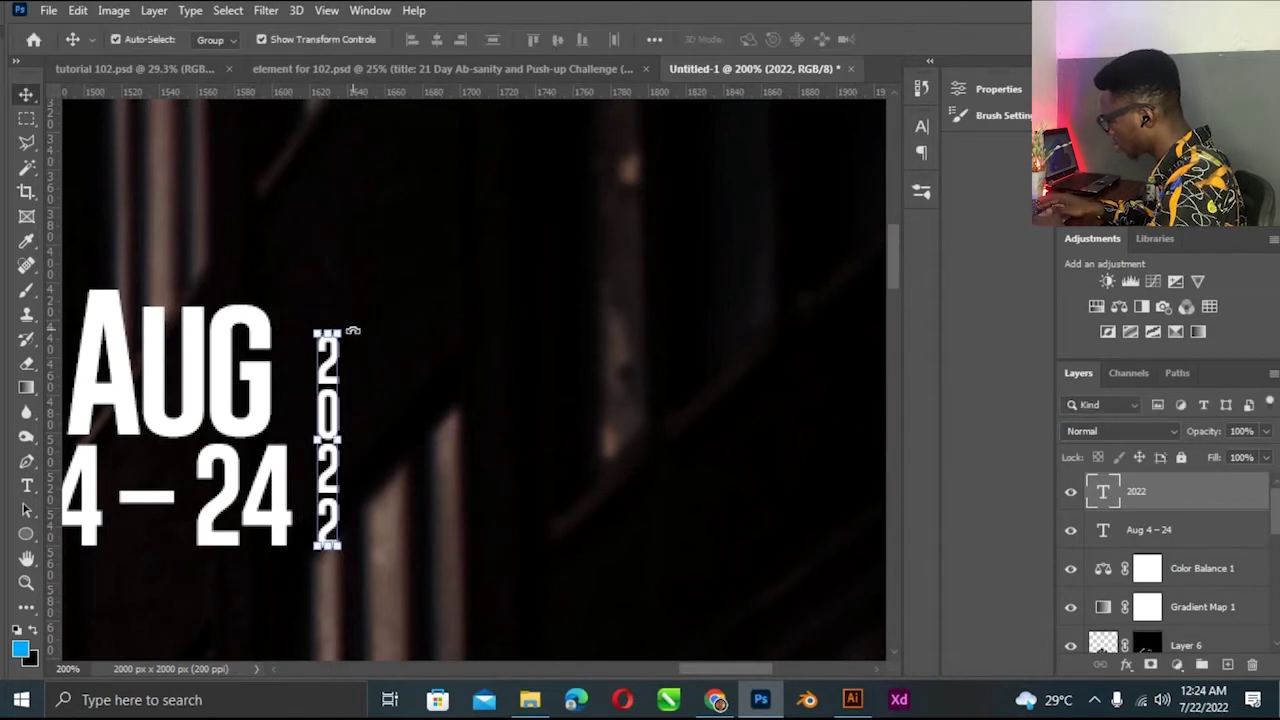
left_click(26, 534)
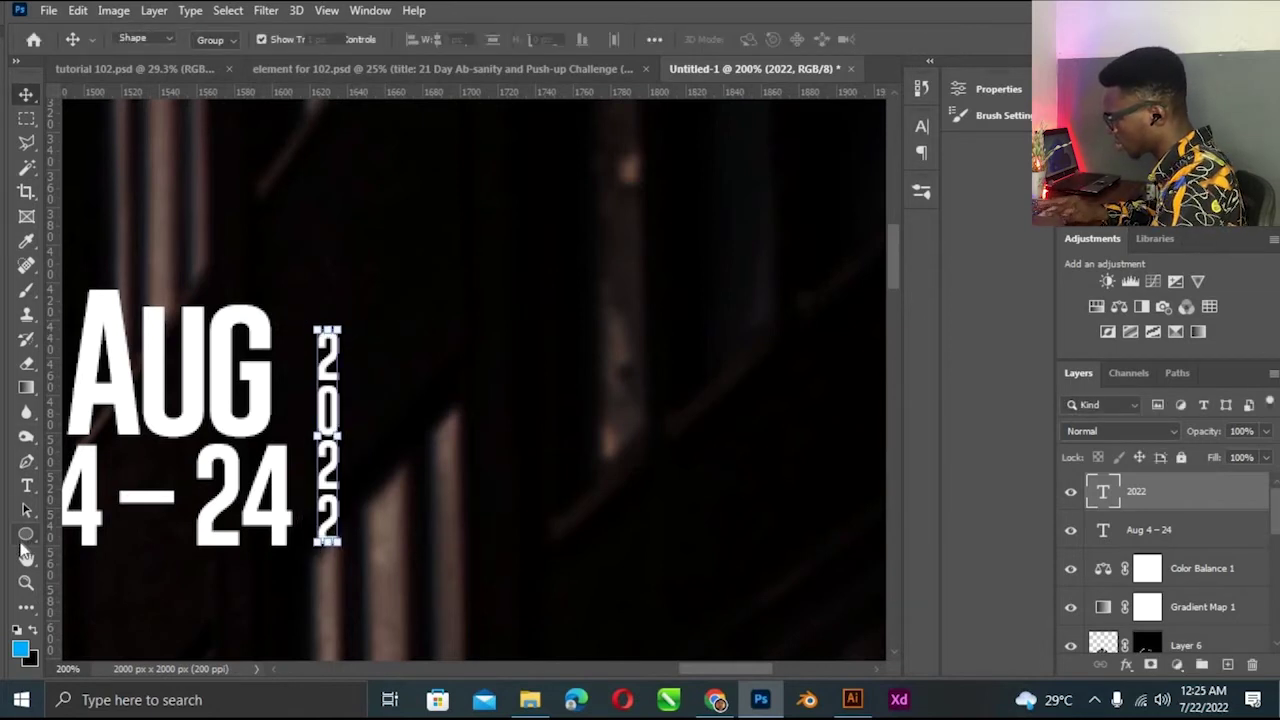
Draw a yellow-filled rectangle over the vertical 2022 and move it below the text layer.
left_click(78, 540)
left_click_drag(303, 305, 356, 550)
key("v")
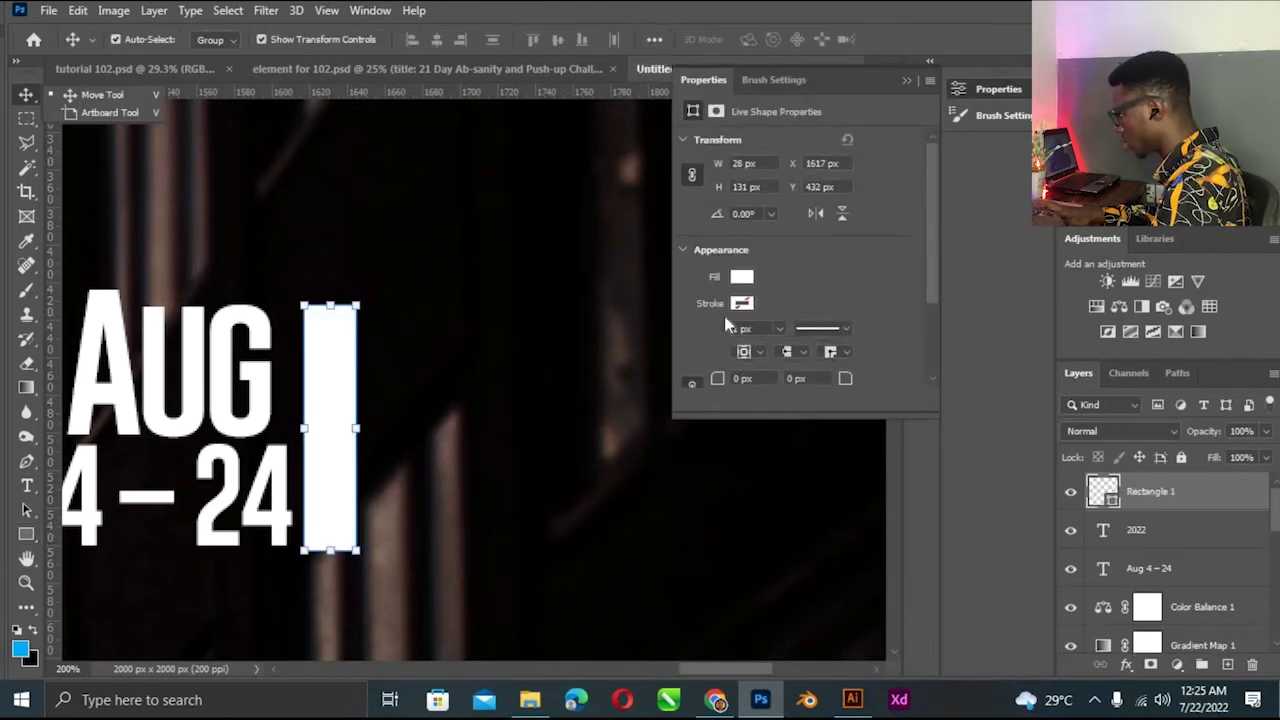
left_click(745, 279)
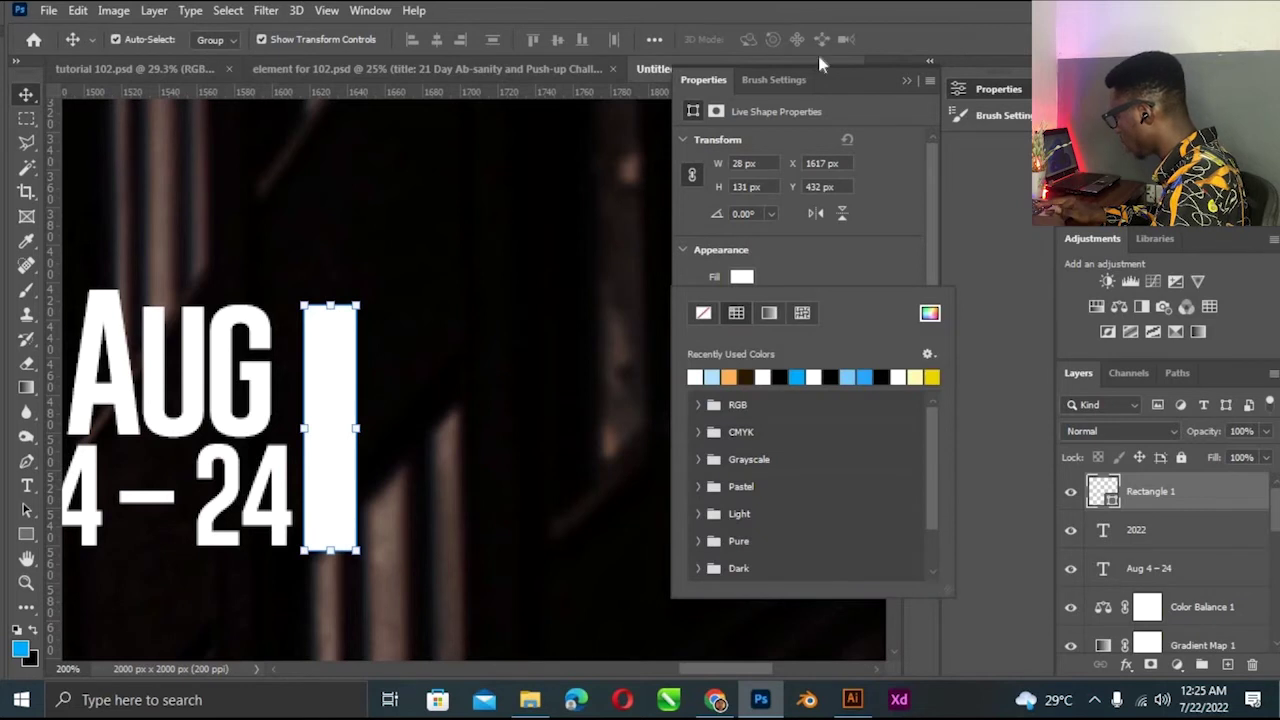
left_click(400, 260)
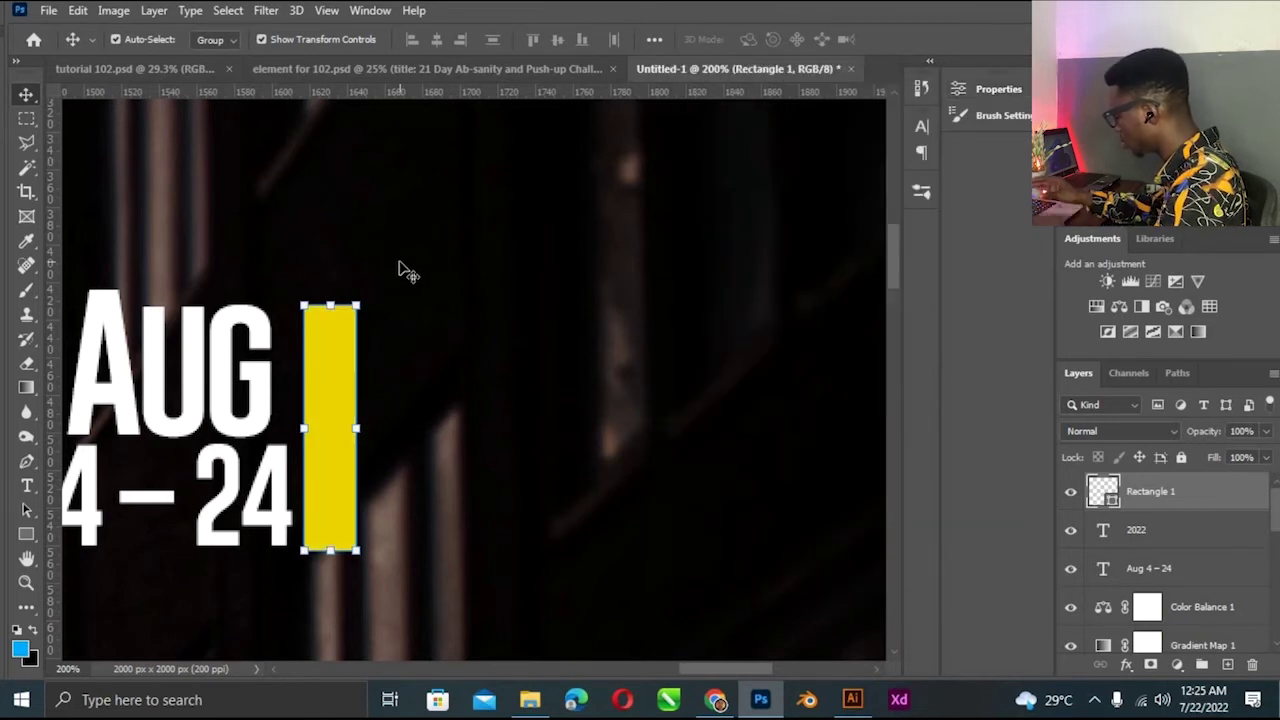
key("ctrl+[")
Set the 2022 text colour to black (#000000).
left_click(318, 371)
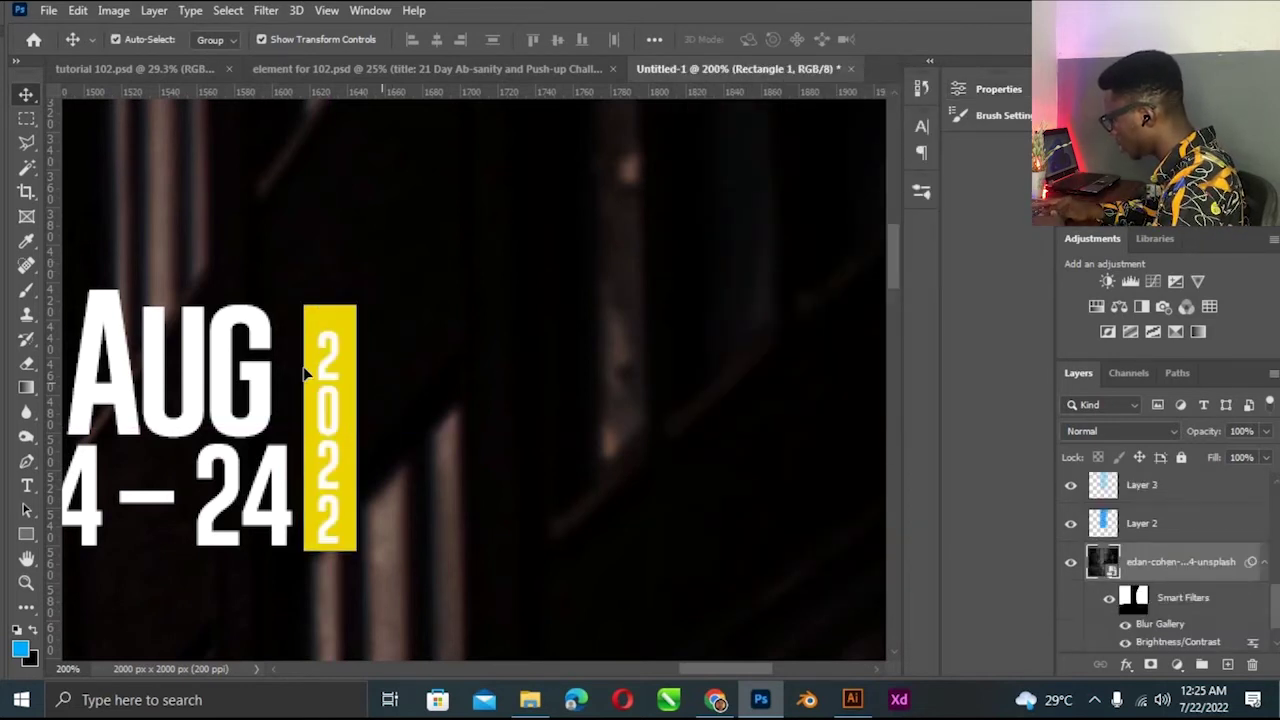
left_click(921, 126)
left_click(873, 232)
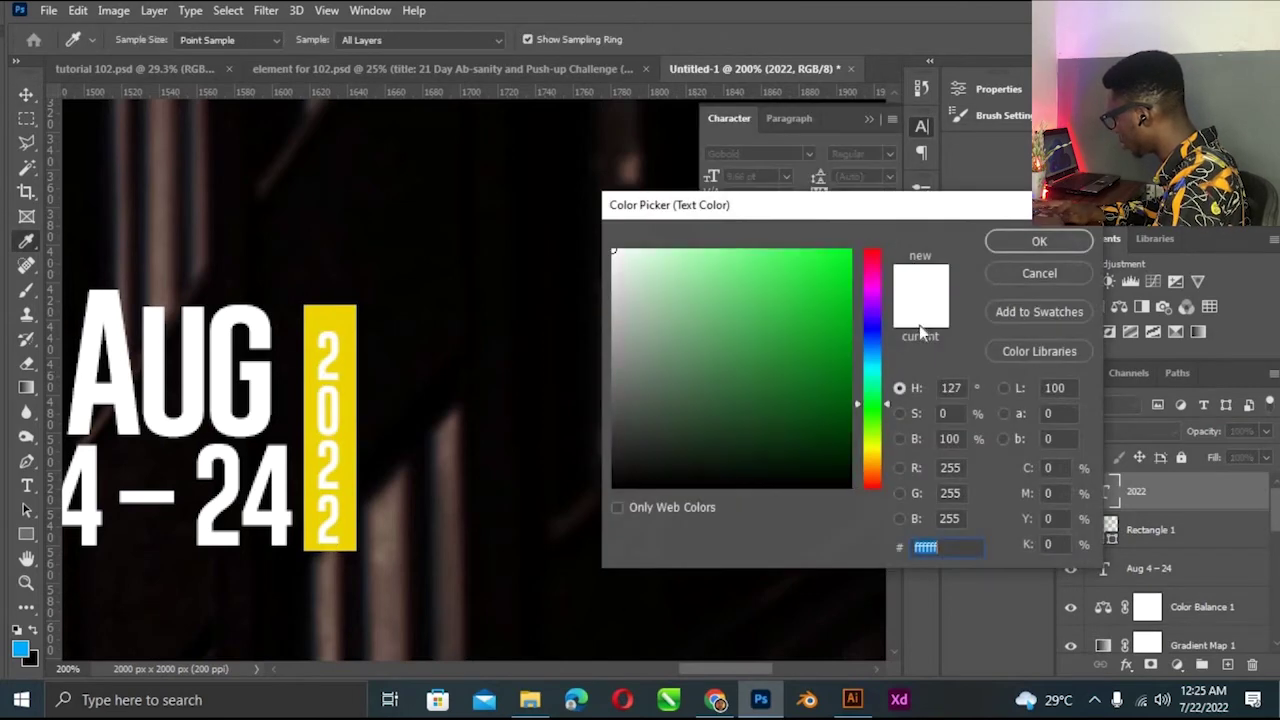
type("000000")
left_click(1038, 242)
left_click(690, 425, "ctrl")
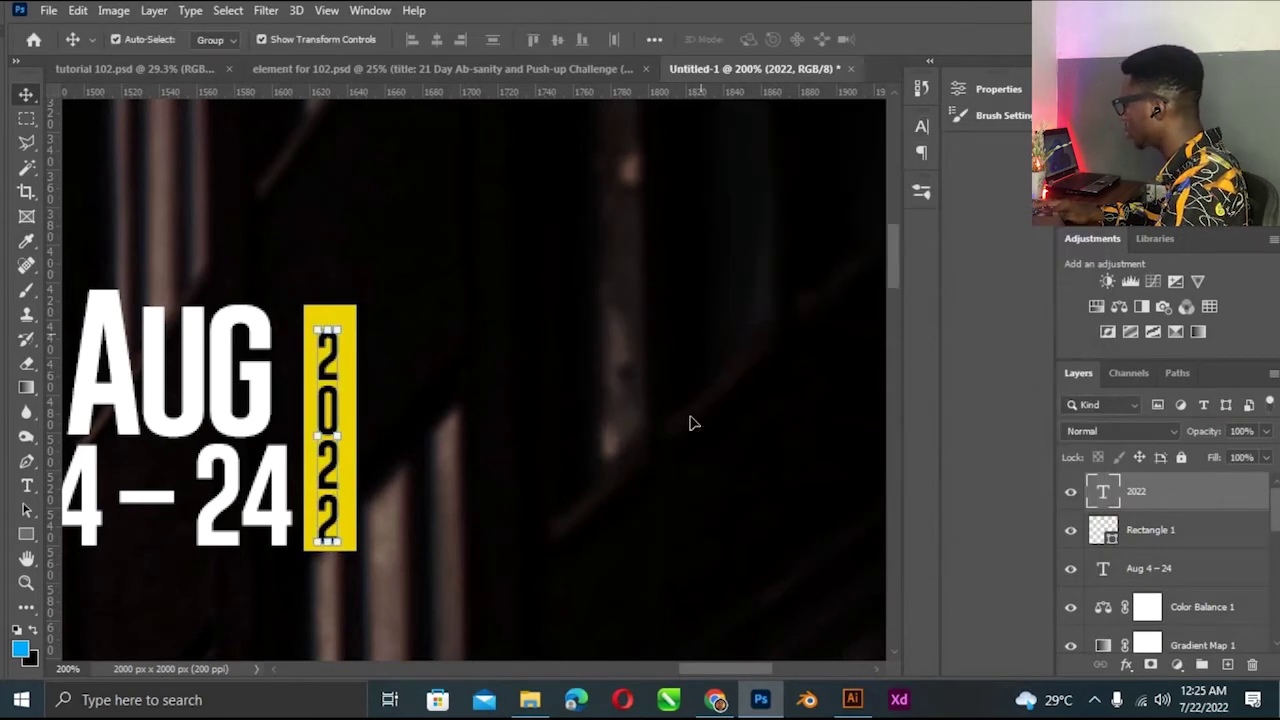
key("ctrl+minus")
key("ctrl+minus")
key("ctrl+minus")
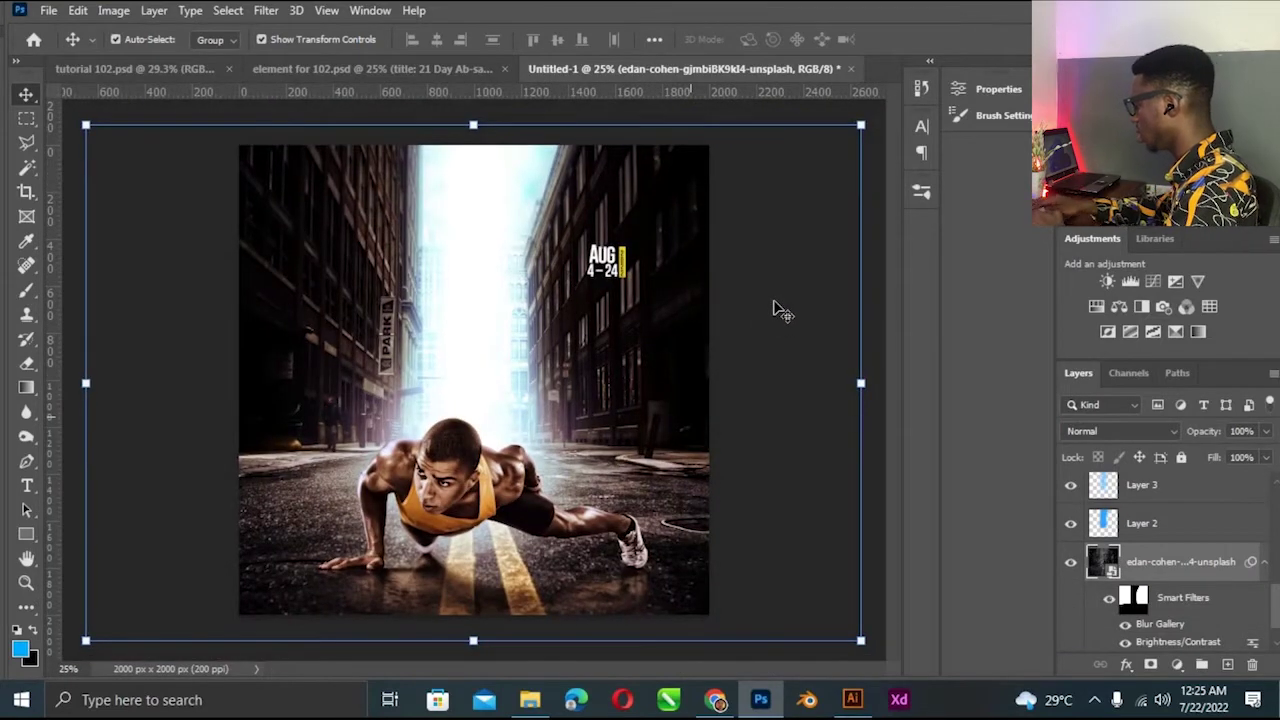
key("ctrl+plus")
key("ctrl+plus")
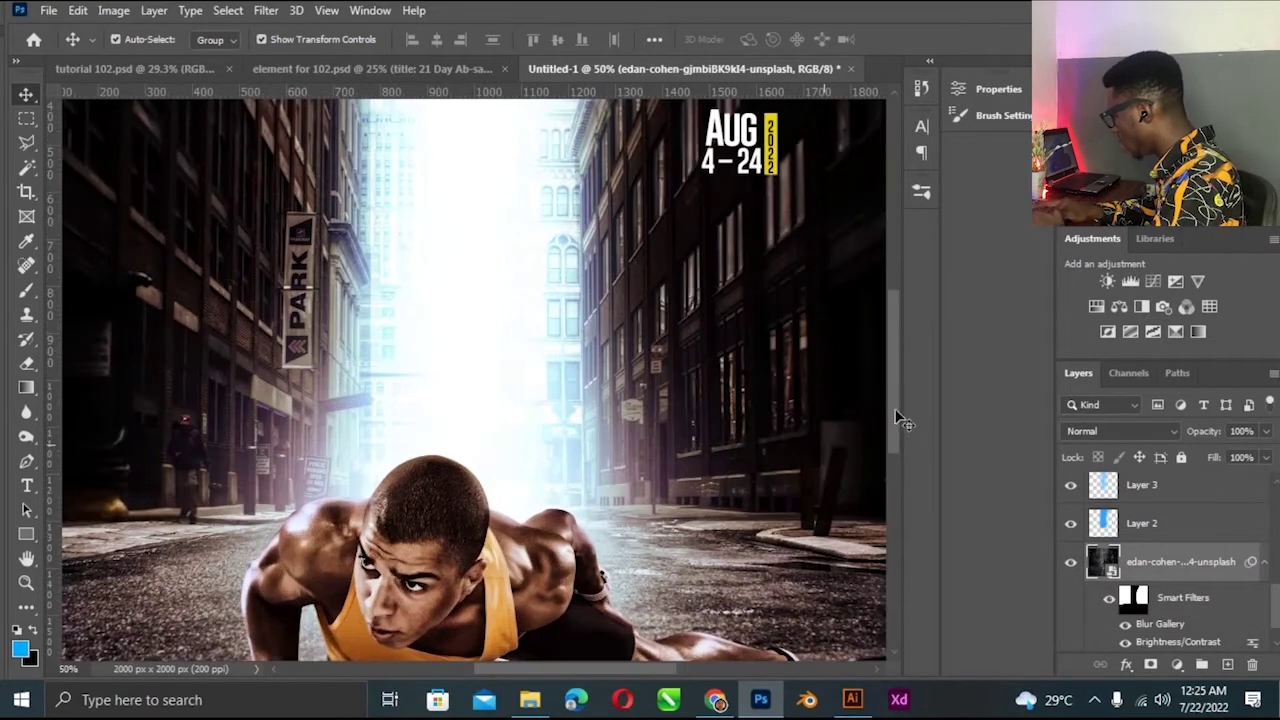
scroll(887, 387, "up", 2)
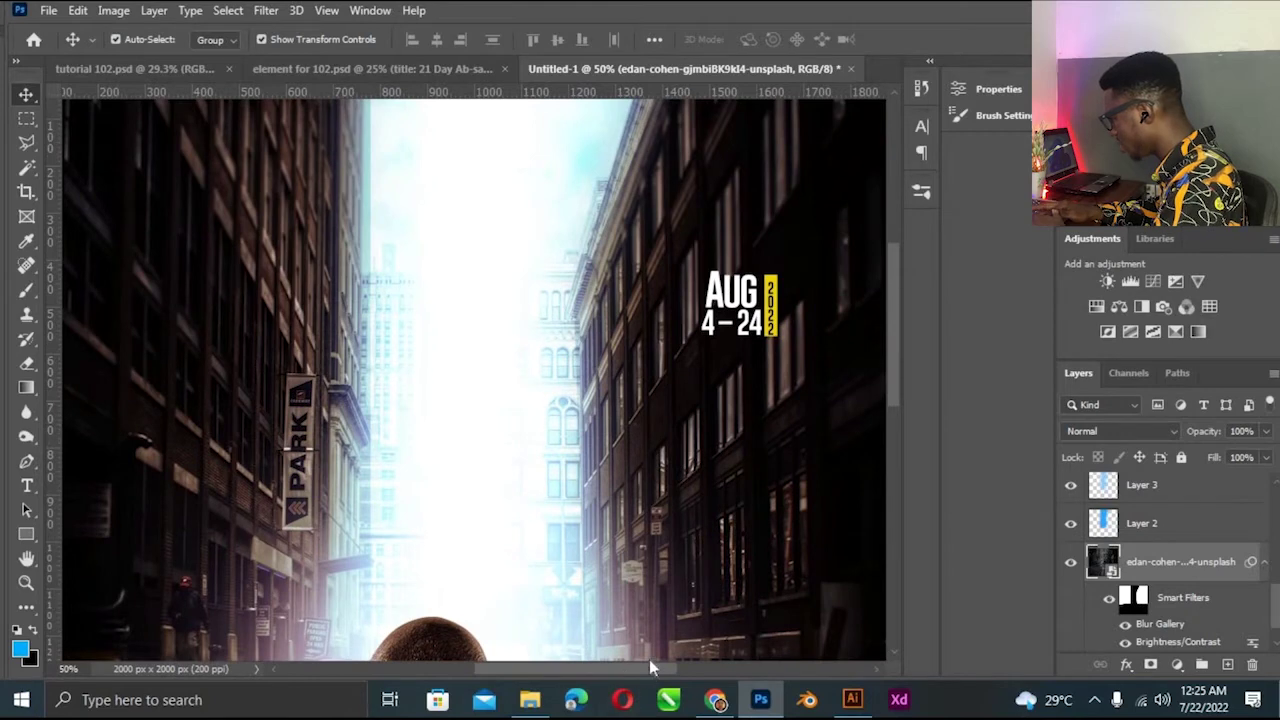
Align the yellow bar and Aug 4 – 24 date text by vertical centers, then nudge 2022 down 8 px.
scroll(649, 600, "right", 3)
key("ctrl+plus")
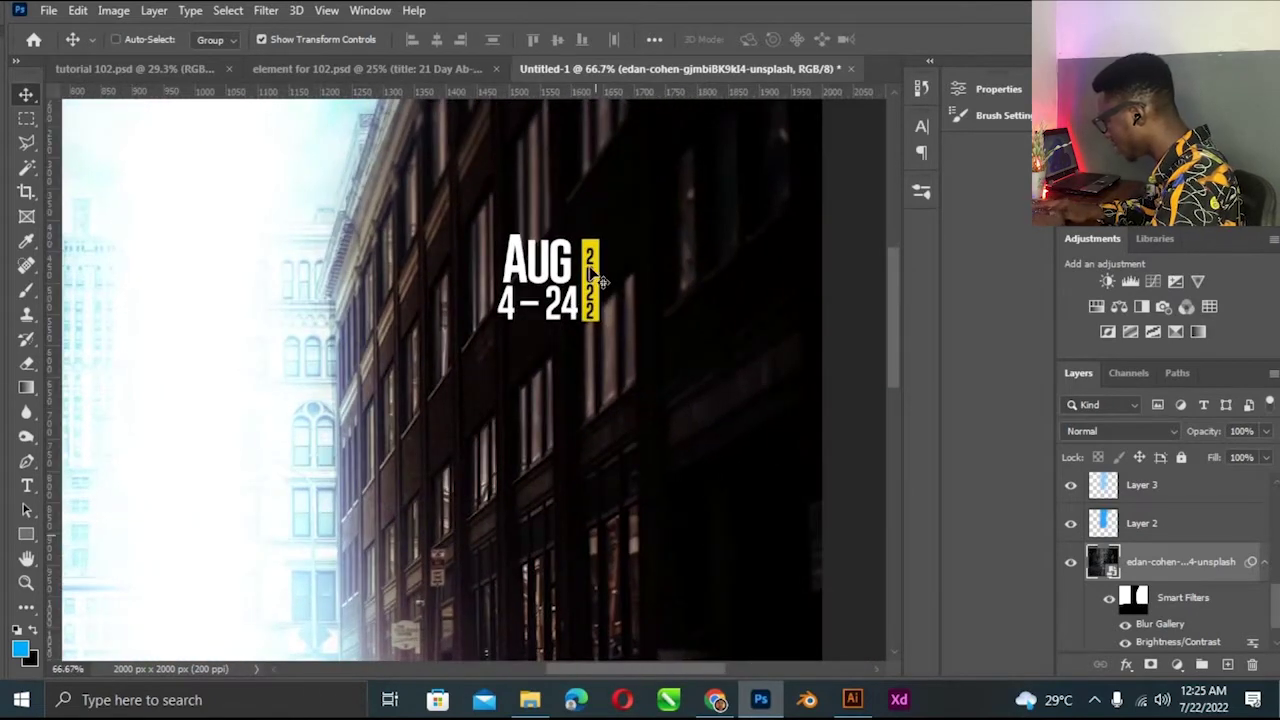
left_click(593, 273, "ctrl")
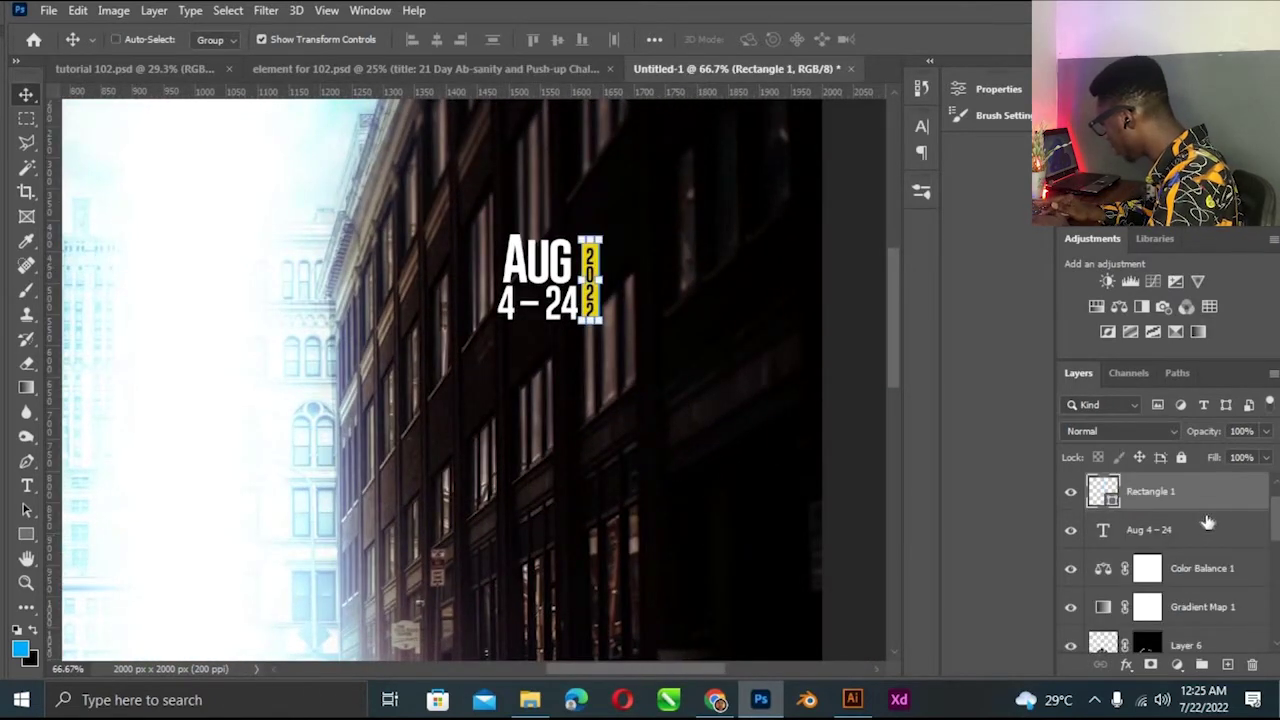
left_click(1207, 523, "shift")
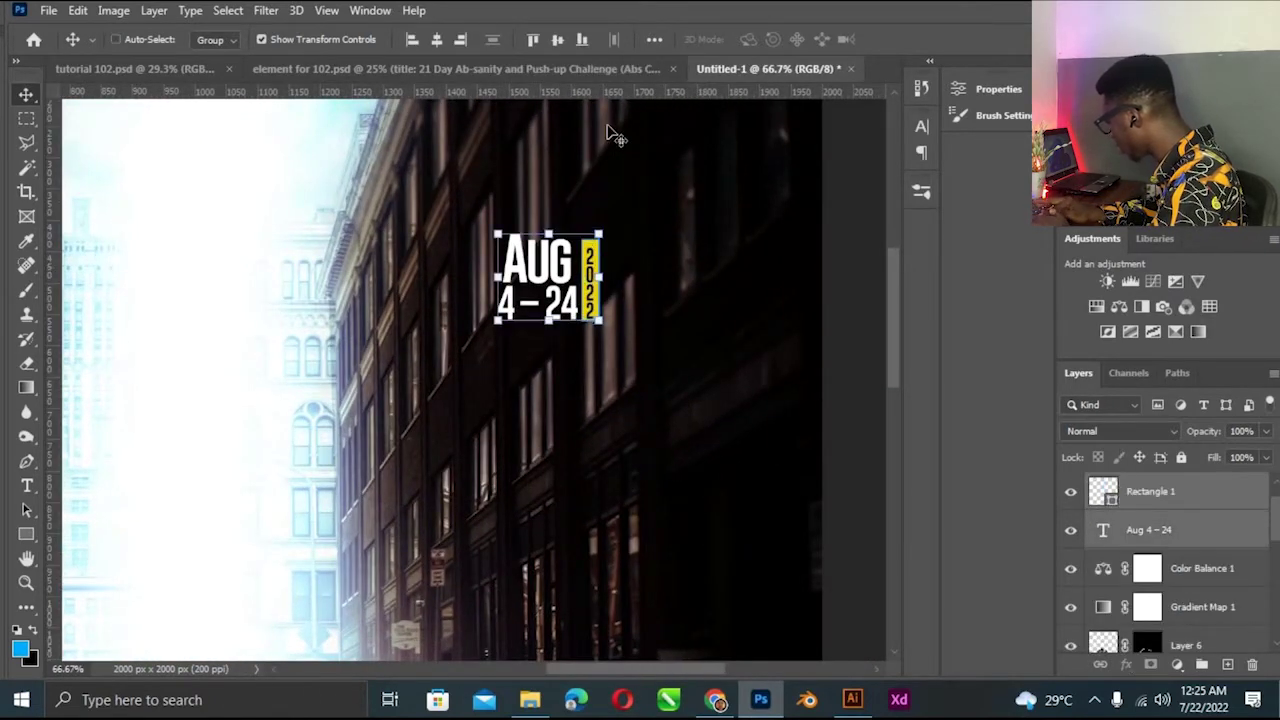
left_click(558, 40)
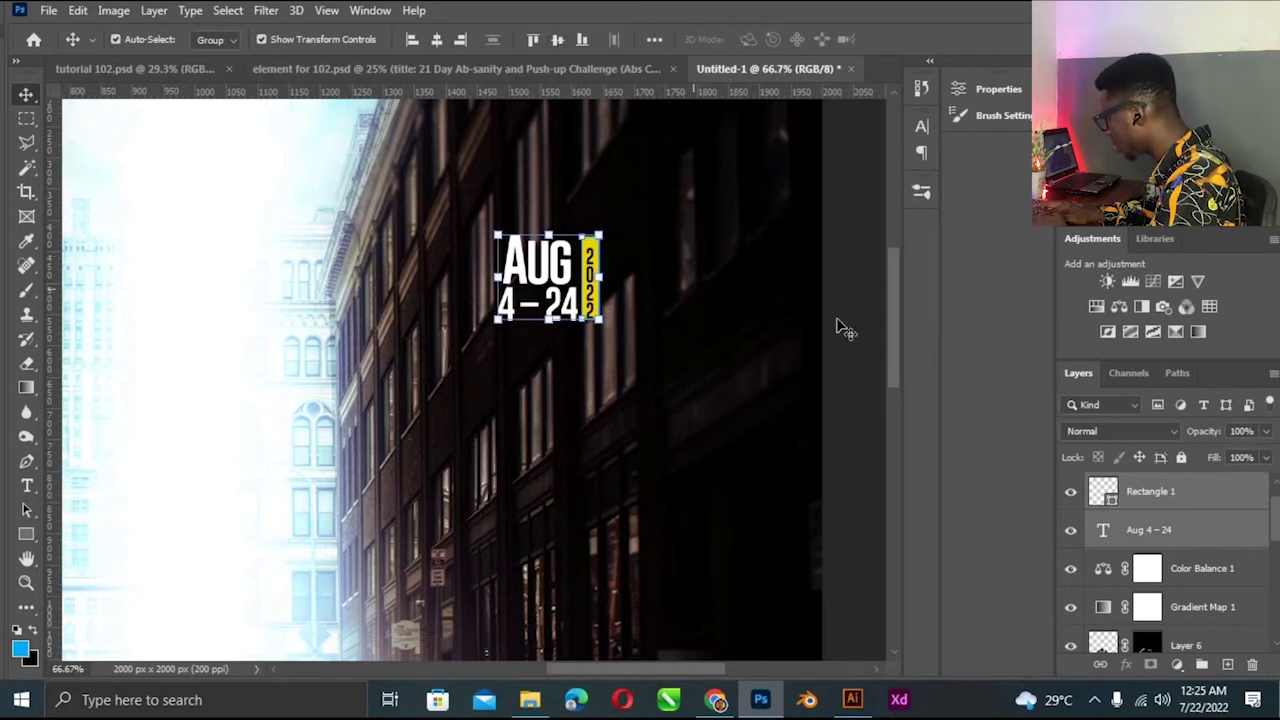
left_click_drag(591, 279, 592, 284)
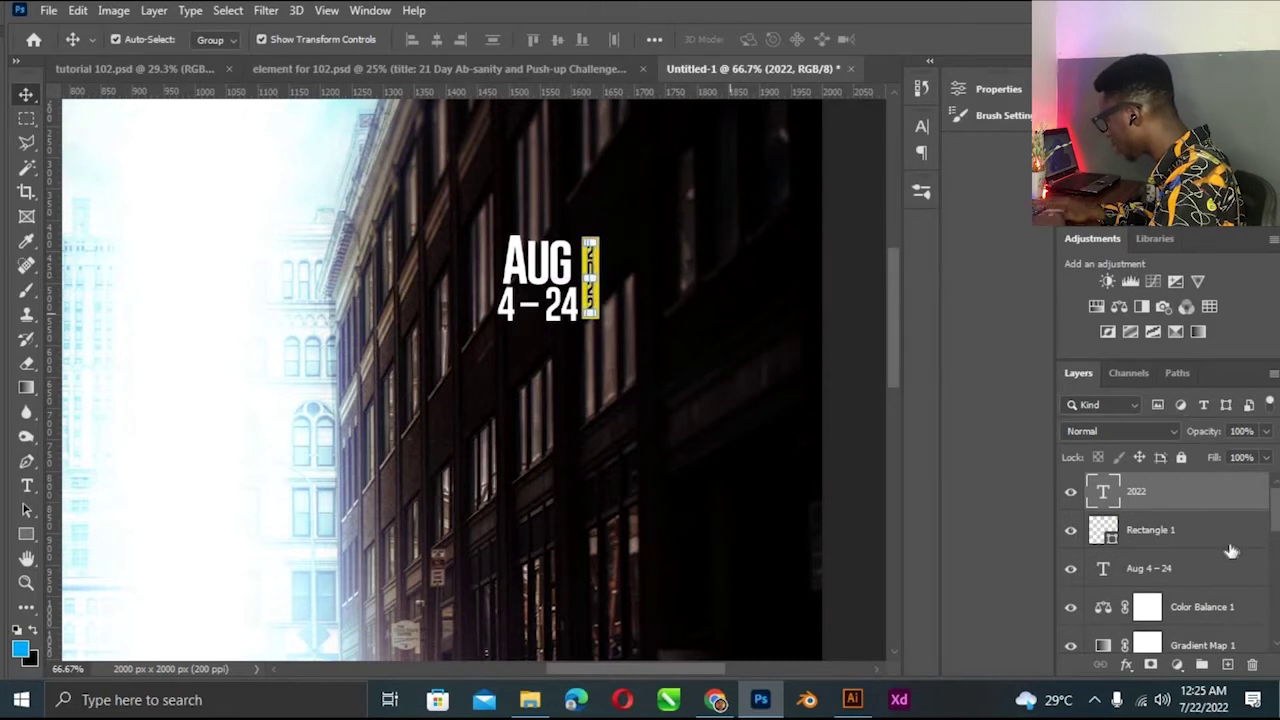
Group the 2022, yellow bar and date layers into a group named 'date'.
left_click(1189, 568, "shift")
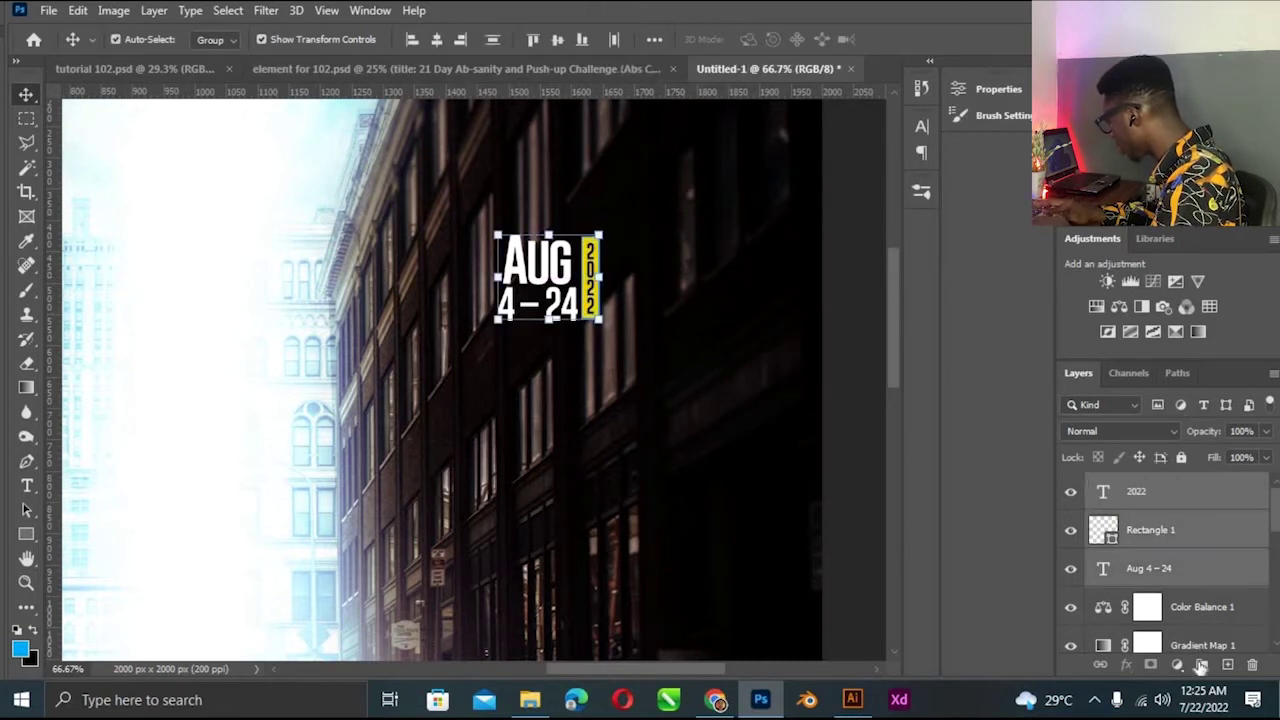
key("ctrl+g")
double_click(1141, 484)
type("date")
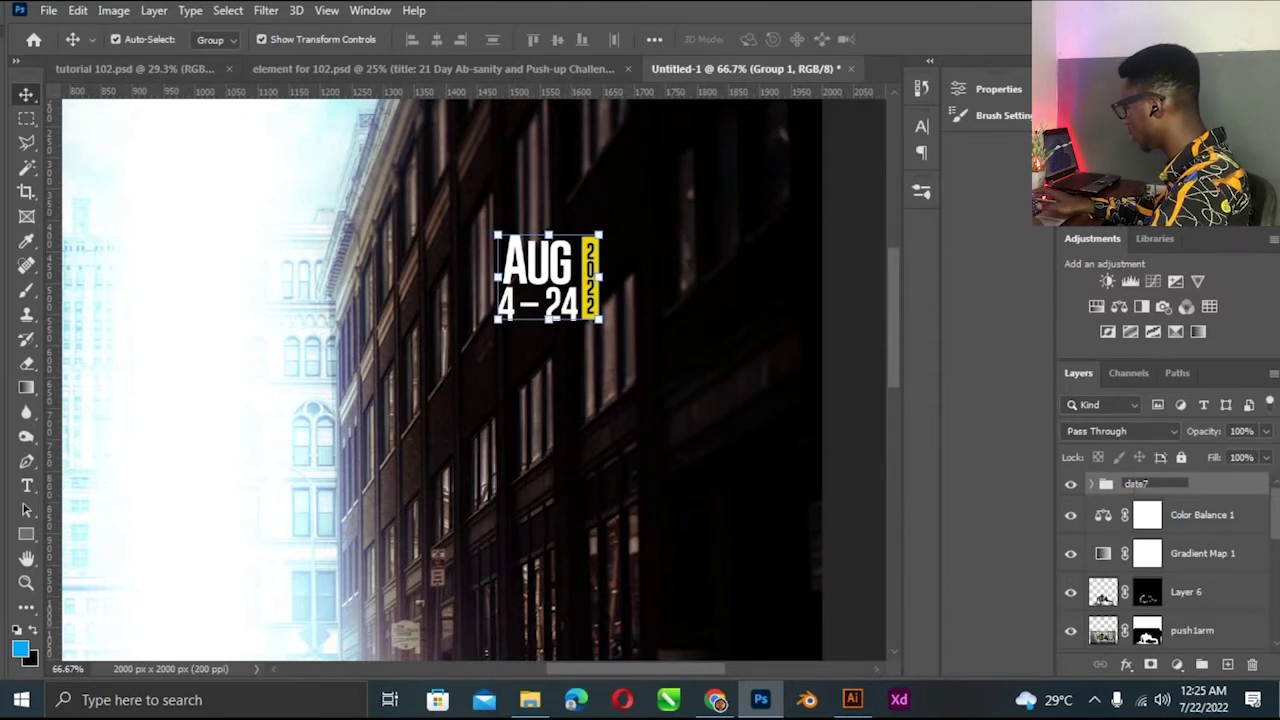
key("Return")
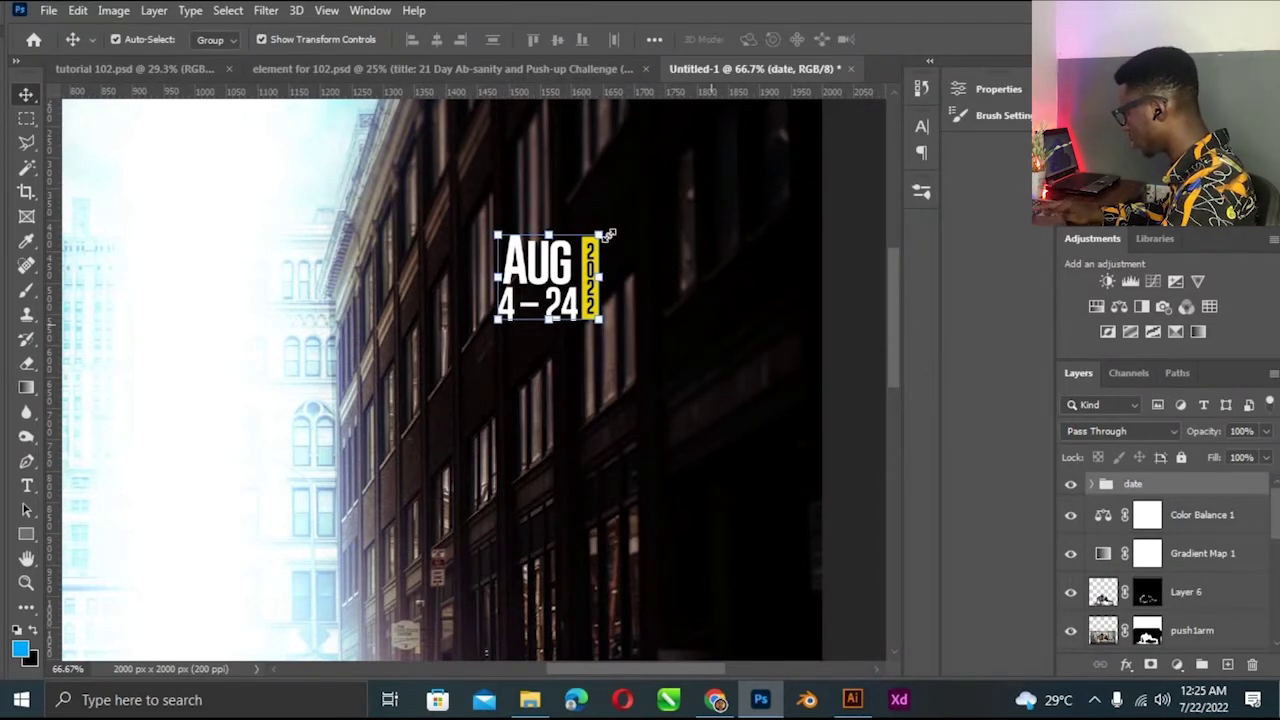
Scale the date badge group up to about 113% and check it on the full poster.
left_click_drag(600, 236, 698, 175)
key("Return")
key("ctrl+0")
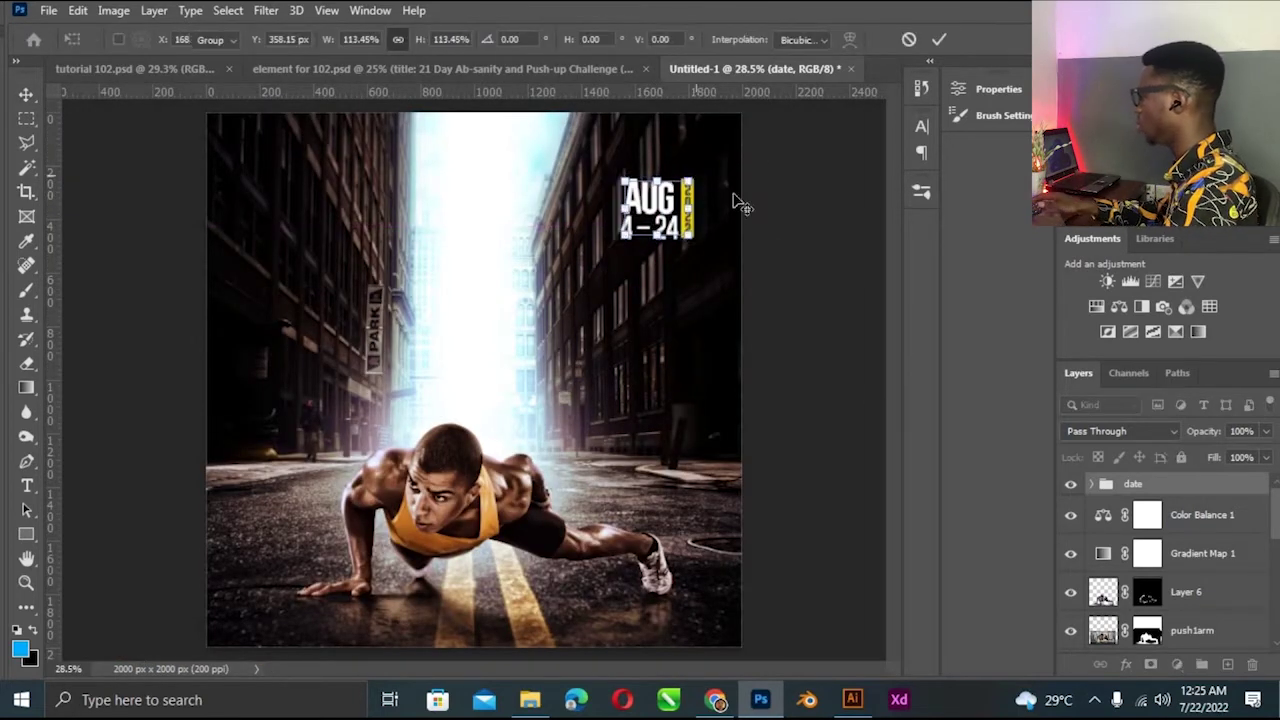
key("Return")
left_click(815, 292)
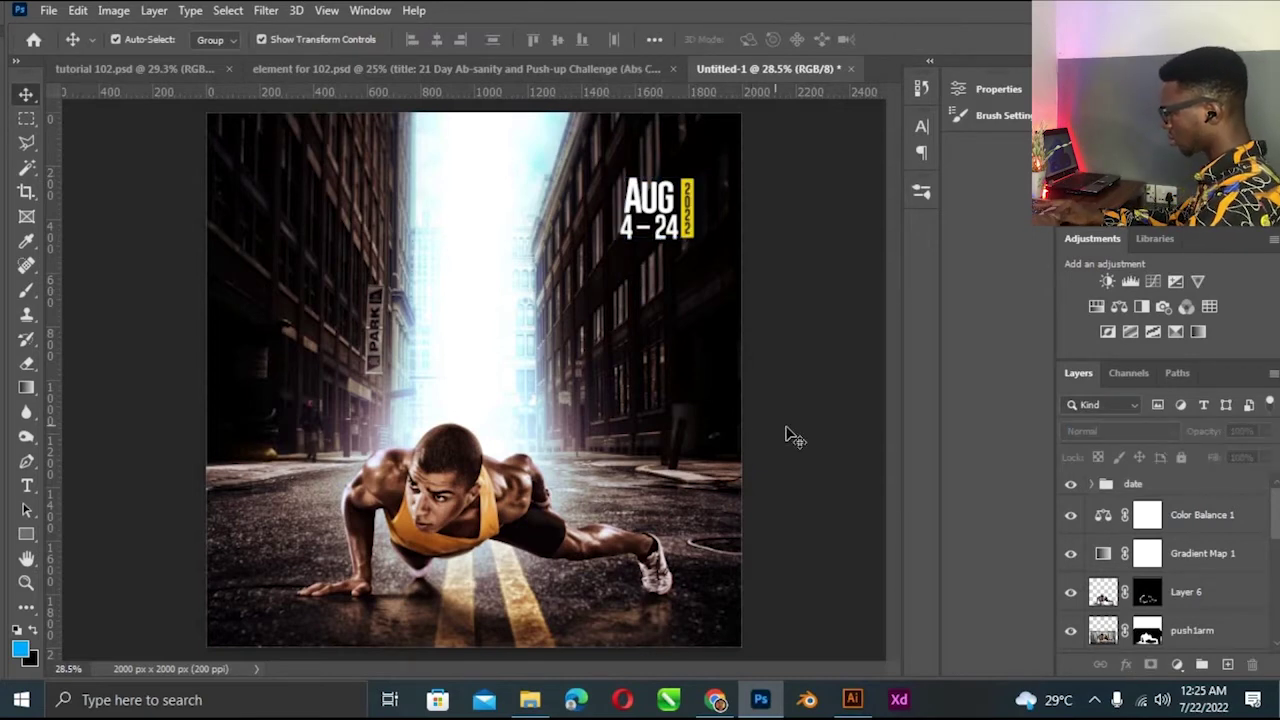
key("ctrl+minus")
key("ctrl+minus")
key("ctrl+plus")
key("ctrl+minus")
key("ctrl+plus")
key("ctrl+minus")
key("ctrl+plus")
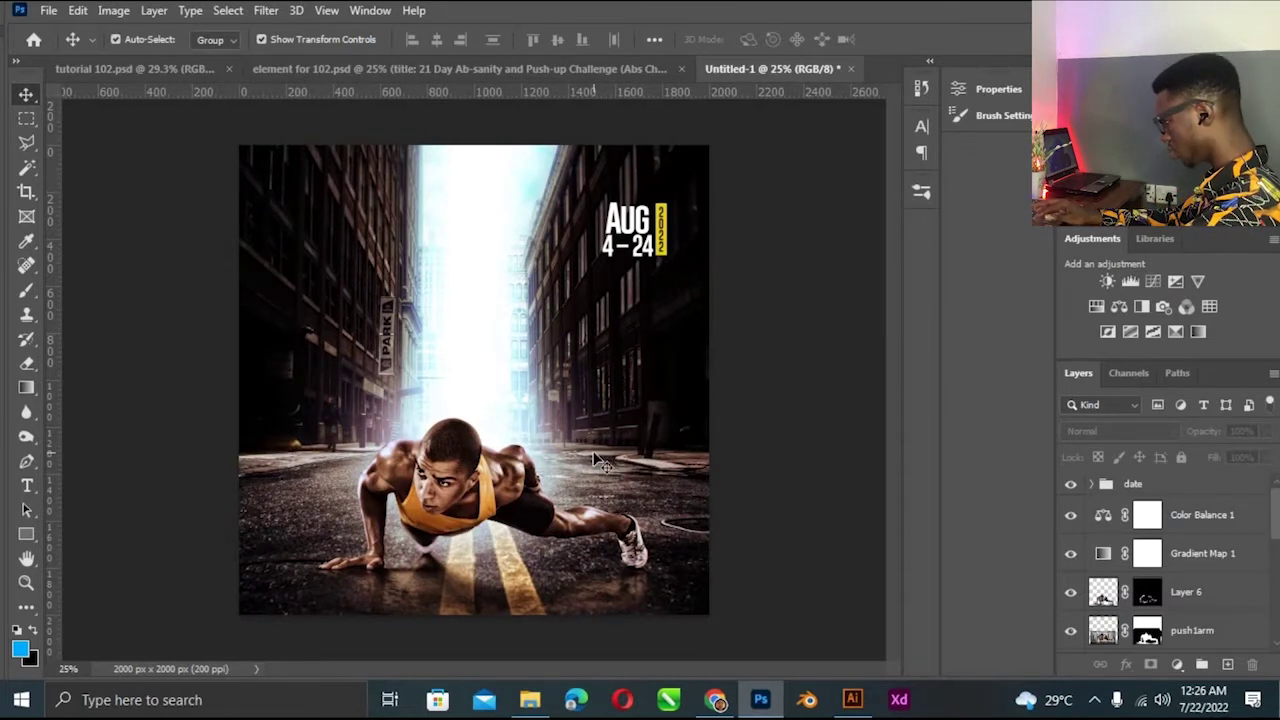
left_click(505, 470, "ctrl")
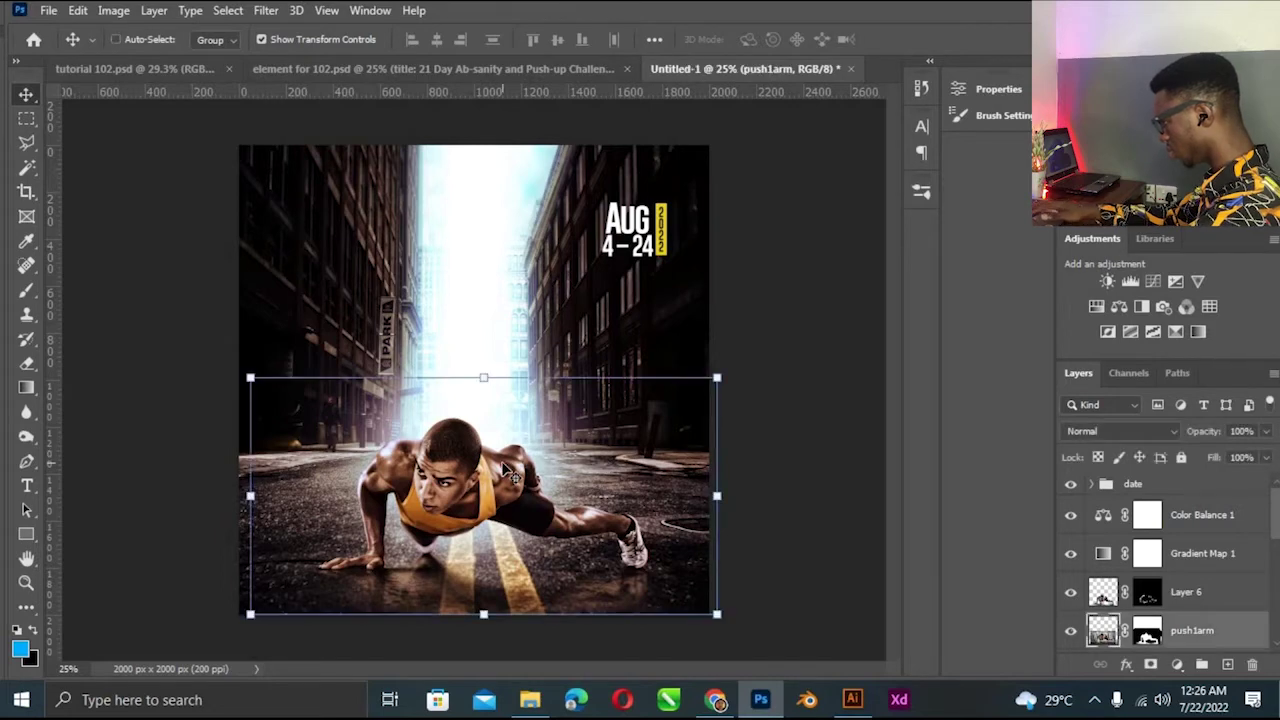
Open Color Balance for the push1arm athlete layer and shift midtones slightly toward cyan.
key("ctrl+plus")
key("ctrl+plus")
key("ctrl+minus")
key("ctrl+minus")
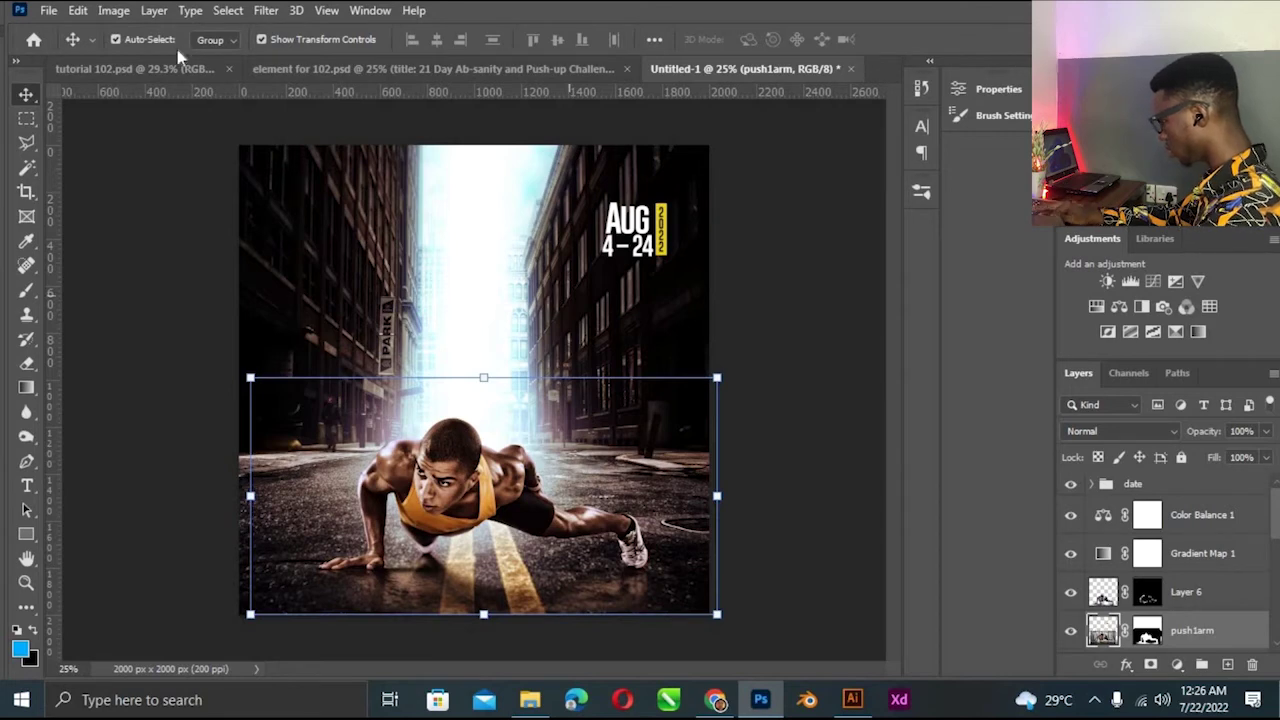
left_click(113, 10)
mouse_move(143, 59)
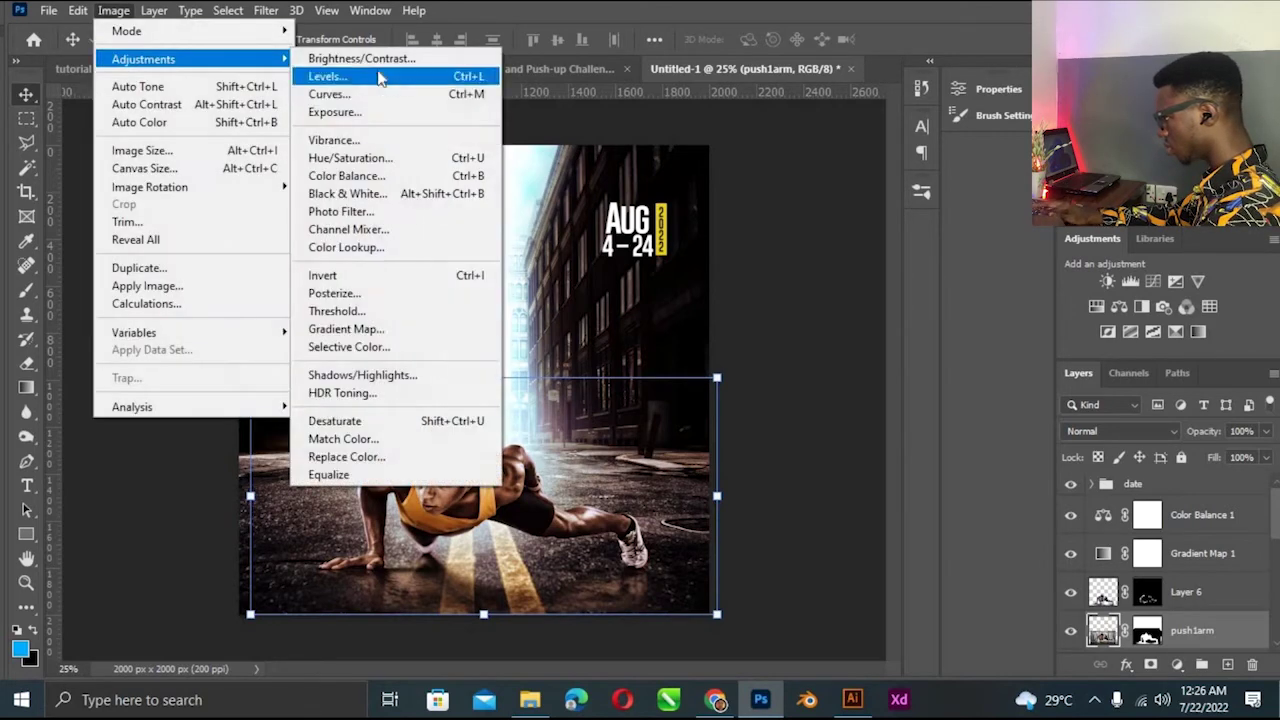
left_click(345, 176)
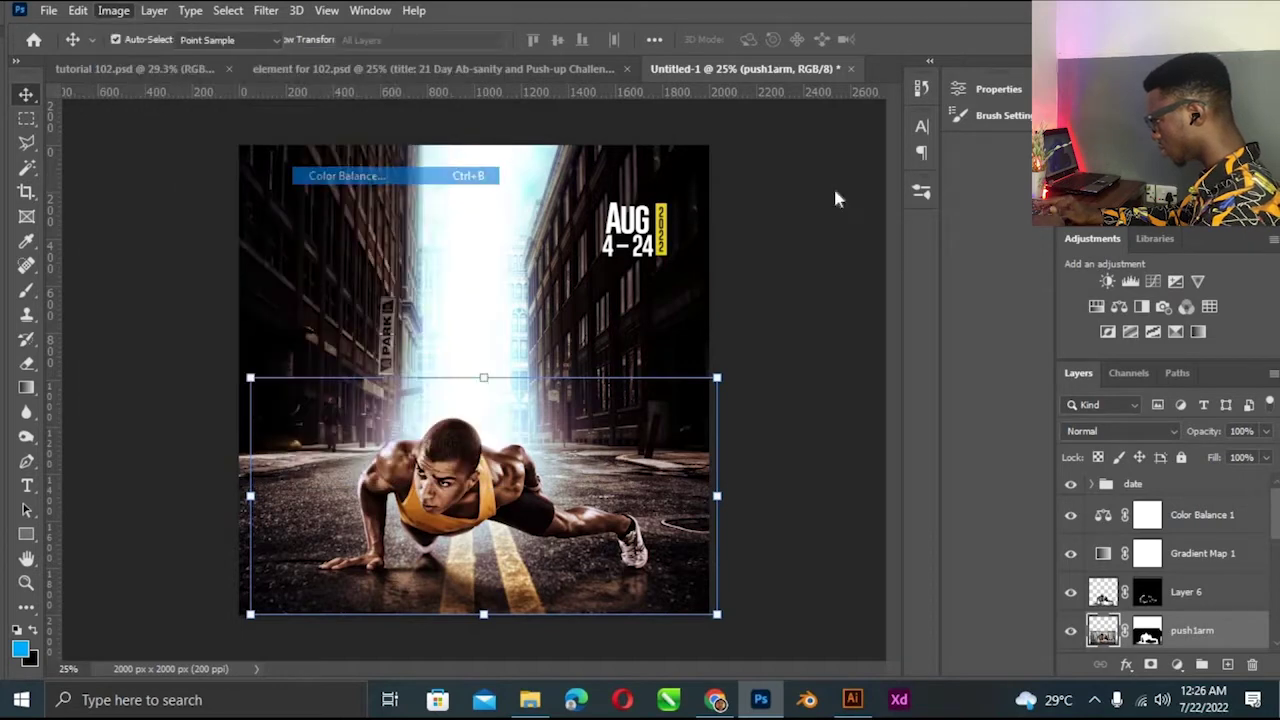
left_click_drag(786, 203, 771, 201)
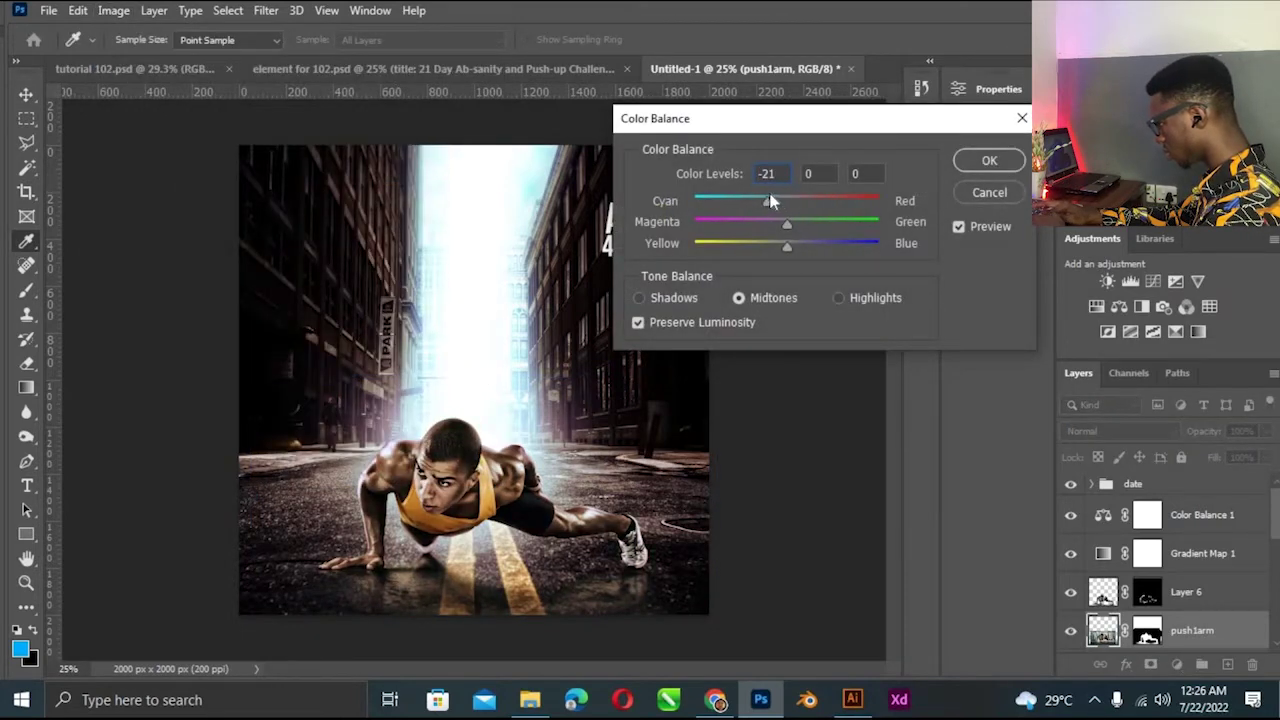
Set the highlights colour balance to cyan −17, 0, blue +14 and apply it.
left_click(838, 298)
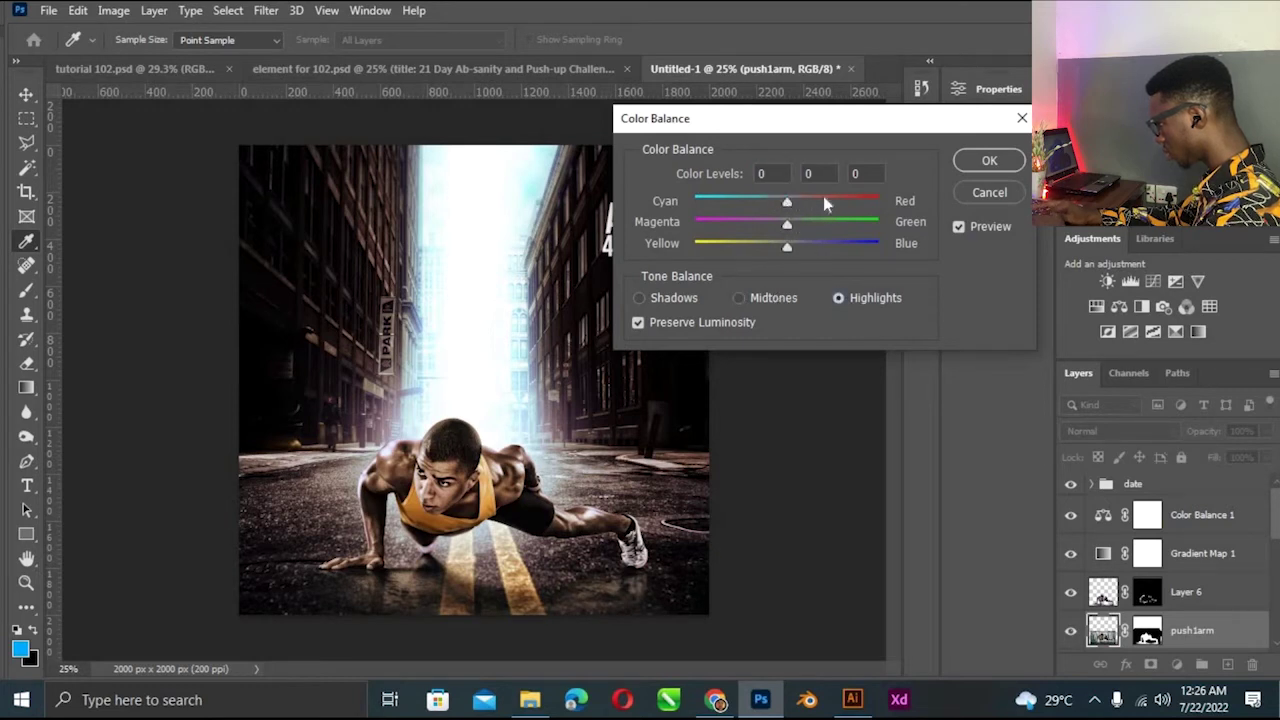
left_click(733, 201)
left_click_drag(762, 200, 773, 203)
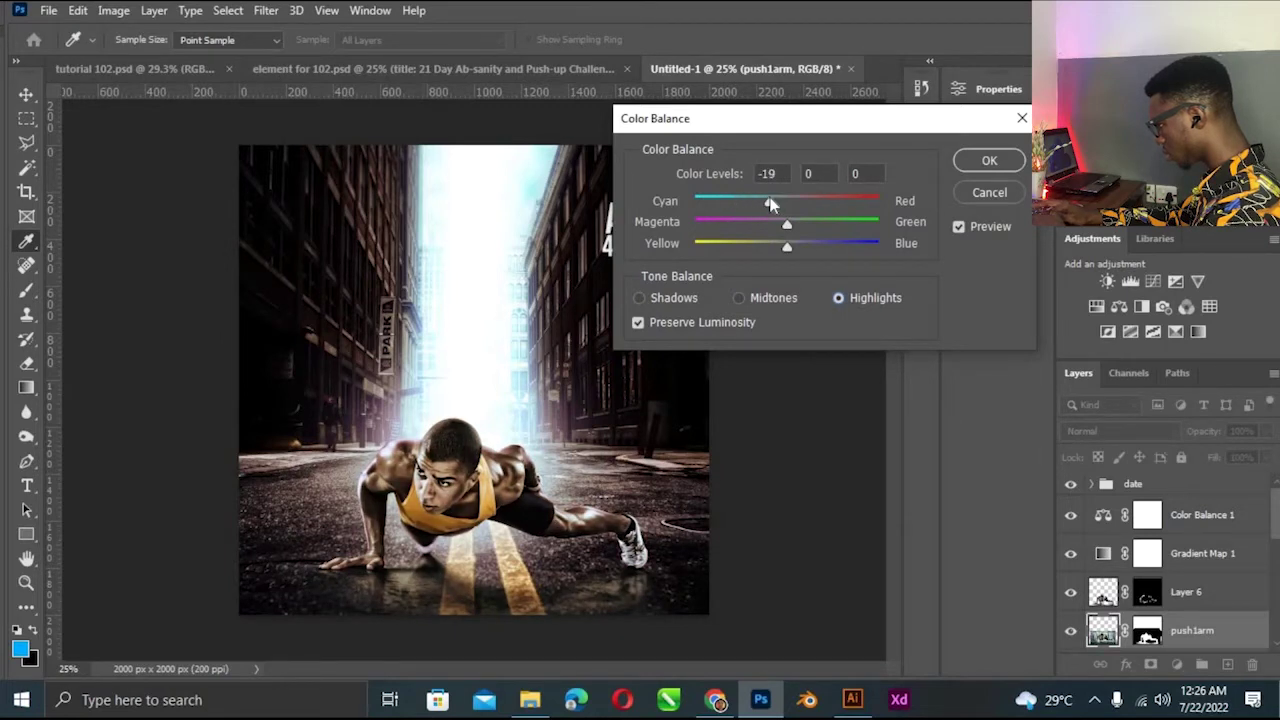
left_click_drag(775, 201, 770, 201)
left_click(792, 245)
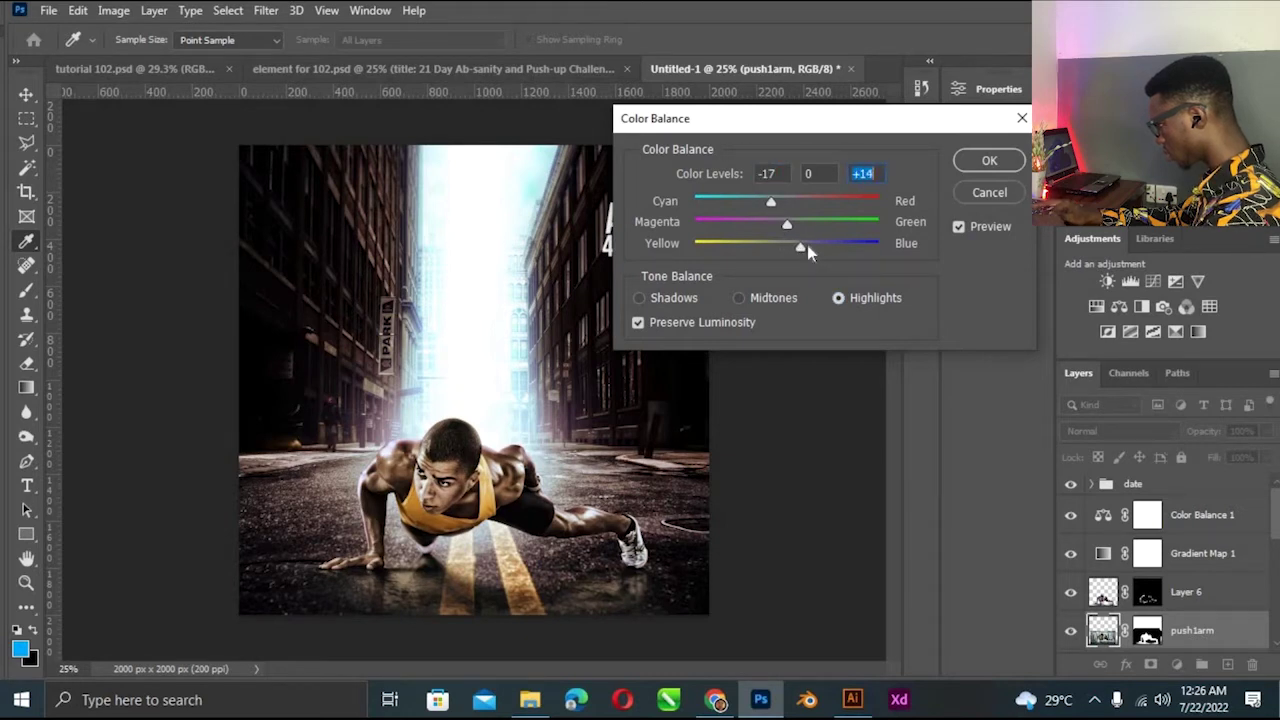
left_click(987, 162)
Fit the poster to the window and check the cooled highlights.
key("v")
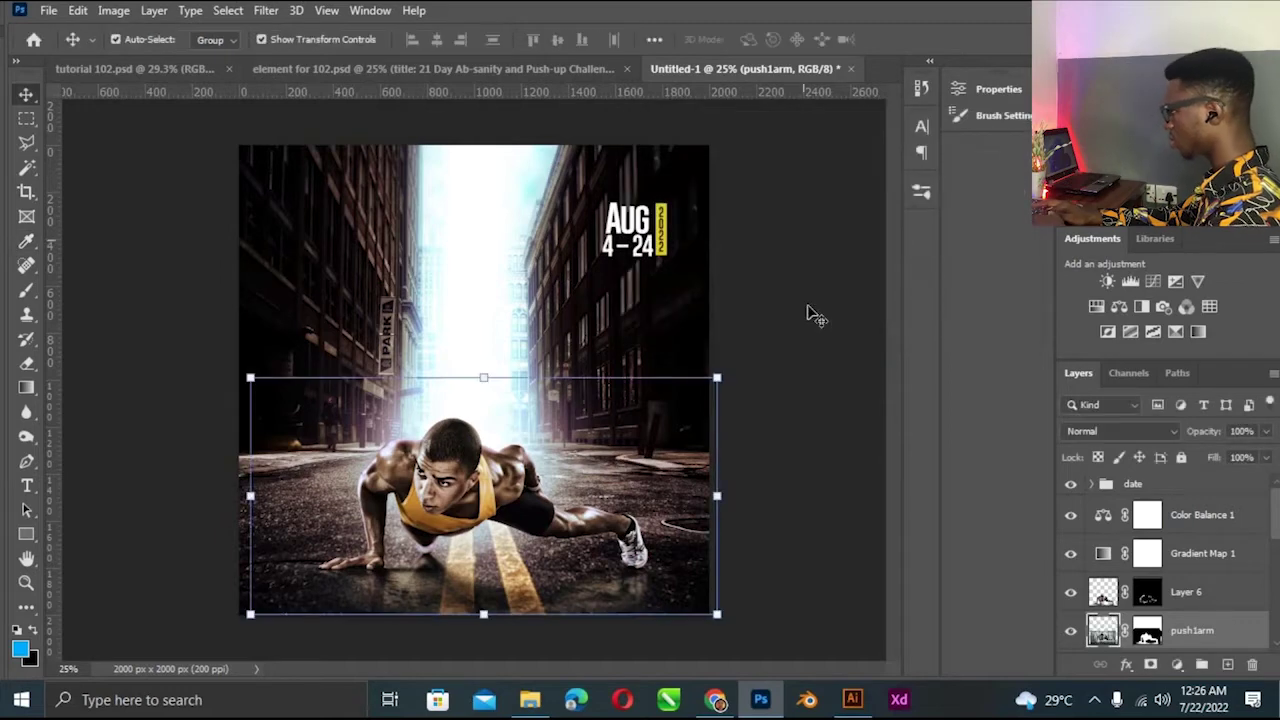
key("ctrl+0")
key("ctrl+minus")
key("ctrl+minus")
key("ctrl+plus")
key("ctrl+0")
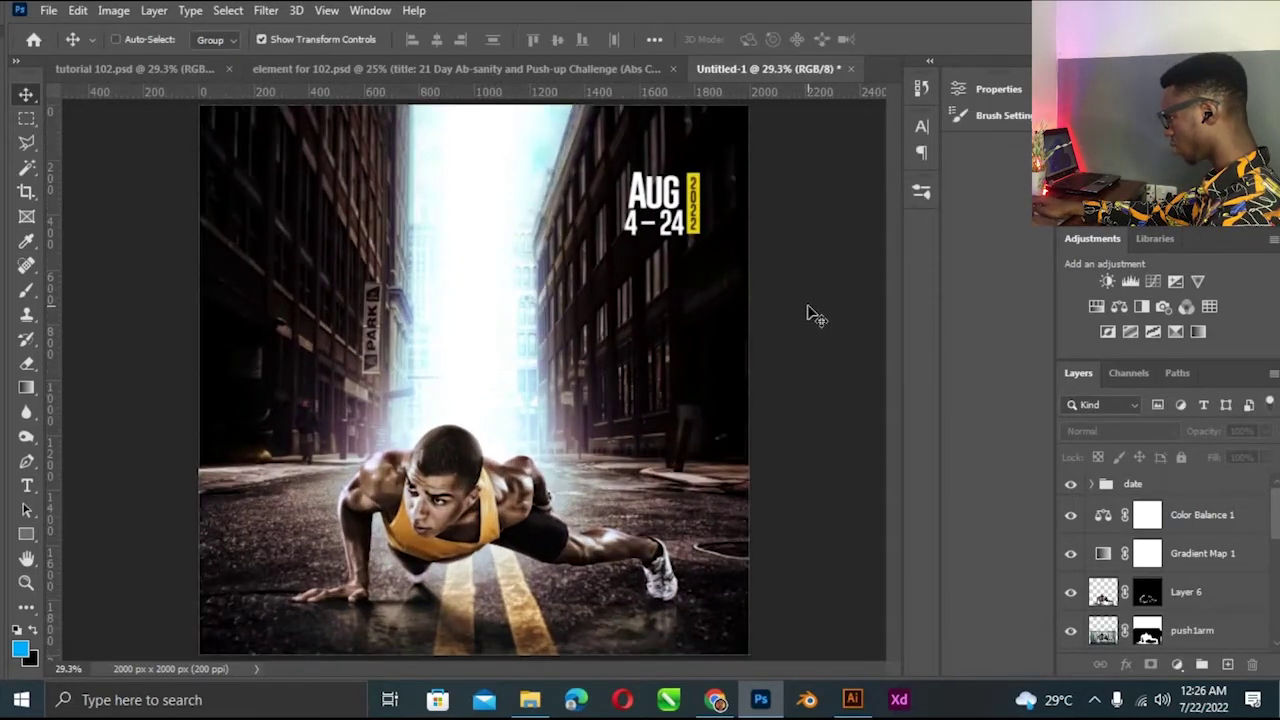
key("ctrl+minus")
key("ctrl+minus")
key("ctrl+plus")
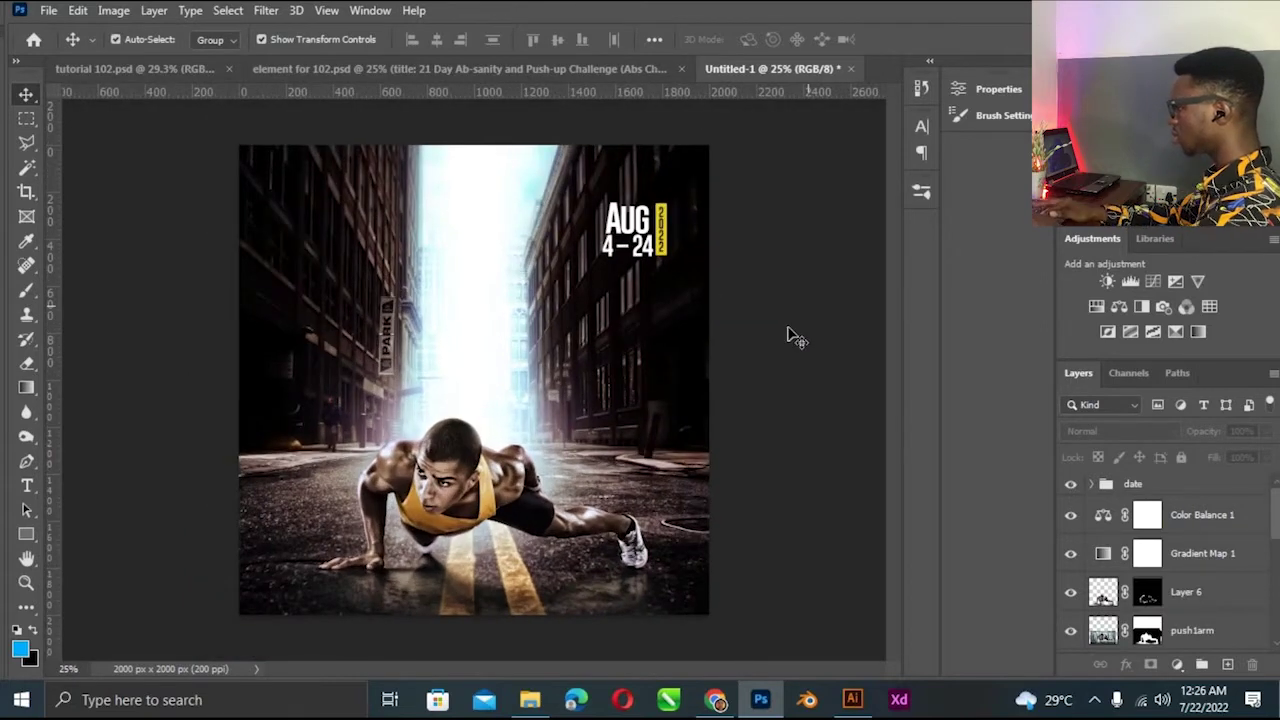
left_click(450, 68)
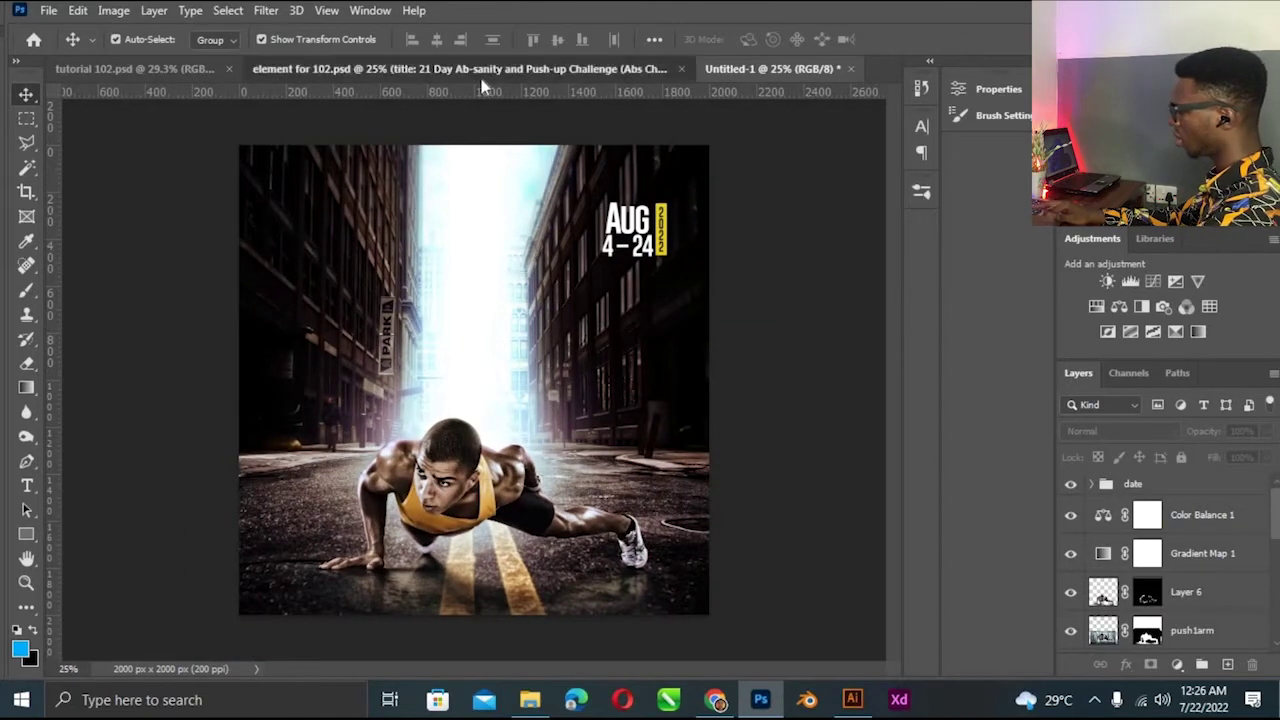
Cut the '(Abs Challenge – Part 2)' second line from the title text in element for 102.psd.
left_click(450, 546)
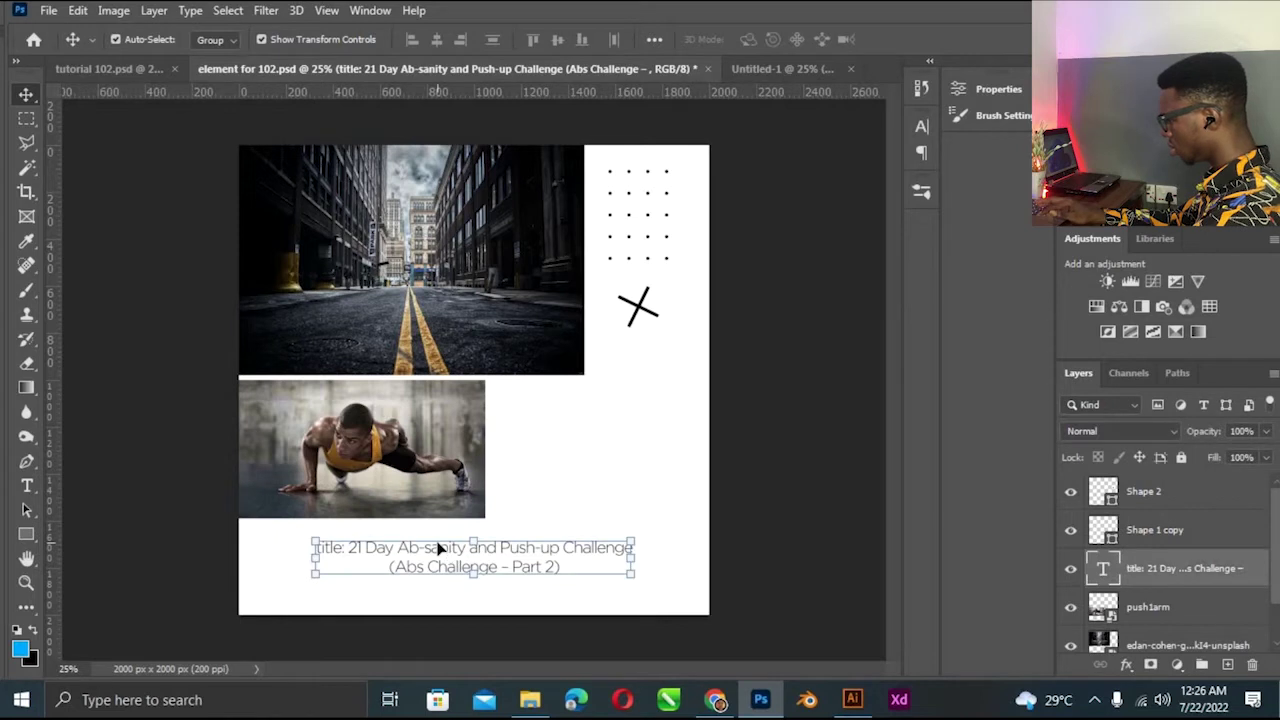
key("t")
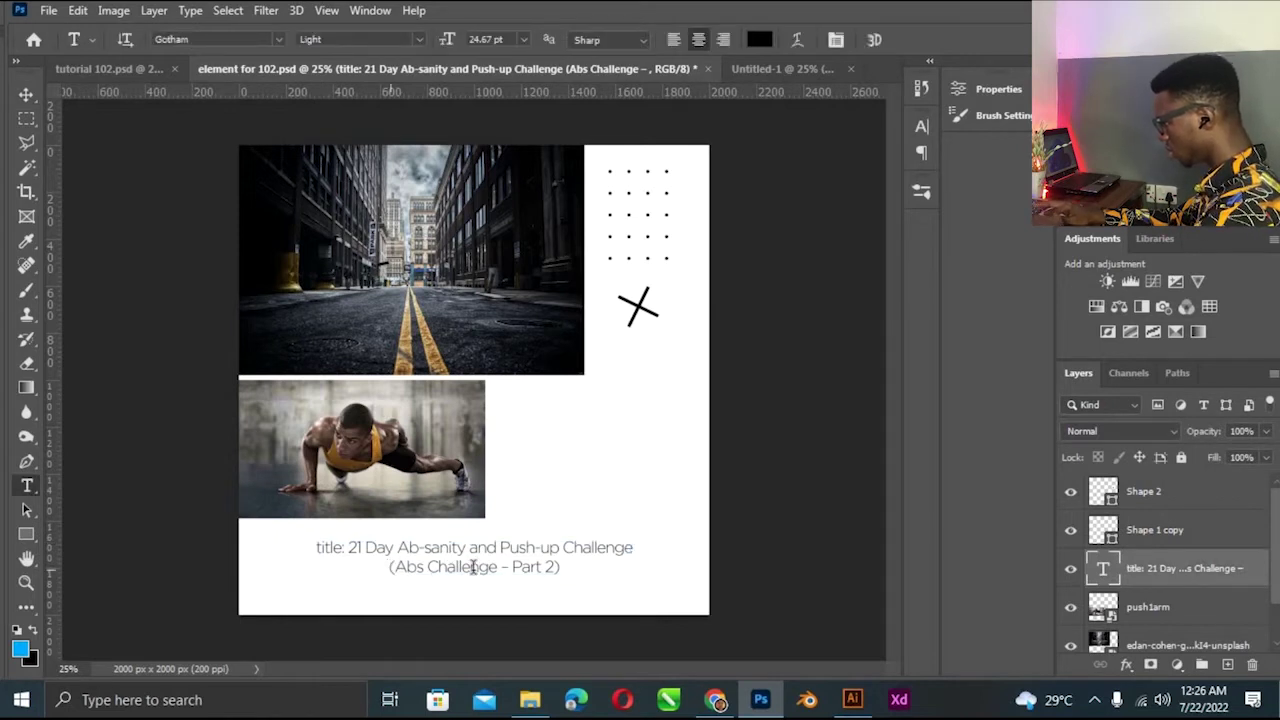
left_click(566, 566)
key("ctrl+shift+Left")
key("ctrl+shift+Left")
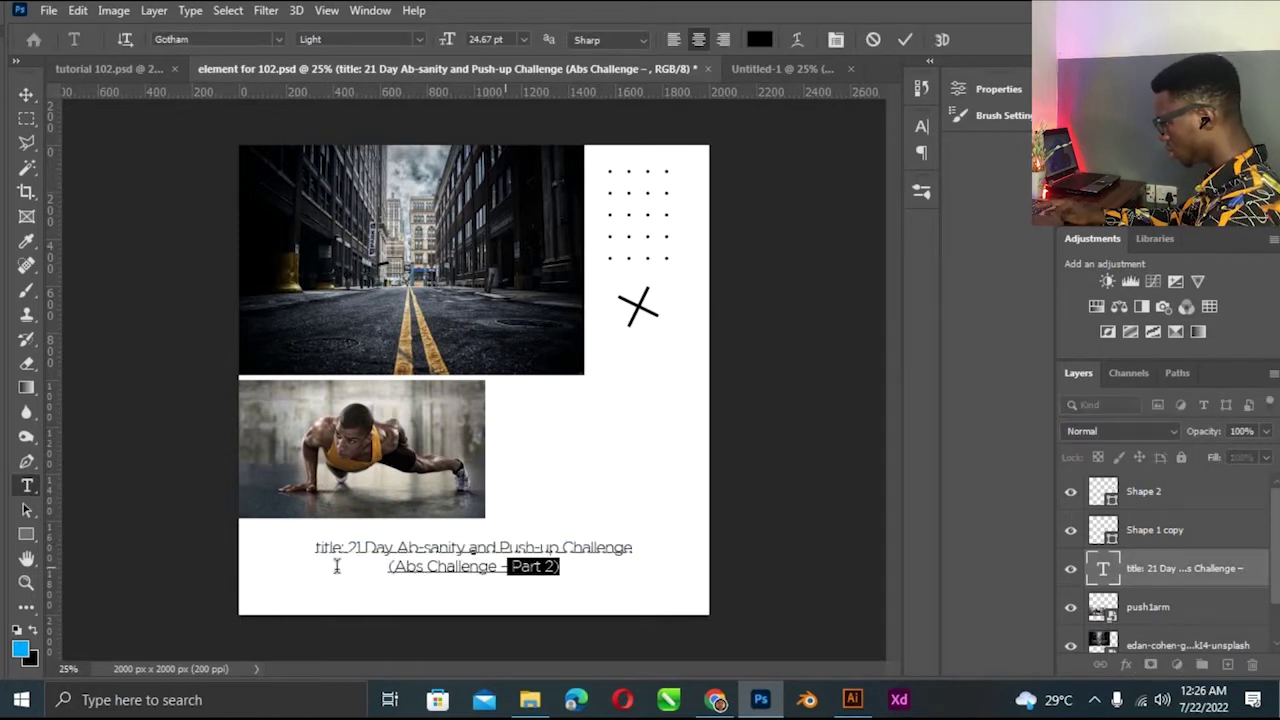
key("ctrl+shift+Left")
key("ctrl+shift+Left")
key("ctrl+shift+Left")
key("BackSpace")
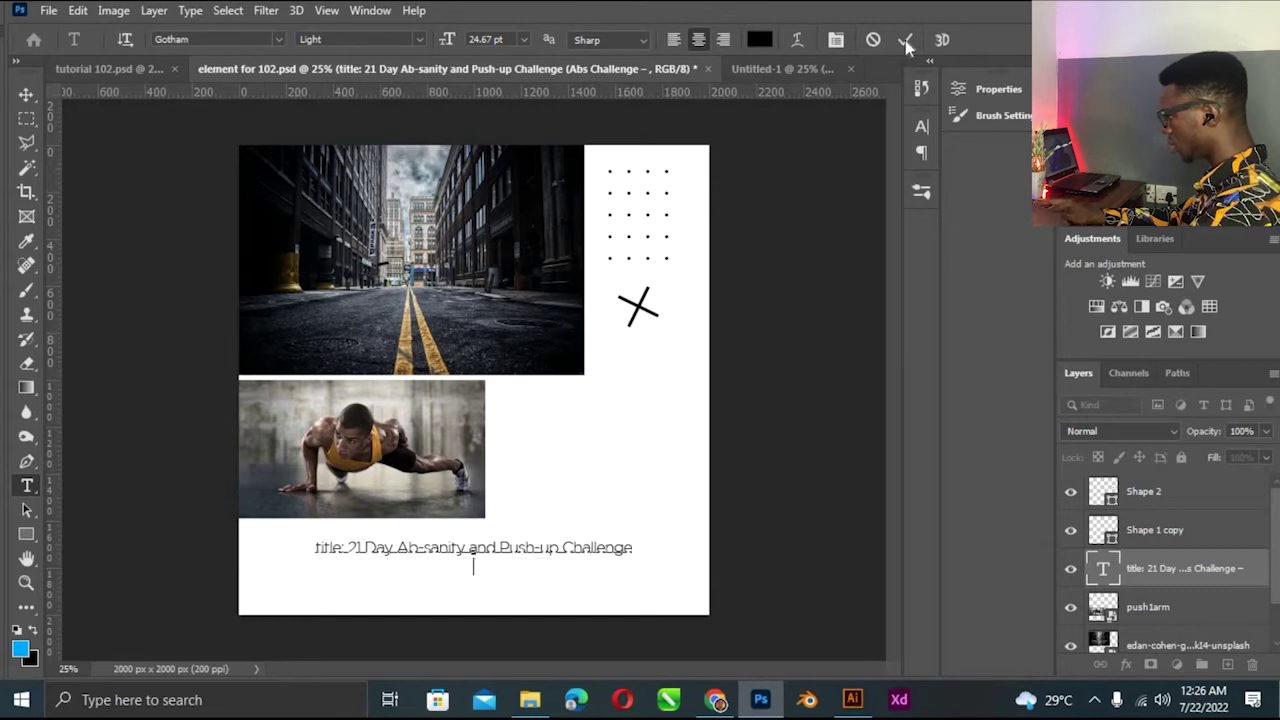
key("ctrl+Return")
Paste the subtitle as a new text layer in Untitled-1, enlarge it and centre it horizontally.
left_click(757, 69)
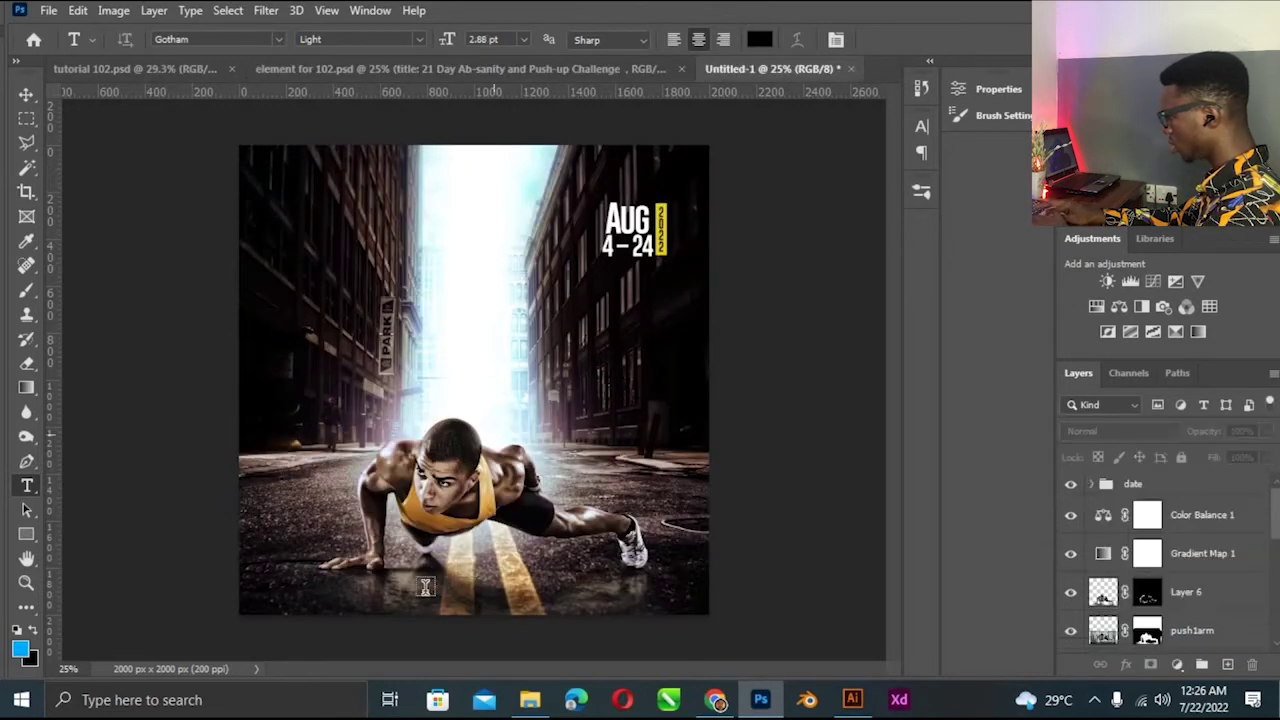
left_click(340, 605)
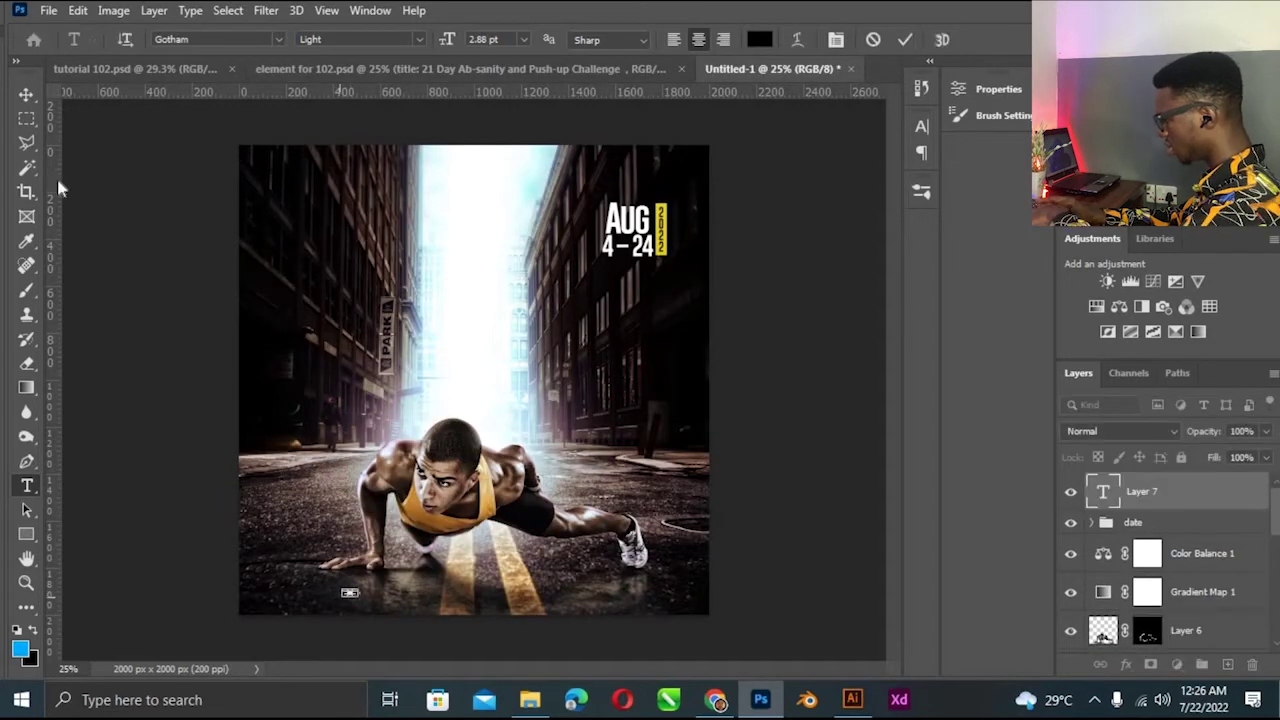
type("(Abs Challenge – Part 2)")
key("ctrl+Return")
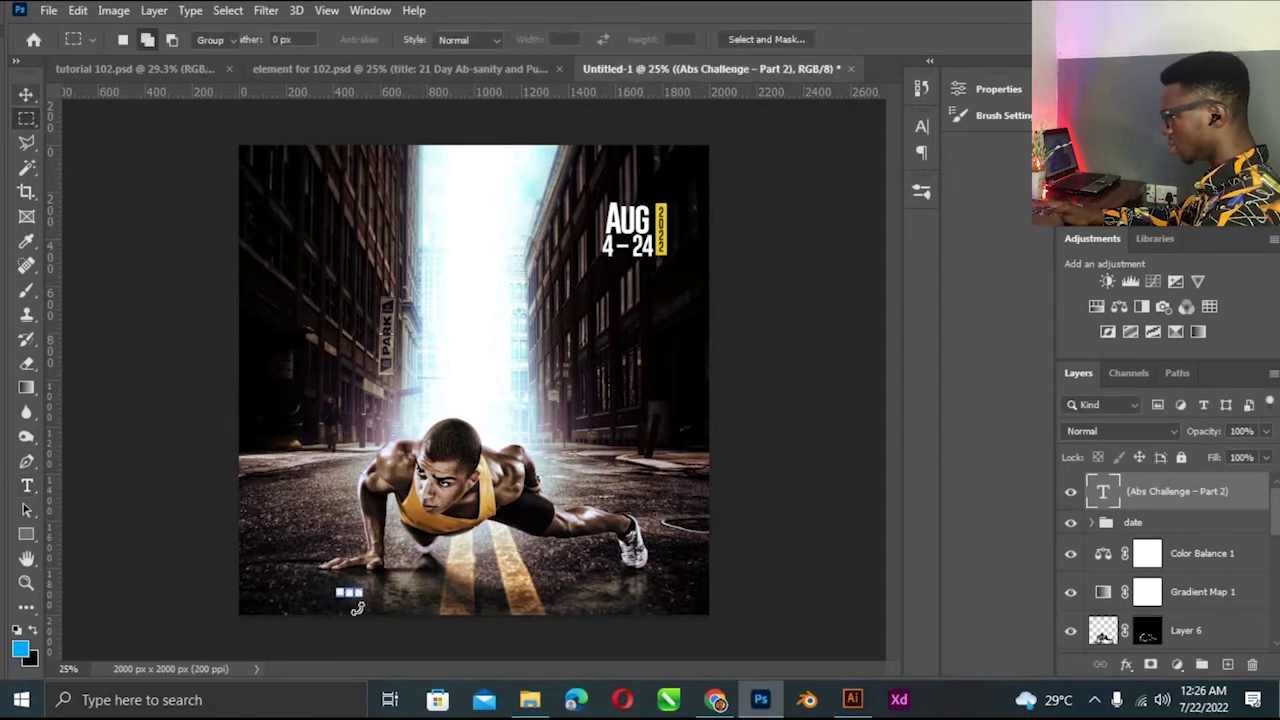
key("v")
left_click_drag(362, 596, 528, 590)
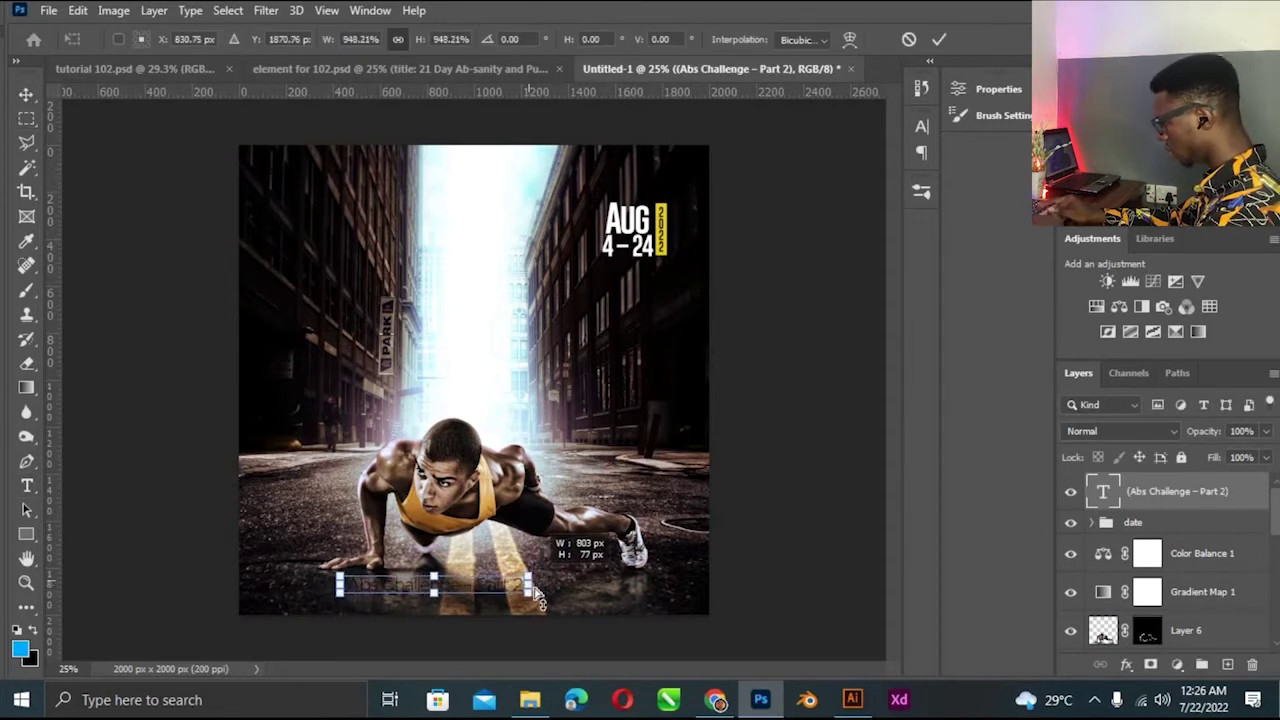
key("ctrl+a")
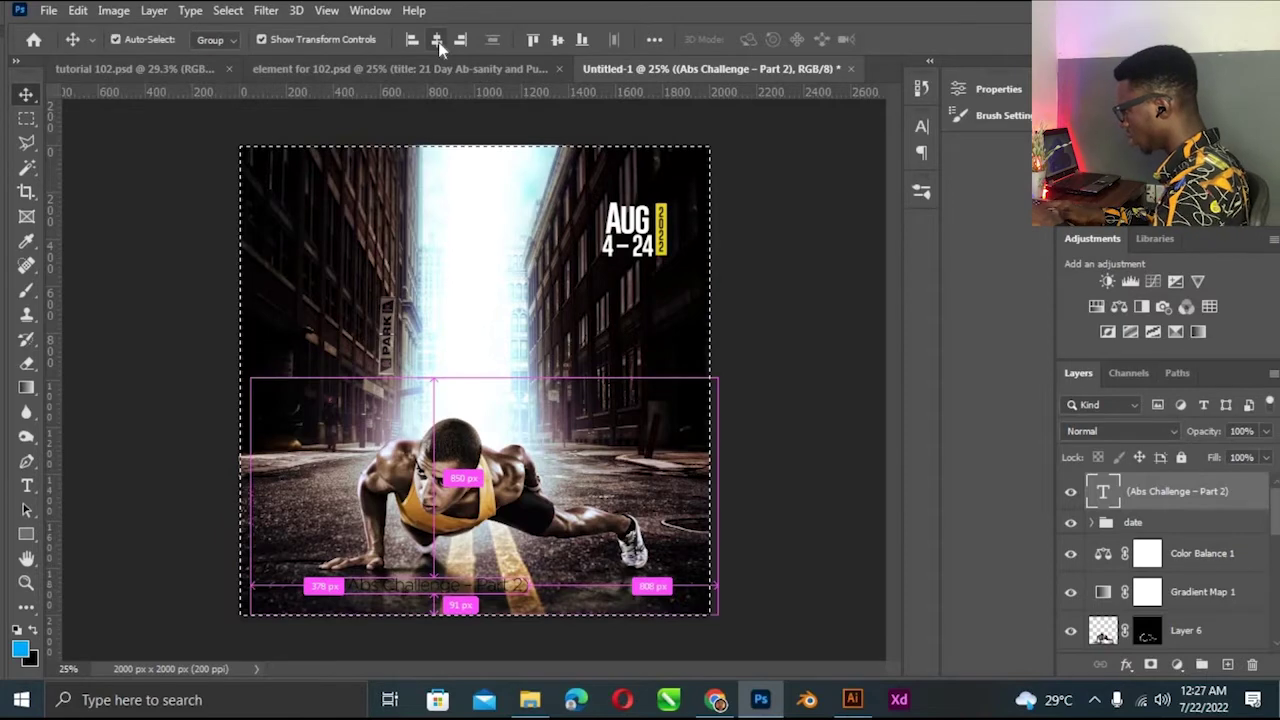
left_click(436, 39)
key("ctrl+d")
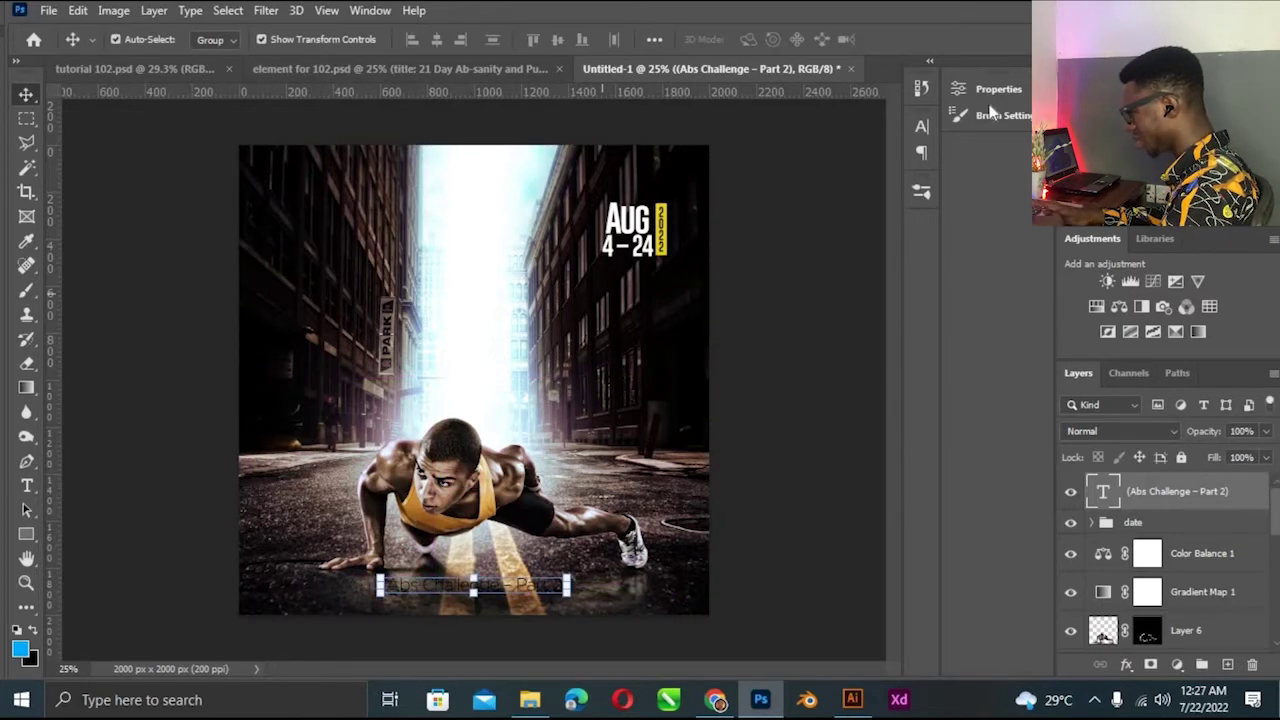
Set the subtitle font to Gobold Regular with tracking 860.
left_click(921, 126)
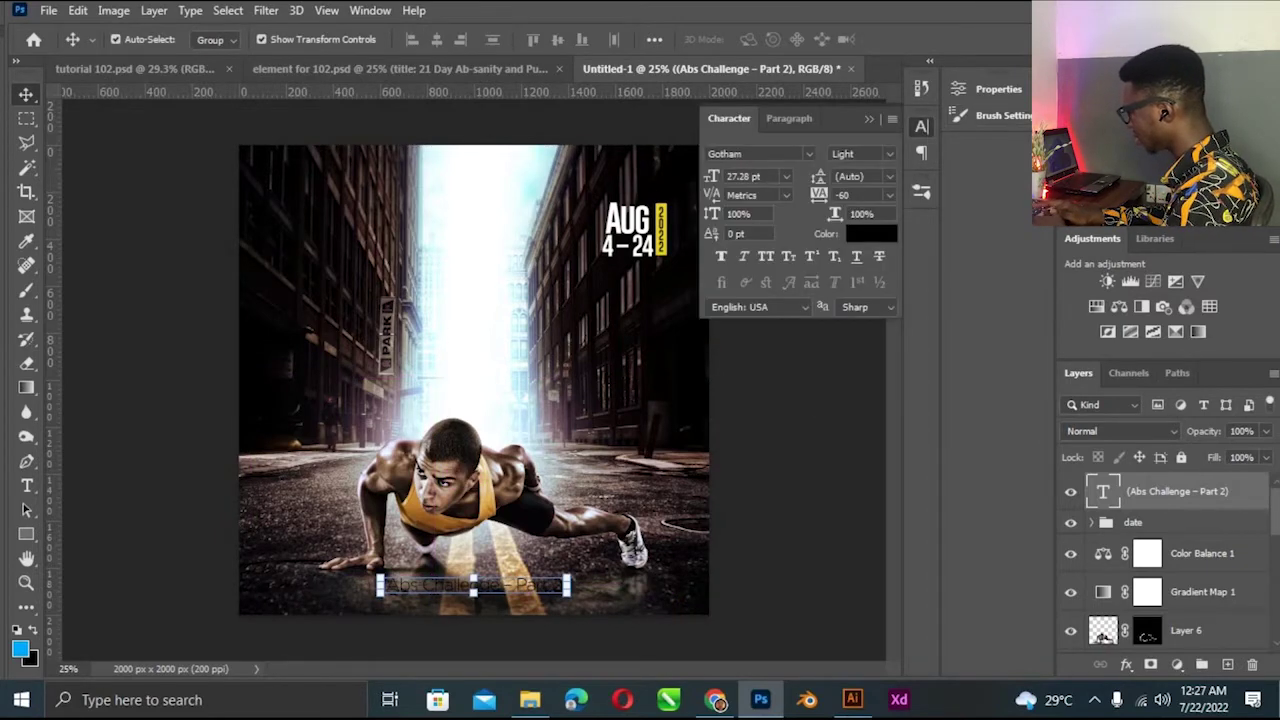
left_click(808, 153)
scroll(900, 420, "down", 10)
key("Escape")
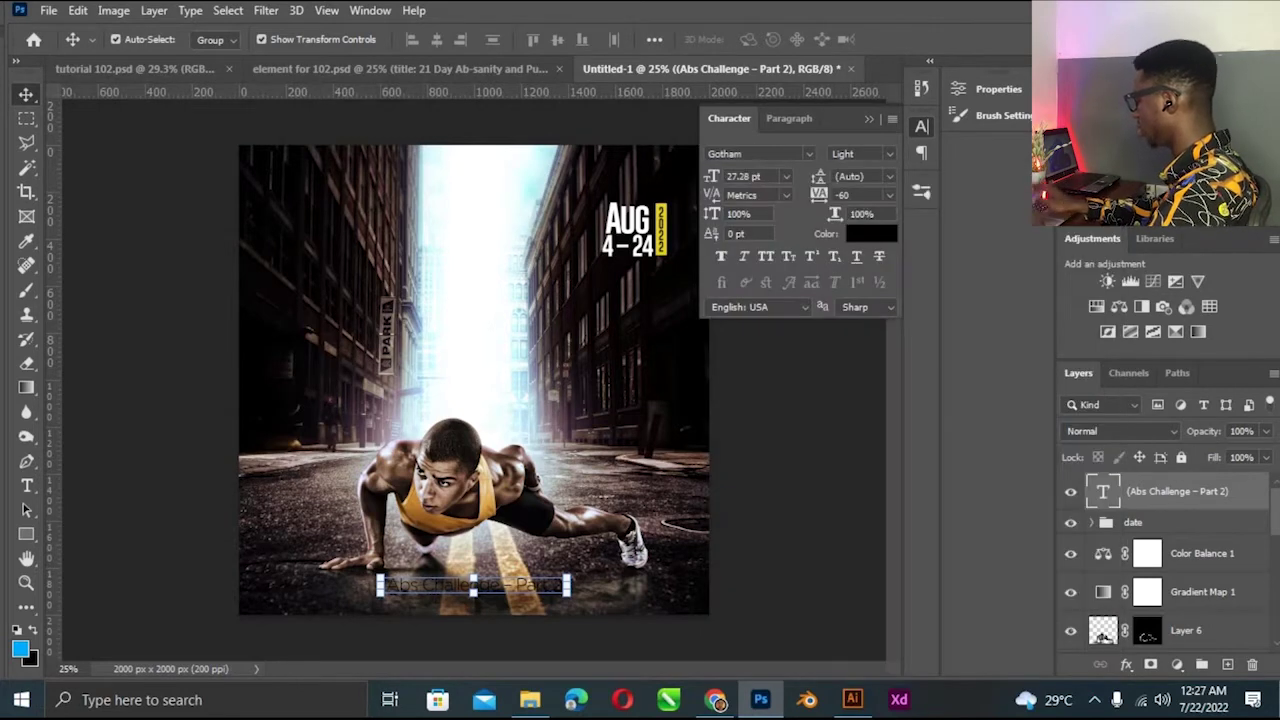
key("Up")
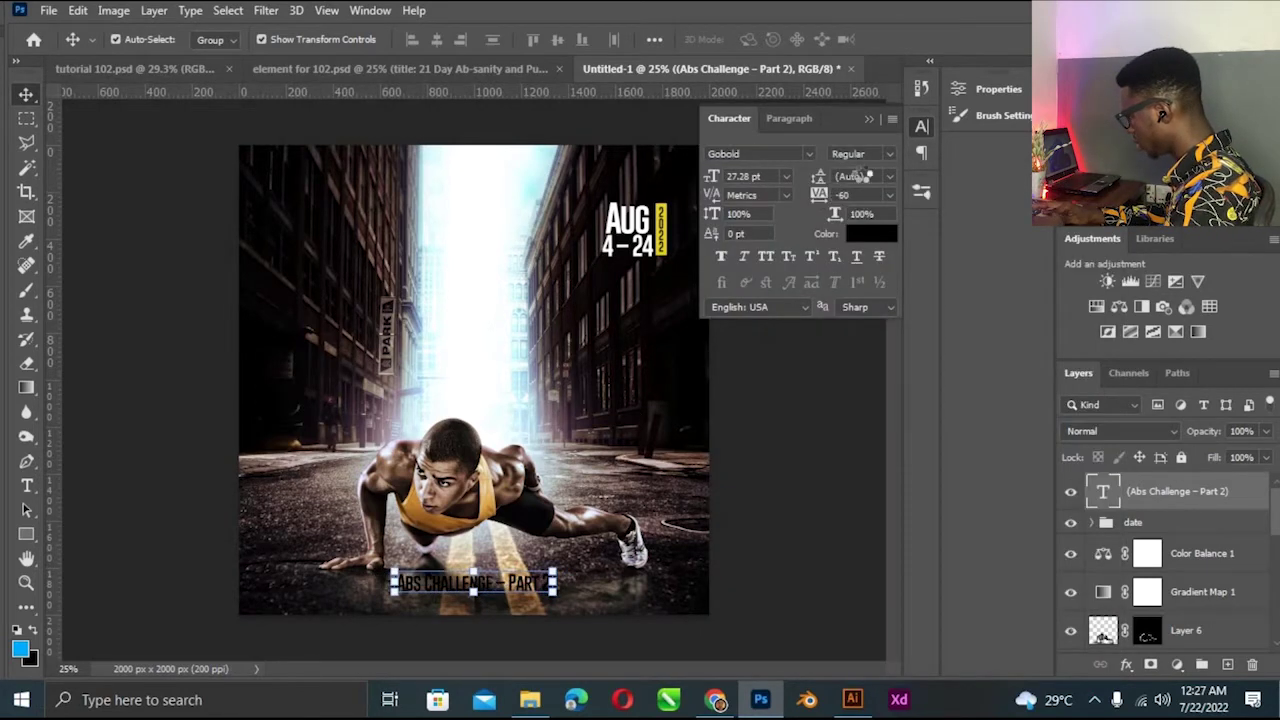
type("860")
key("Return")
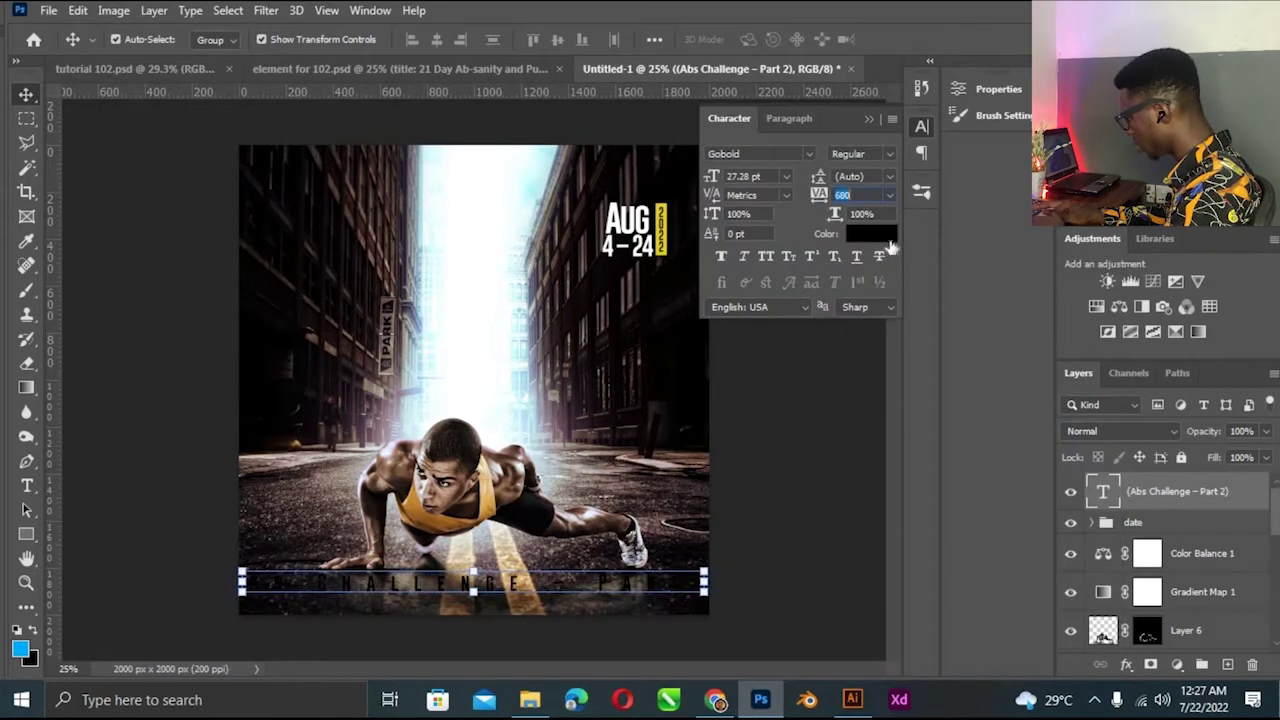
Colour the subtitle white (#ffffff) and shrink it to fit the poster width.
left_click(871, 233)
left_click(622, 267)
type("ffffff")
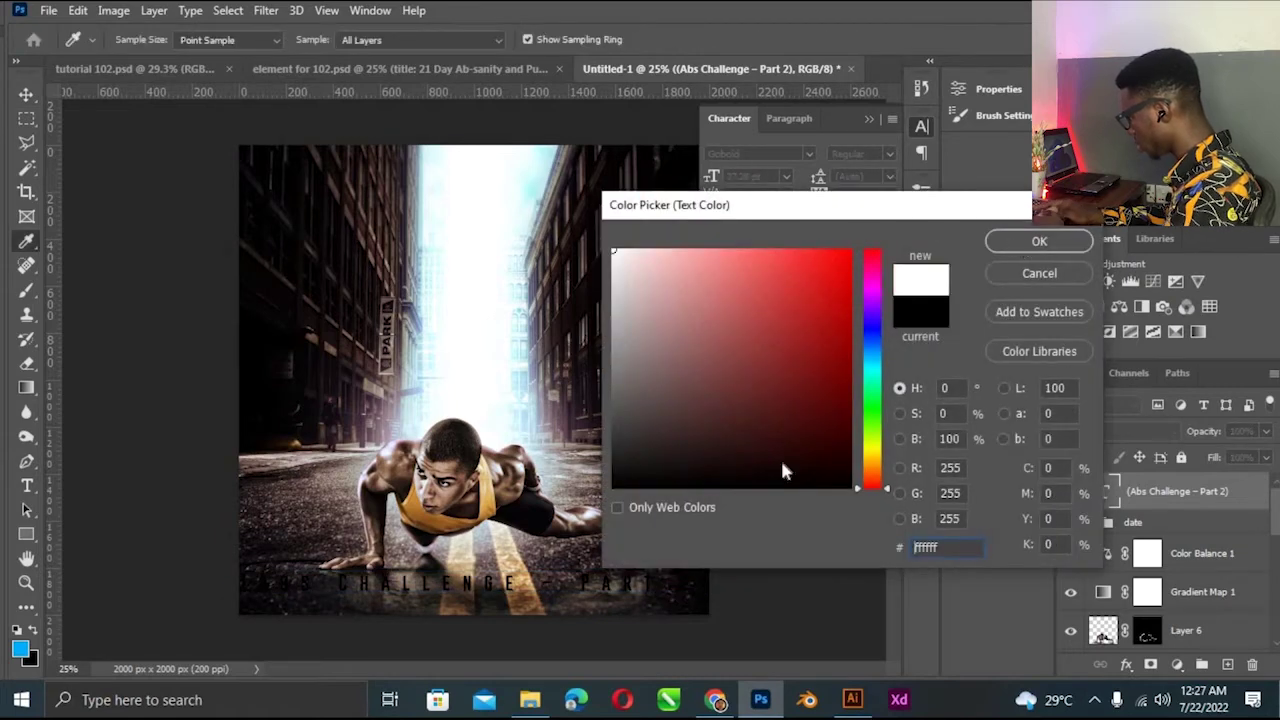
left_click_drag(705, 581, 612, 580)
key("Return")
Move the subtitle lower near the poster bottom and recentre it horizontally.
key("ctrl+plus")
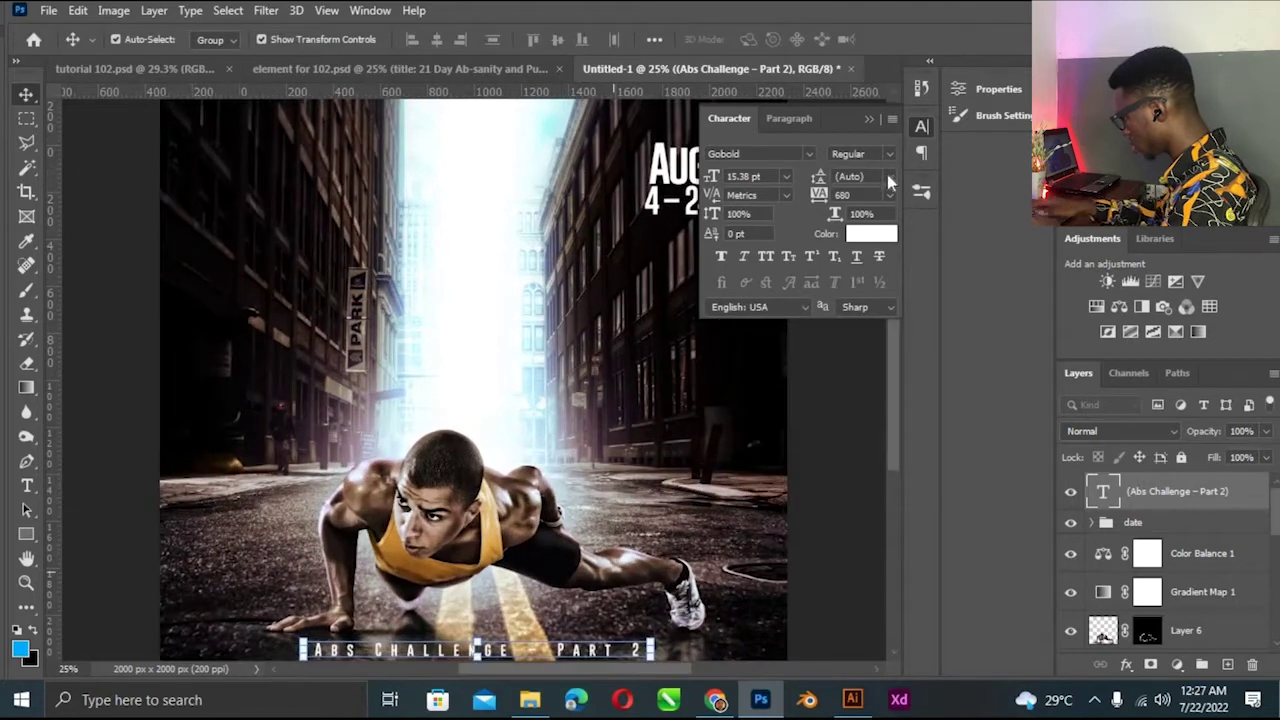
left_click(893, 320)
scroll(490, 518, "down", 3)
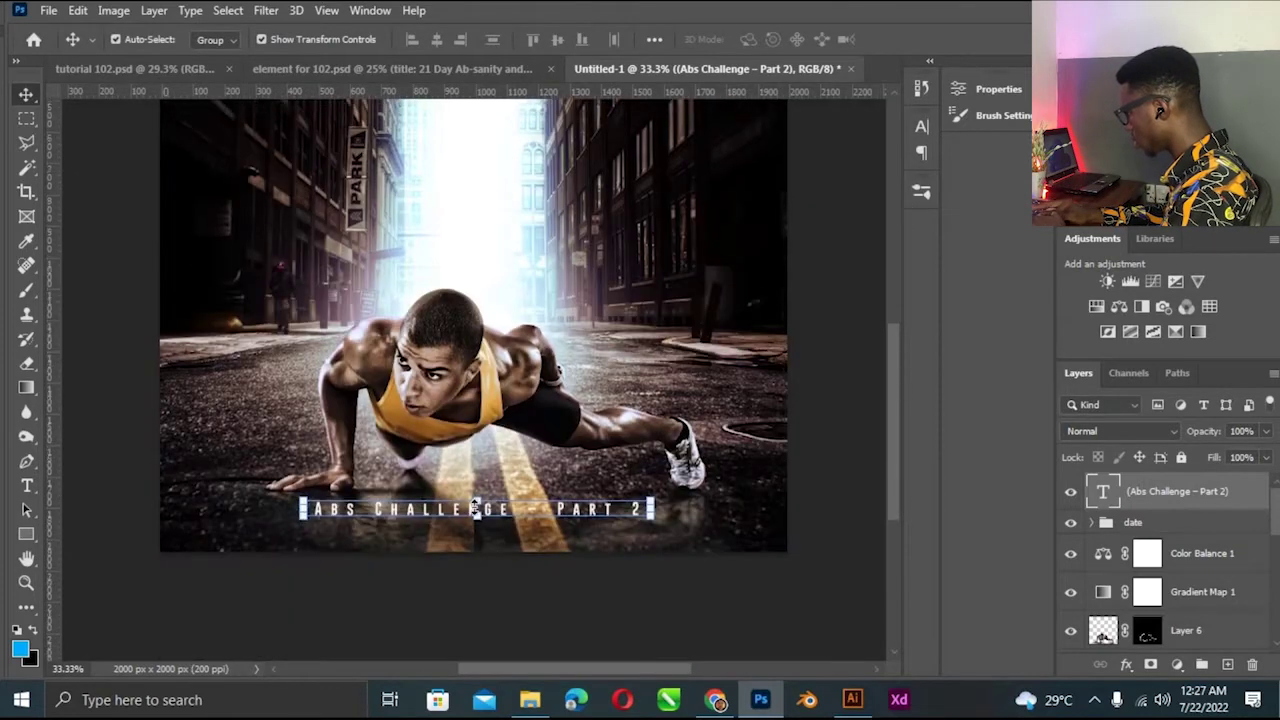
left_click_drag(490, 518, 488, 540)
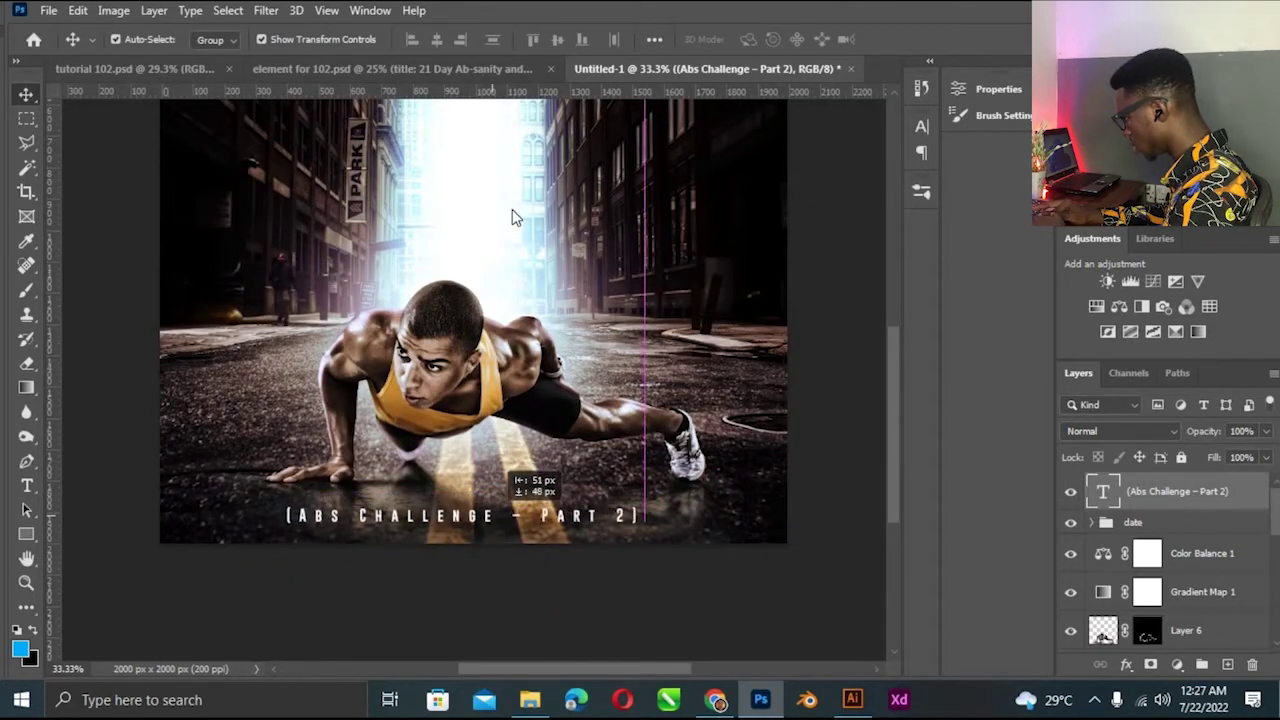
left_click(437, 40)
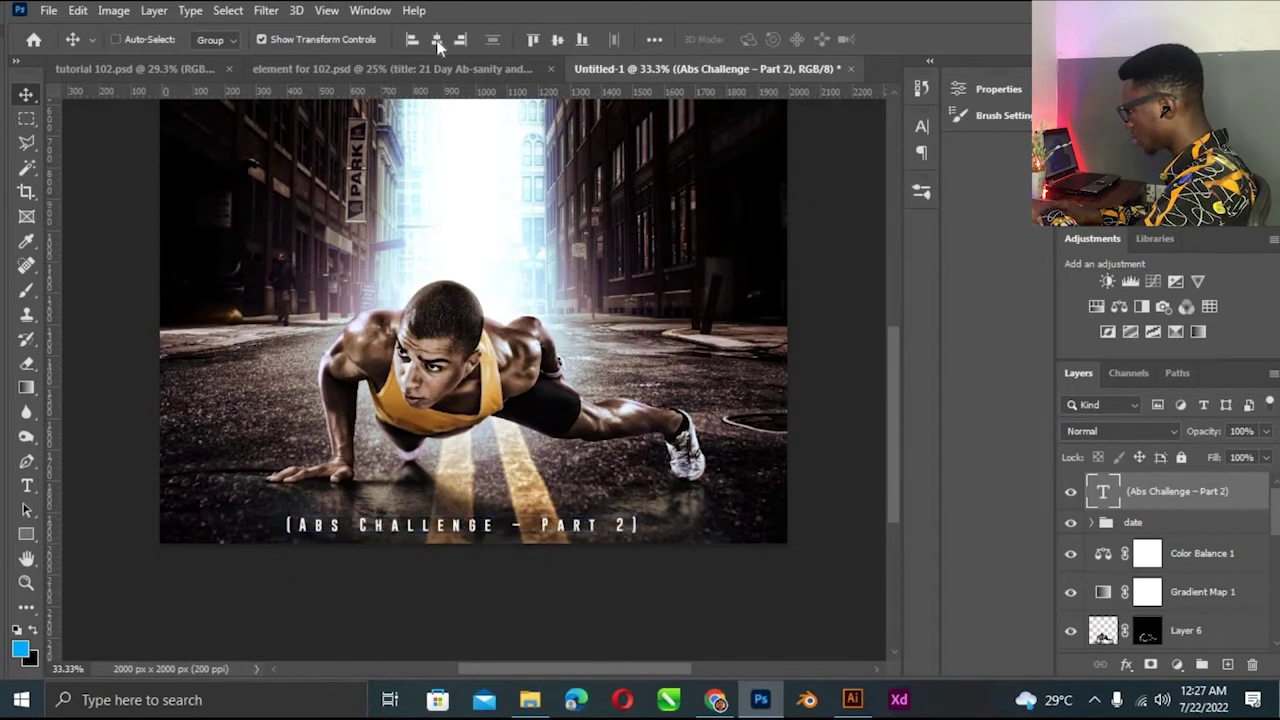
left_click(603, 608)
left_click(610, 528)
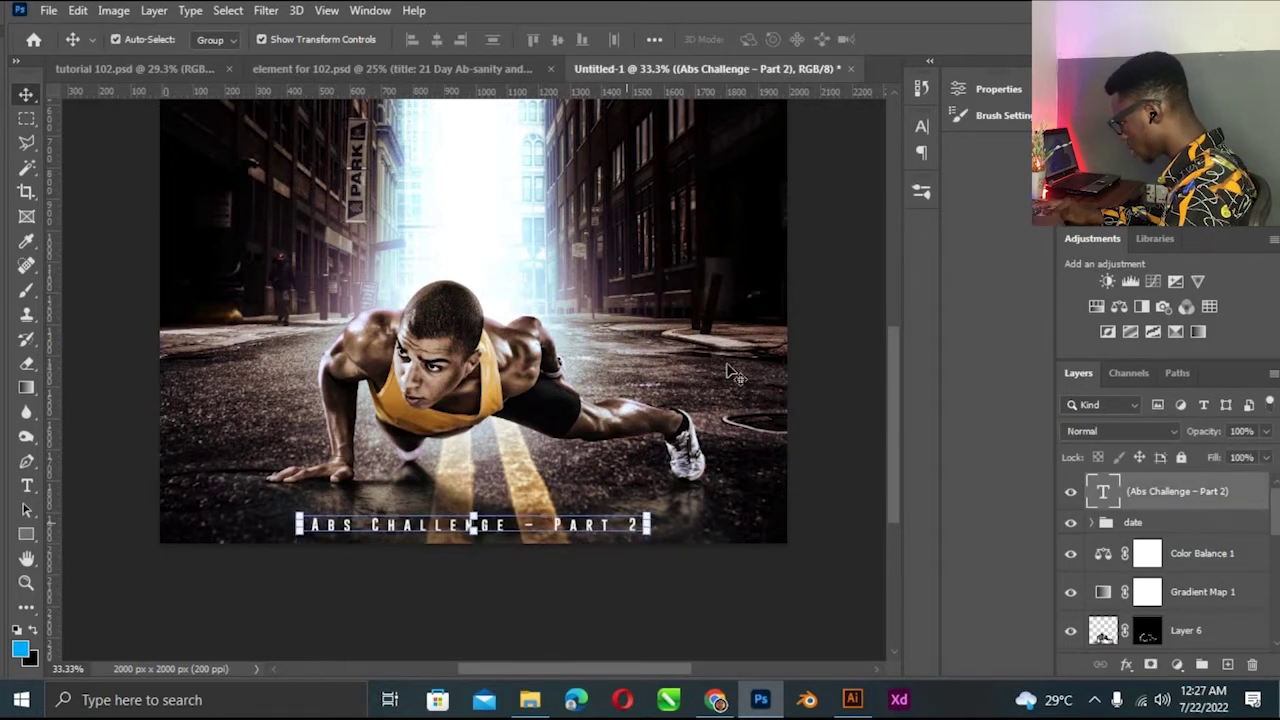
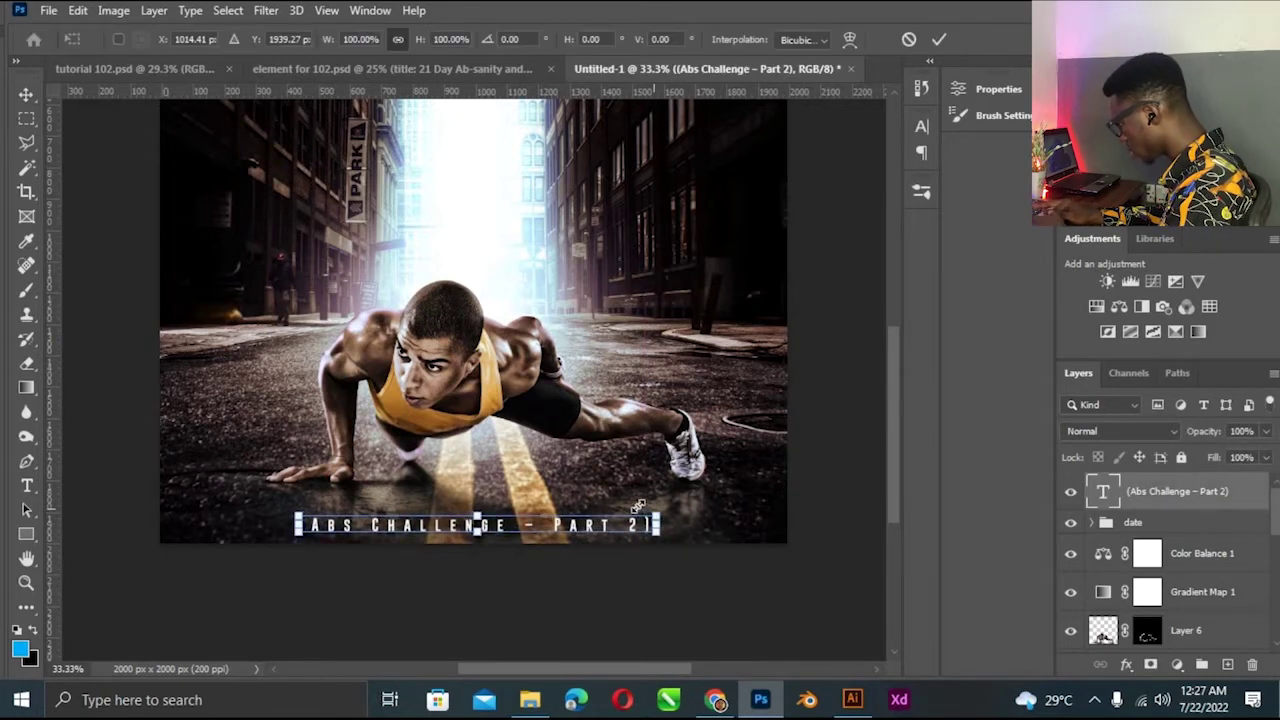
Shrink the title slightly and draw a rounded rectangle around it.
left_click_drag(652, 512, 637, 505)
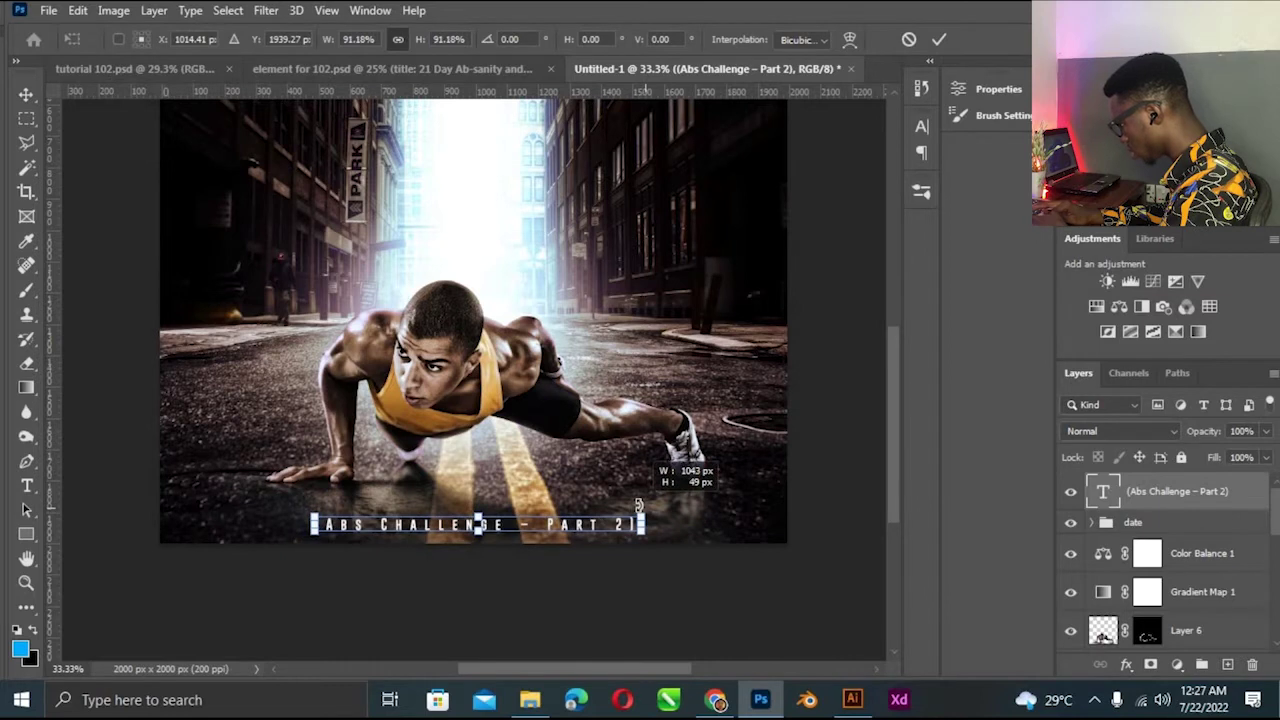
left_click(27, 535)
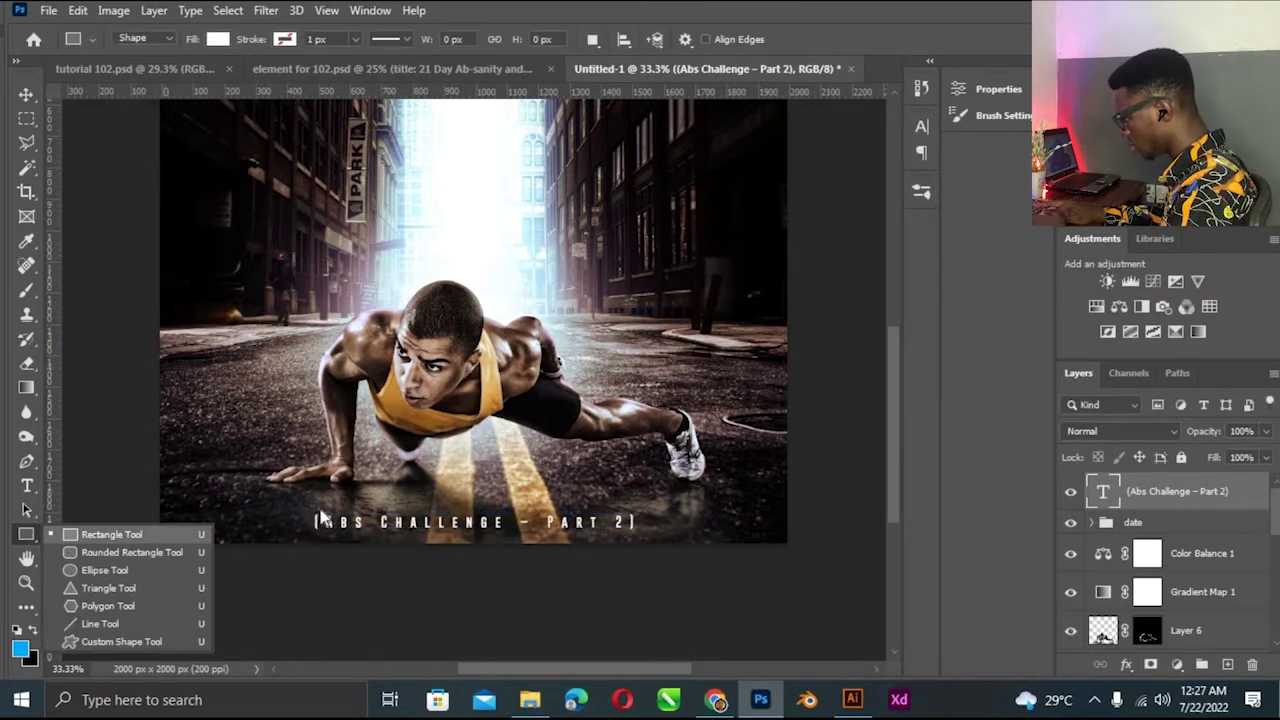
left_click(86, 540)
key("shift+u")
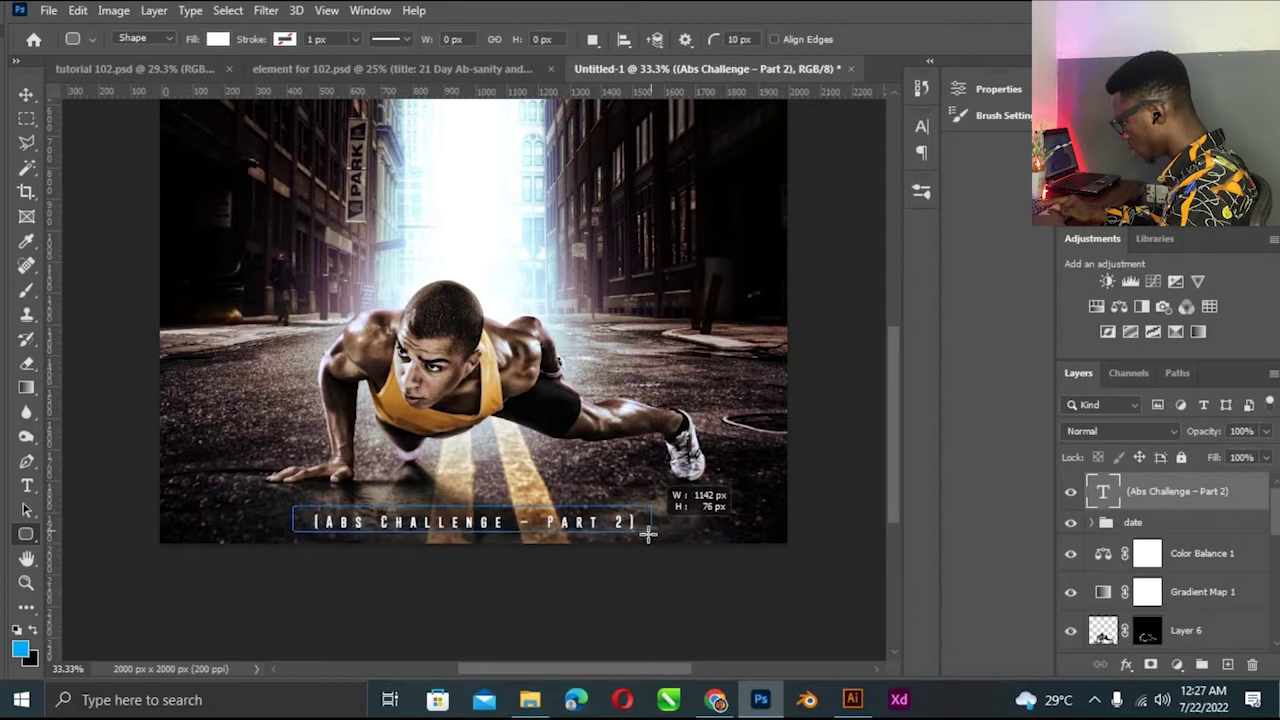
left_click_drag(650, 527, 655, 536)
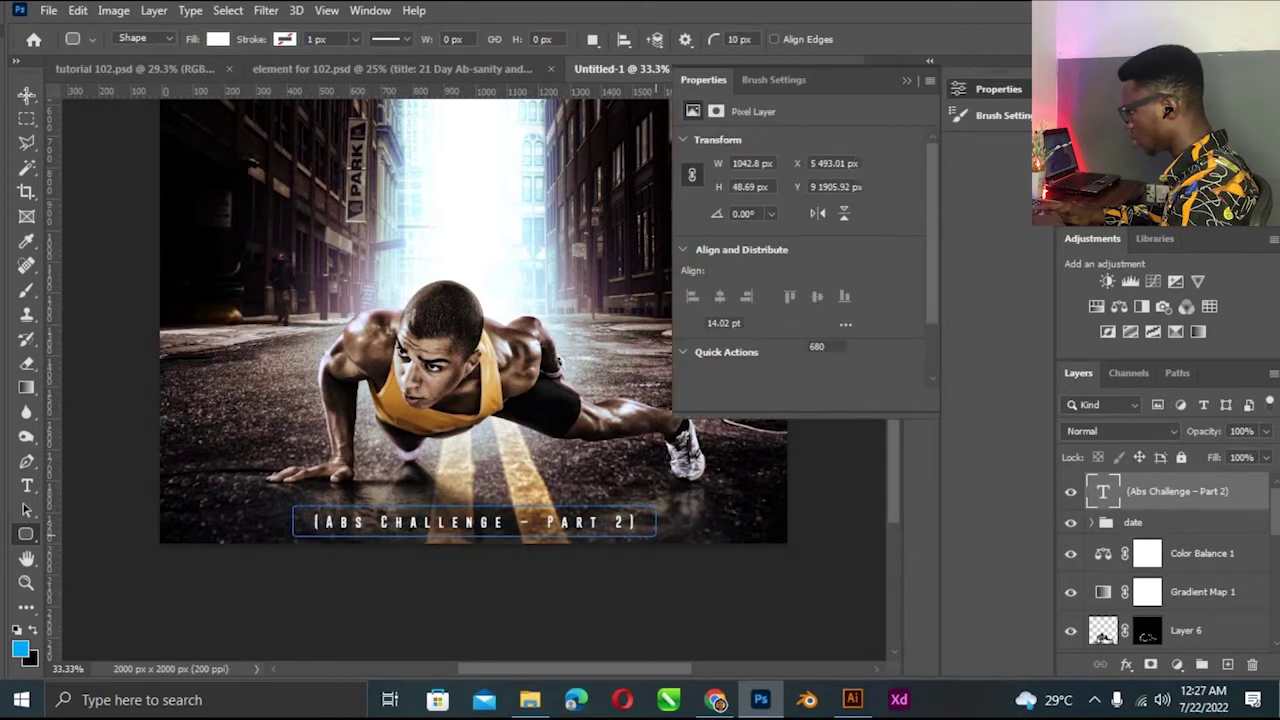
key("v")
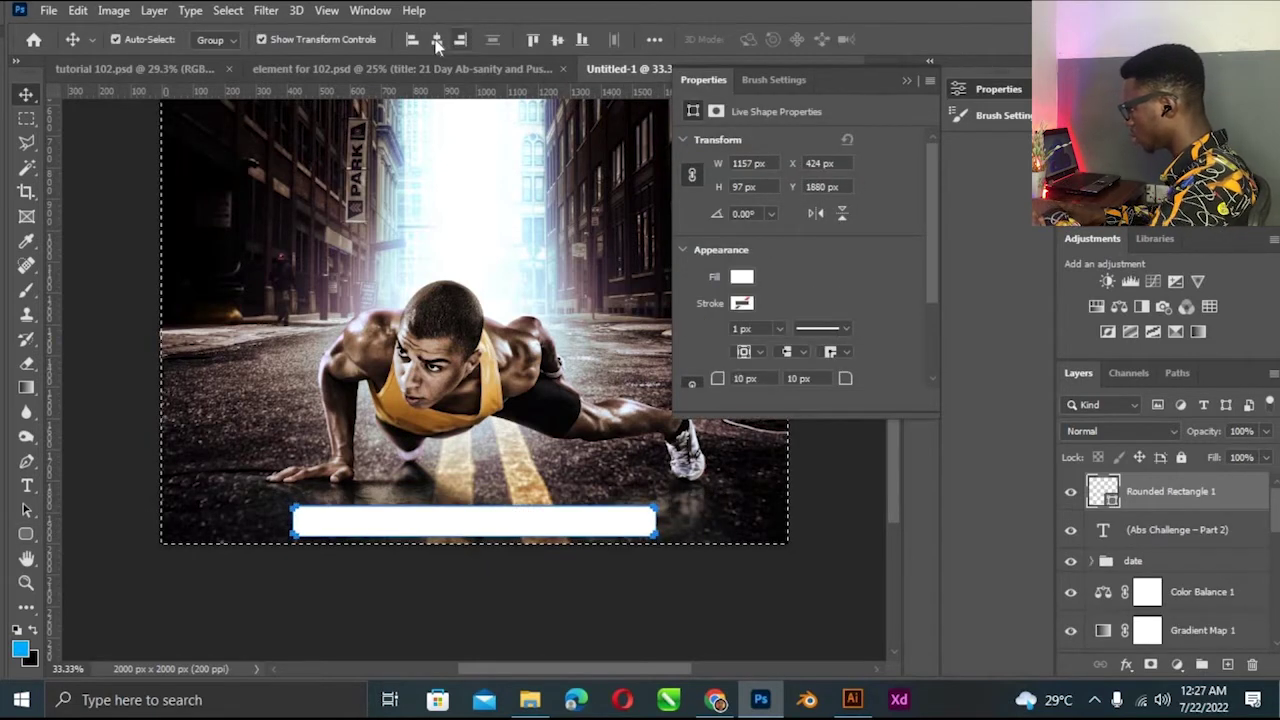
key("ctrl+d")
Give the rounded rectangle no fill and a 3.45 px white stroke.
left_click(741, 280)
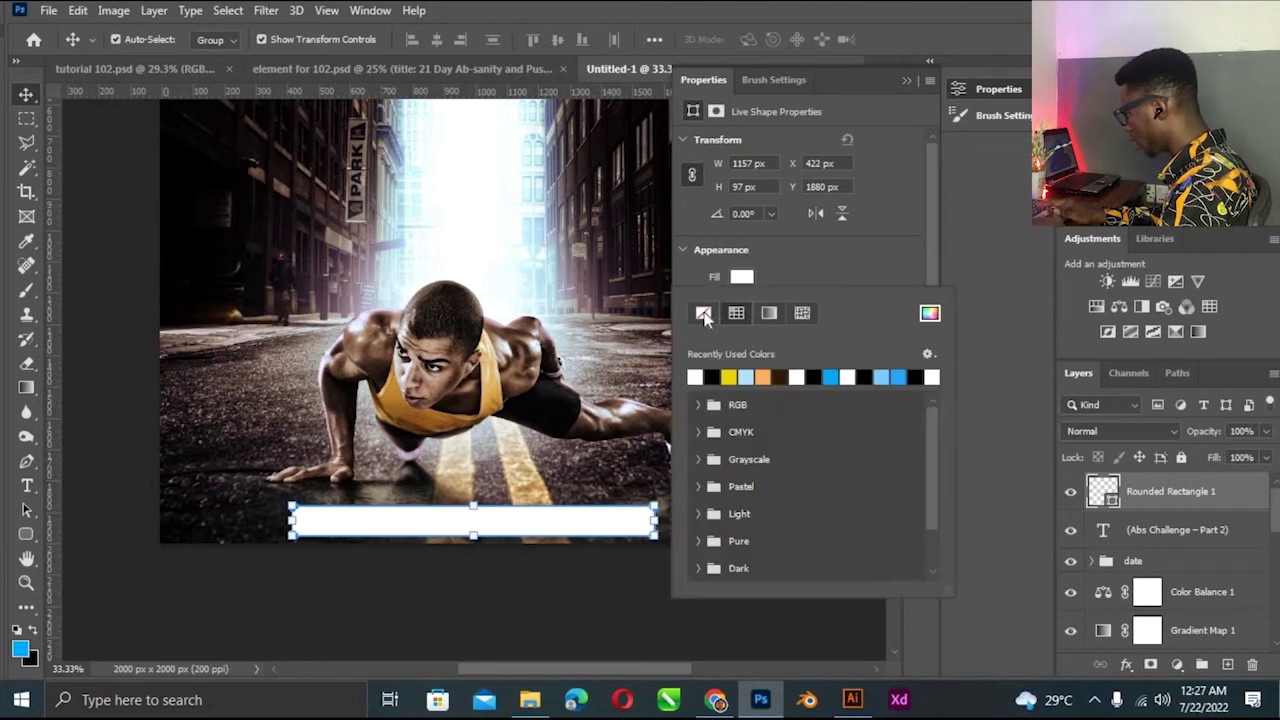
left_click(703, 313)
left_click(741, 303)
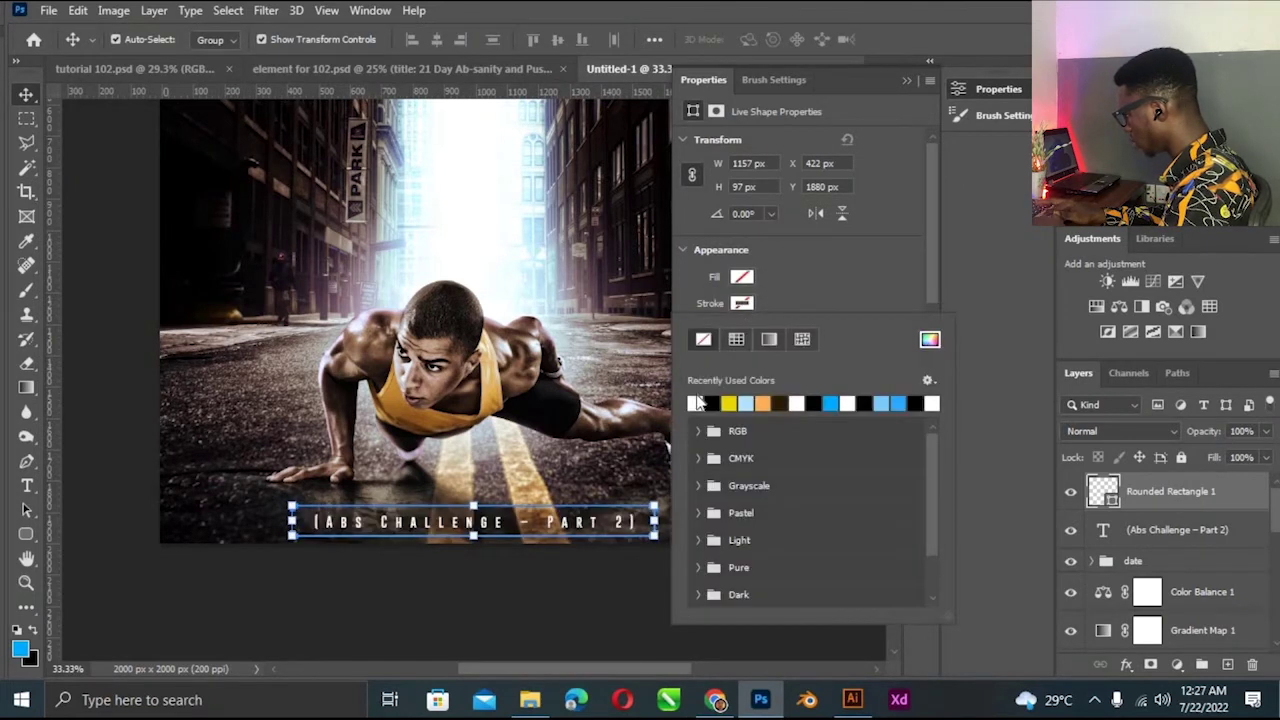
left_click(783, 345)
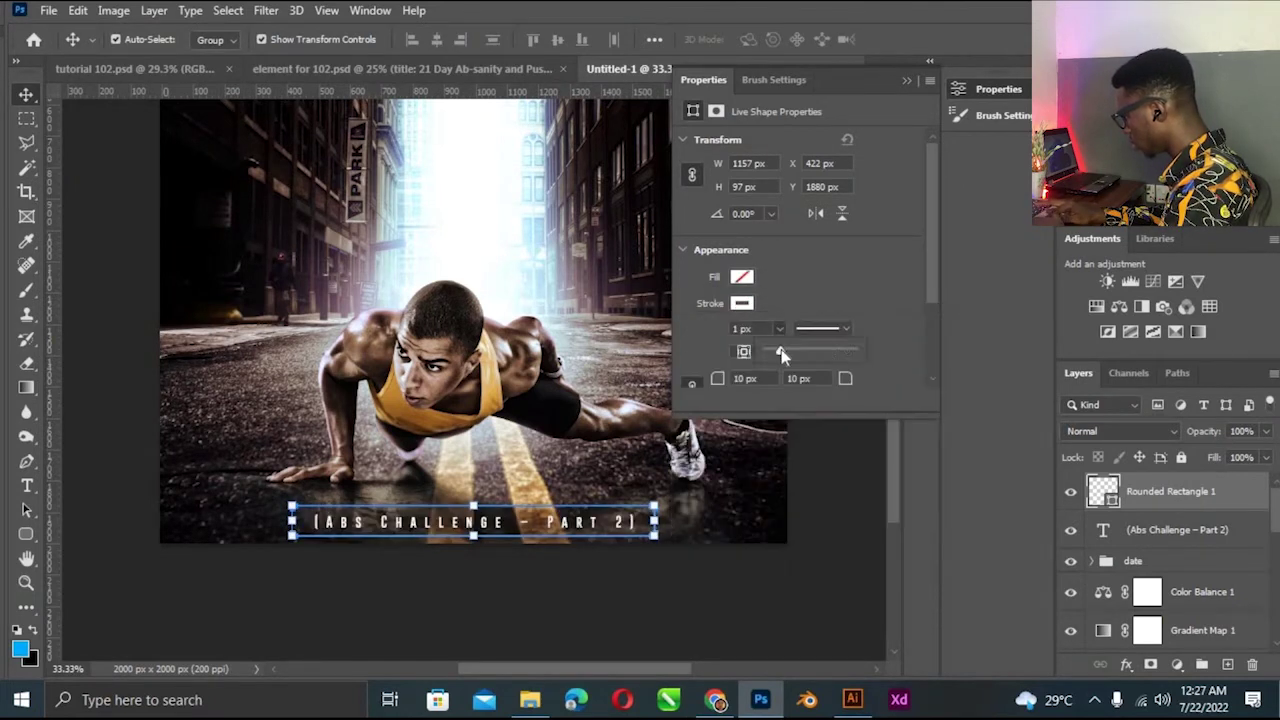
left_click(781, 349)
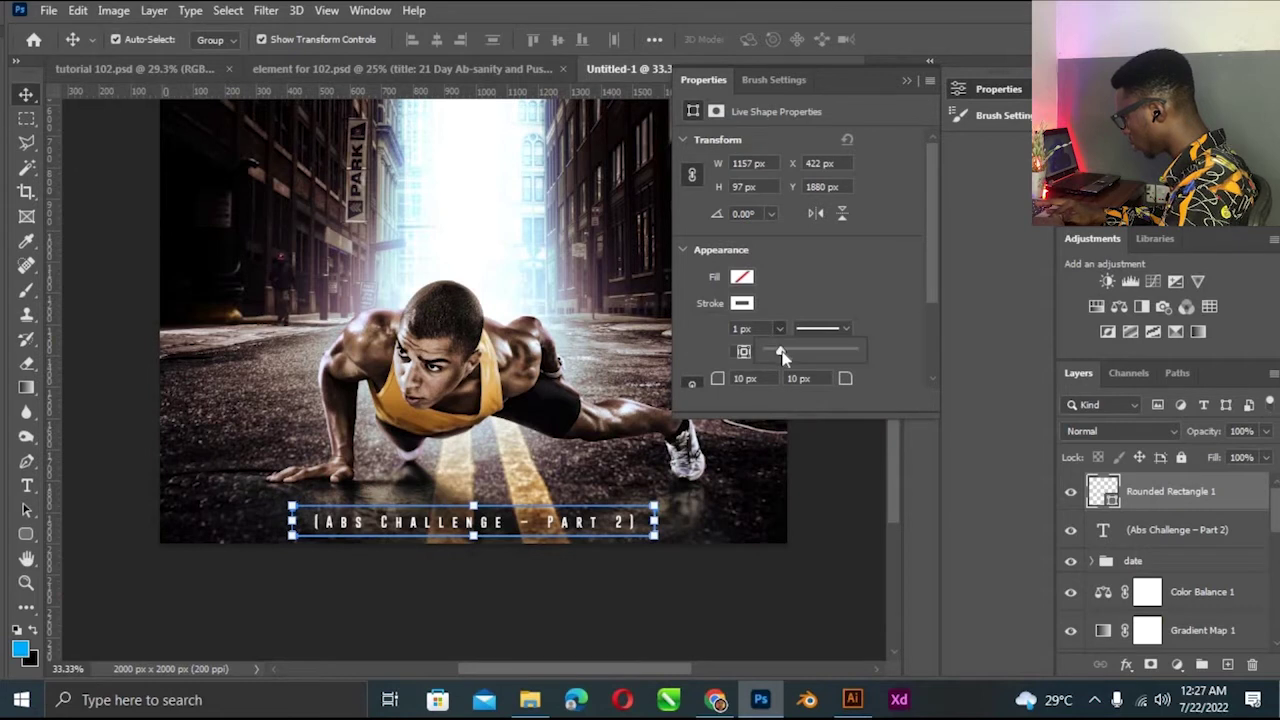
Scale the title and its frame together to about 80% and nudge them up.
left_click(718, 562)
left_click(1177, 530)
left_click(1196, 503, "shift")
key("ctrl+t")
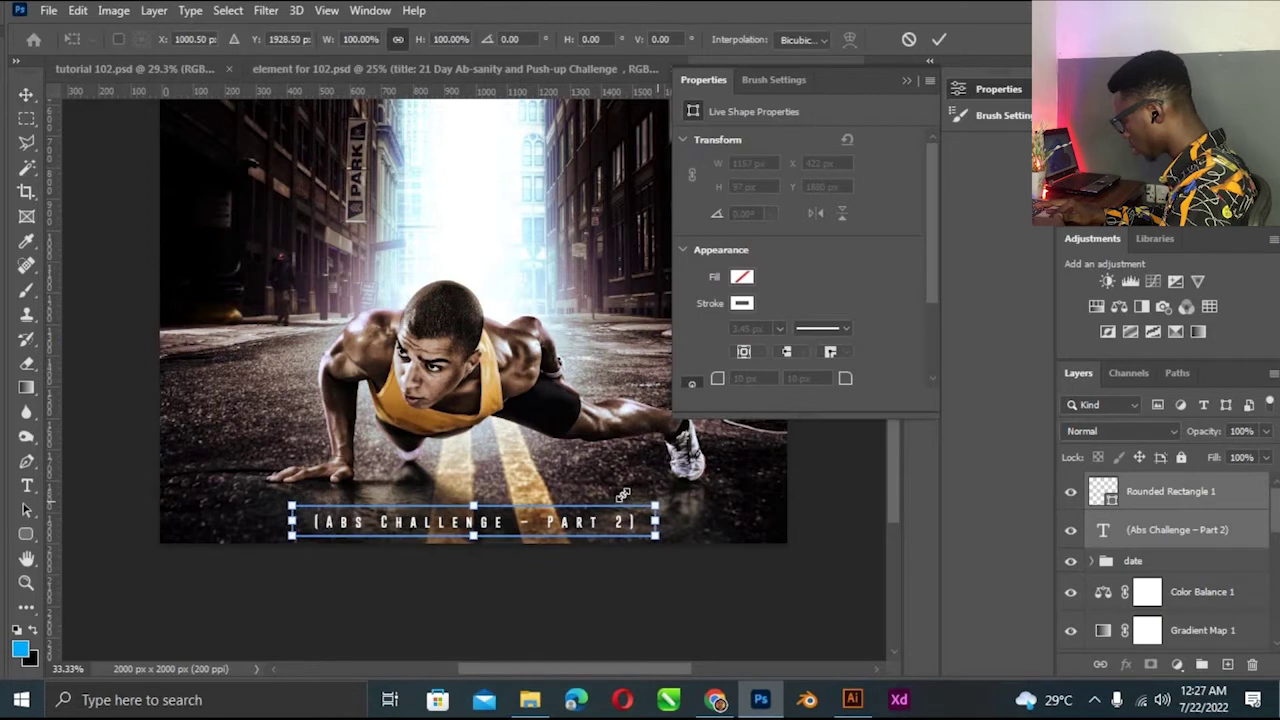
left_click_drag(657, 507, 621, 505)
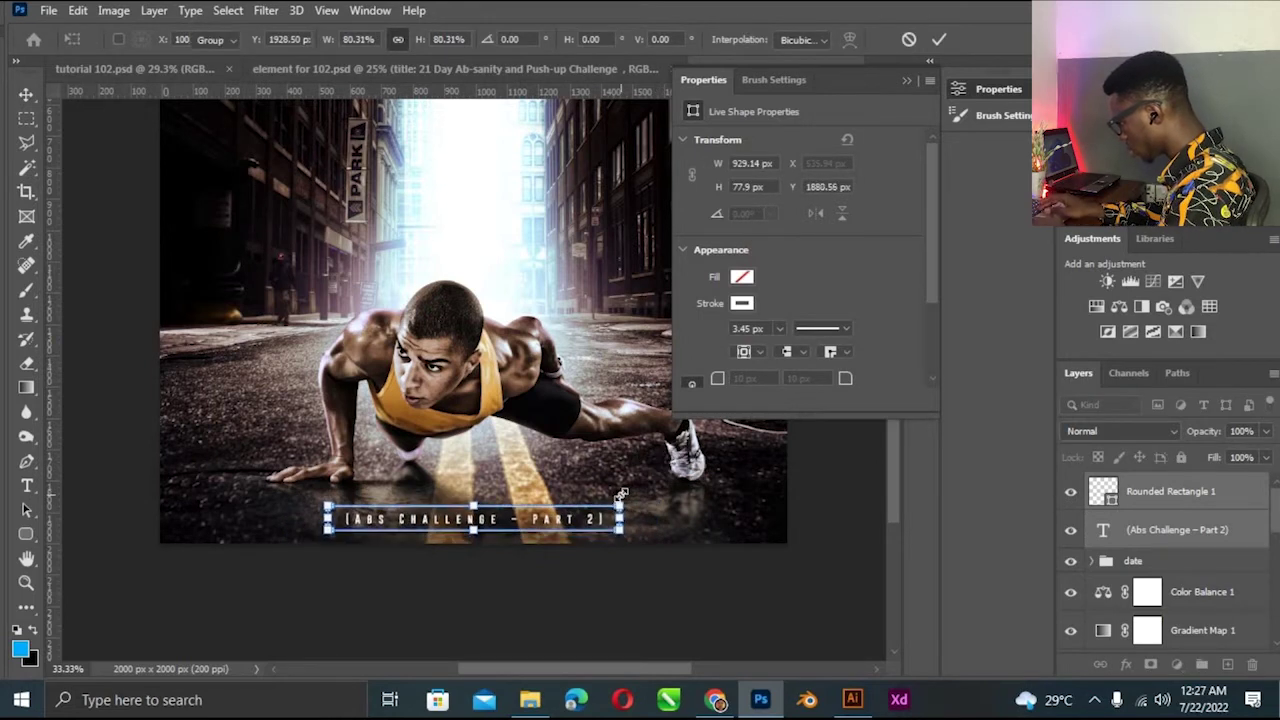
key("Up")
key("Up")
key("Up")
key("Return")
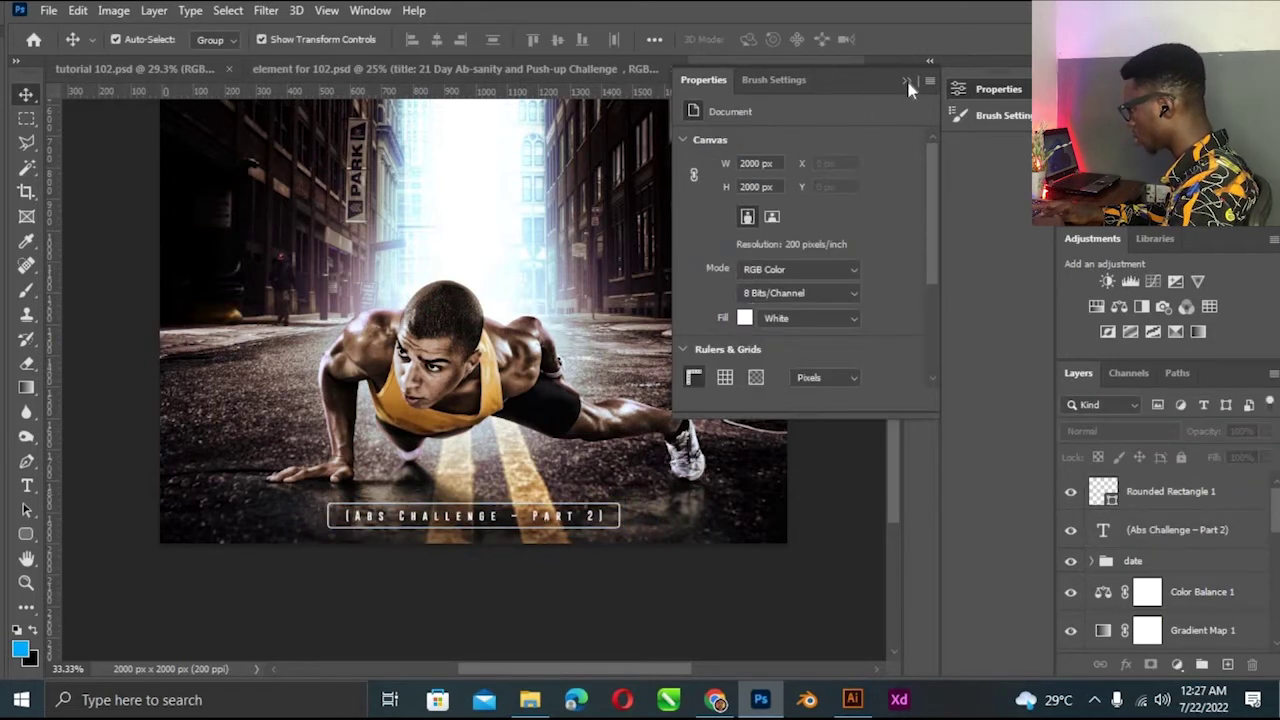
left_click(906, 80)
key("ctrl+minus")
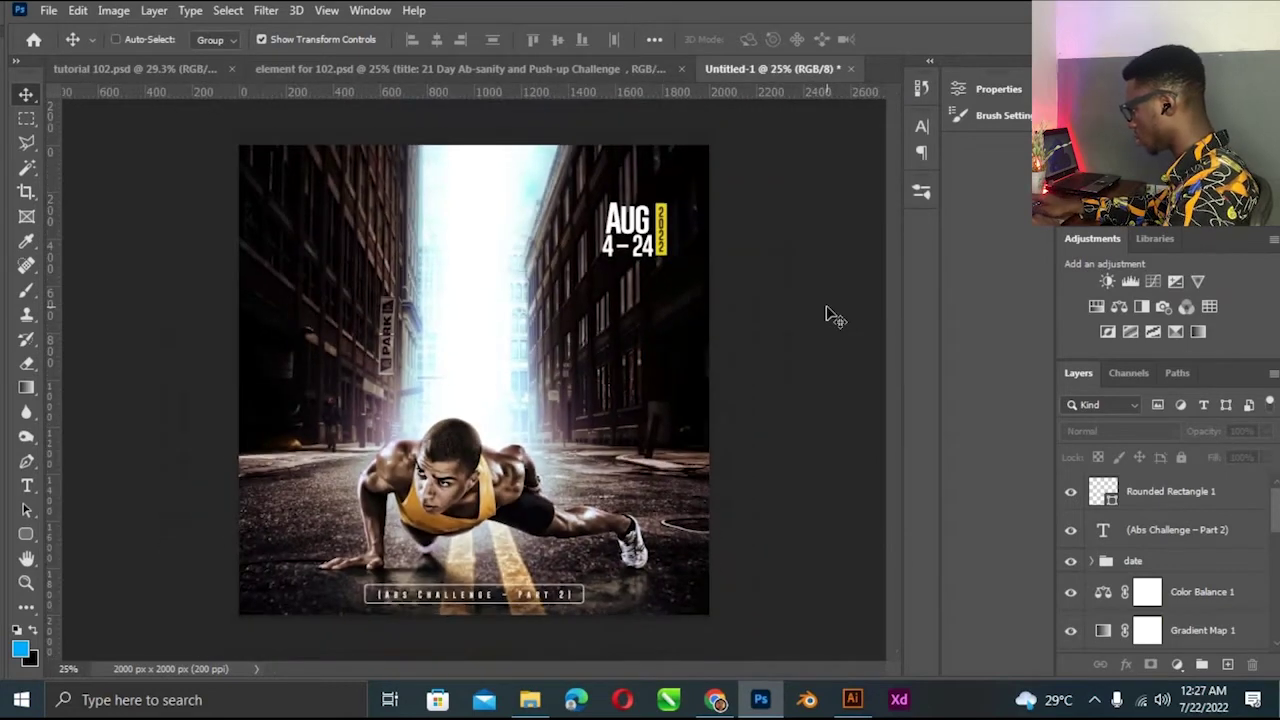
Add a new layer below Gradient Map 1 with black as the painting colour.
key("ctrl+minus")
key("ctrl+plus")
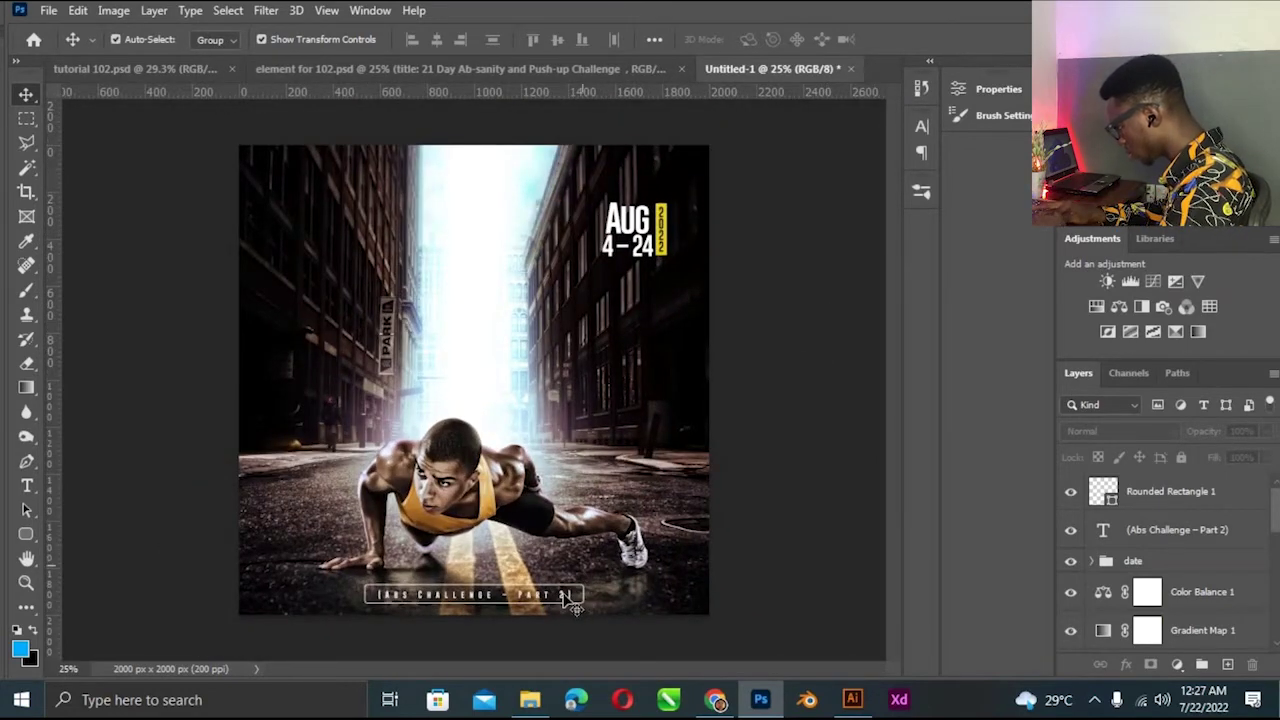
left_click(567, 598)
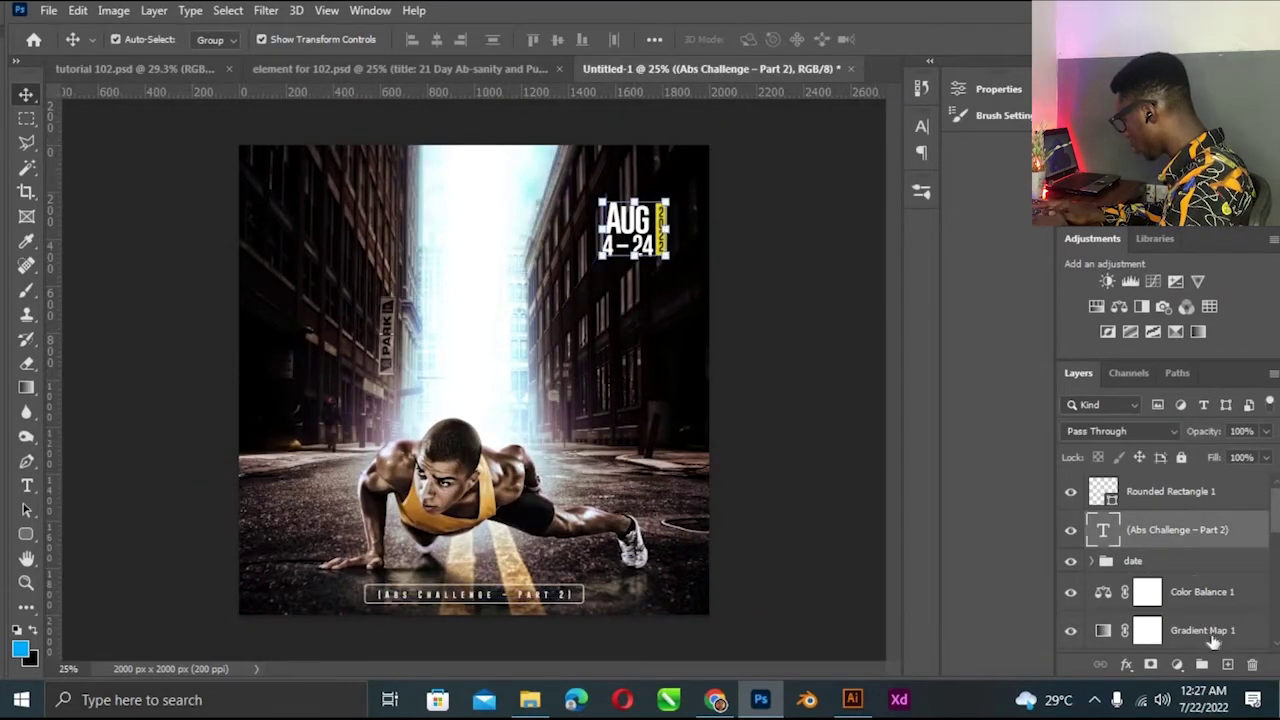
left_click(1180, 565)
left_click(1227, 664, "ctrl")
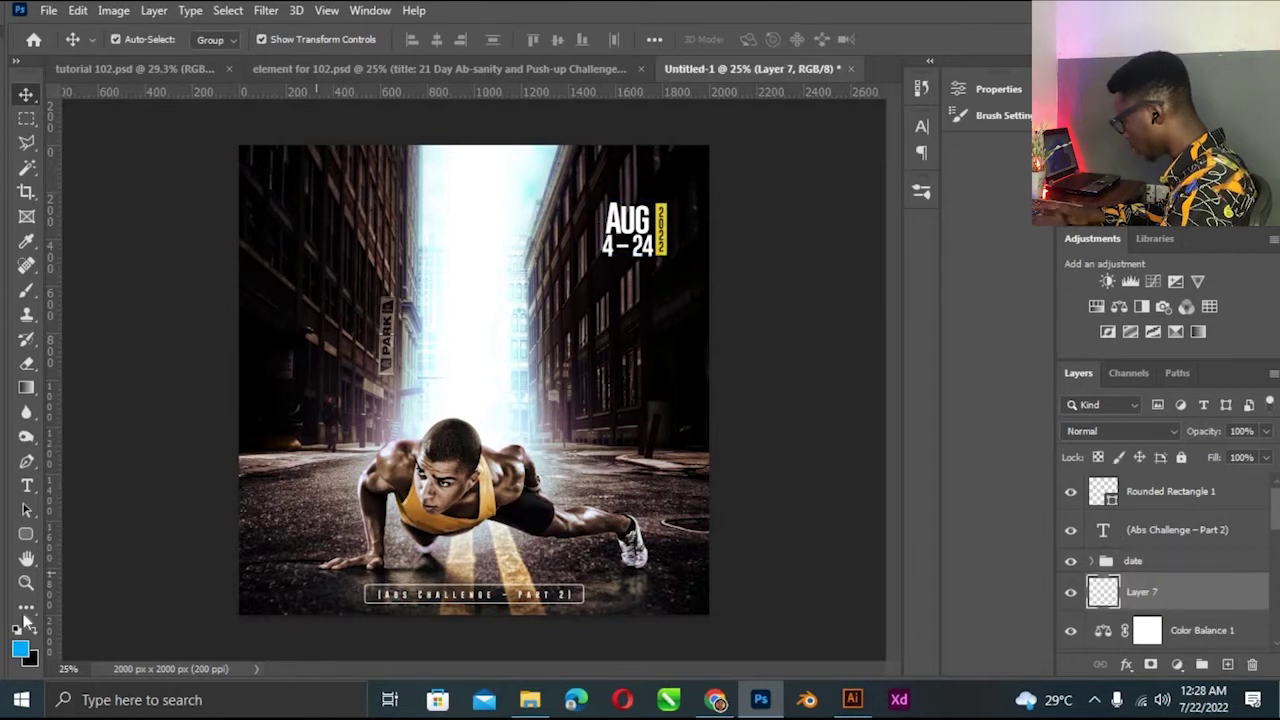
left_click(27, 340)
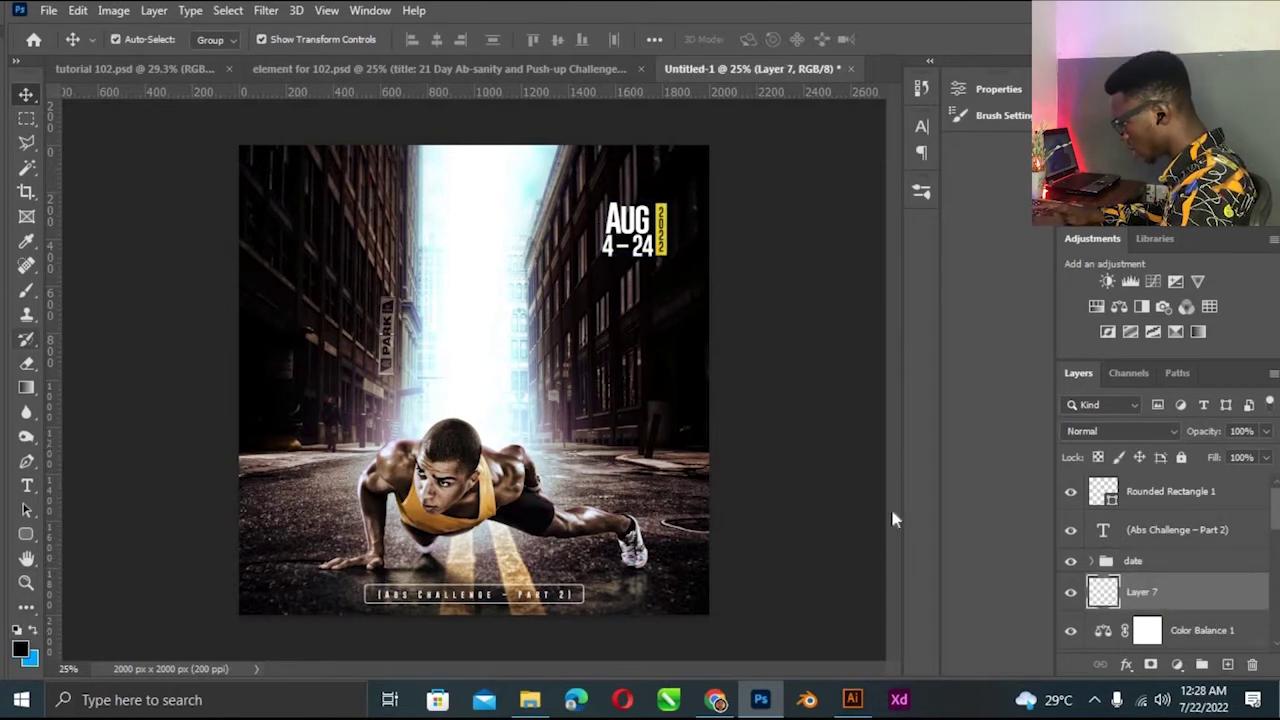
key("ctrl+bracketleft")
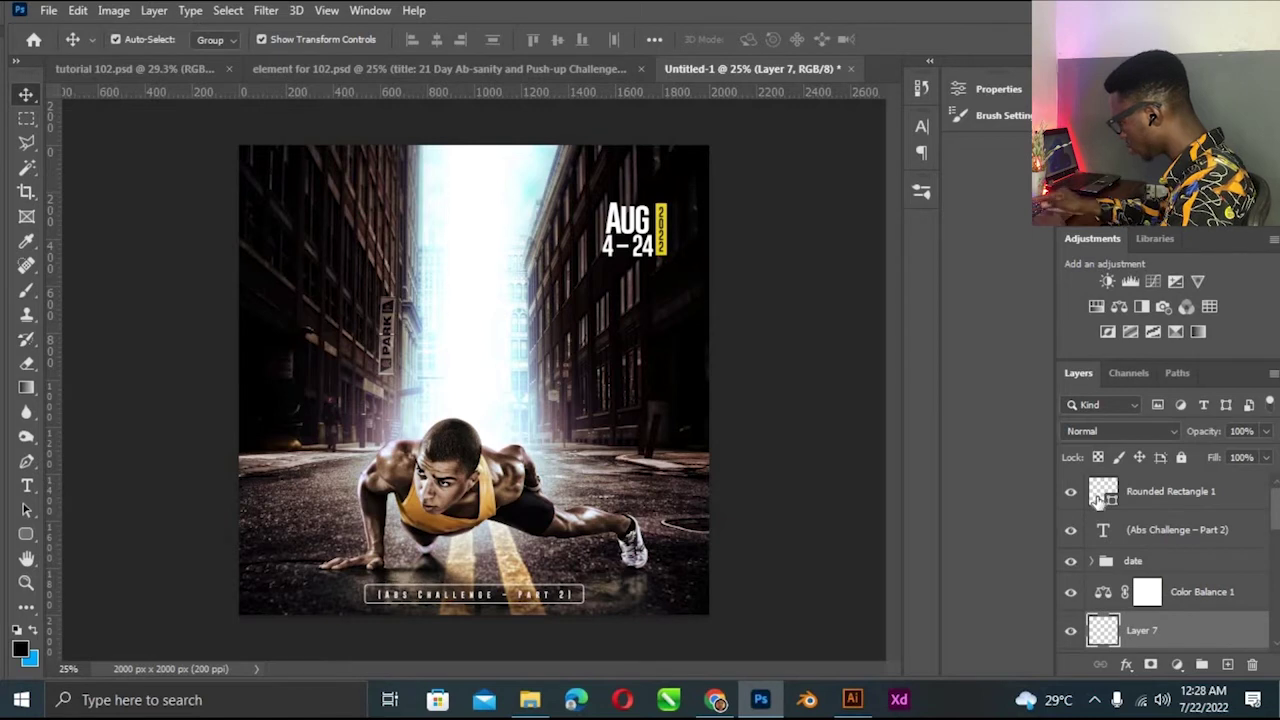
left_click_drag(1100, 497, 1097, 502)
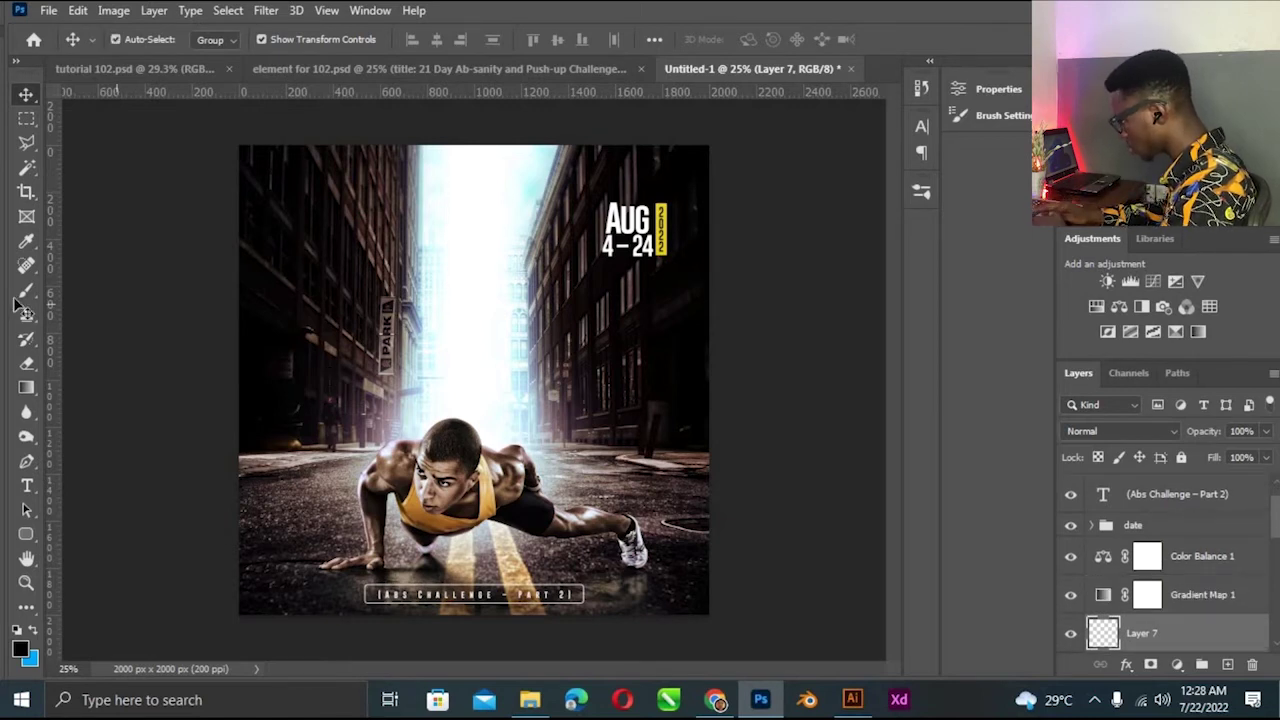
Softly paint black at 13% brush opacity over the area behind the title.
key("b")
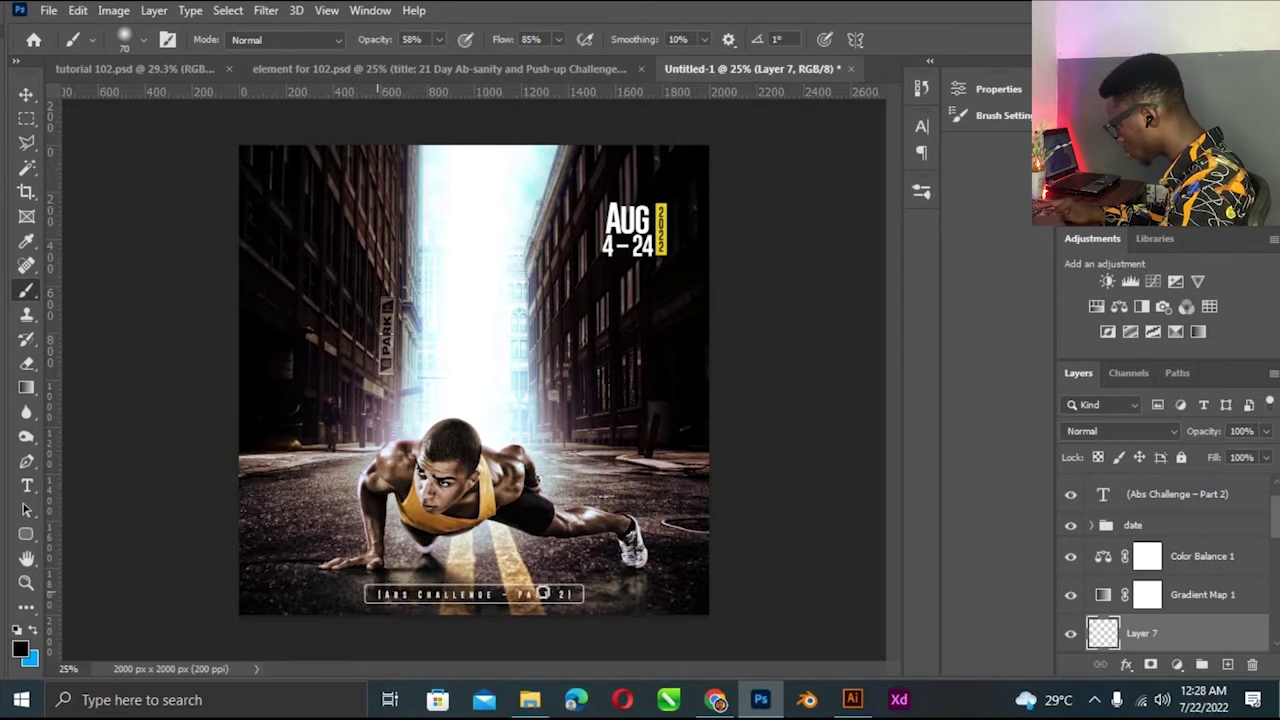
left_click(438, 39)
left_click_drag(413, 58, 421, 58)
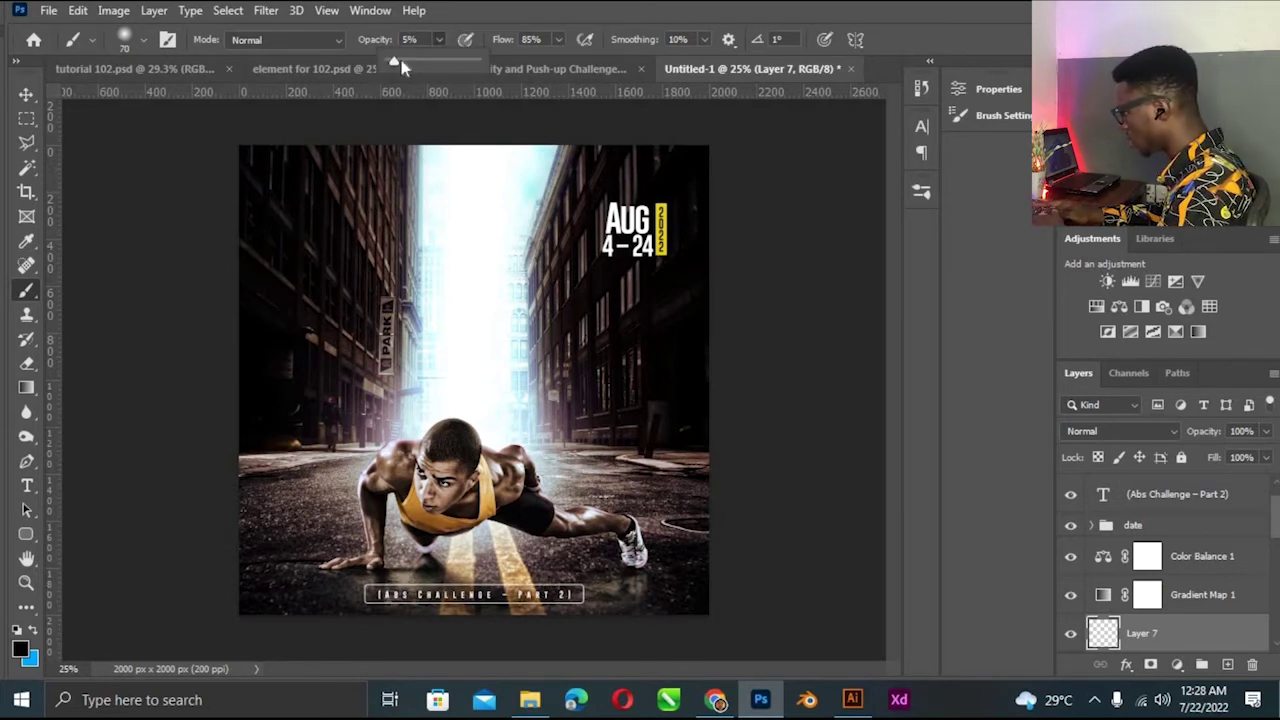
left_click(495, 586)
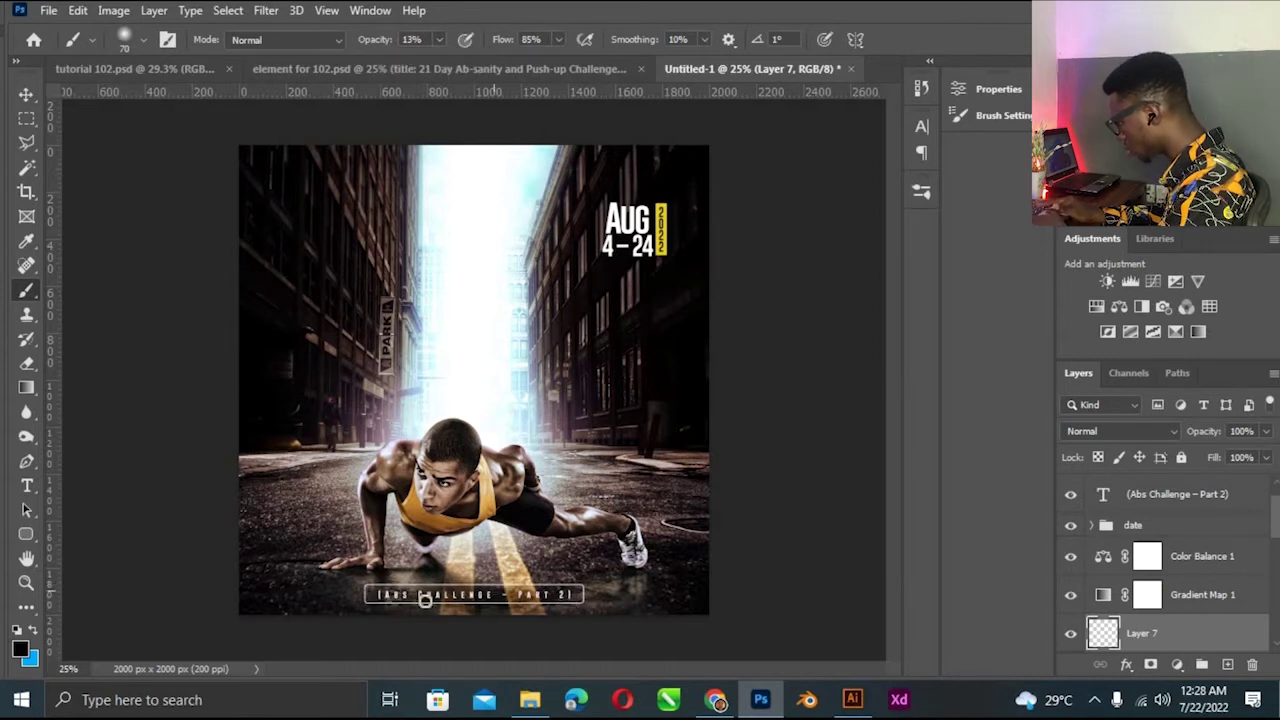
left_click_drag(556, 594, 382, 594)
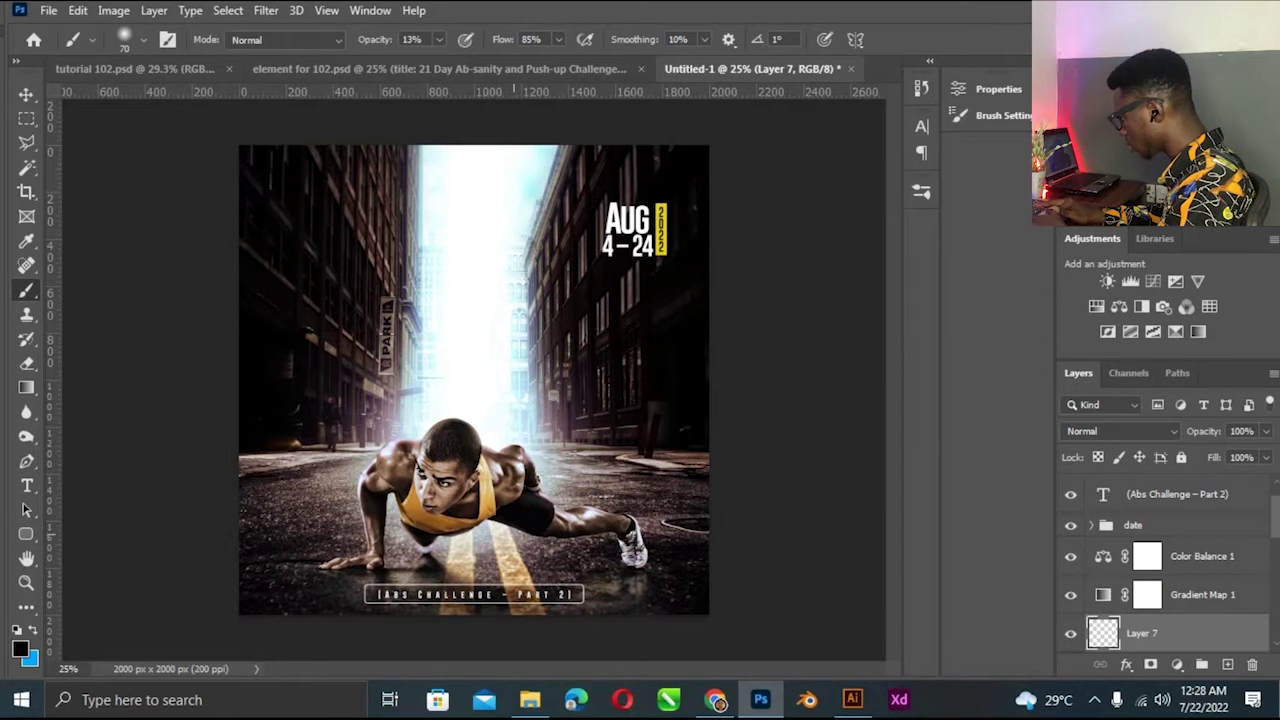
left_click_drag(375, 598, 505, 596)
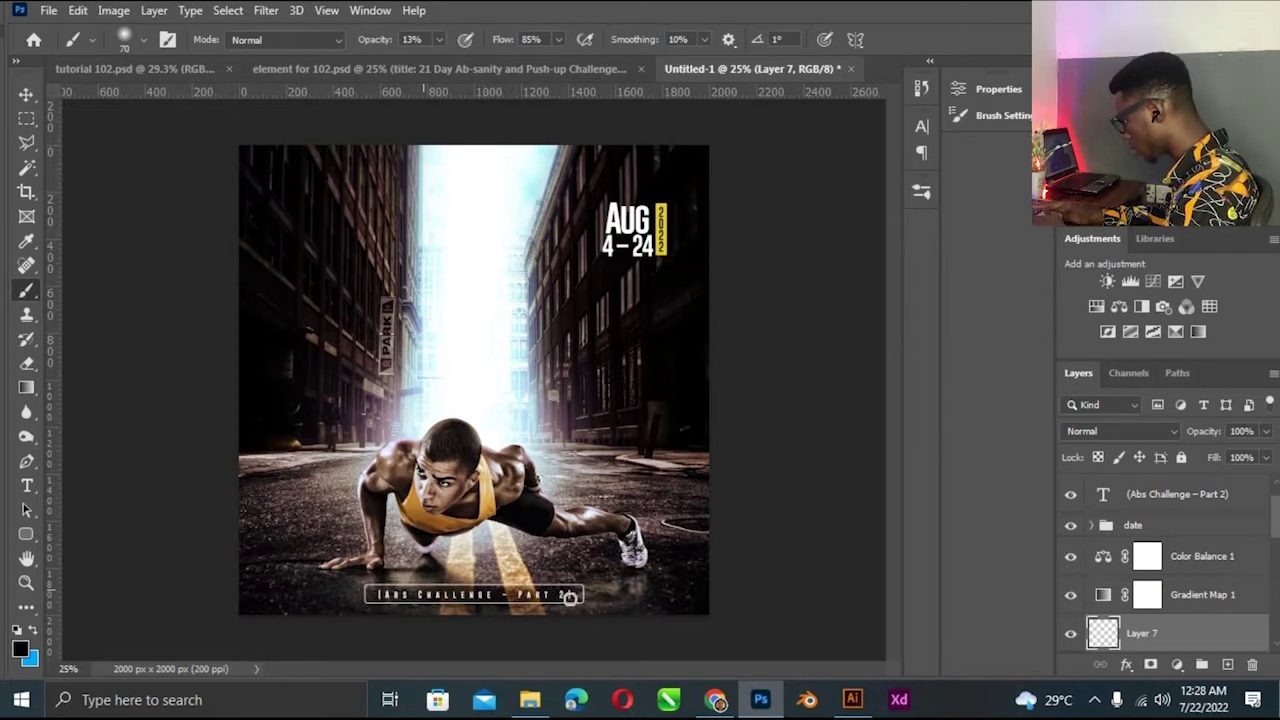
left_click(26, 94)
left_click(112, 187)
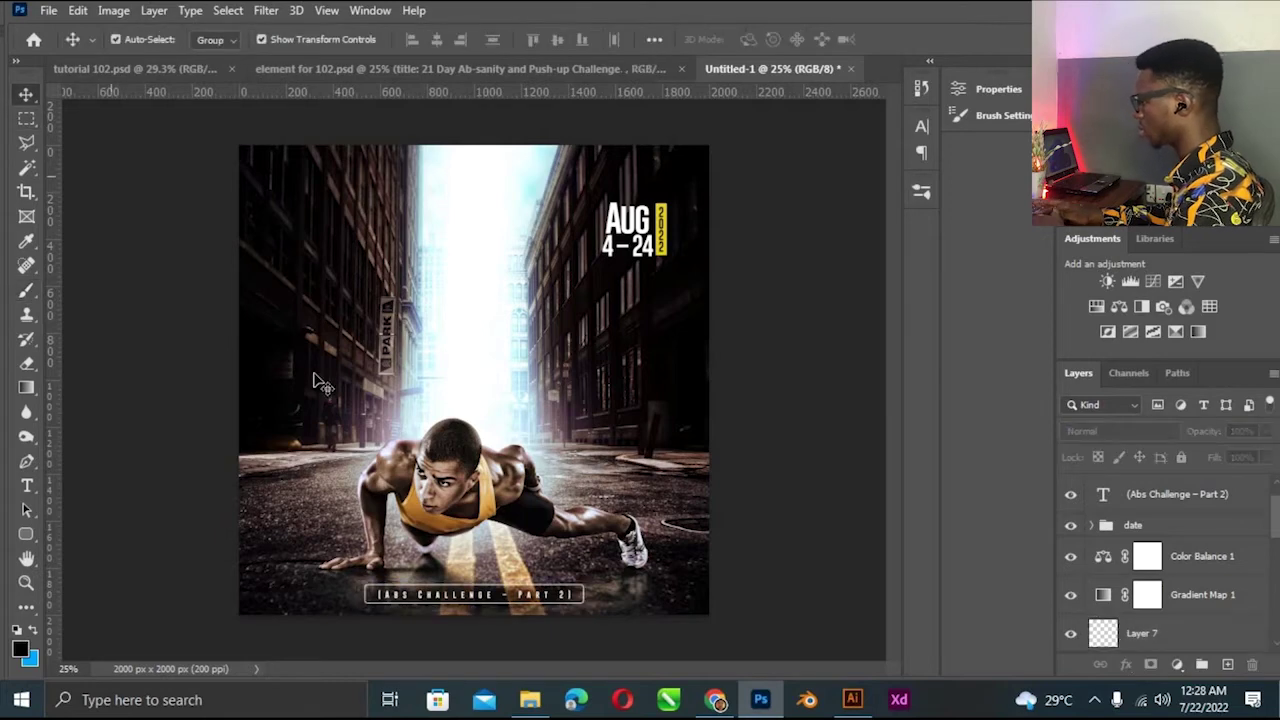
key("ctrl")
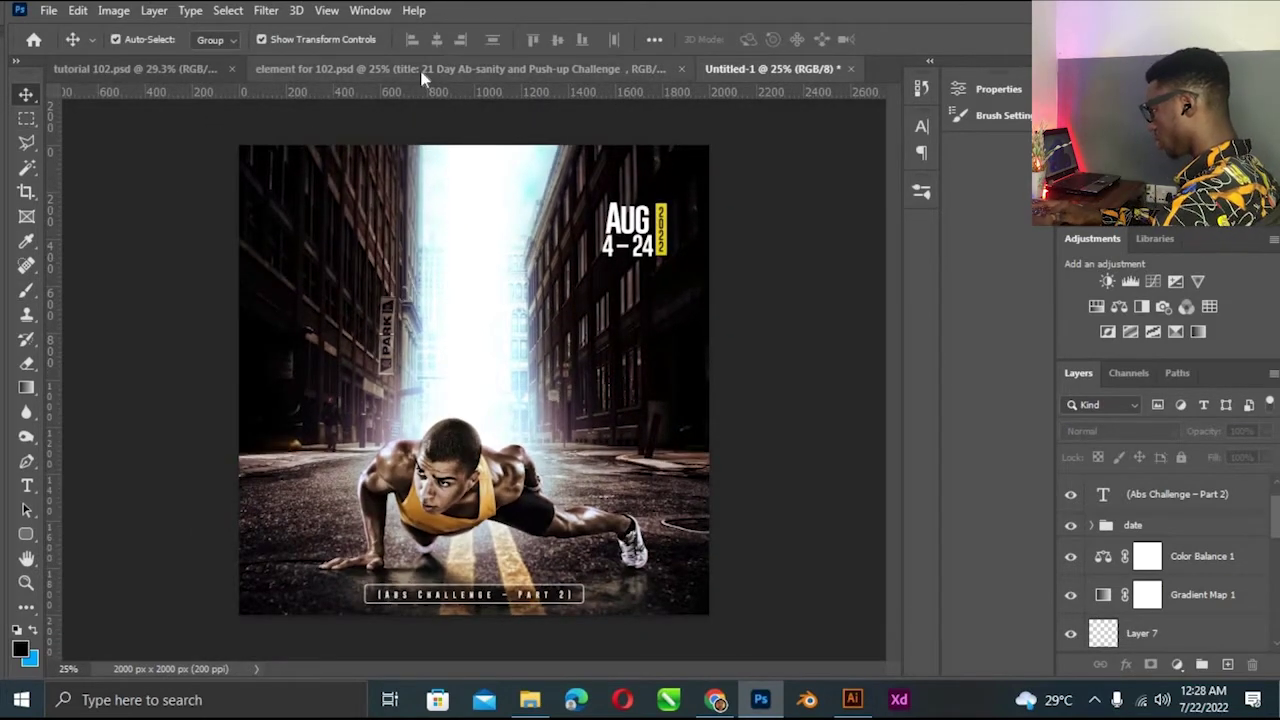
Remove the challenge name from the title text in the 102.psd document.
left_click(419, 66)
left_click(609, 437)
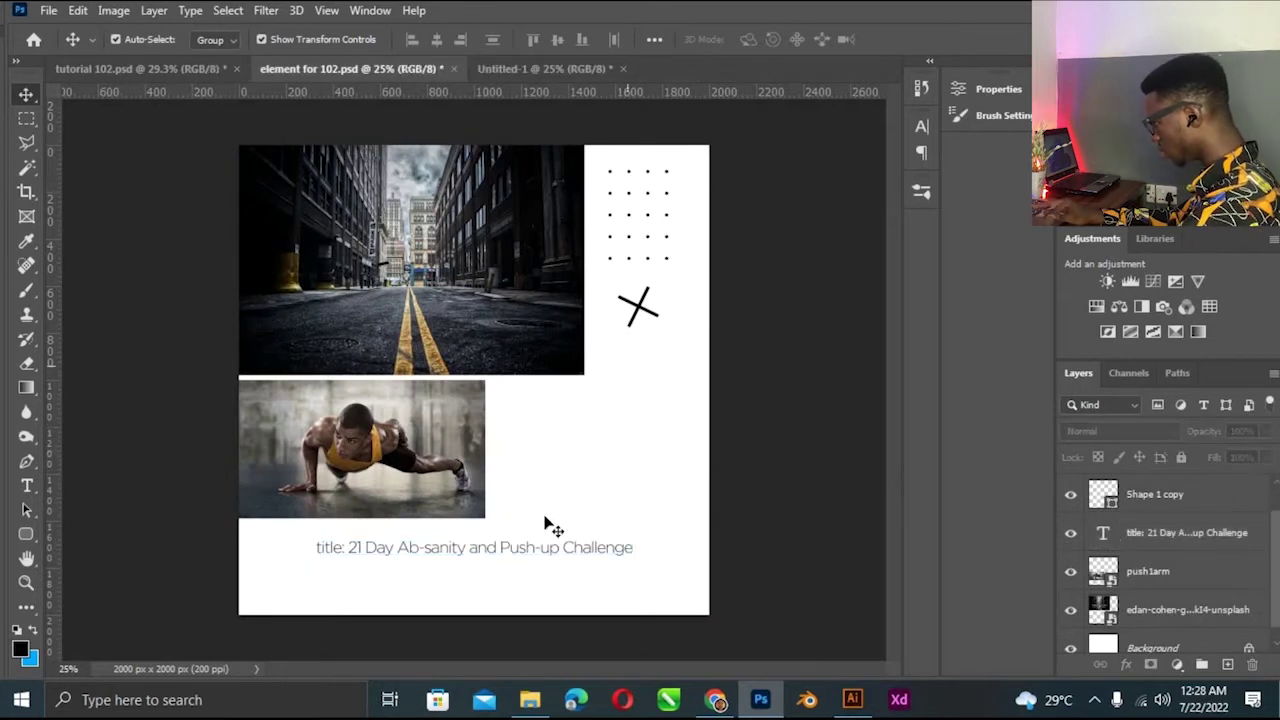
left_click(430, 550)
key("t")
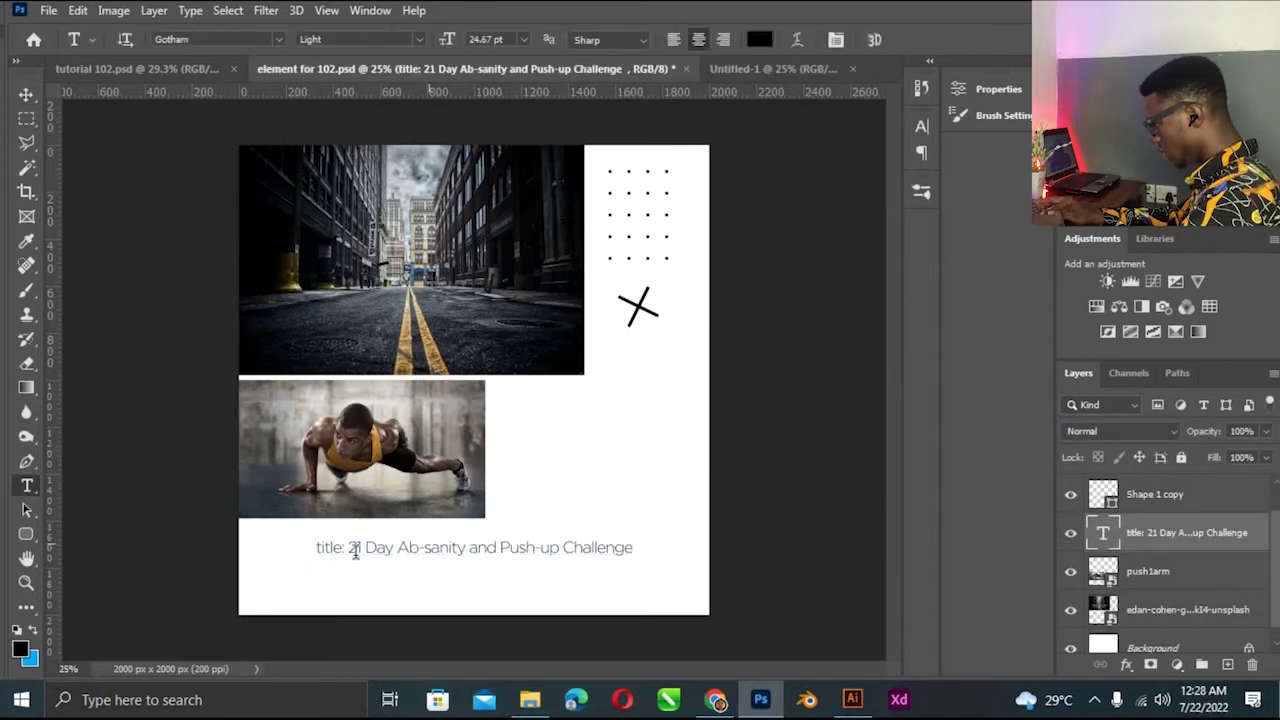
left_click_drag(634, 549, 349, 549)
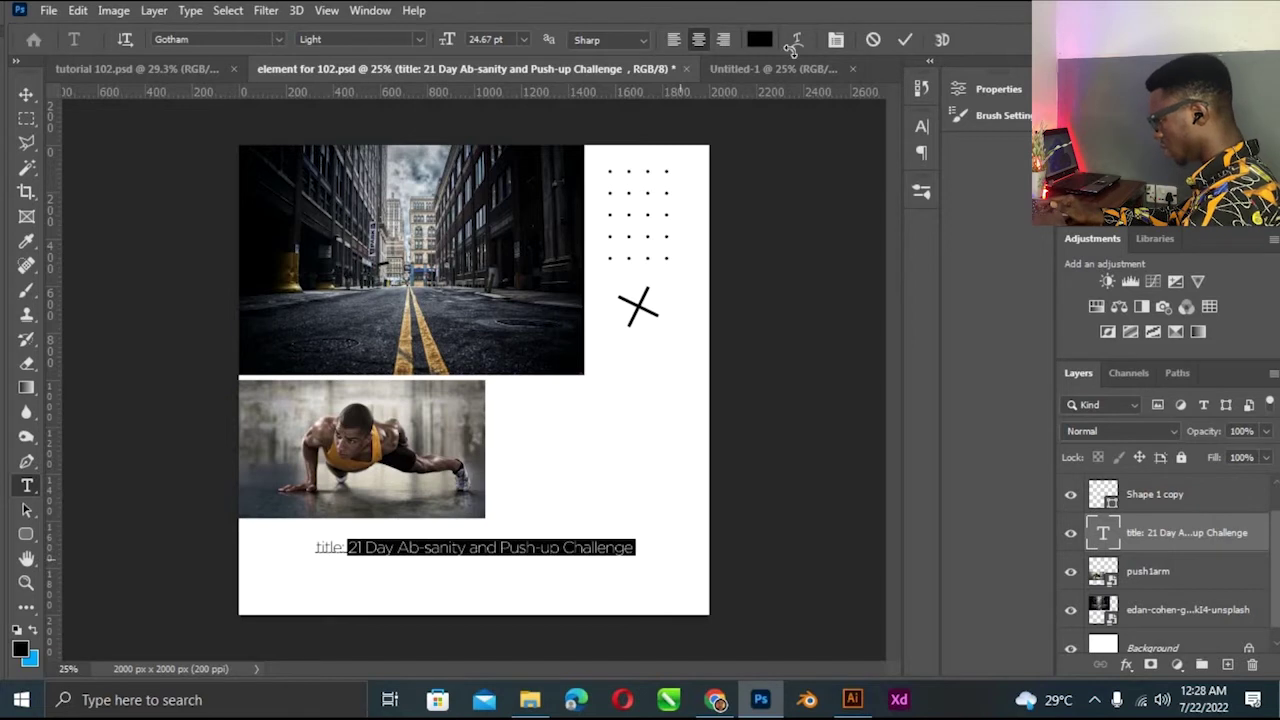
key("BackSpace")
left_click(26, 93)
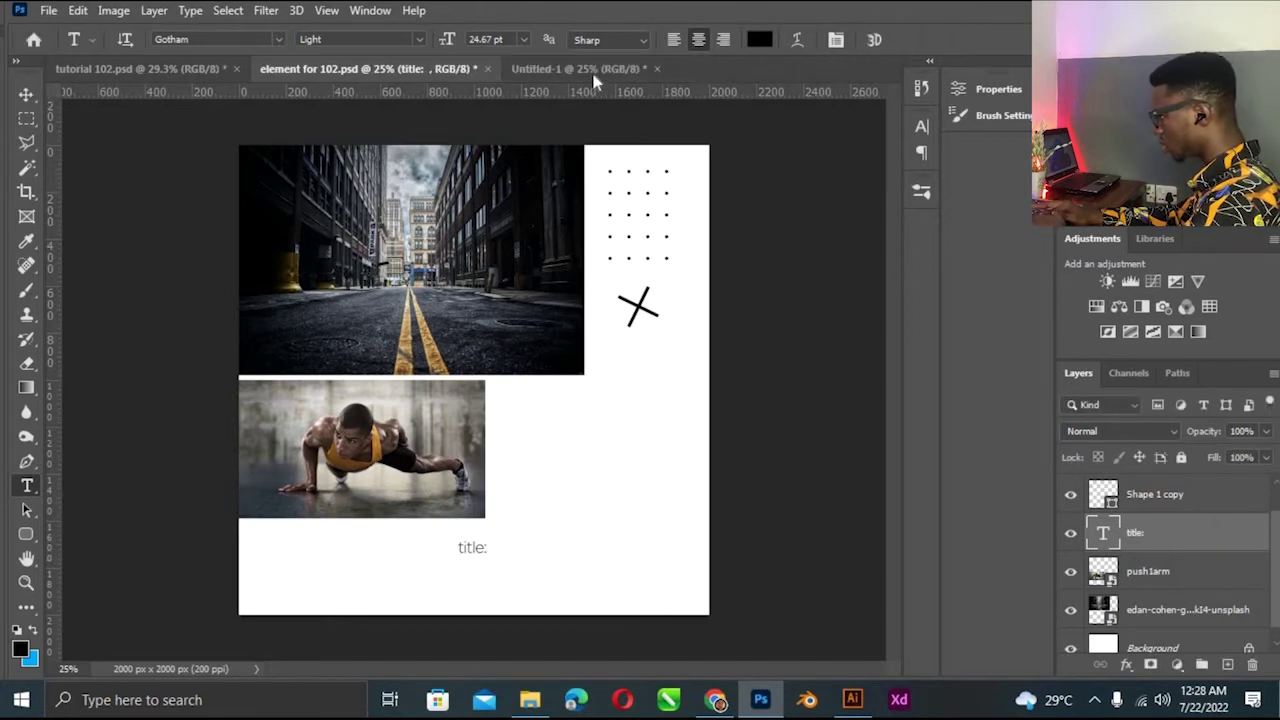
Paste the headline text into the poster and stretch it across the upper area.
key("ctrl+Tab")
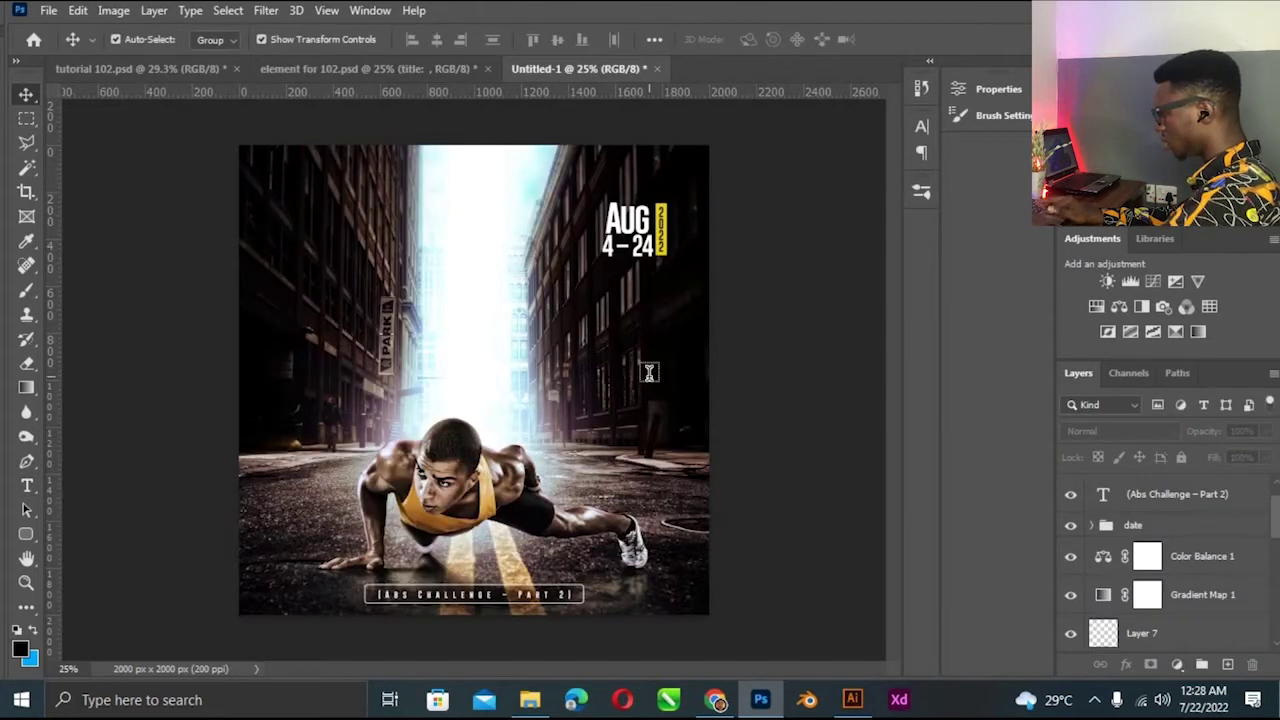
key("t")
key("ctrl+v")
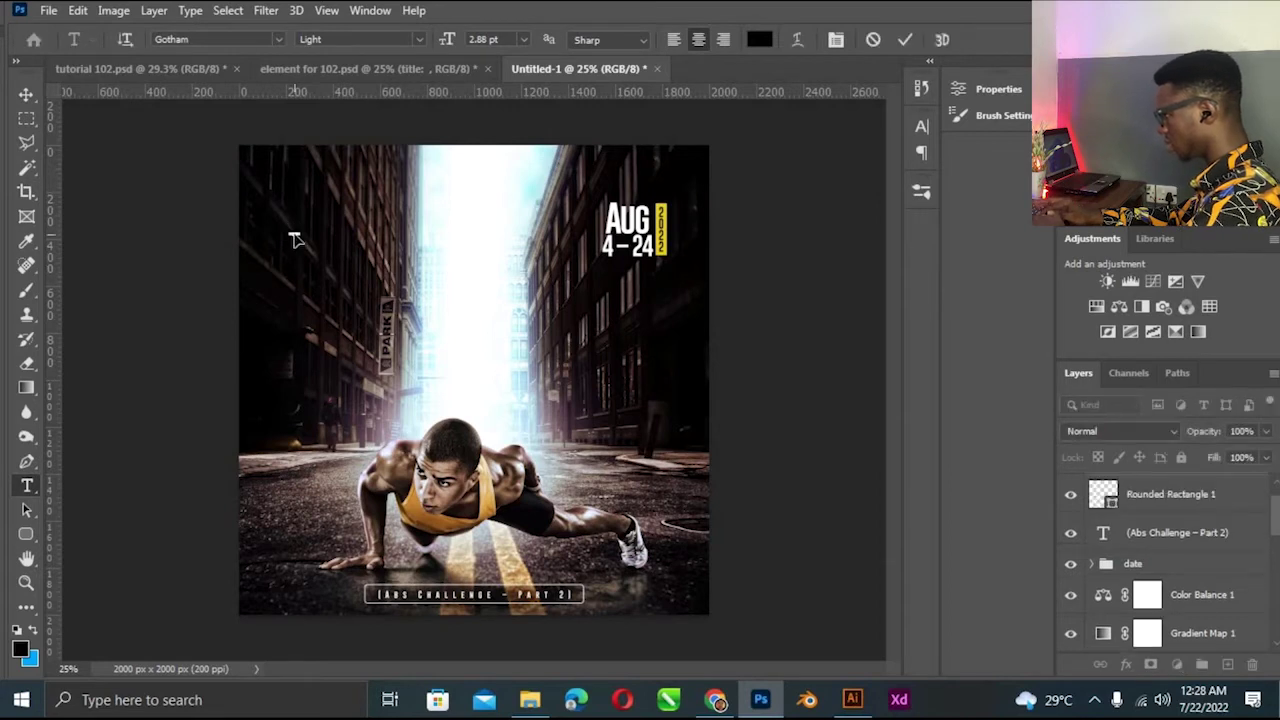
left_click(26, 94)
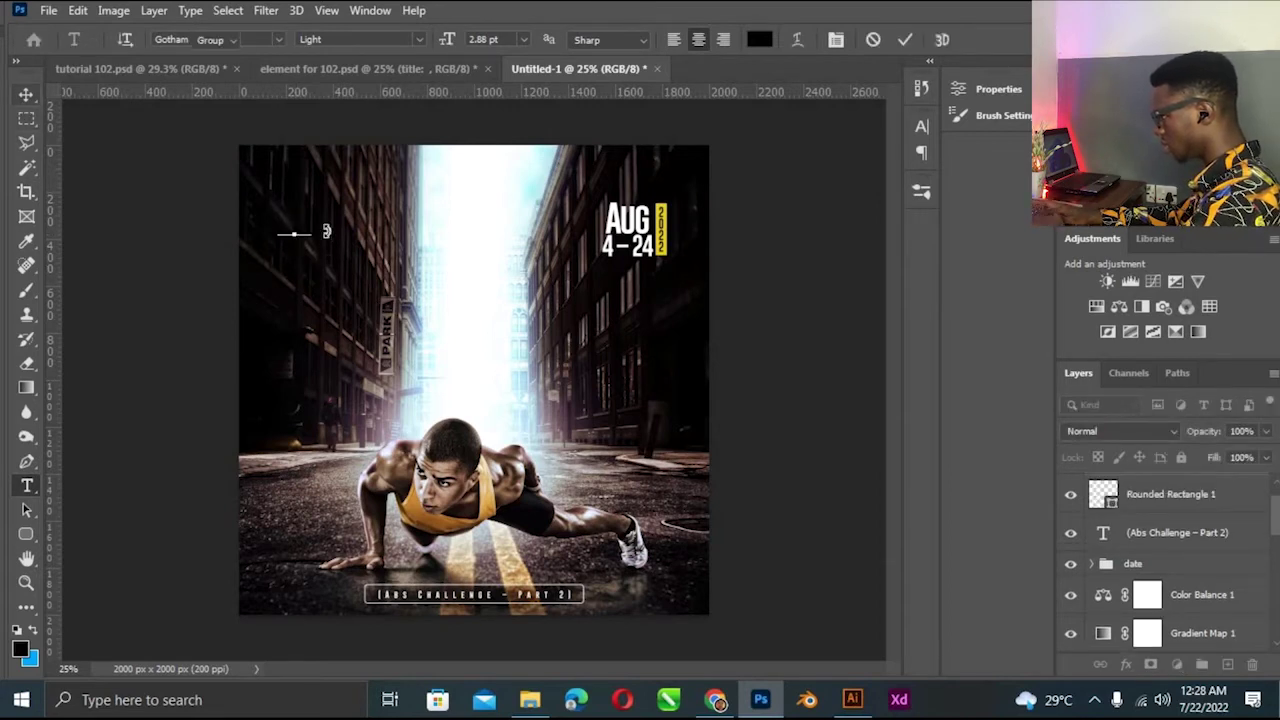
left_click_drag(424, 262, 580, 250)
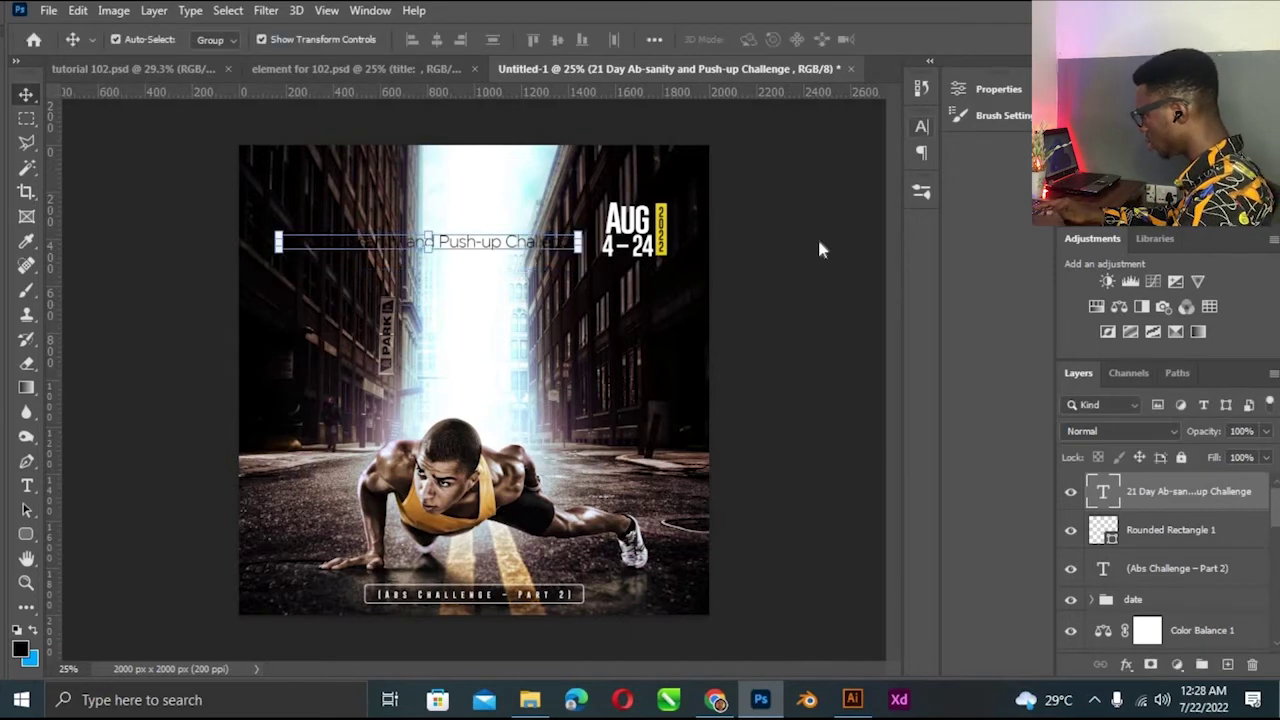
left_click(921, 126)
Make the headline white (ffffff) in the Hanson Bold font.
left_click(865, 233)
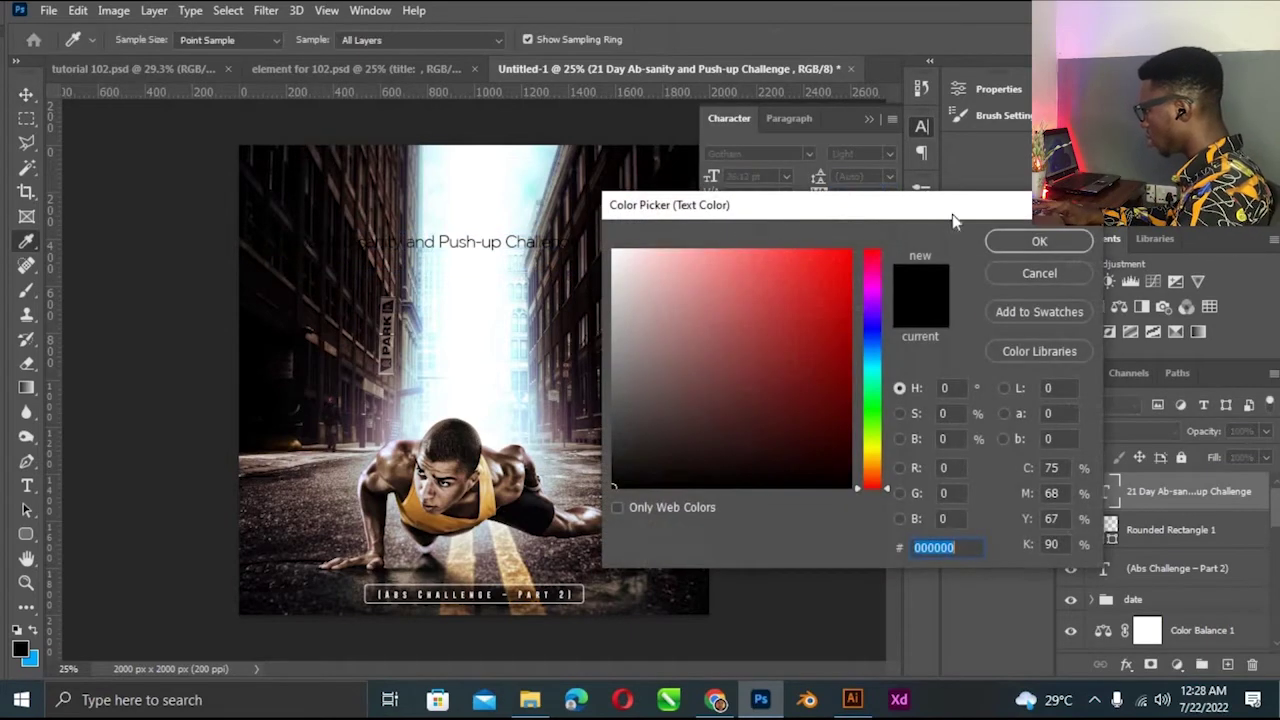
type("ffffff")
key("Return")
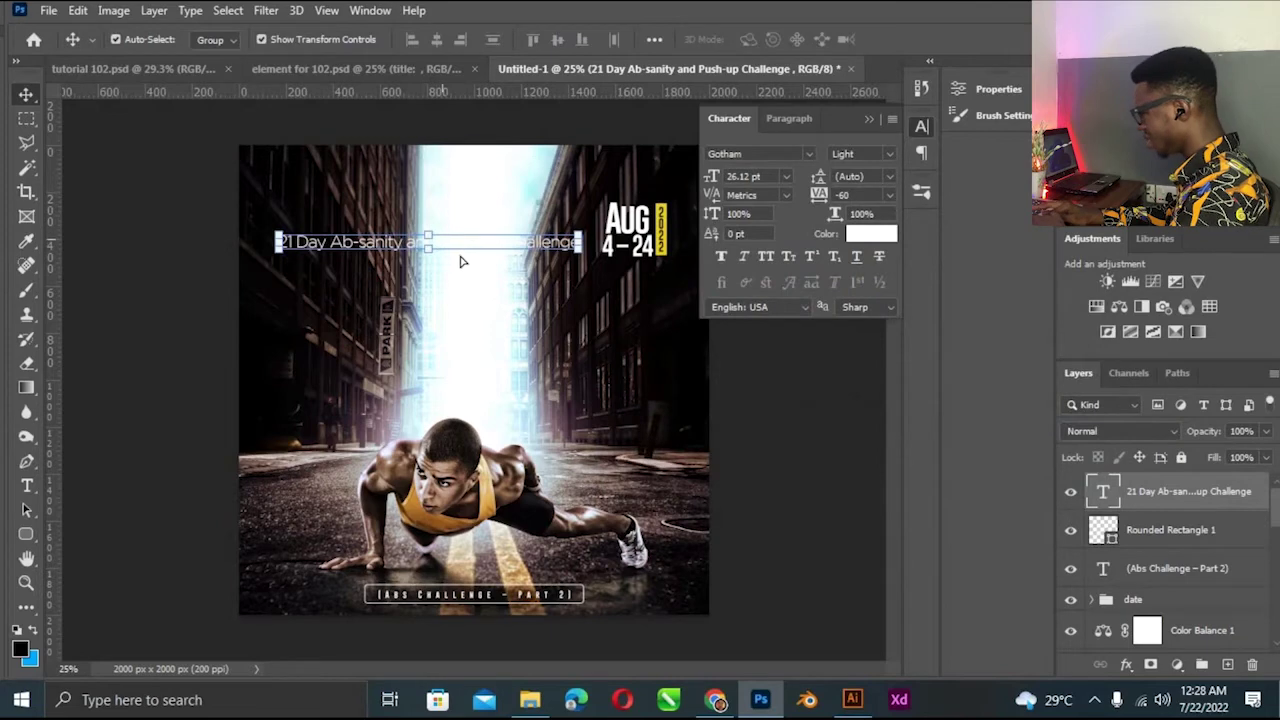
left_click(755, 153)
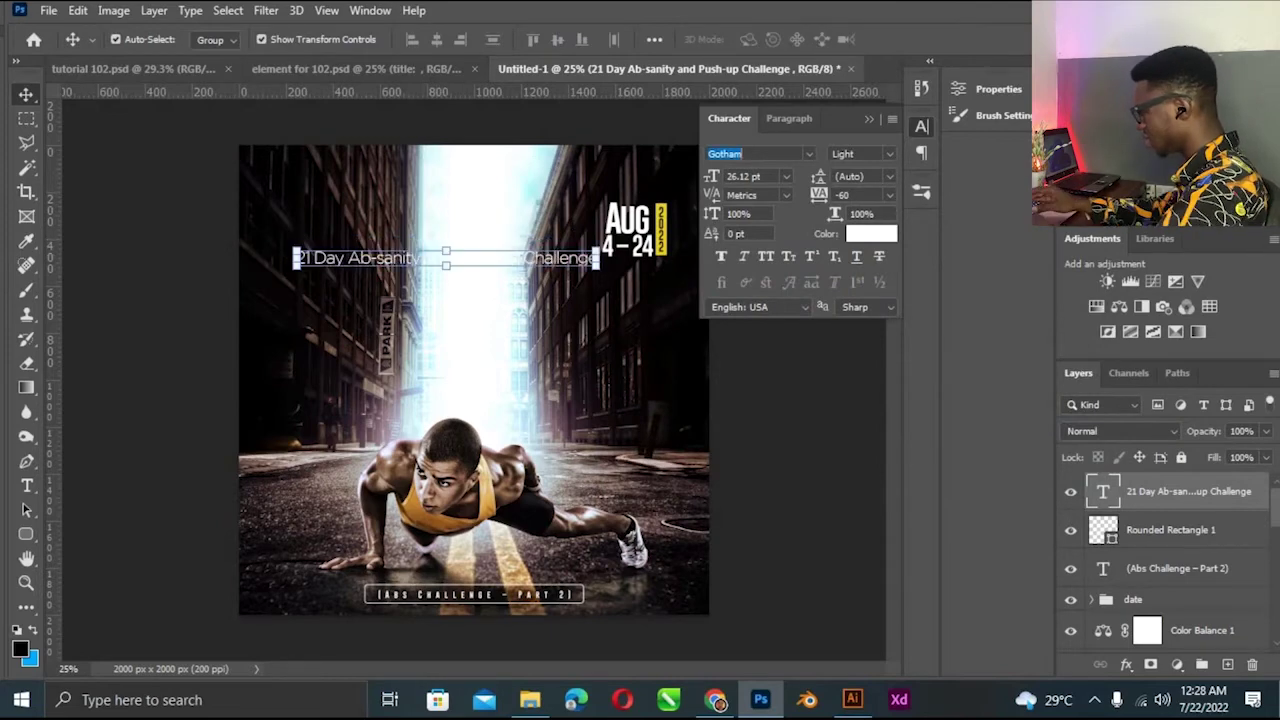
type("han")
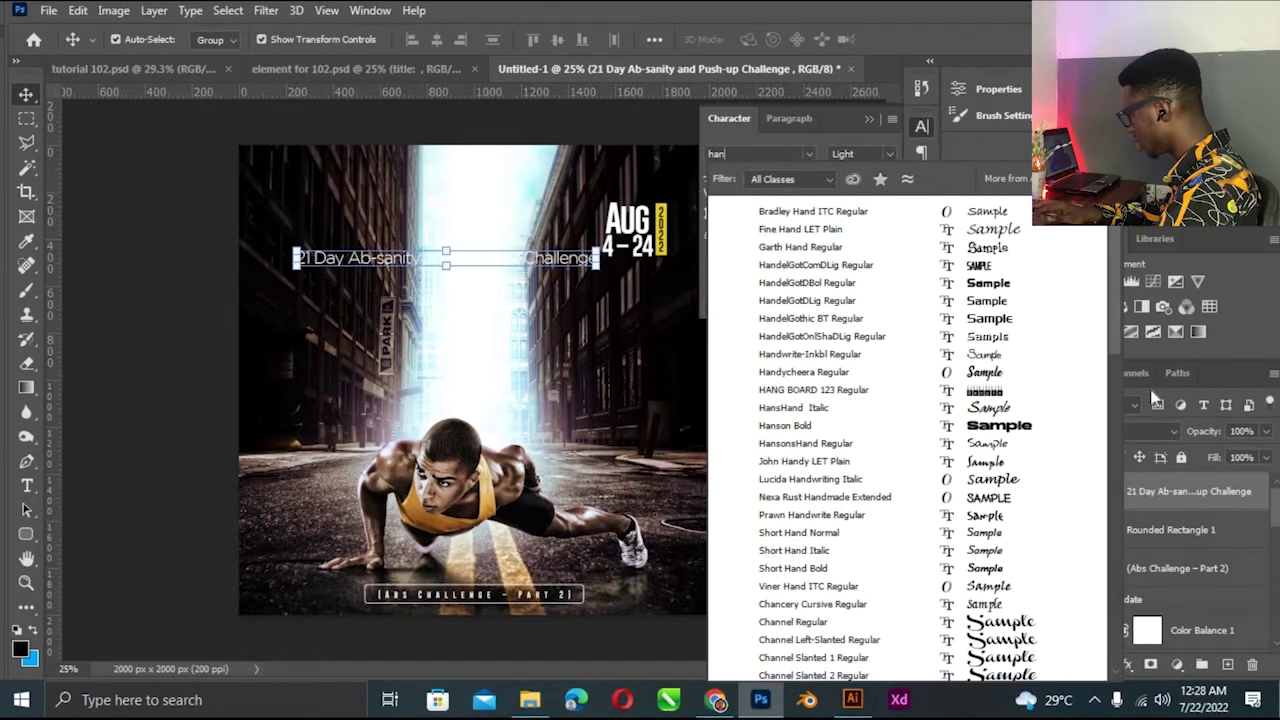
type("HansonsHand")
key("Up")
key("Return")
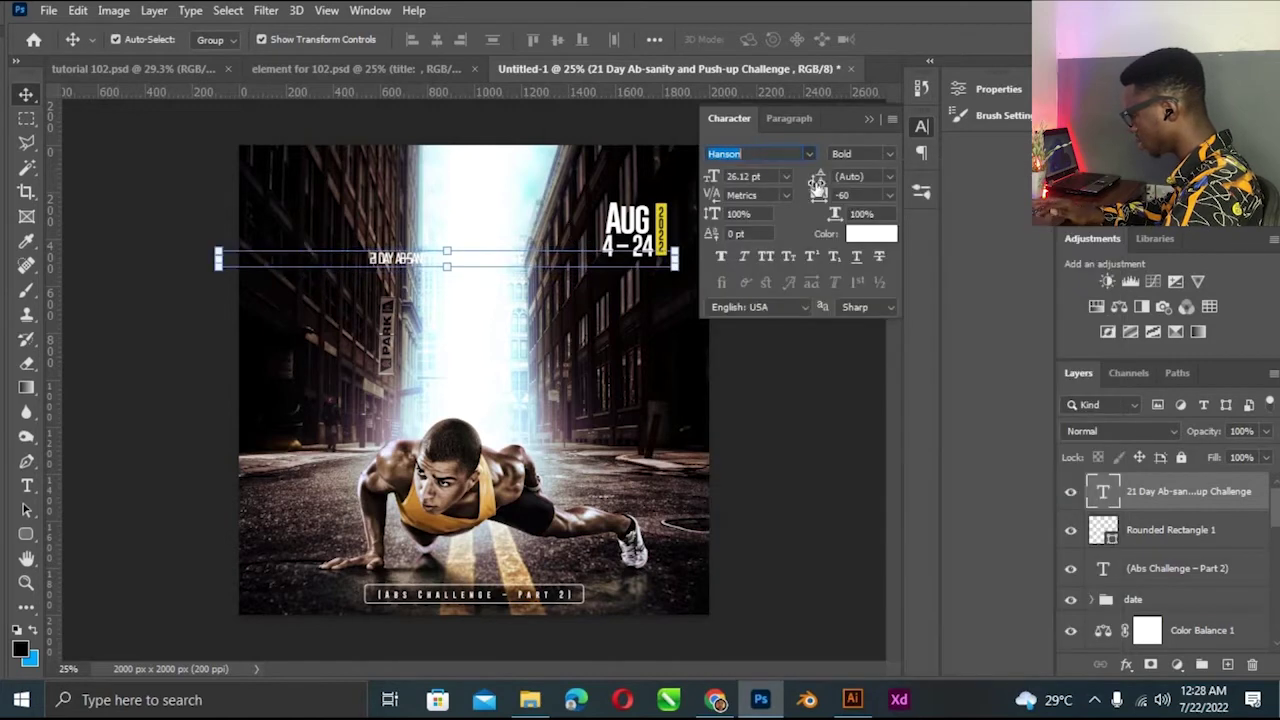
left_click(332, 258)
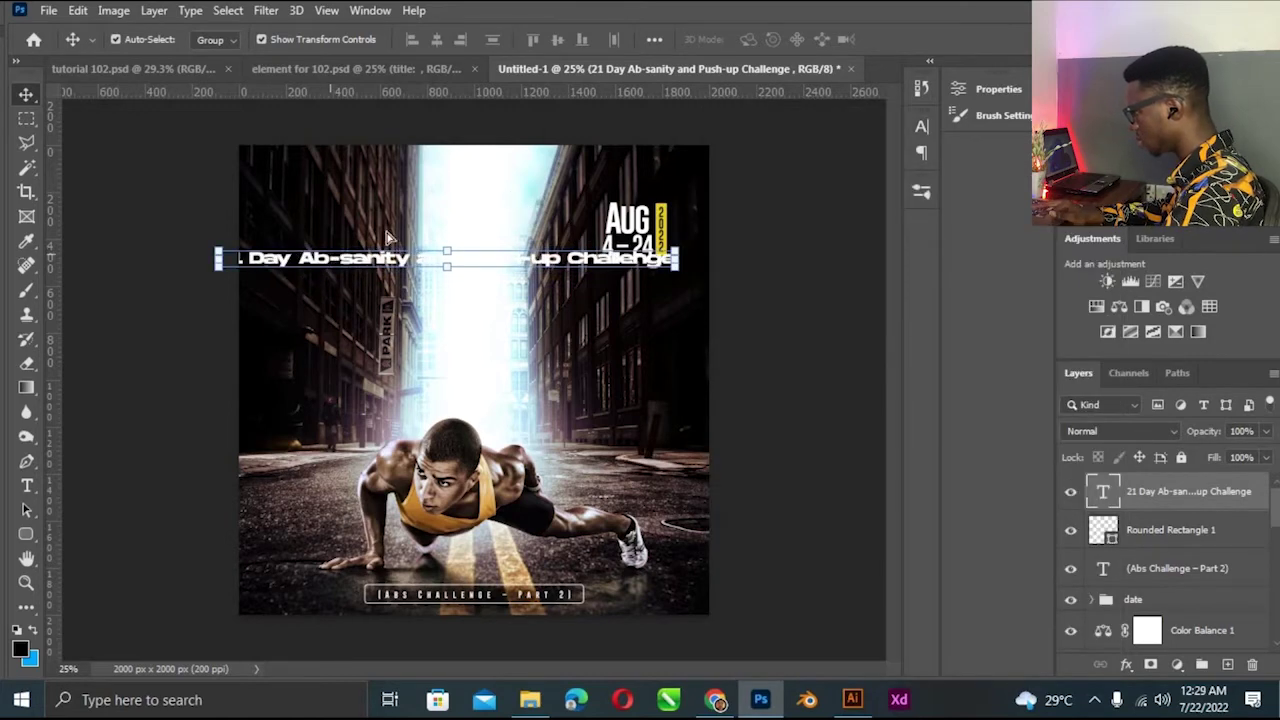
Set the headline's tracking to 0, apply All Caps, and reposition it.
left_click_drag(390, 237, 452, 207)
left_click(921, 126)
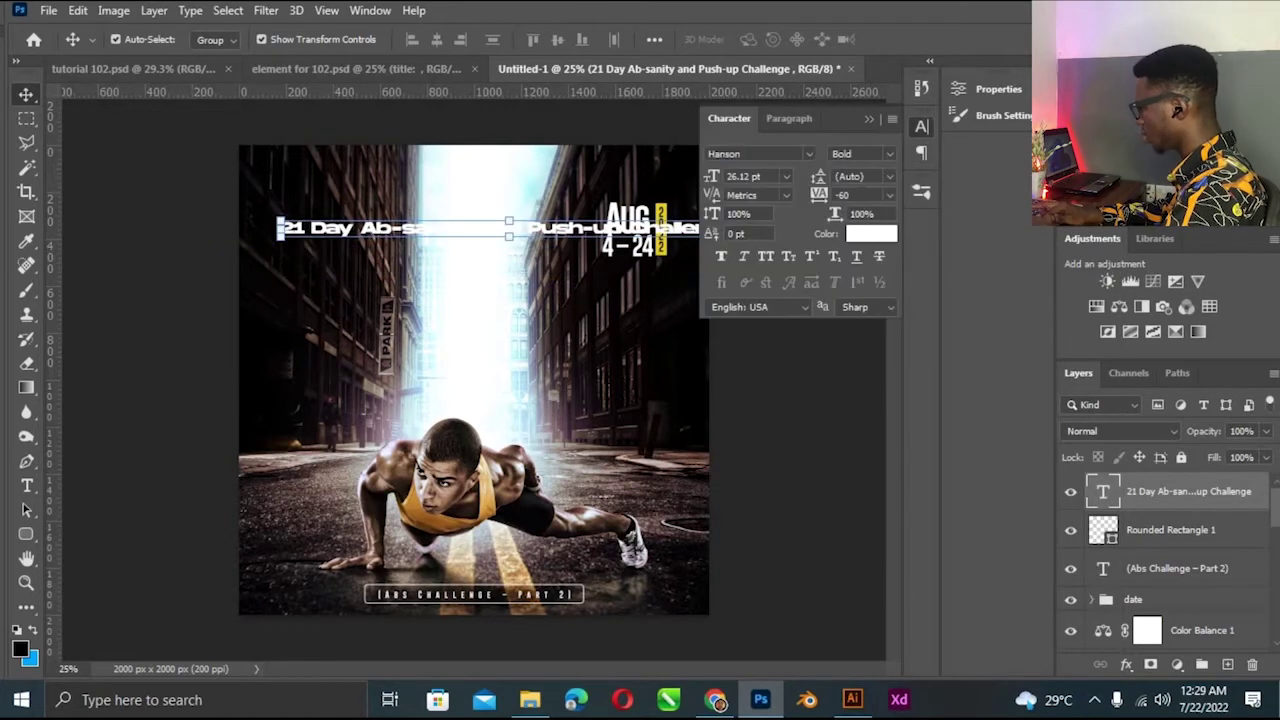
double_click(855, 195)
type("0")
key("Return")
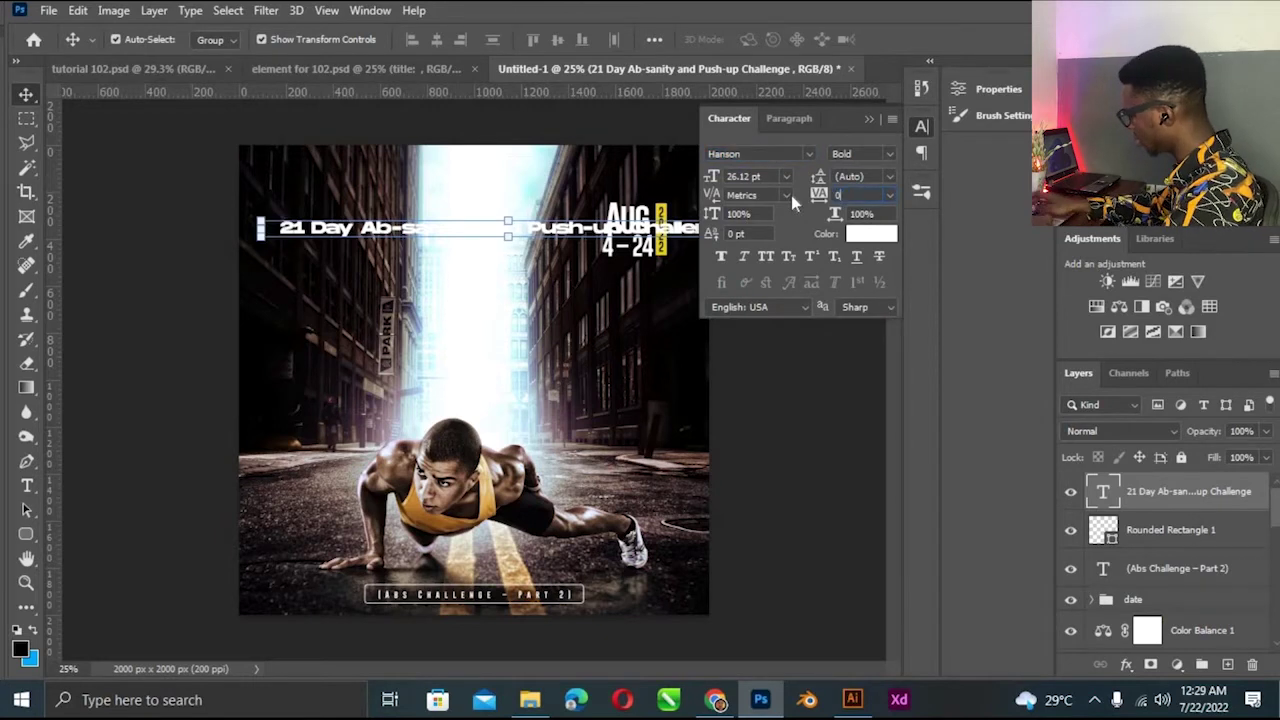
left_click(766, 256)
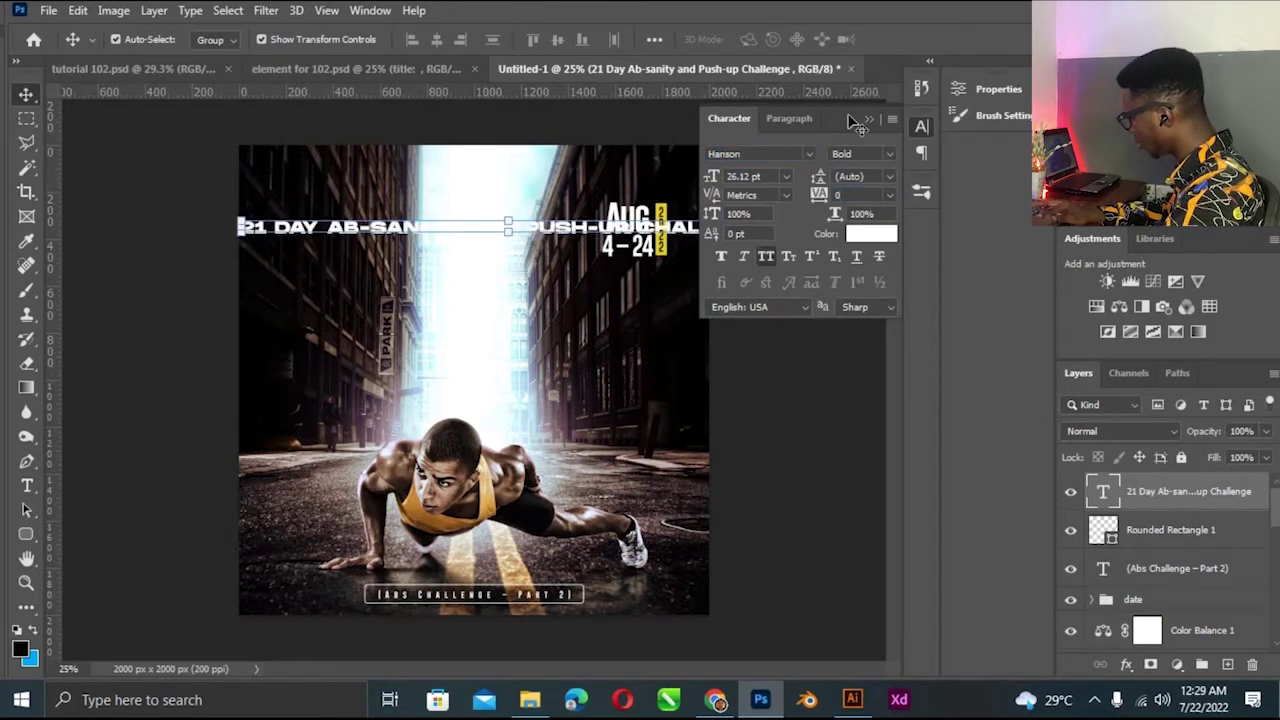
left_click(852, 119)
left_click_drag(400, 235, 429, 233)
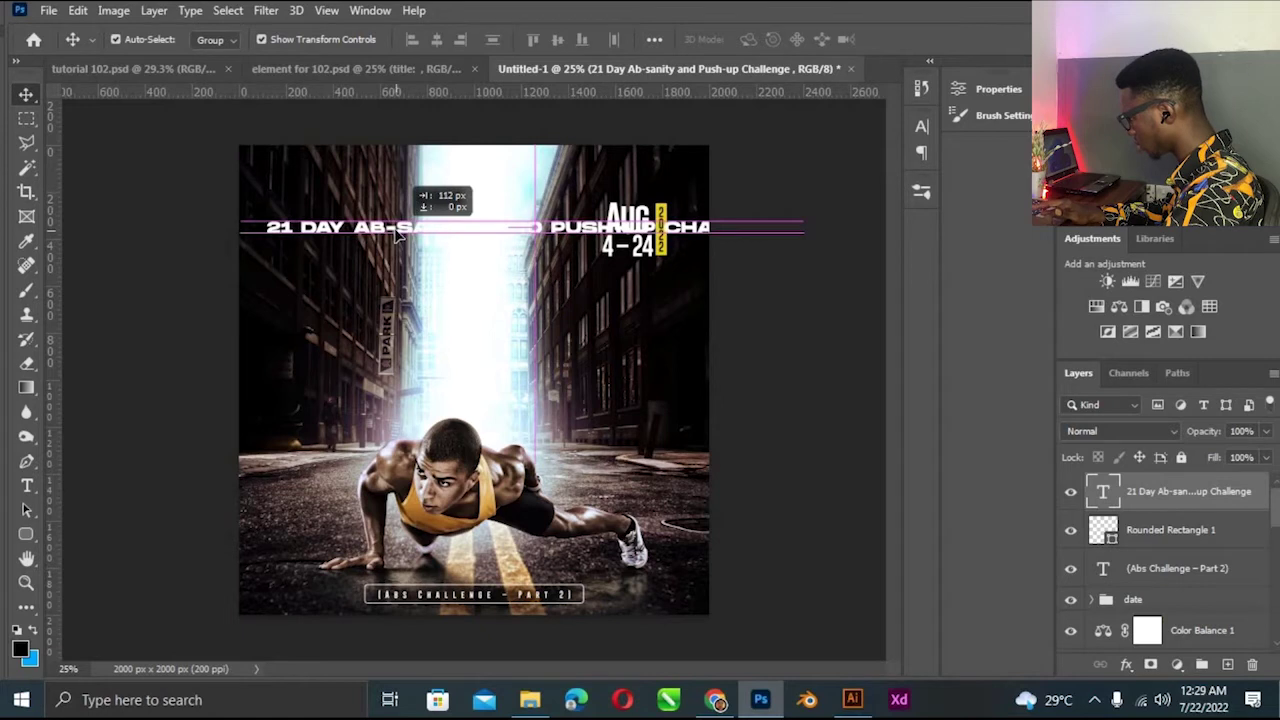
Break the headline after DAY onto a second line and move it down.
key("t")
left_click(348, 228)
key("BackSpace")
key("Return")
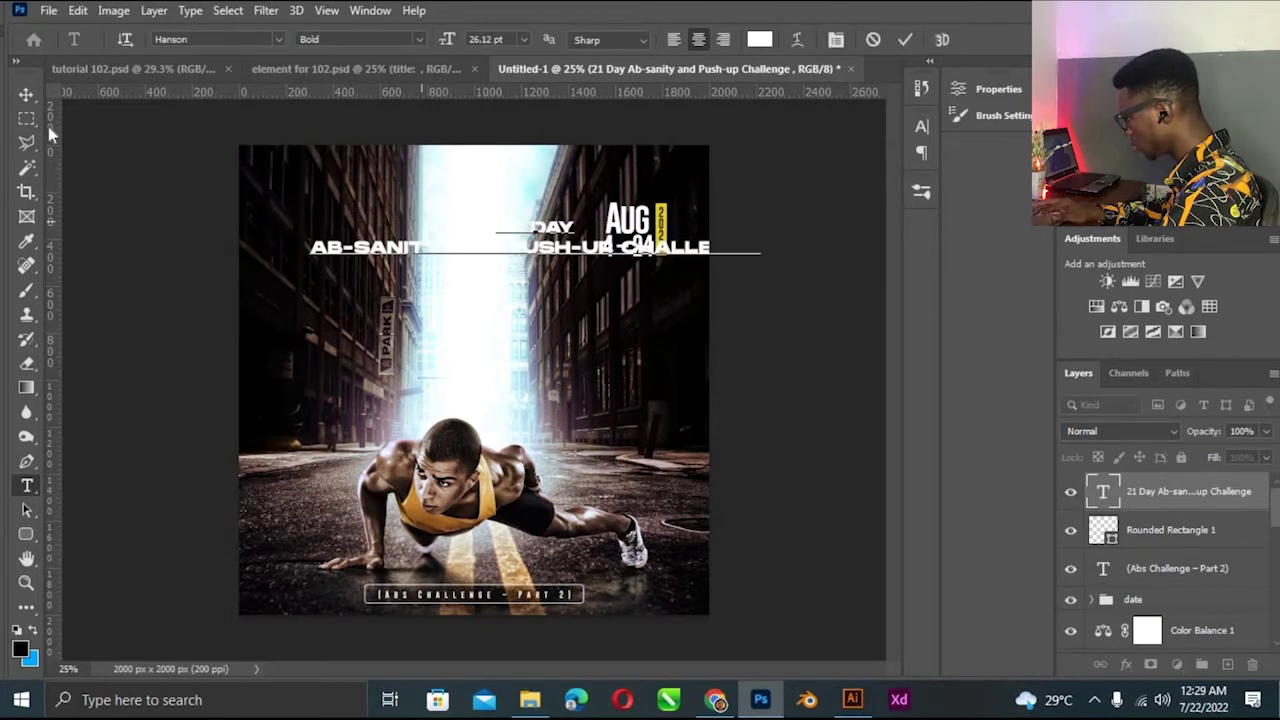
left_click(26, 95)
mouse_move(491, 263)
left_mouse_down()
mouse_move(492, 274)
mouse_move(600, 284)
left_mouse_up()
Delete the headline's second line, leaving only 21 DAY.
key("t")
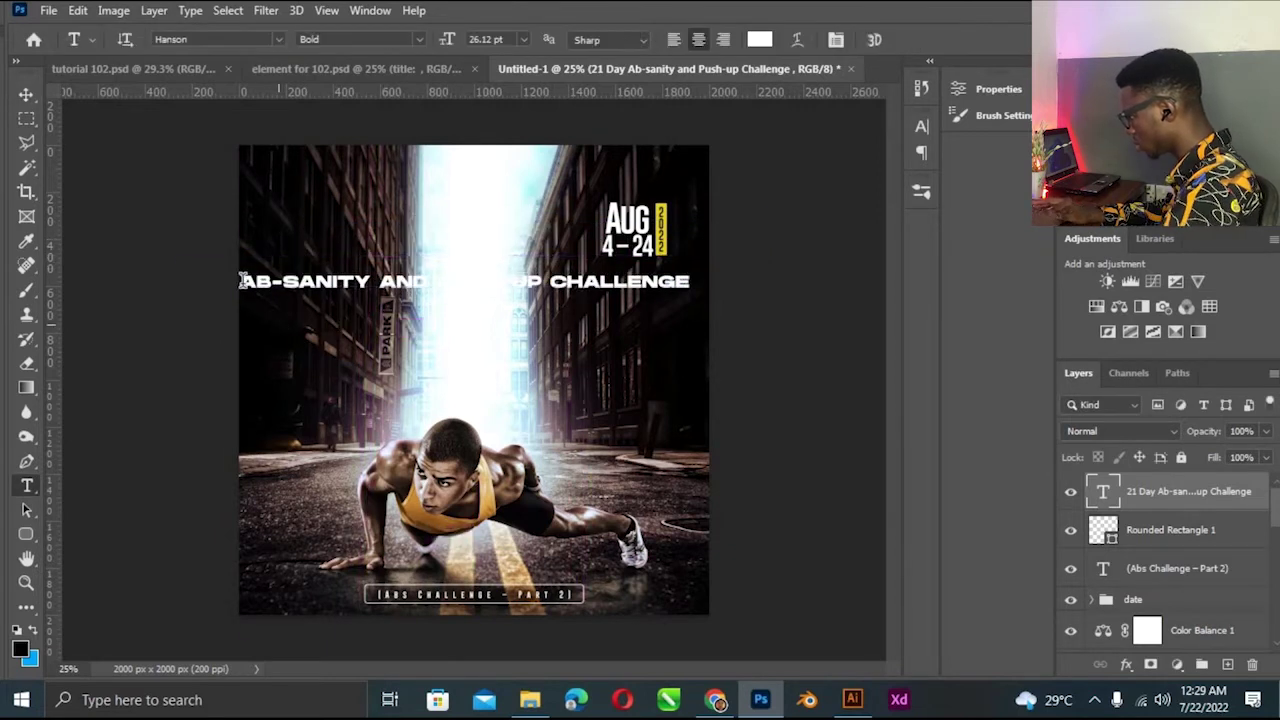
left_click(302, 281)
key("ctrl+a")
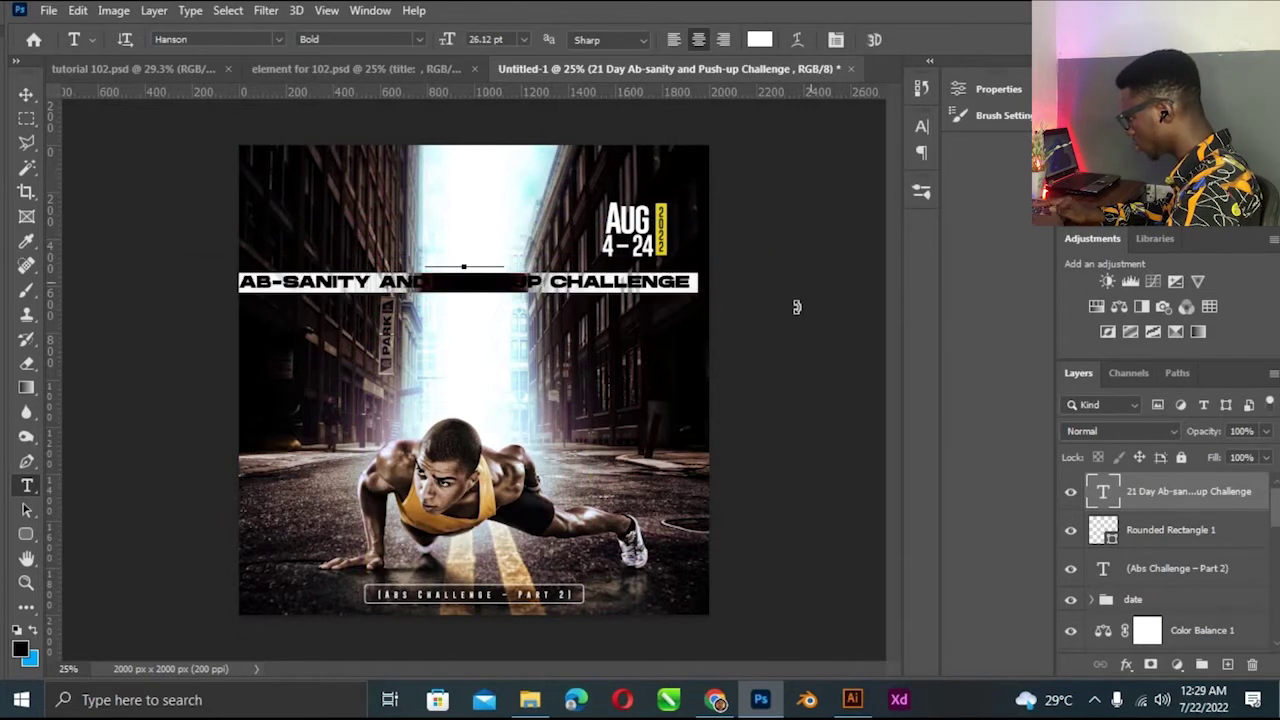
key("BackSpace")
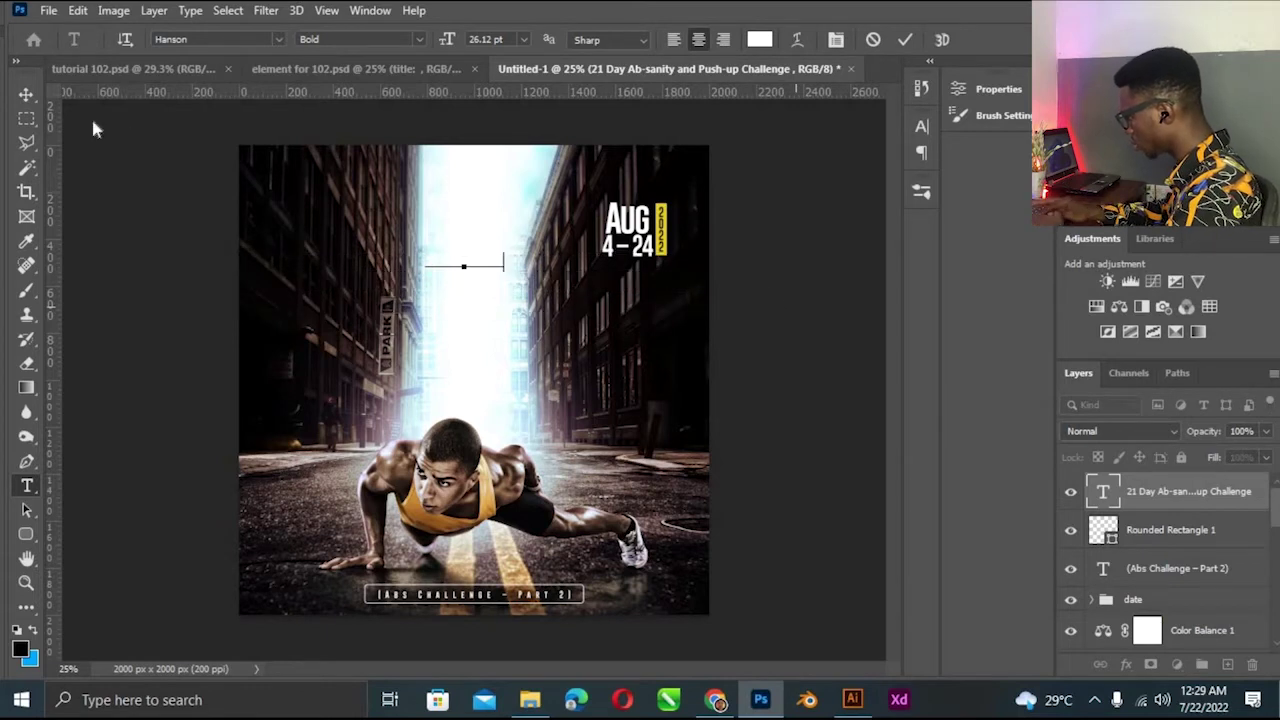
Place 21 DAY at the upper left and duplicate it below, pasting in the rest of the title.
left_click(27, 95)
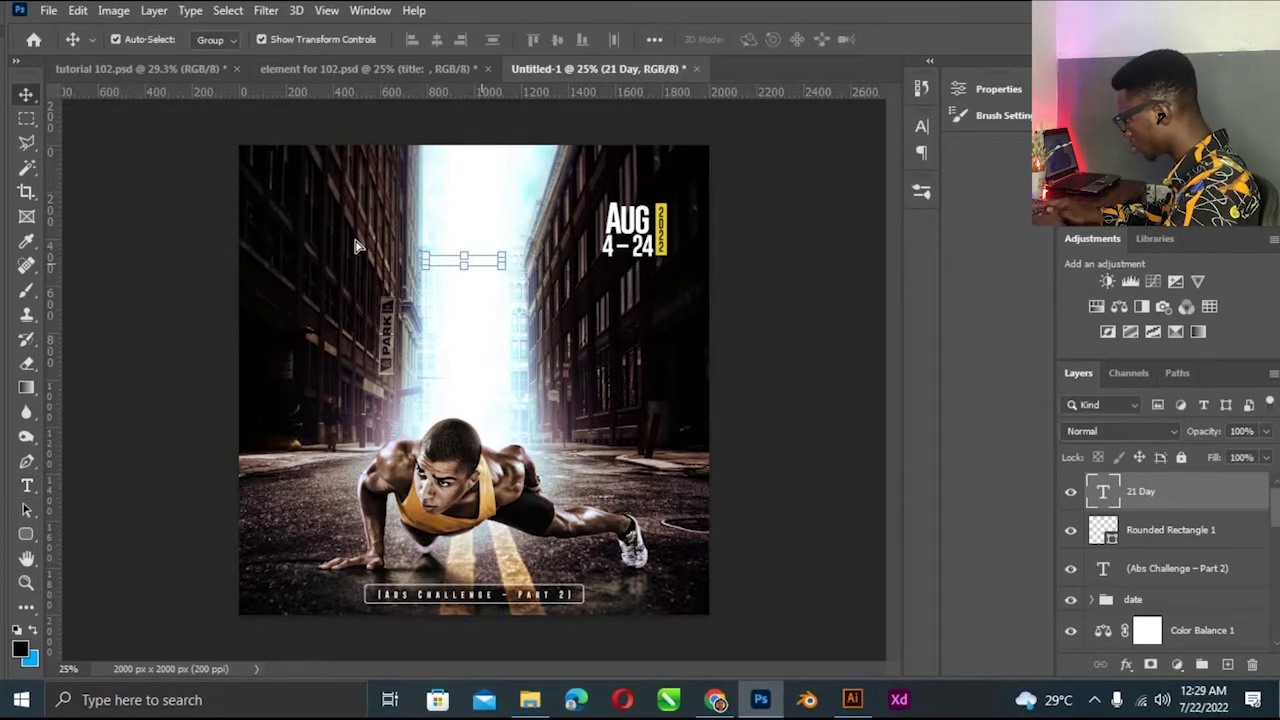
left_click_drag(488, 266, 345, 228)
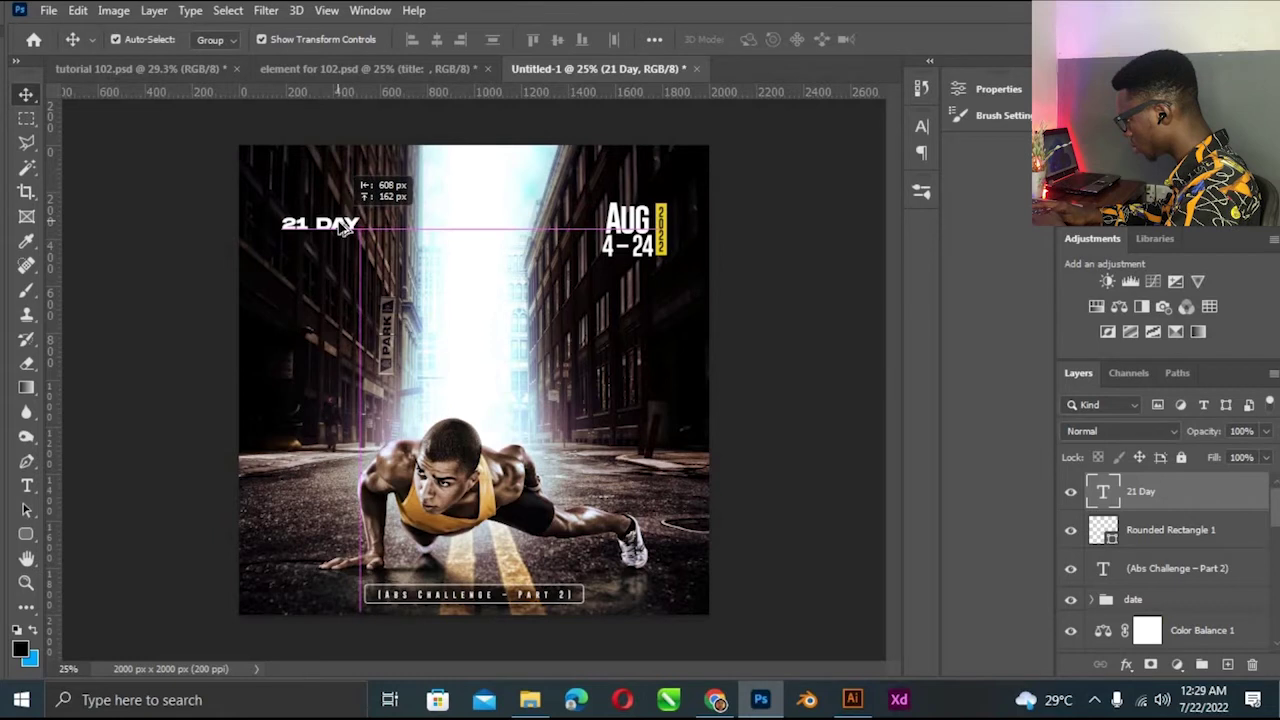
left_click_drag(330, 226, 333, 248)
key("ctrl+t")
key("Return")
double_click(333, 245)
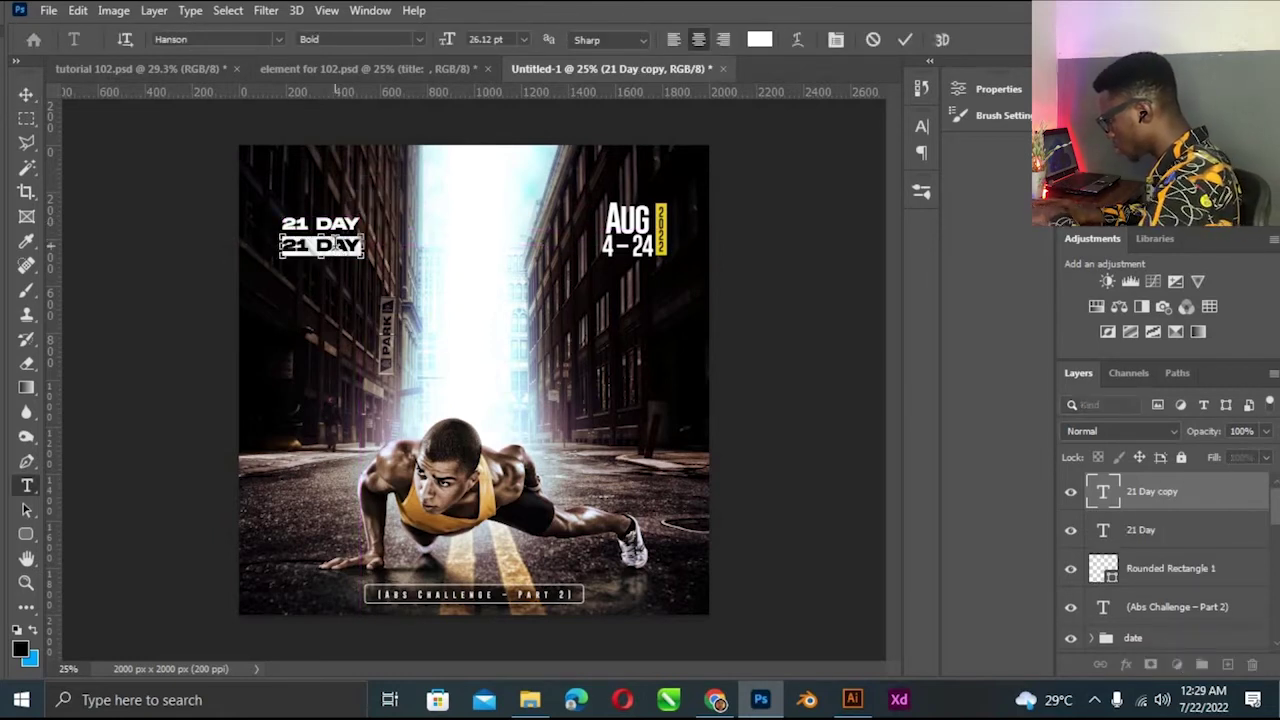
key("ctrl+v")
left_click(25, 96)
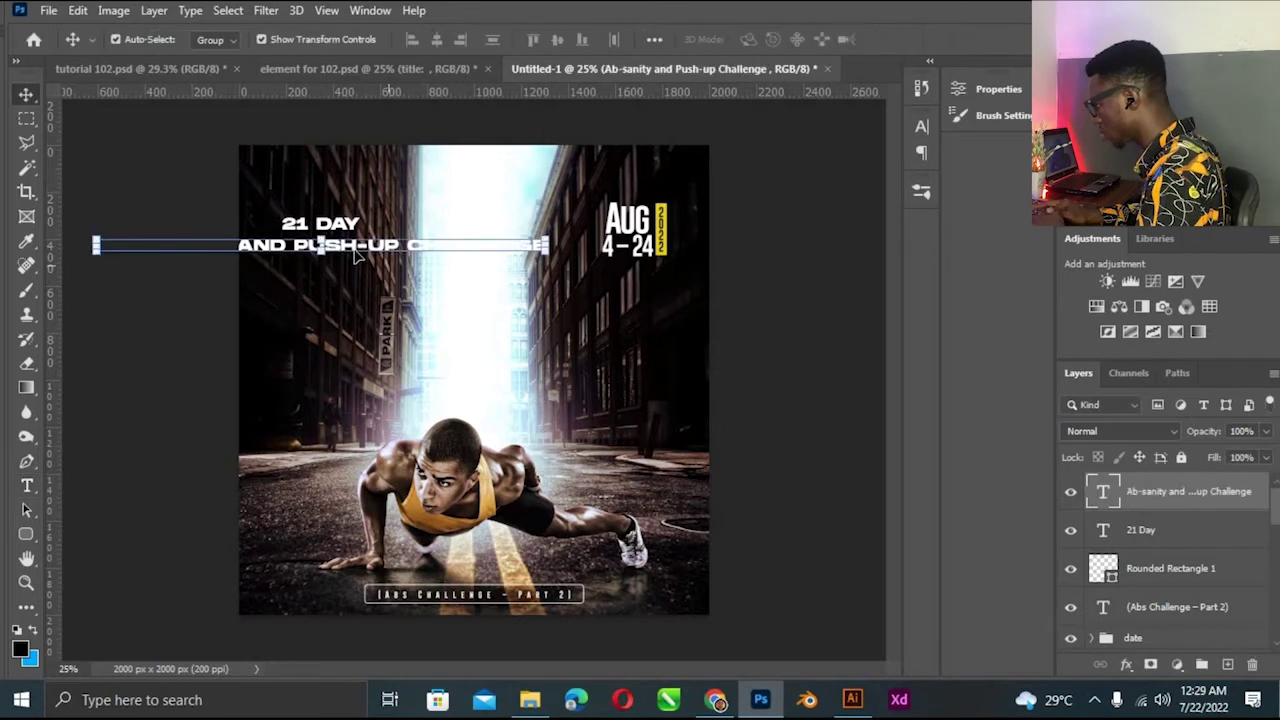
left_click_drag(392, 258, 541, 252)
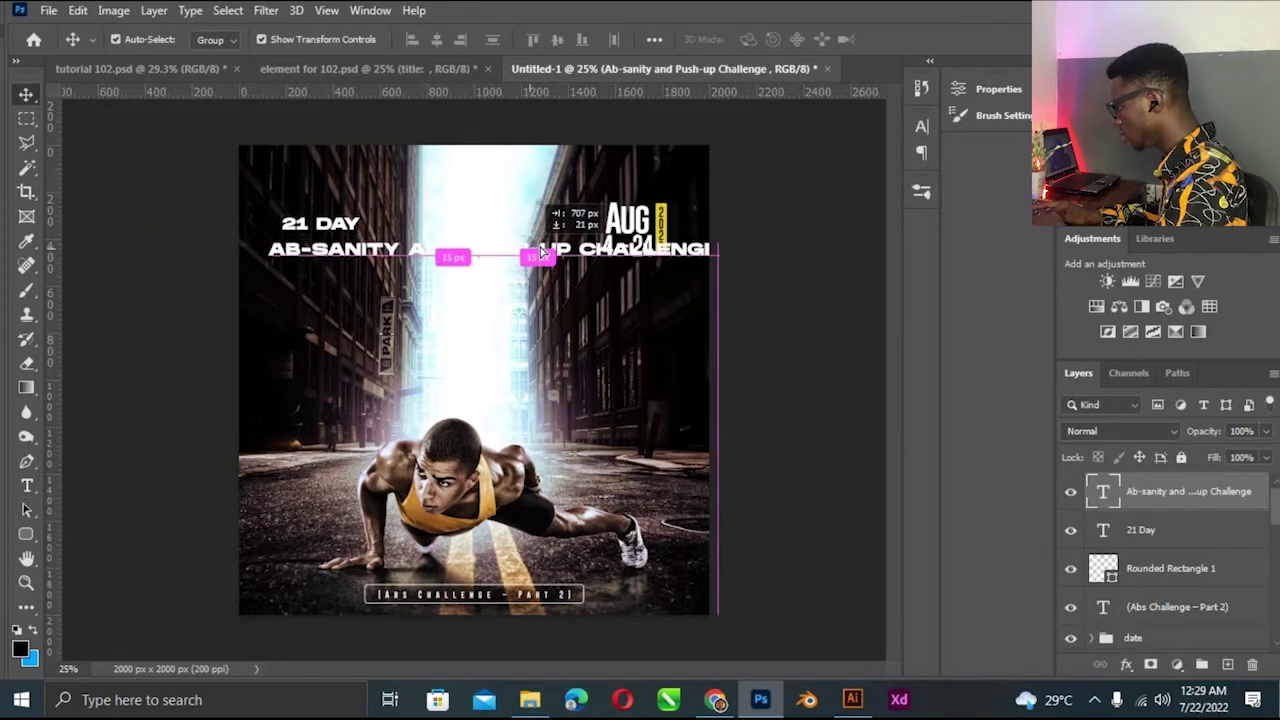
left_click_drag(541, 252, 541, 253)
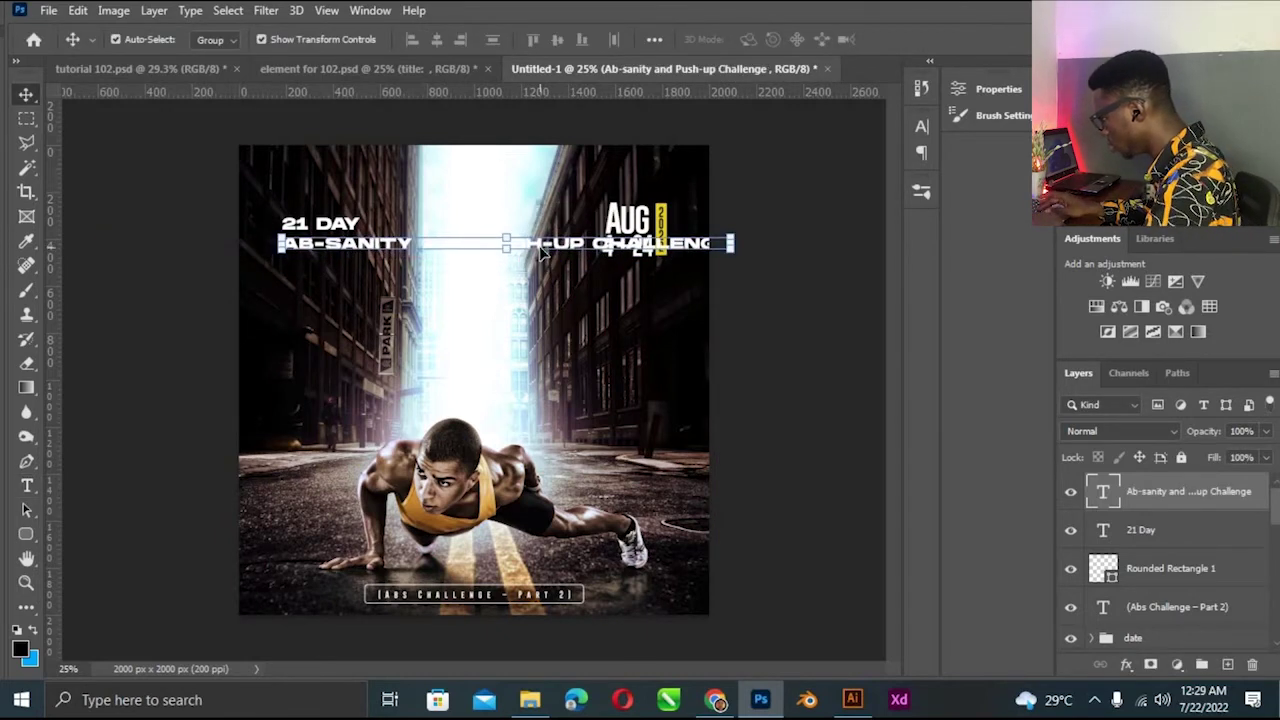
Break the title after AB-SANITY, left-align it, and move it under 21 DAY.
key("t")
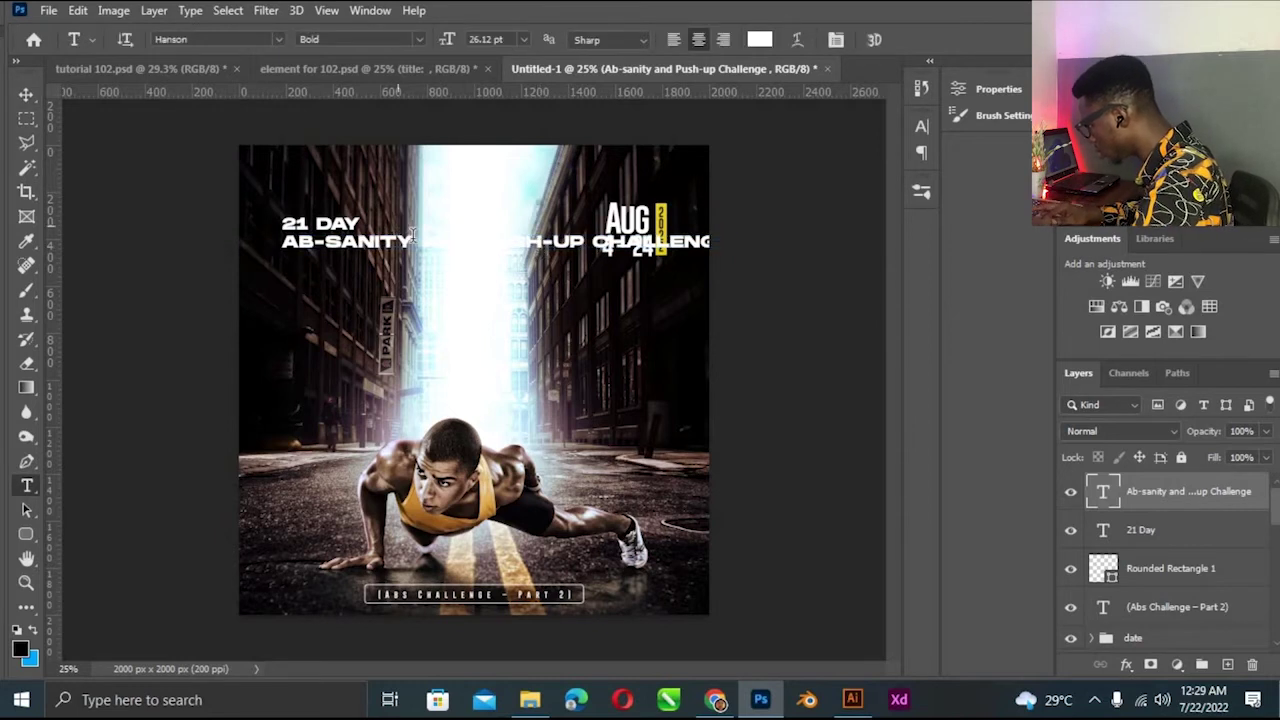
left_click(506, 244)
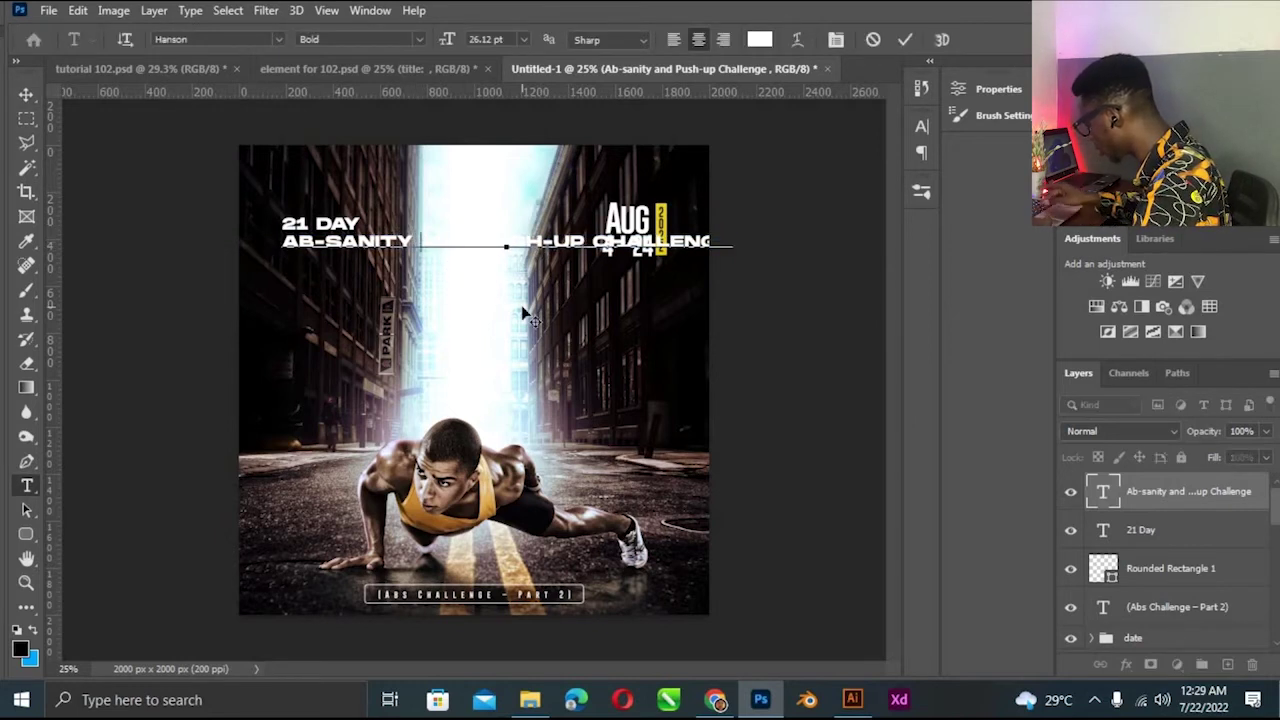
key("Return")
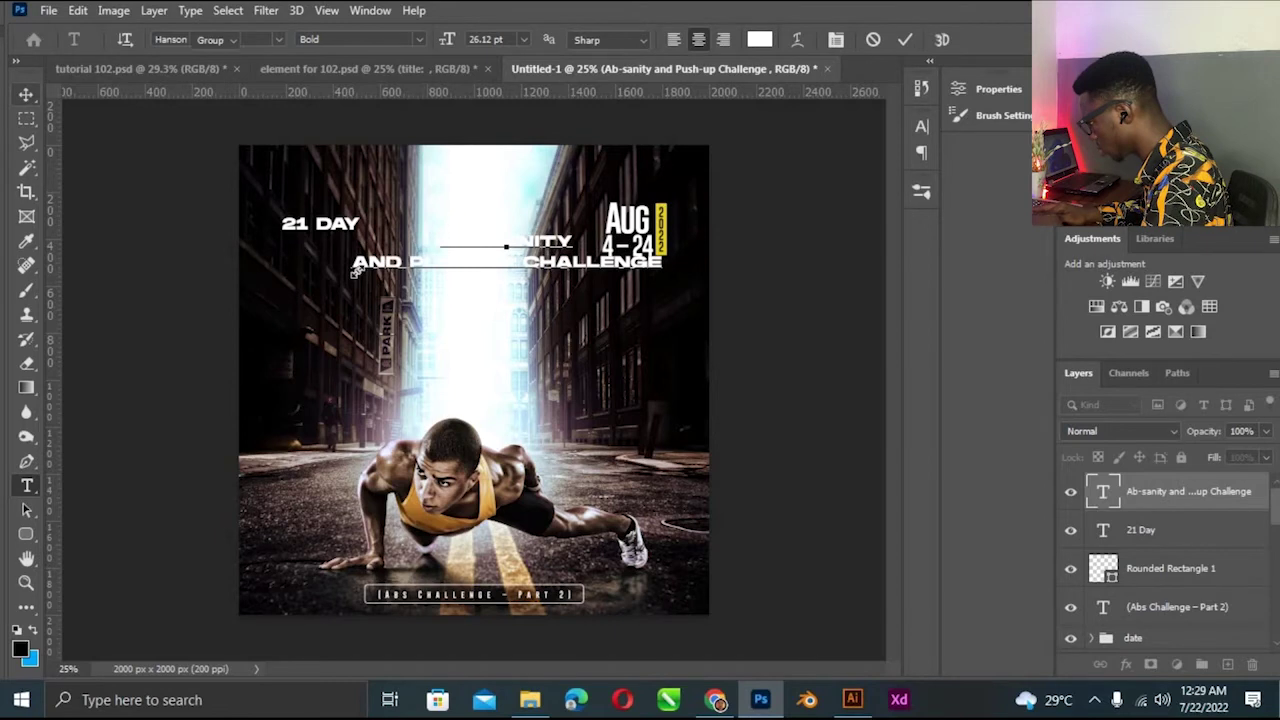
key("ctrl+Return")
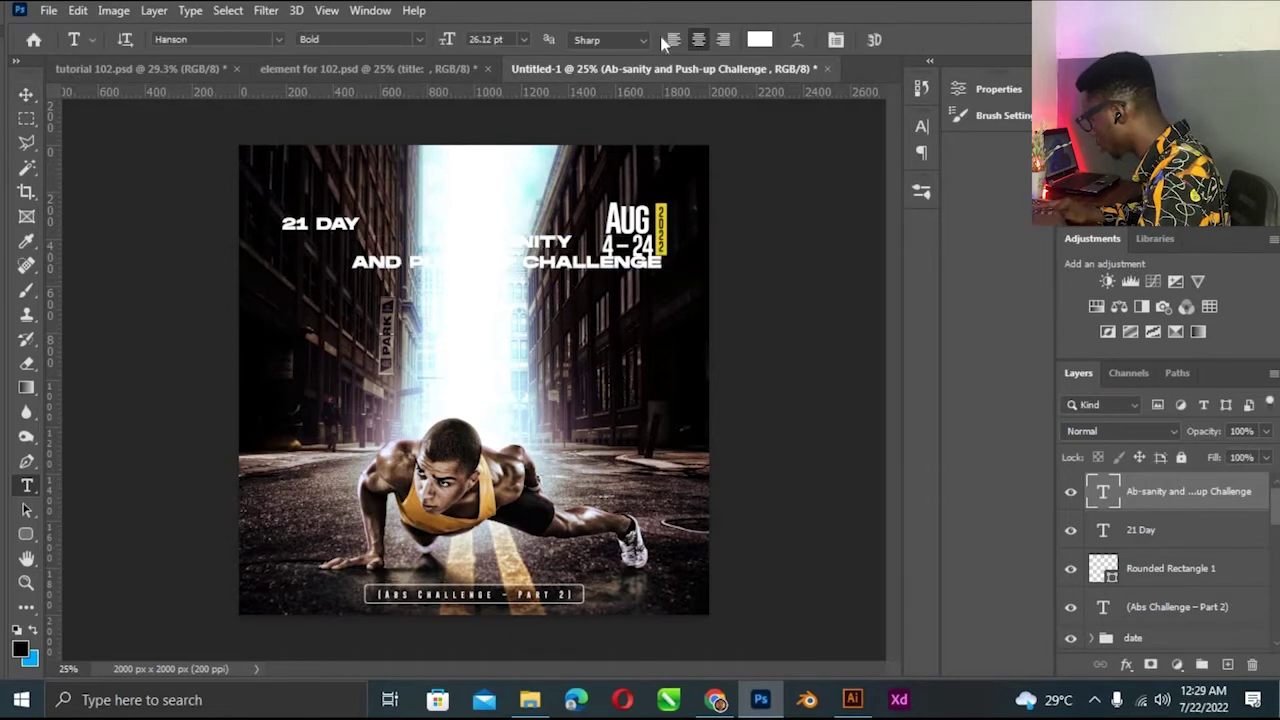
key("ctrl+shift+l")
key("v")
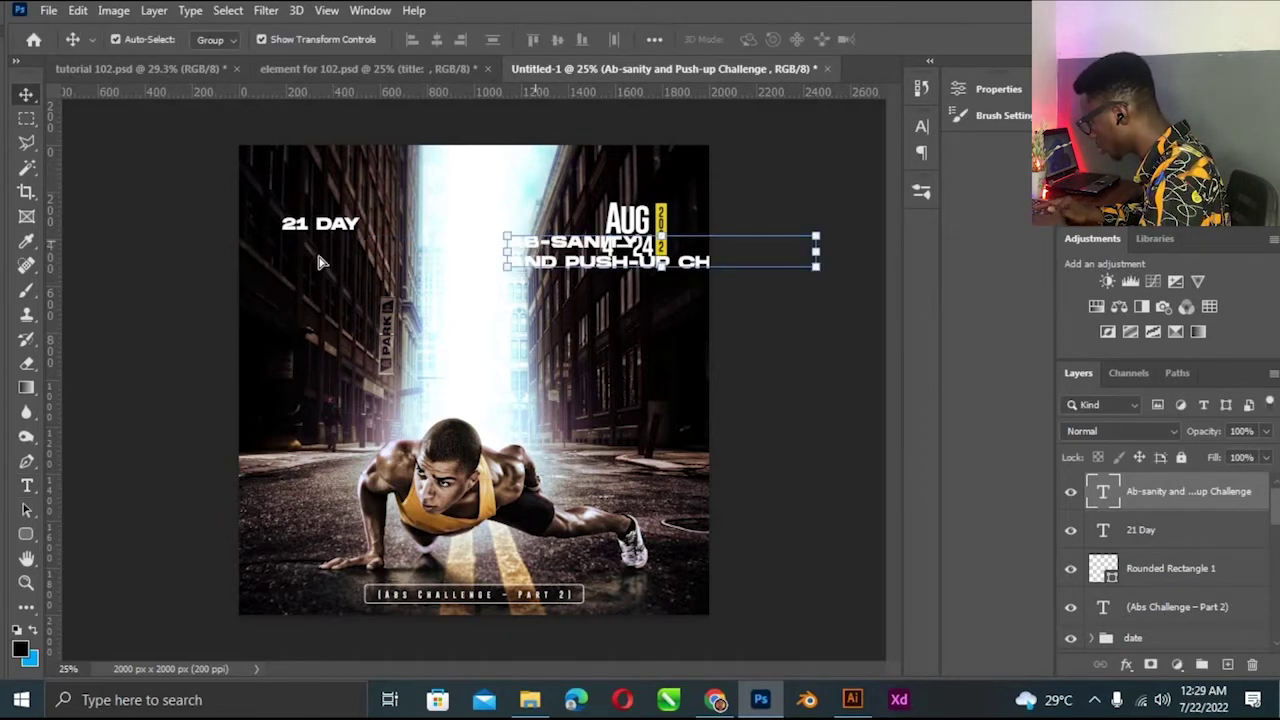
left_click_drag(540, 250, 315, 249)
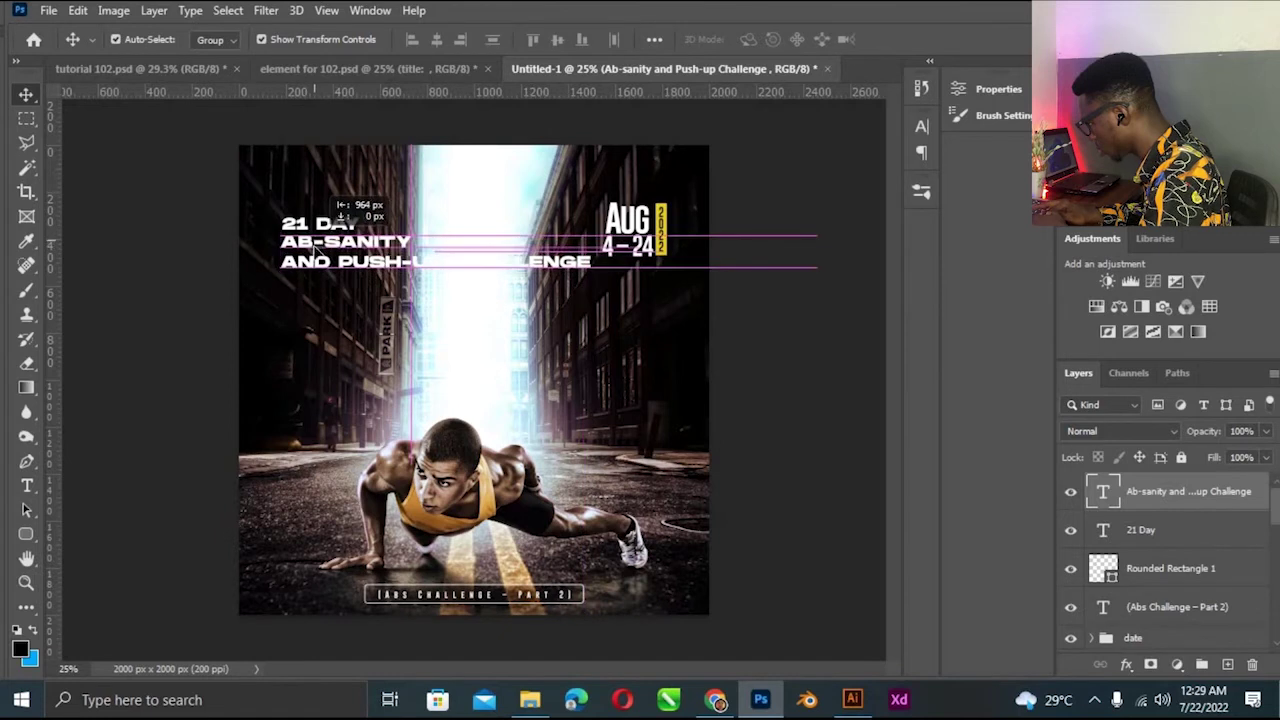
Delete the AND PUSH-UP CHALLENGE line, leaving only AB-SANITY.
key("t")
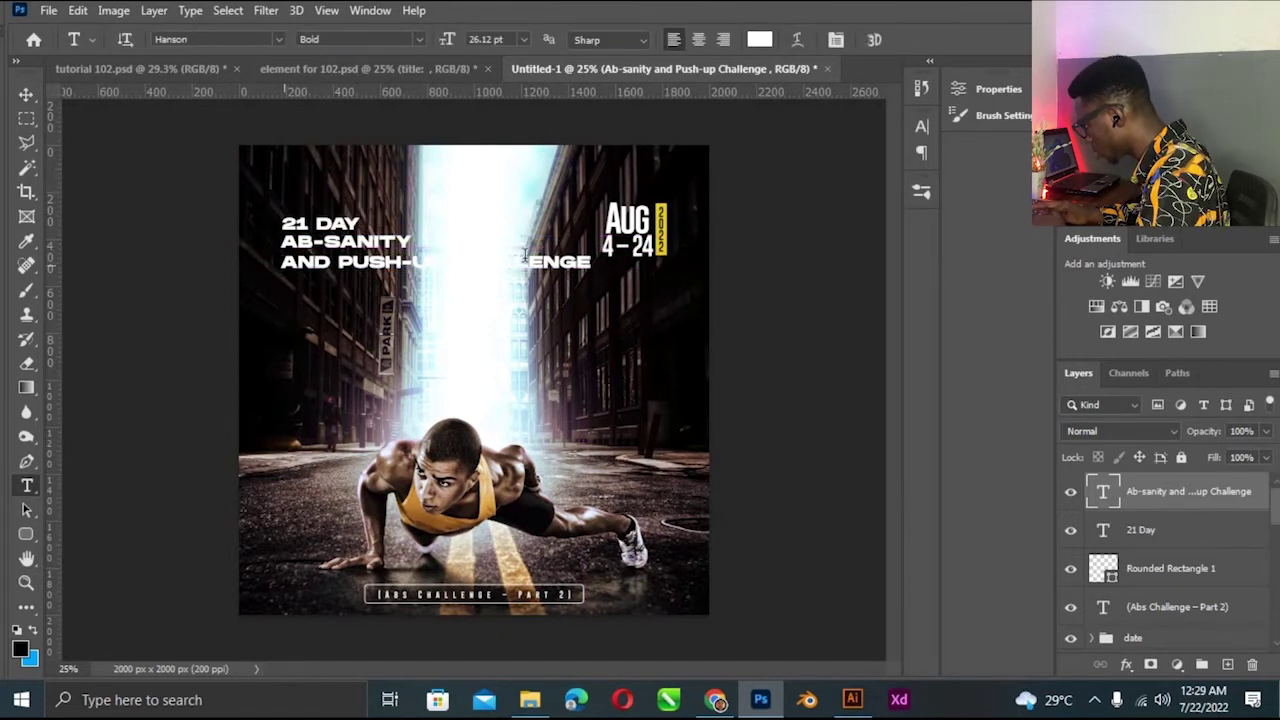
left_click_drag(280, 262, 643, 280)
key("BackSpace")
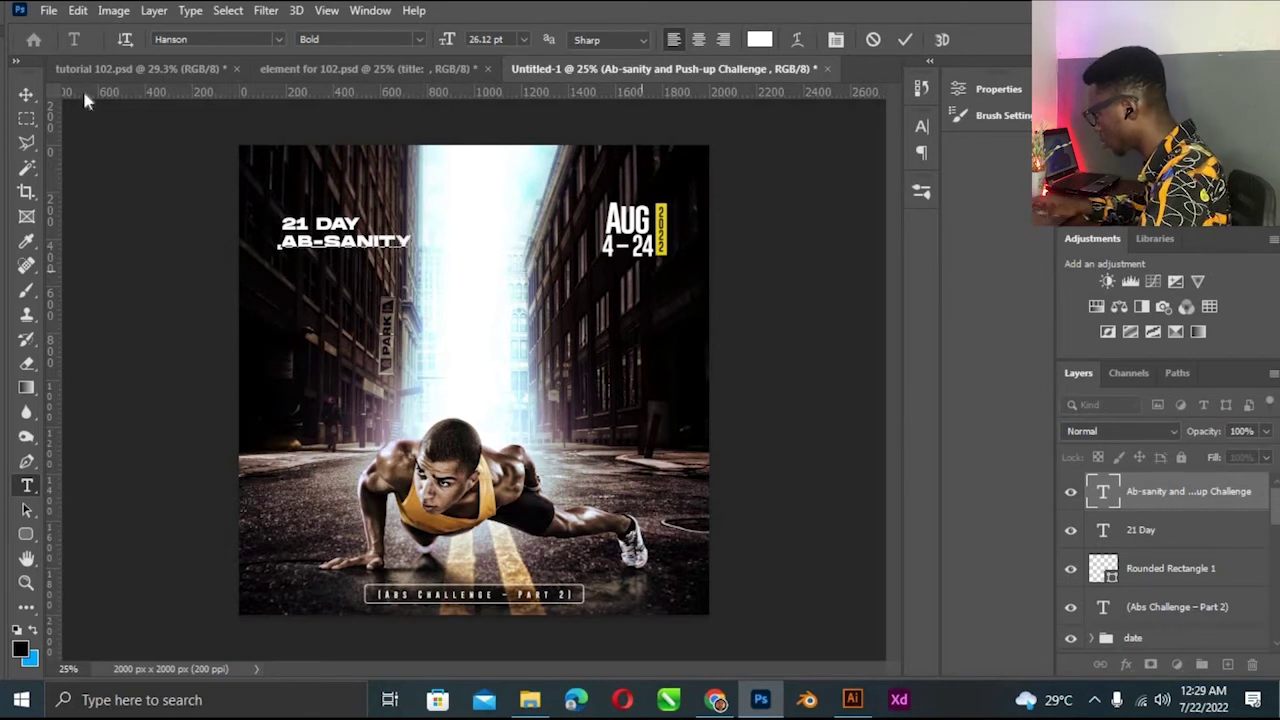
key("ctrl+Return")
key("v")
Duplicate AB-SANITY below and retype it as AND / PUSH-UP / CHALLENGE on separate lines.
left_click_drag(375, 263, 375, 283)
key("t")
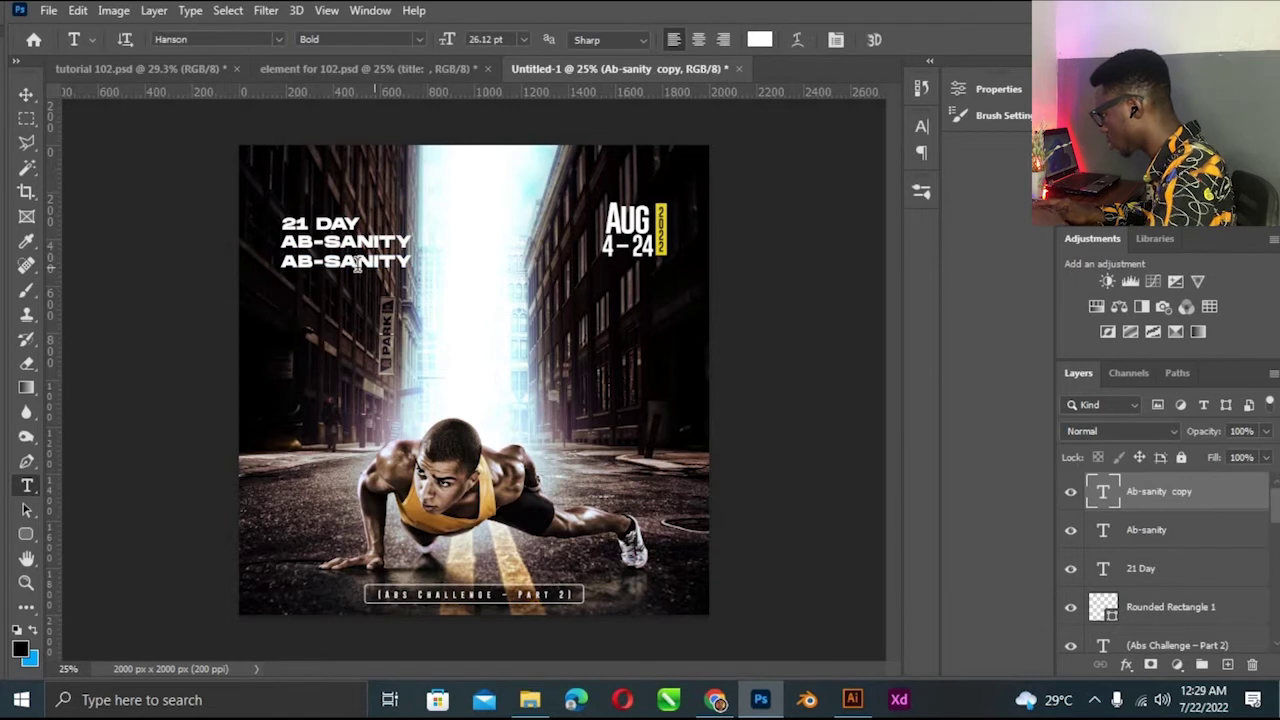
left_click(353, 262)
key("ctrl+a")
type("AND PUSH-UP CHALLENGE")
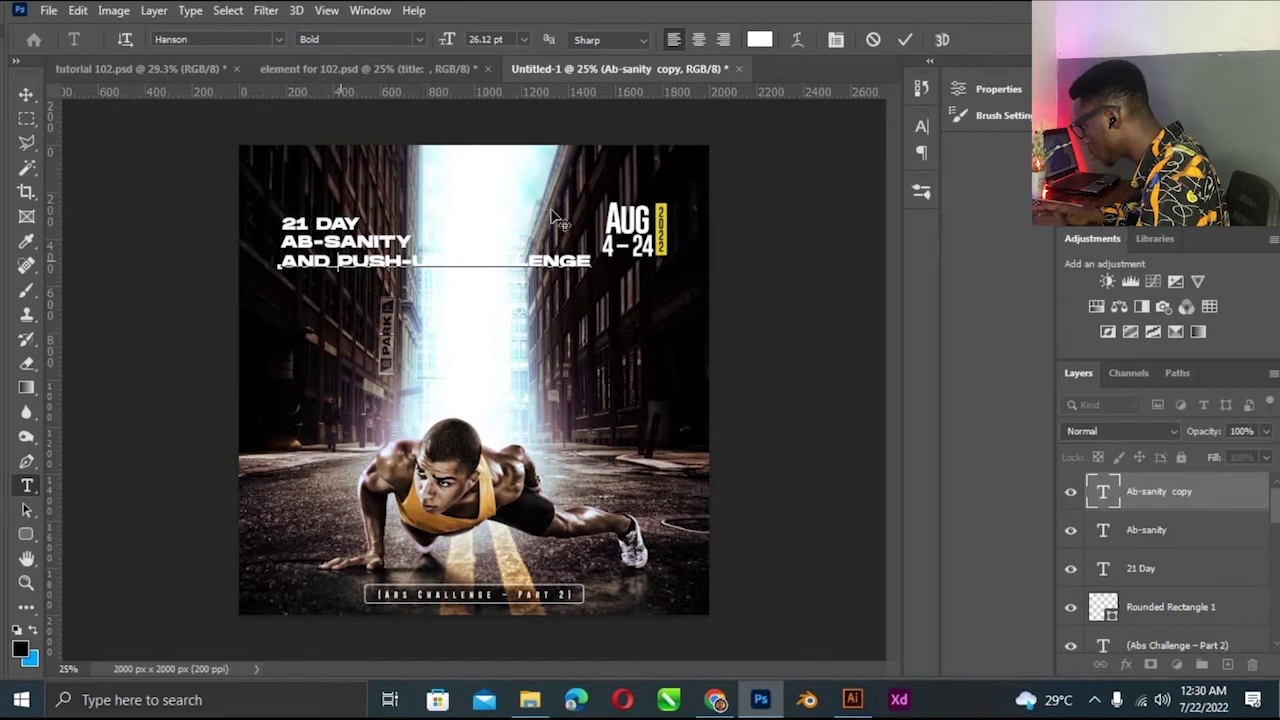
key("Return")
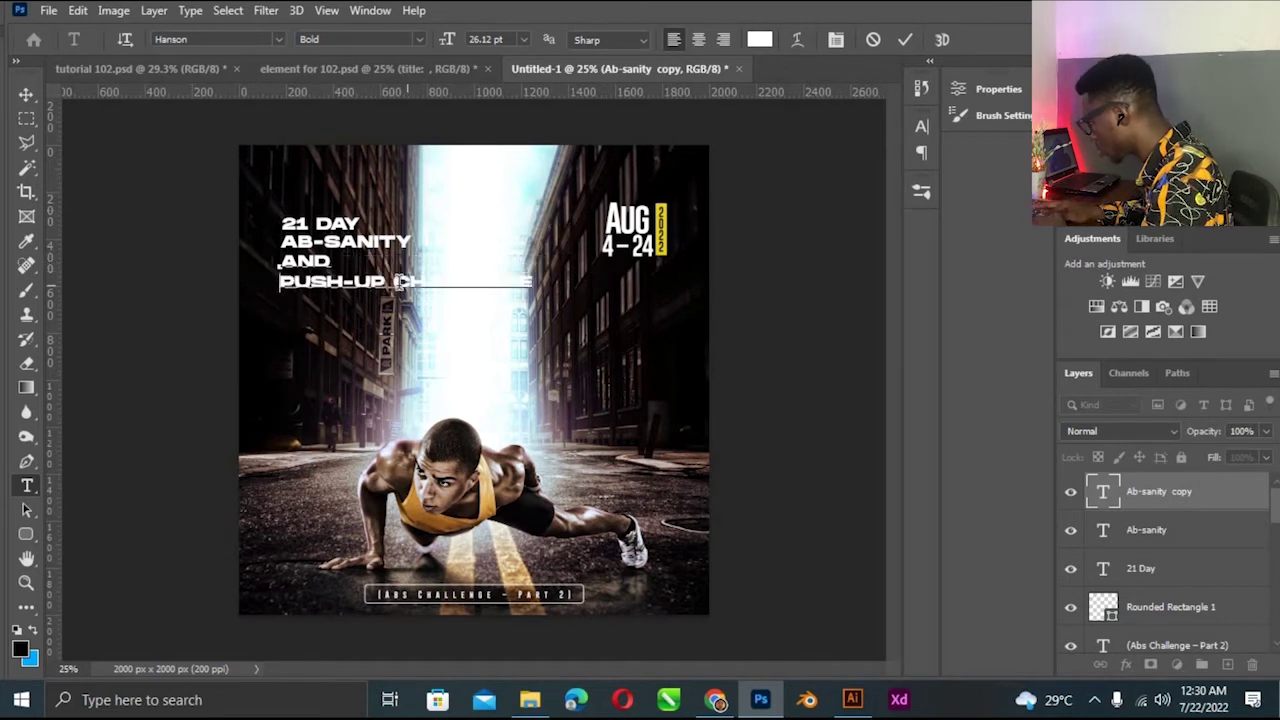
key("Return")
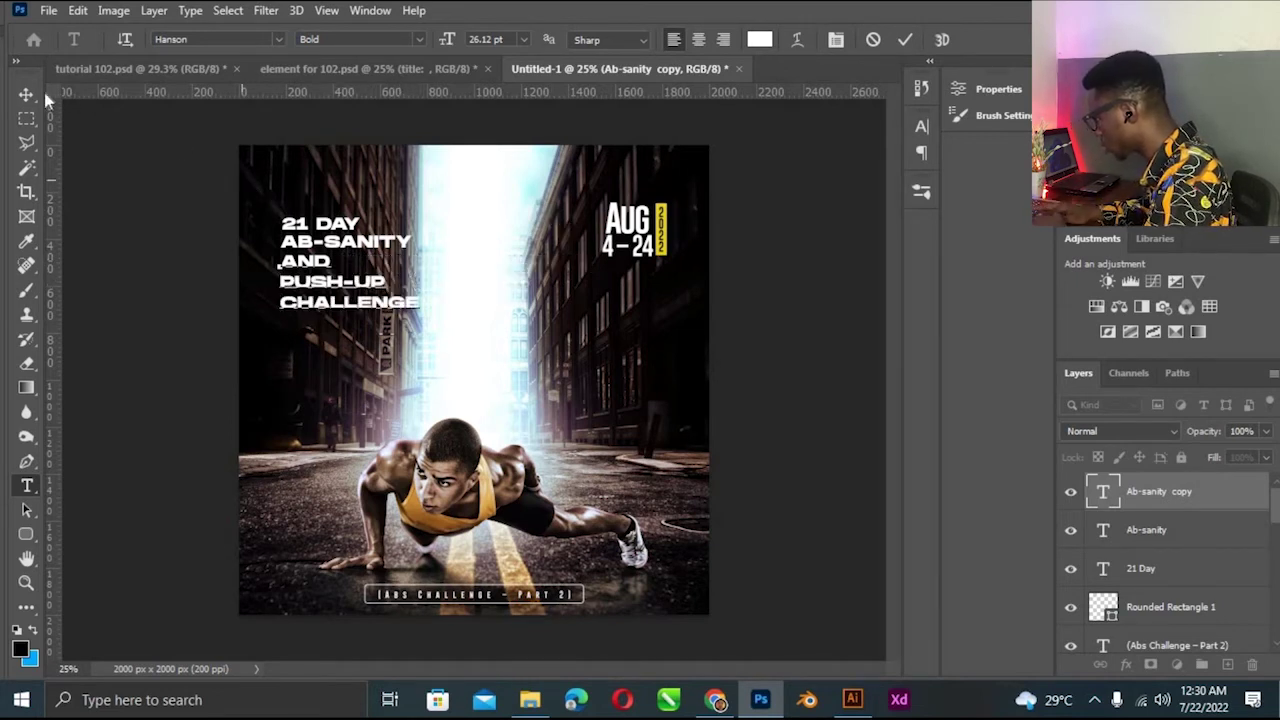
left_click(26, 94)
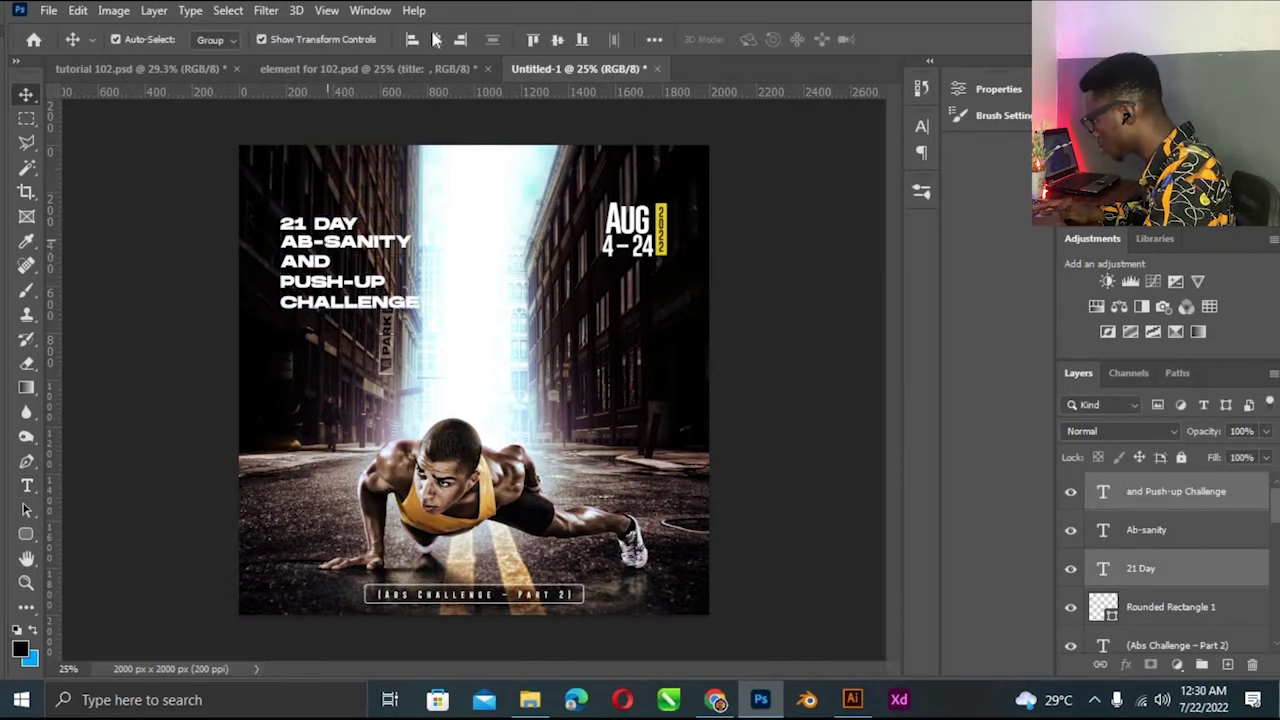
Scale the stacked title block to about 89% and move it up-left.
left_click(331, 248, "shift")
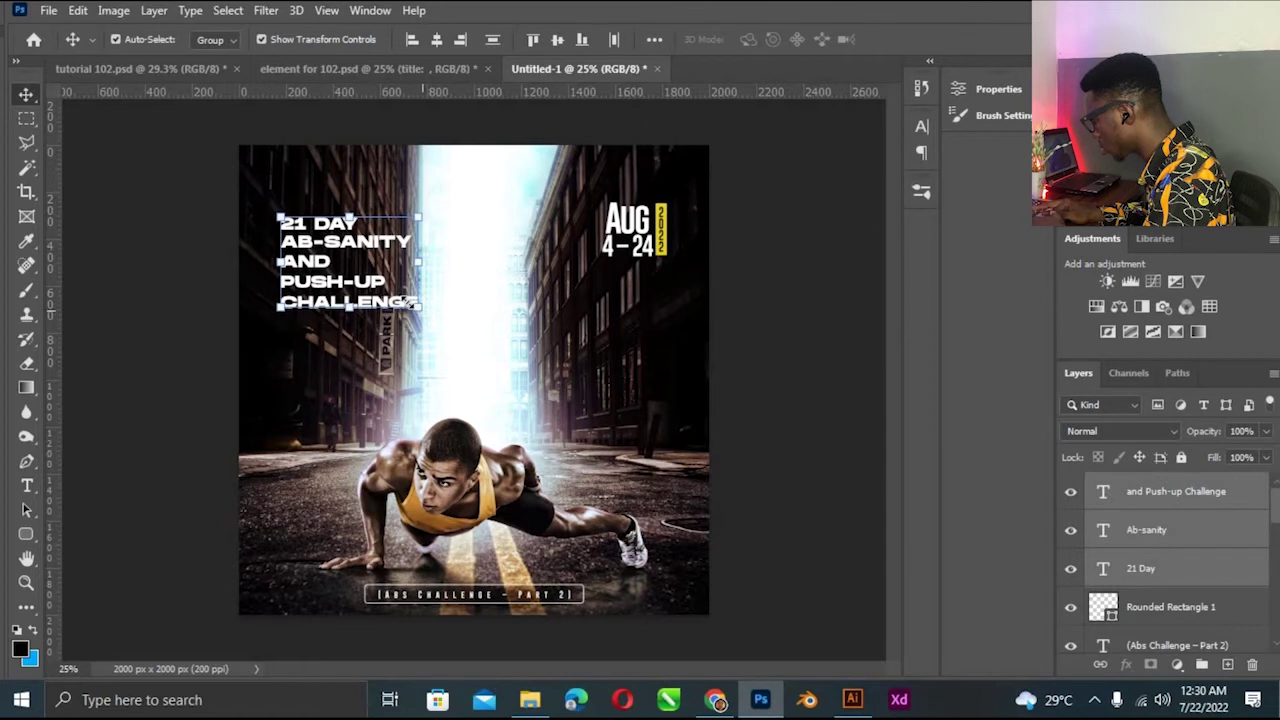
left_click_drag(412, 303, 404, 296)
left_click_drag(370, 225, 376, 230)
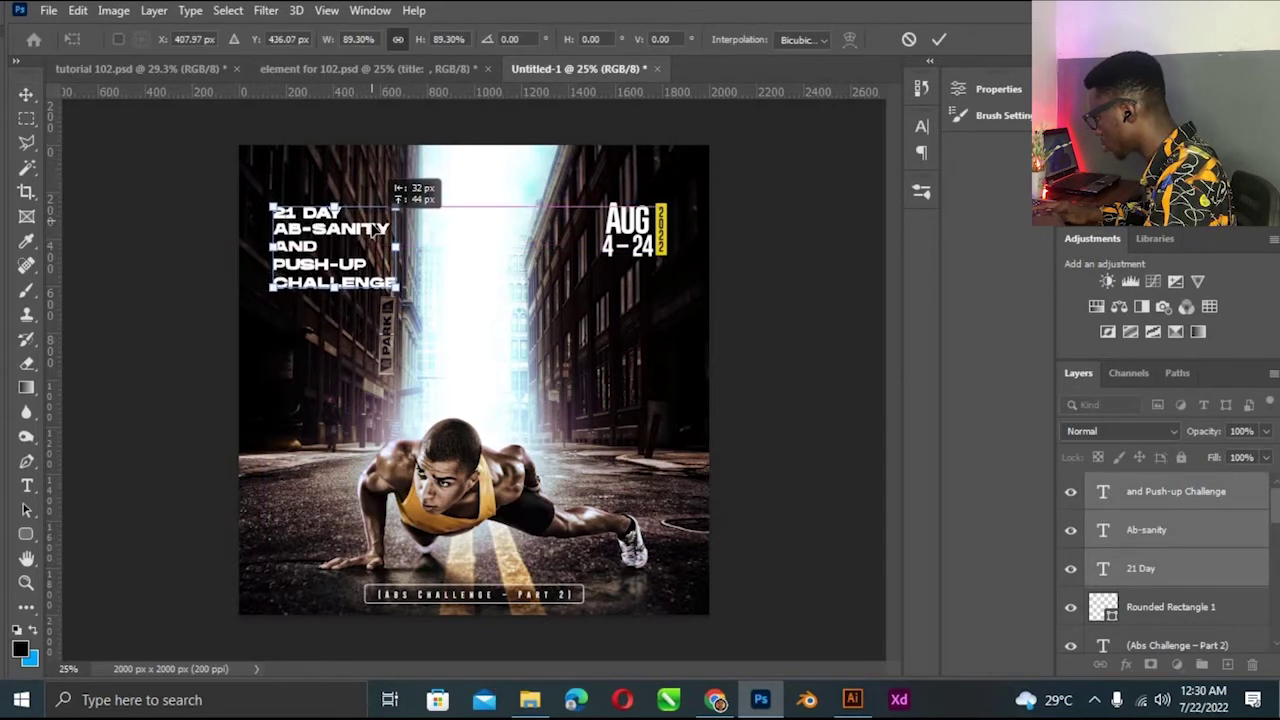
left_click_drag(372, 226, 376, 229)
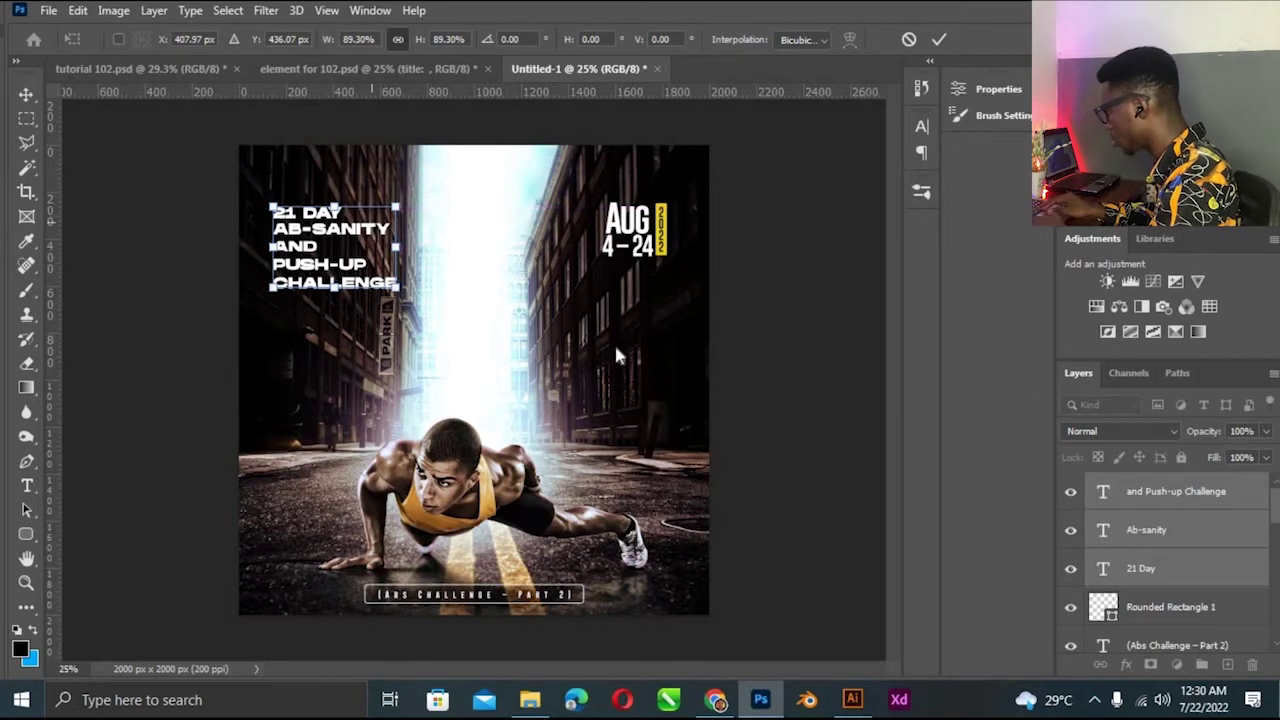
key("Return")
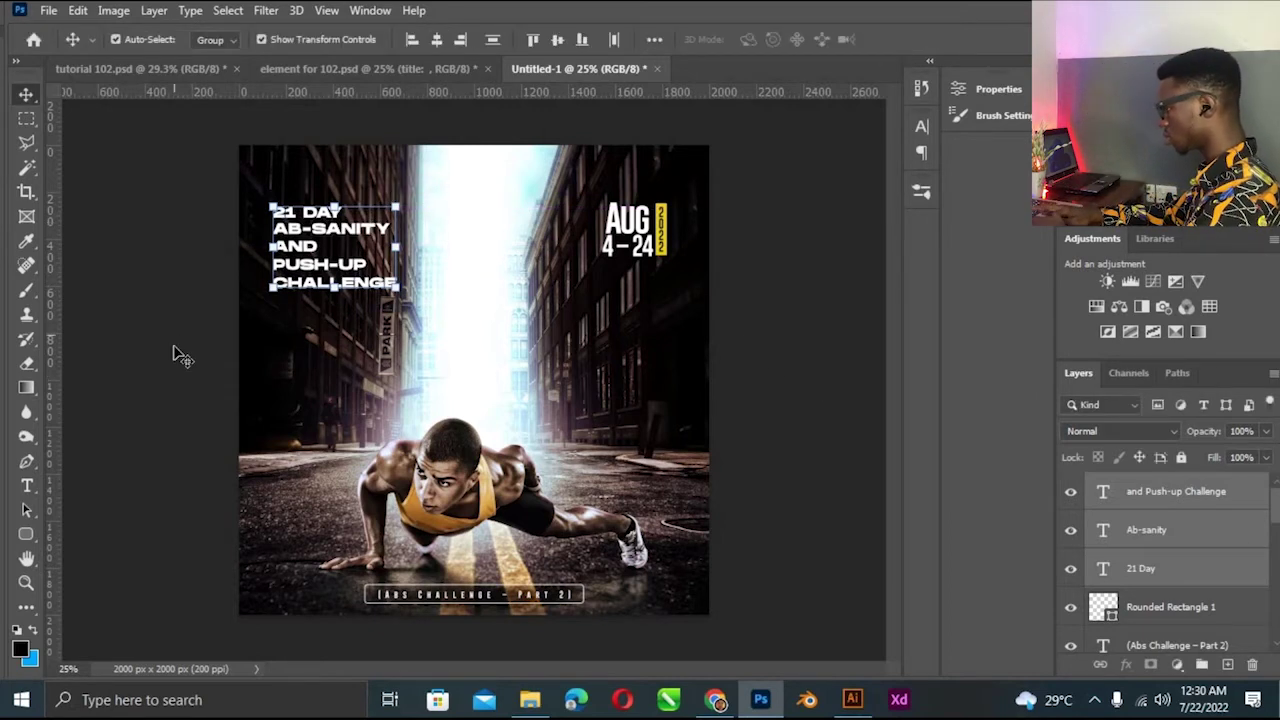
Enlarge the 21 DAY line to about 176%.
left_click(178, 350)
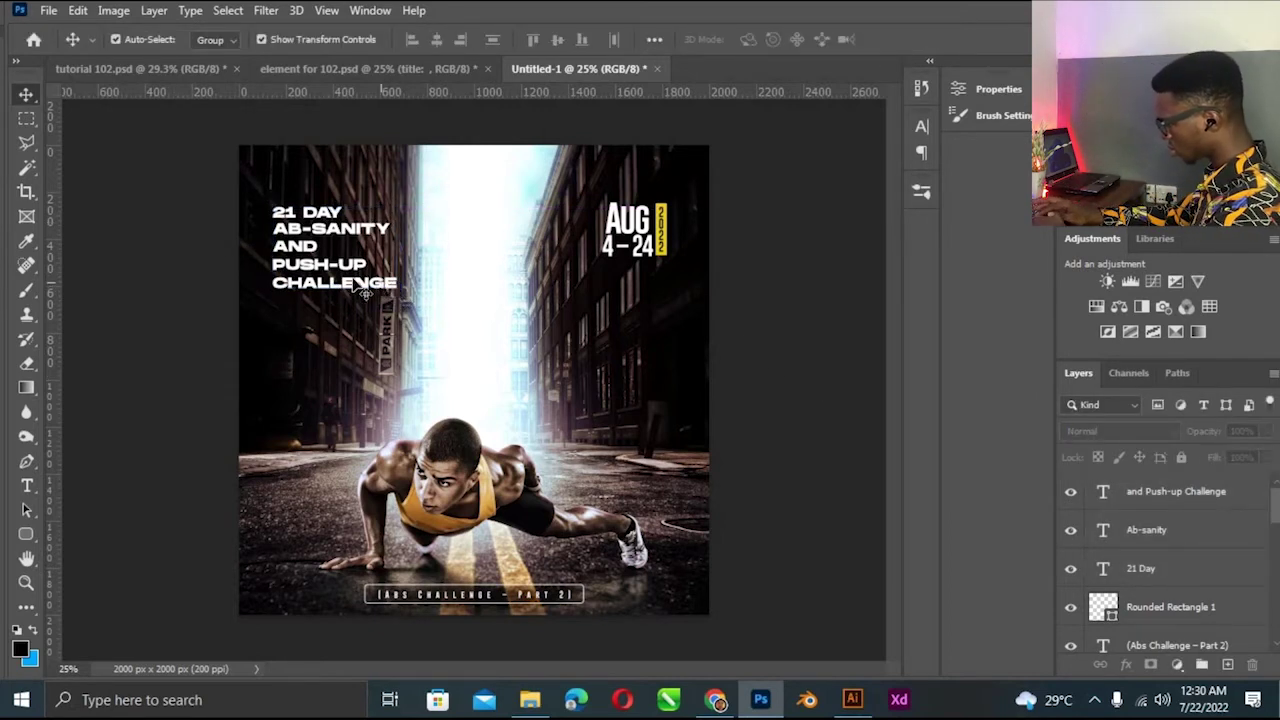
left_click(316, 218)
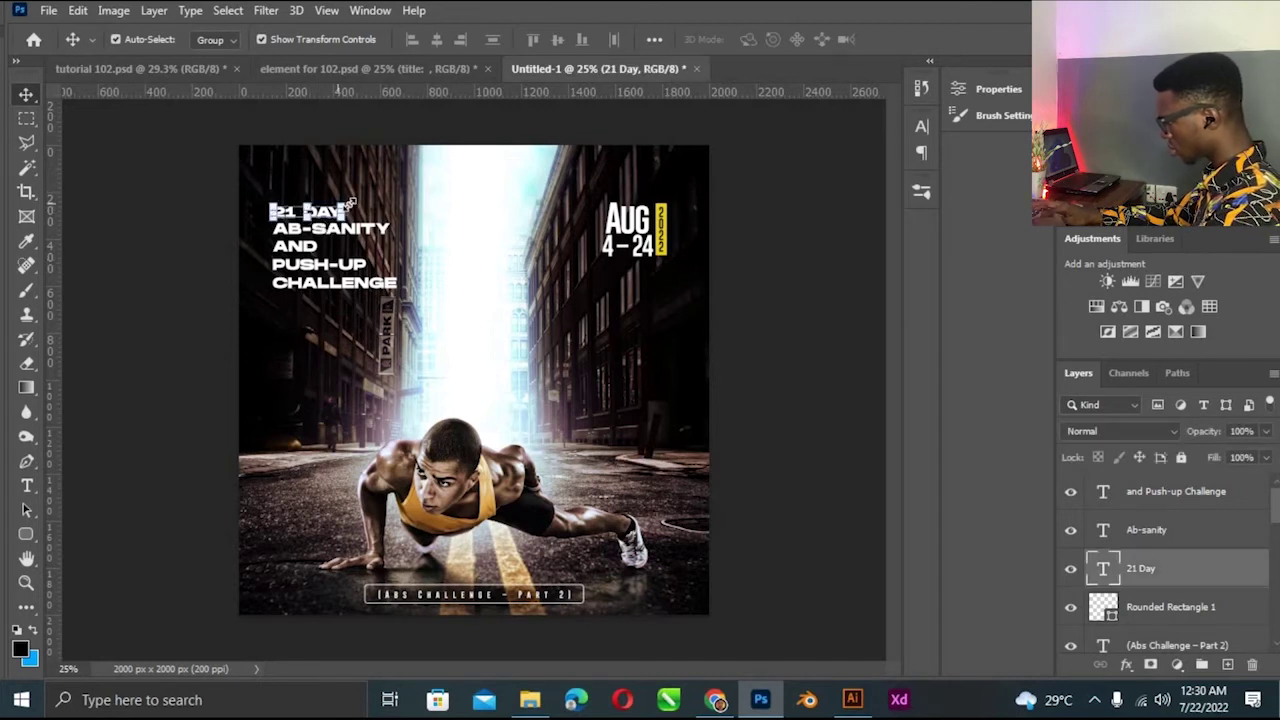
key("ctrl+t")
mouse_move(344, 205)
left_mouse_down()
mouse_move(390, 176)
mouse_move(377, 177)
left_mouse_up()
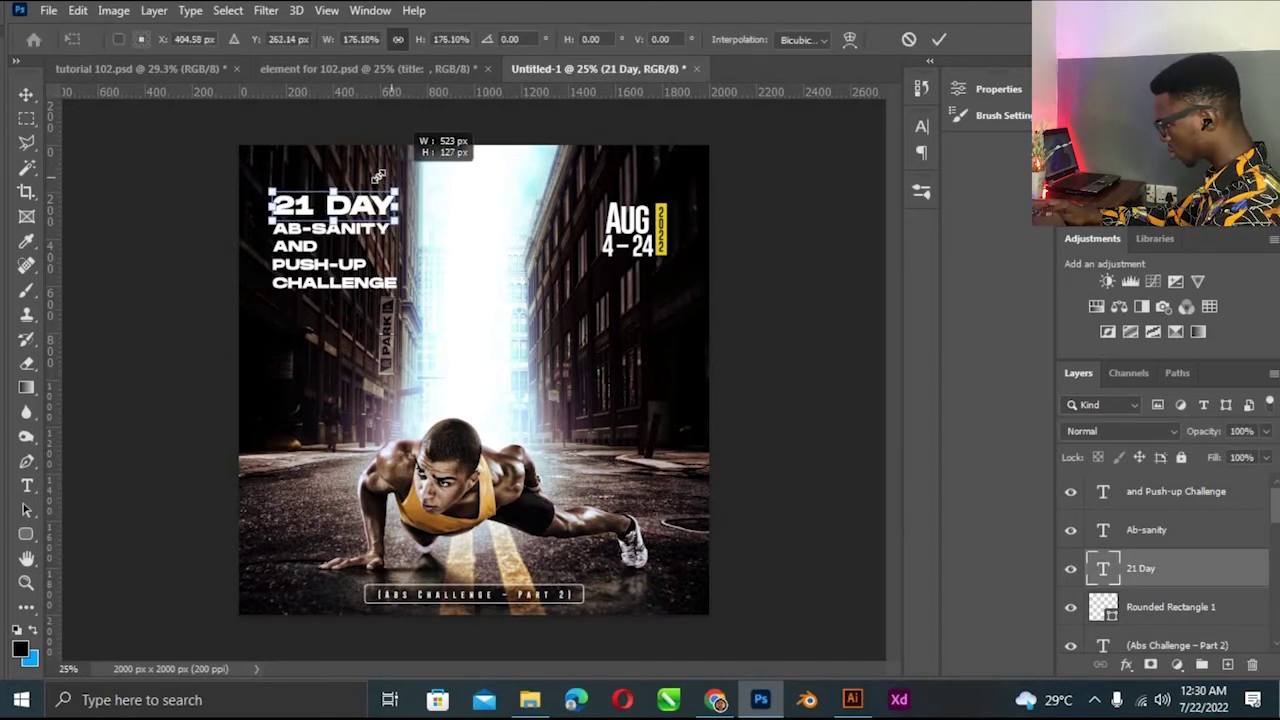
key("Return")
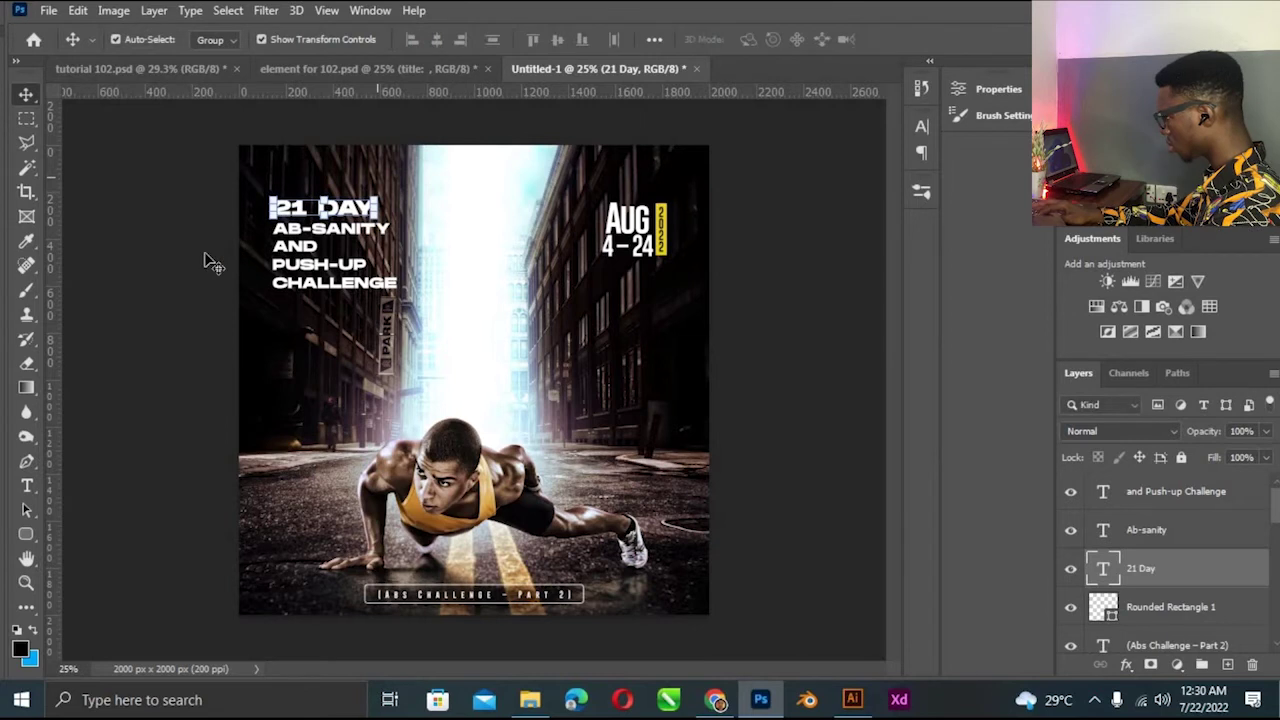
Delete the CHALLENGE line from the 'AND PUSH-UP CHALLENGE' title text.
left_click(318, 262)
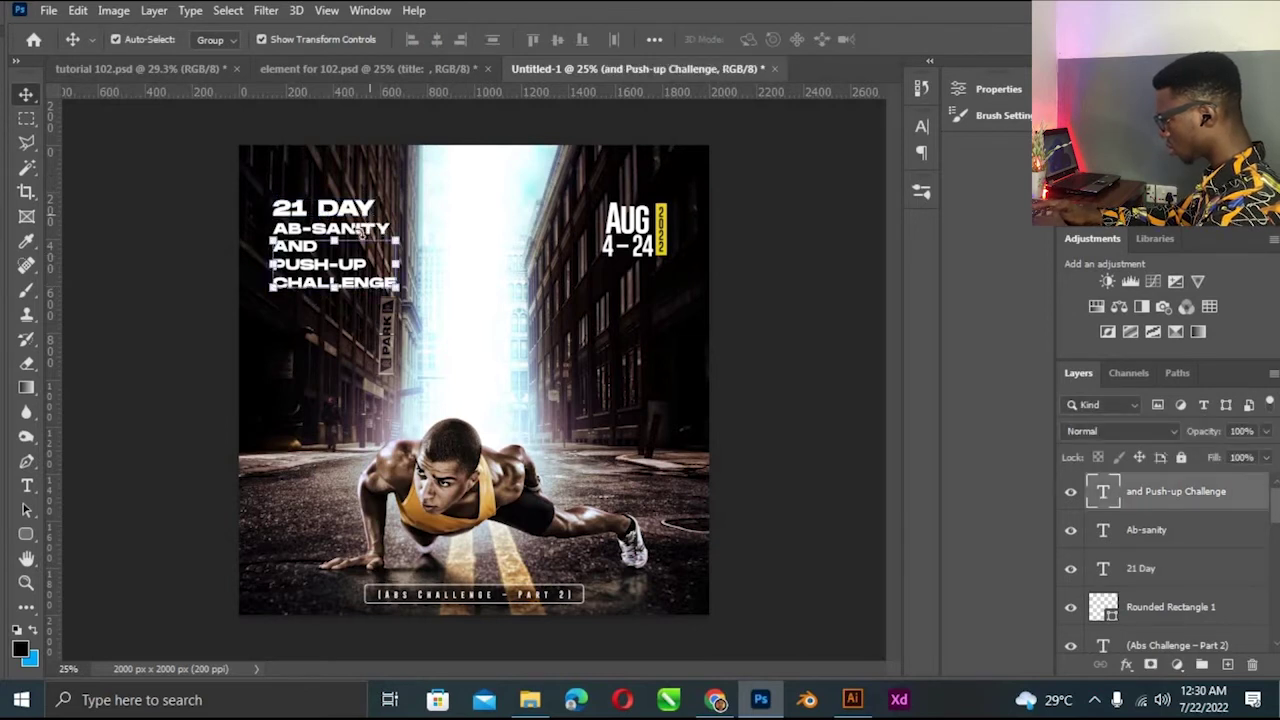
key("t")
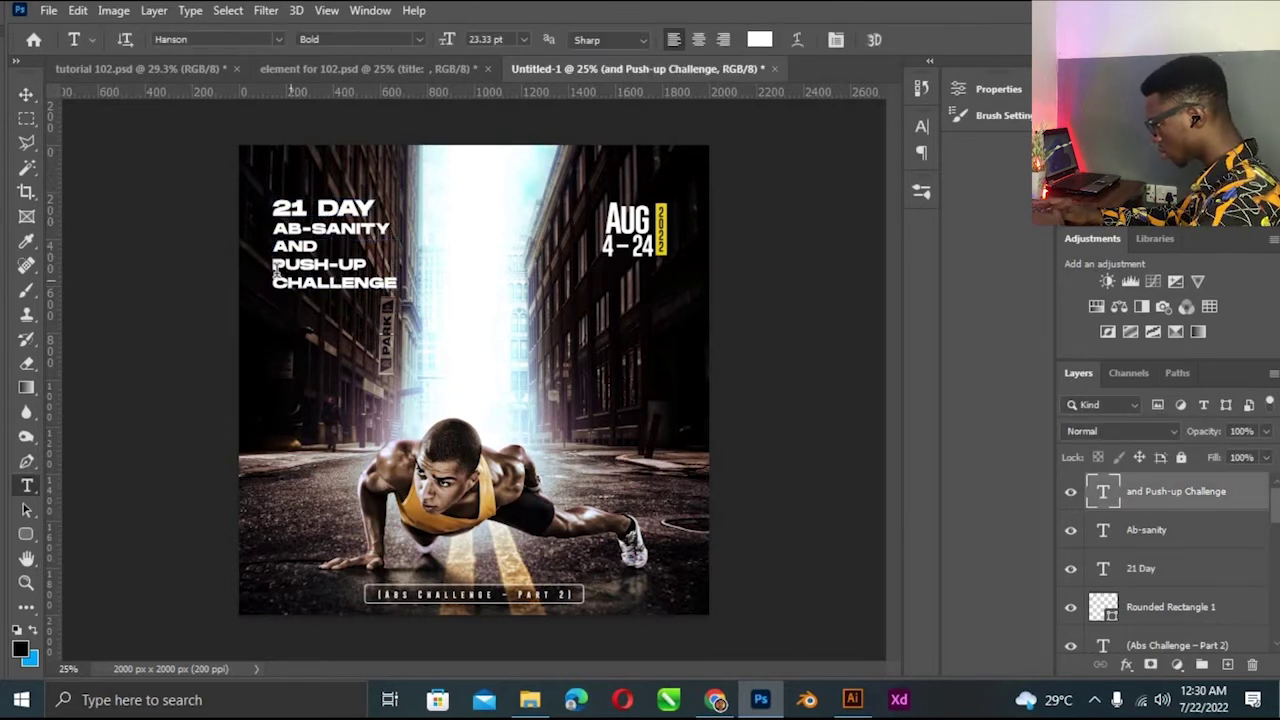
mouse_move(271, 246)
left_mouse_down()
mouse_move(395, 272)
mouse_move(265, 285)
left_mouse_up()
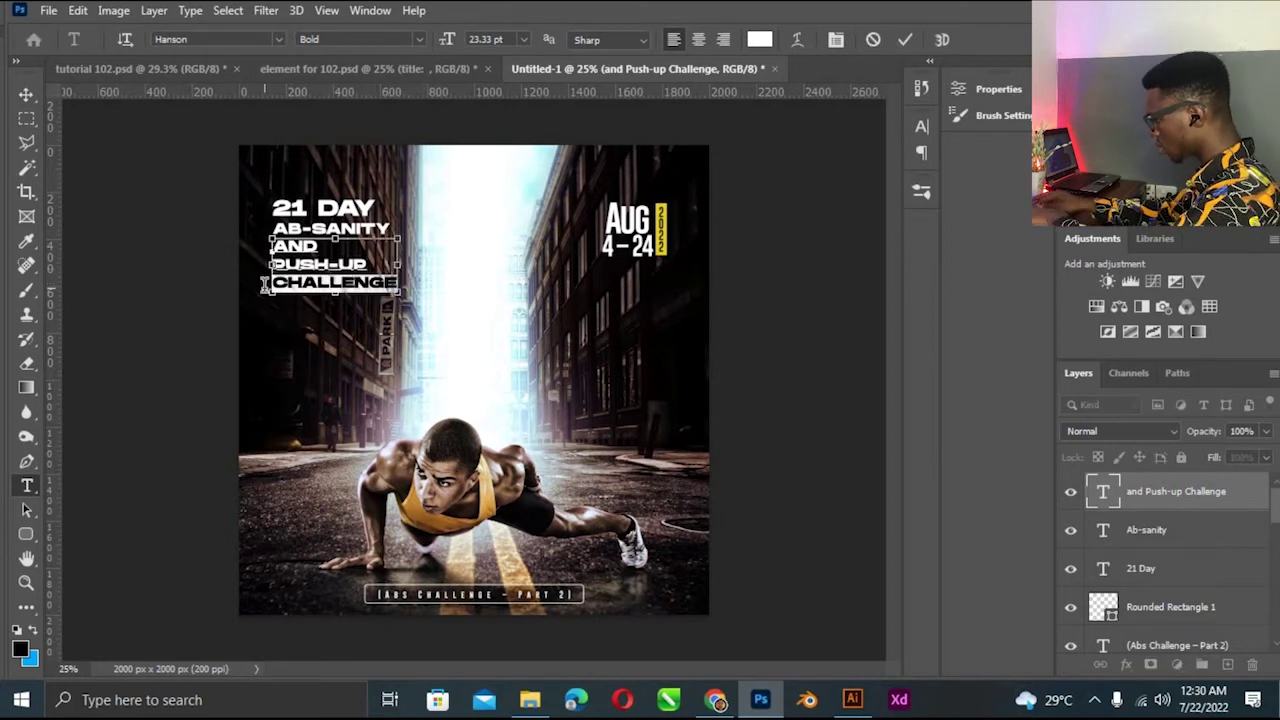
key("BackSpace")
left_click(905, 40)
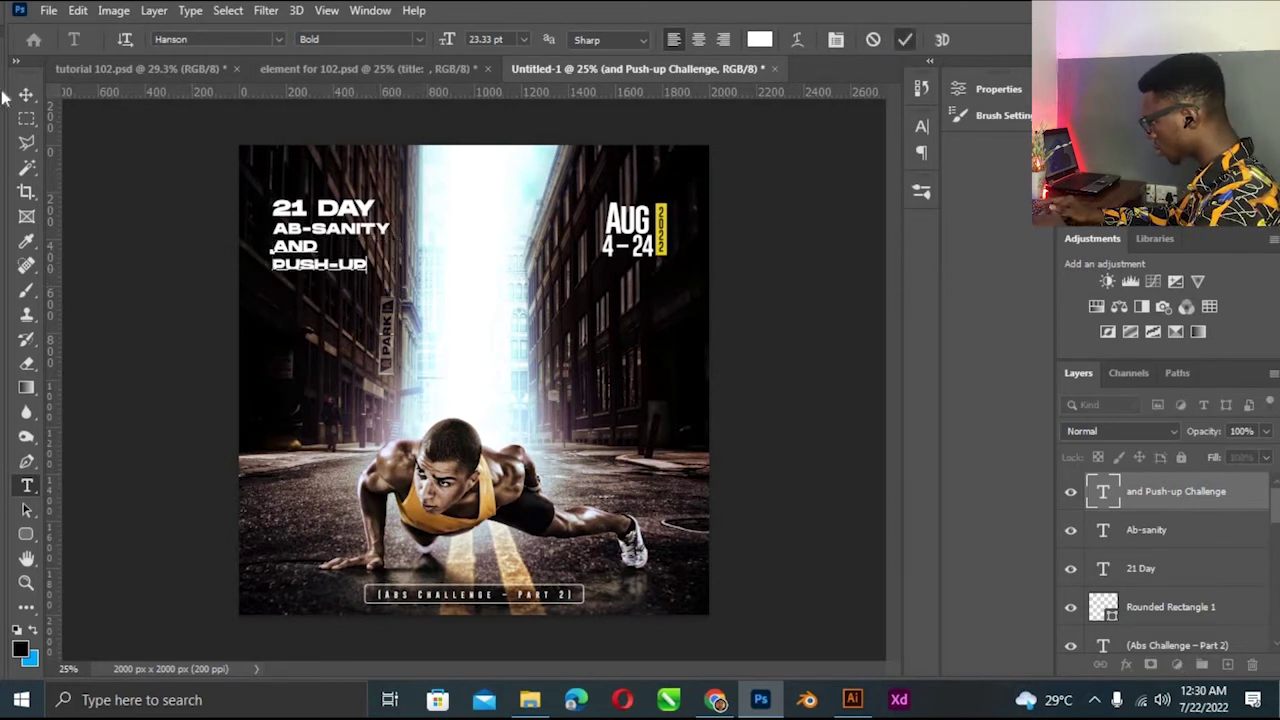
Duplicate the AND PUSH-UP line below and retype the copy as 'Challenge'.
key("v")
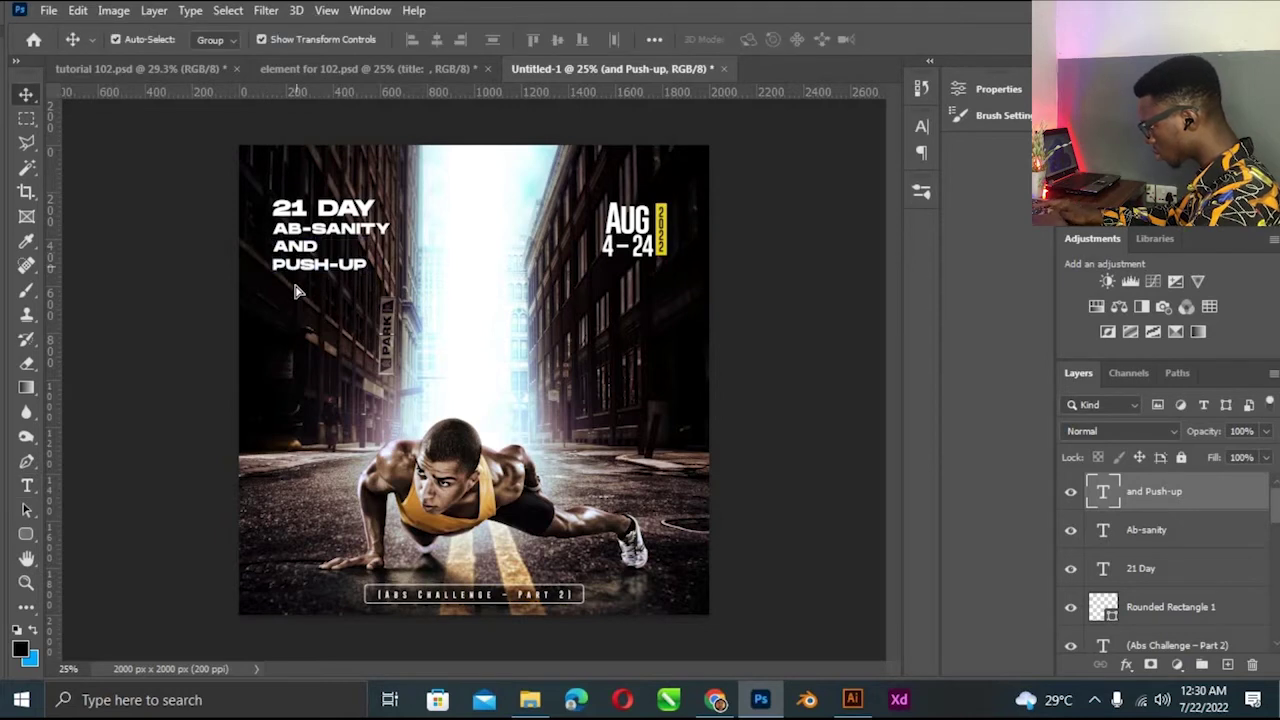
left_click_drag(297, 262, 293, 298)
double_click(291, 290)
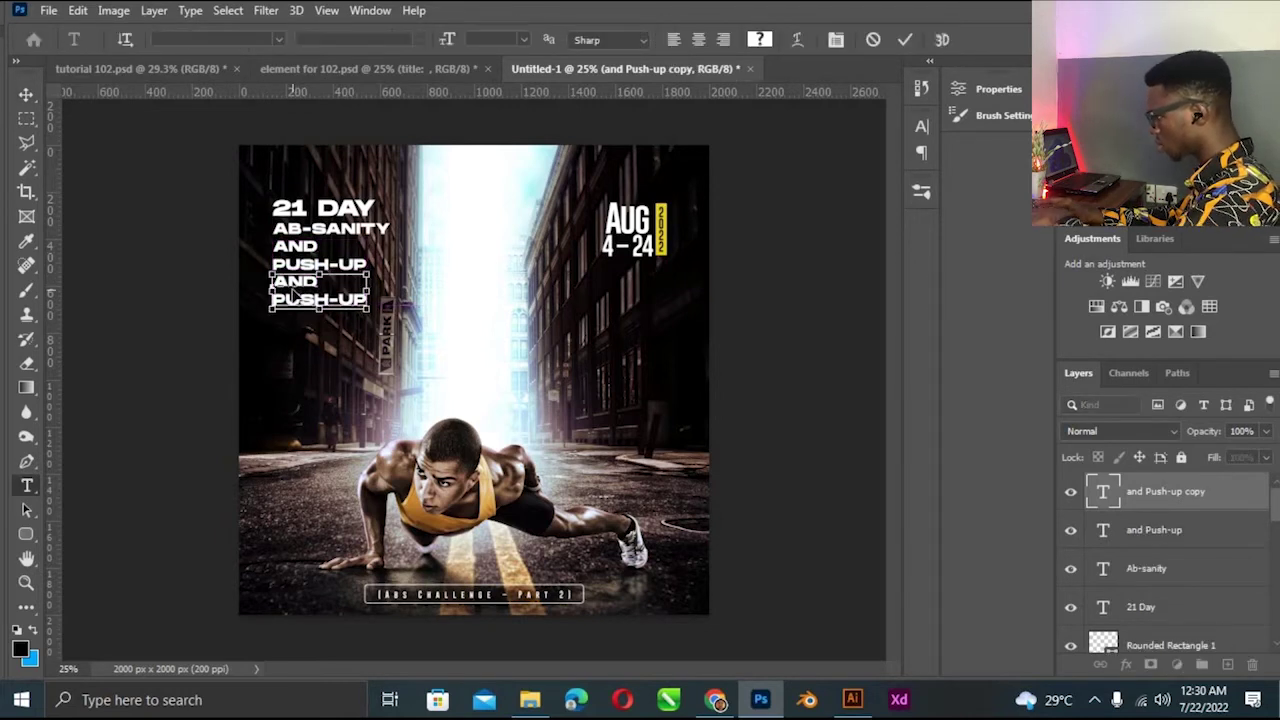
key("ctrl+a")
type("Challenge")
key("ctrl+a")
key("ctrl+Return")
Remove PUSH-UP from the original line so it reads only AND.
left_click(335, 262, "ctrl")
mouse_move(368, 264)
left_mouse_down()
mouse_move(285, 262)
mouse_move(420, 272)
left_mouse_up()
left_click(281, 263)
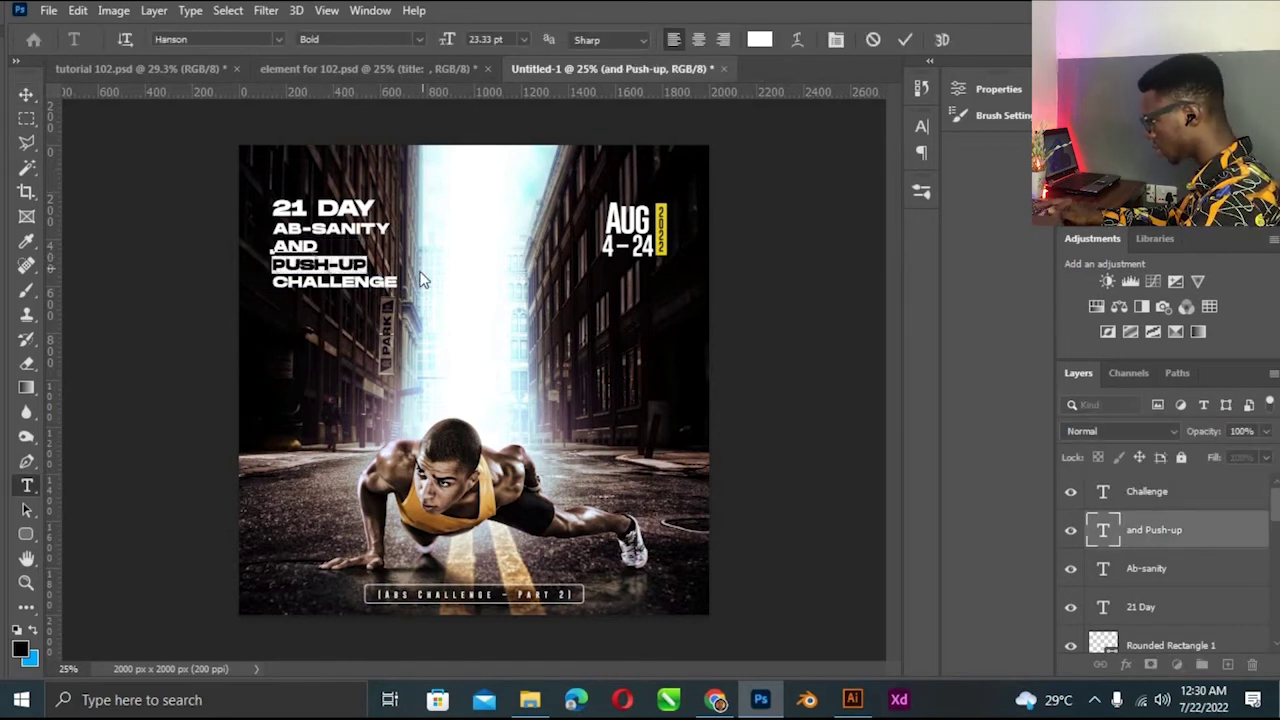
key("BackSpace")
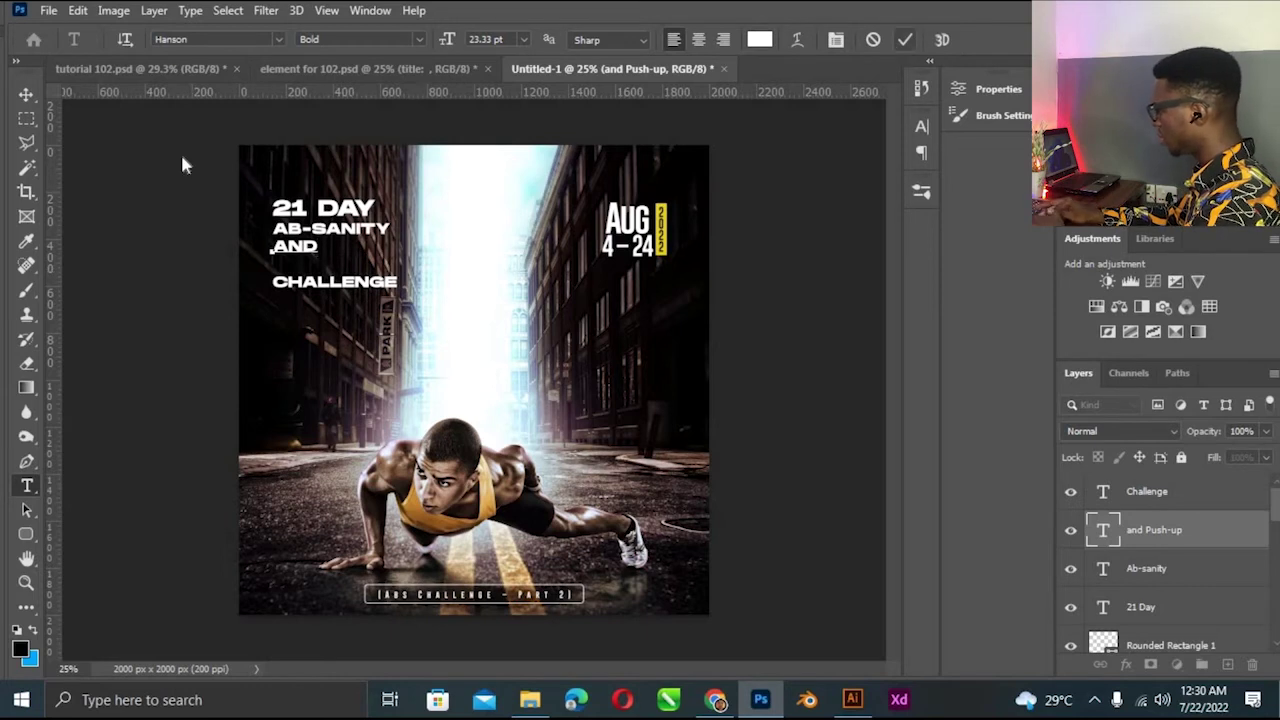
left_click(26, 95)
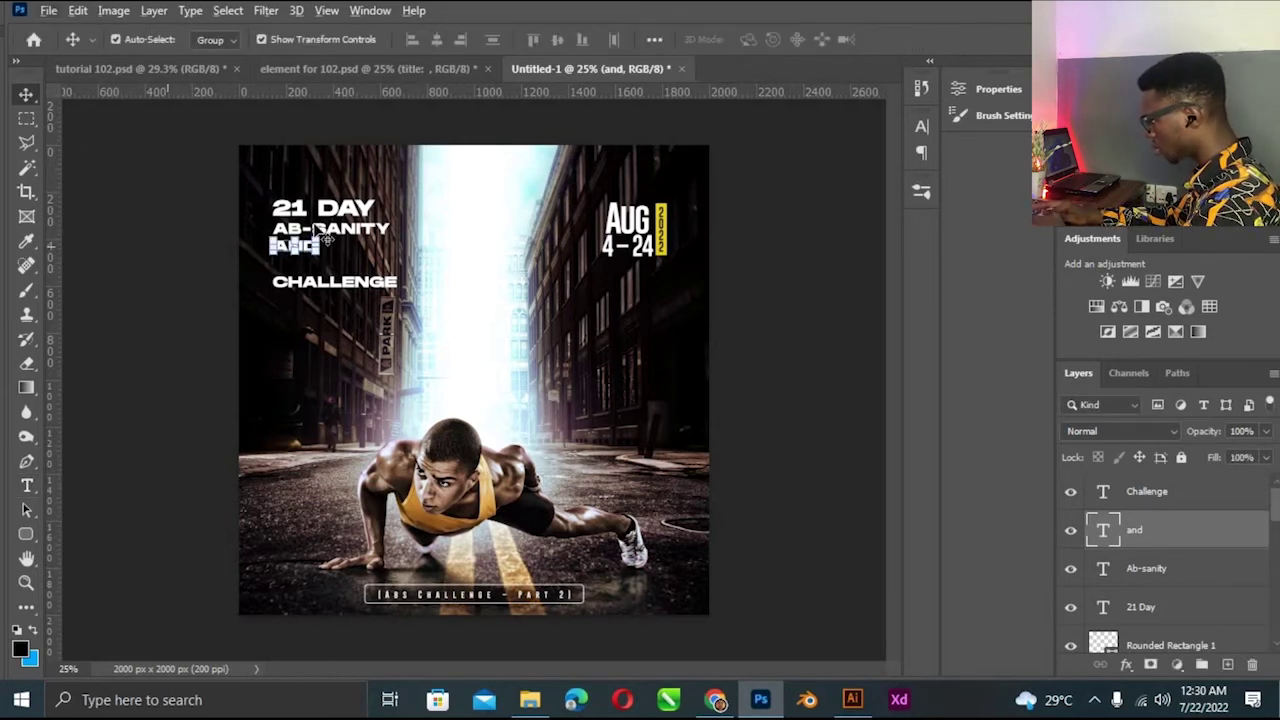
left_click(312, 247)
left_click(310, 258)
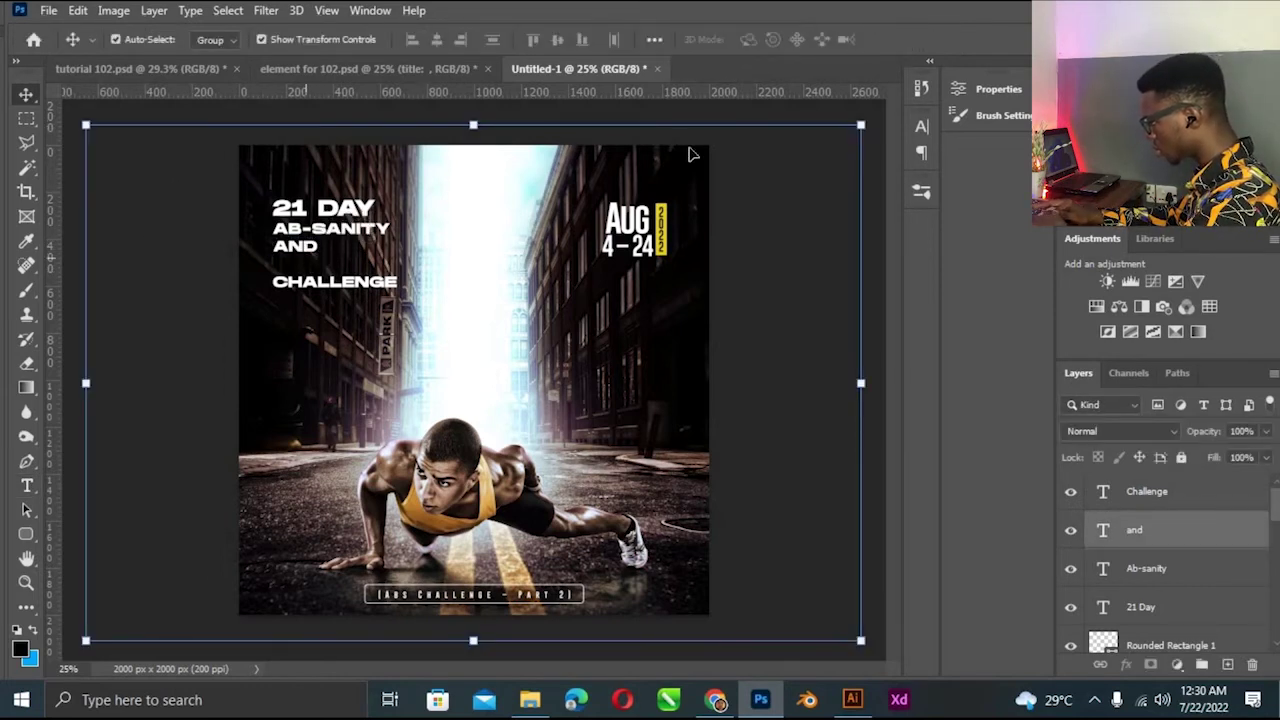
Duplicate the AND line and place the copy above CHALLENGE.
scroll(170, 345, "down", 1)
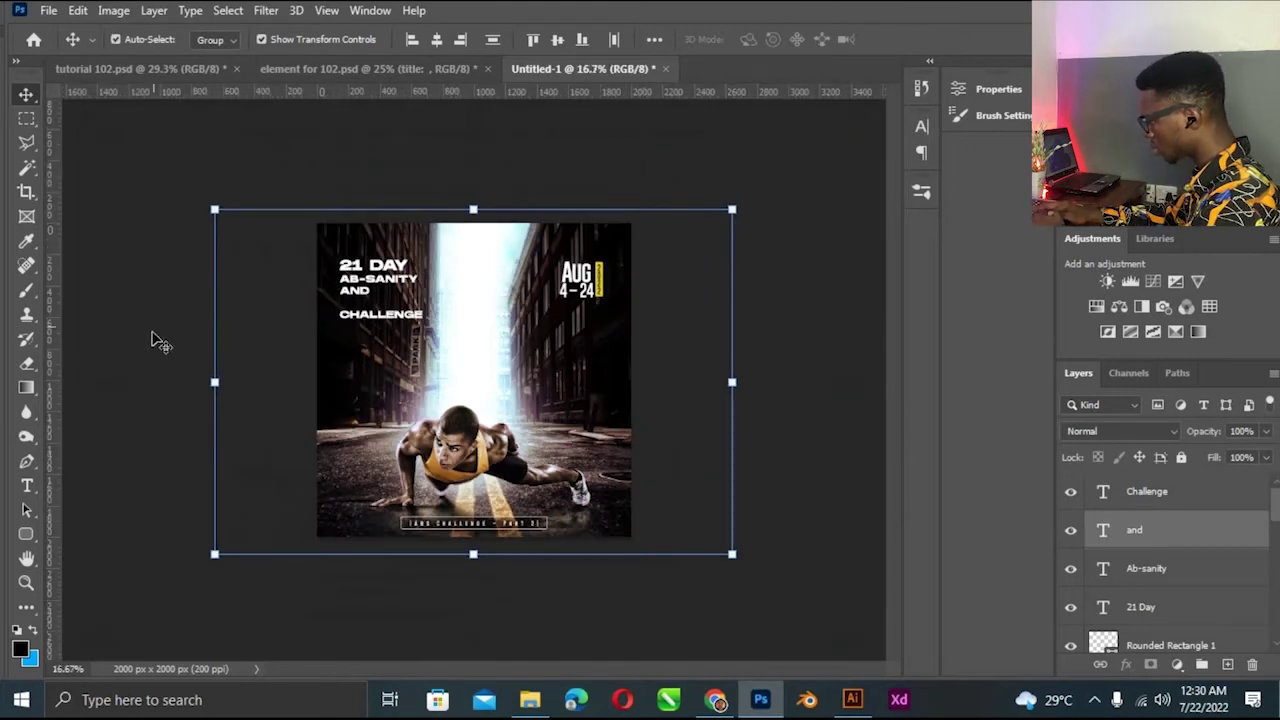
left_click(157, 334)
scroll(157, 337, "up", 1)
scroll(157, 337, "up", 1)
key("ctrl")
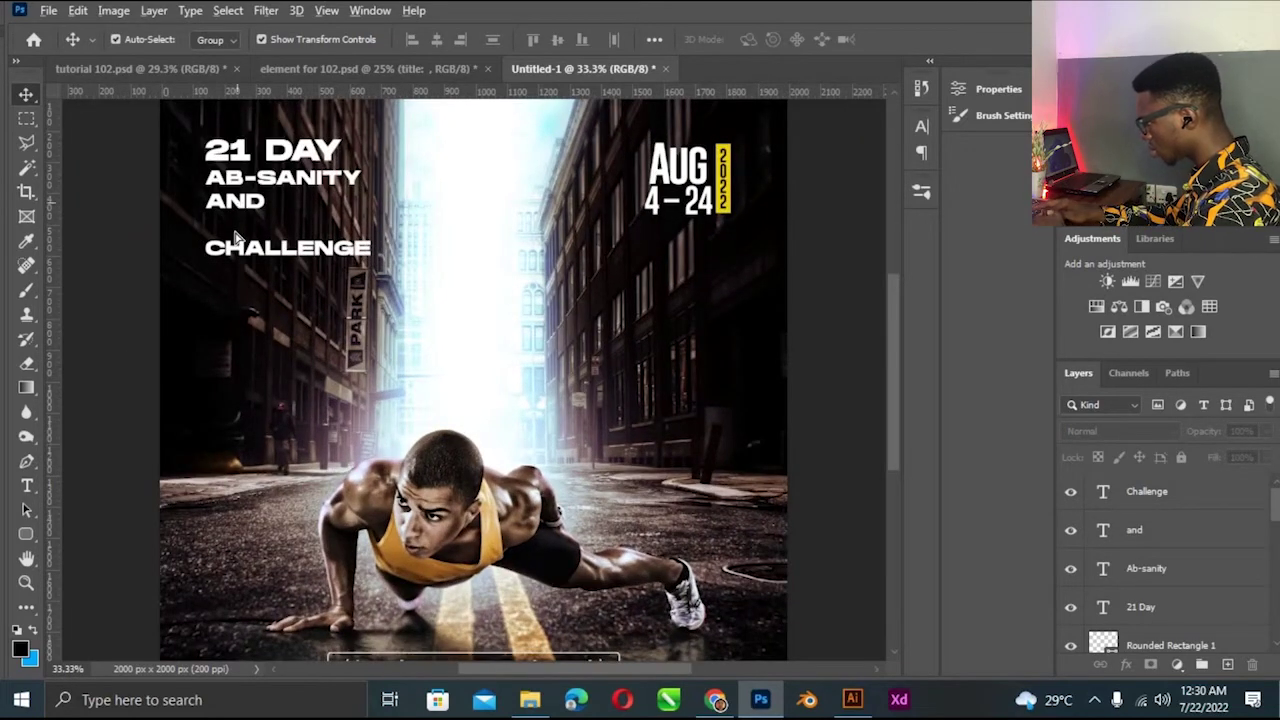
left_click_drag(235, 200, 240, 232)
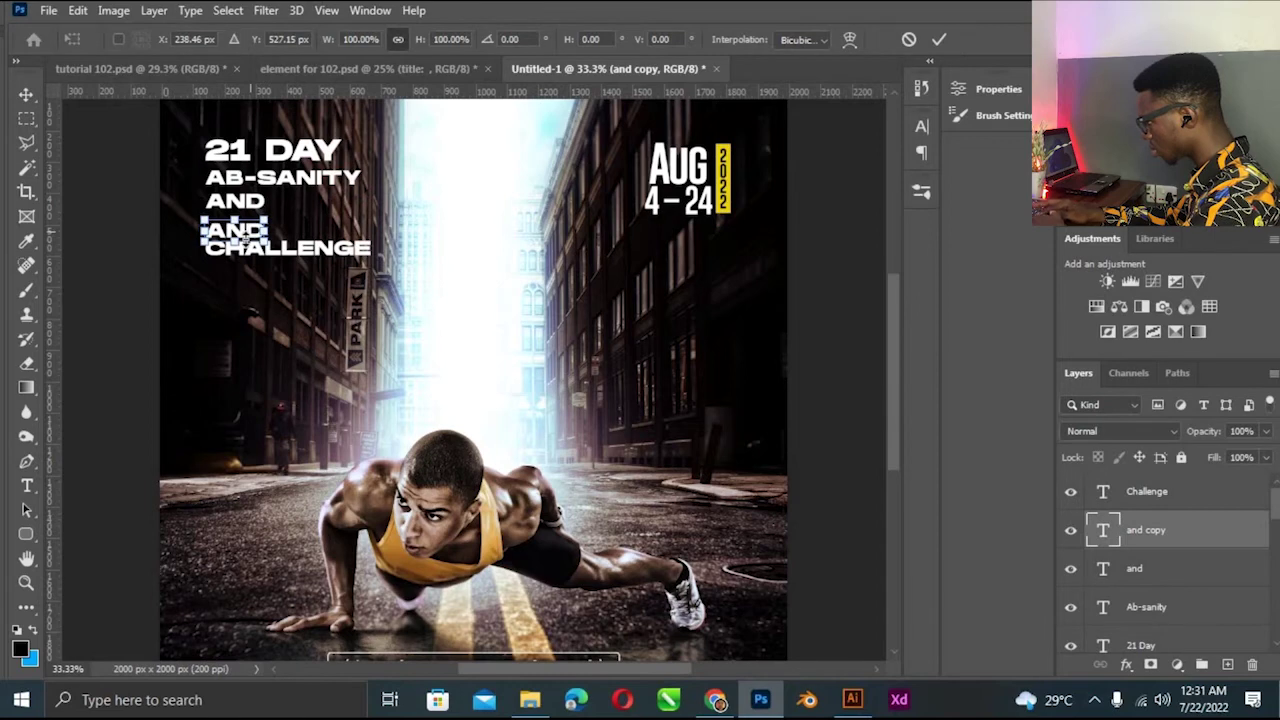
key("Return")
Retype the duplicated AND as 'Push-up' and nudge it into place.
double_click(235, 230)
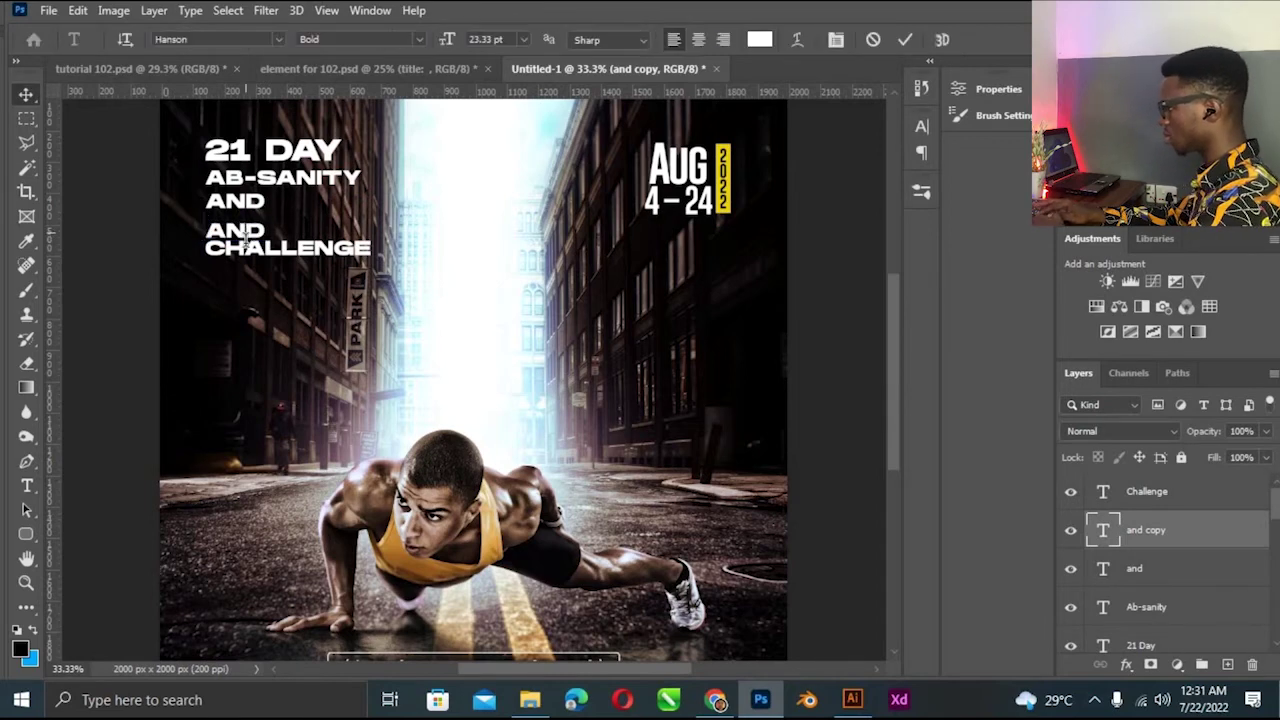
type("Push-up")
left_click(26, 94)
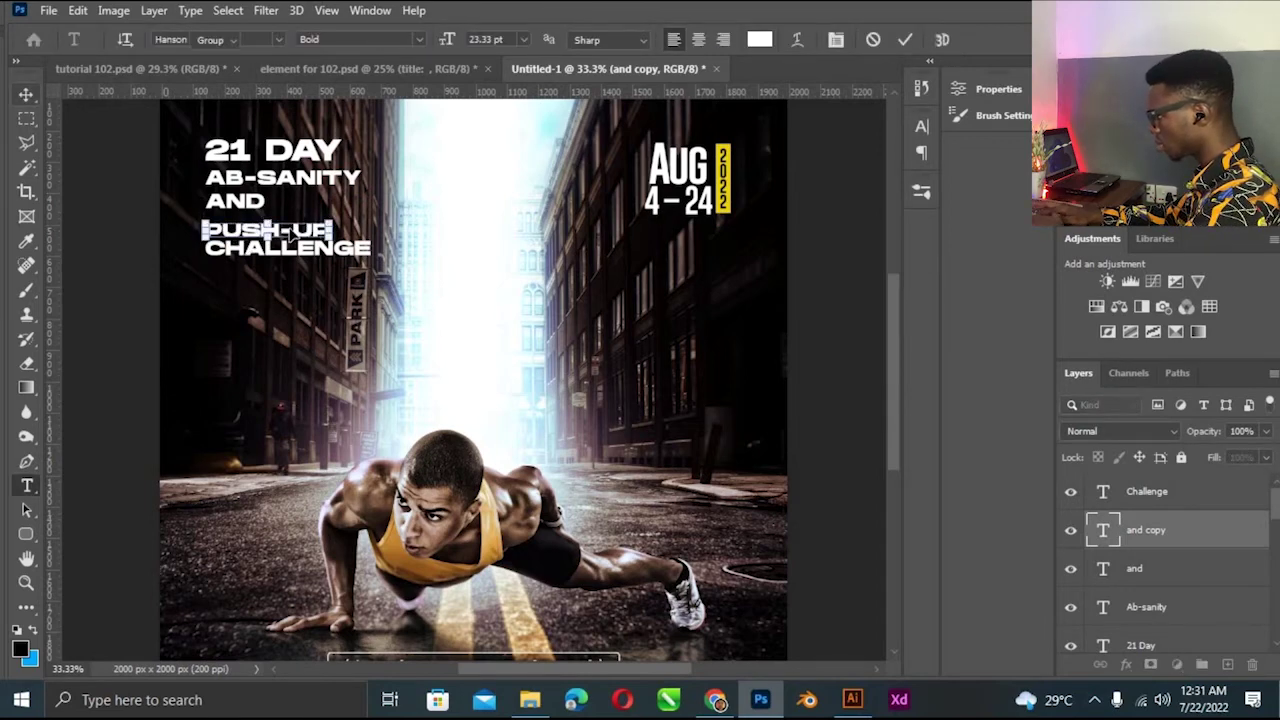
left_click_drag(298, 238, 298, 232)
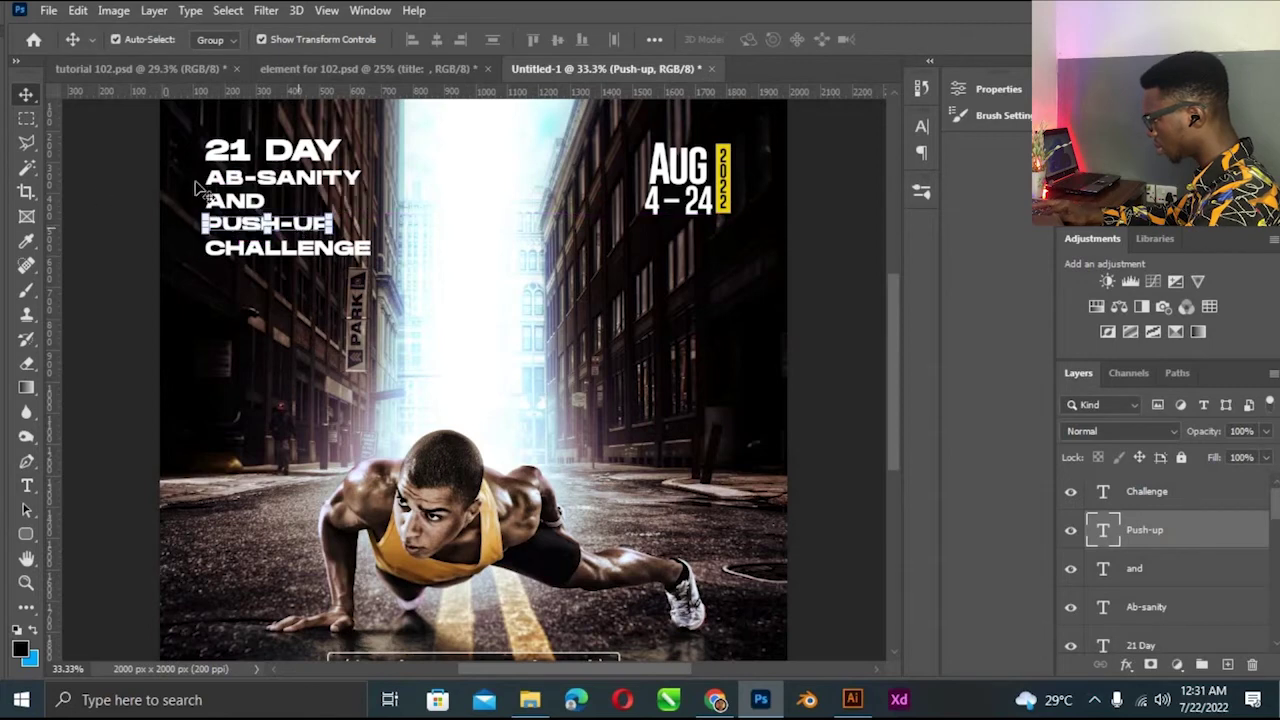
left_click(225, 200)
left_click(222, 200)
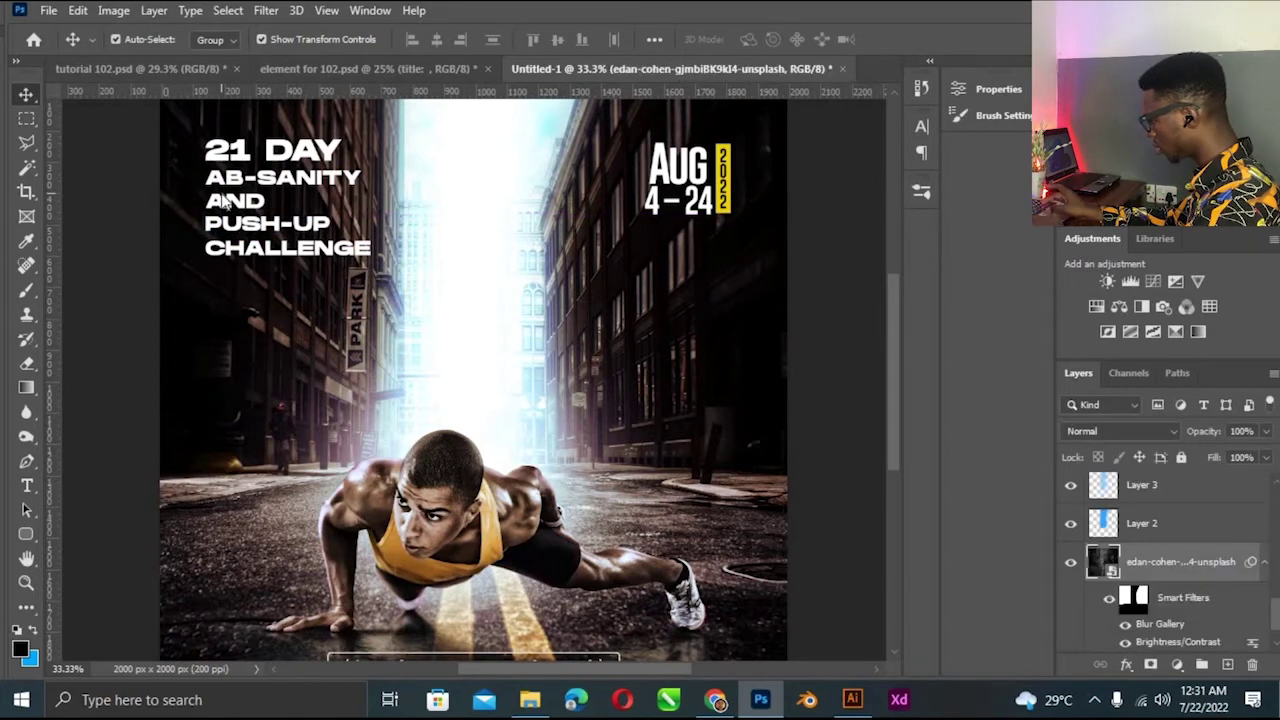
left_click(237, 209)
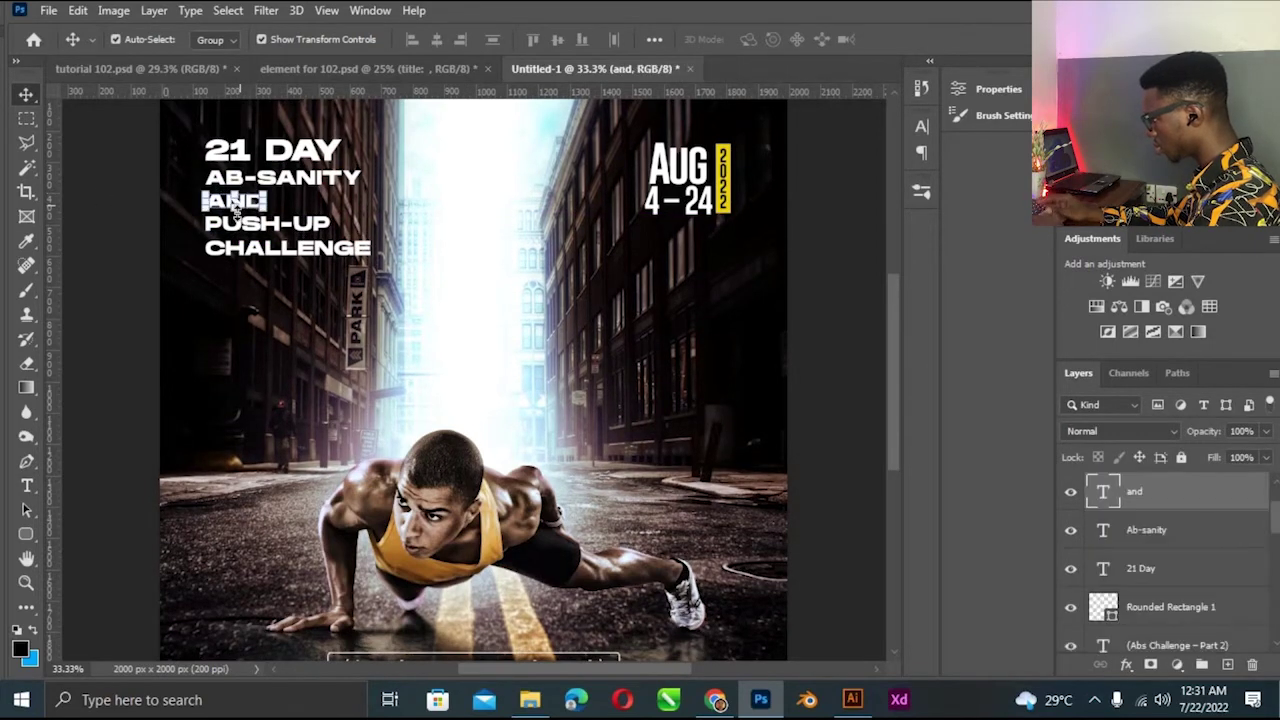
left_click_drag(237, 212, 283, 225)
left_click(283, 232)
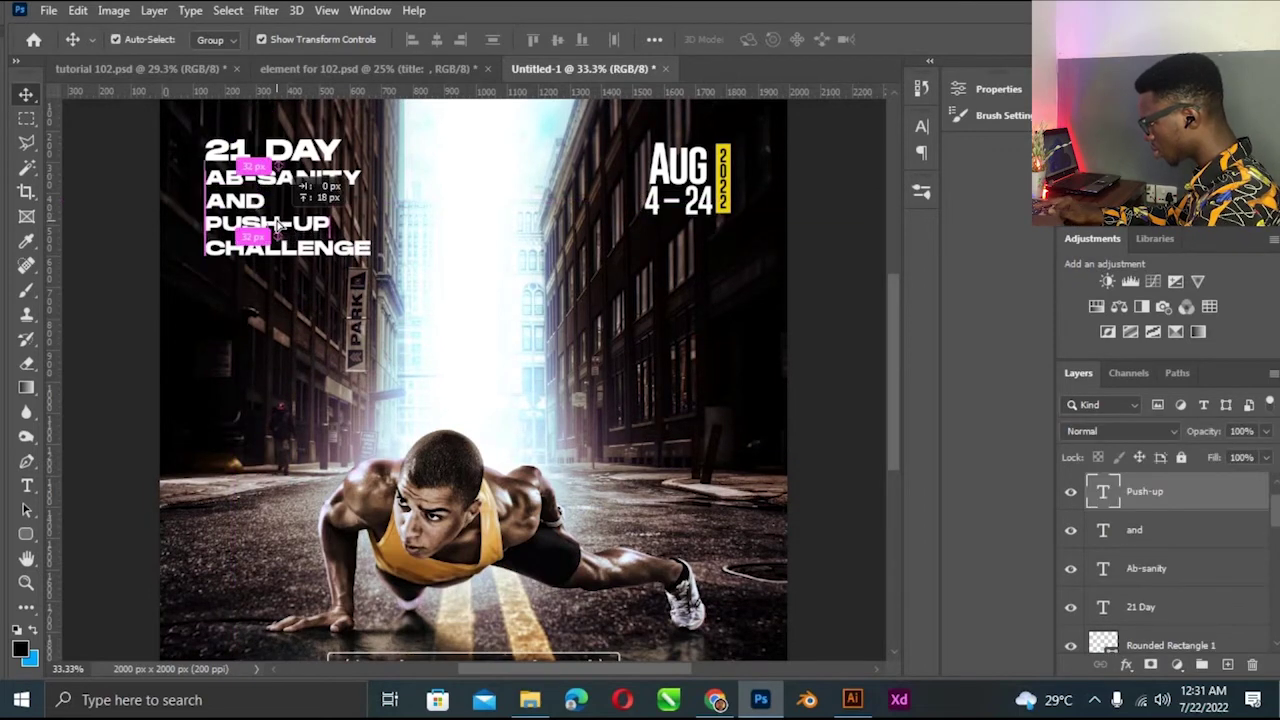
Shrink the AND line with Free Transform.
left_click(228, 193)
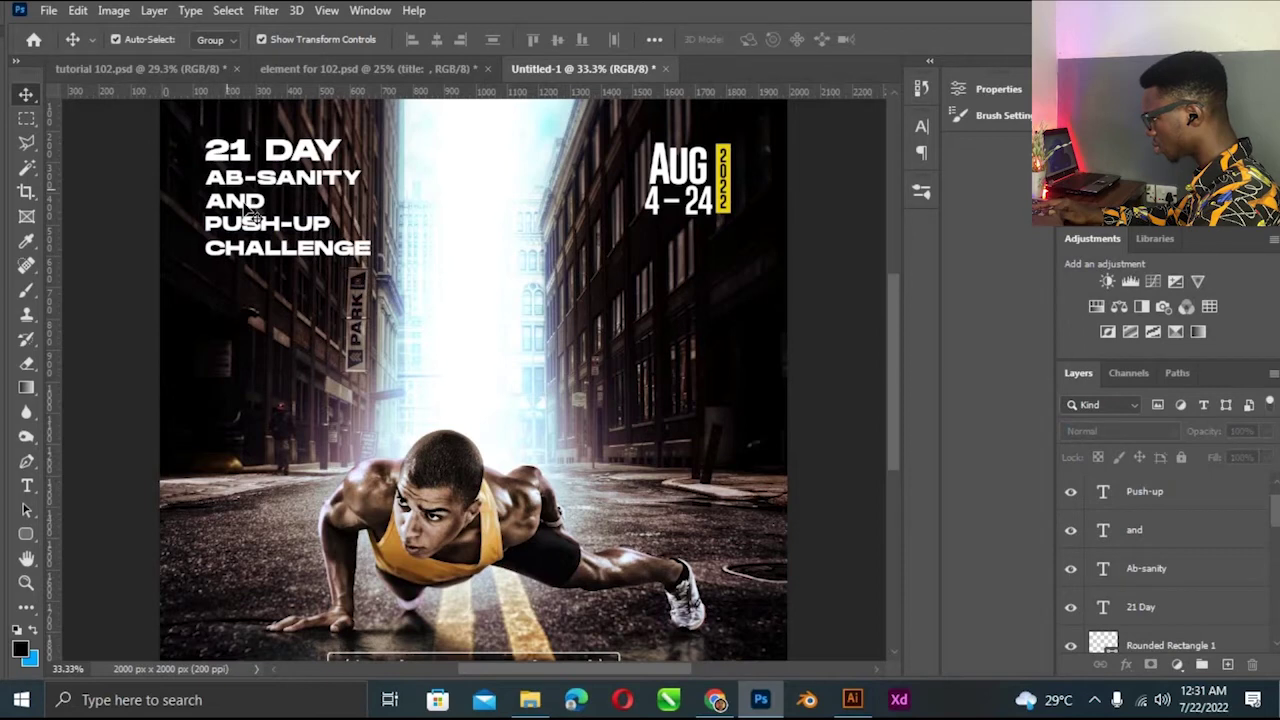
key("ctrl+t")
left_click_drag(264, 211, 248, 204)
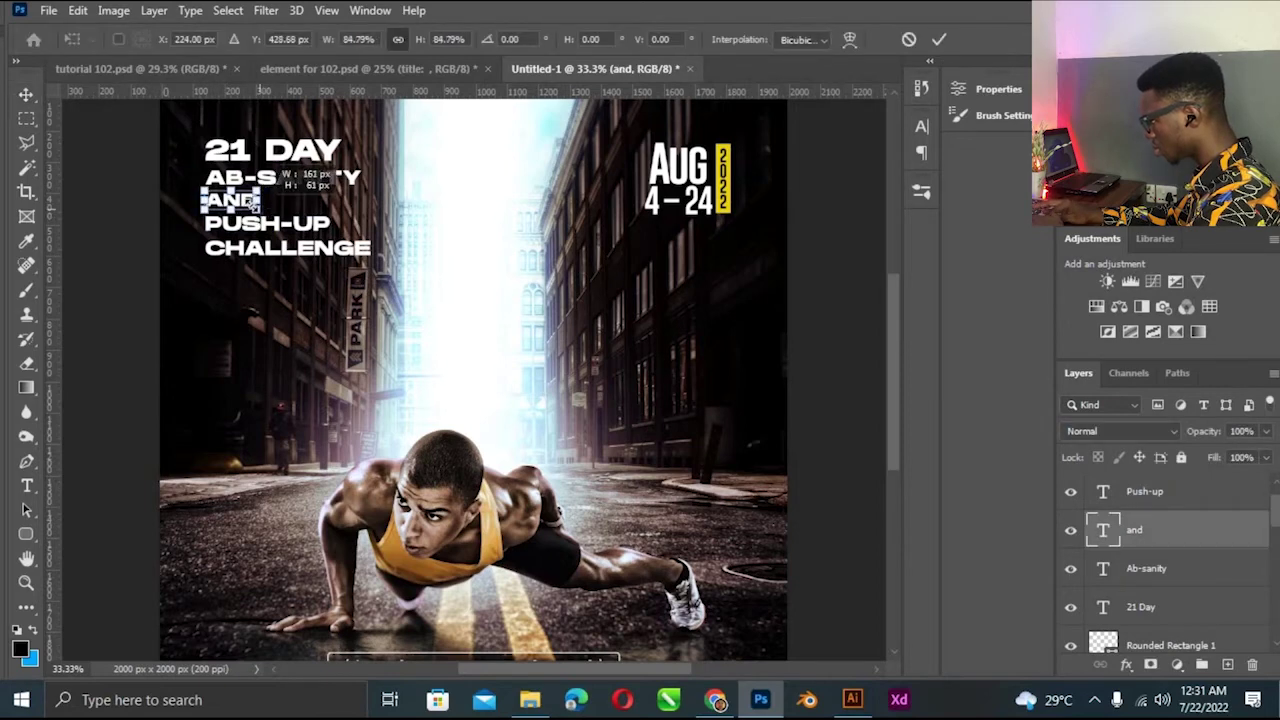
key("Return")
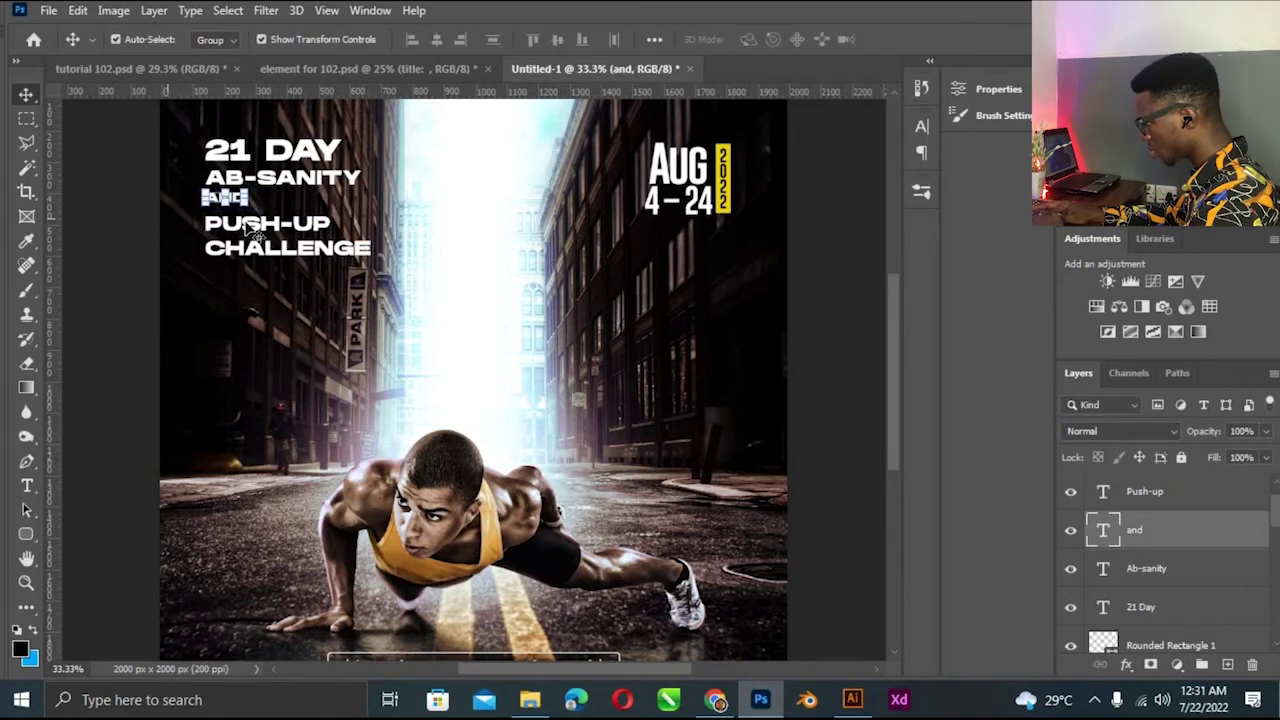
Enlarge PUSH-UP to match the title width and move CHALLENGE up beneath it.
left_click(282, 234)
left_click_drag(281, 225, 272, 217)
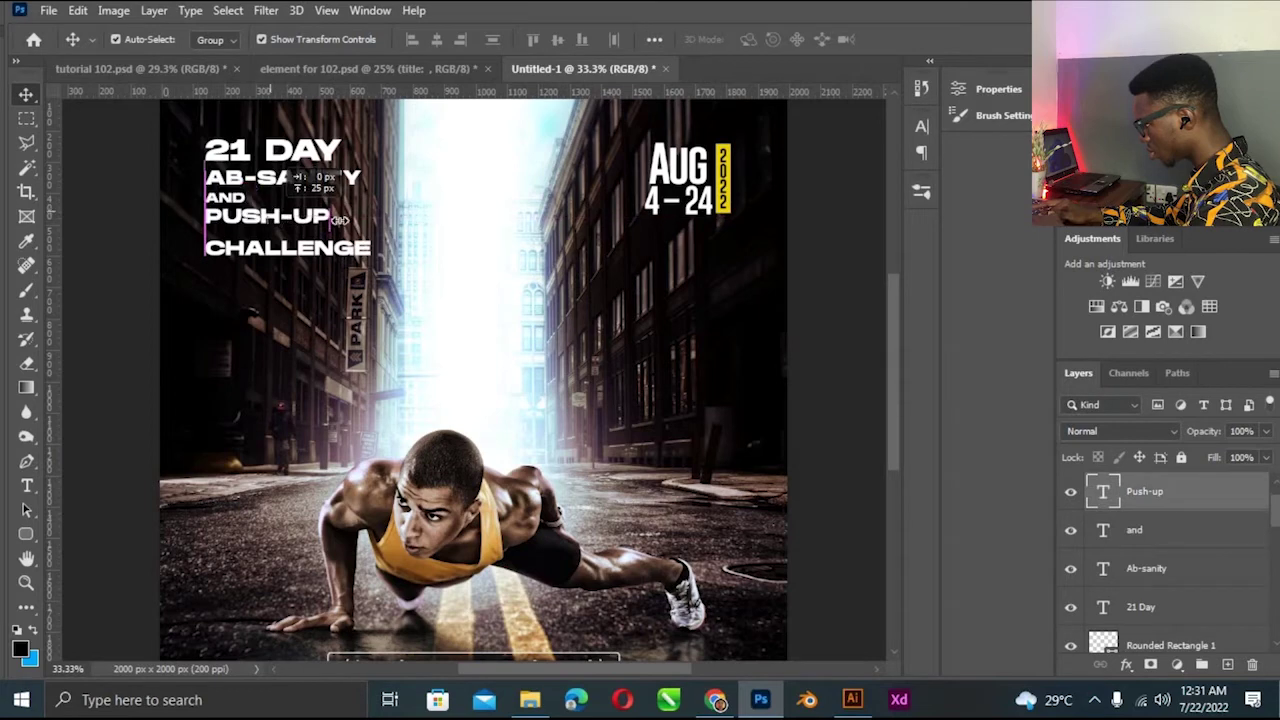
double_click(332, 222)
left_click_drag(358, 238, 366, 246)
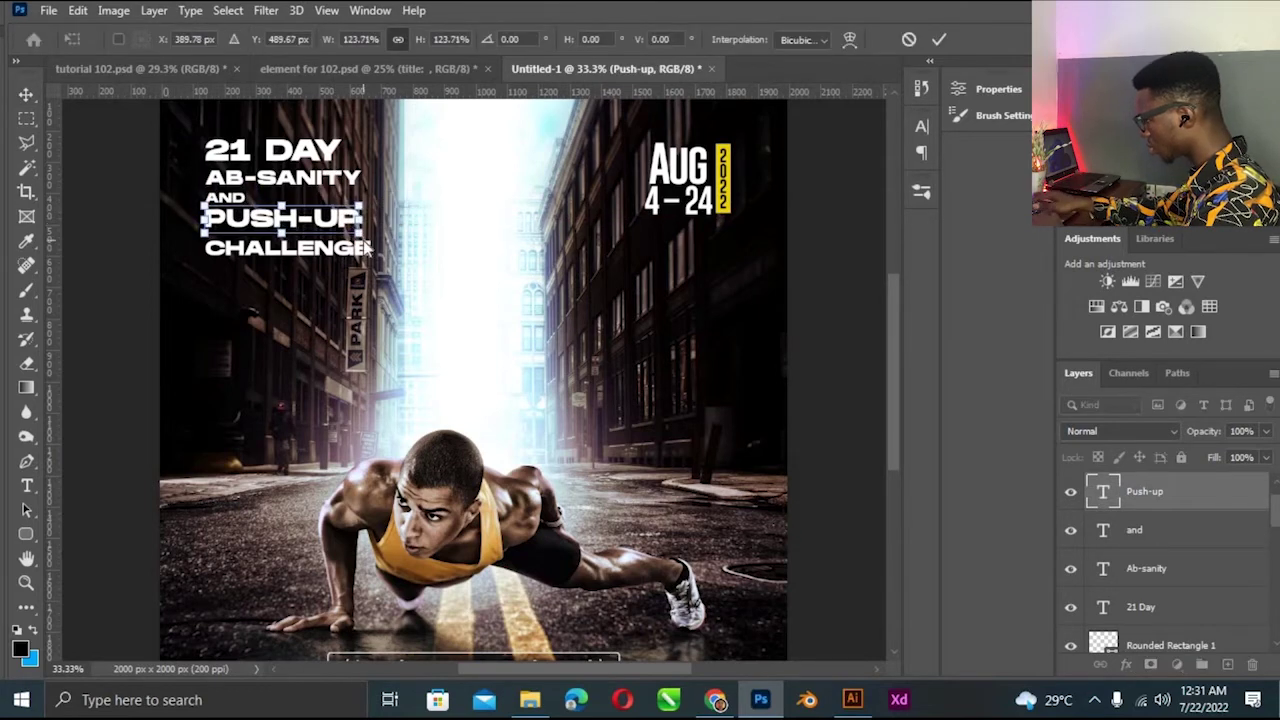
key("ctrl+Return")
left_click(254, 253)
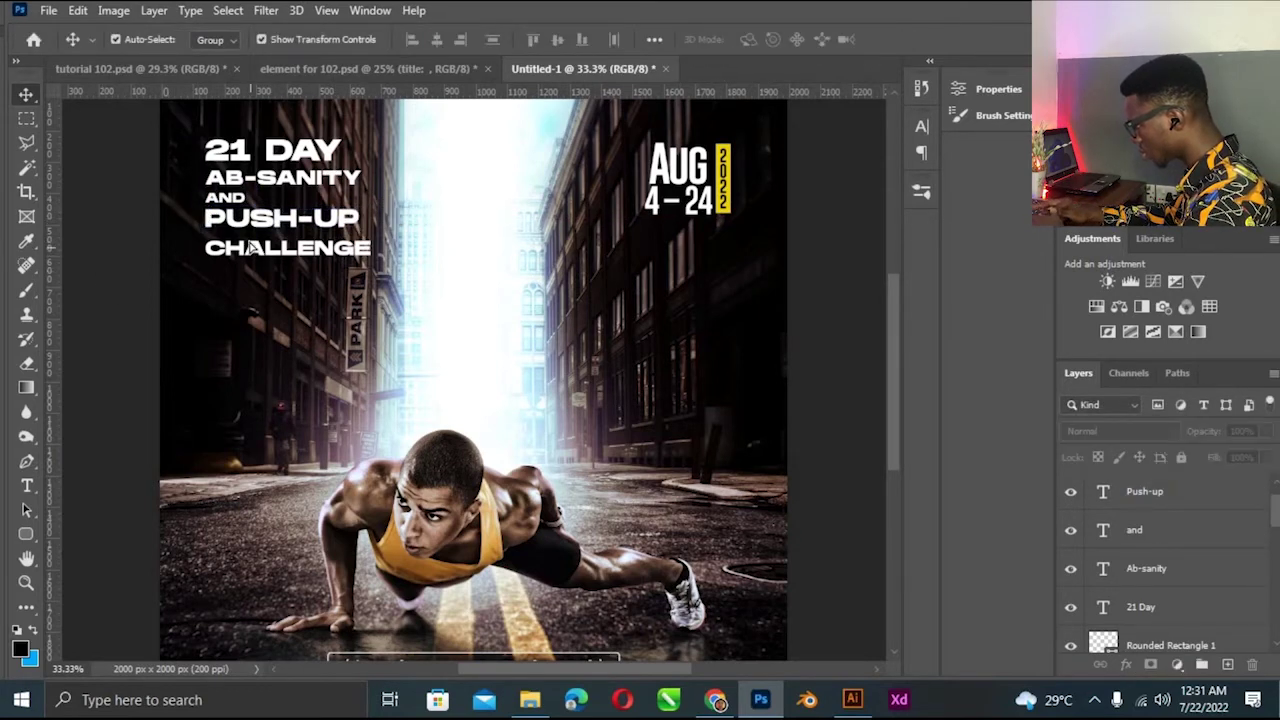
left_click_drag(254, 248, 254, 237)
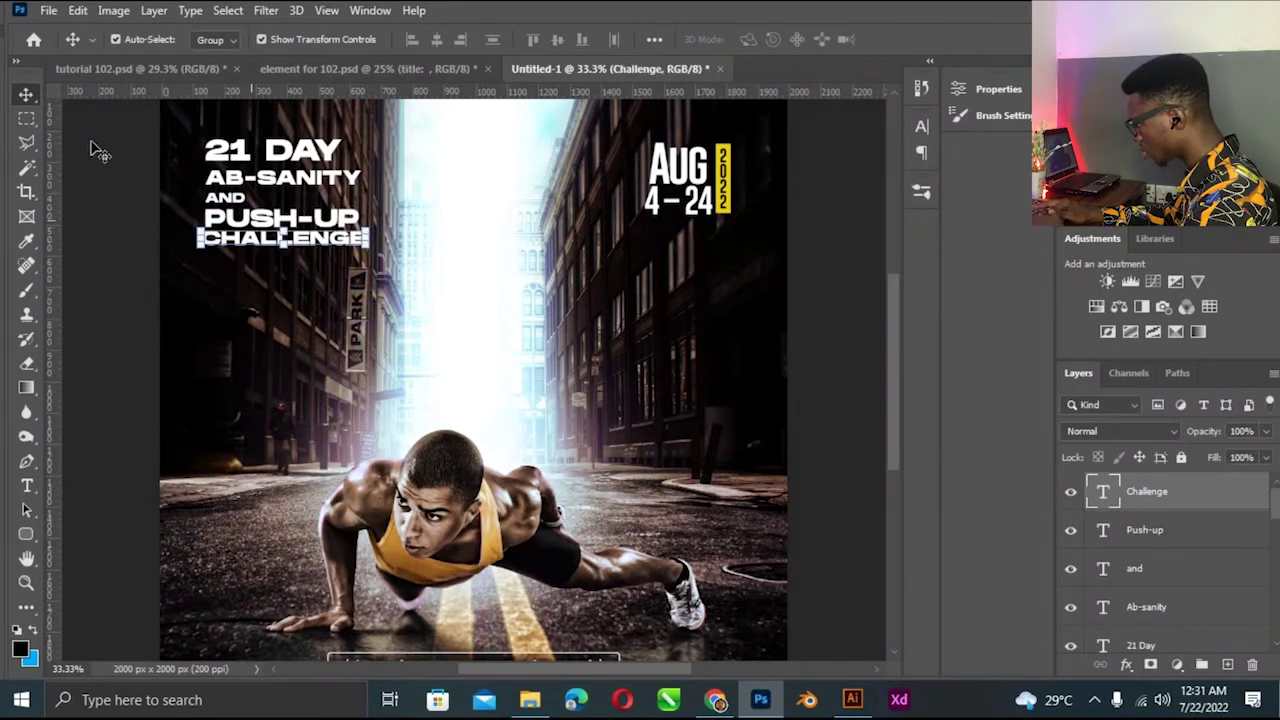
Select all five title lines, align them left, and shift the block up slightly.
left_click(236, 168)
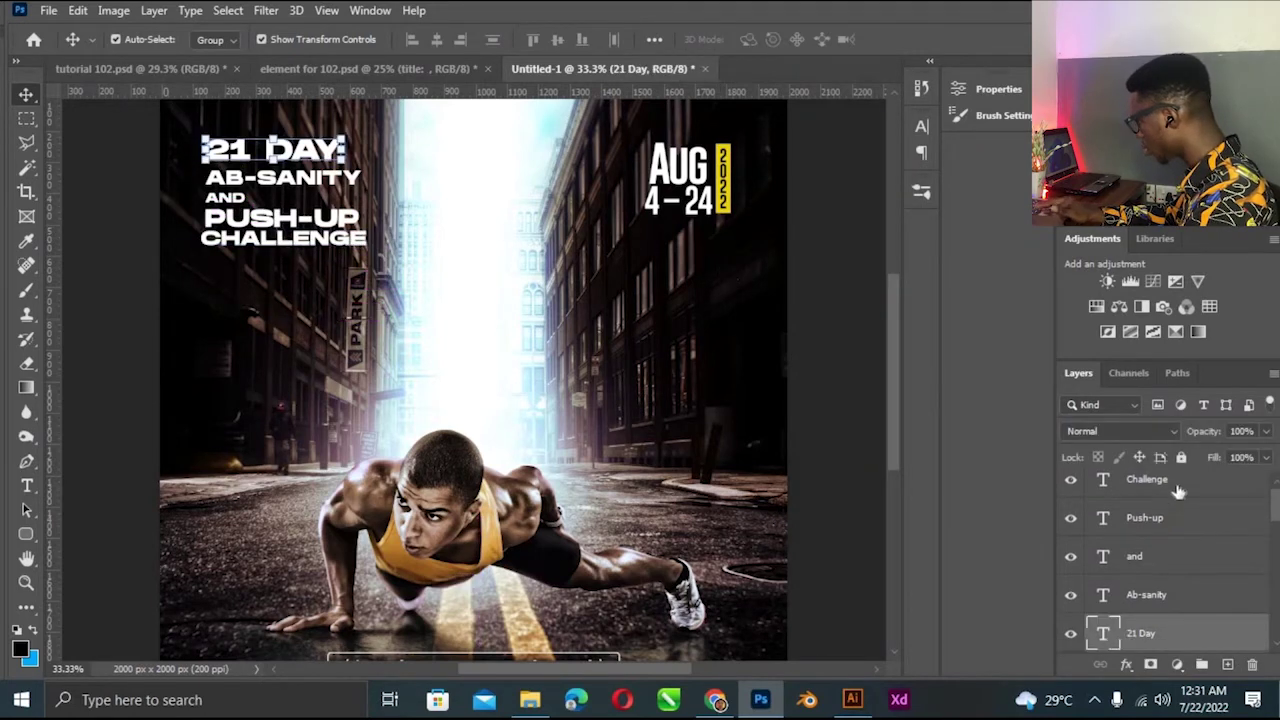
key("ctrl+alt+a")
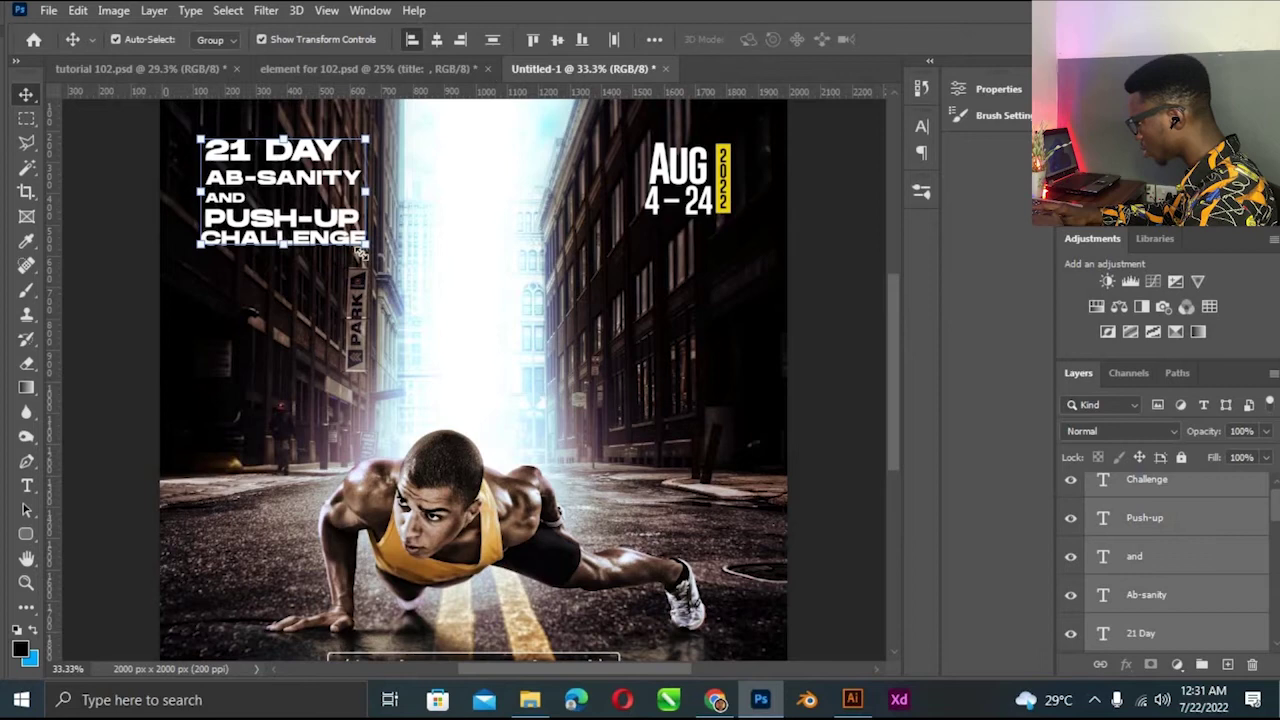
left_click(411, 39)
left_click_drag(365, 255, 364, 249)
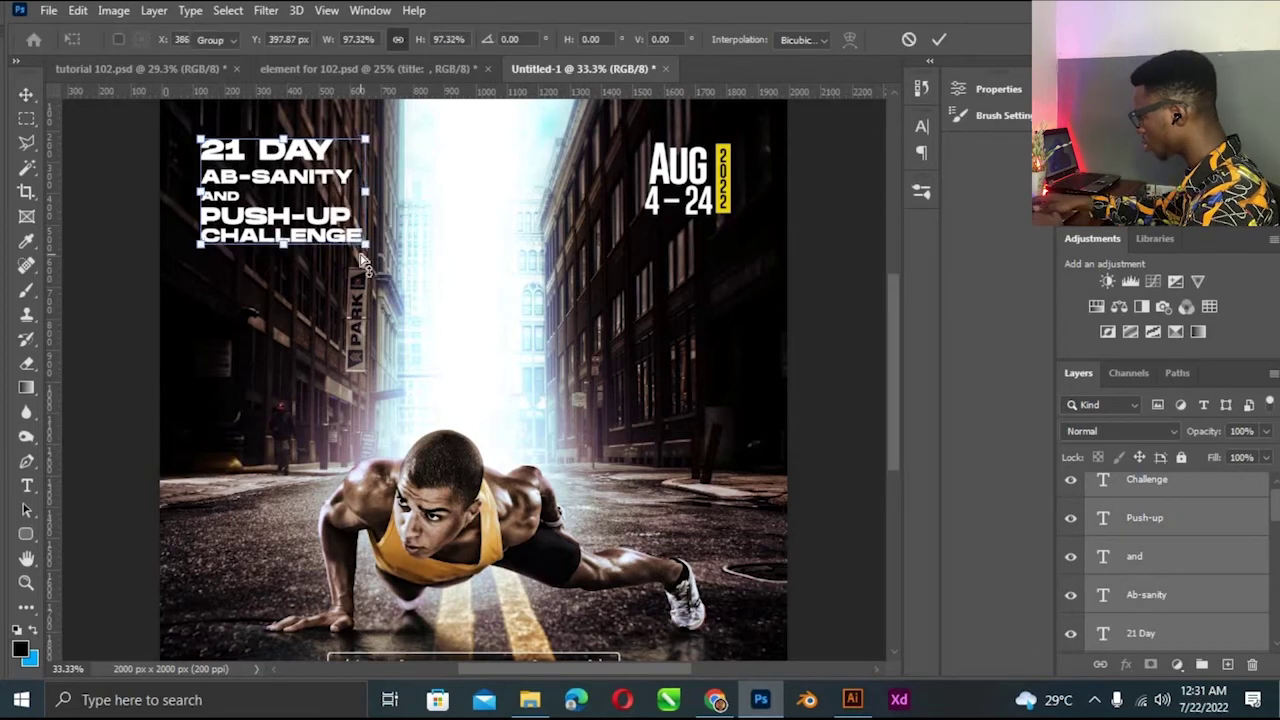
key("ctrl+minus")
left_click(300, 275, "ctrl")
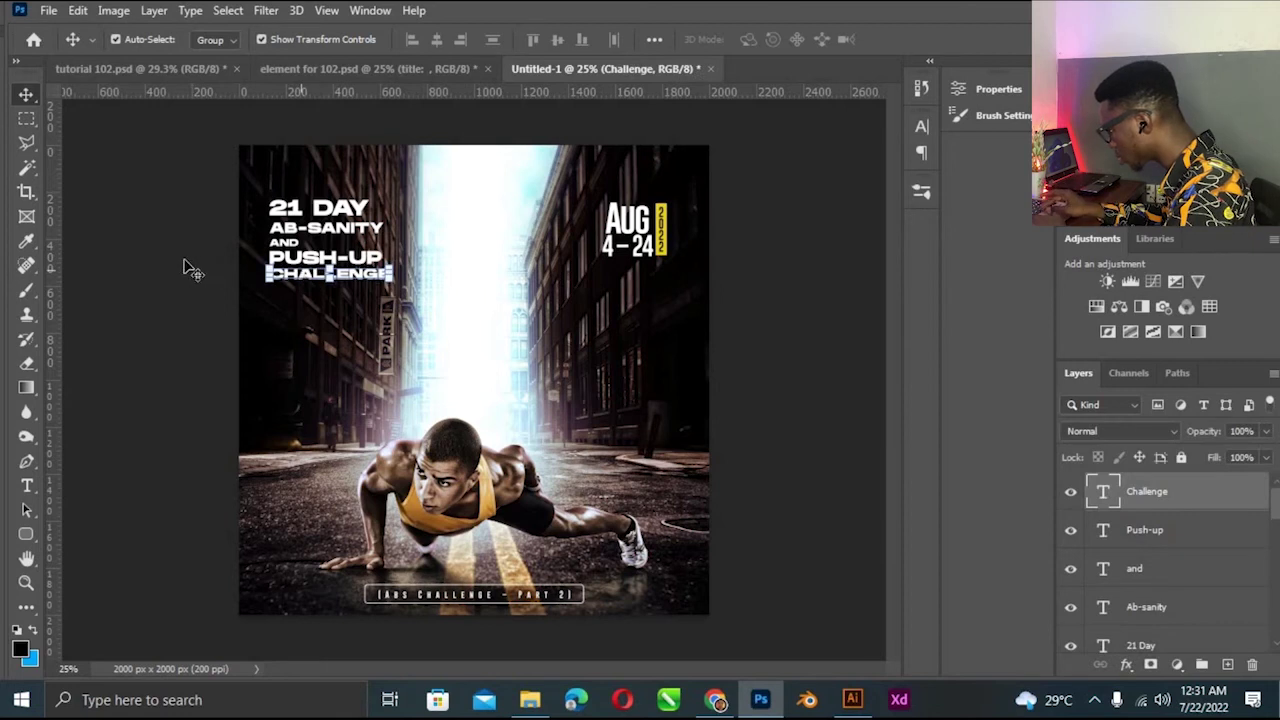
left_click(300, 248)
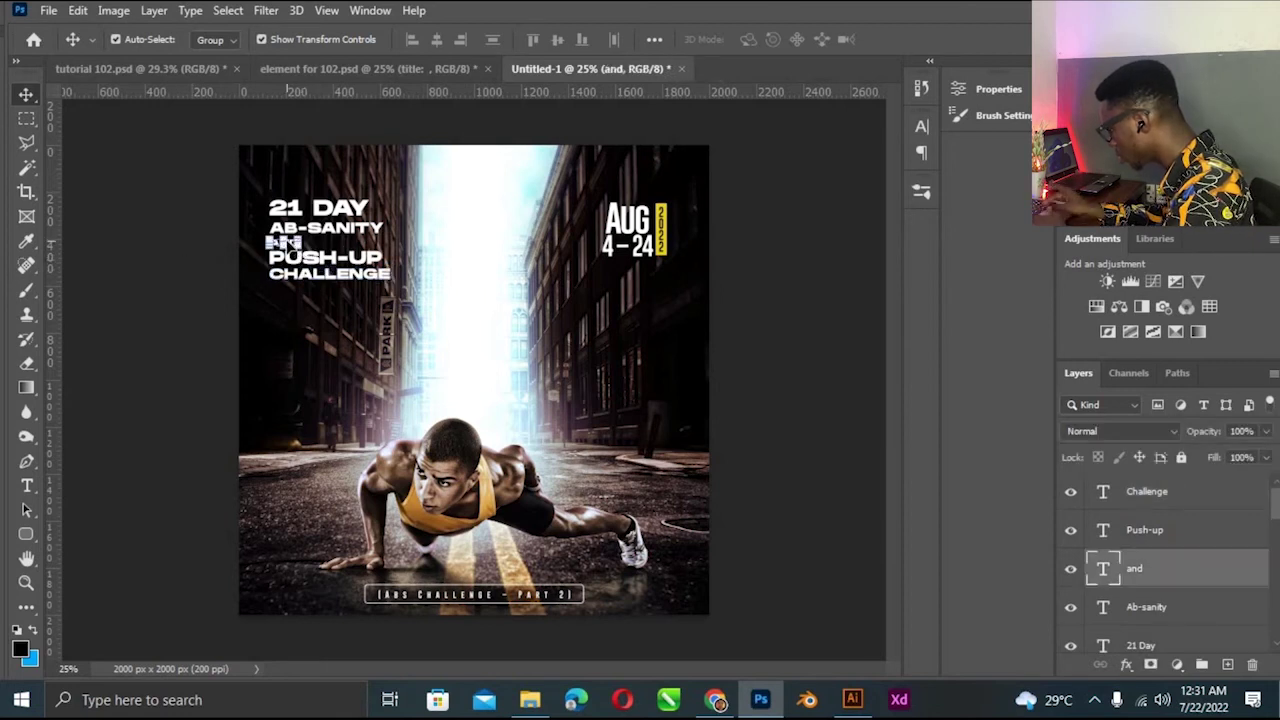
left_click(166, 263, "ctrl")
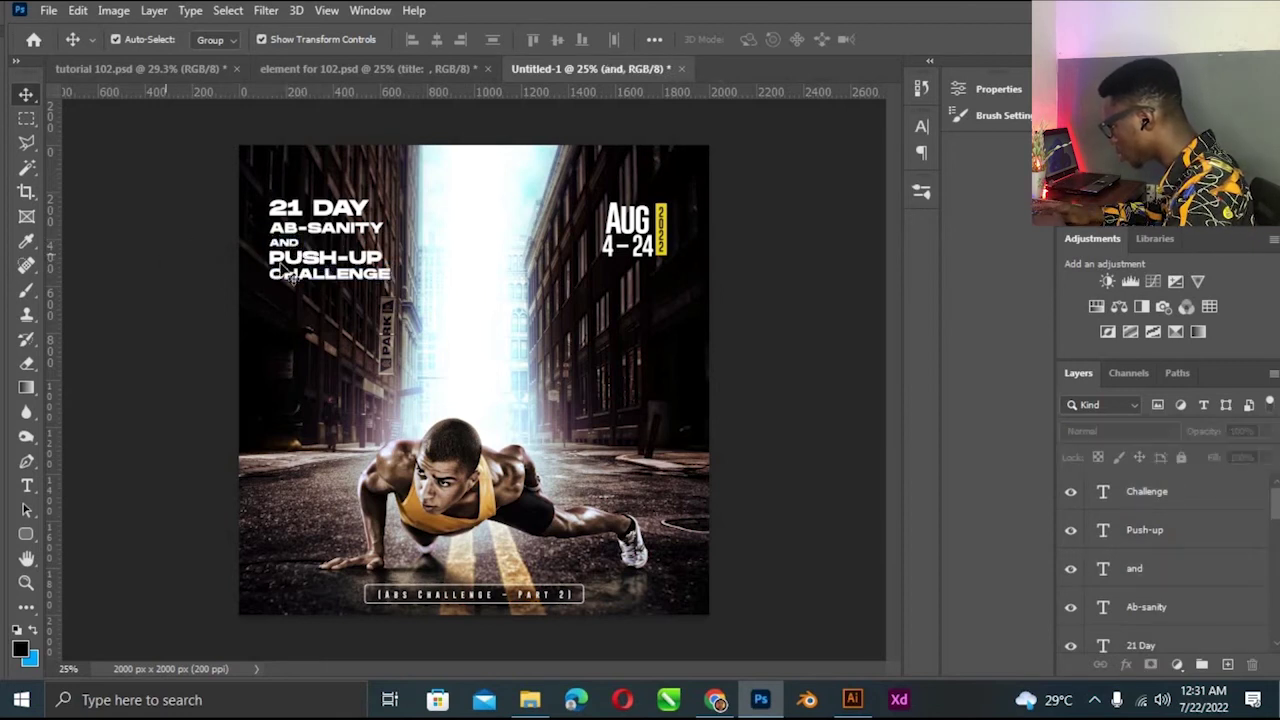
key("ctrl+plus")
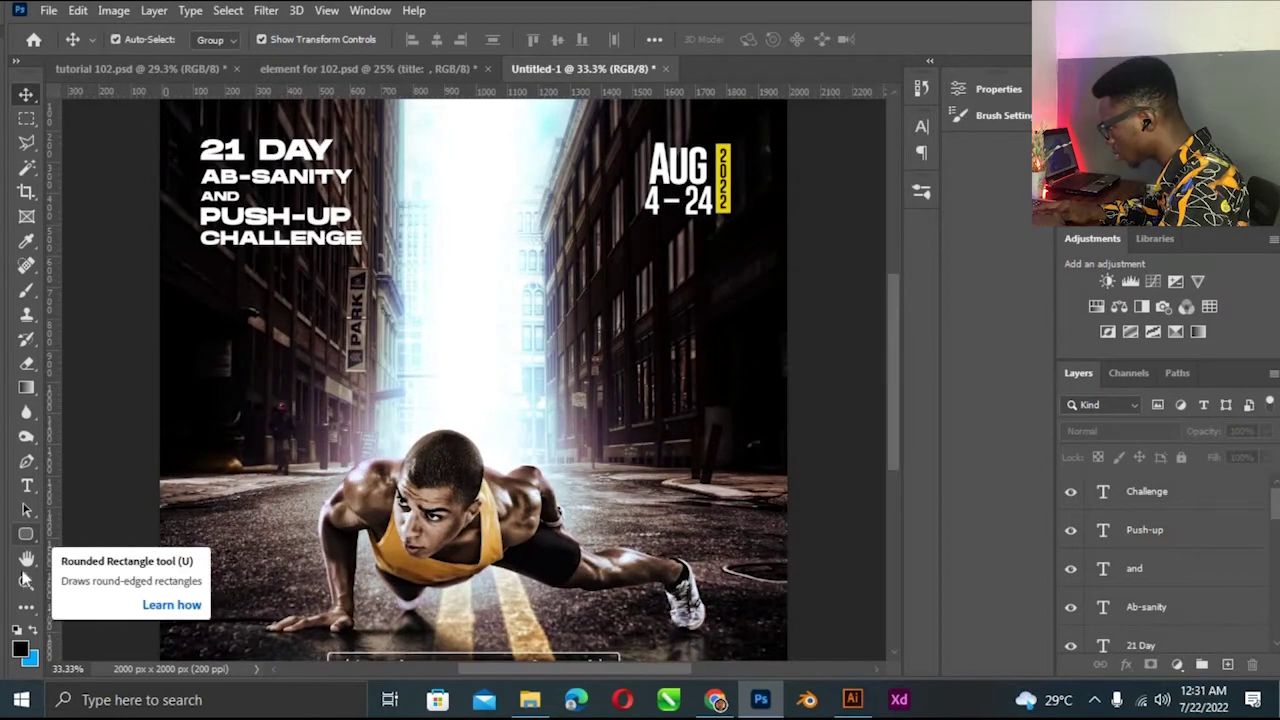
Choose the plain Rectangle Tool with a yellow #edd400 fill.
left_click(26, 536)
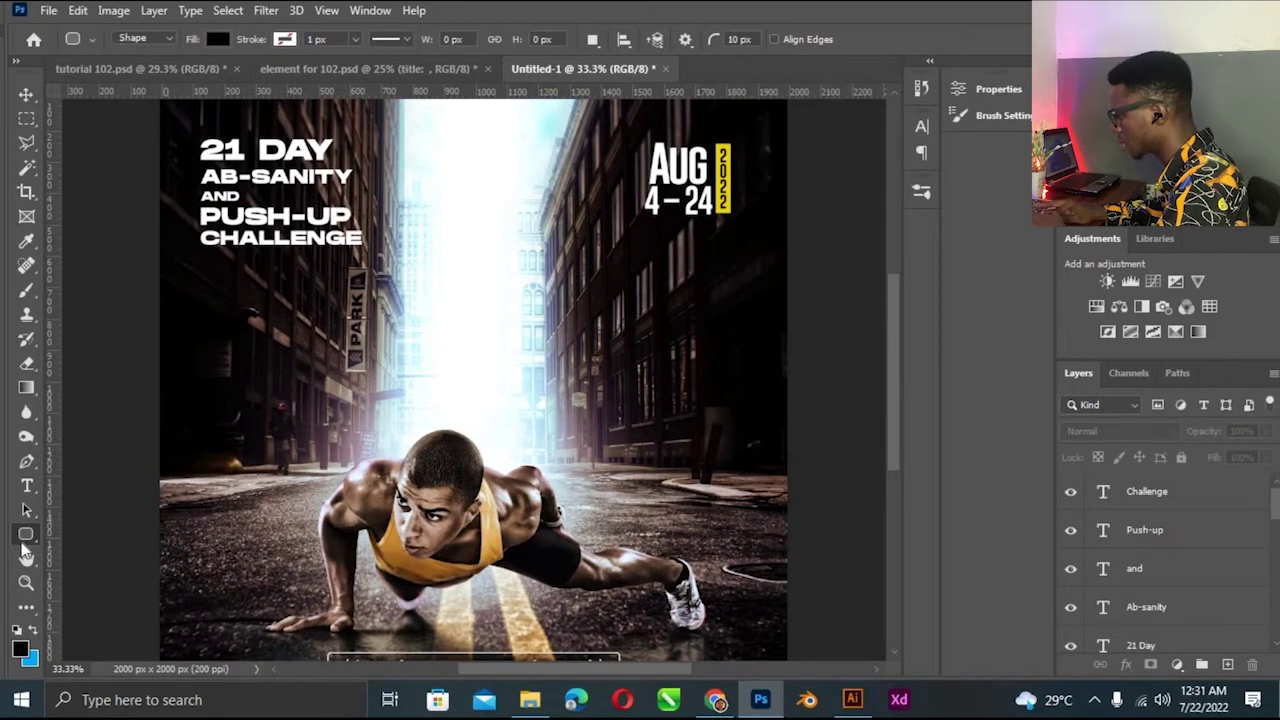
right_click(27, 536)
left_click(90, 533)
key("x")
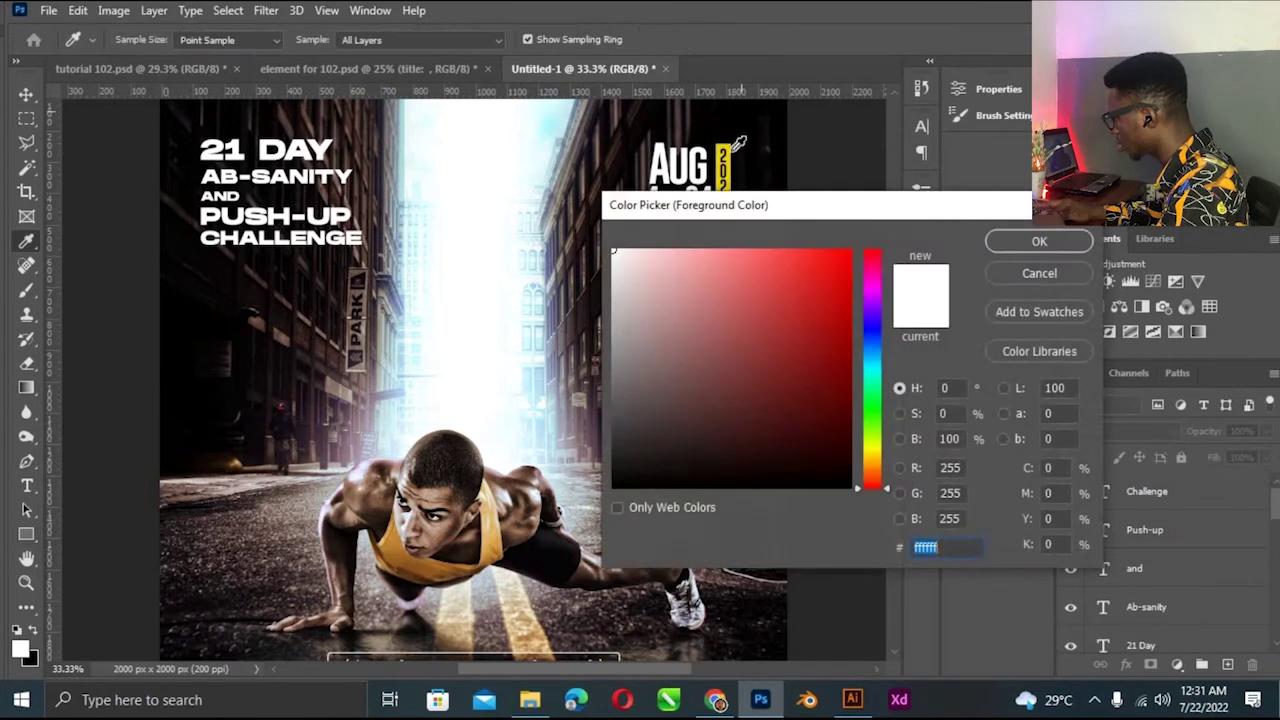
left_click(720, 165)
key("Return")
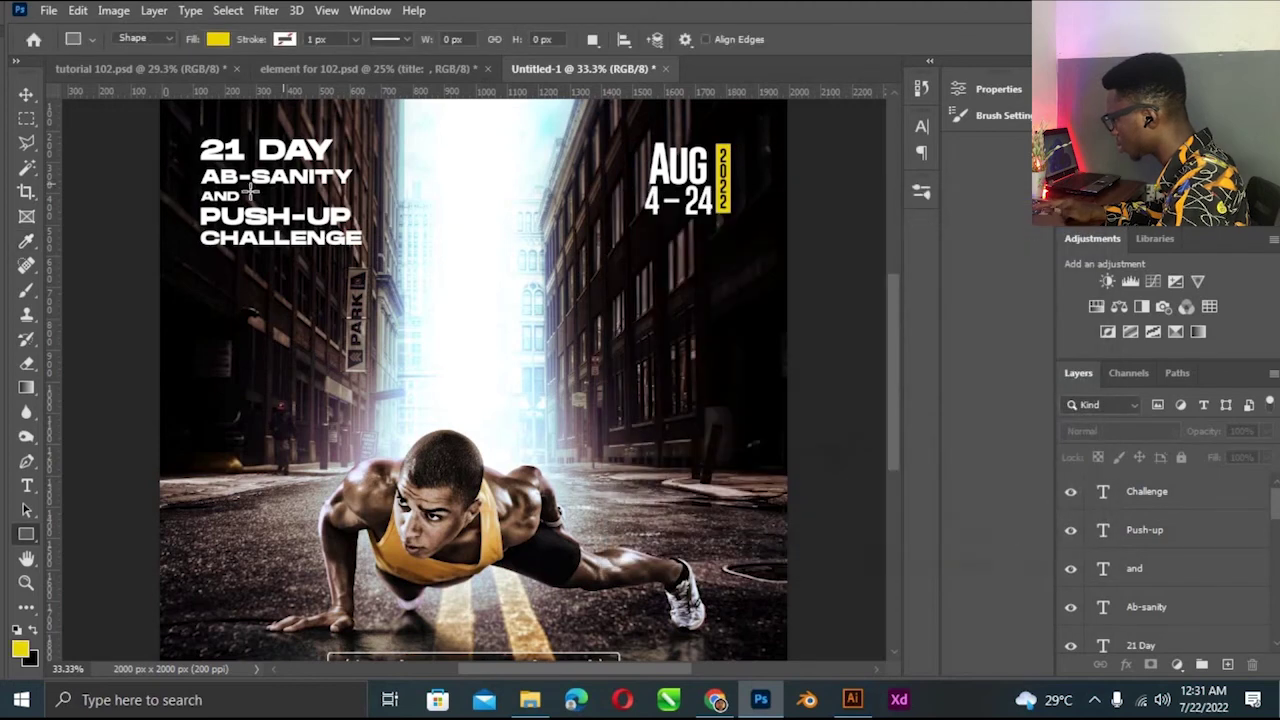
Draw a thin 206 × 11 px yellow bar to the right of AND.
left_click_drag(238, 194, 306, 198)
left_click(26, 93)
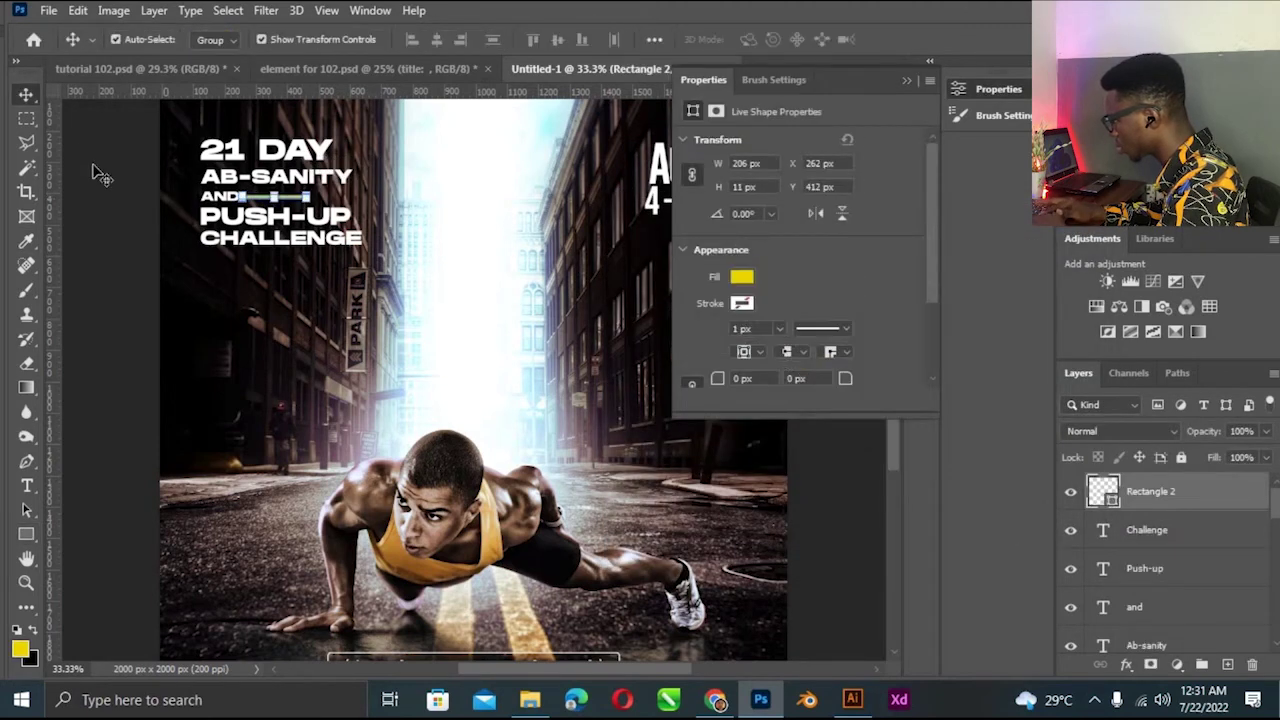
left_click(300, 205)
left_click(300, 203)
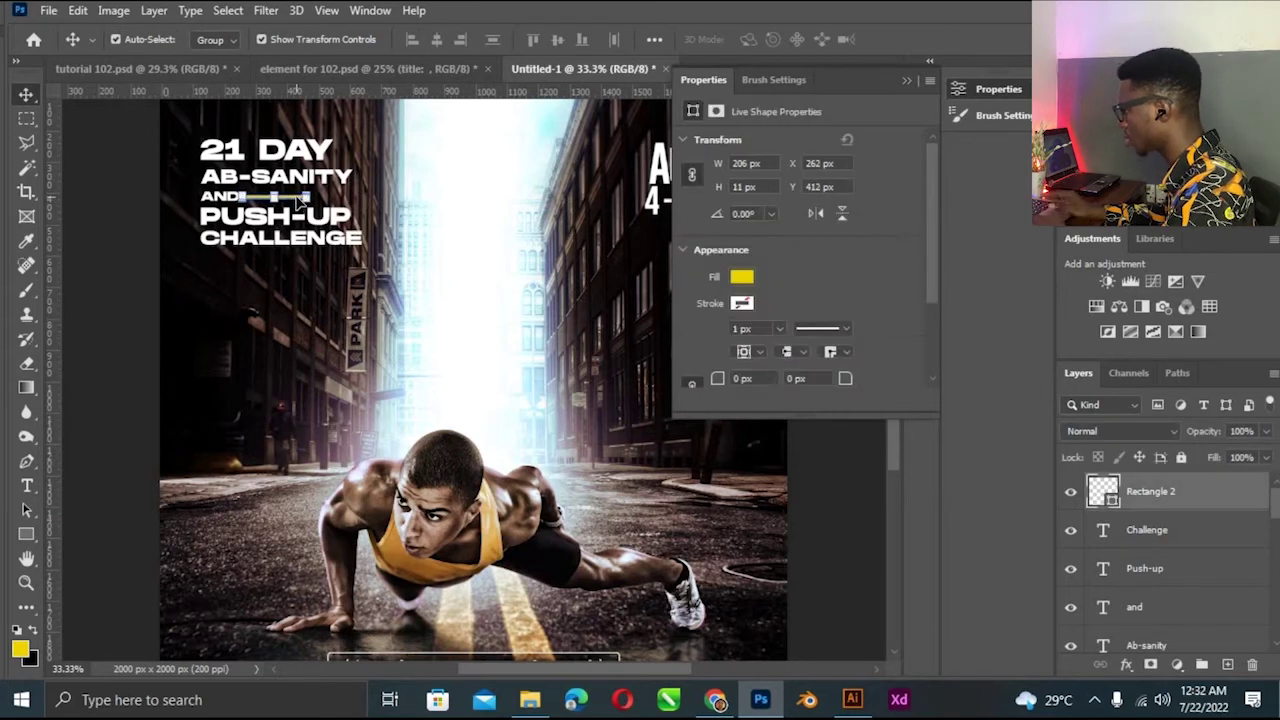
left_click(849, 206)
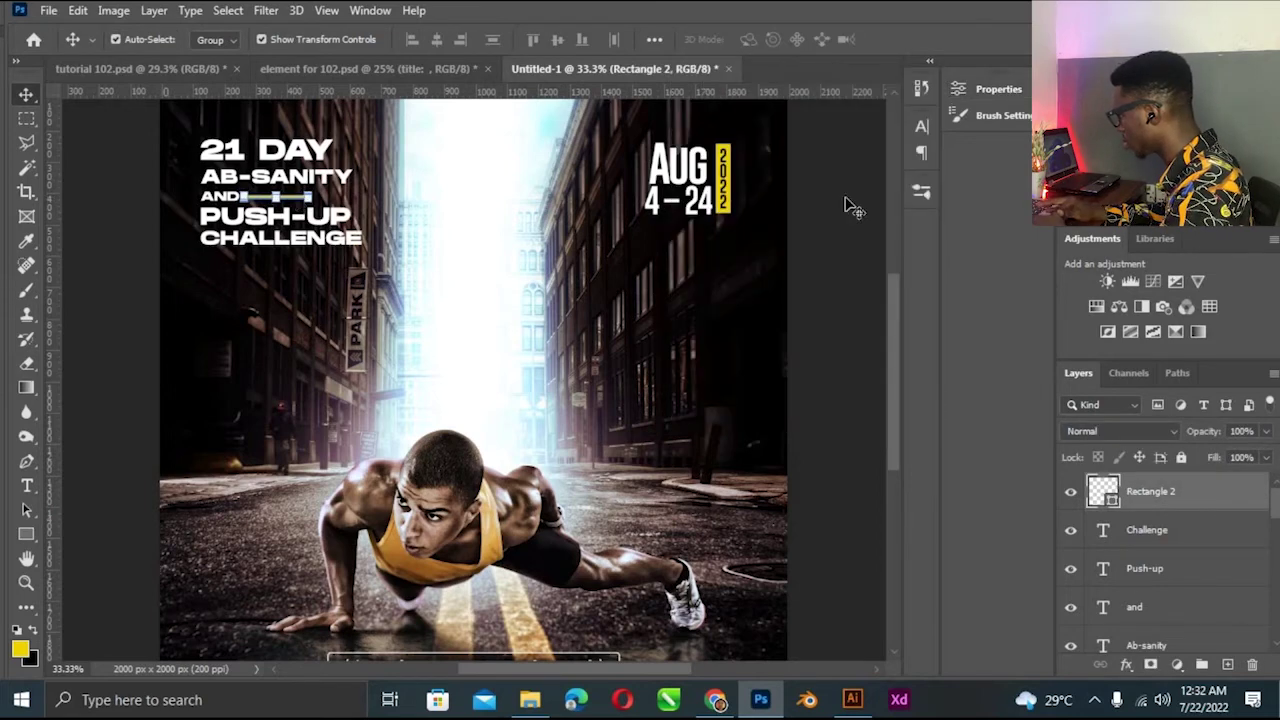
key("ctrl+minus")
key("ctrl+minus")
key("ctrl+plus")
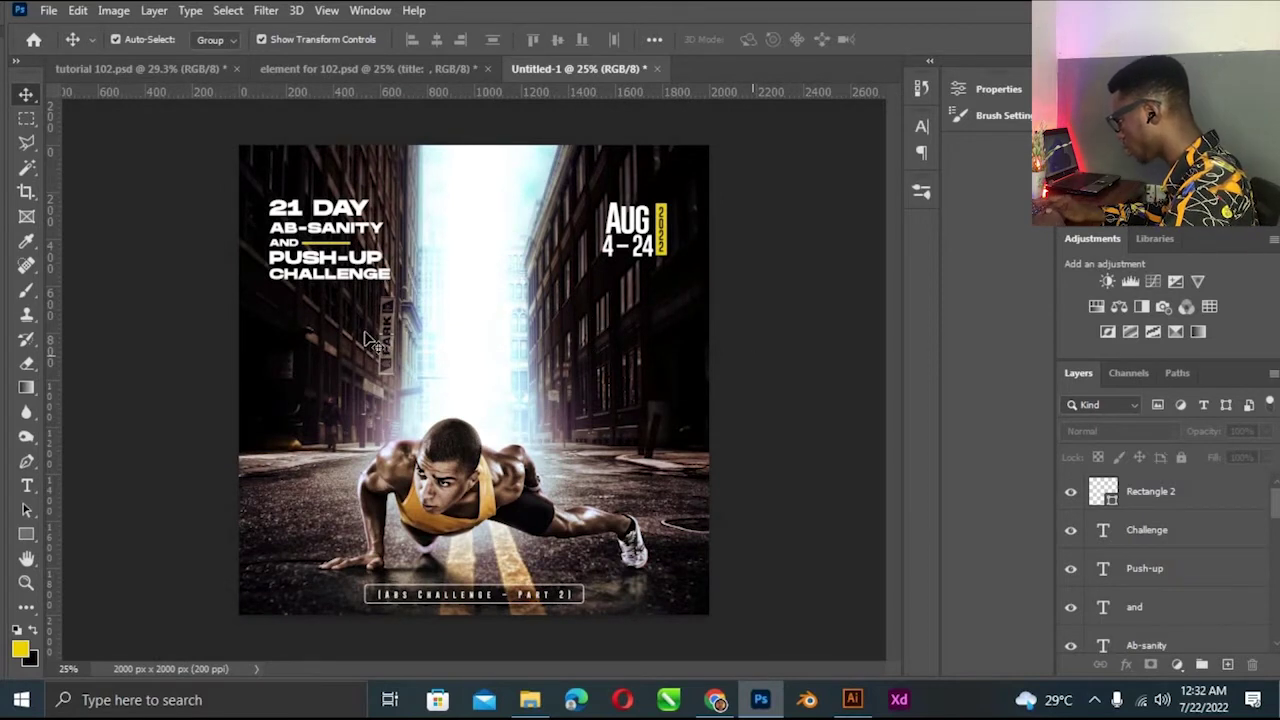
left_click(345, 283)
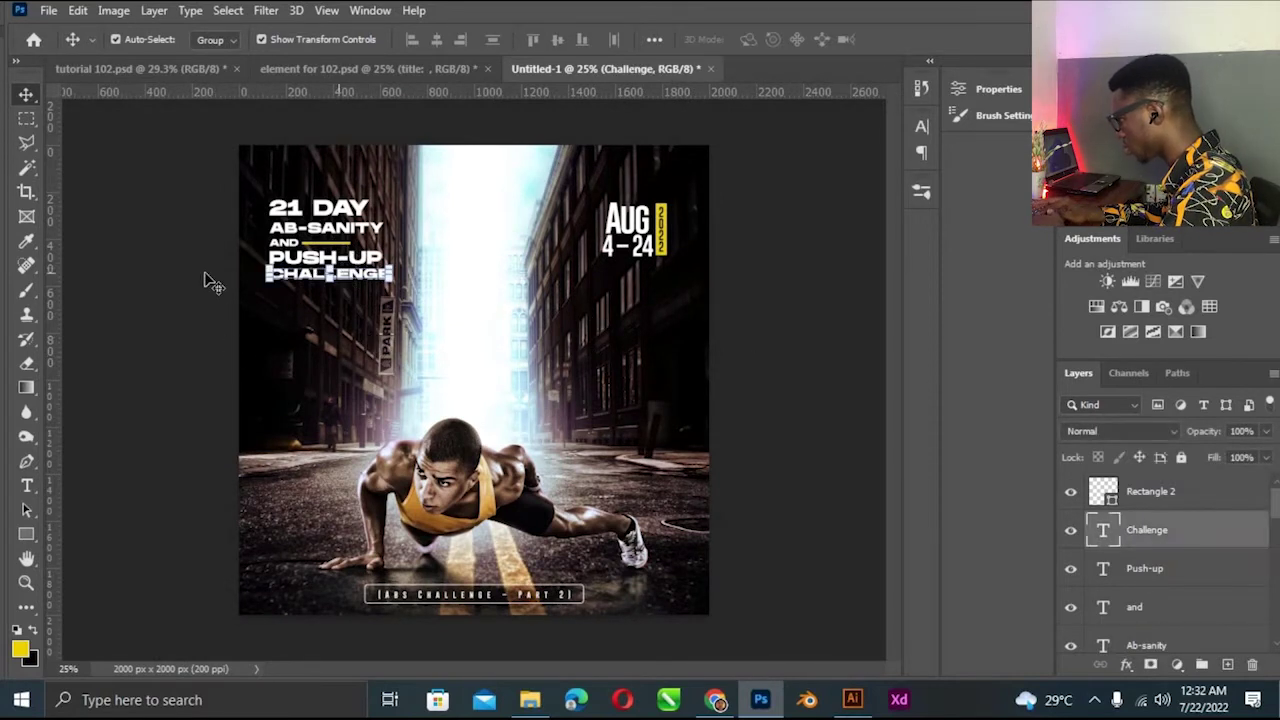
Add a new empty layer above the street background photo.
left_click(206, 280)
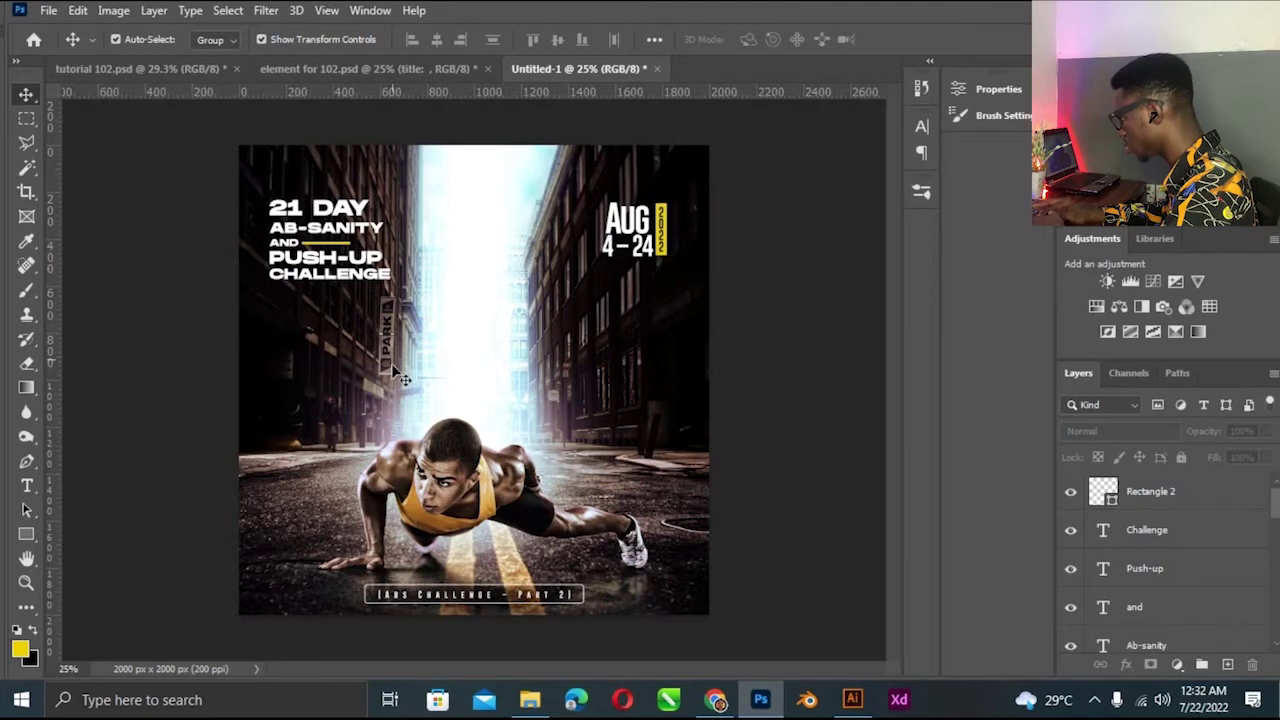
key("ctrl+minus")
key("ctrl+minus")
key("ctrl+plus")
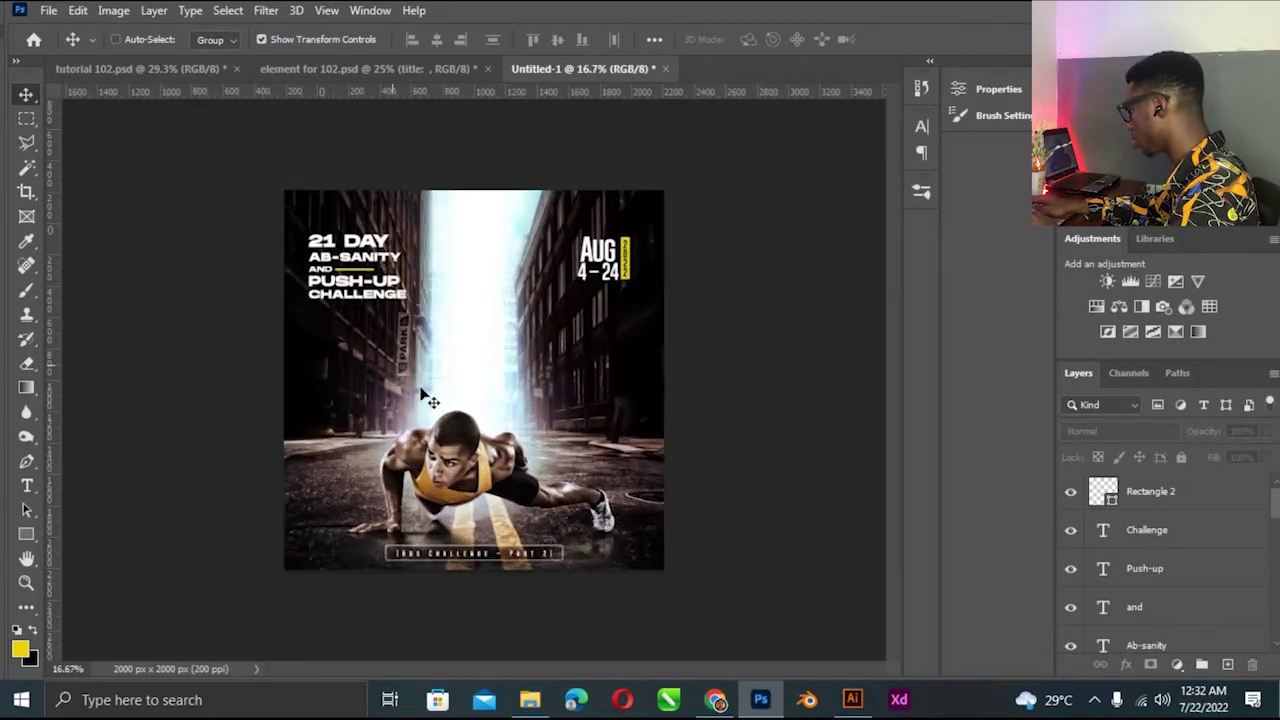
key("ctrl+plus")
left_click(295, 366)
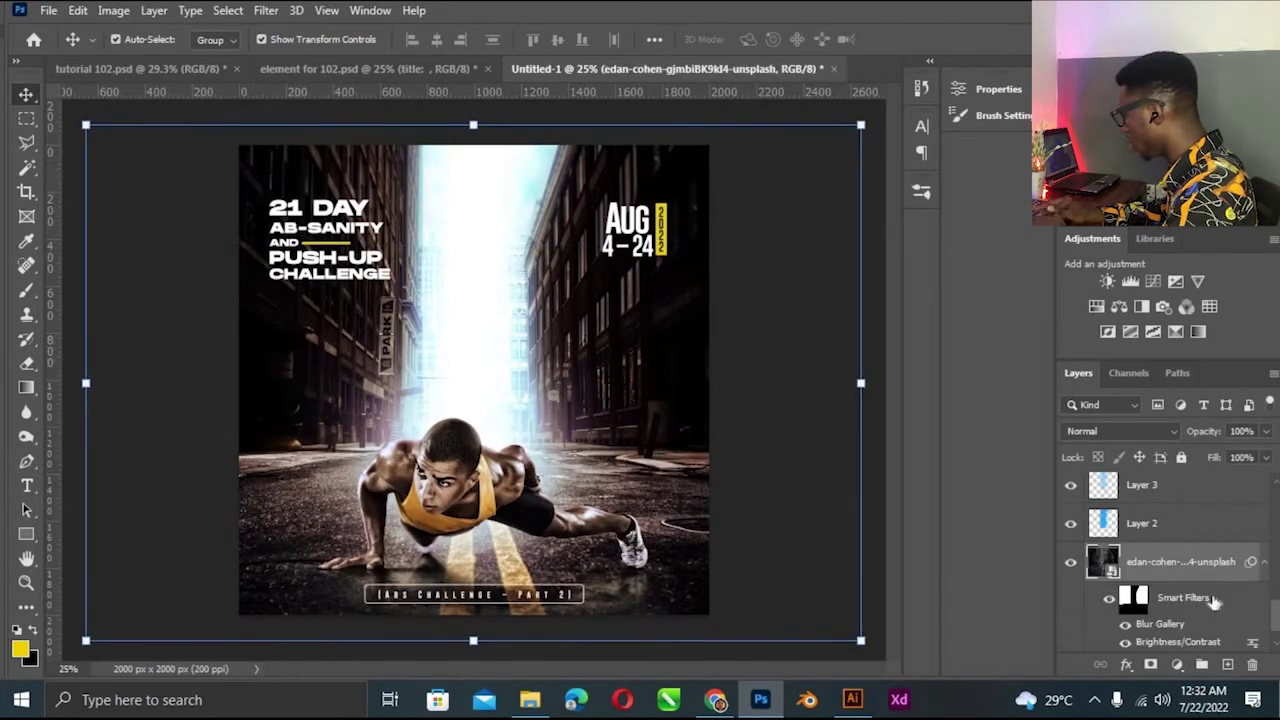
key("ctrl+shift+alt+n")
left_click(34, 628)
Enlarge the brush, set its opacity to 58%, and check the layer's Fill.
key("bracketright")
key("bracketright")
key("bracketright")
key("bracketright")
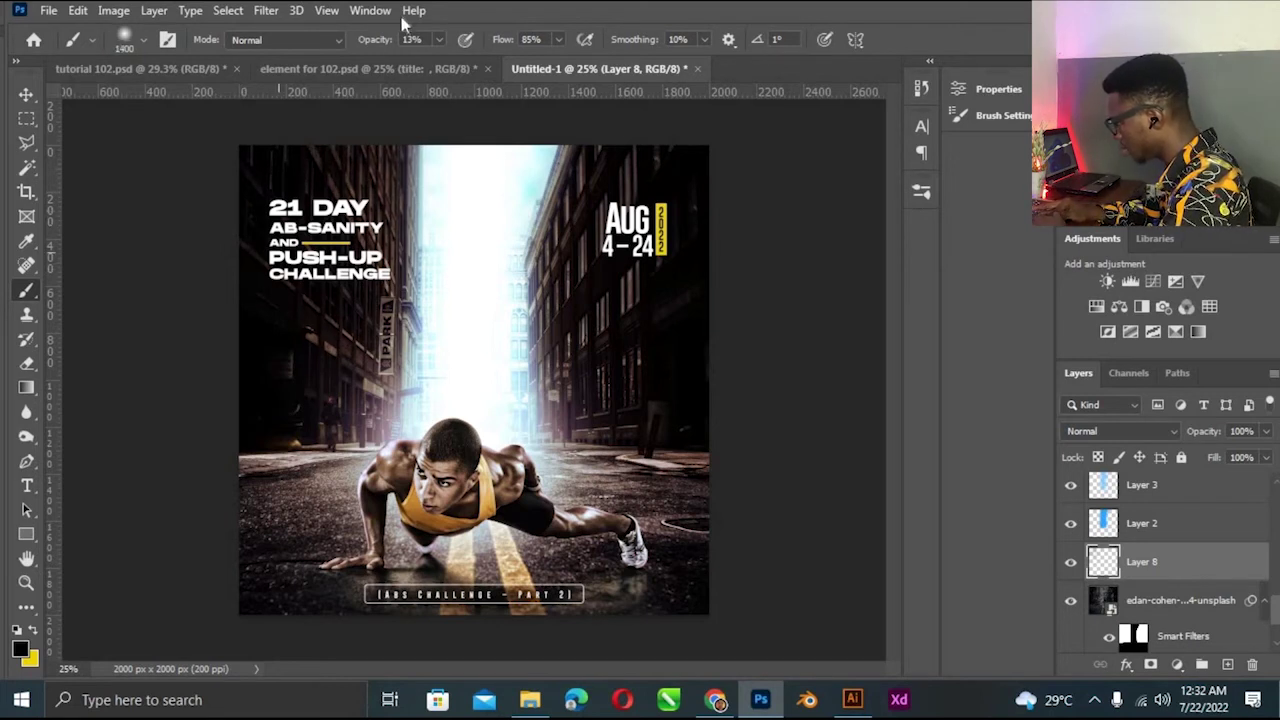
left_click(438, 40)
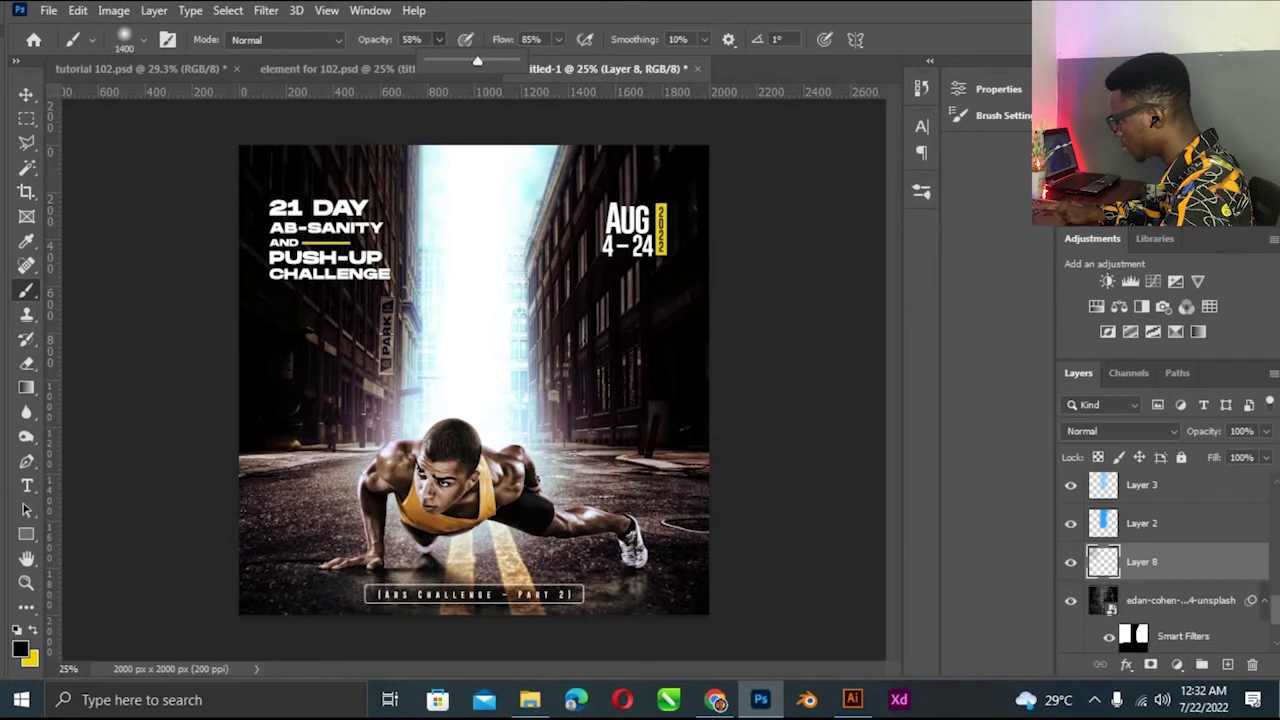
key("Return")
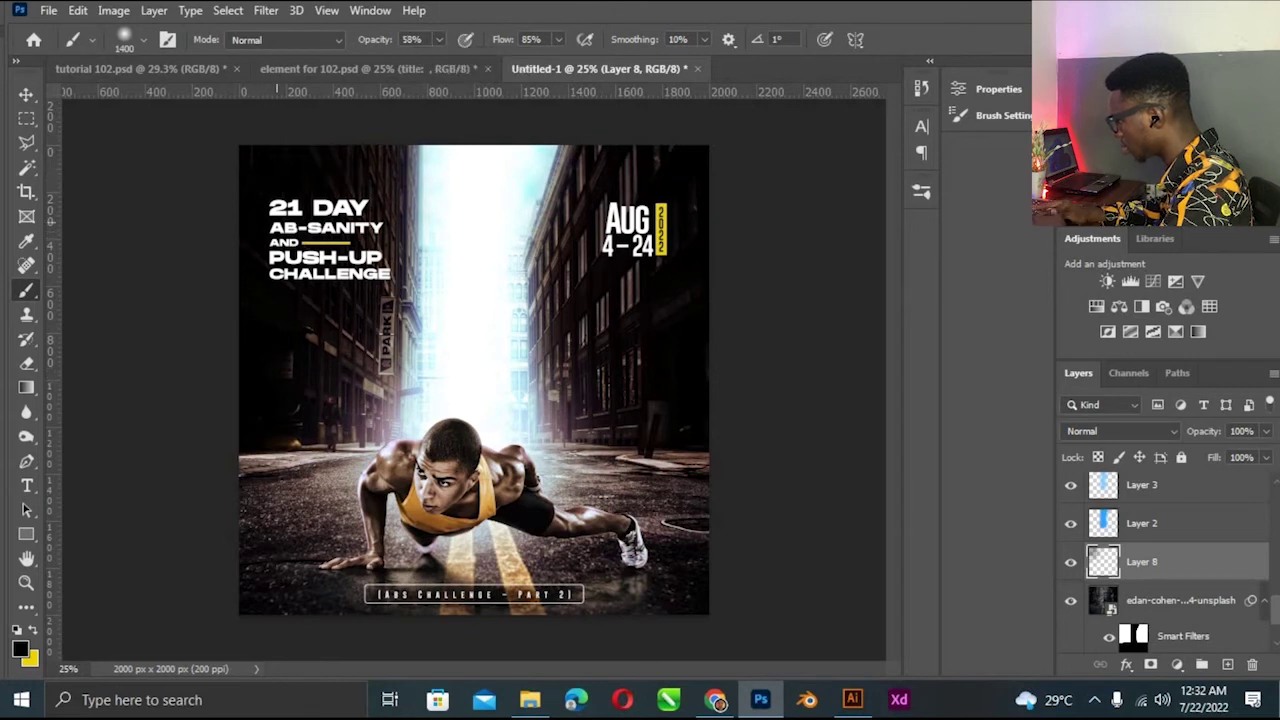
key("v")
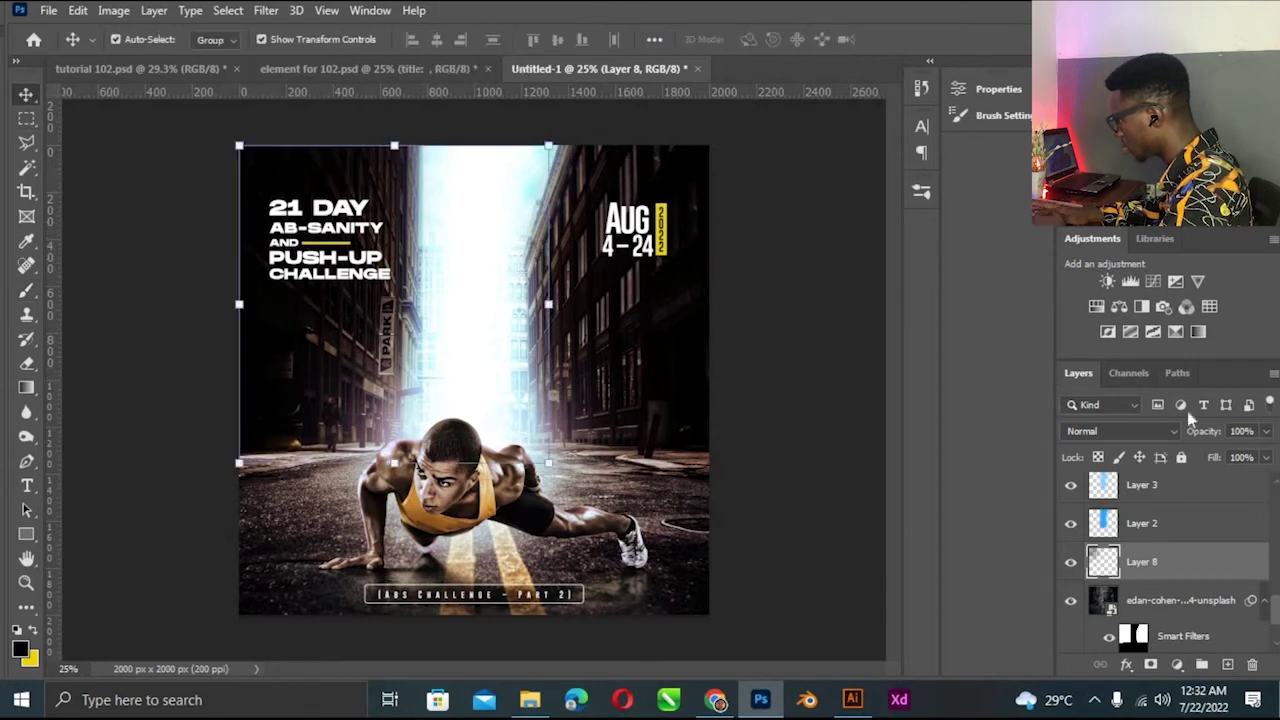
left_click(1264, 457)
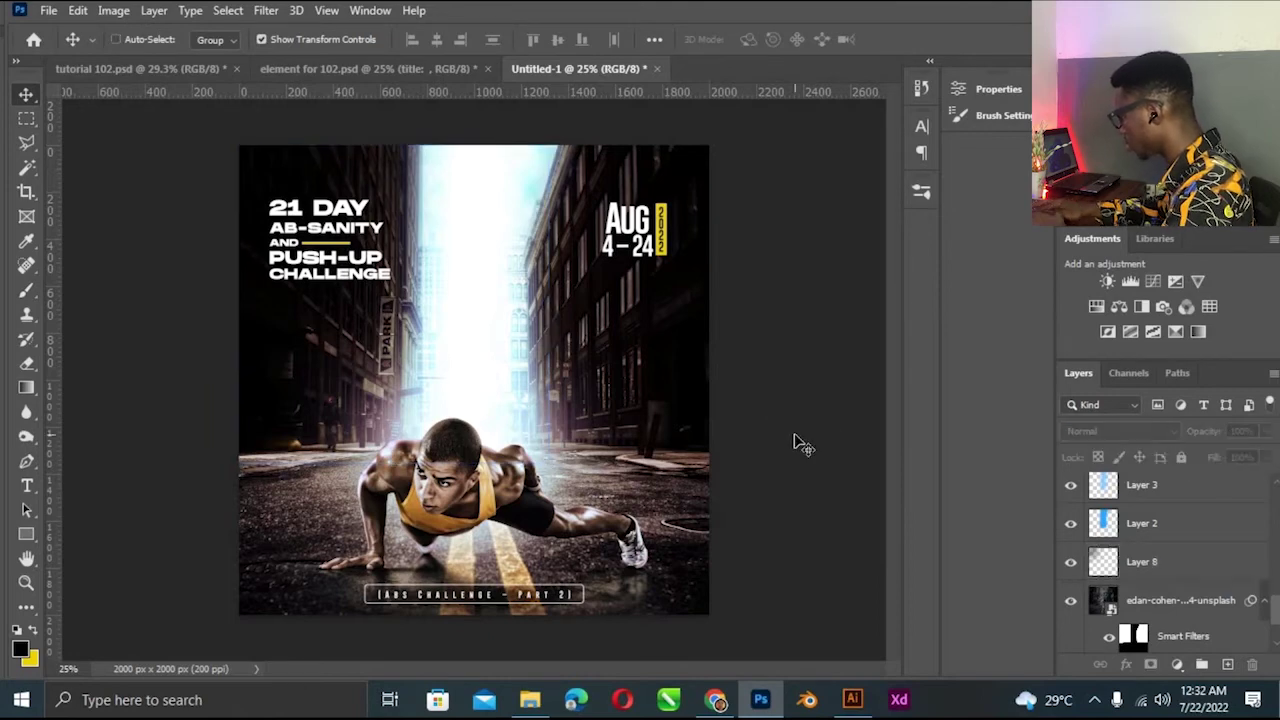
Review the poster at different zooms, then switch to the element for 102.psd document.
key("ctrl+minus")
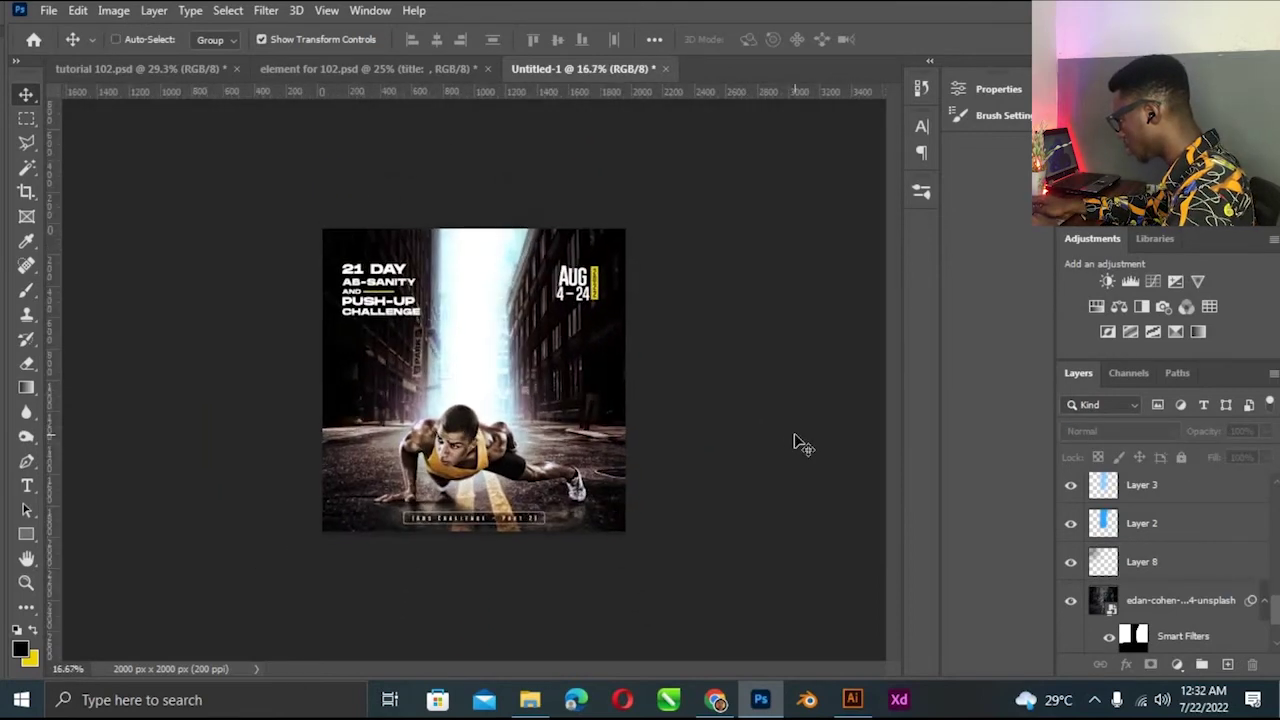
key("ctrl+plus")
key("ctrl+plus")
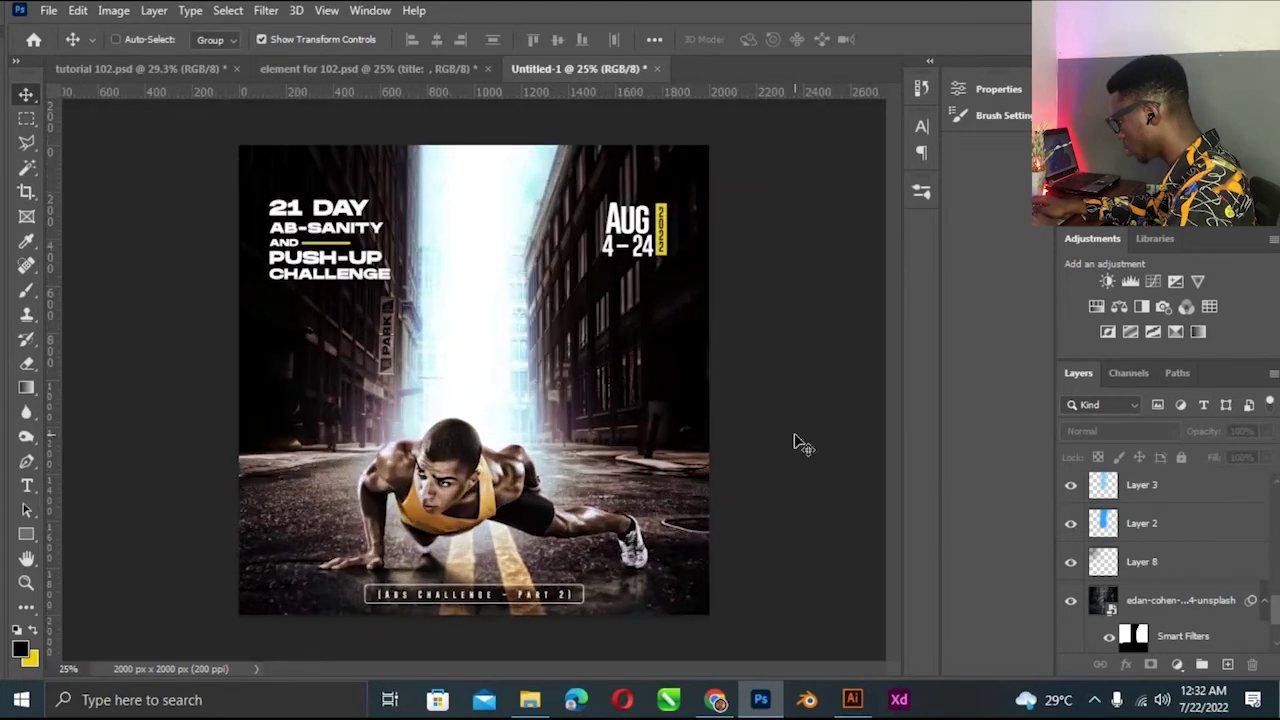
key("ctrl+minus")
key("ctrl+plus")
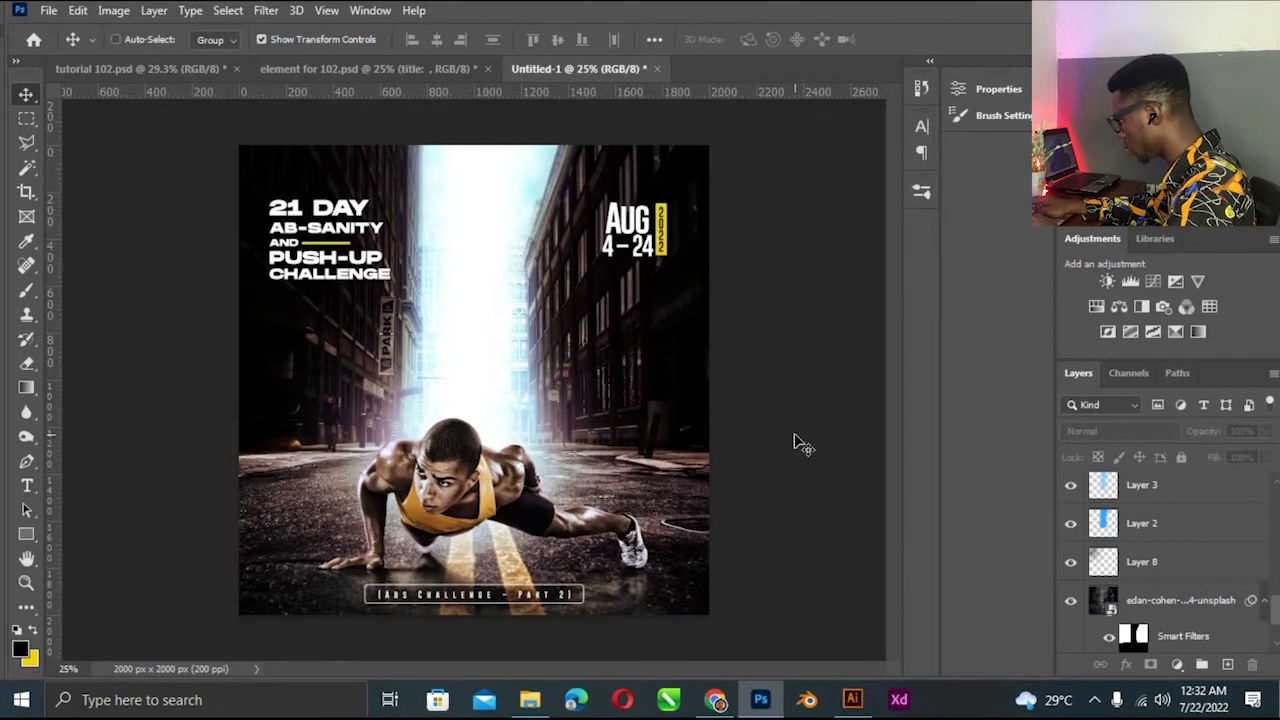
key("ctrl+plus")
key("ctrl+minus")
left_click(435, 70)
Bring the dot pattern onto the poster and place it slightly smaller on the buildings.
left_click(636, 247)
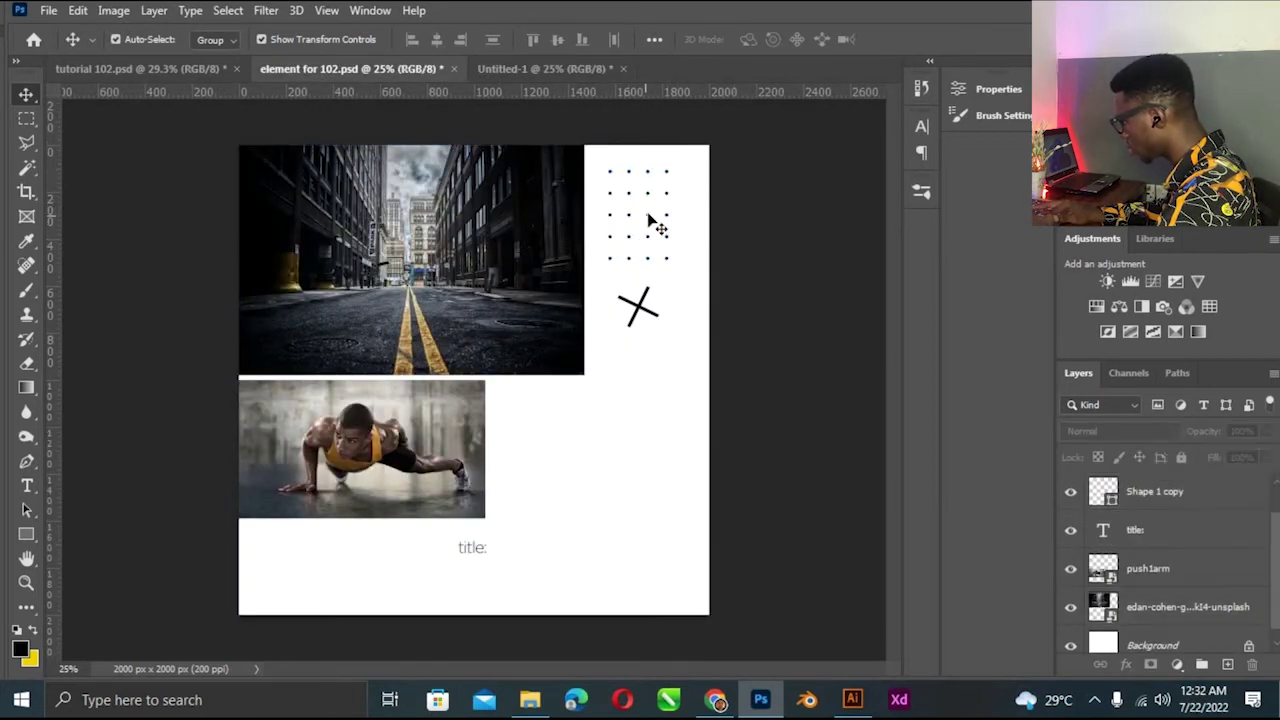
left_click_drag(648, 215, 608, 336)
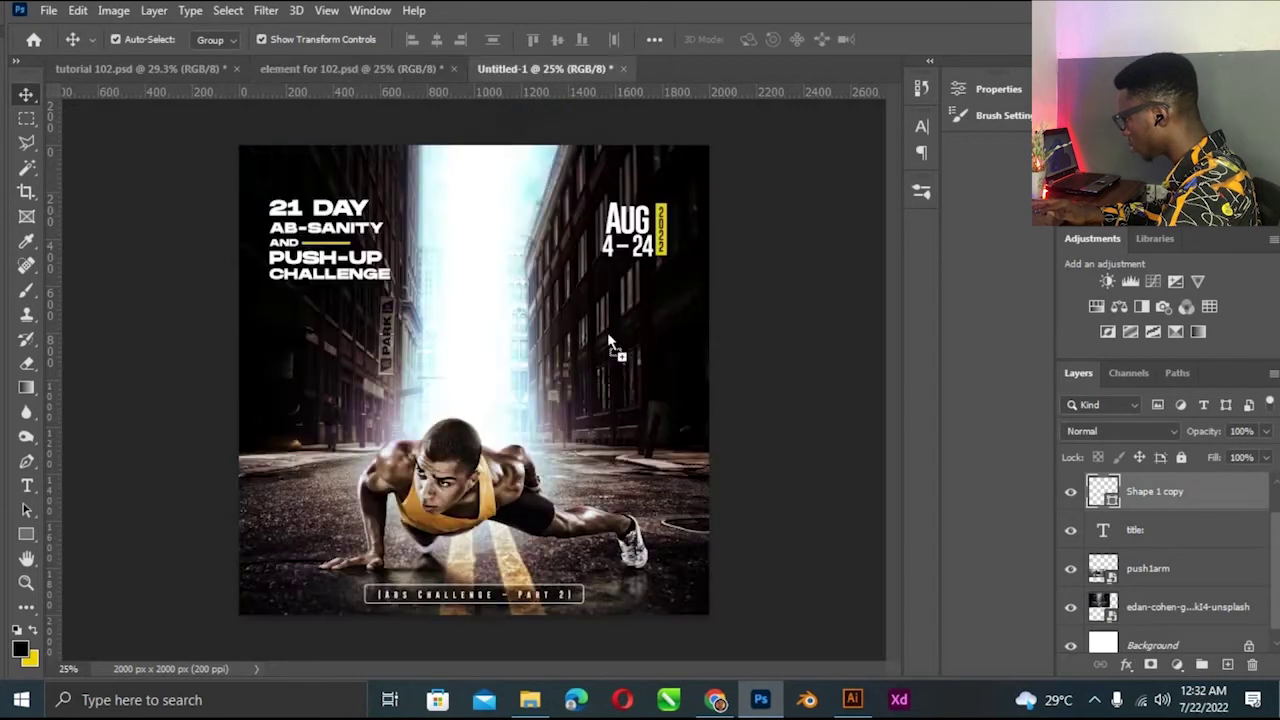
left_click_drag(627, 373, 625, 368)
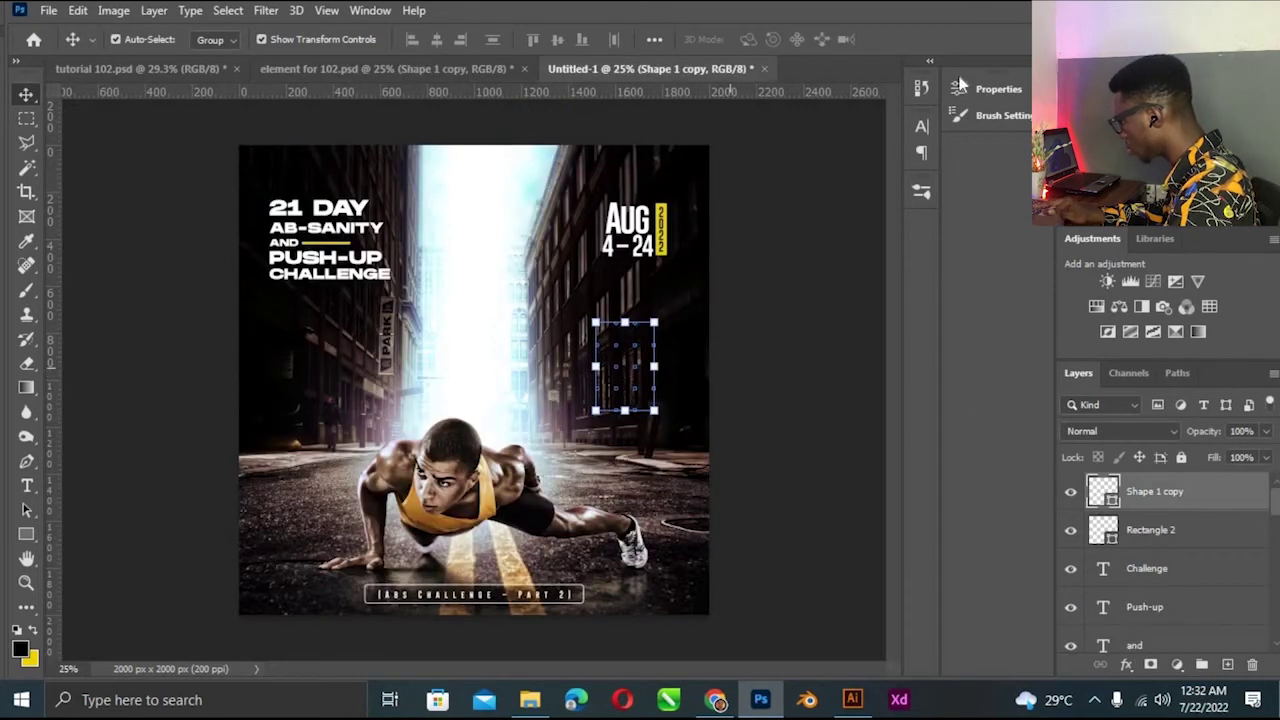
left_click(26, 537)
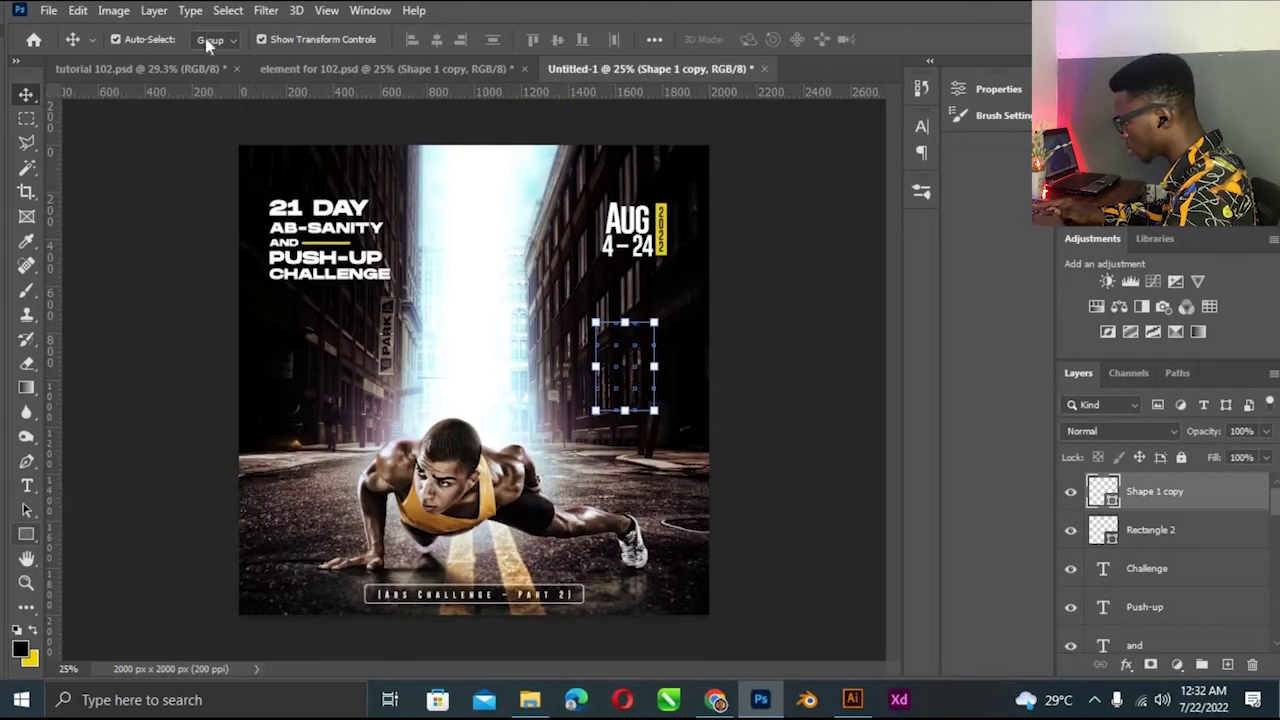
left_click(217, 39)
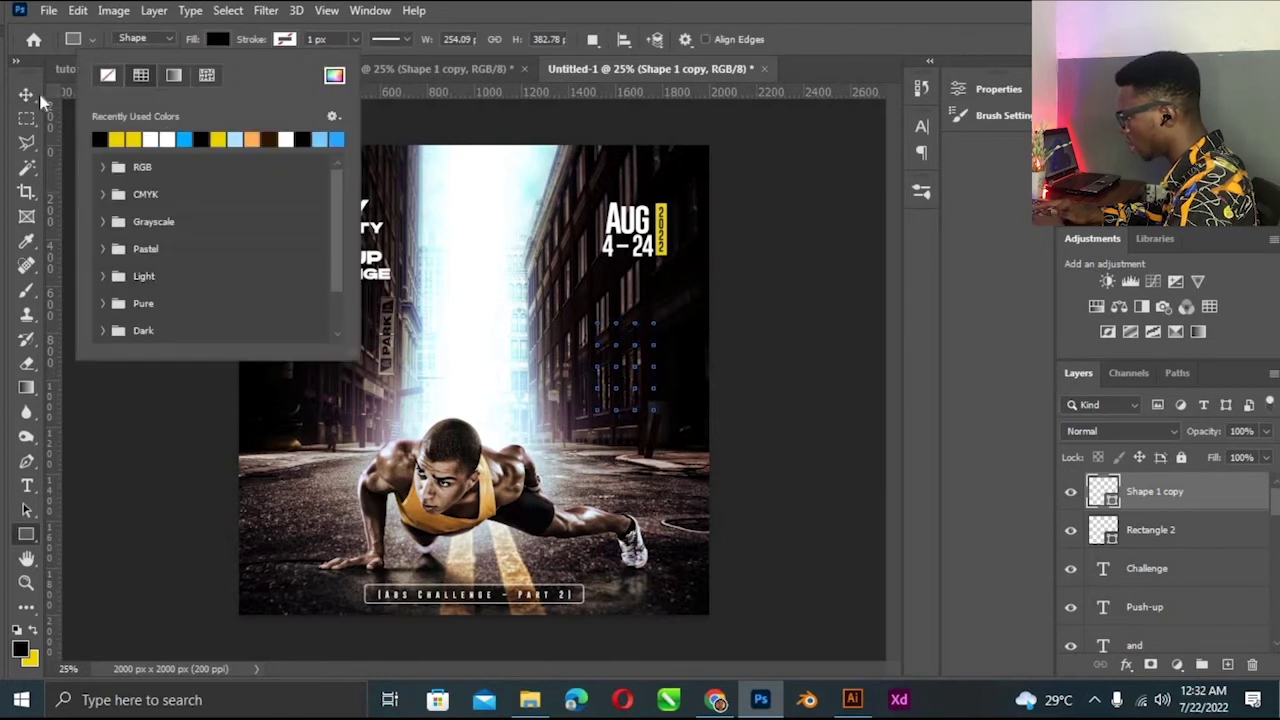
left_click(26, 94)
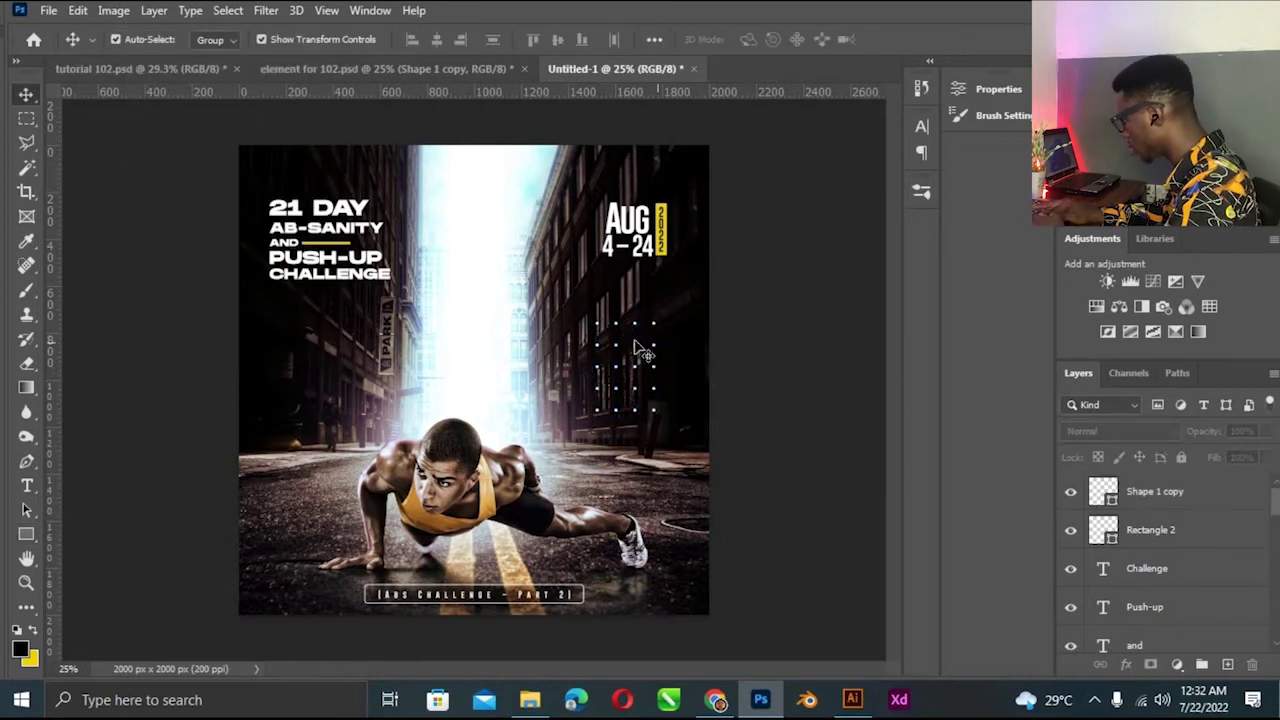
left_click_drag(647, 349, 658, 332)
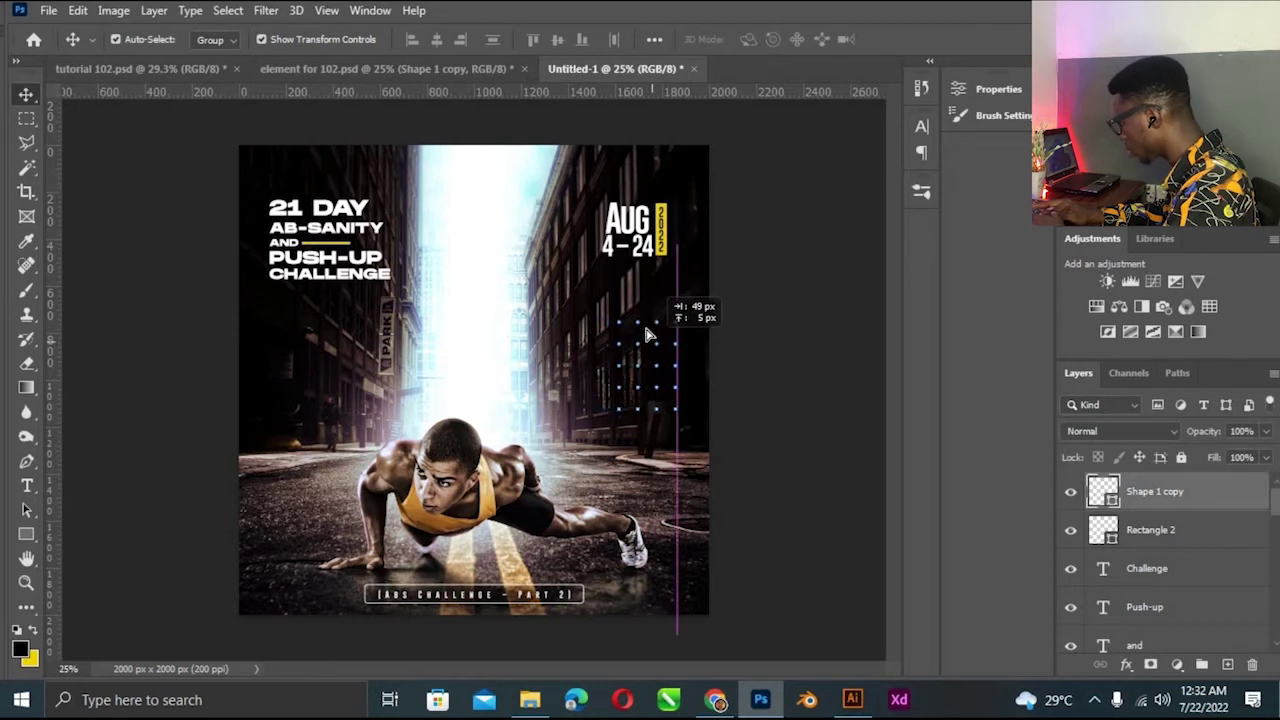
left_click_drag(619, 386, 632, 368)
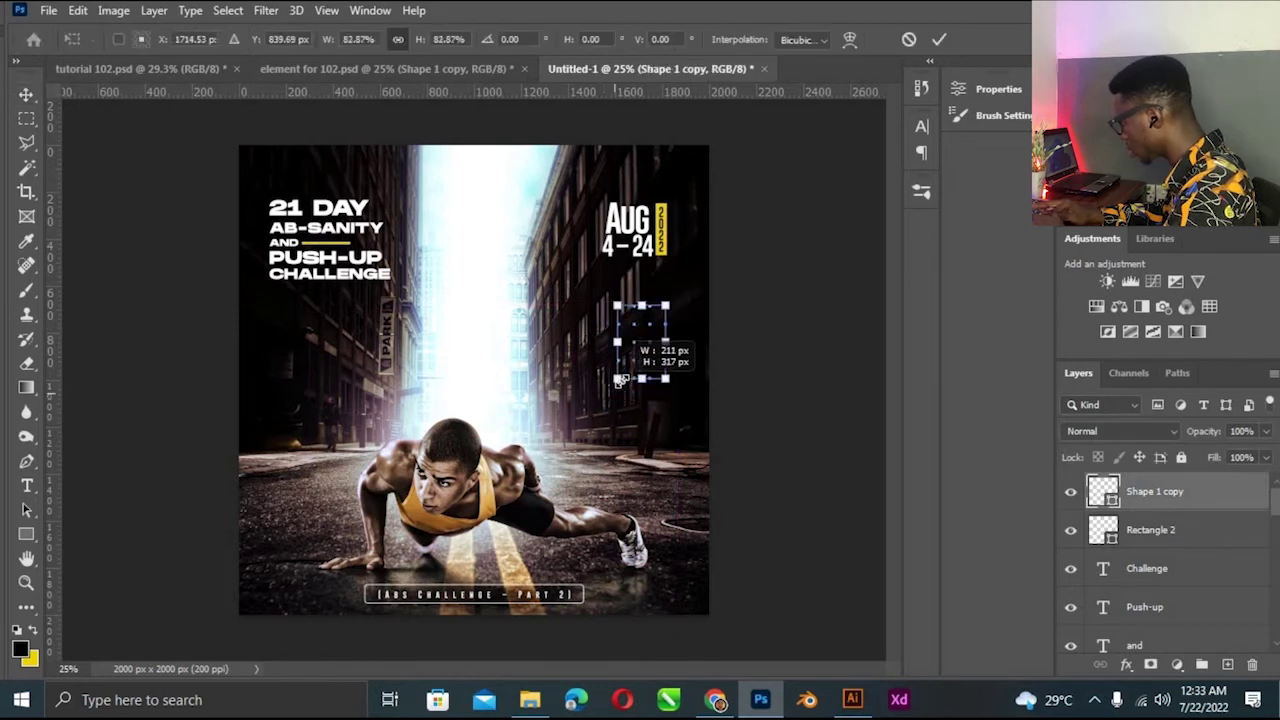
key("Return")
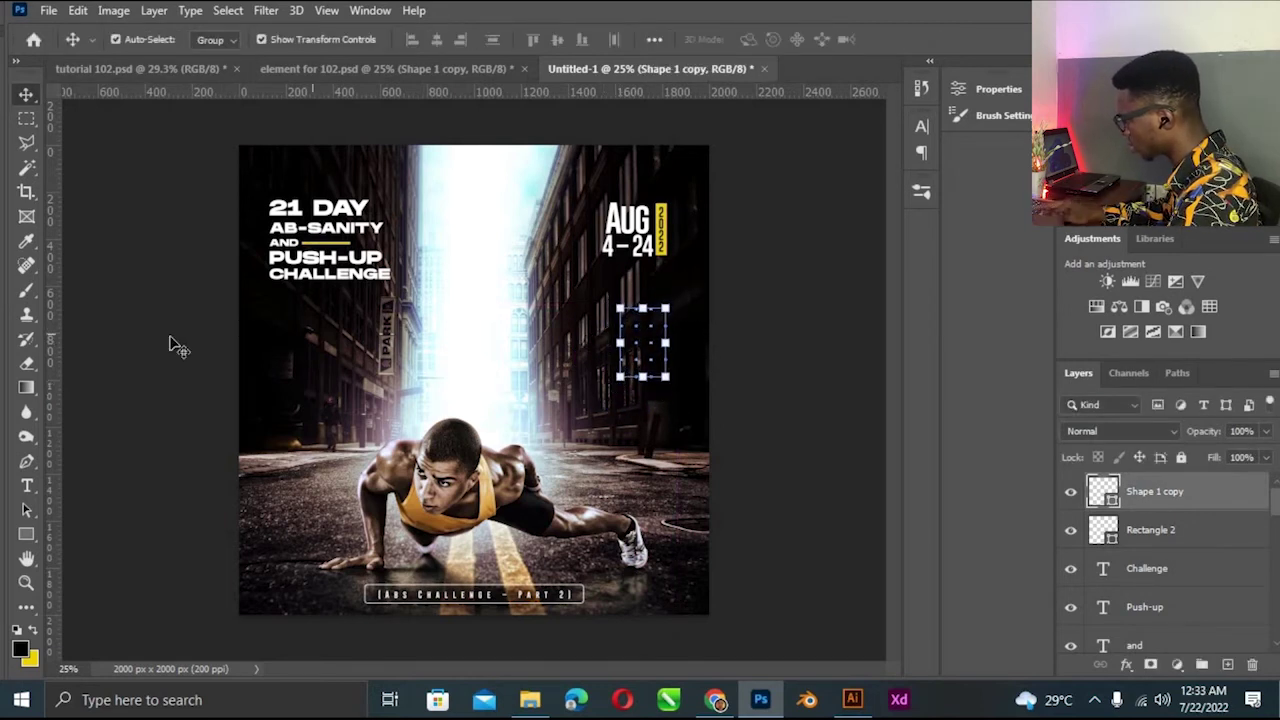
Bring the X shape from element for 102.psd onto the poster, scaled to 58.89%.
left_click(408, 70)
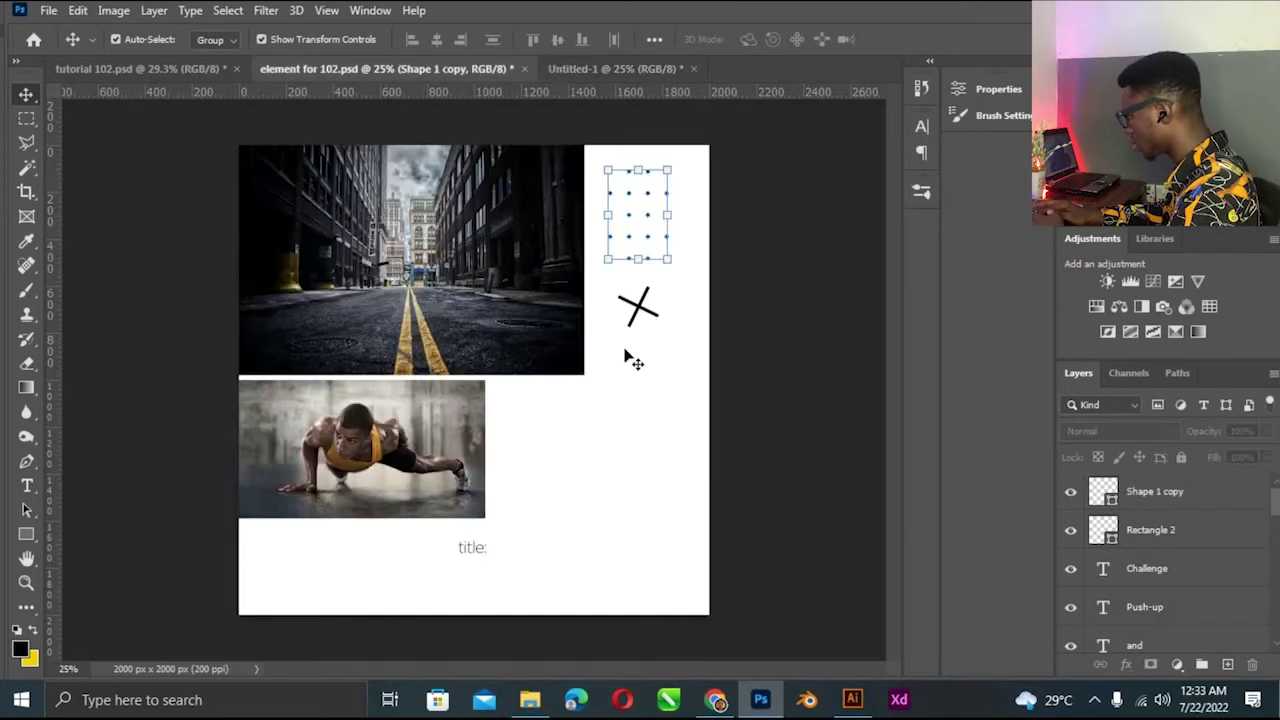
mouse_move(648, 308)
left_mouse_down()
mouse_move(594, 73)
mouse_move(320, 368)
mouse_move(316, 346)
left_mouse_up()
key("ctrl+t")
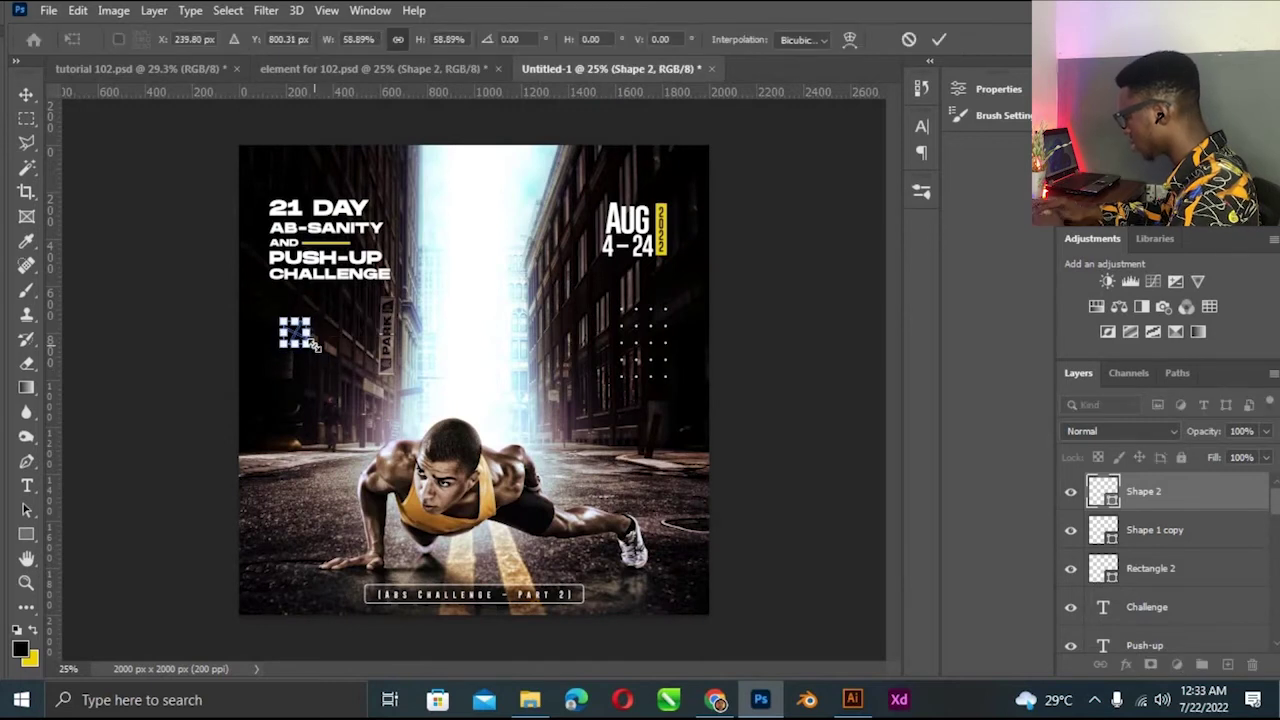
key("Return")
left_click(26, 533)
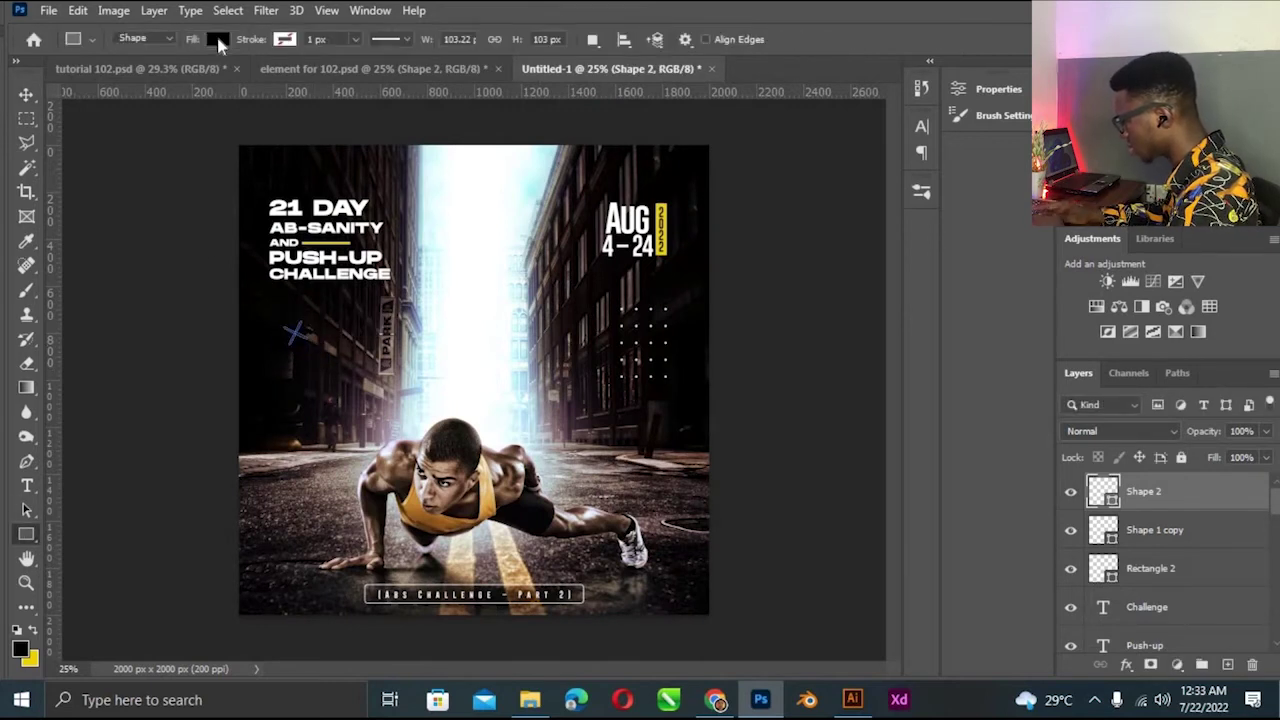
left_click(217, 39)
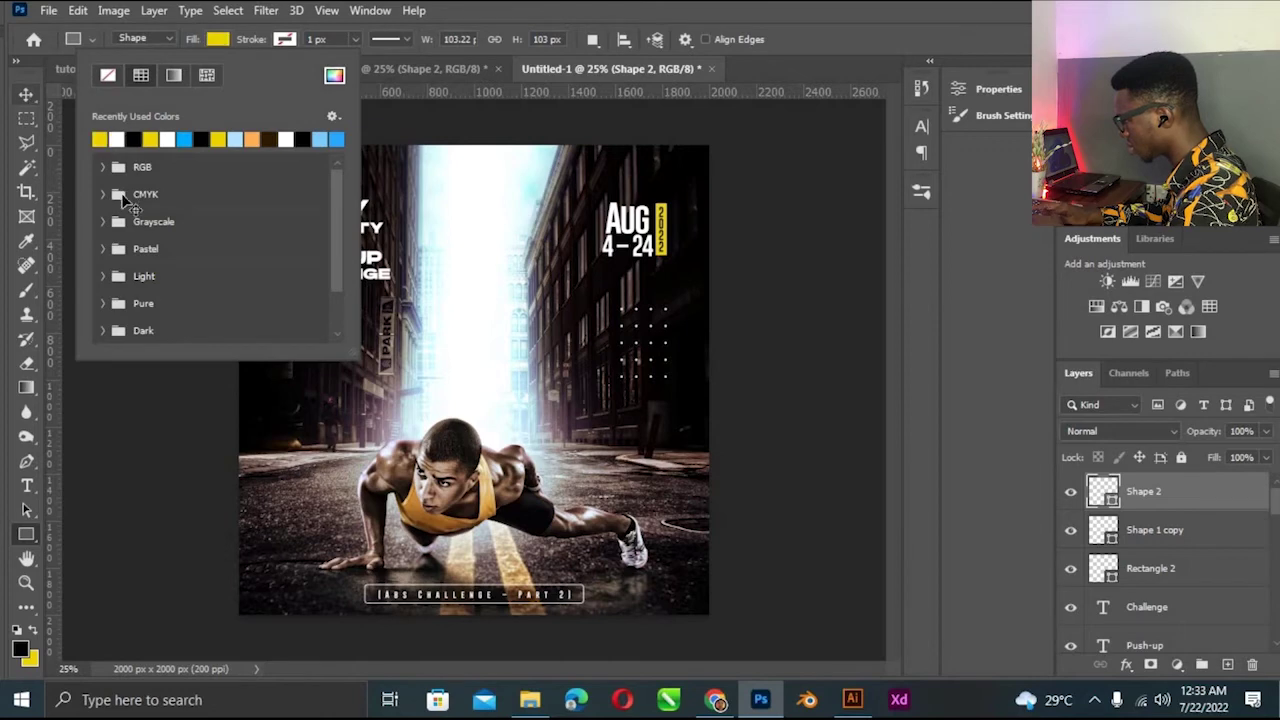
left_click(27, 96)
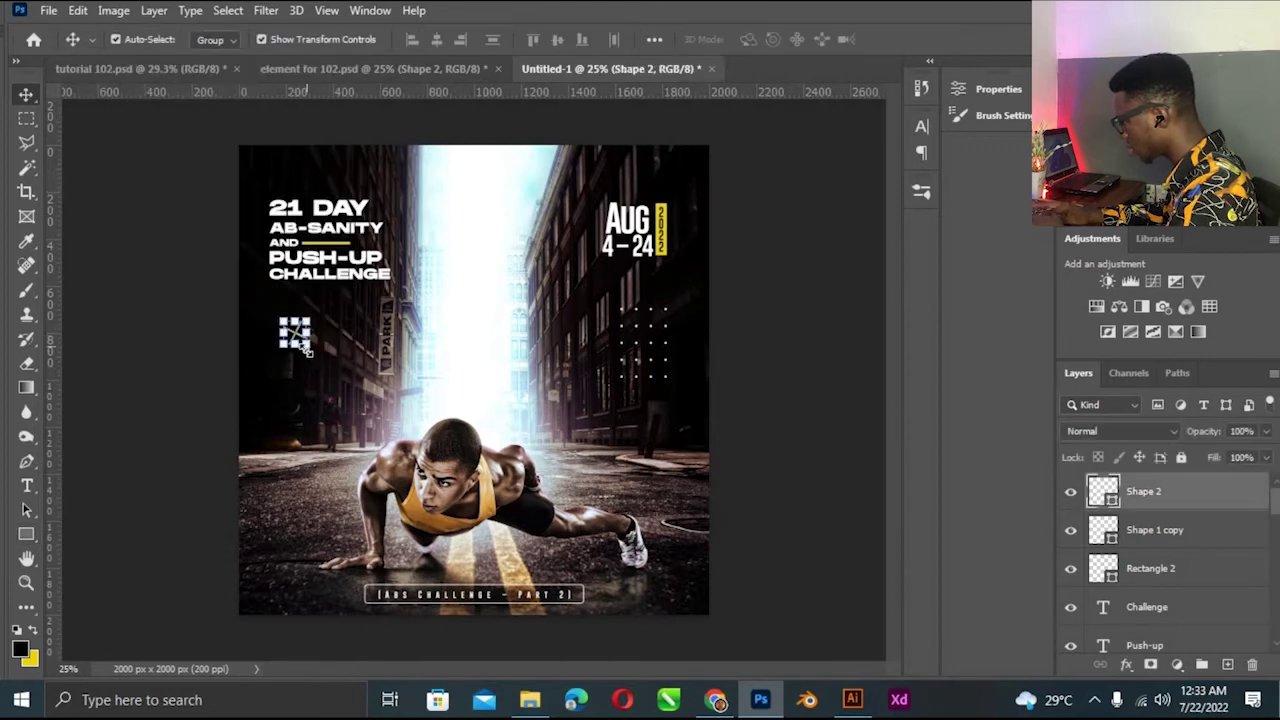
key("ctrl+t")
key("Return")
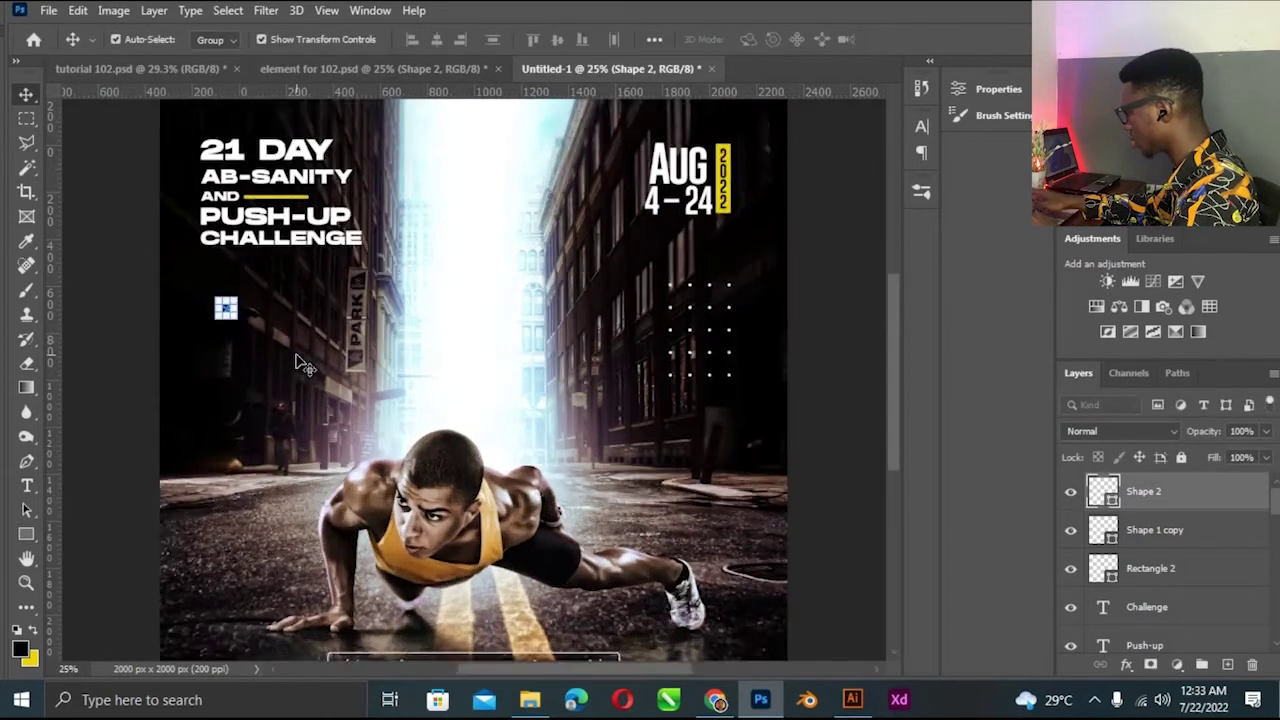
Move the X shape left of CHALLENGE and resize it to 39 px.
key("ctrl+plus")
scroll(577, 606, "up", 5)
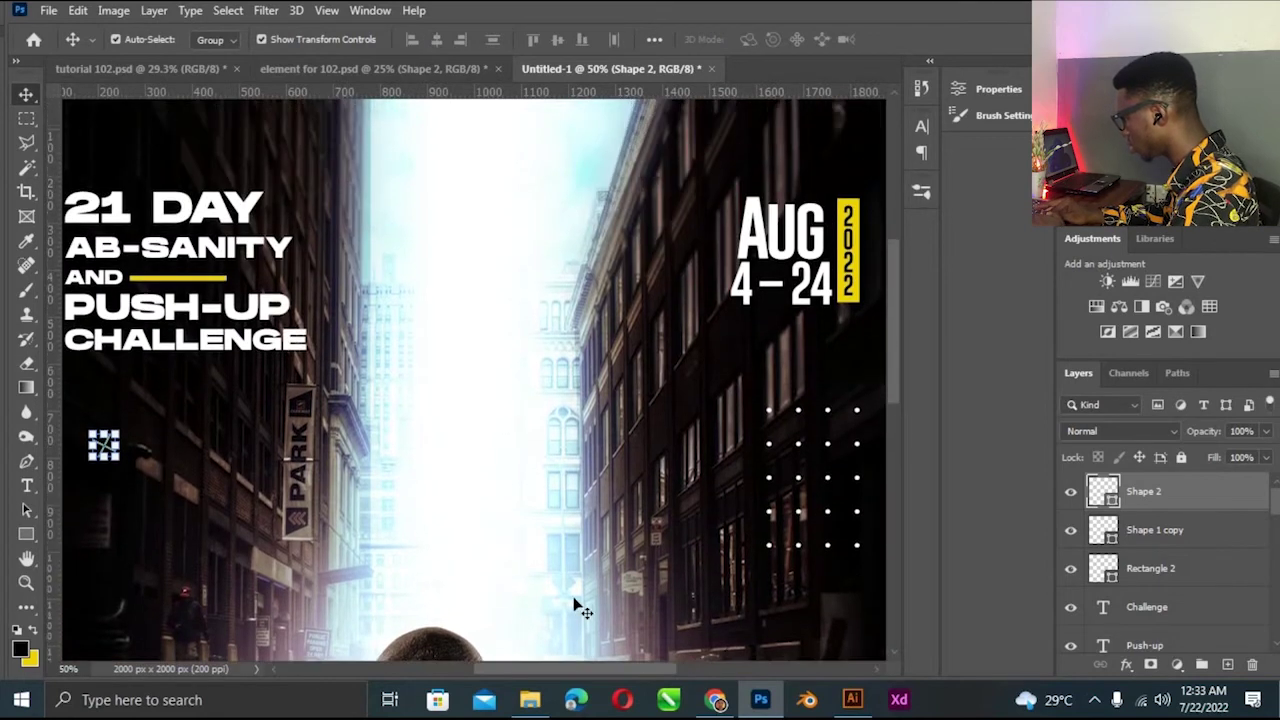
scroll(598, 660, "up", 2)
scroll(530, 667, "left", 5)
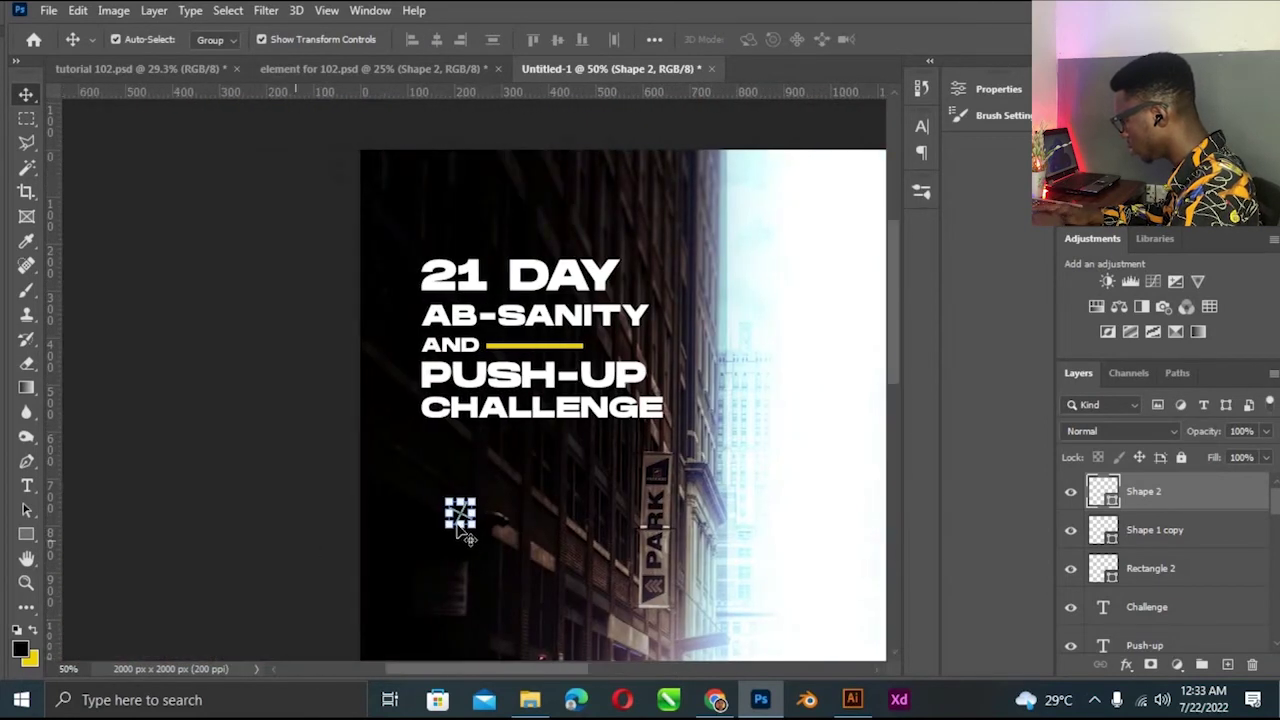
left_click(463, 518)
left_click(462, 517)
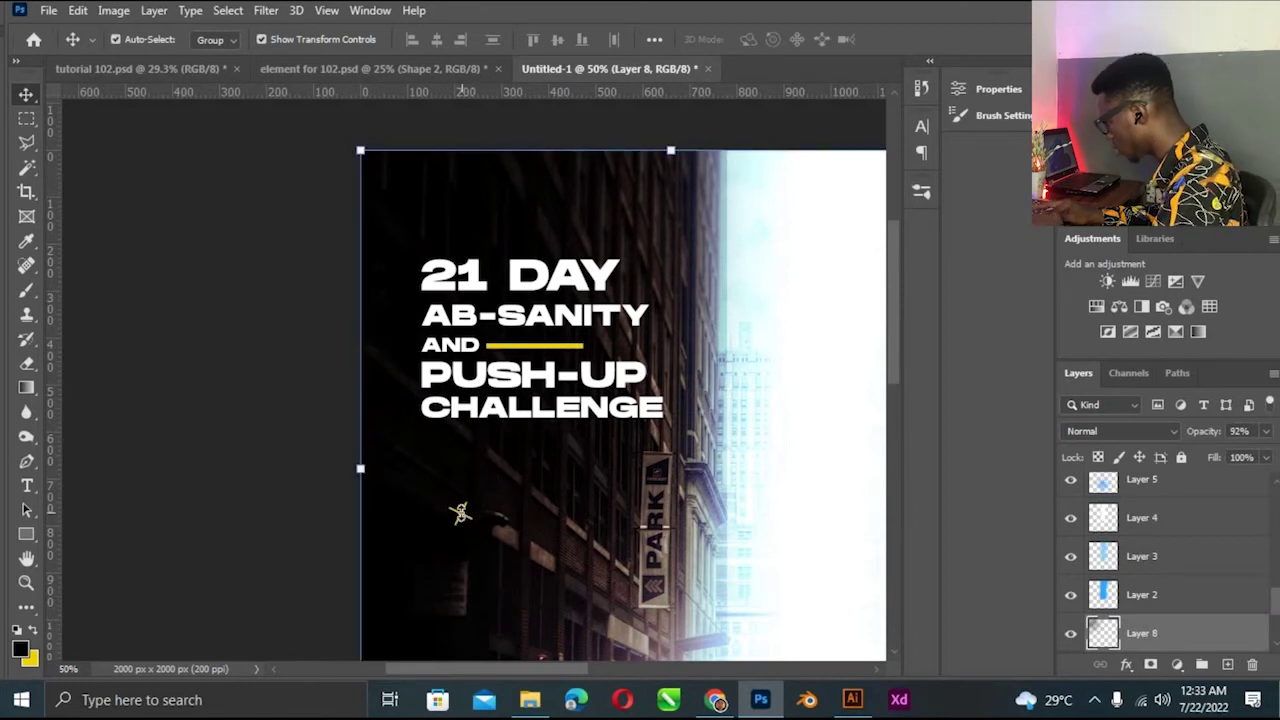
left_click(459, 514)
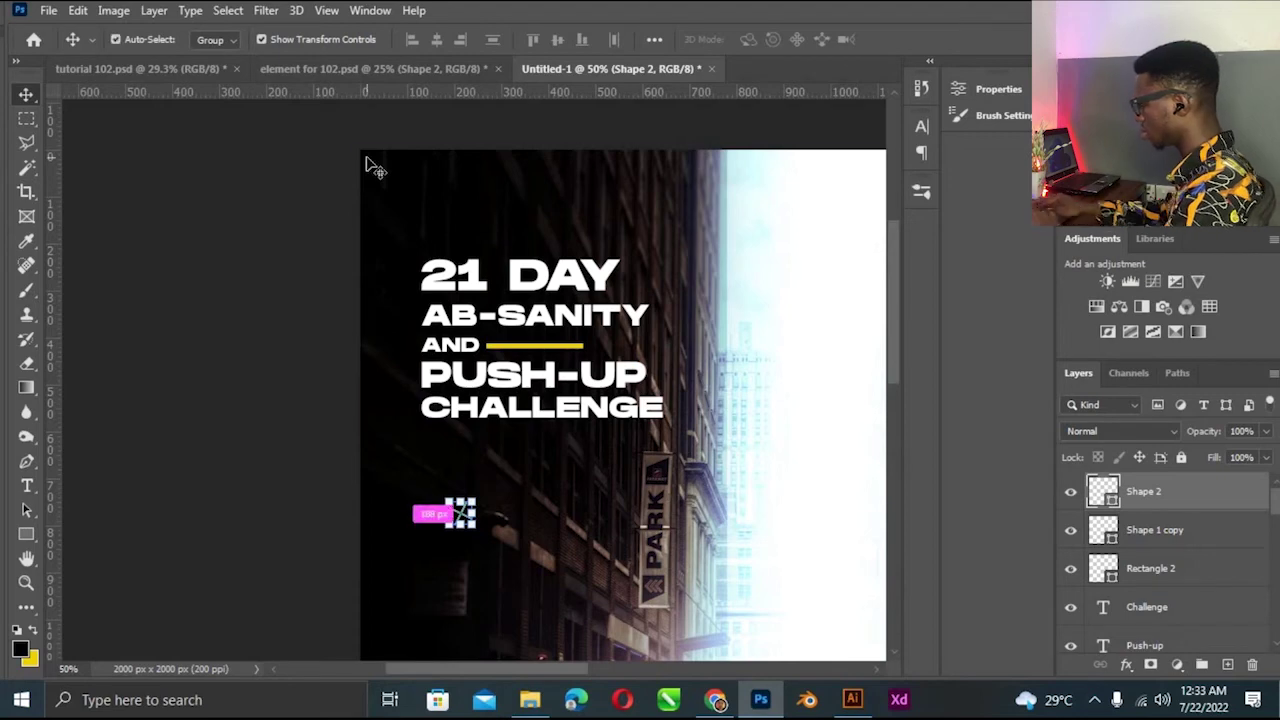
key("ctrl+plus")
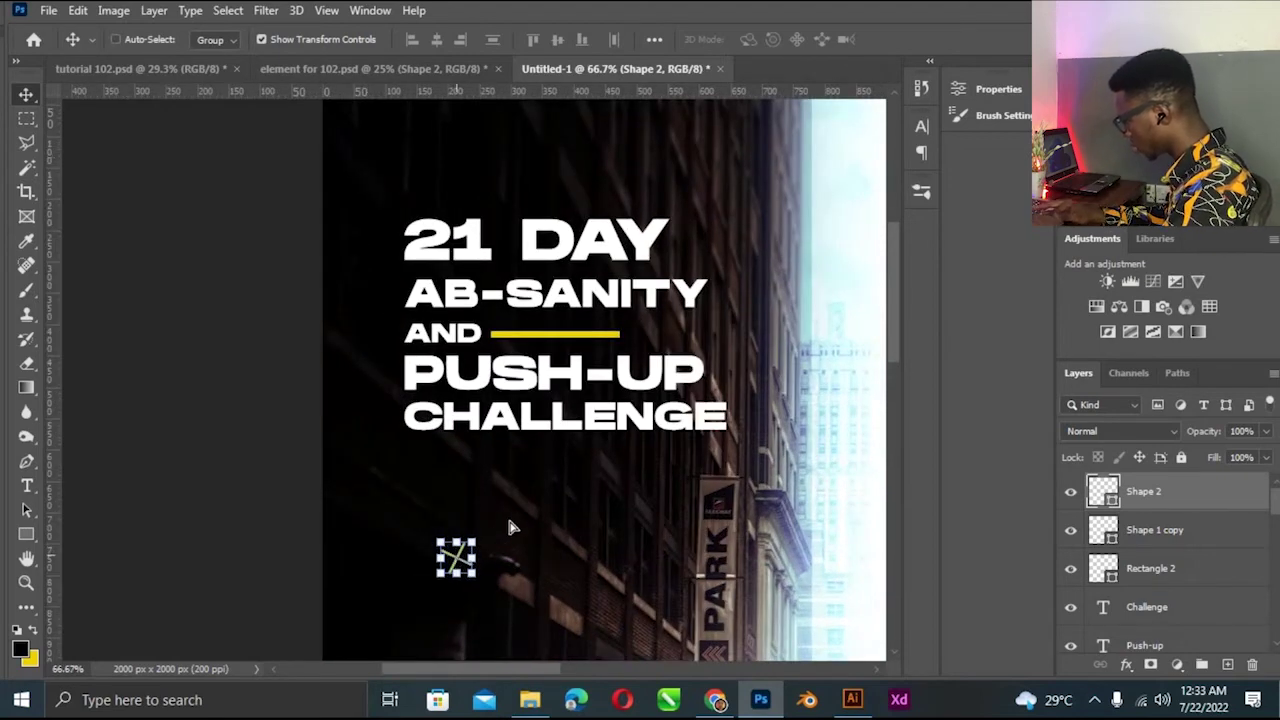
left_click_drag(508, 527, 505, 165)
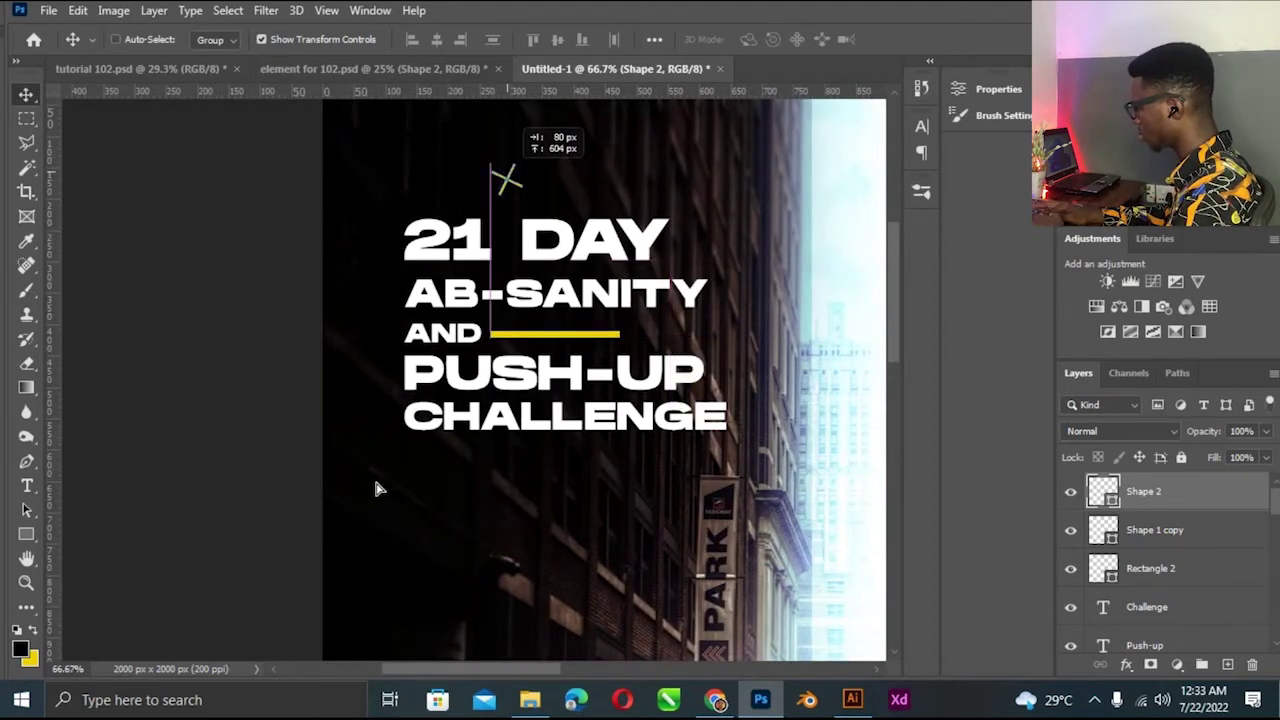
mouse_move(378, 488)
left_mouse_down()
mouse_move(380, 449)
mouse_move(390, 457)
left_mouse_up()
key("ctrl+t")
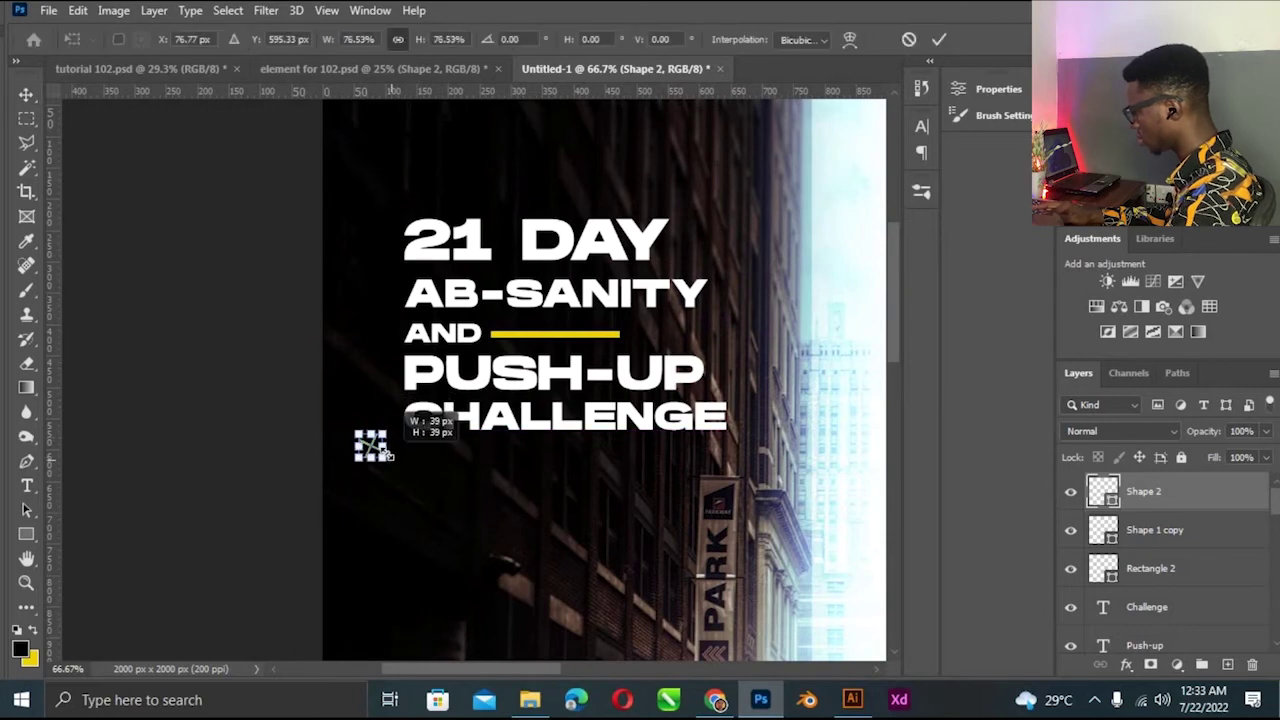
key("Return")
Duplicate the cross and place the slightly larger copy beside the yellow cross.
key("ctrl+j")
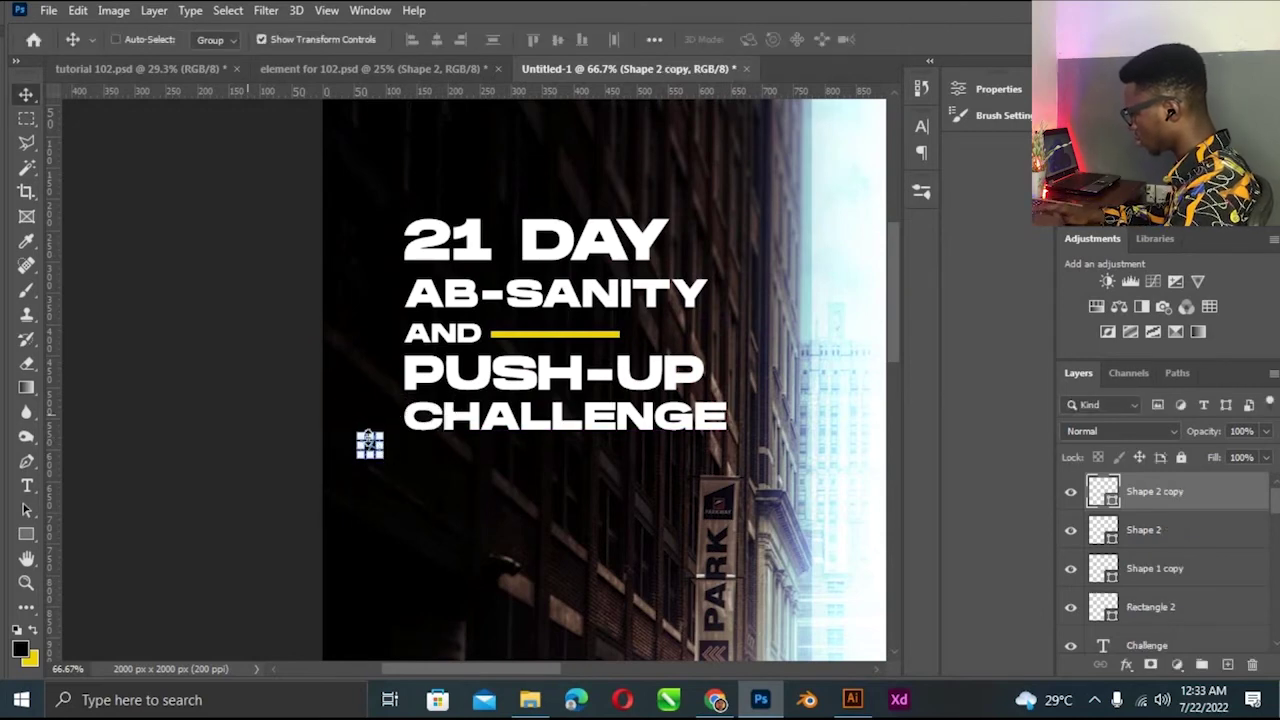
key("ctrl+plus")
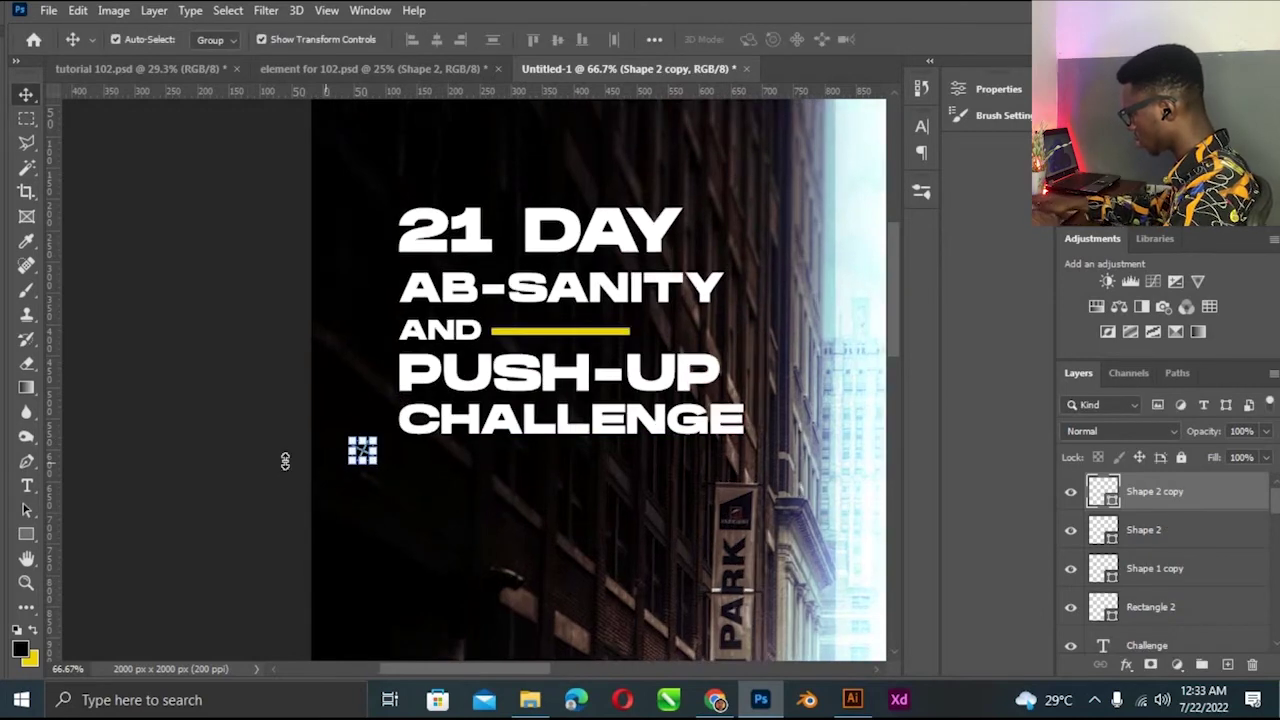
left_click_drag(338, 502, 378, 528)
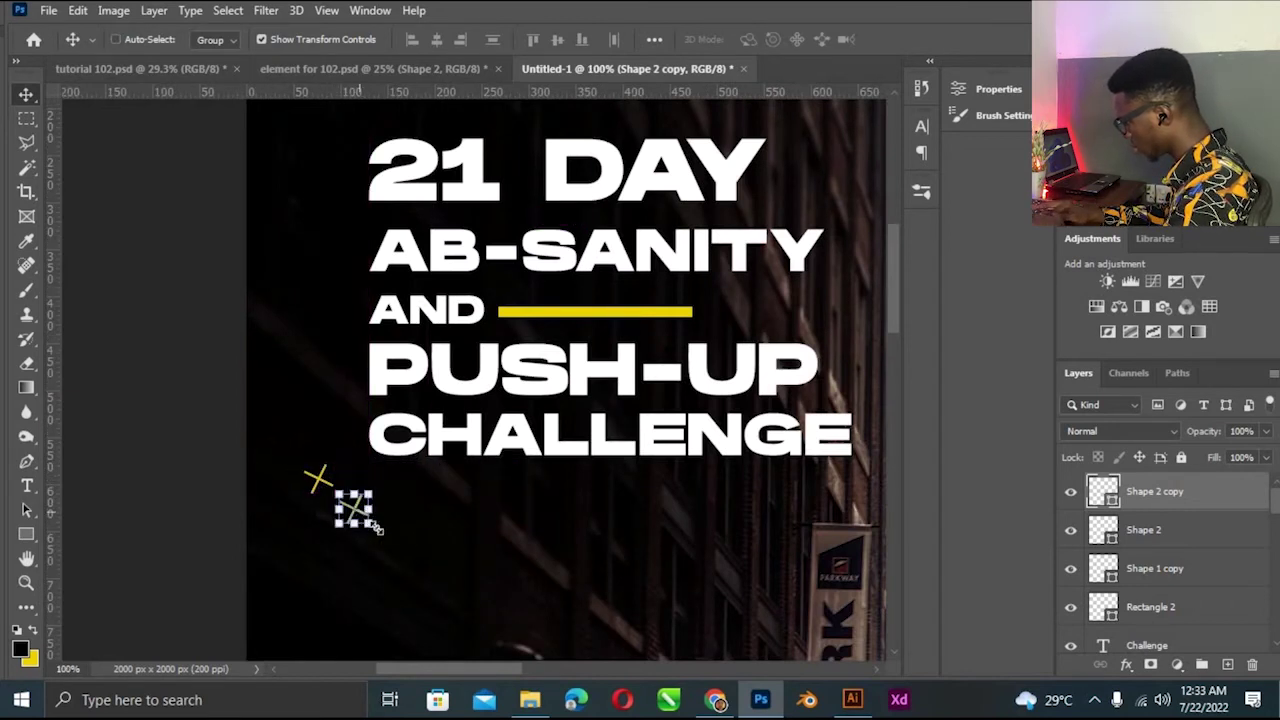
left_click_drag(378, 528, 384, 540)
key("Return")
key("ctrl+0")
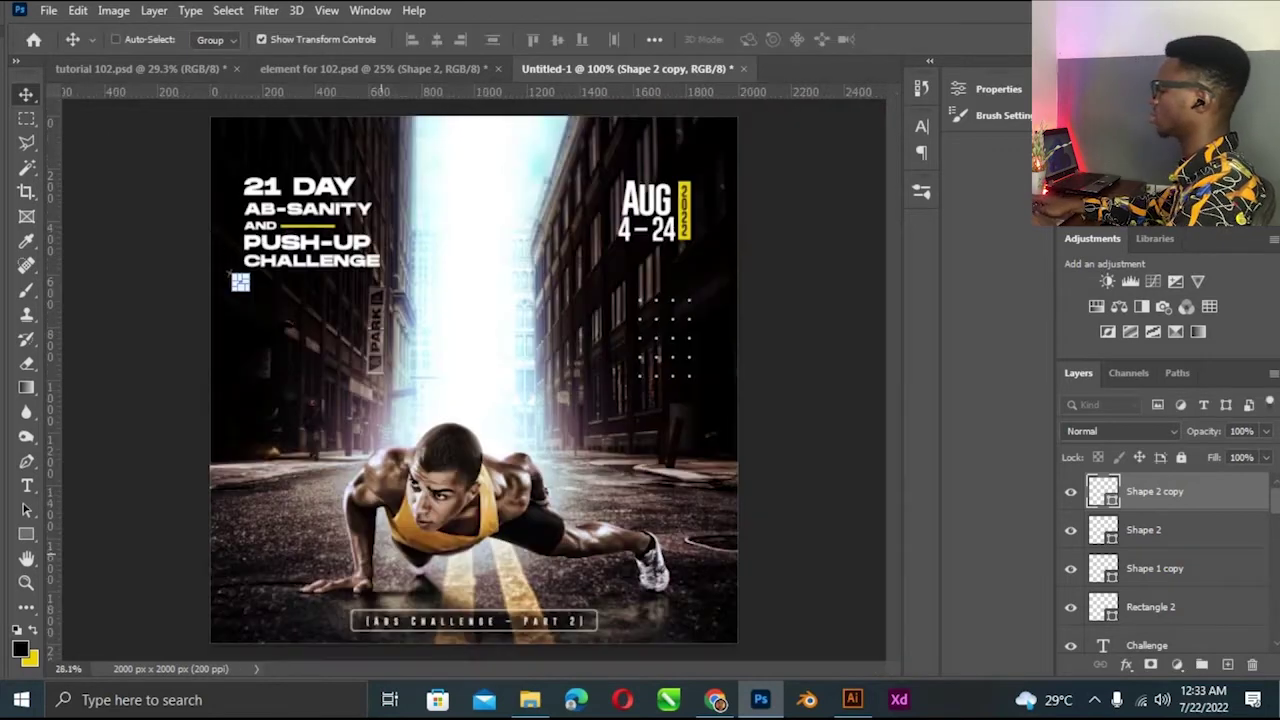
key("ctrl+minus")
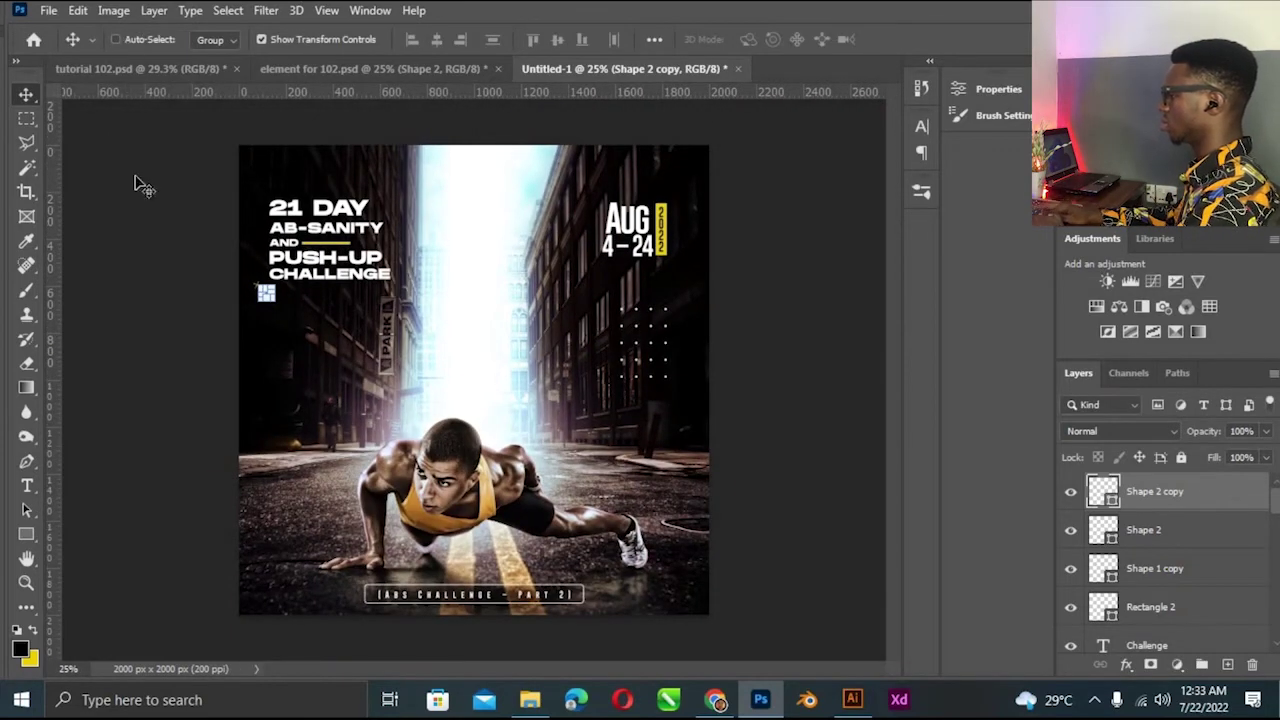
Delete the small grid shape from the poster.
left_click(195, 354)
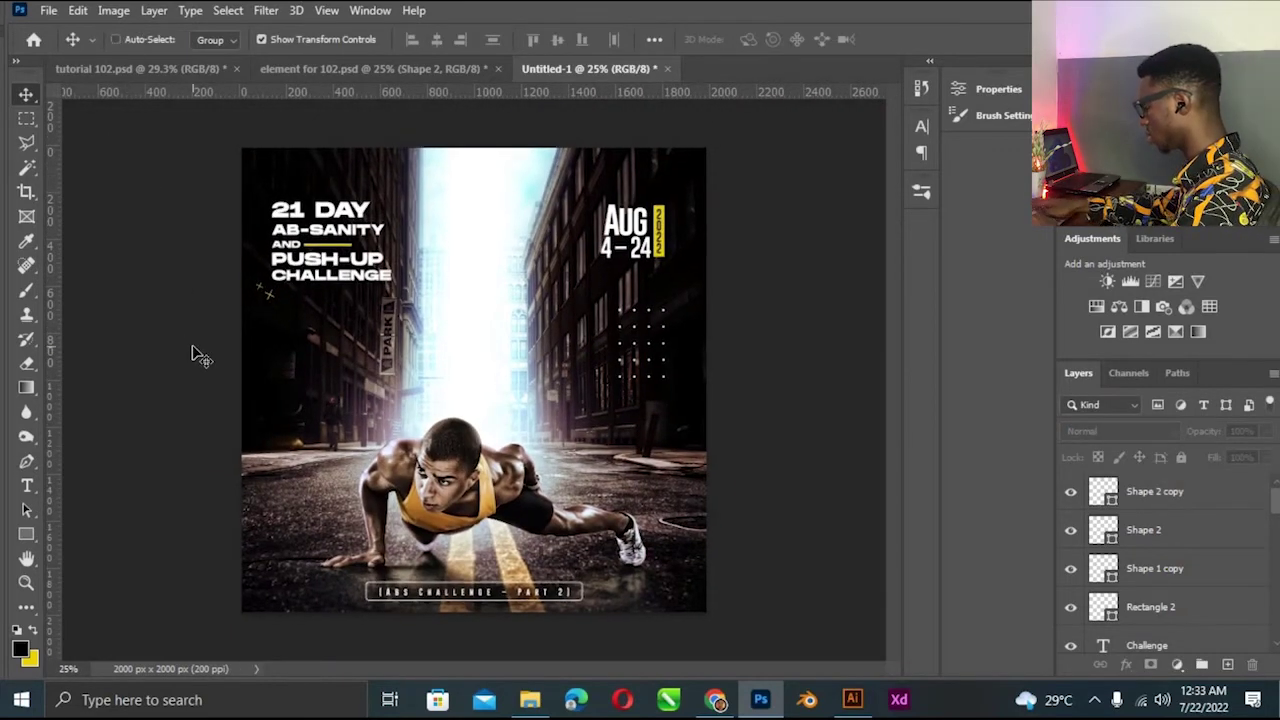
key("ctrl+plus")
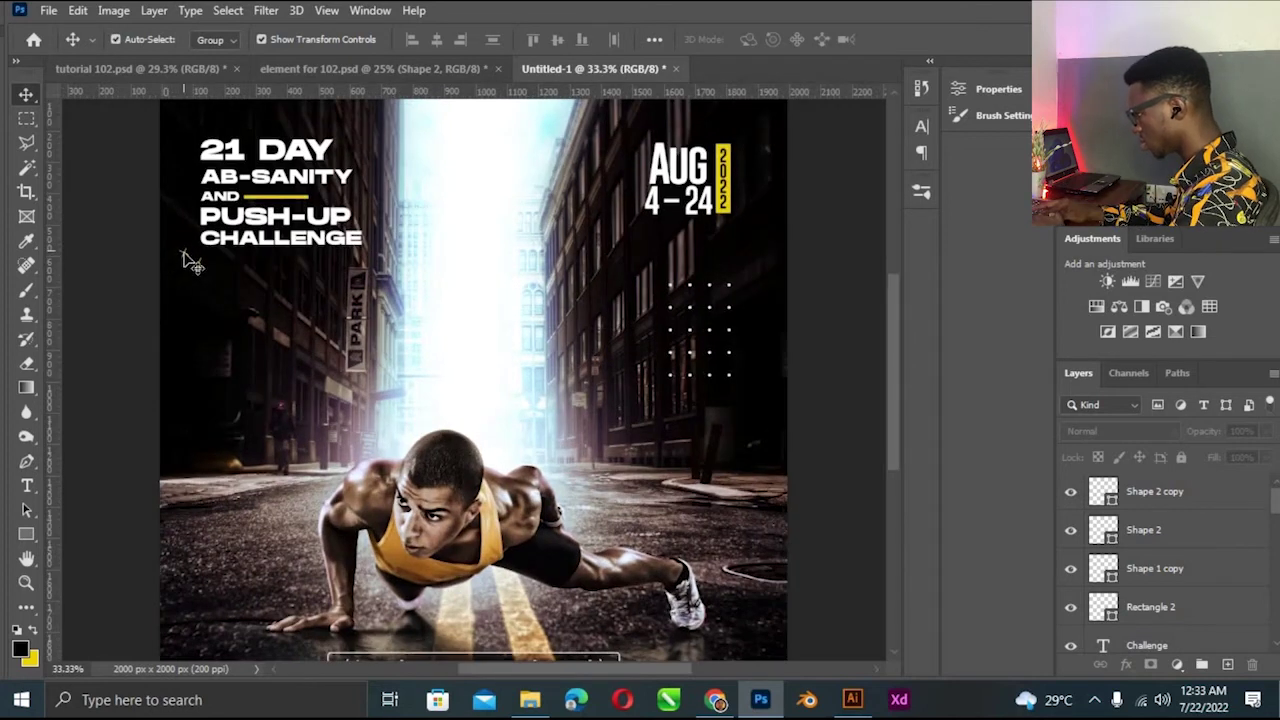
left_click_drag(203, 259, 355, 133)
key("Delete")
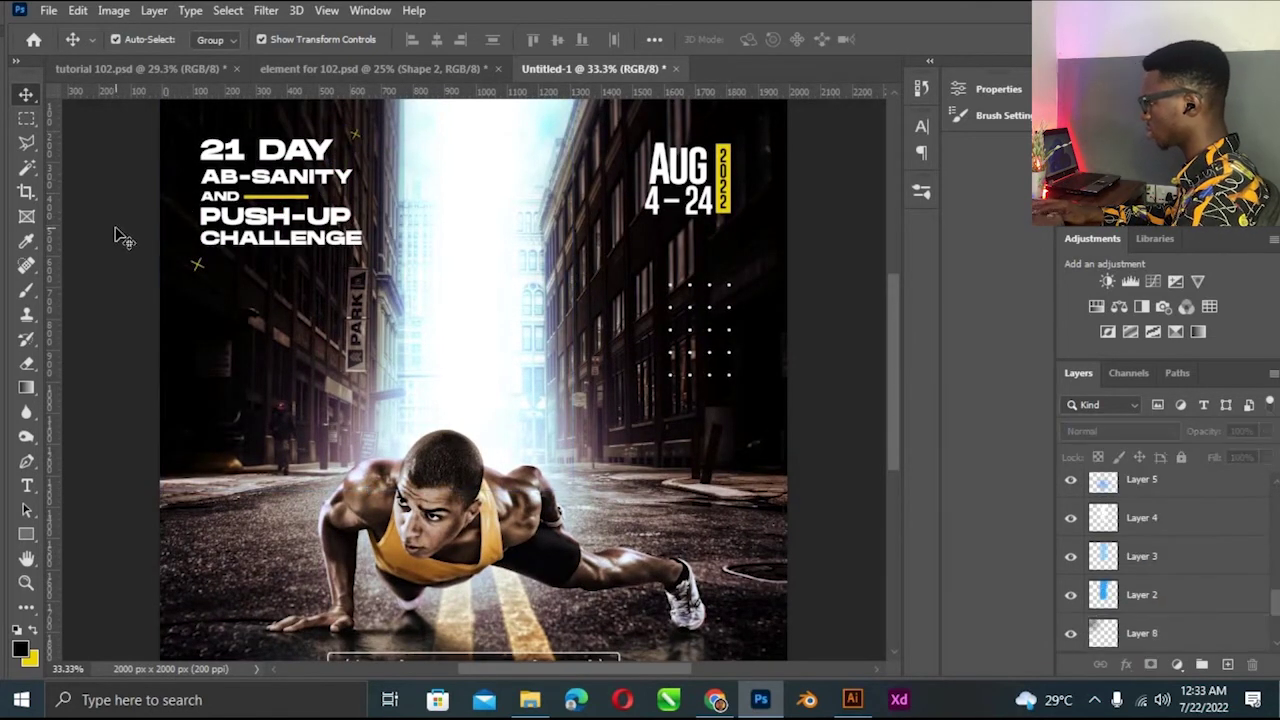
key("ctrl+minus")
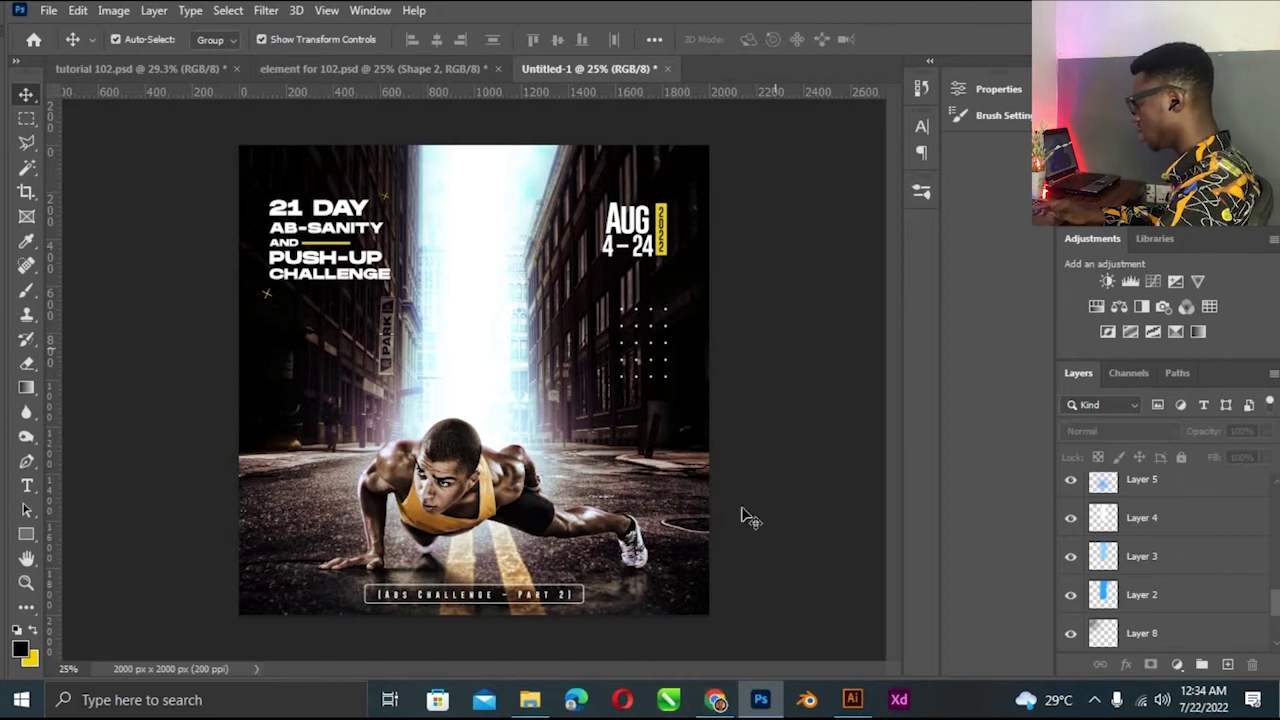
Select the Location address in the completed Trello card's description and return to Photoshop.
left_click(716, 700)
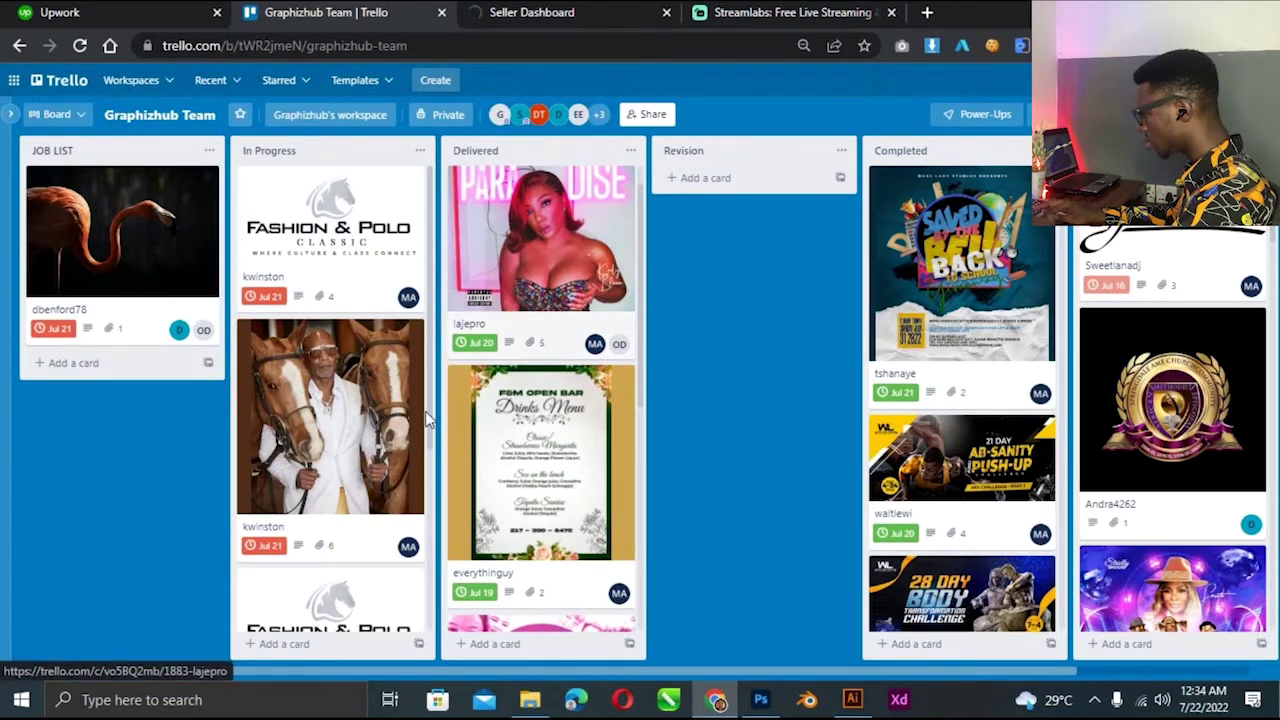
left_click(366, 250)
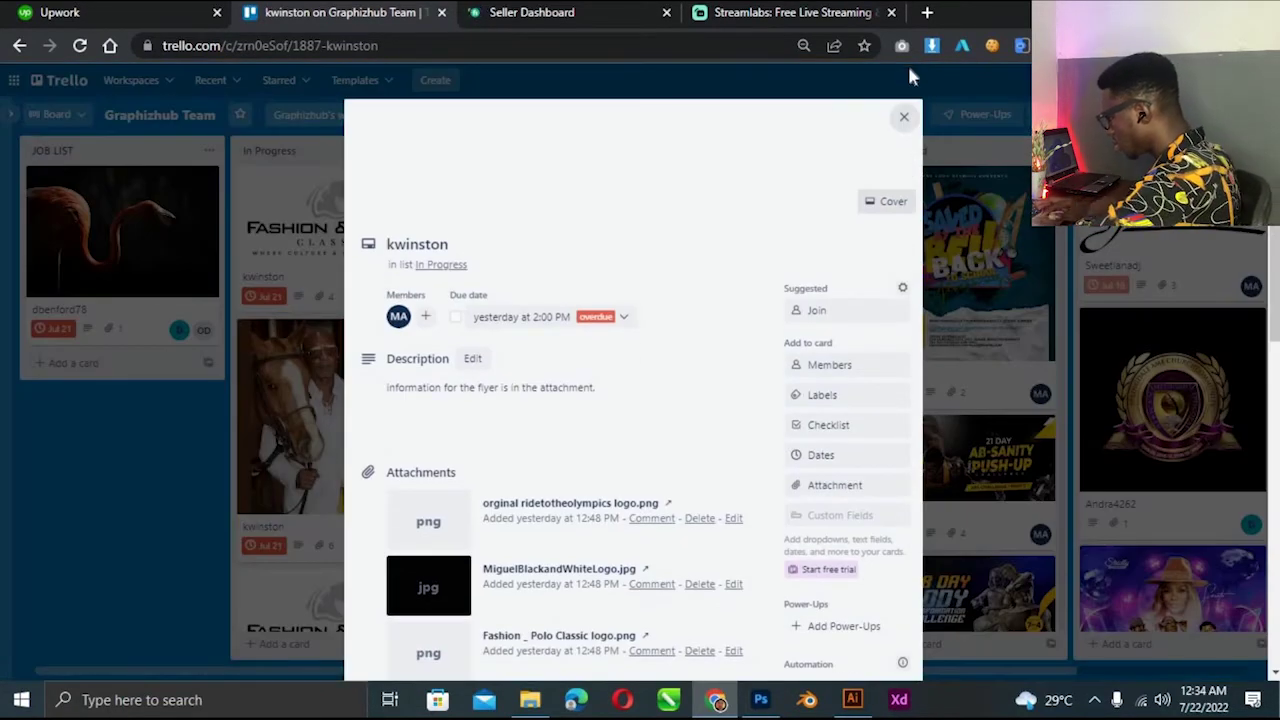
left_click(900, 119)
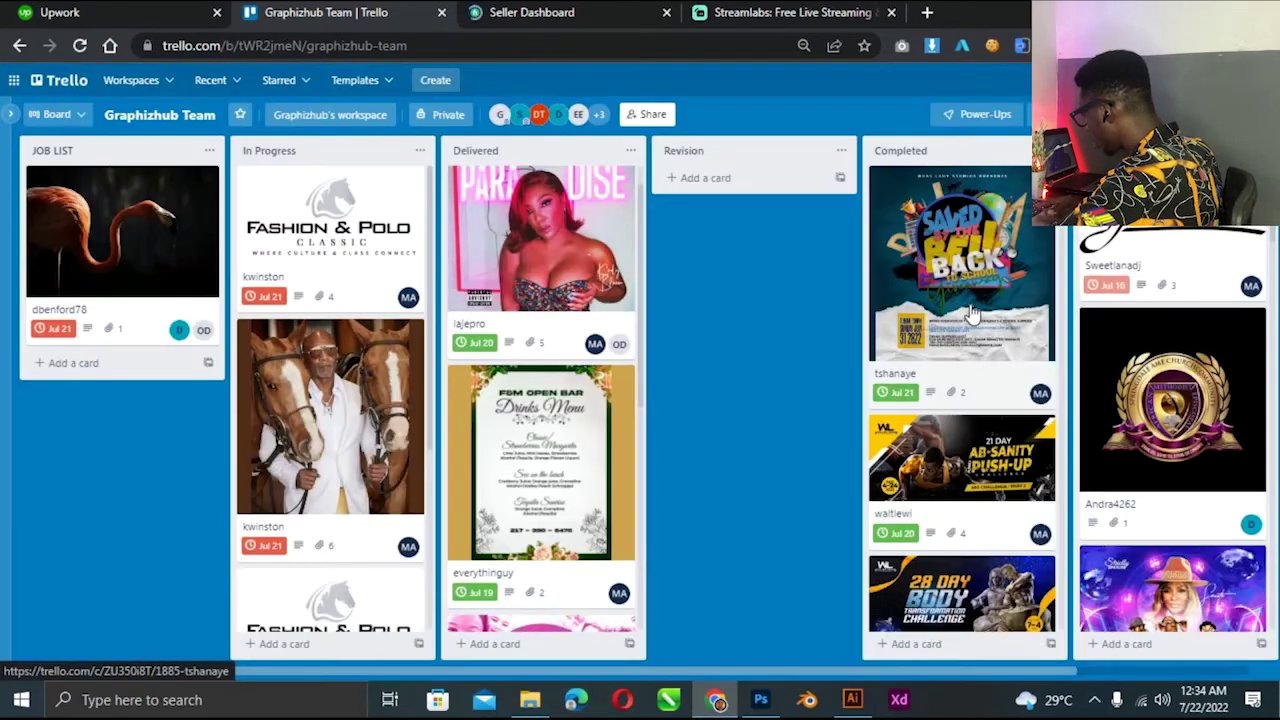
left_click(970, 312)
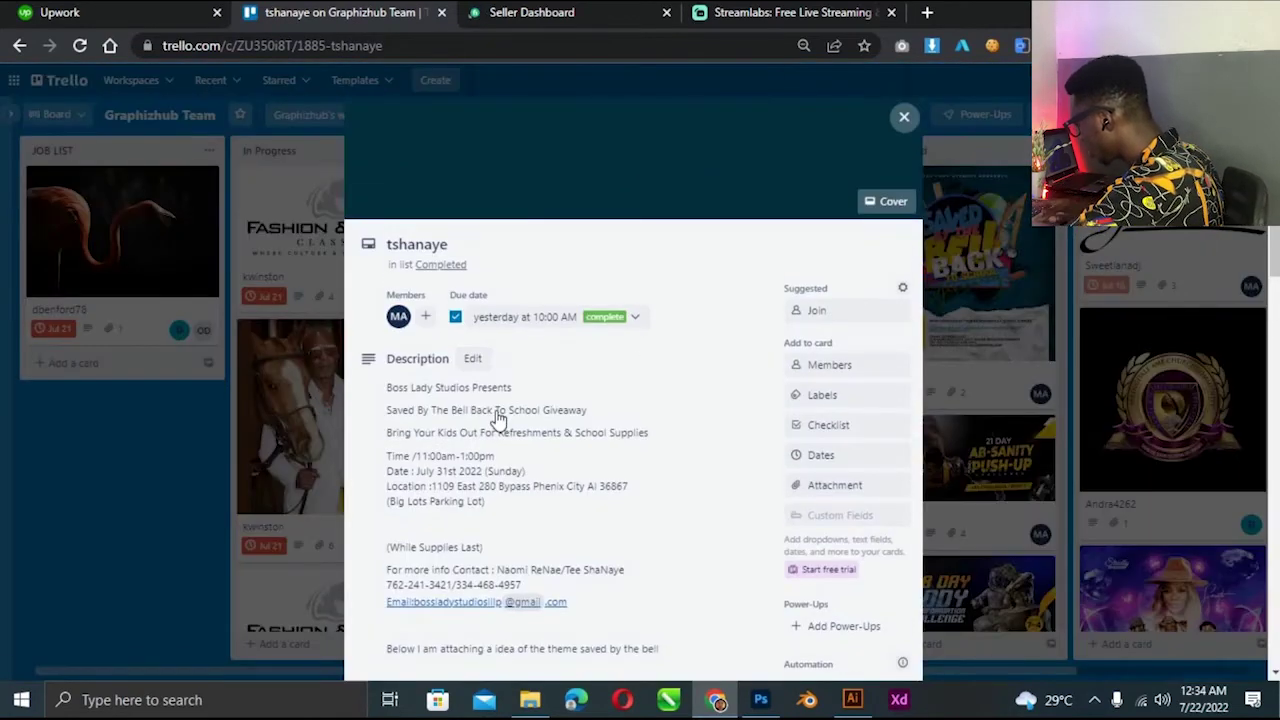
left_click(471, 485)
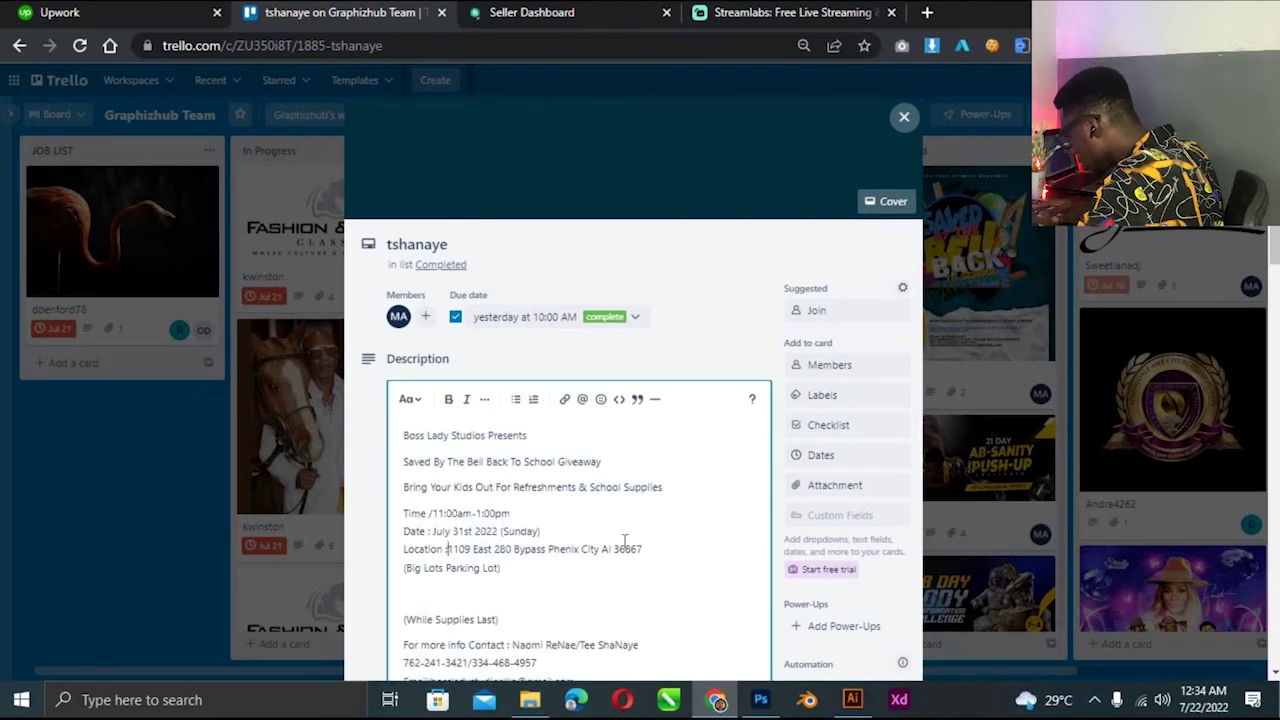
key("ctrl+shift+Right")
key("ctrl+shift+Right")
key("ctrl+shift+Right")
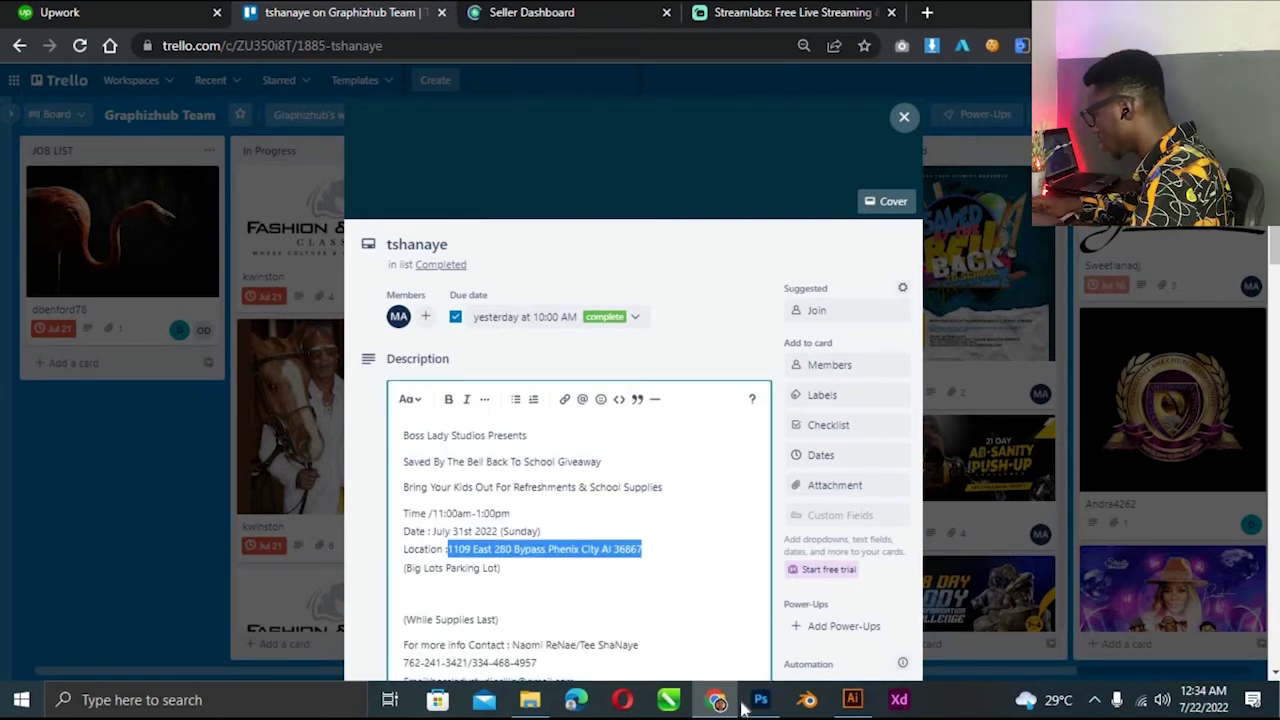
key("alt+Tab")
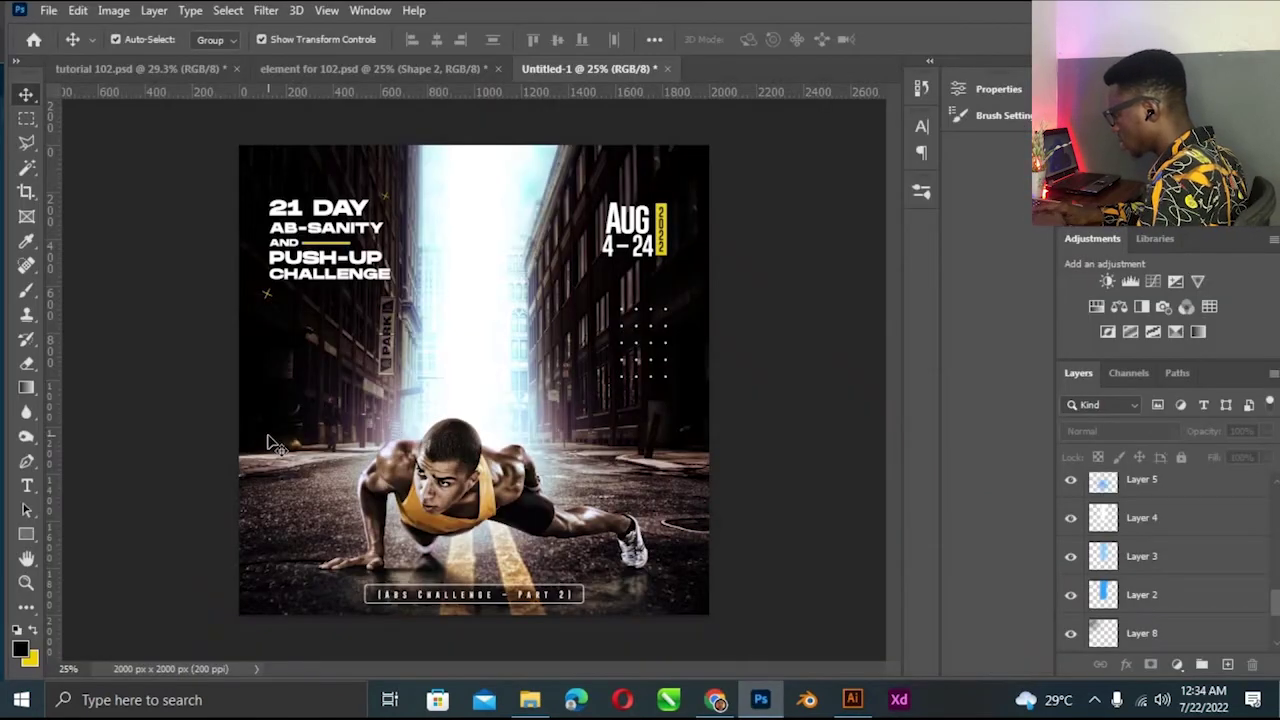
Paste the copied address into a new text box below the title and scale it to 285%.
key("t")
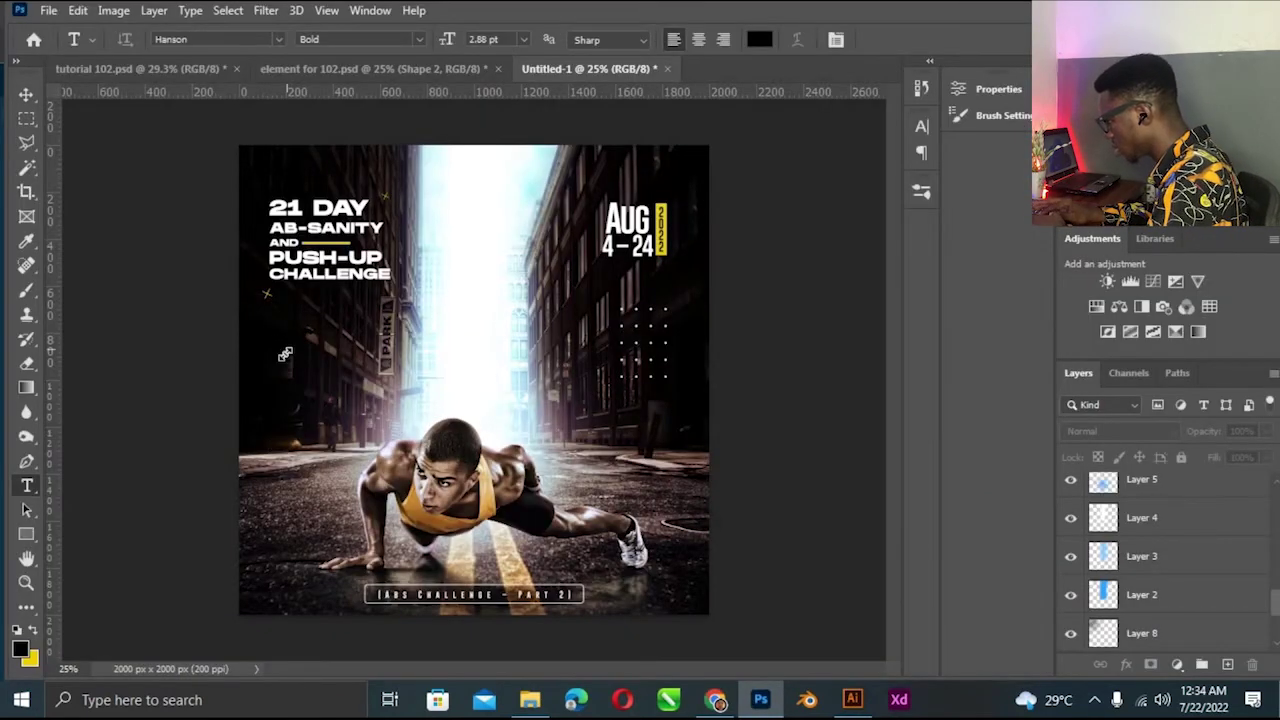
left_click_drag(285, 348, 350, 352)
key("ctrl+v")
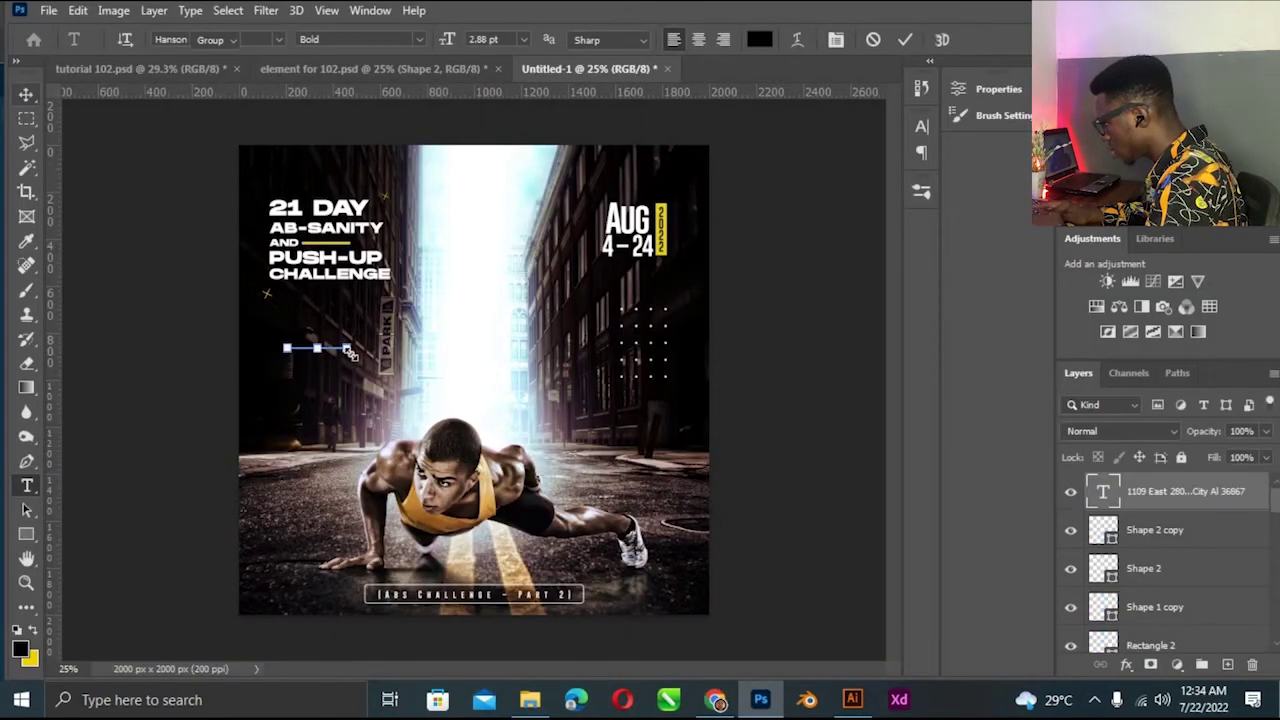
key("ctrl+Return")
key("v")
key("ctrl+t")
left_click_drag(350, 352, 460, 371)
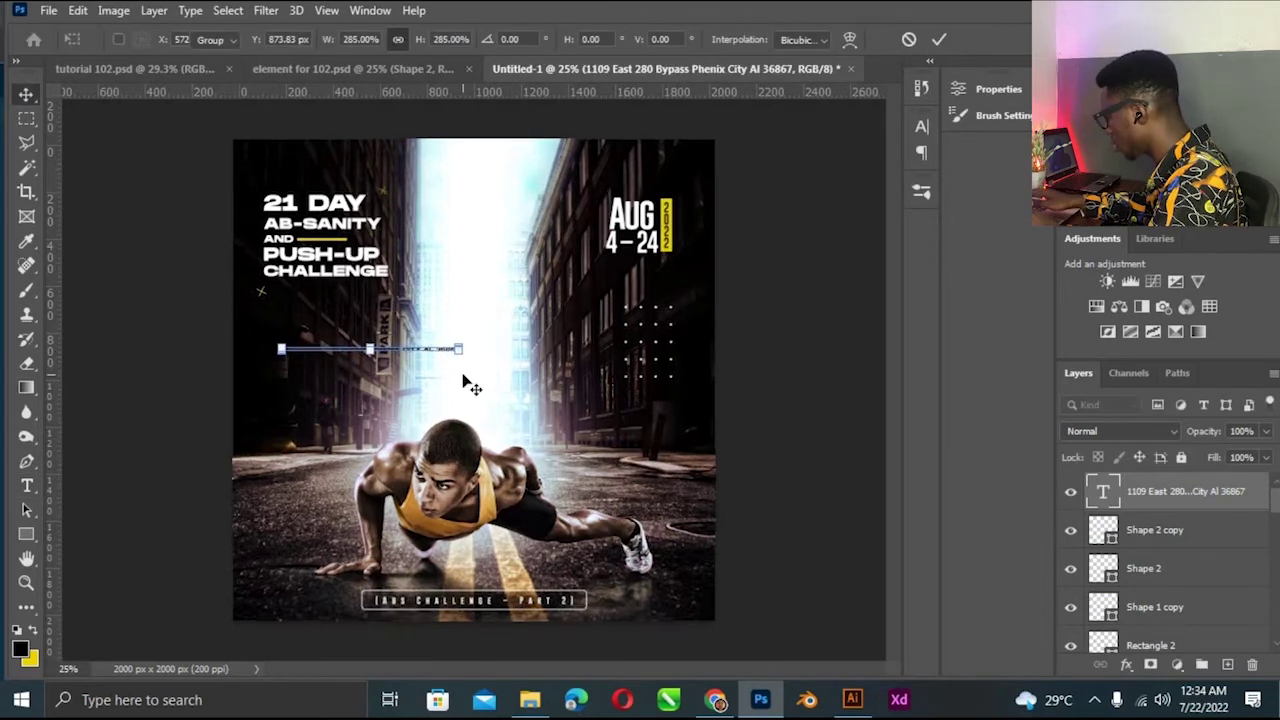
key("Return")
Make the address text white (#ffffff) and align it under the title's left edge.
key("ctrl+plus")
scroll(262, 518, "up", 1)
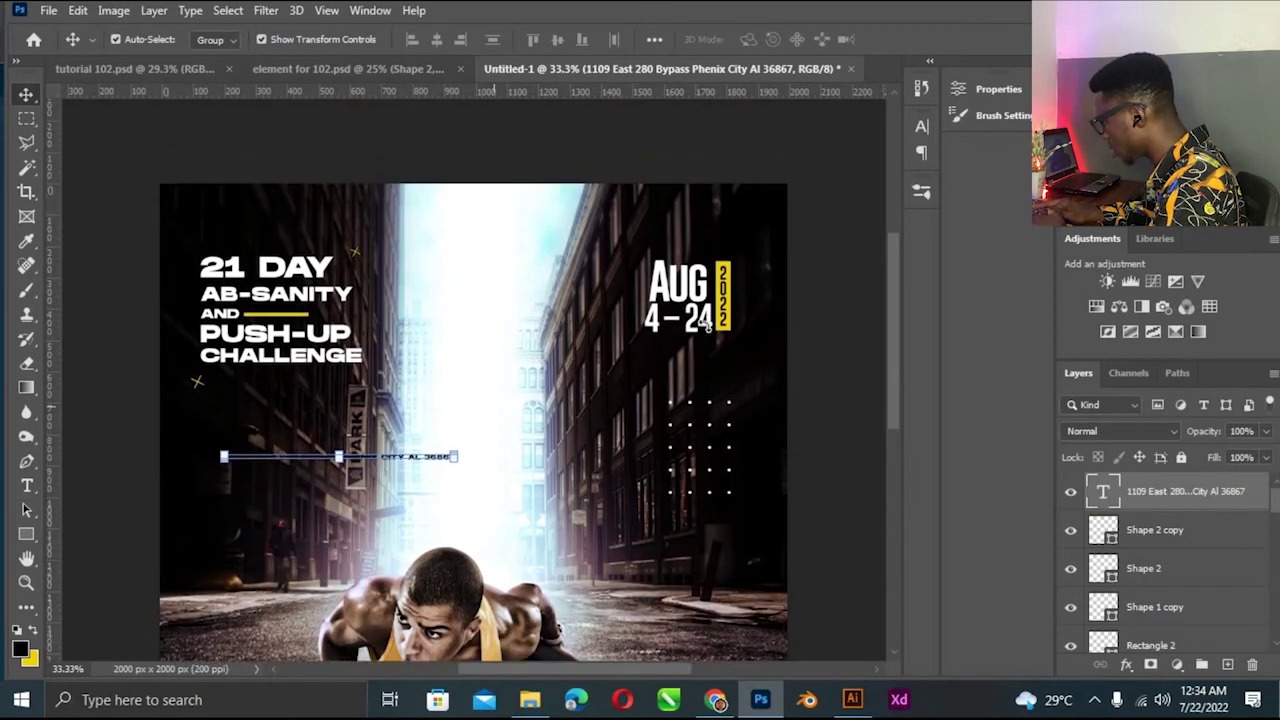
left_click(922, 127)
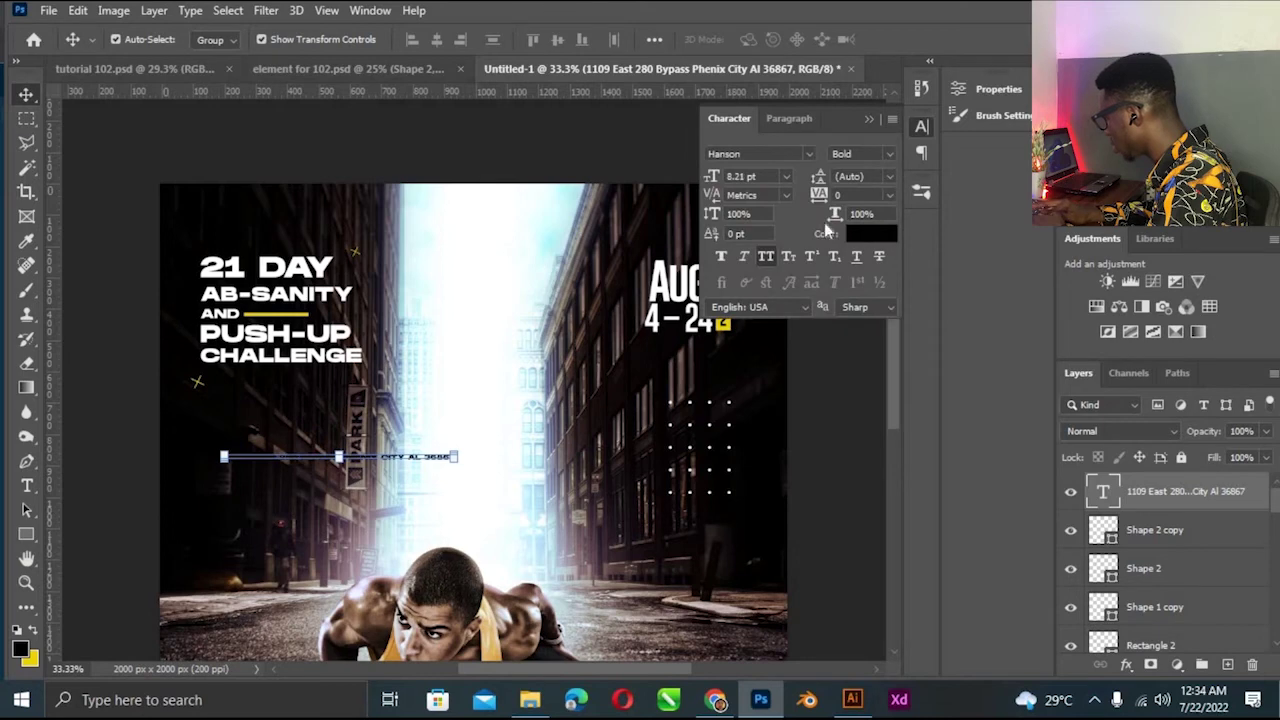
left_click(860, 233)
type("ffffff")
key("Return")
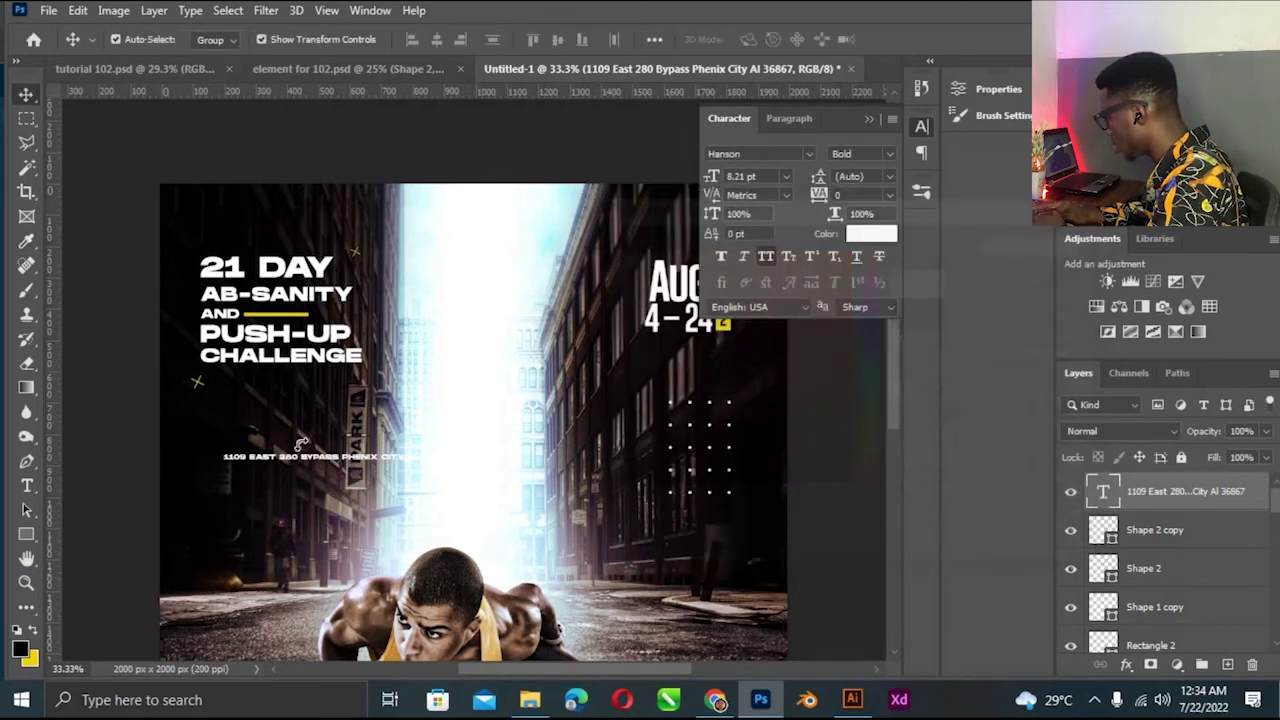
left_click(313, 459)
left_click_drag(303, 449, 296, 430)
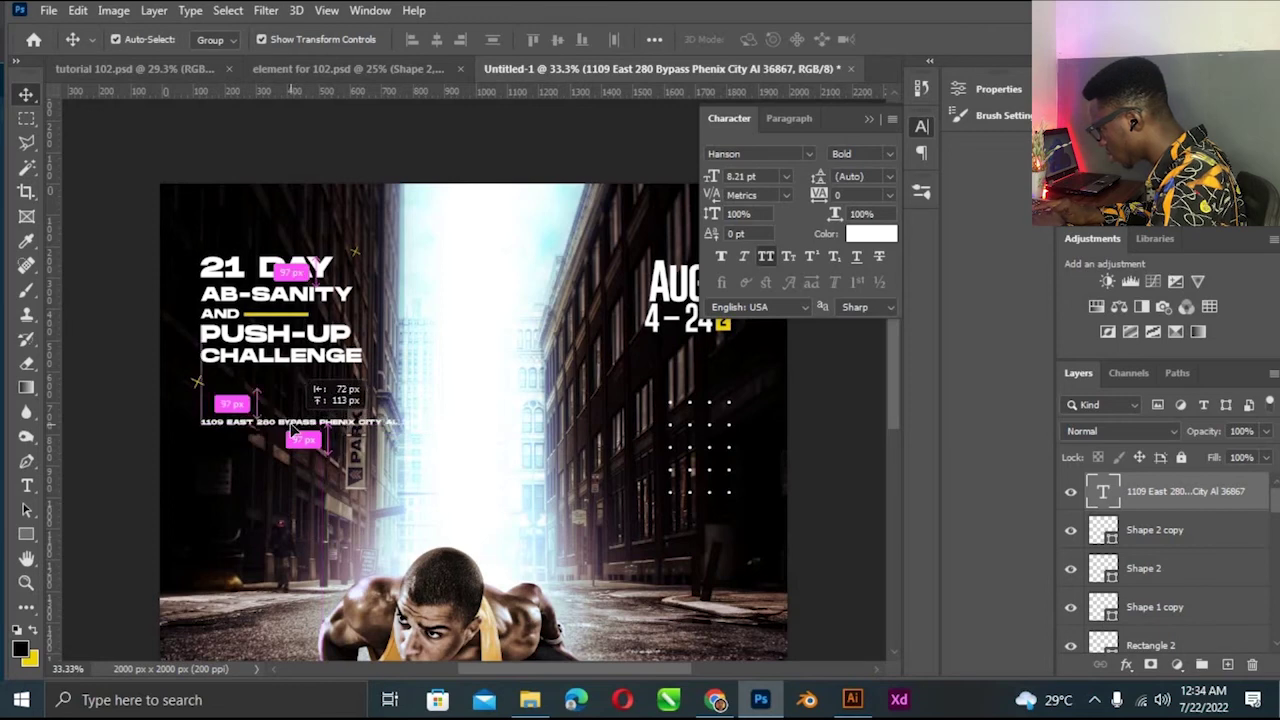
left_click_drag(296, 430, 311, 433)
Break the address text onto three lines.
key("t")
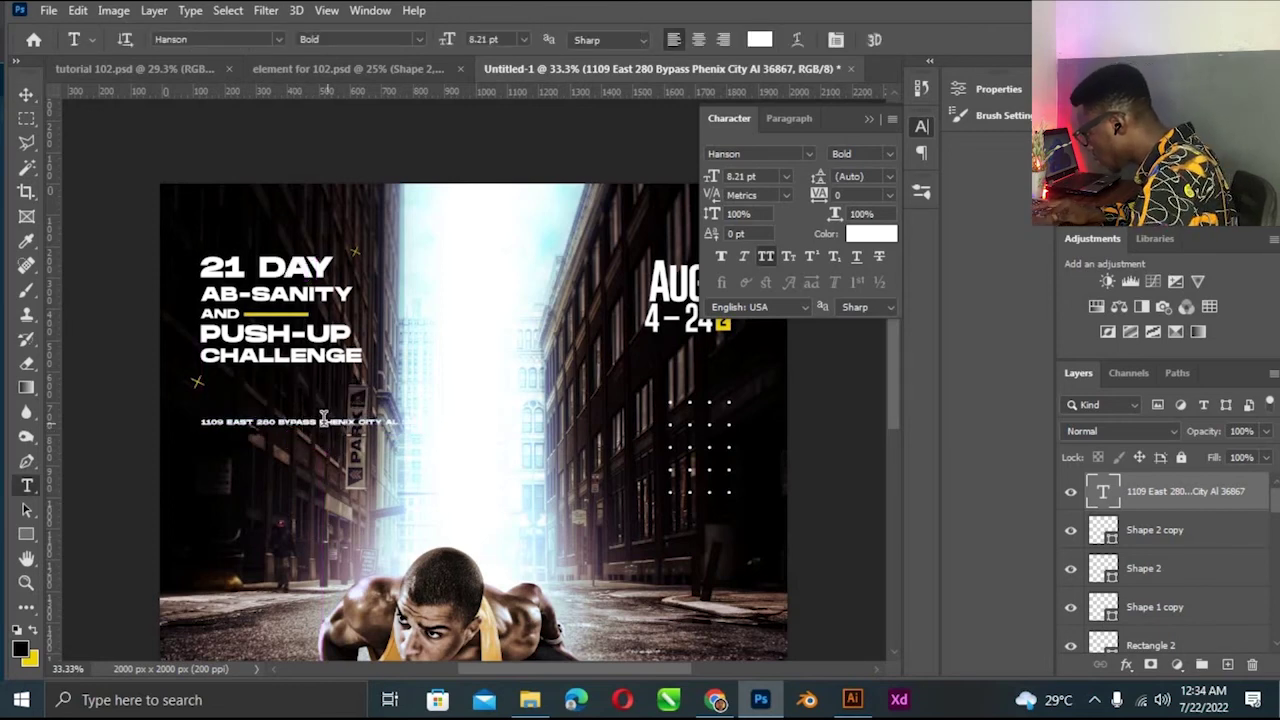
left_click(322, 421)
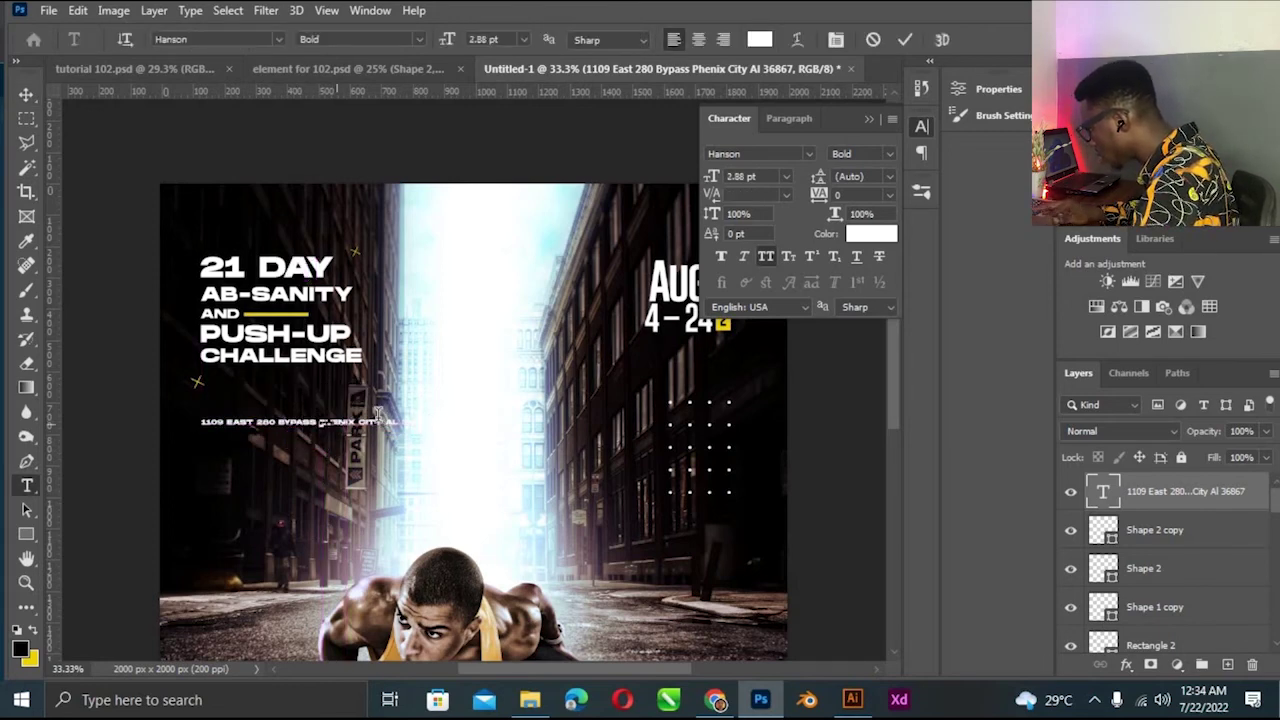
left_click(232, 313)
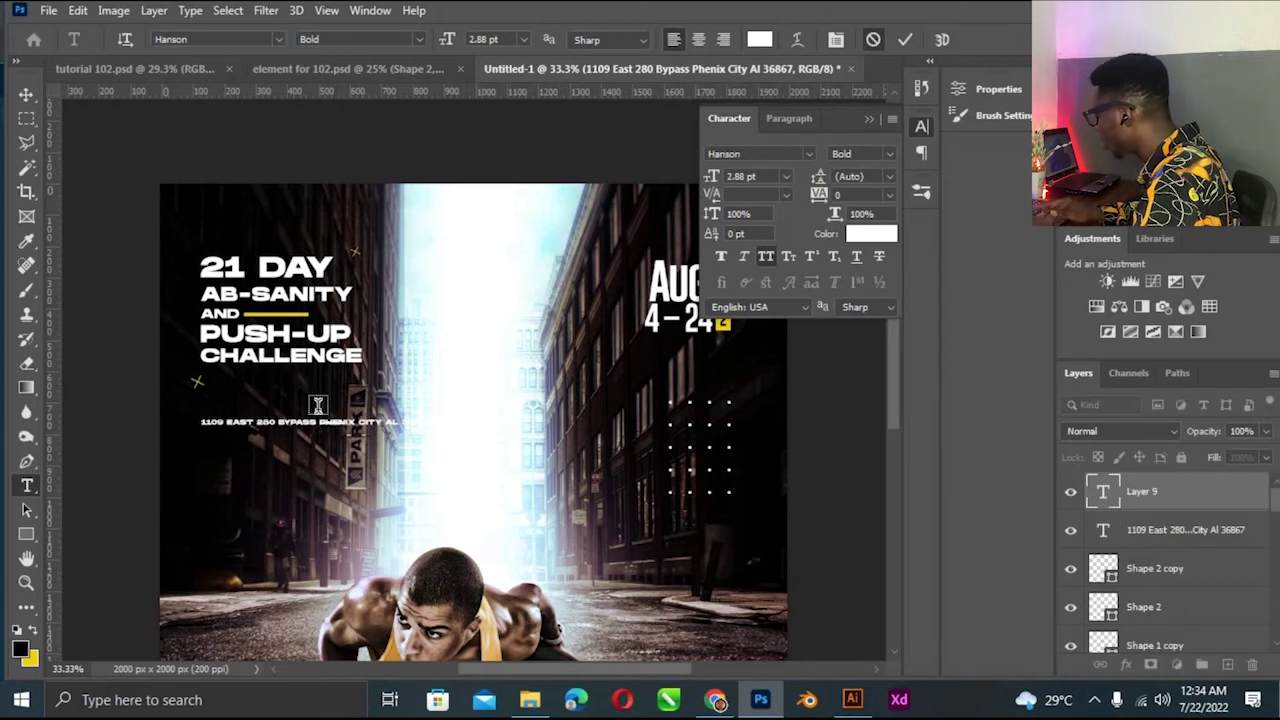
key("Escape")
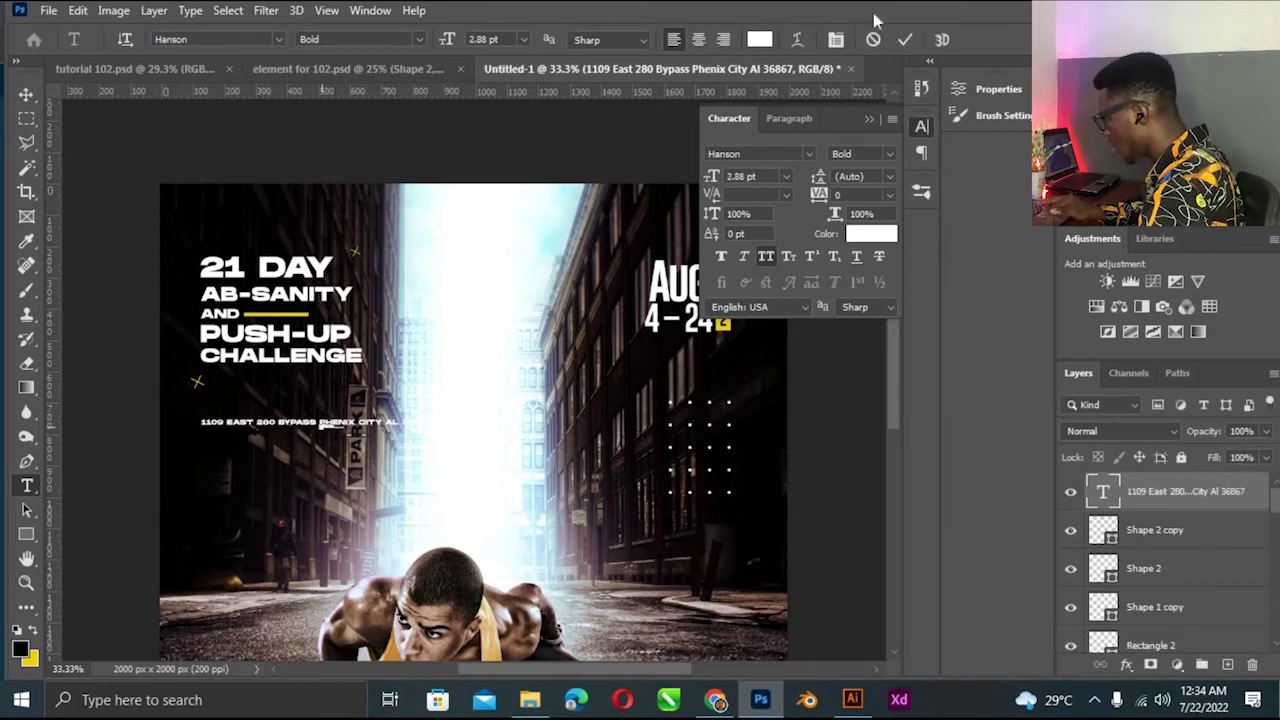
left_click(240, 265)
key("Escape")
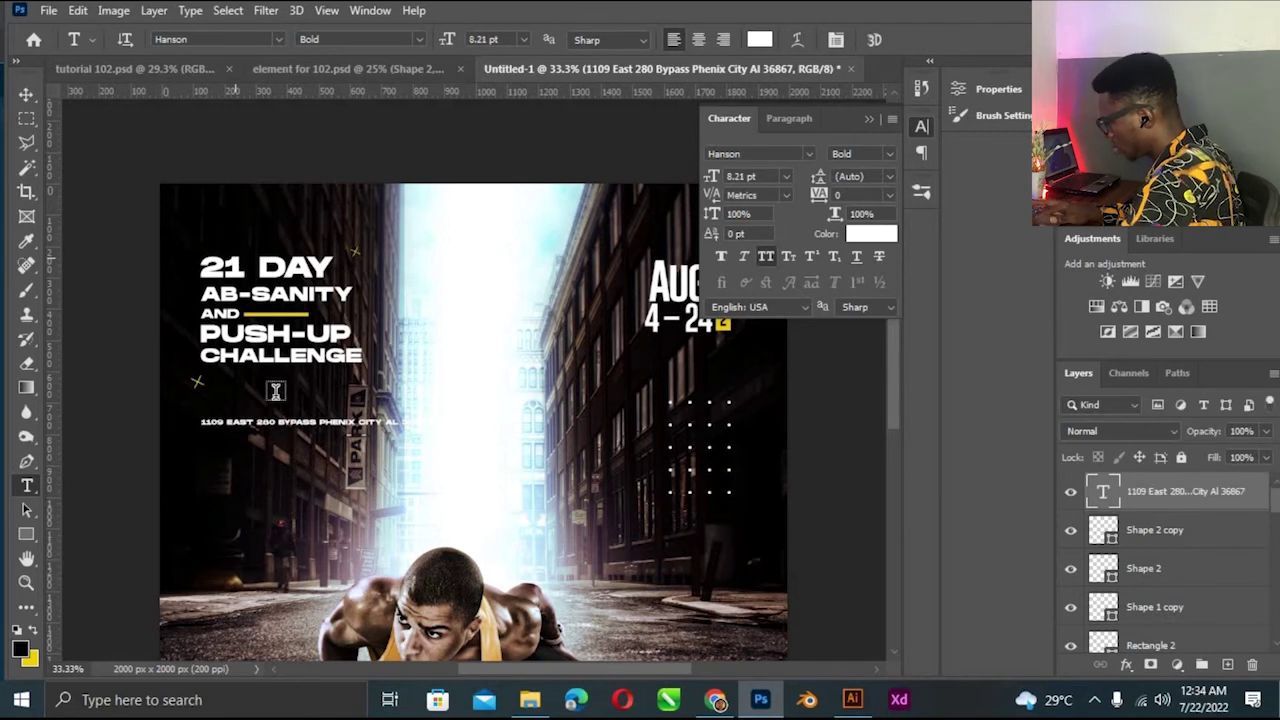
left_click(279, 416)
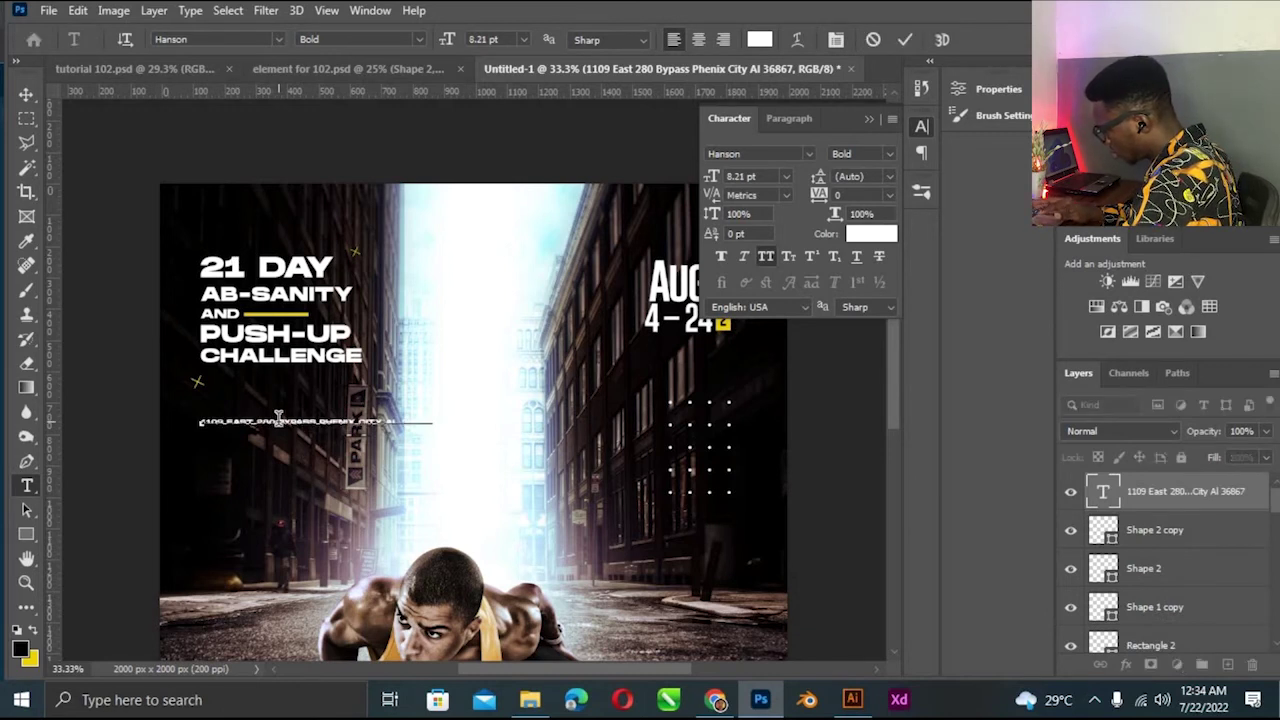
key("Return")
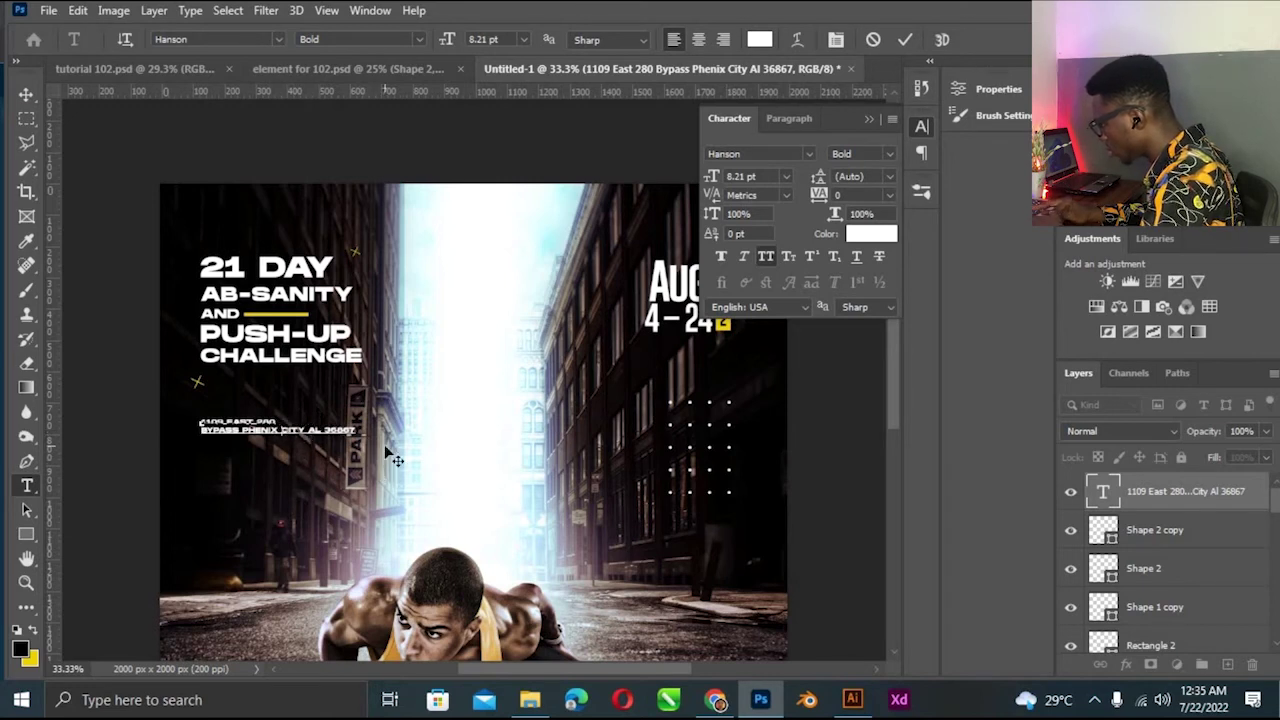
key("Return")
left_click(26, 97)
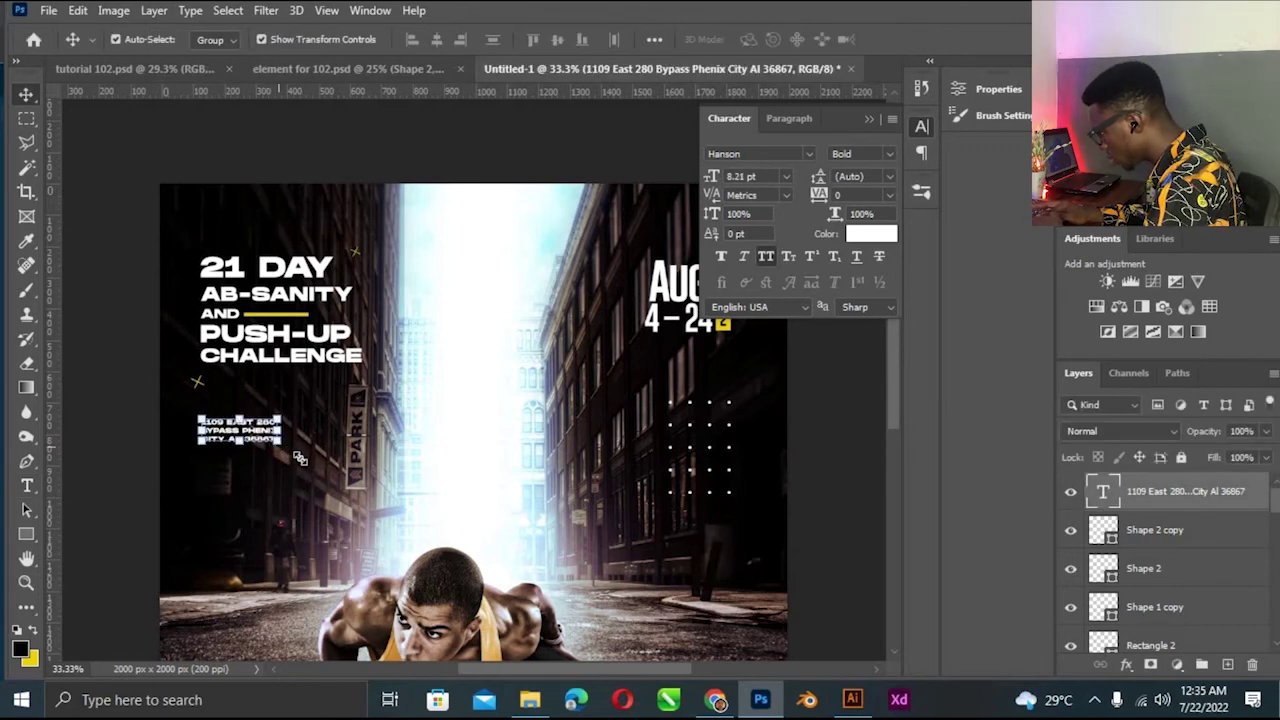
Enlarge the three-line address block to about 136%.
left_click_drag(281, 448, 306, 455)
key("Return")
key("ctrl+plus")
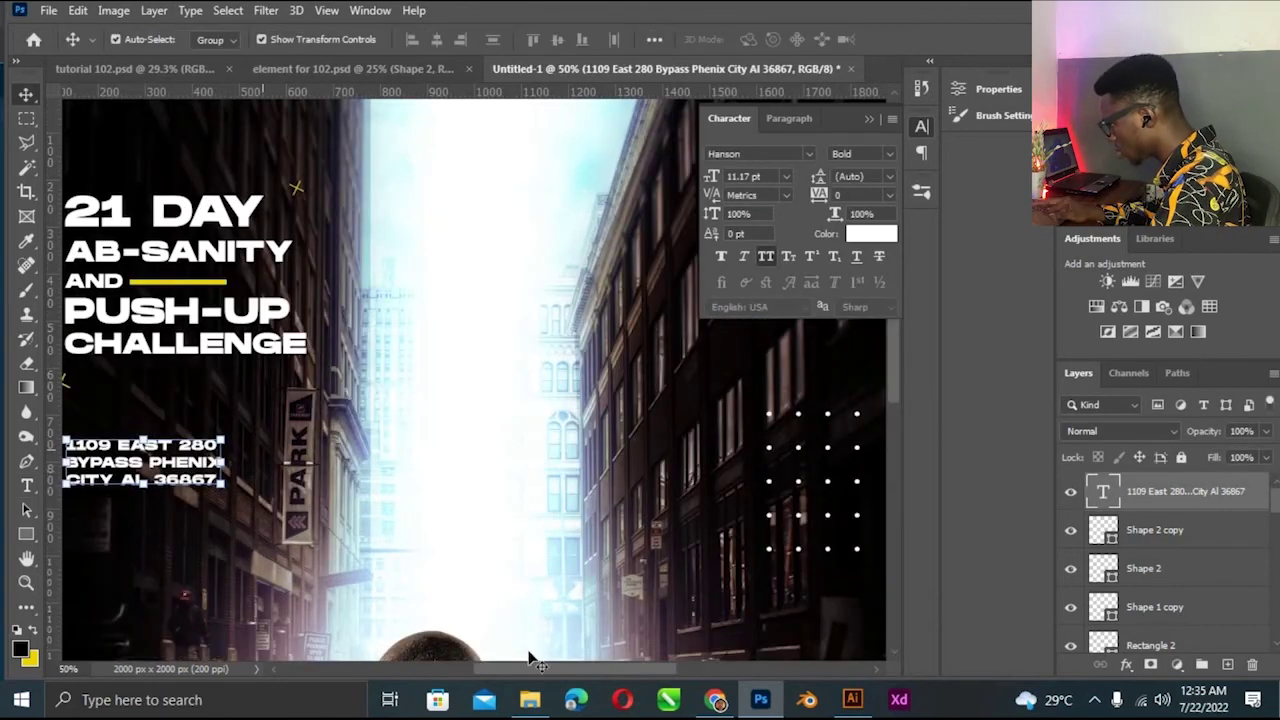
left_click_drag(515, 667, 461, 448)
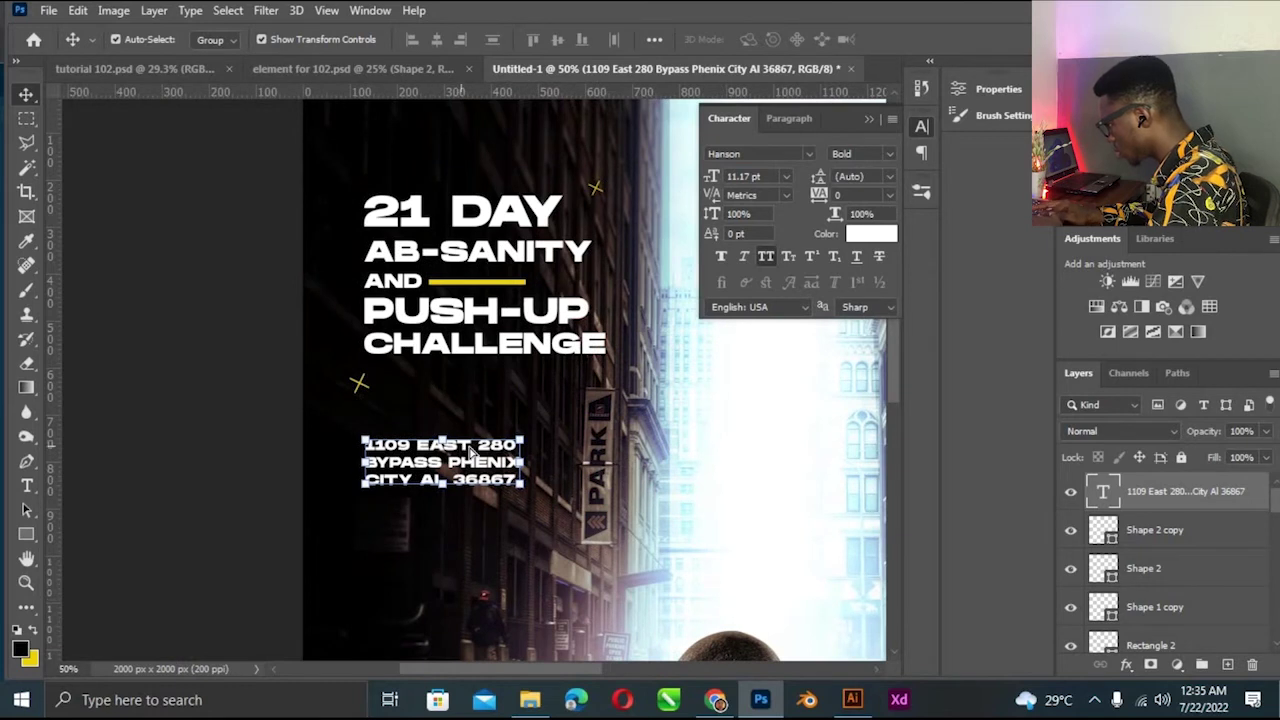
left_click(26, 535)
Draw a thin Rectangle 3 bar under the address and fill it with yellow.
left_click_drag(364, 489, 462, 491)
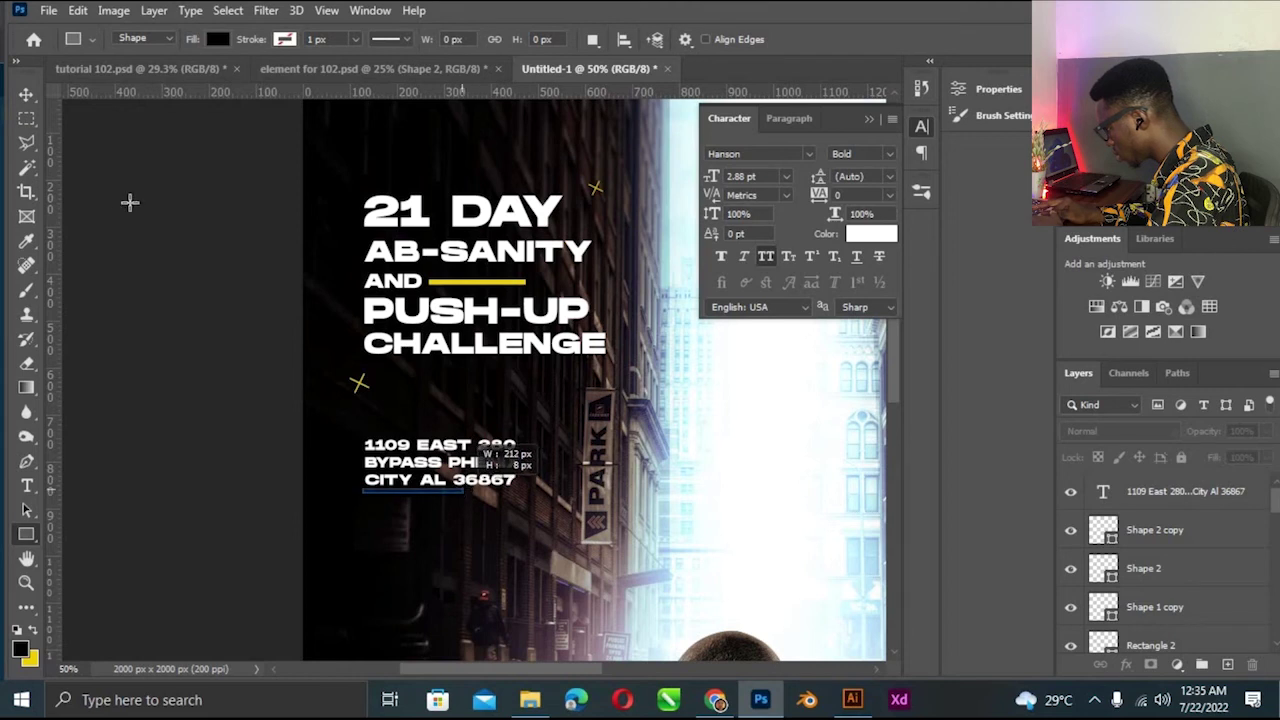
left_click(26, 94)
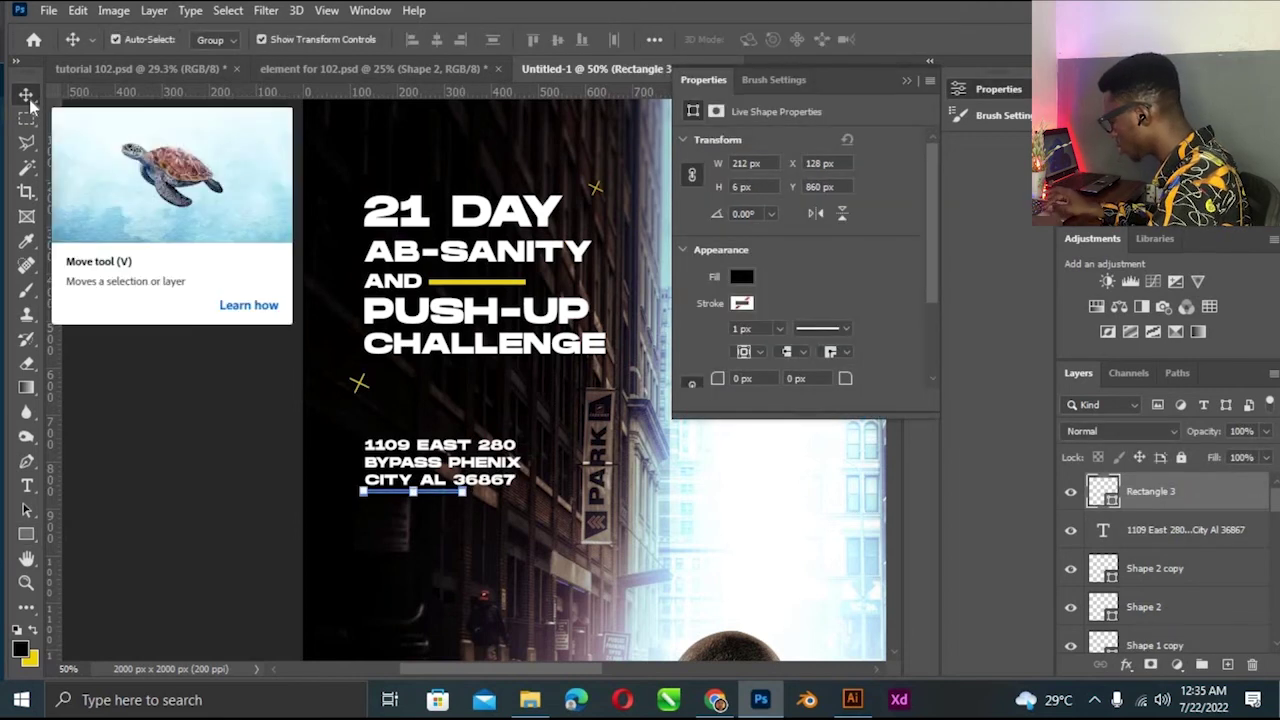
left_click(741, 276)
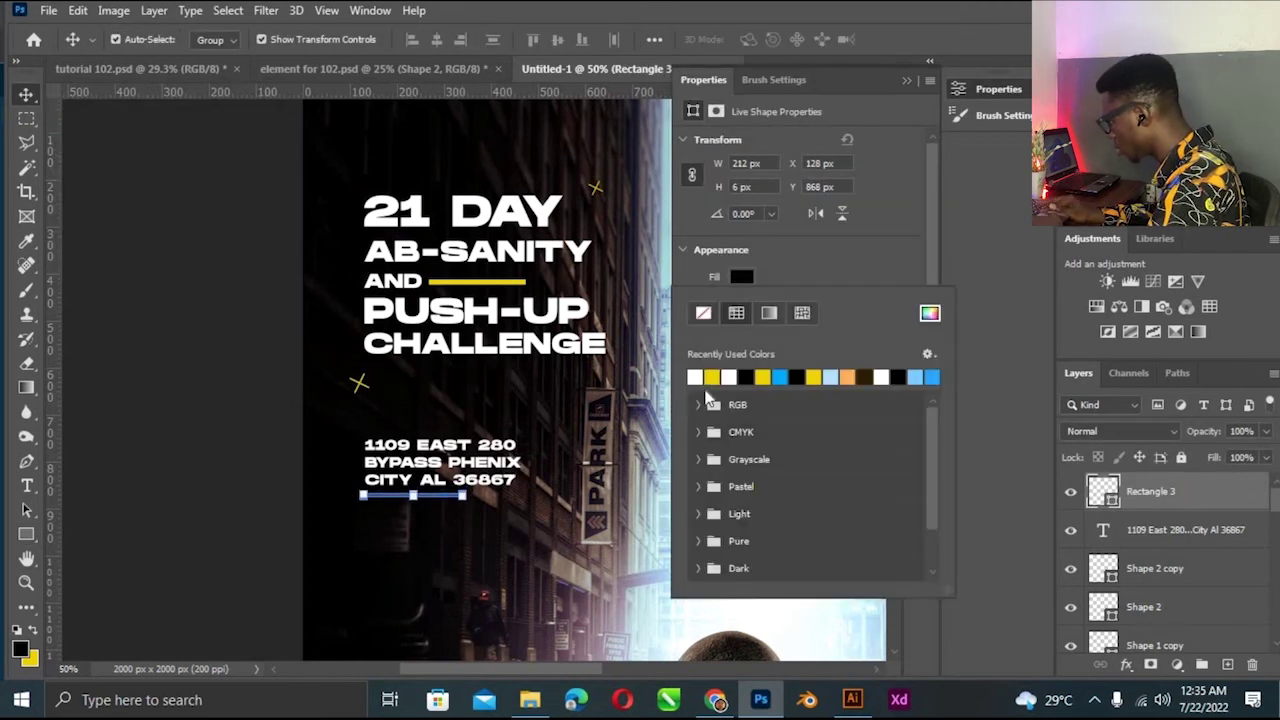
left_click(728, 376)
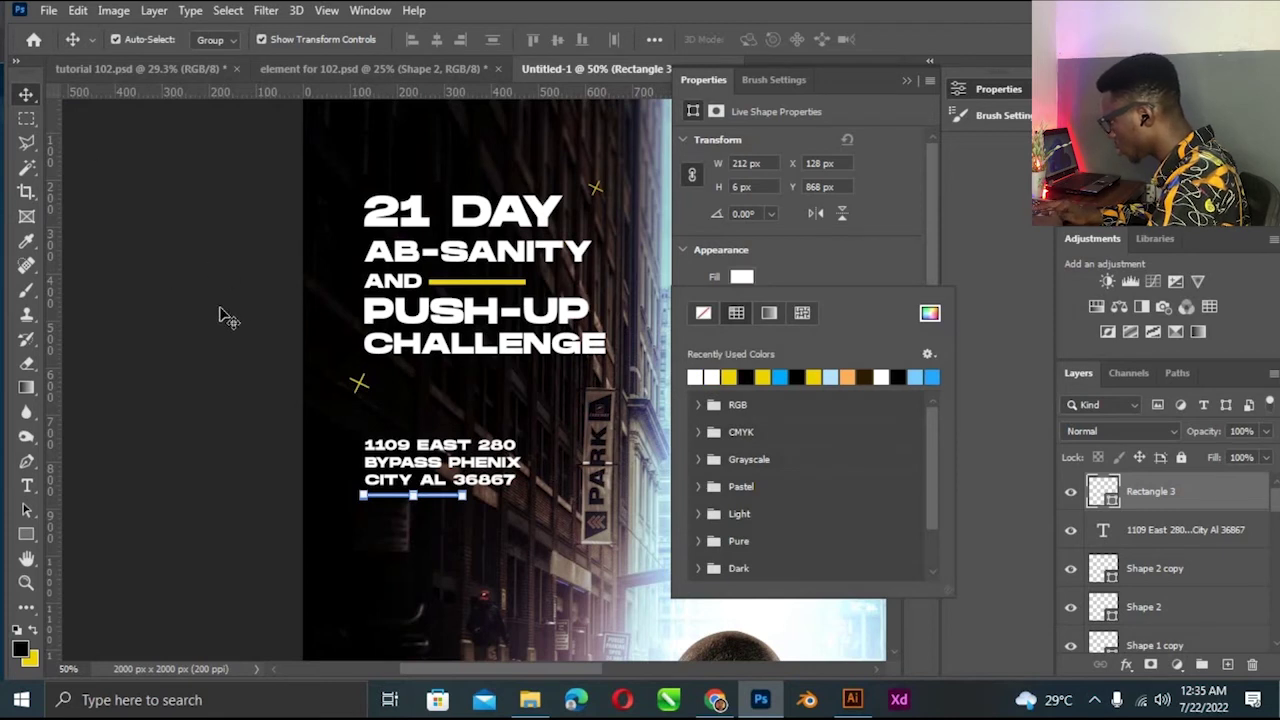
left_click(505, 350)
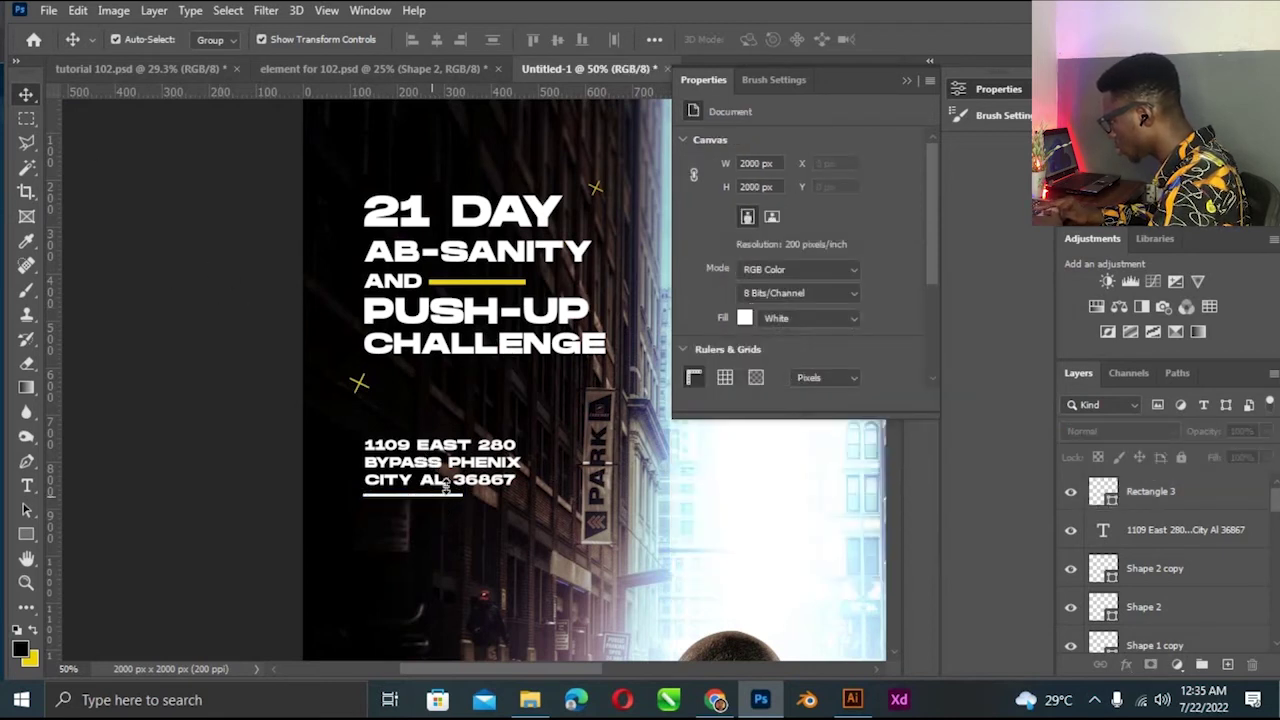
left_click(445, 488)
left_click(745, 283)
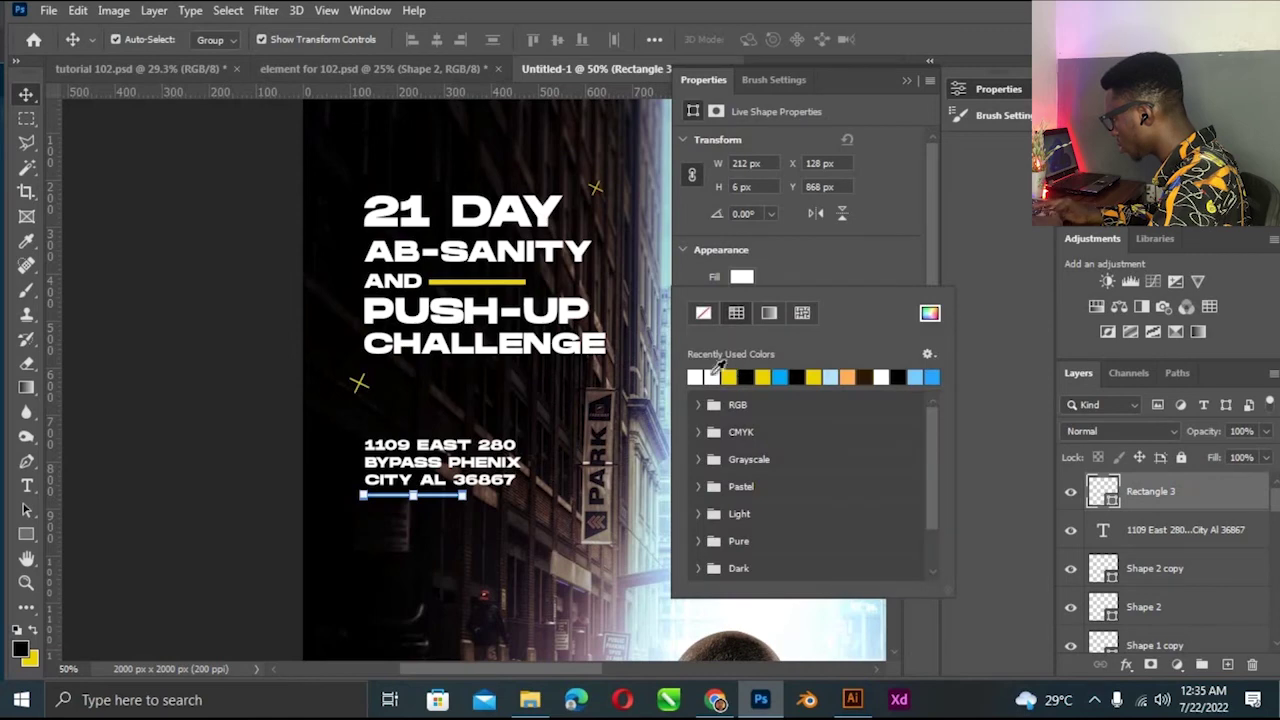
key("Return")
Toggle the Character settings and select the address text layer.
key("ctrl+0")
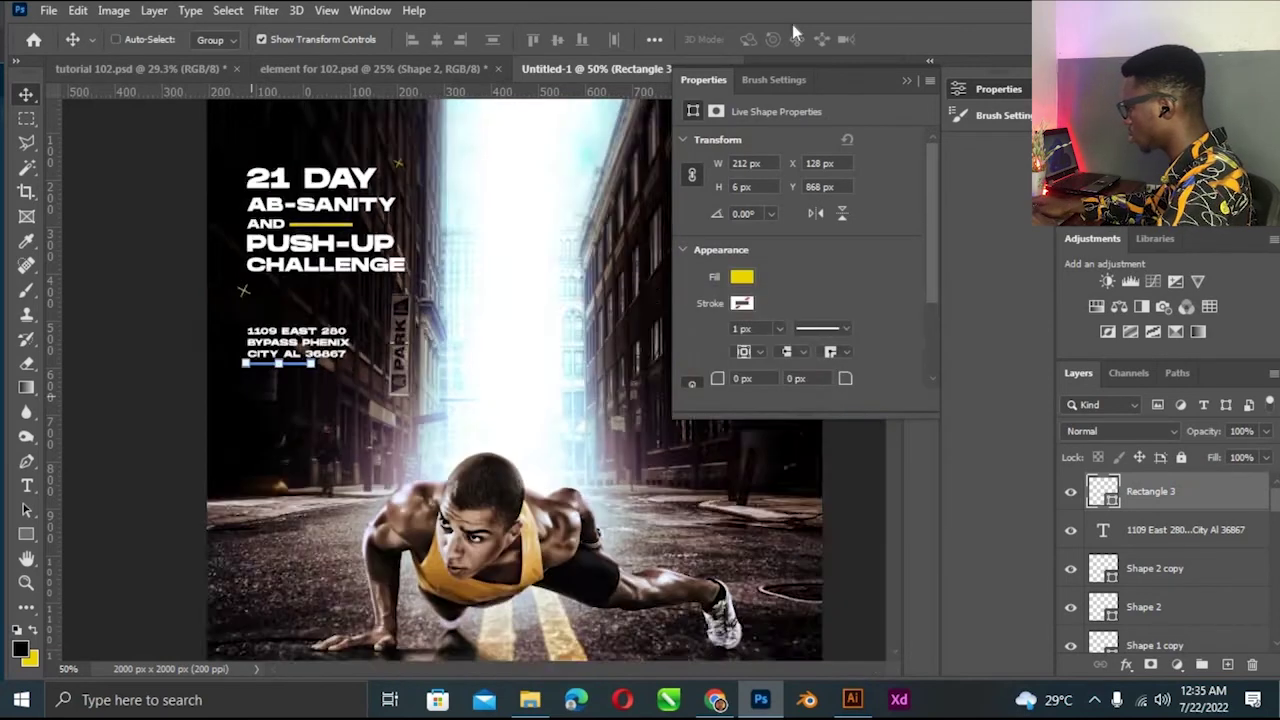
left_click(921, 126)
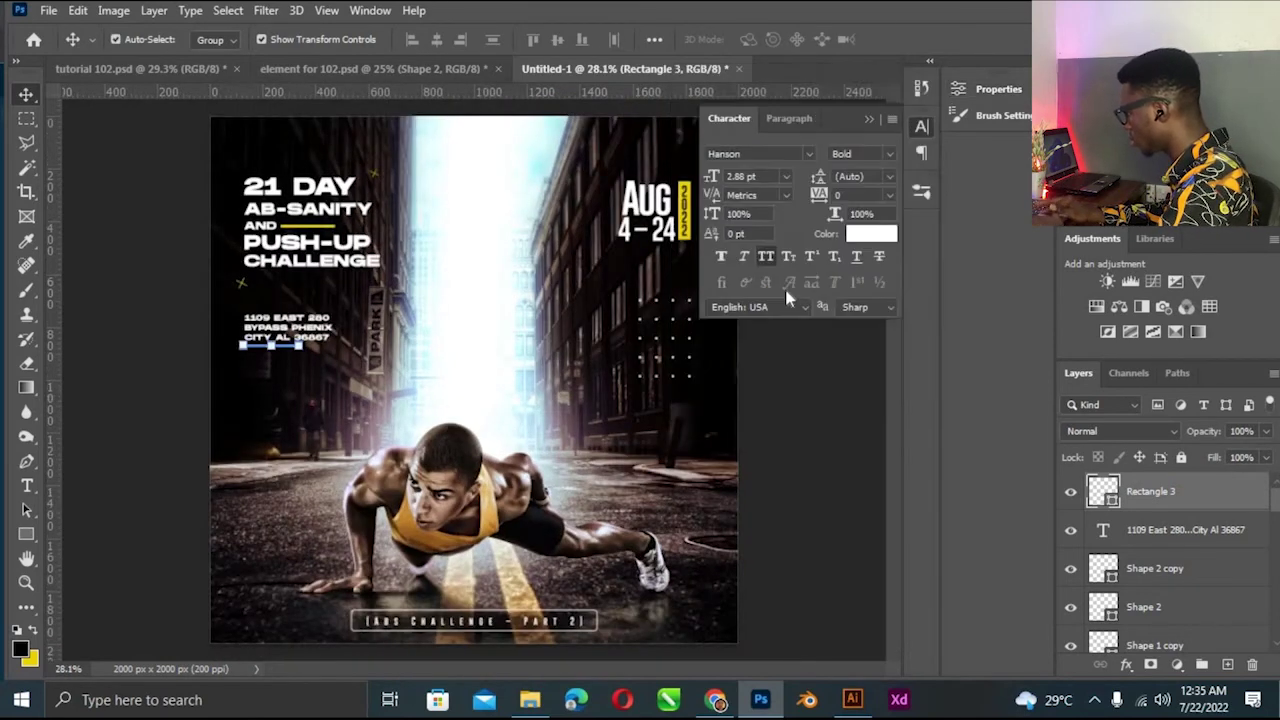
left_click(867, 121)
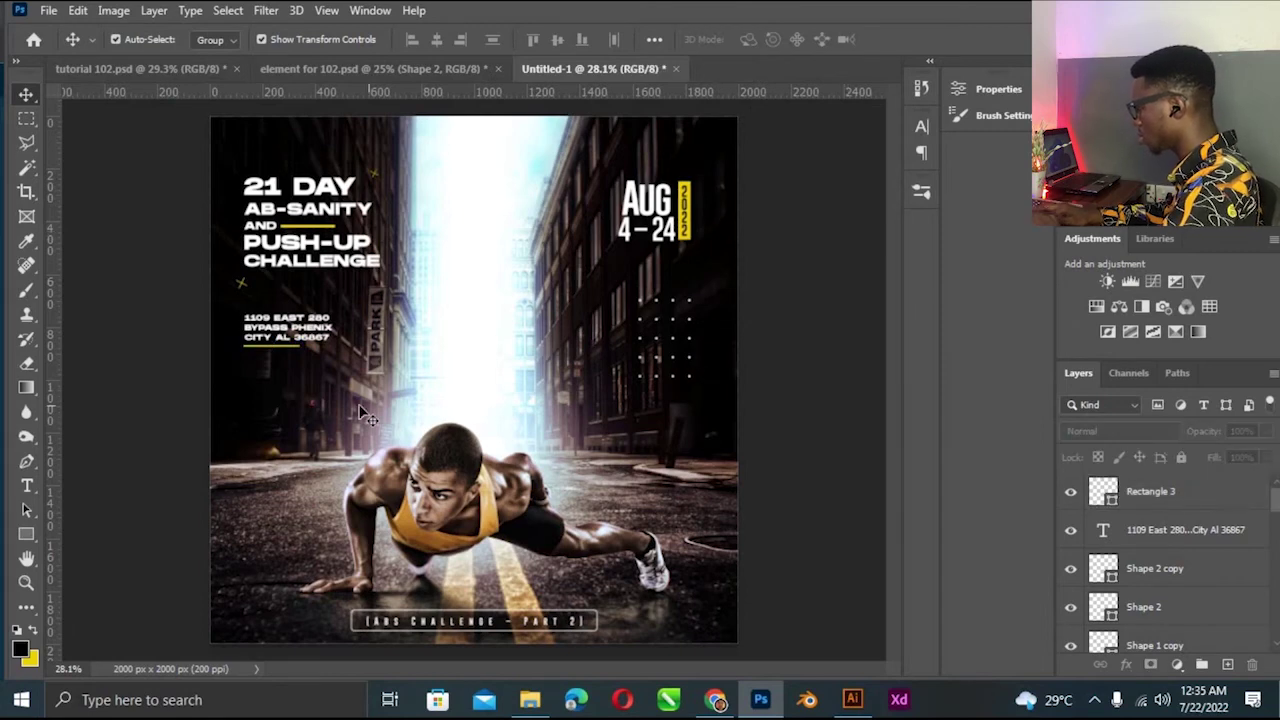
key("ctrl+plus")
left_click(1185, 530)
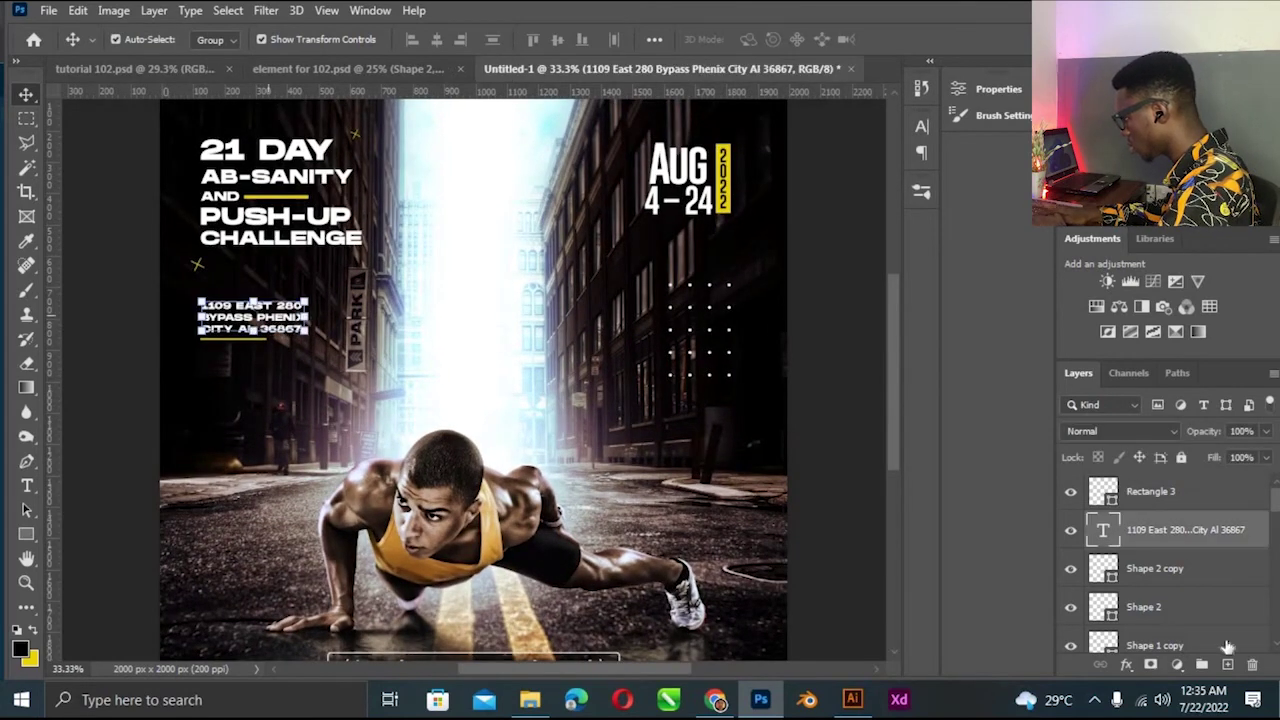
Create empty Layer 9 and move it three positions down the layer stack.
key("ctrl+shift+alt+n")
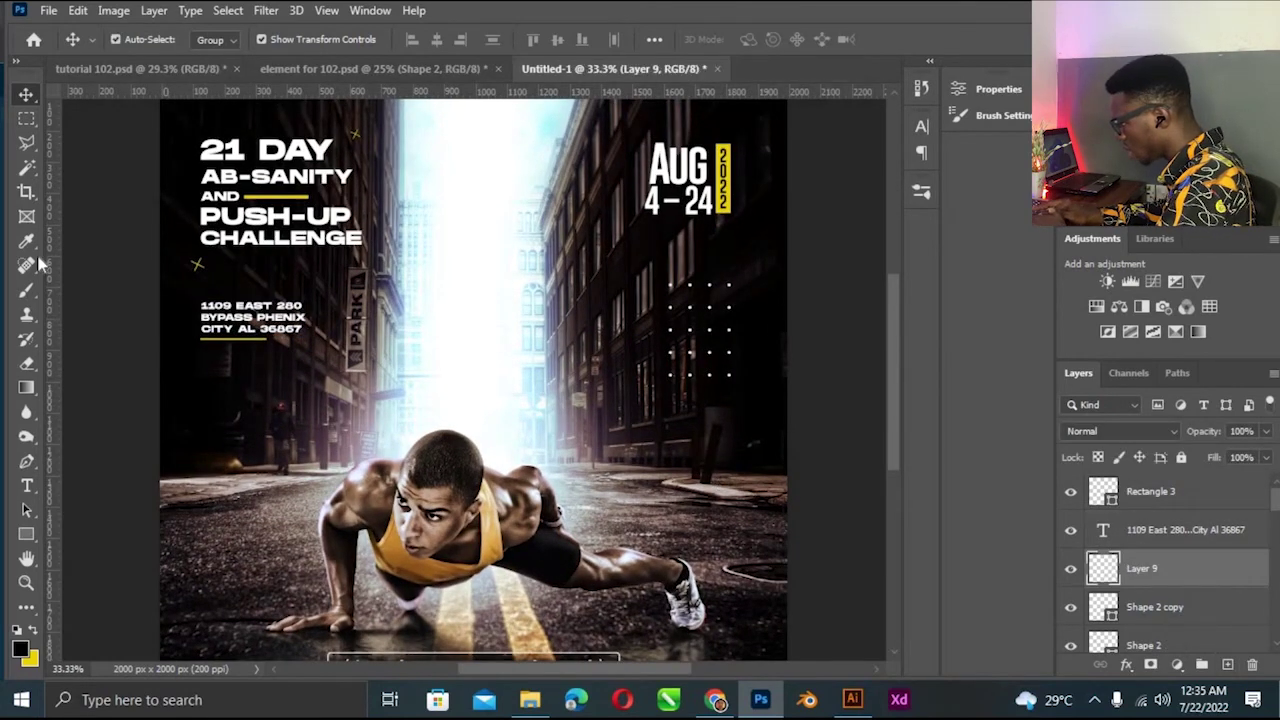
left_click(26, 289)
key("ctrl+bracketleft")
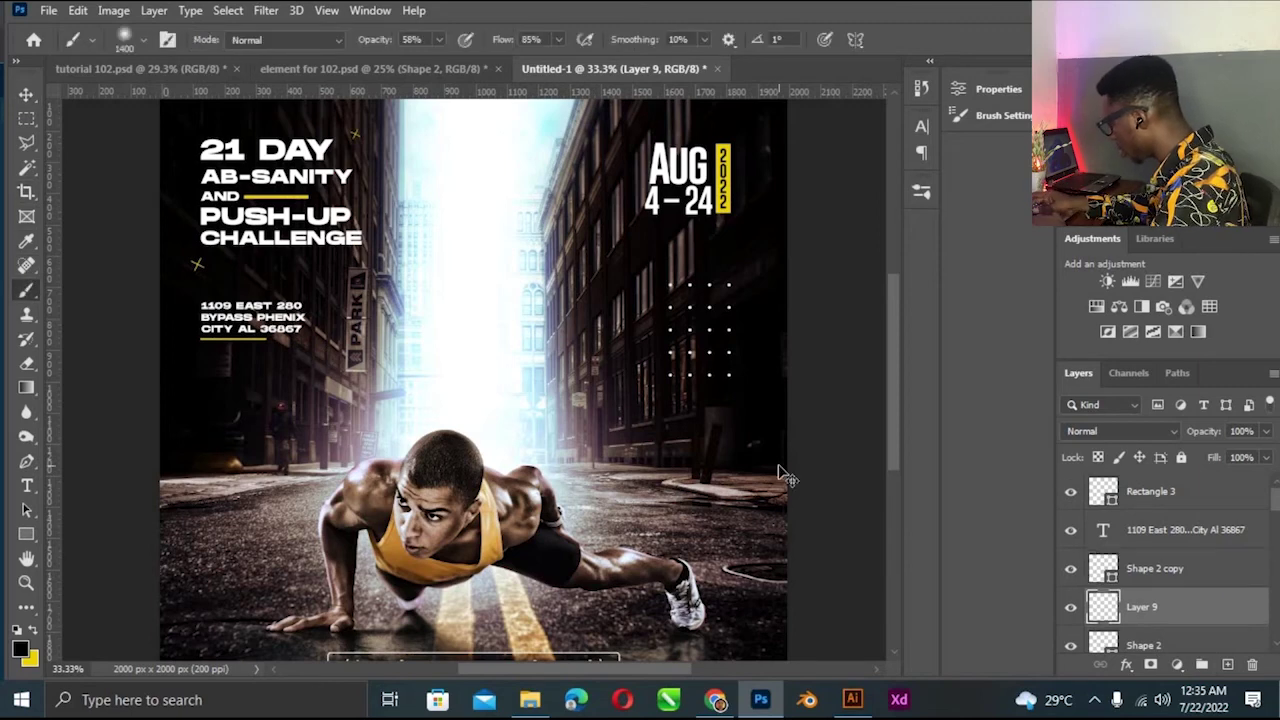
key("ctrl+bracketleft")
key("ctrl+bracketleft")
key("ctrl+bracketleft")
key("ctrl+bracketleft")
key("ctrl+bracketleft")
key("ctrl+bracketleft")
key("ctrl+bracketleft")
key("ctrl+bracketleft")
key("ctrl+bracketleft")
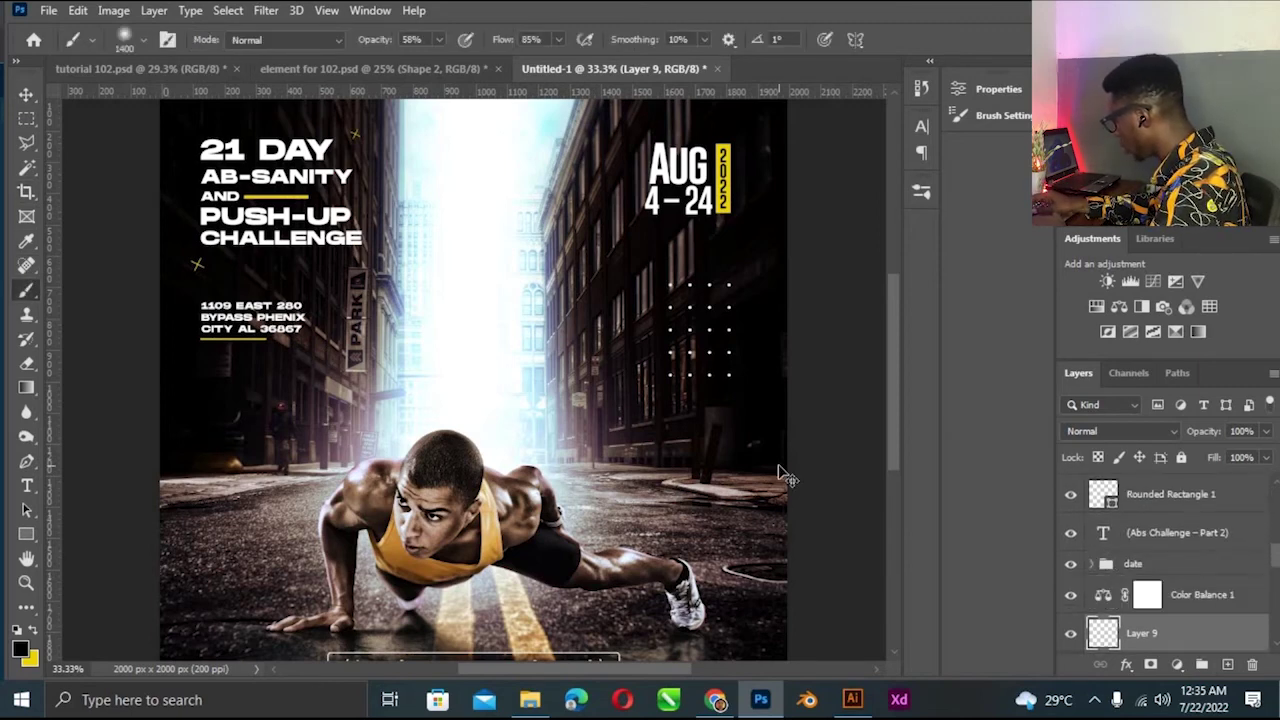
key("ctrl+bracketleft")
key("ctrl+bracketleft")
key("ctrl+bracketleft")
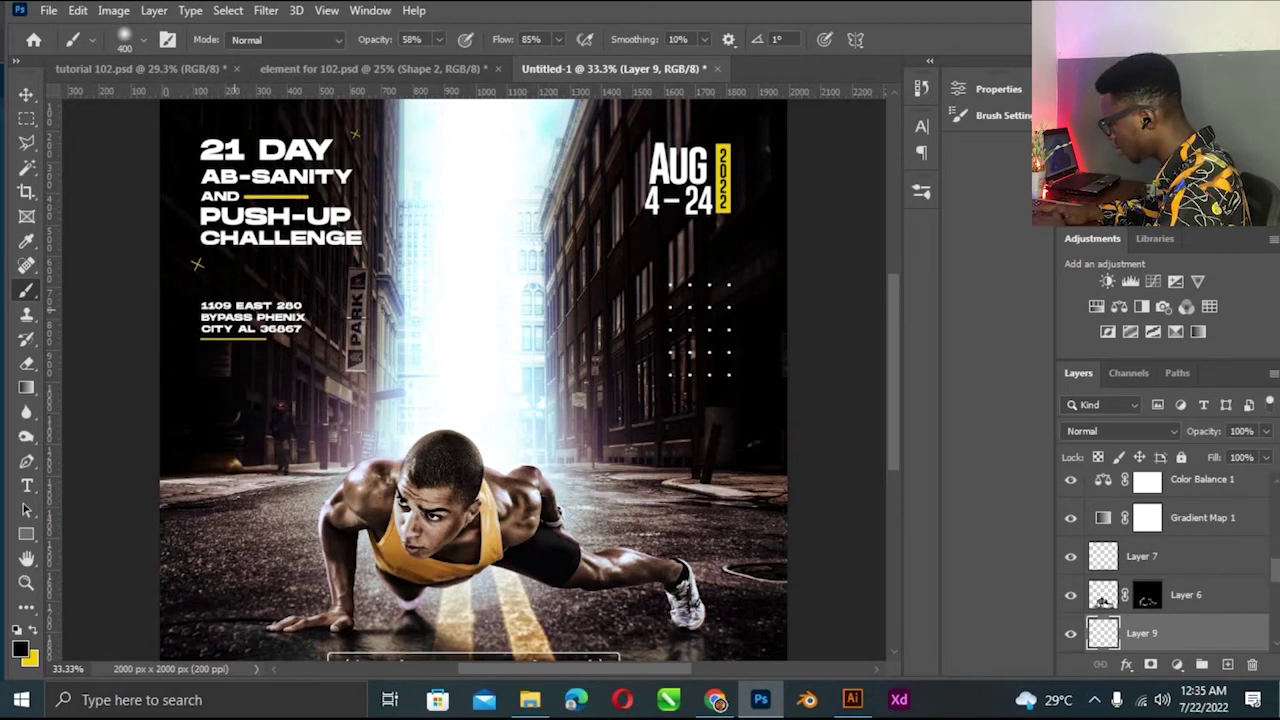
left_click(26, 94)
left_click(86, 177)
key("ctrl+0")
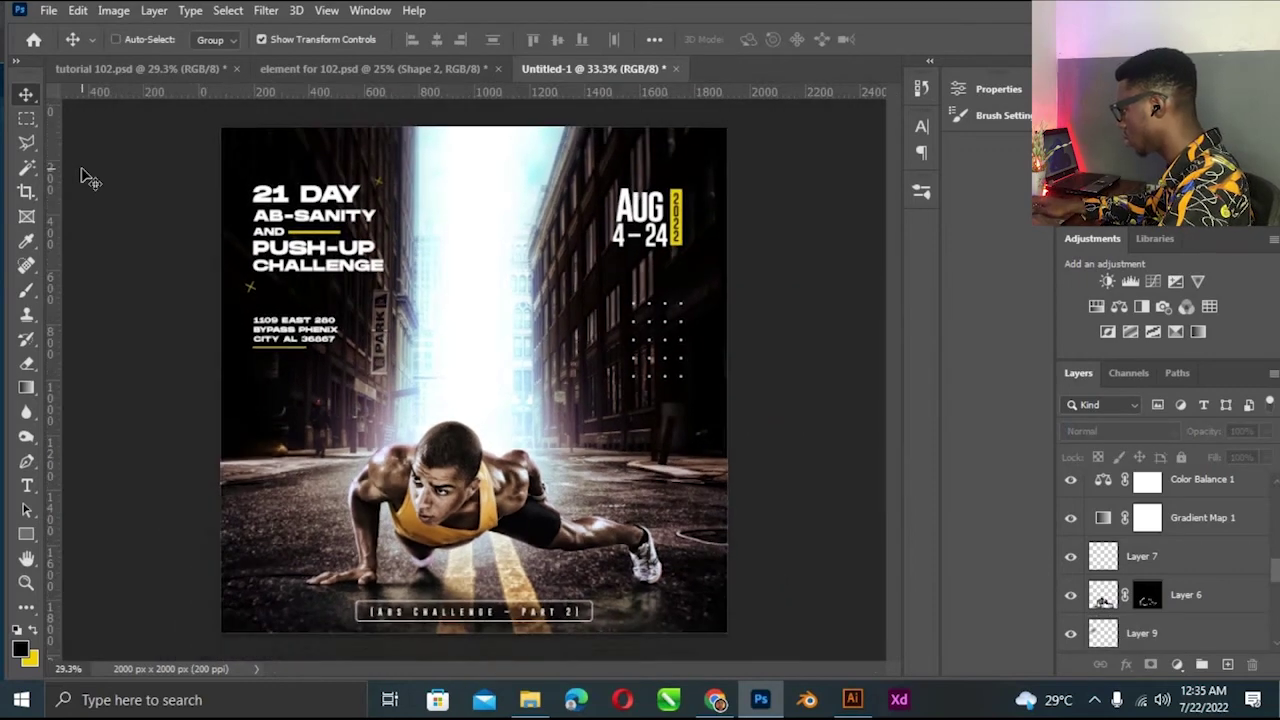
key("ctrl+minus")
key("ctrl+plus")
Drag the WL logo PNG from Downloads onto the poster and start shrinking it.
key("alt+Tab")
left_click_drag(735, 621, 478, 260)
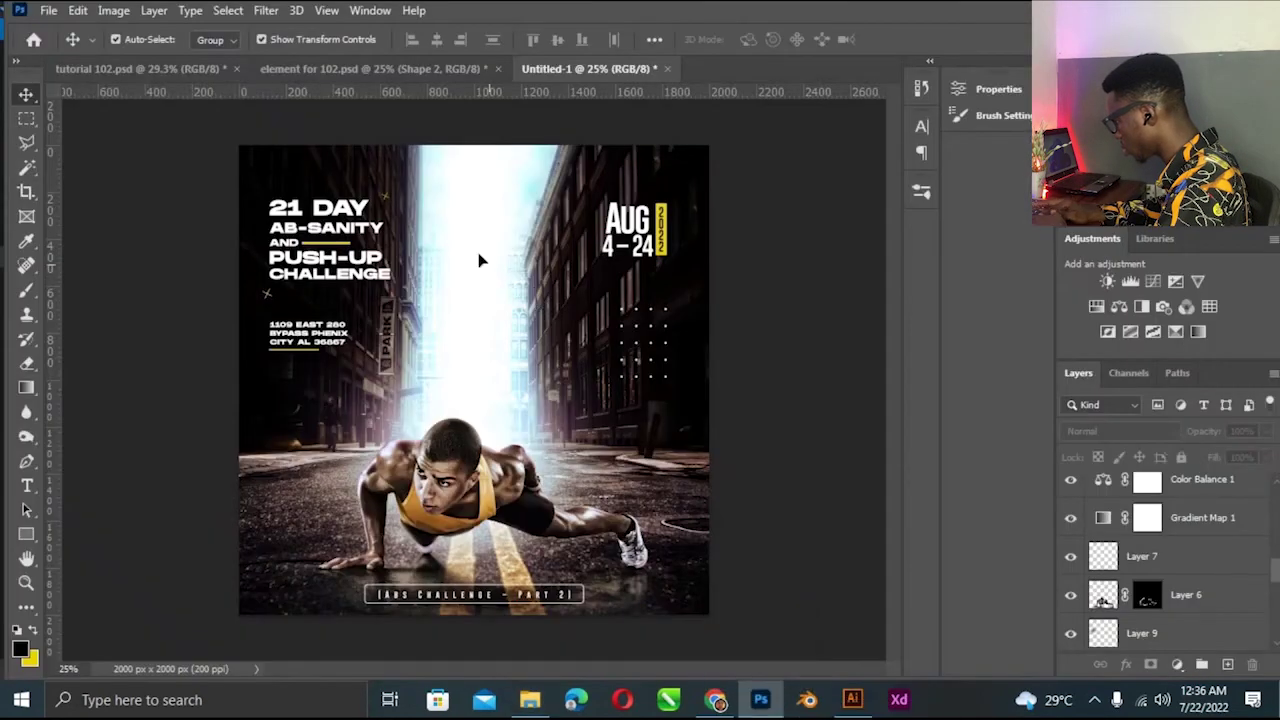
mouse_move(709, 248)
left_mouse_down()
mouse_move(530, 325)
mouse_move(556, 338)
left_mouse_up()
Shrink the WL logo, move it to the top, and centre it horizontally on the canvas.
left_click_drag(490, 376, 502, 223)
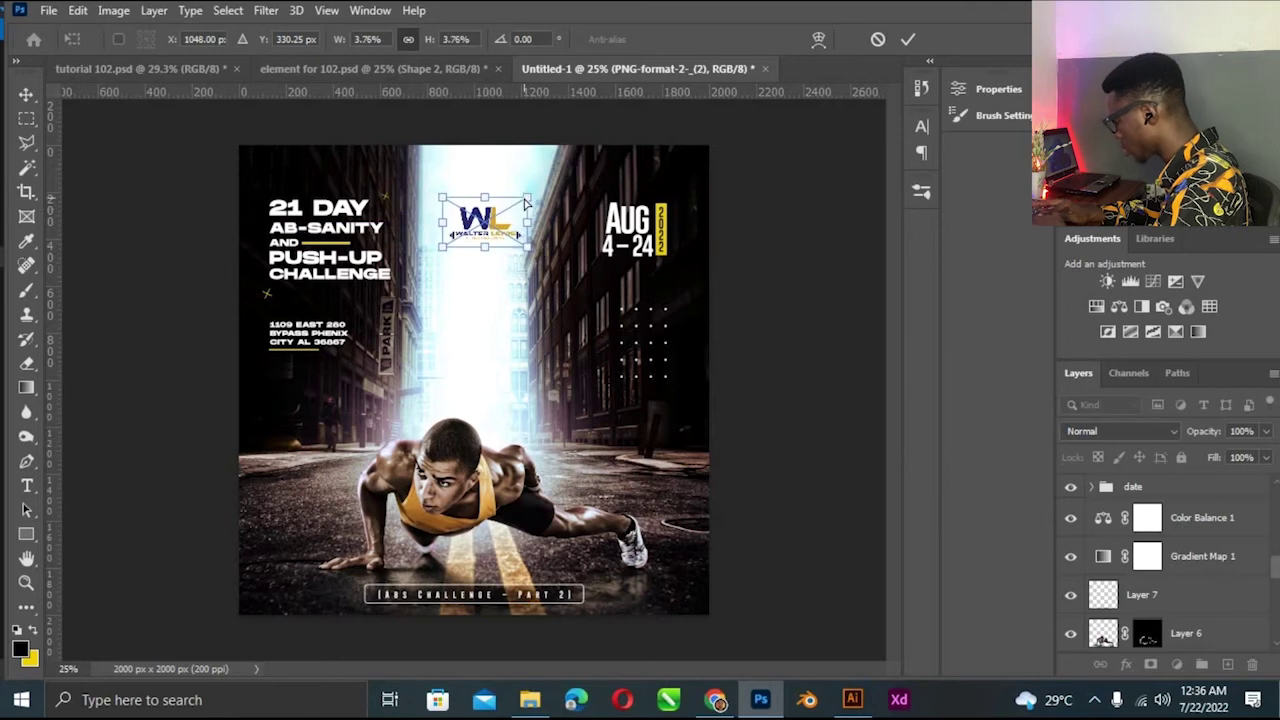
key("Return")
key("ctrl+a")
left_click(436, 39)
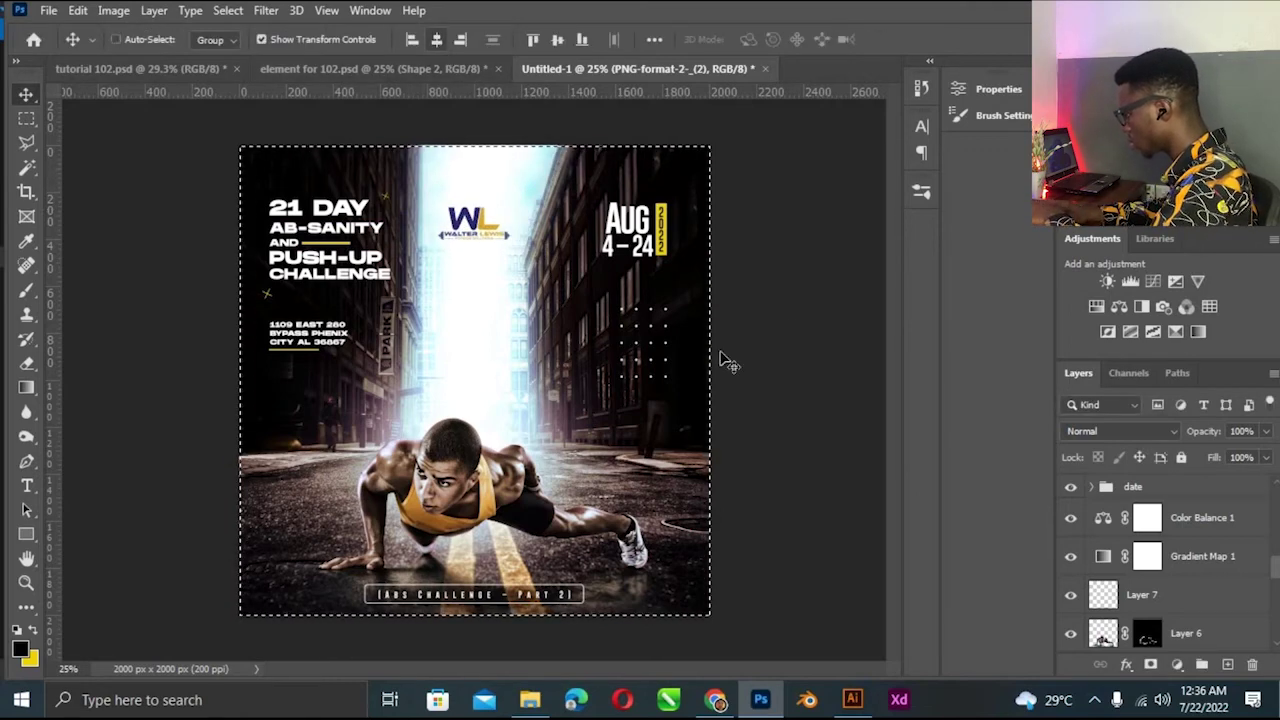
key("ctrl+d")
key("ctrl+plus")
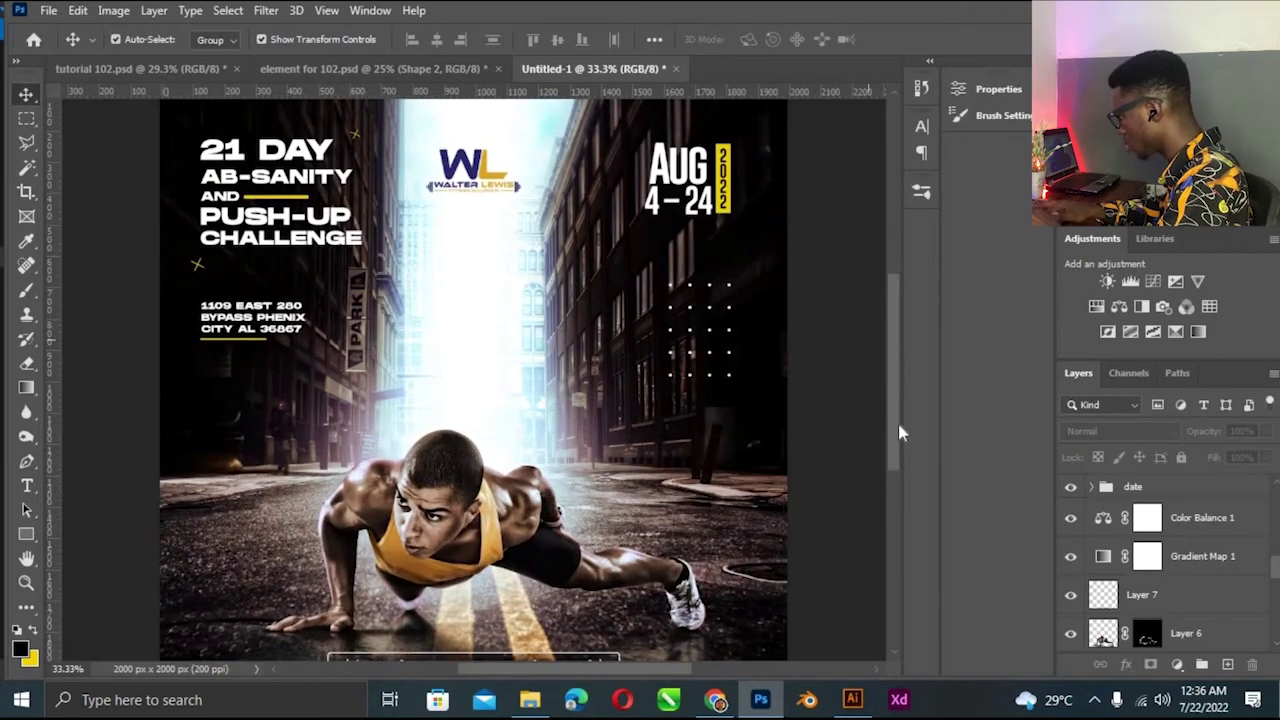
key("ctrl+plus")
key("ctrl+plus")
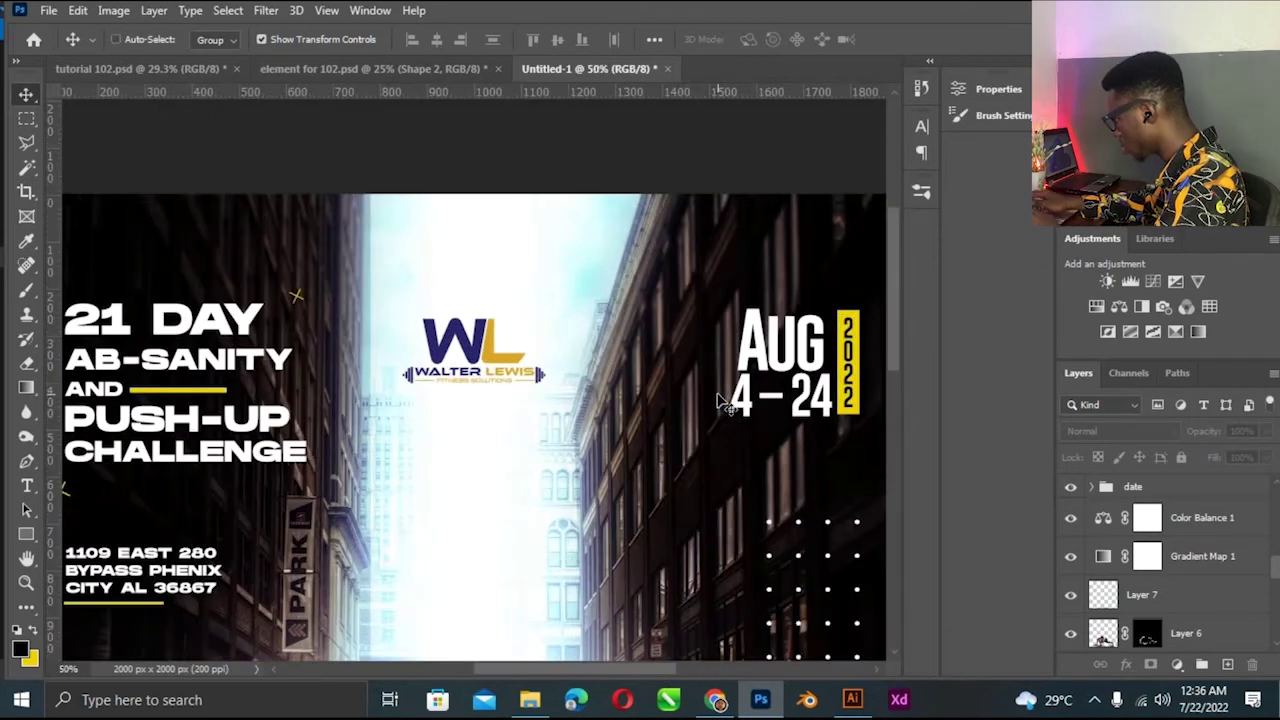
key("ctrl+plus")
key("ctrl+plus")
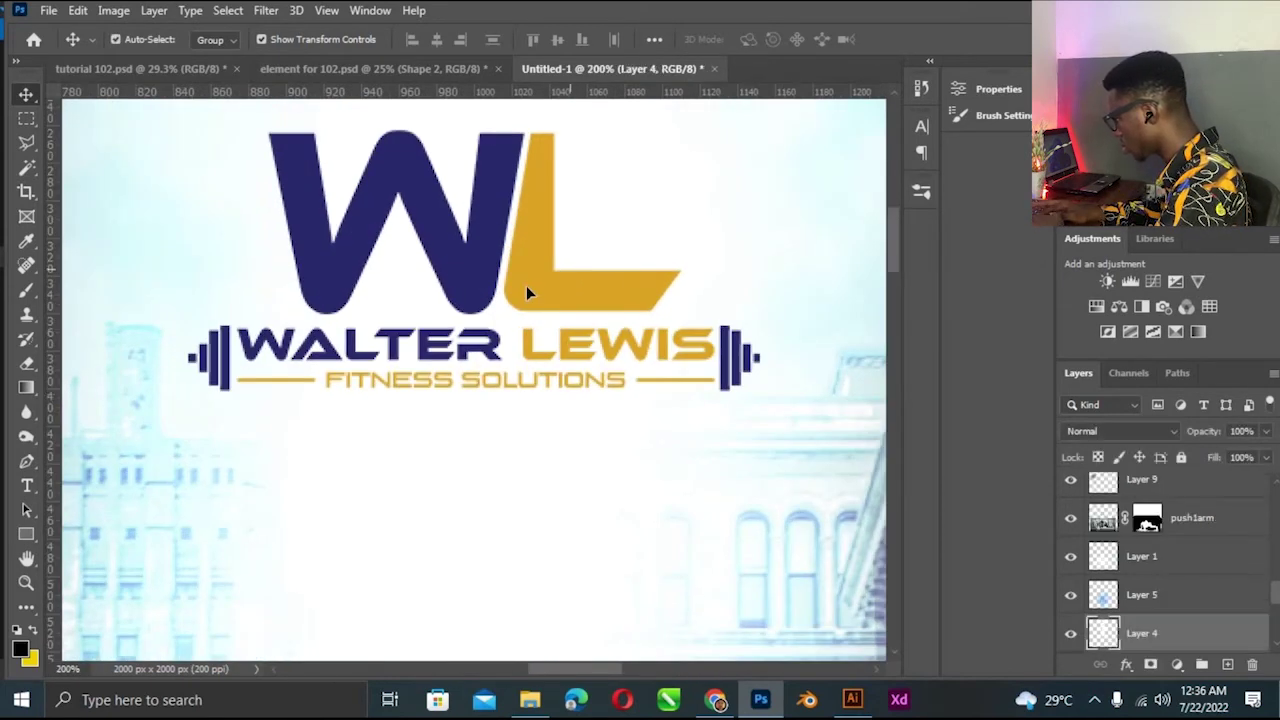
left_click(526, 289)
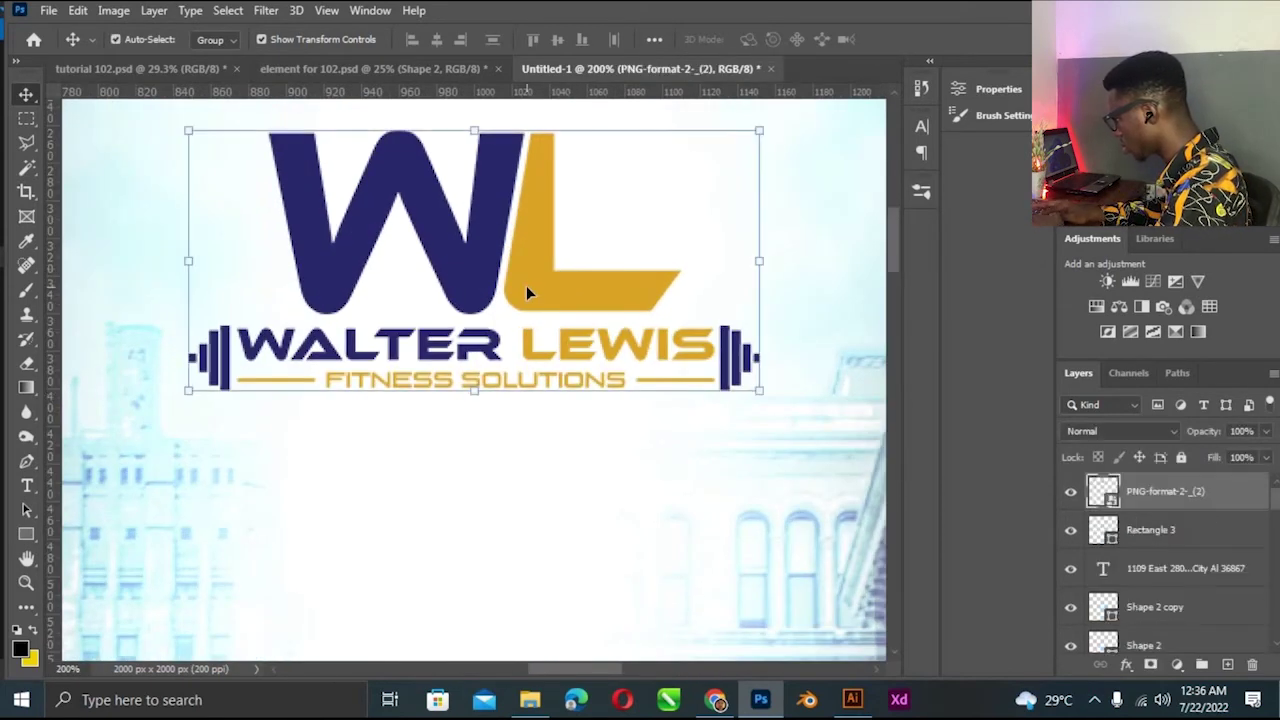
Lasso-select the W, WALTER lettering and right barbell of the logo.
left_click(27, 145)
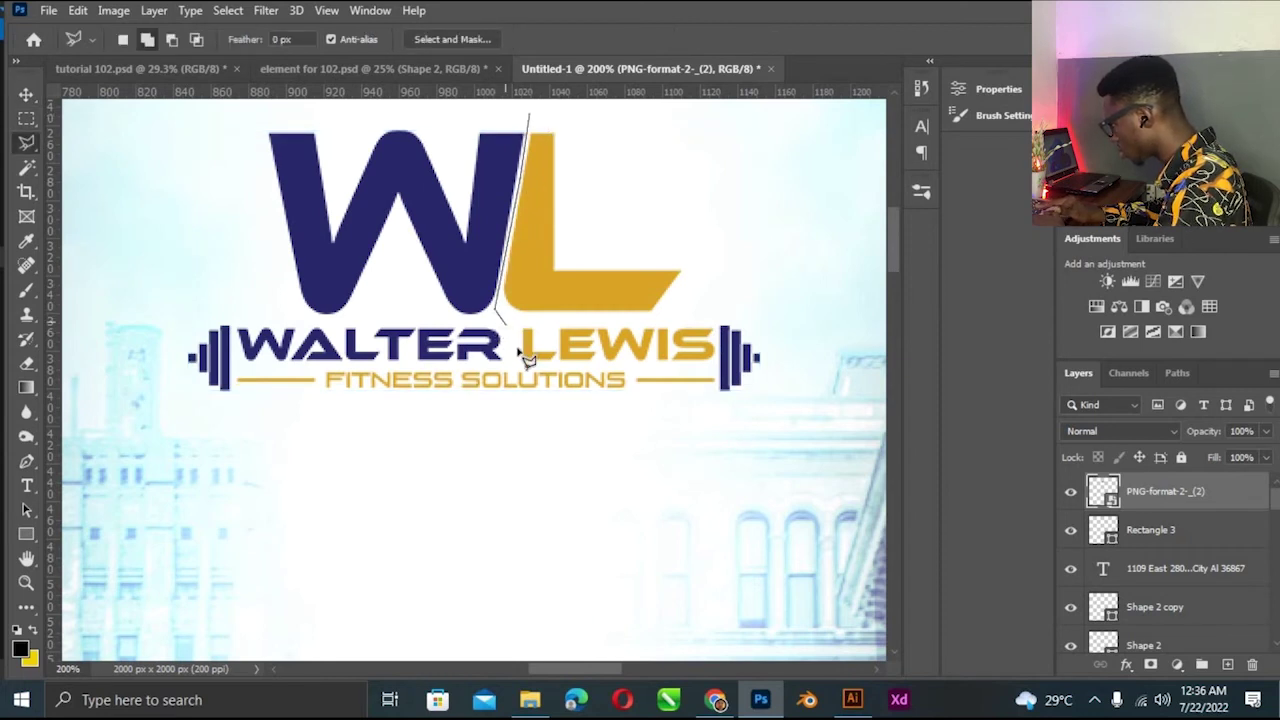
left_click_drag(310, 367, 249, 371)
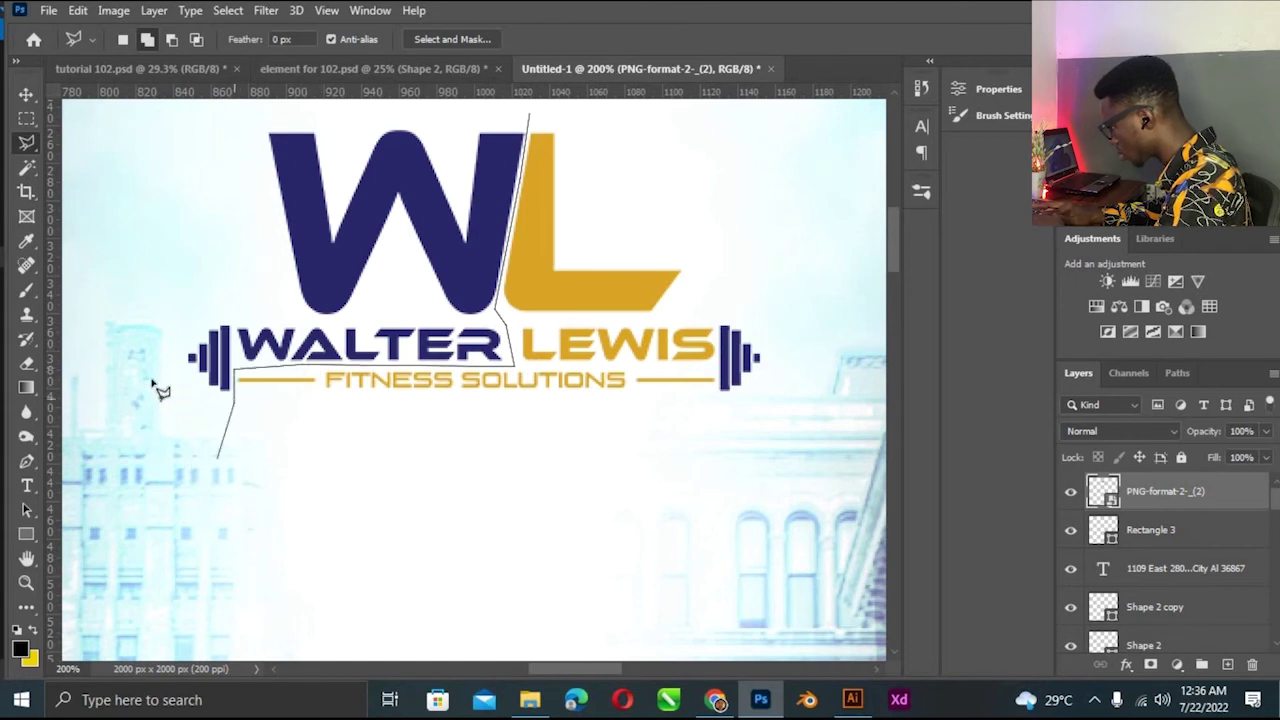
left_click_drag(160, 390, 155, 382)
left_click_drag(86, 345, 500, 118)
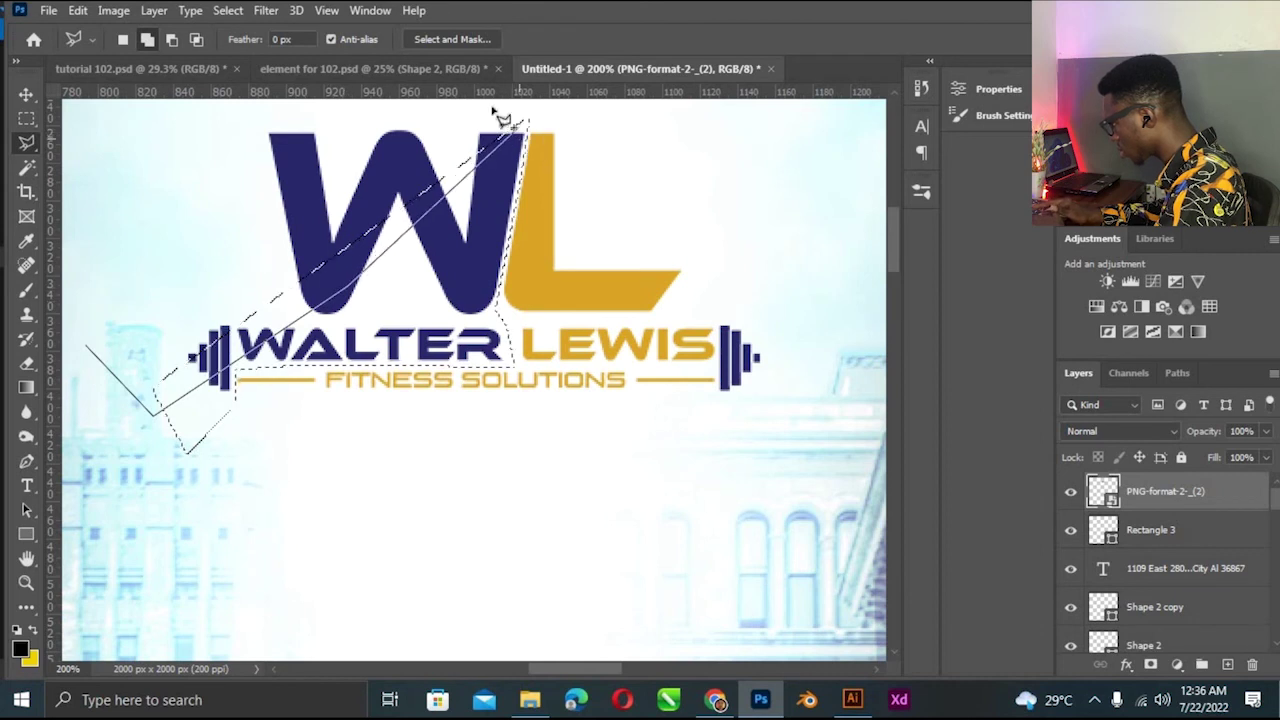
left_click_drag(500, 118, 160, 248)
mouse_move(716, 314)
left_mouse_down()
mouse_move(722, 412)
mouse_move(752, 384)
left_mouse_up()
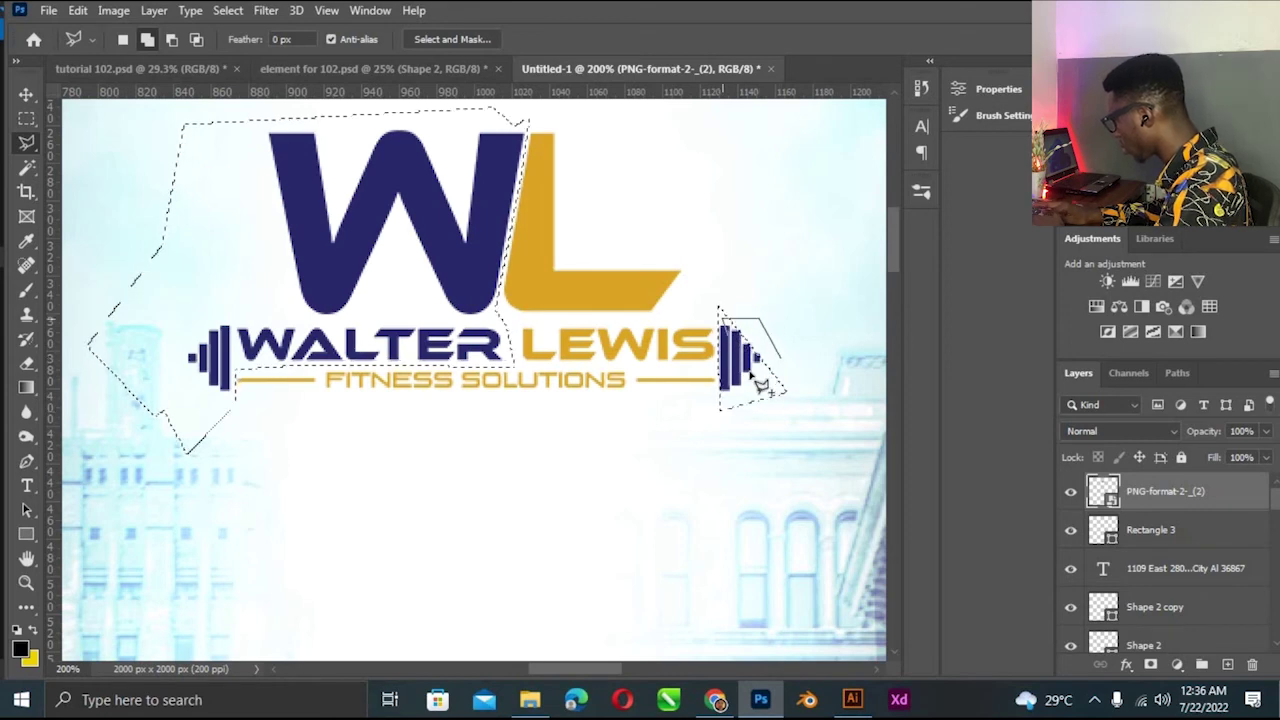
left_click_drag(810, 388, 808, 380)
Try a near-black fill on the selection, rasterizing the logo layer, then undo it.
key("ctrl+0")
left_click(20, 650)
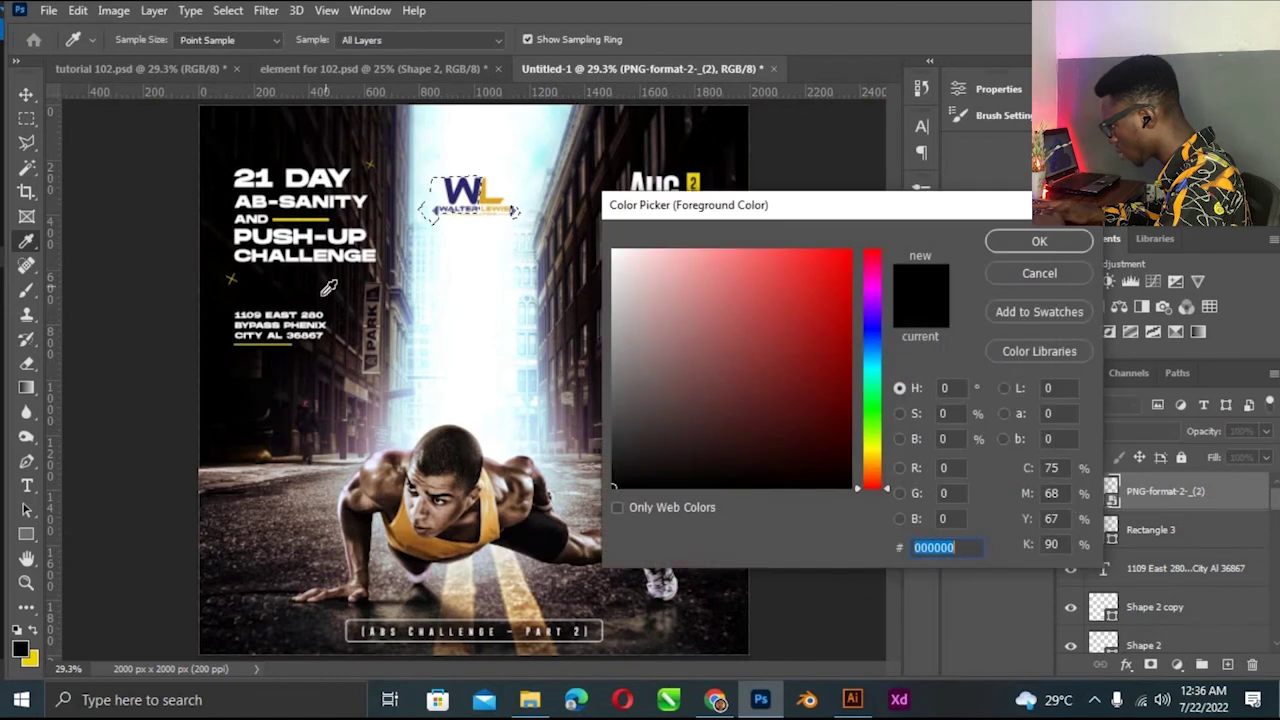
left_click(329, 288)
key("Return")
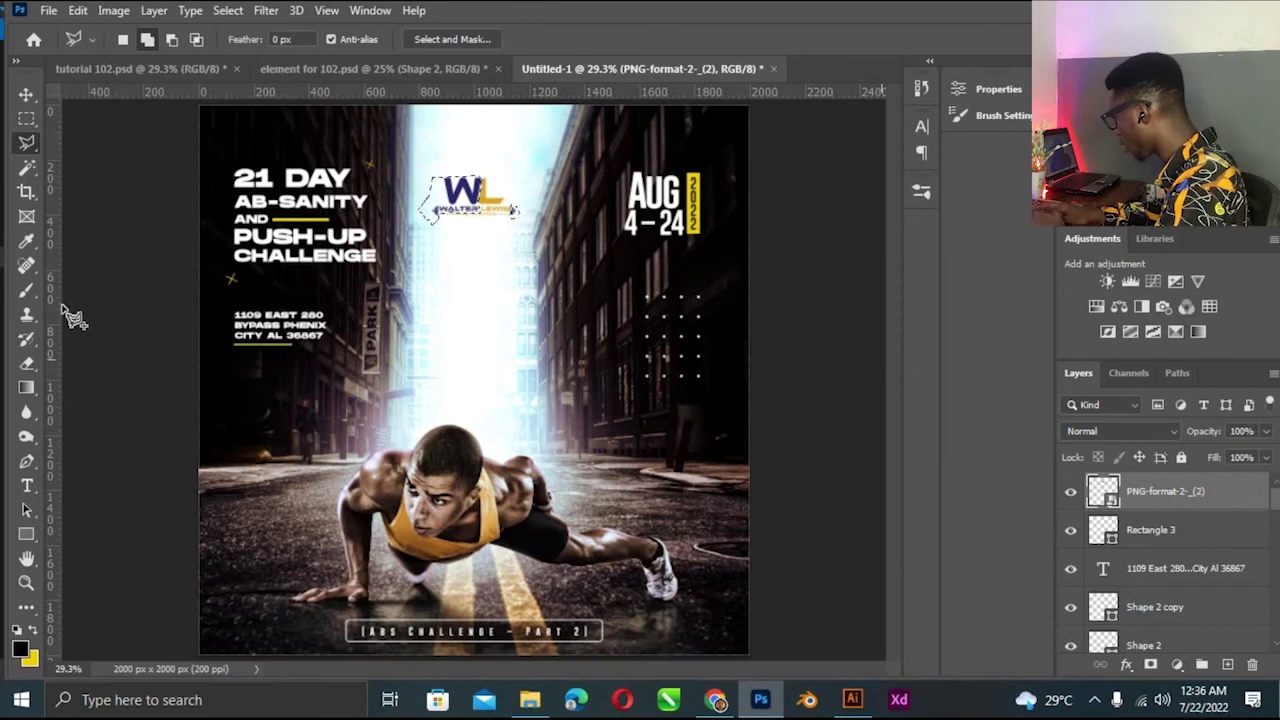
left_click(24, 292)
key("alt+BackSpace")
left_click(630, 283)
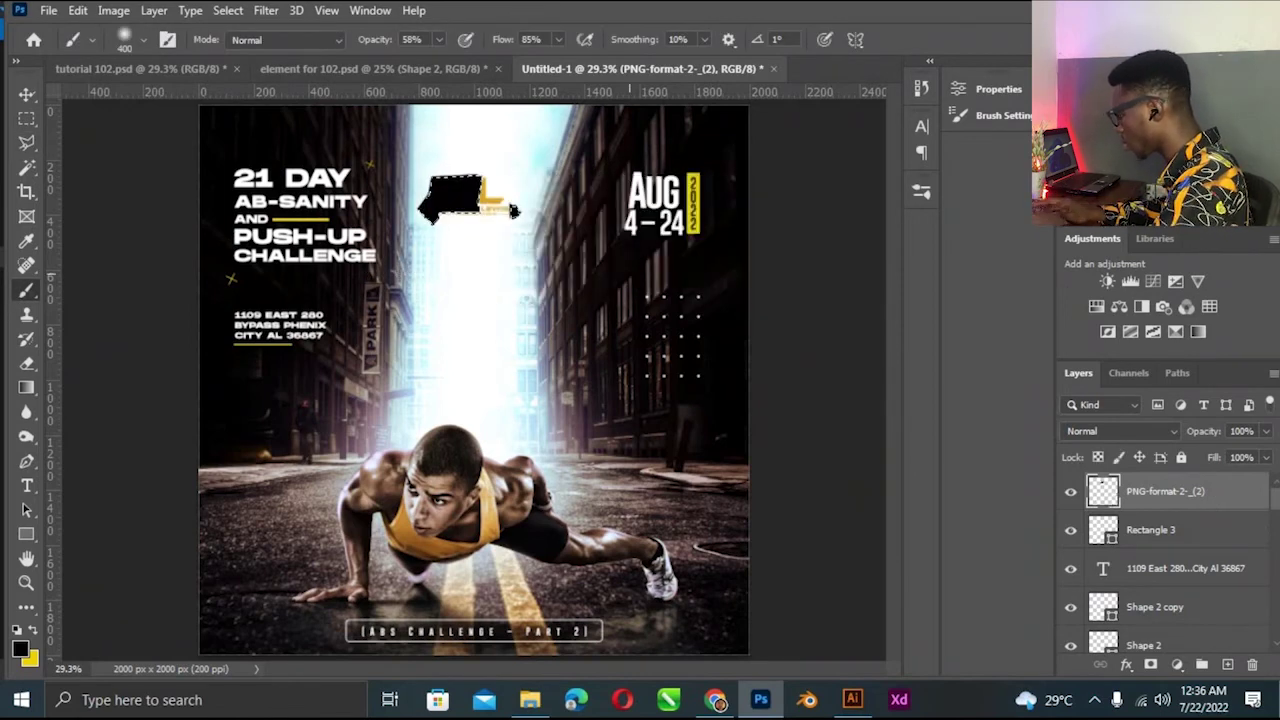
key("ctrl+z")
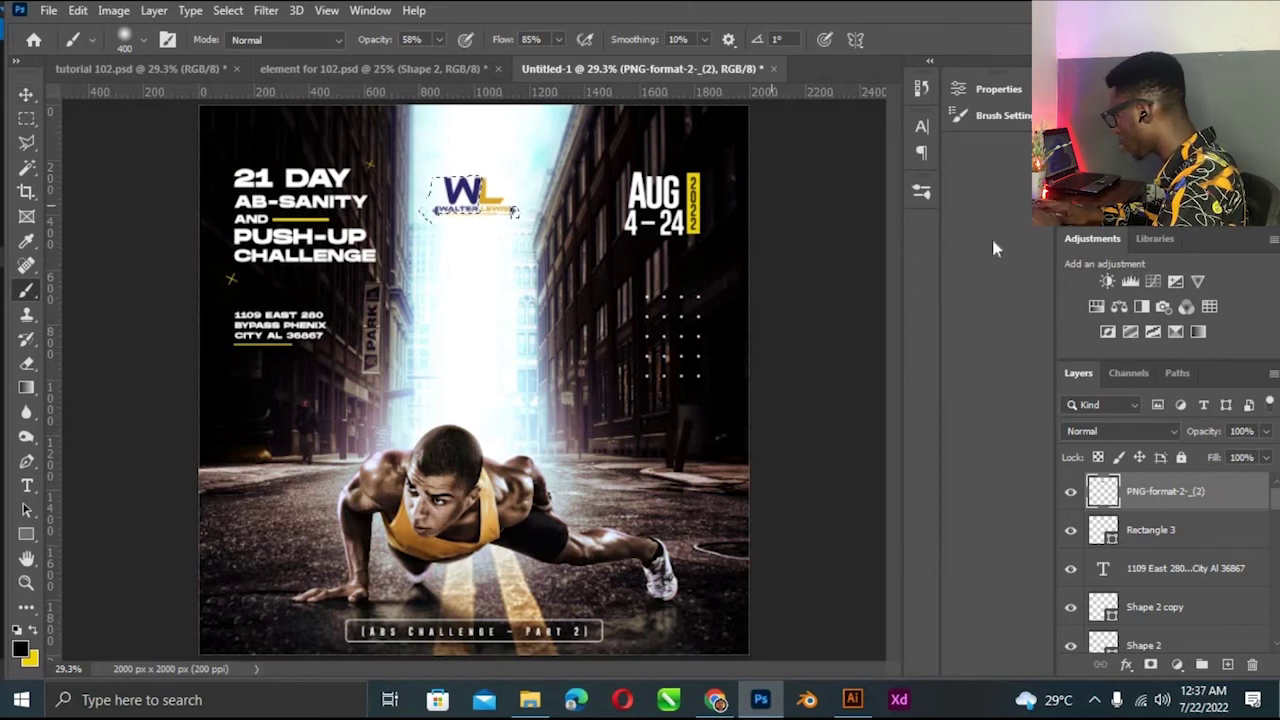
Deselect and add a new empty Layer 10 above the logo.
key("ctrl+d")
key("ctrl+shift+alt+n")
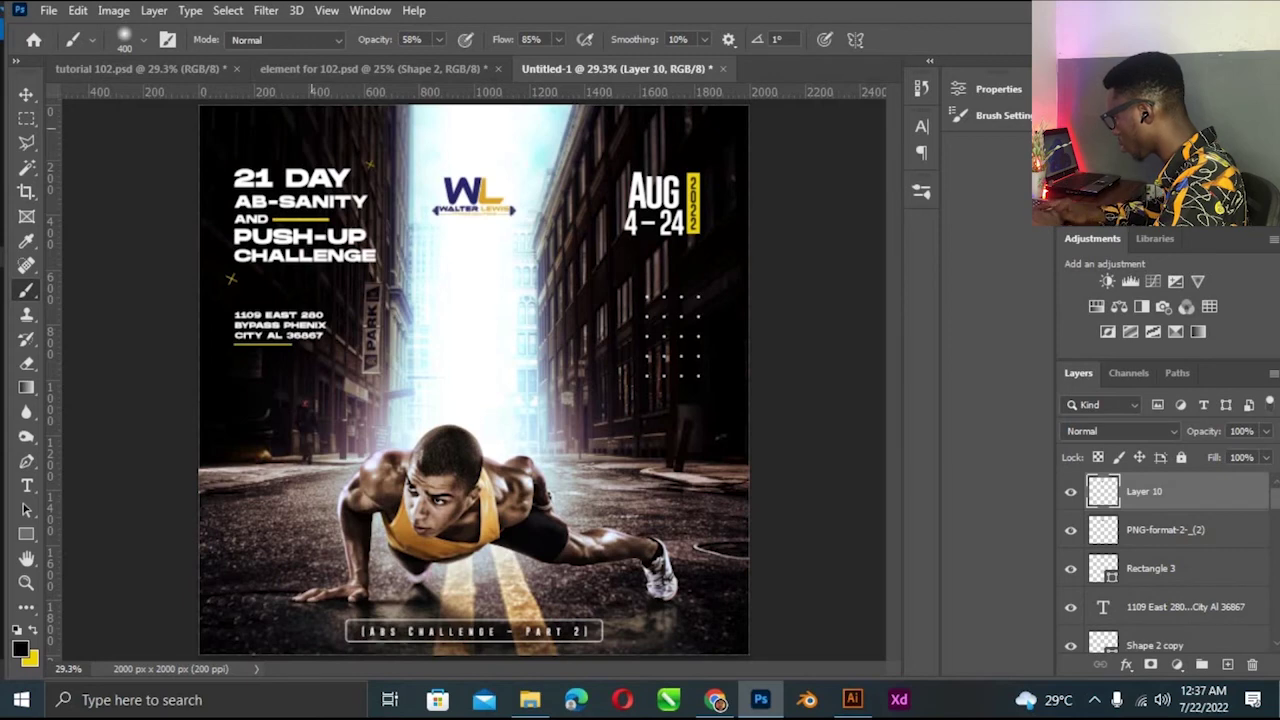
left_click(27, 95)
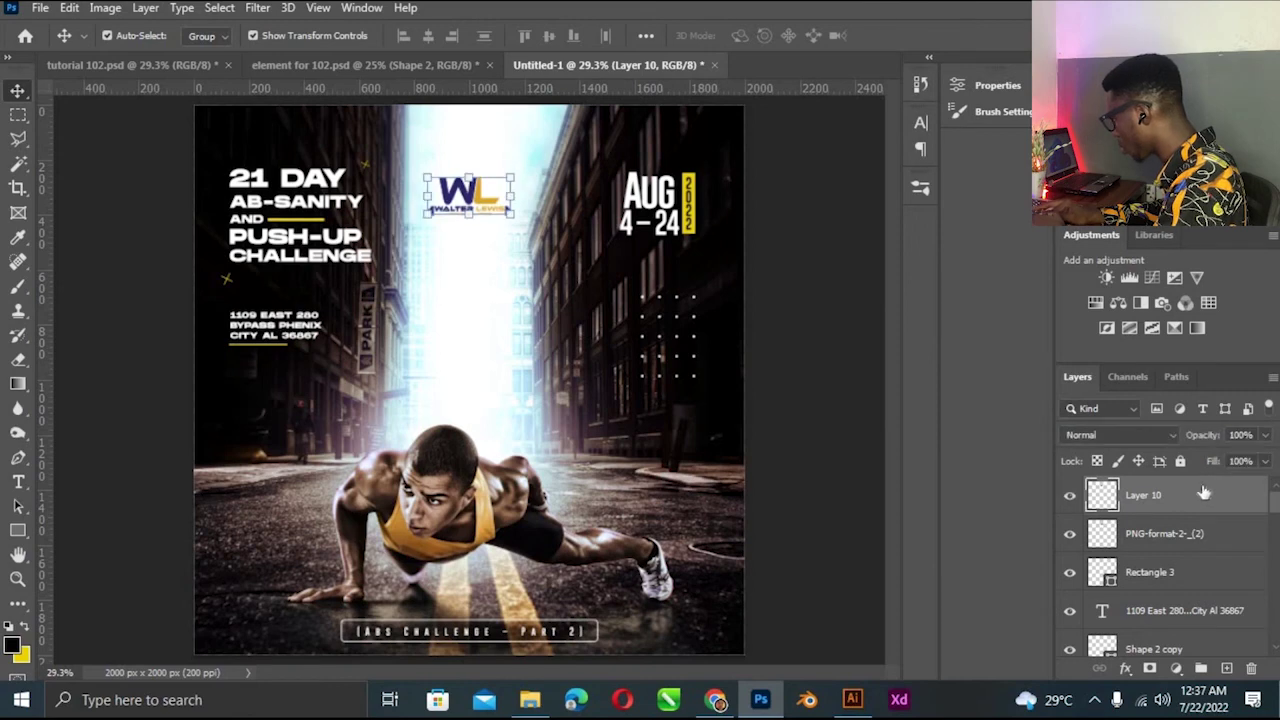
Give Layer 10 a very dark red (#100502) Color Overlay.
double_click(1203, 494)
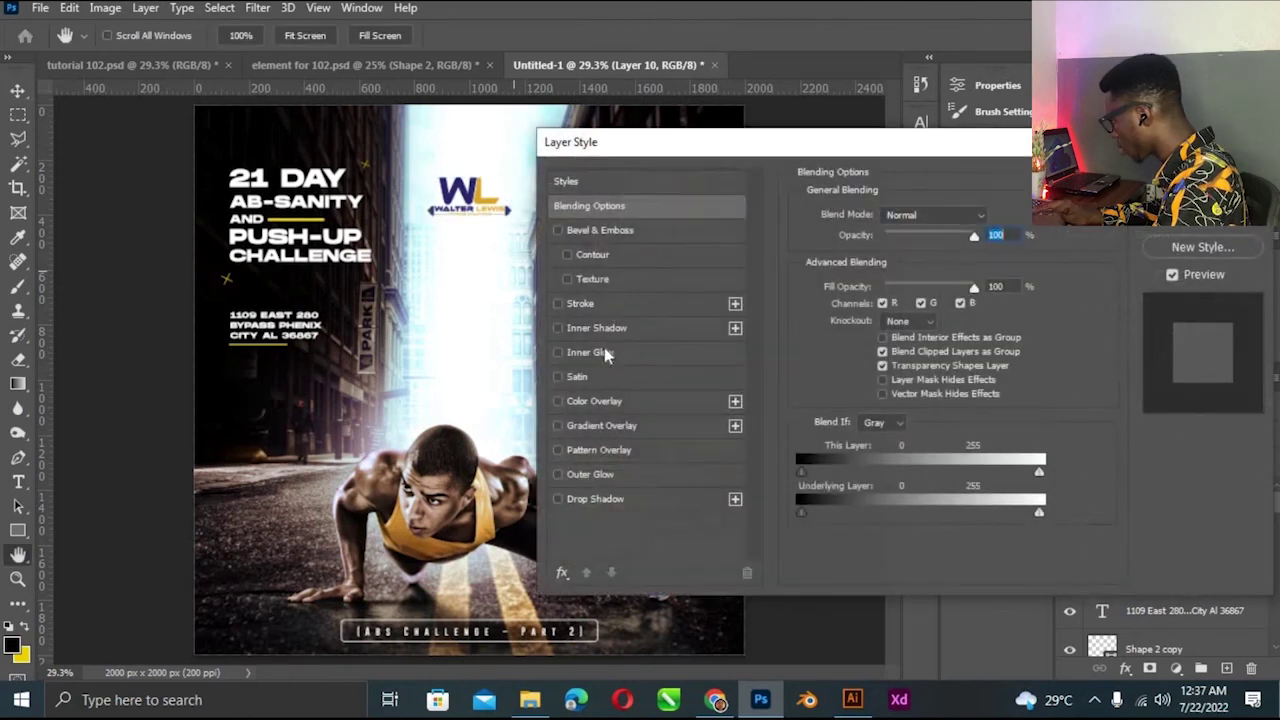
left_click(598, 401)
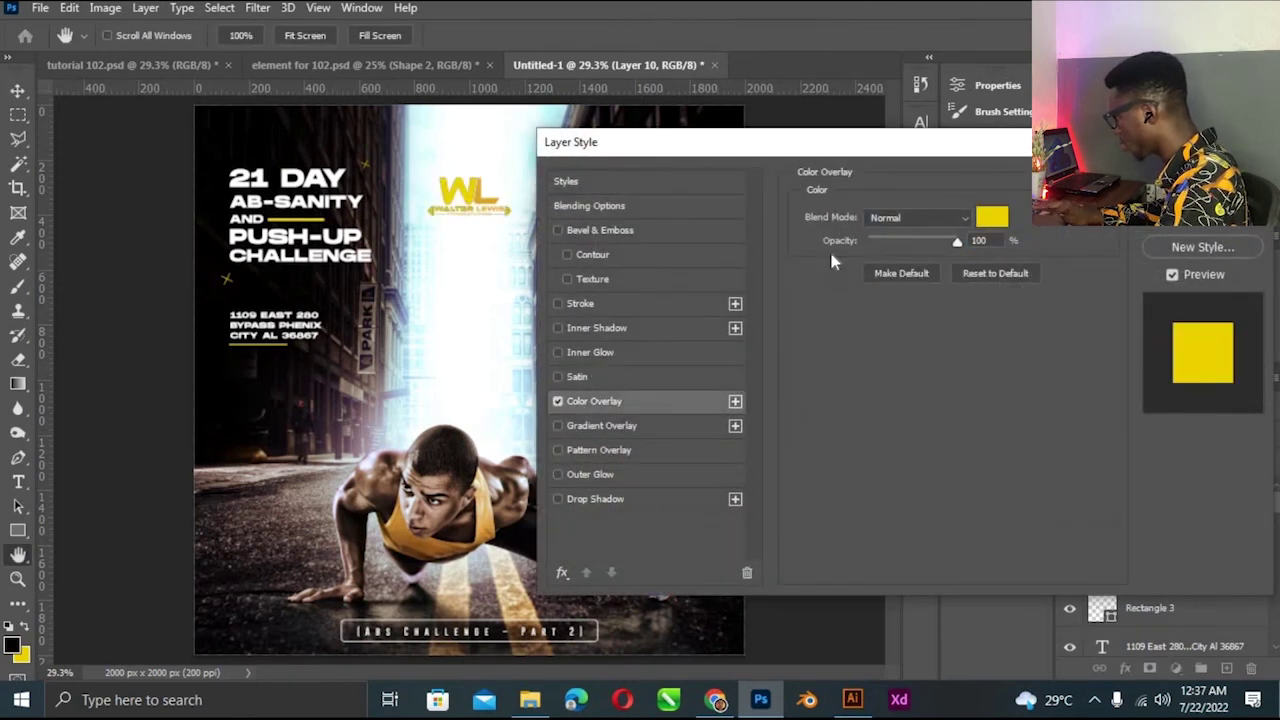
left_click(993, 219)
type("000000")
left_click(1030, 242)
left_click(992, 217)
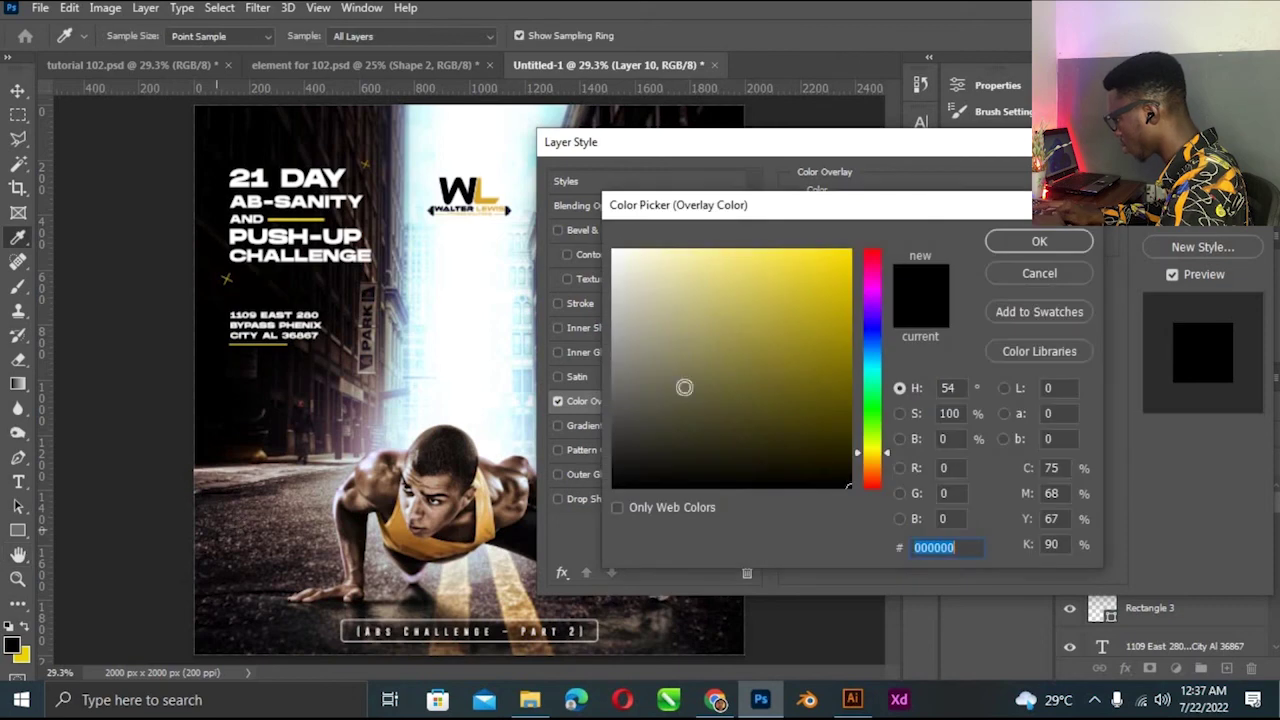
left_click(300, 400)
left_click(829, 467)
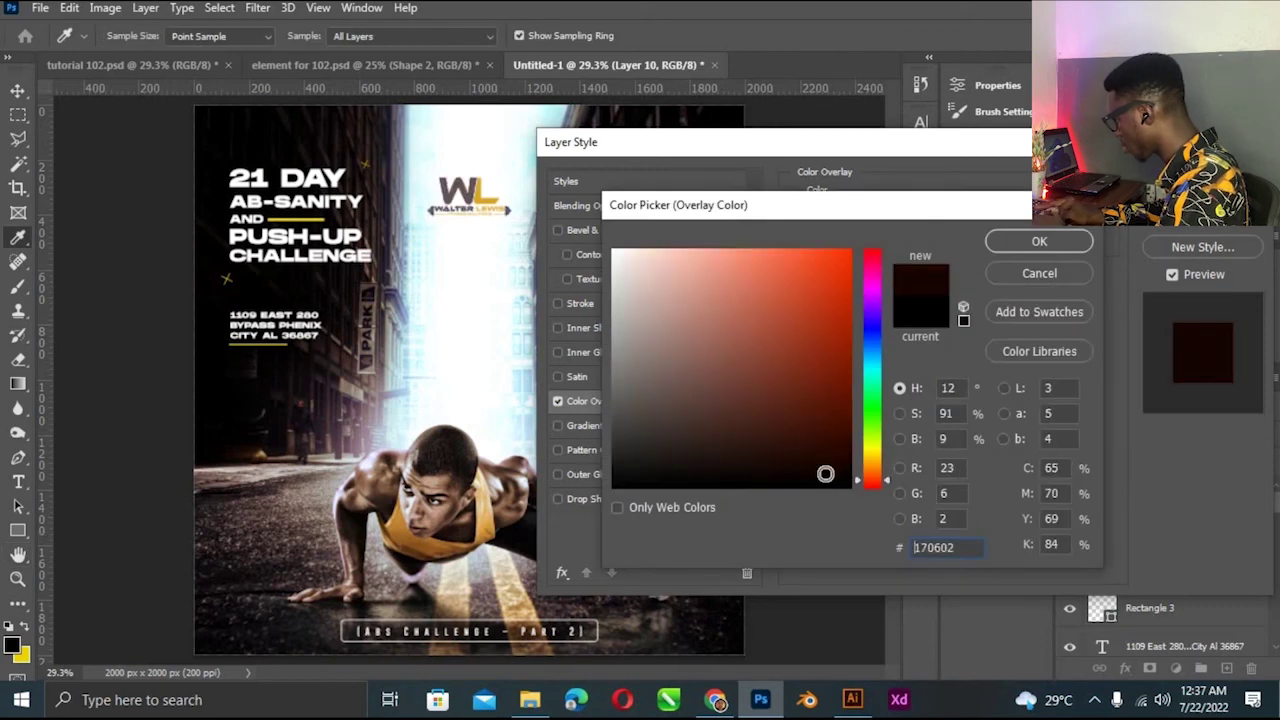
left_click(1039, 241)
key("Return")
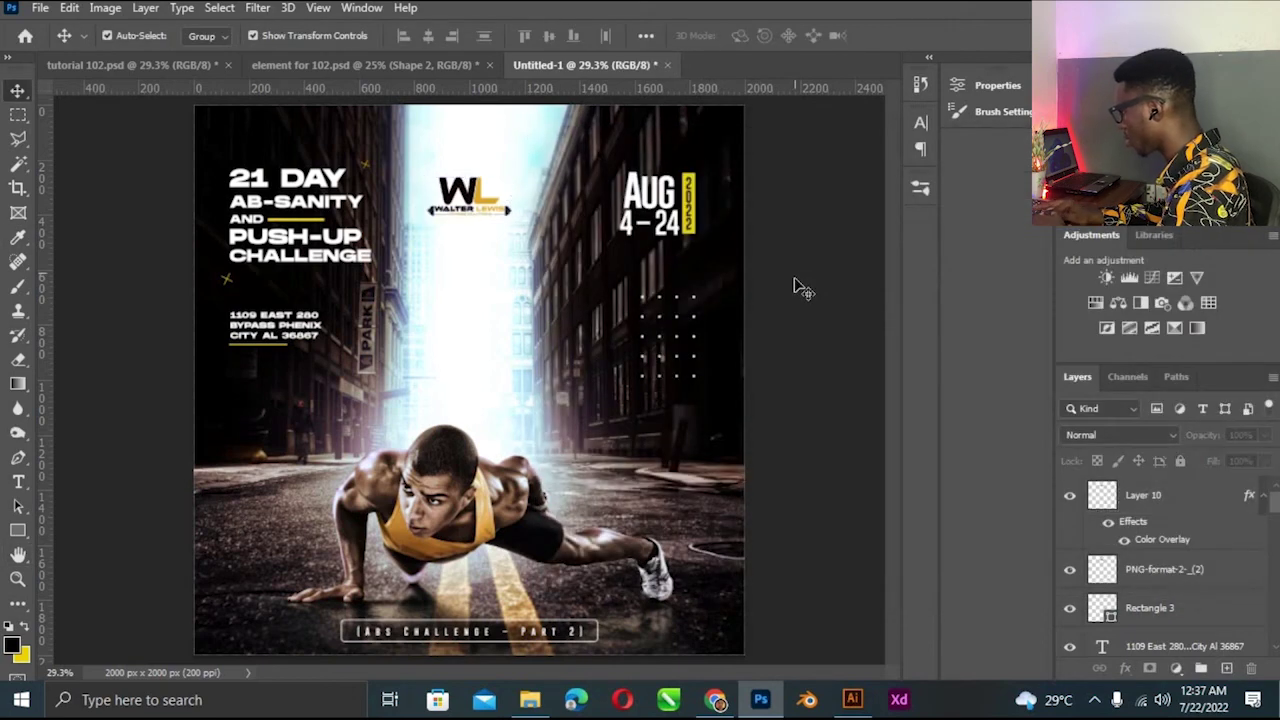
key("ctrl+plus")
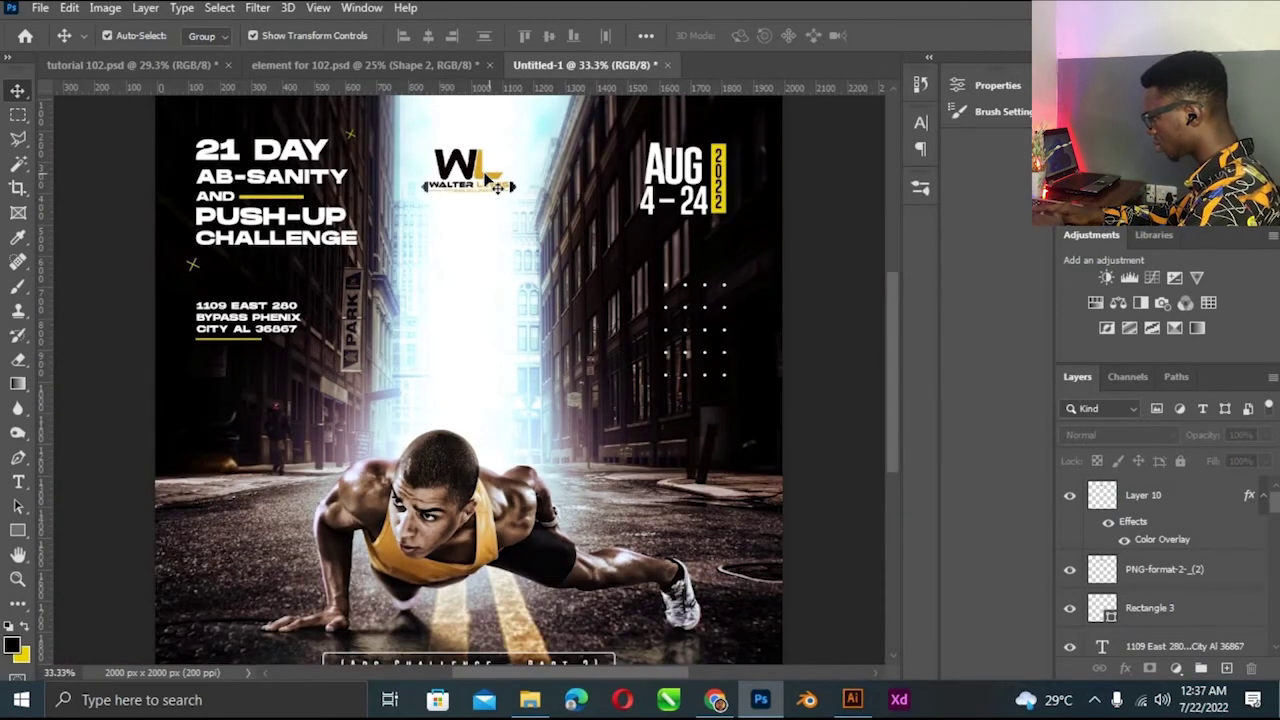
Give the WL logo layer a golden yellow (#edb800) Color Overlay.
left_click(493, 178)
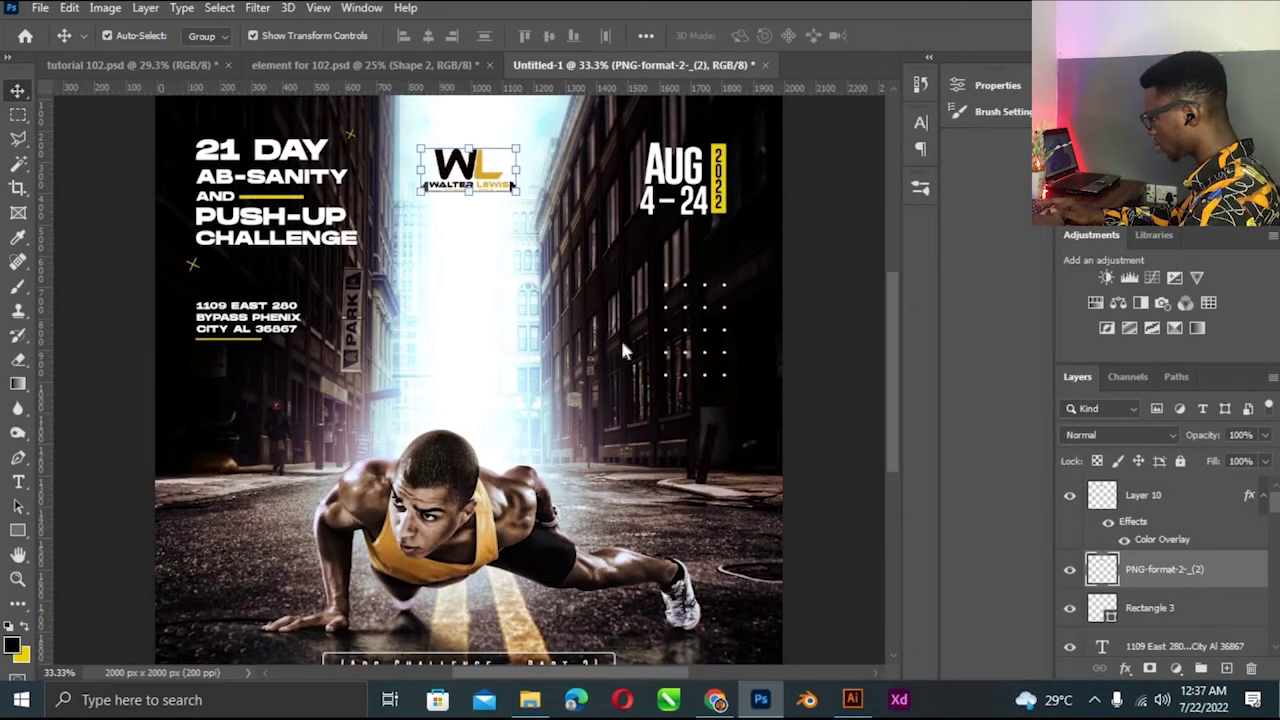
key("ctrl+alt+b")
left_click(628, 400)
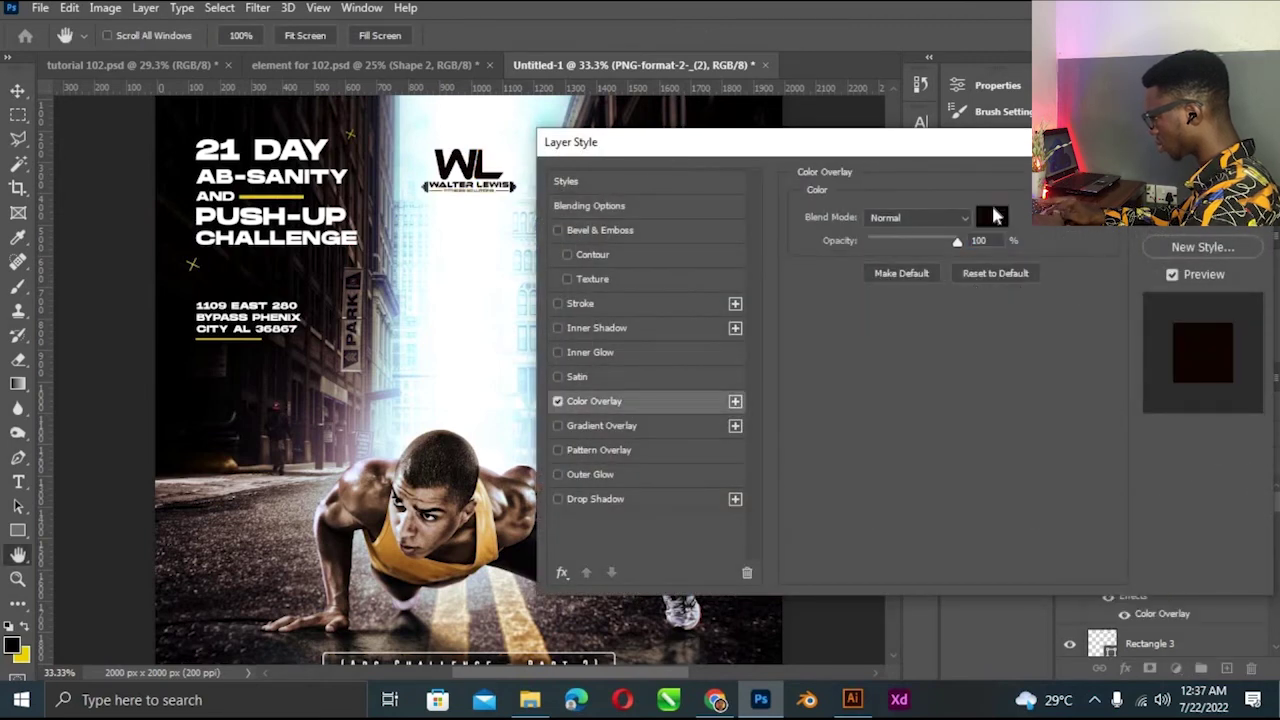
left_click(995, 215)
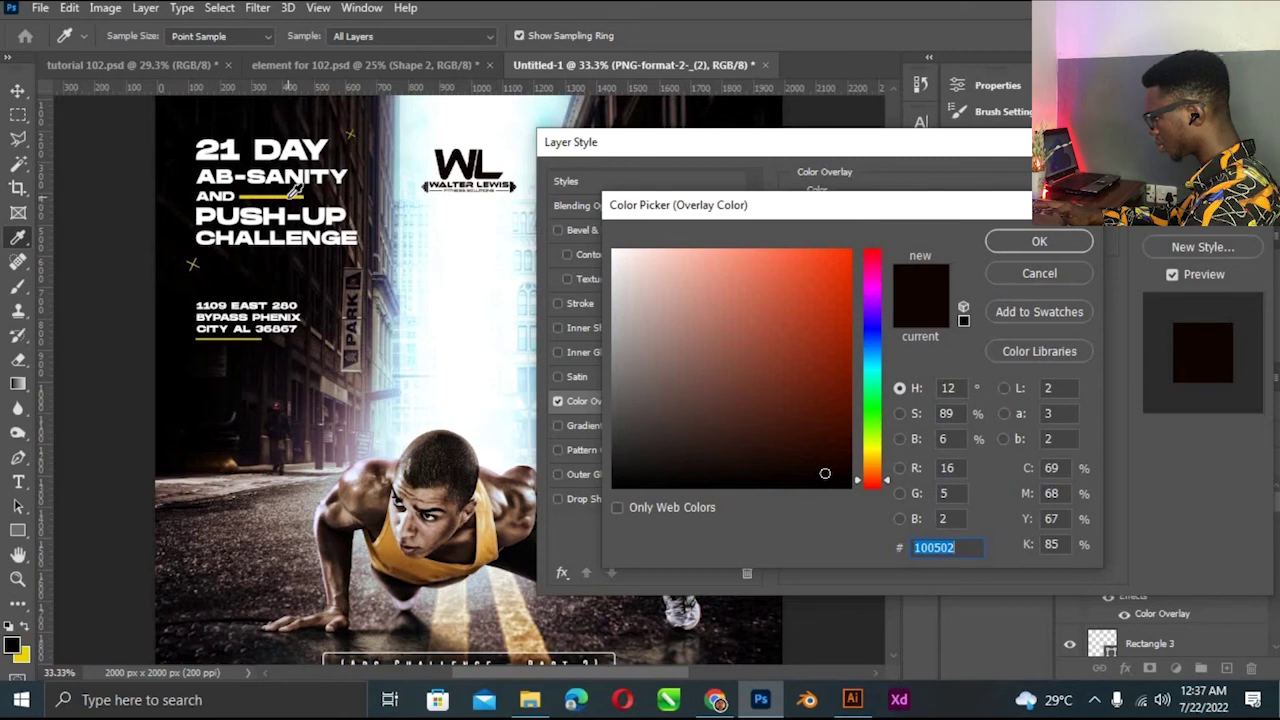
left_click(292, 196)
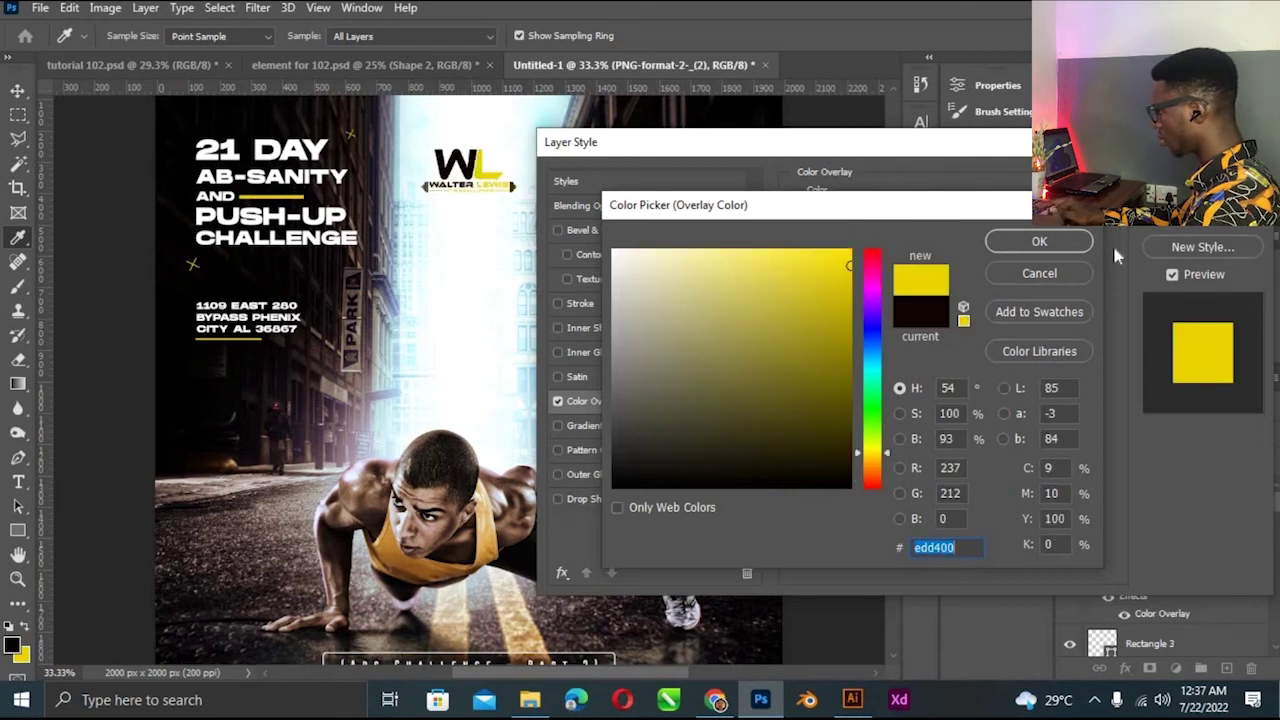
left_click(875, 462)
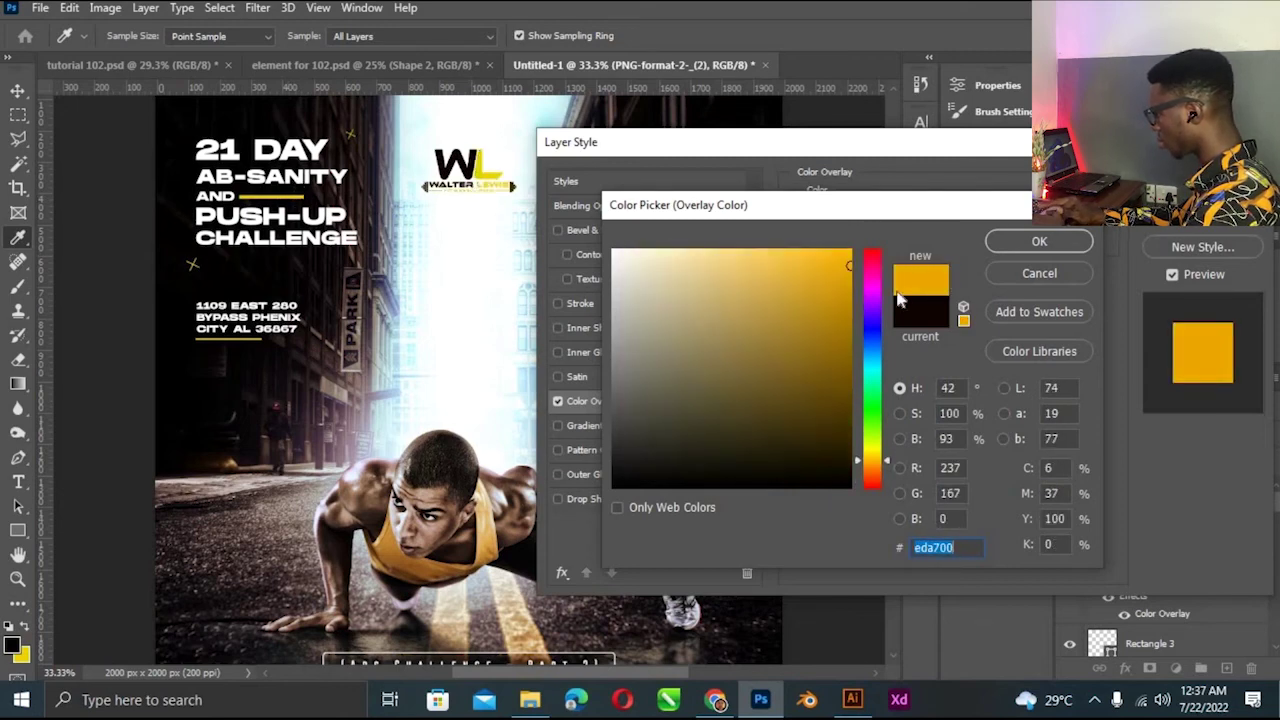
left_click_drag(875, 462, 875, 457)
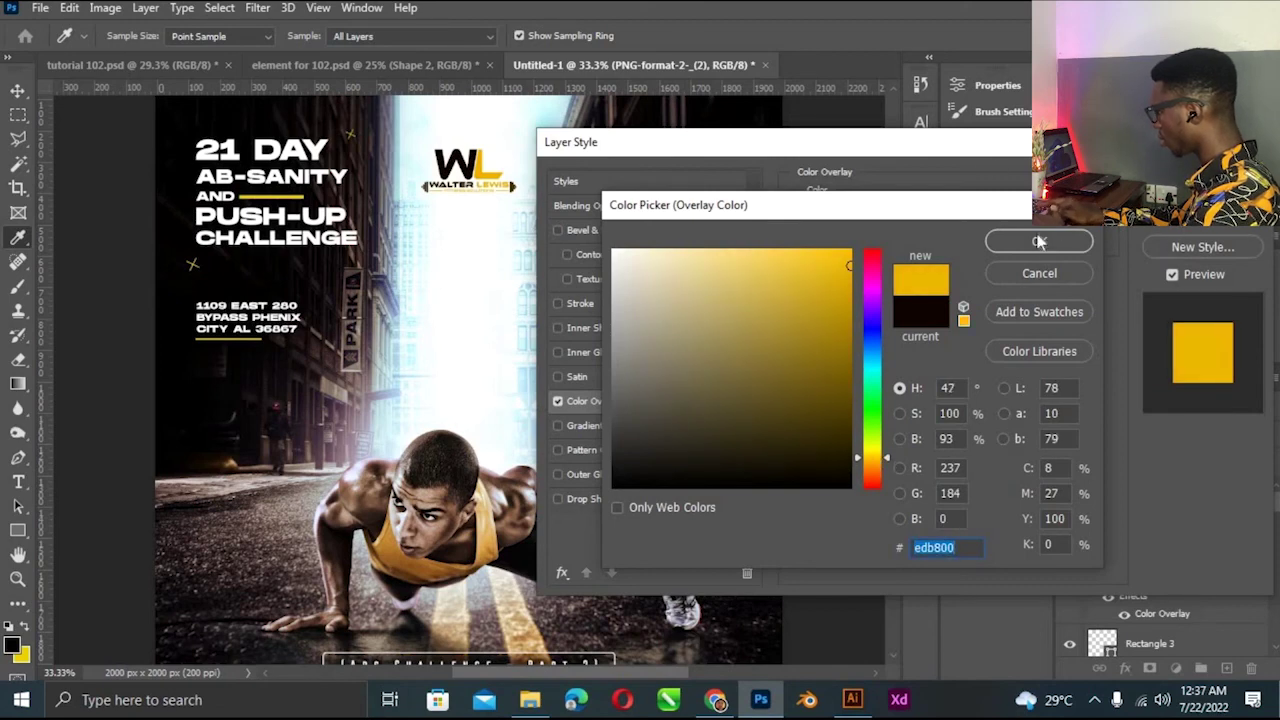
key("Return")
key("Return")
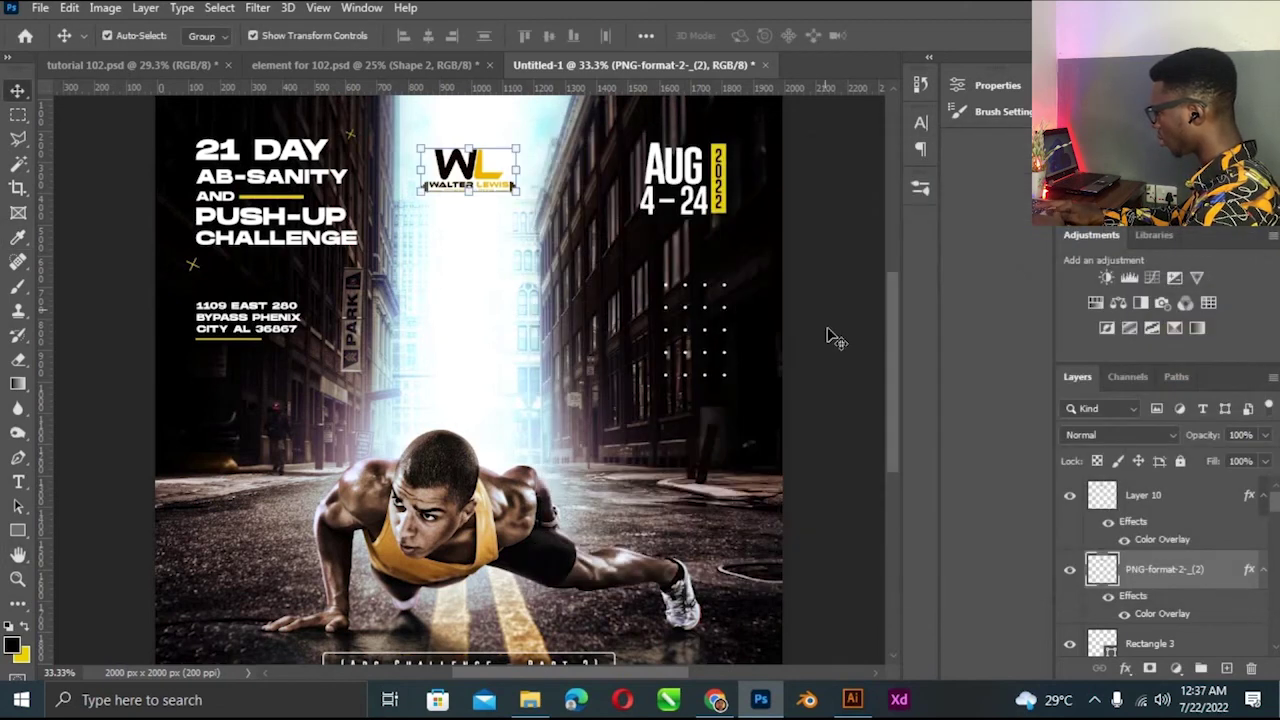
key("ctrl+minus")
key("ctrl+minus")
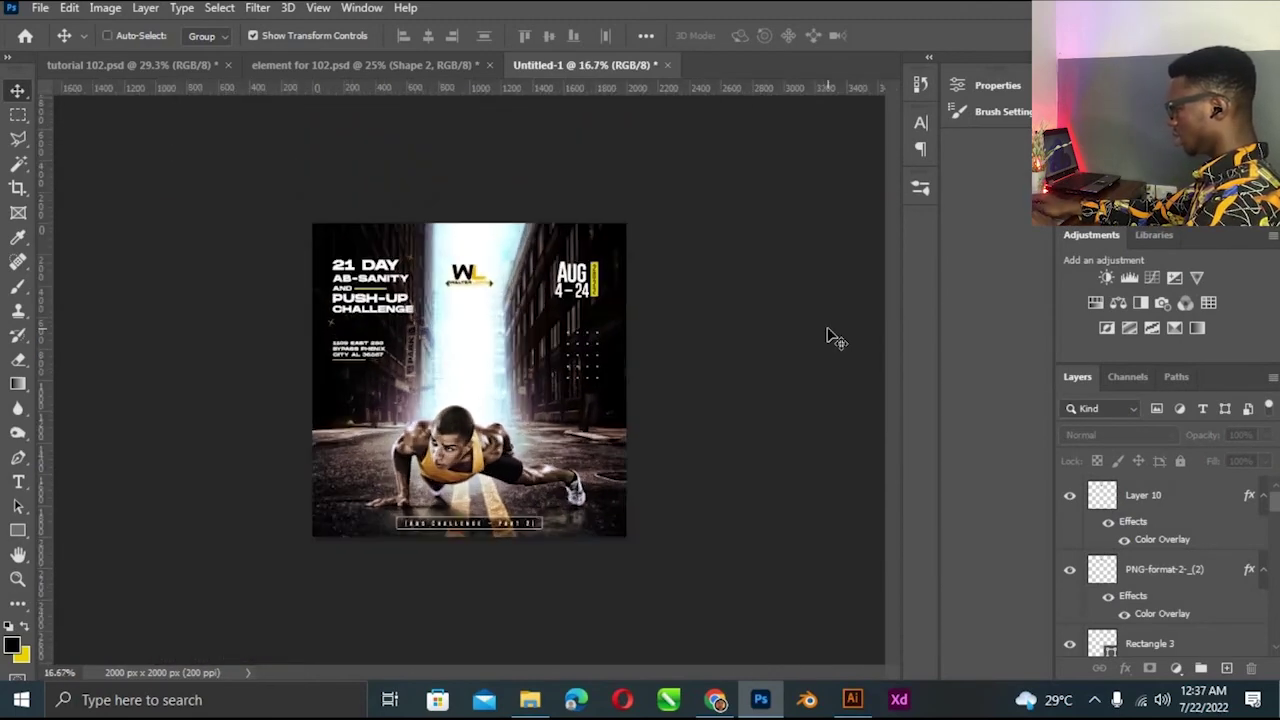
Move the Shape 1 copy 2 dot grid to the lower-left street.
key("ctrl+plus")
key("ctrl+minus")
key("ctrl+plus")
key("ctrl+plus")
key("ctrl+minus")
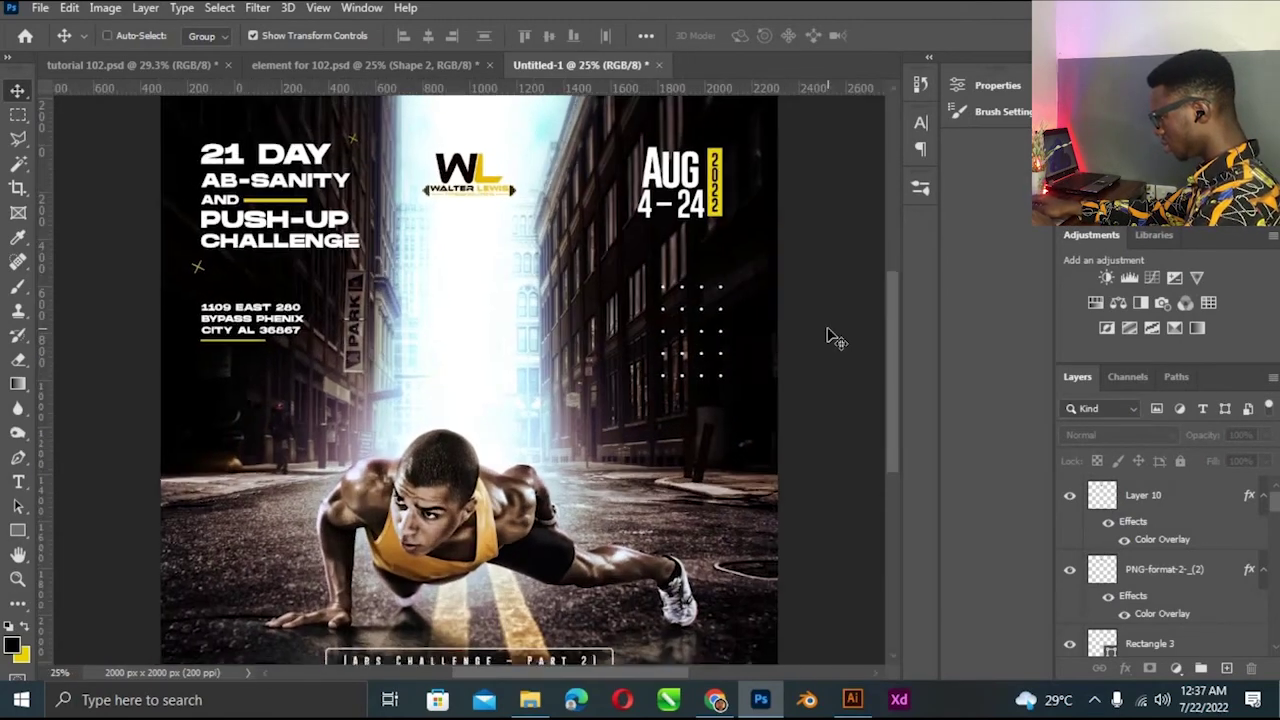
key("ctrl+plus")
key("ctrl+minus")
key("ctrl+plus")
key("ctrl+minus")
key("ctrl+plus")
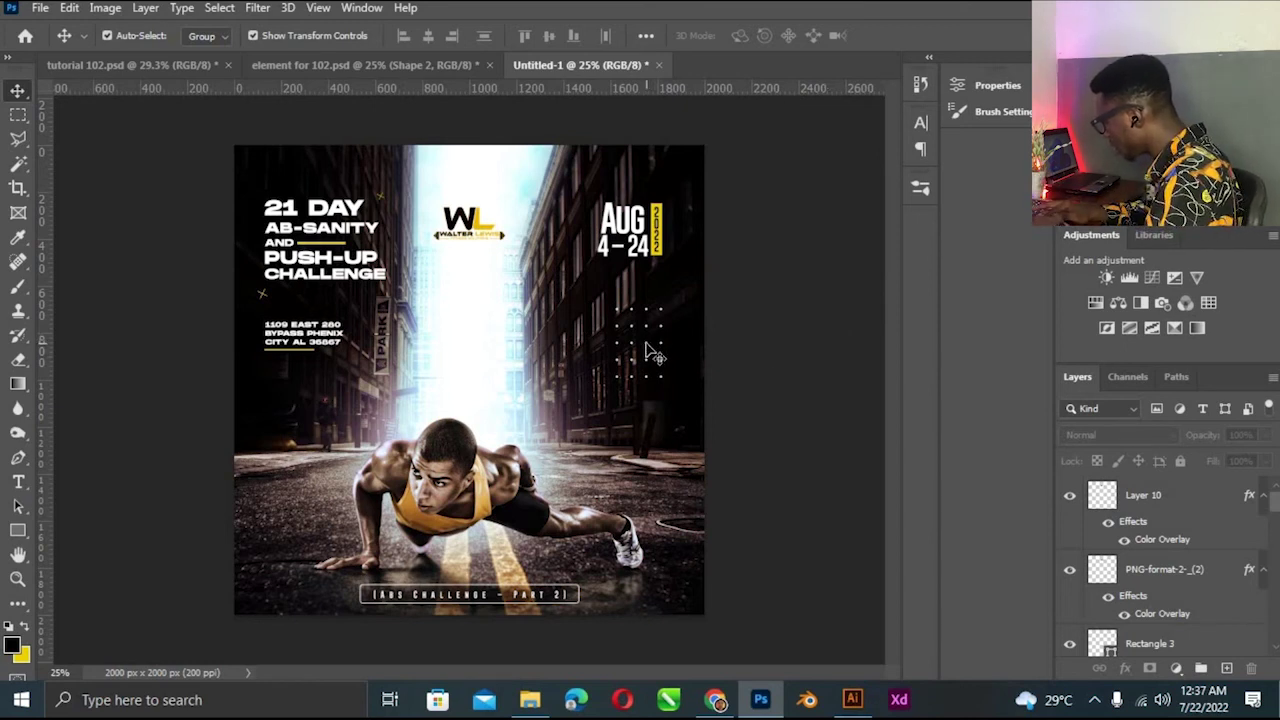
left_click(648, 352)
left_click(645, 352)
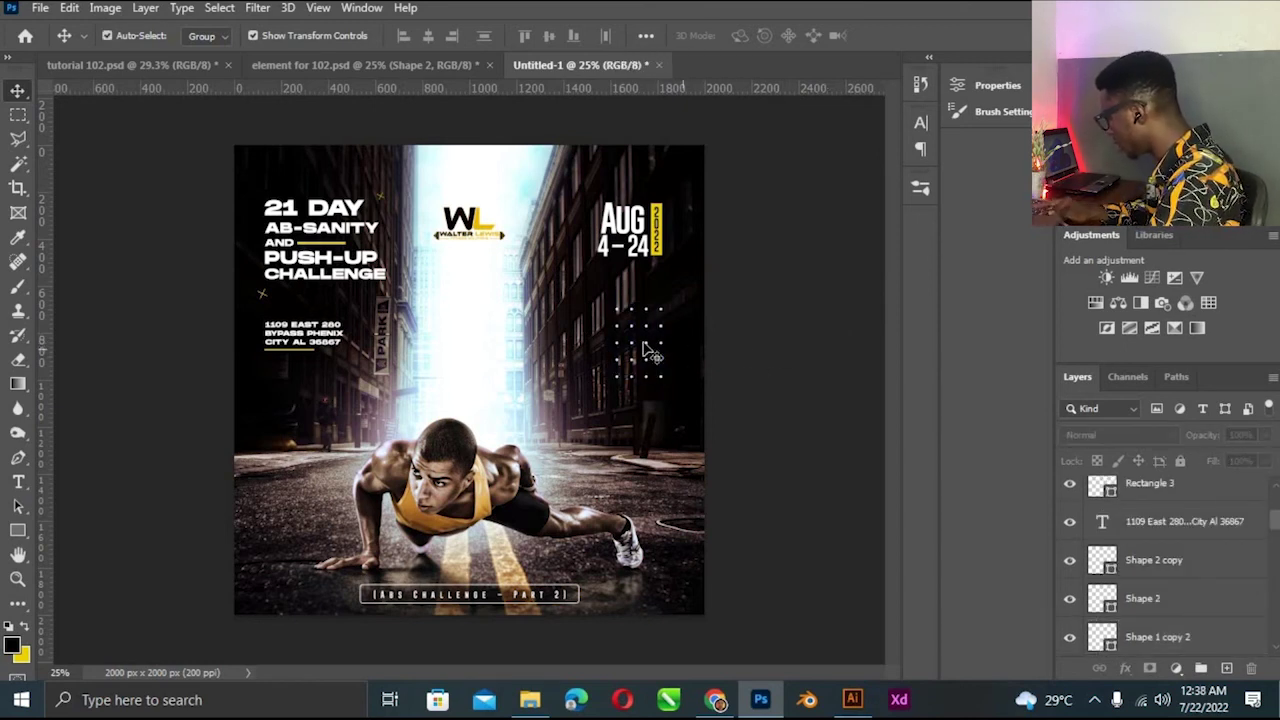
left_click_drag(620, 355, 312, 520)
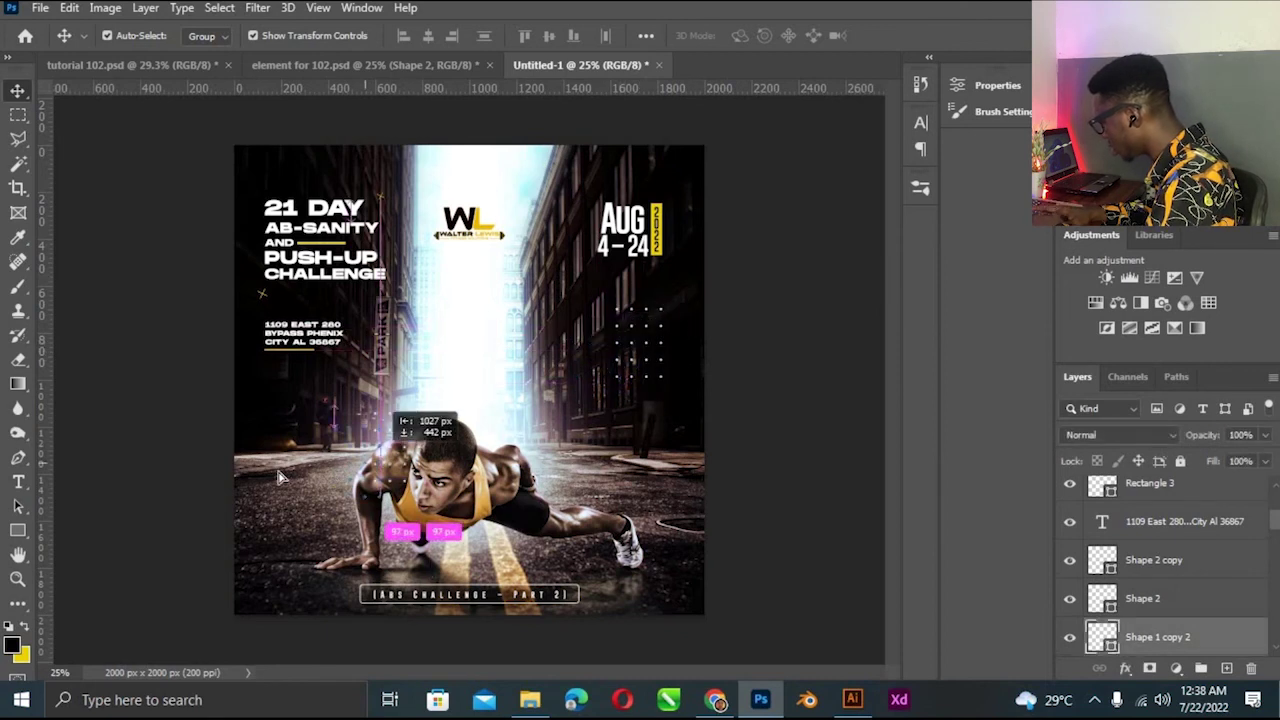
Rotate the dot grid -90° to lie horizontally and nudge it right.
key("ctrl+t")
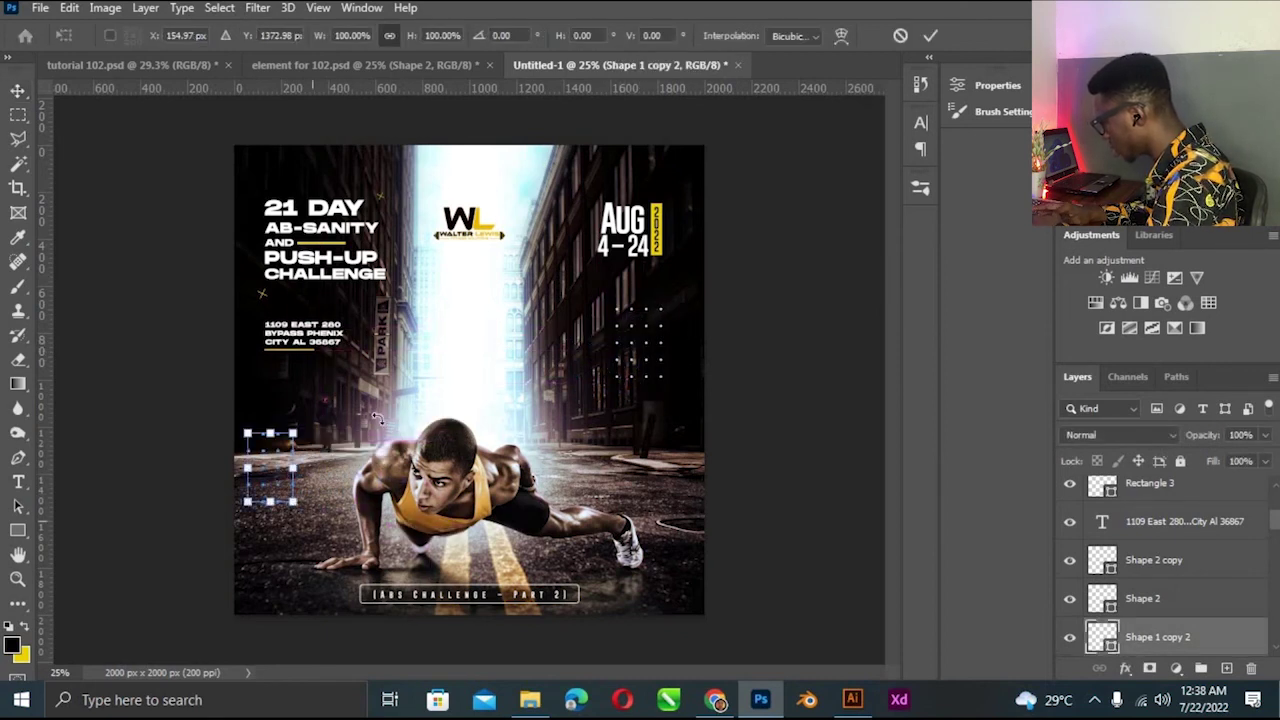
left_click_drag(380, 420, 400, 380)
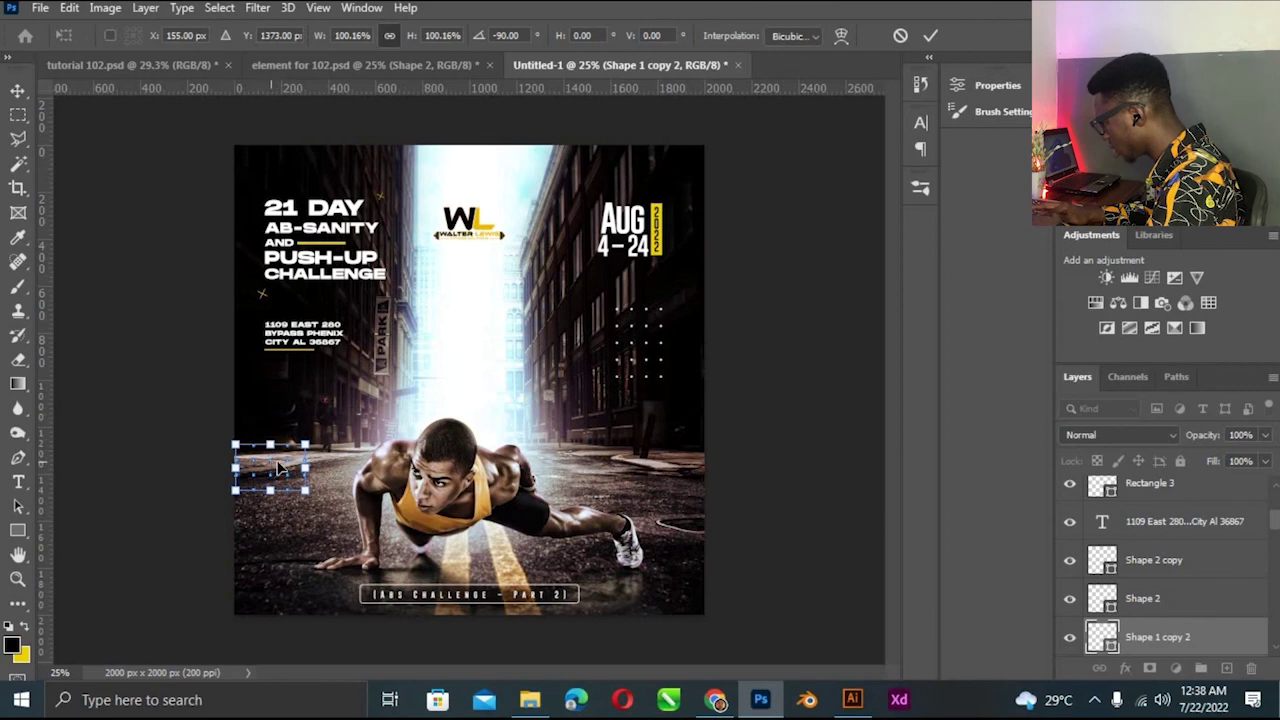
left_click_drag(280, 468, 308, 476)
key("Return")
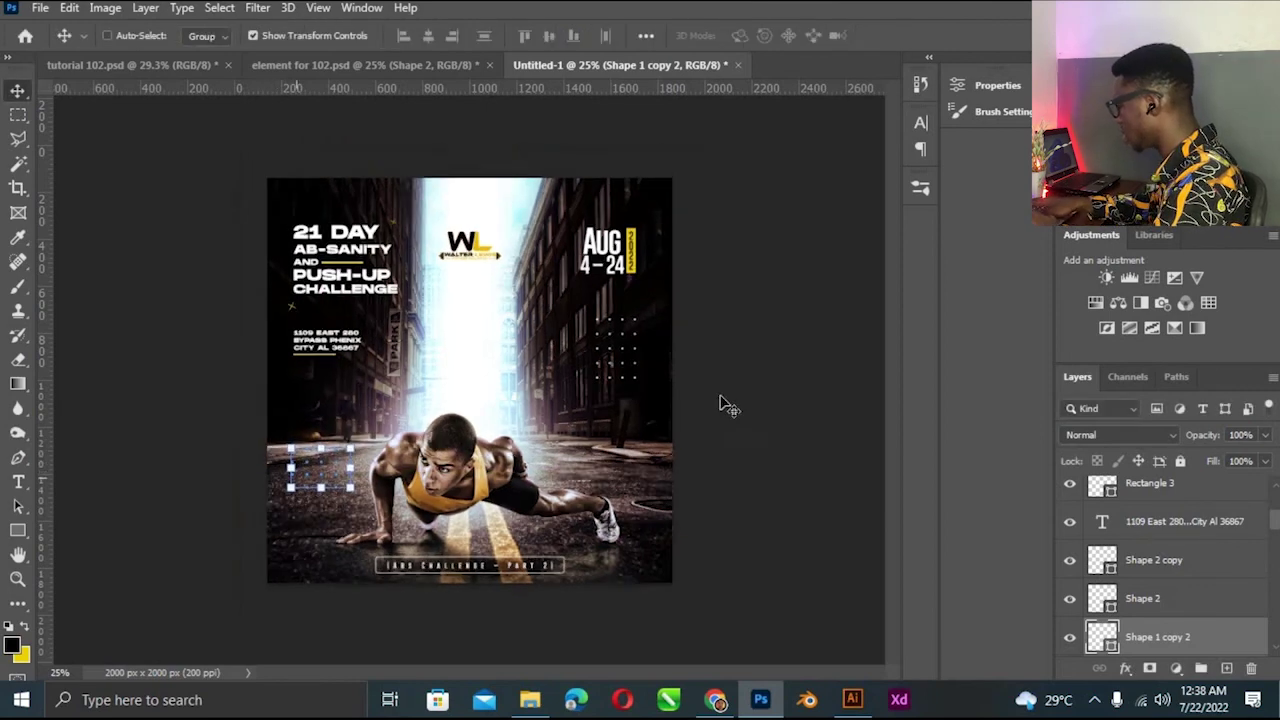
left_click(722, 400, "ctrl")
key("ctrl+plus")
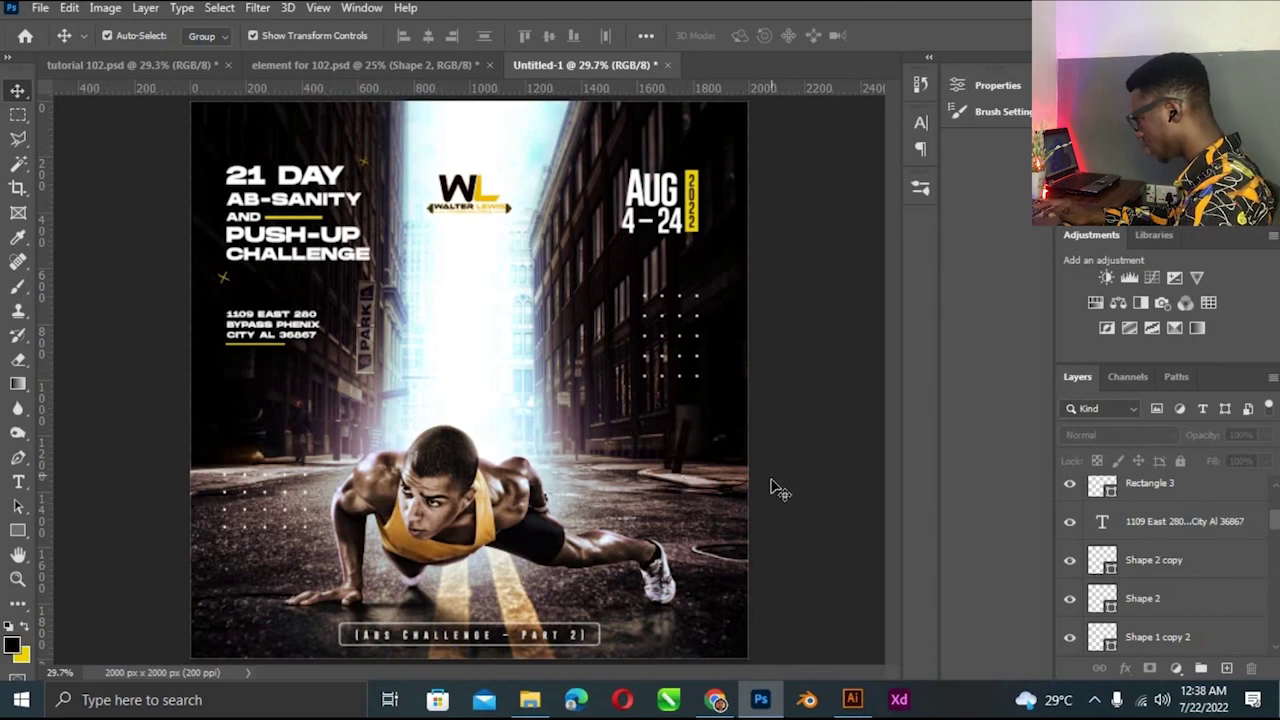
key("ctrl+minus")
Add a Vibrance 1 adjustment layer above Color Balance 1 with Vibrance +34, Saturation +5.
key("ctrl+v")
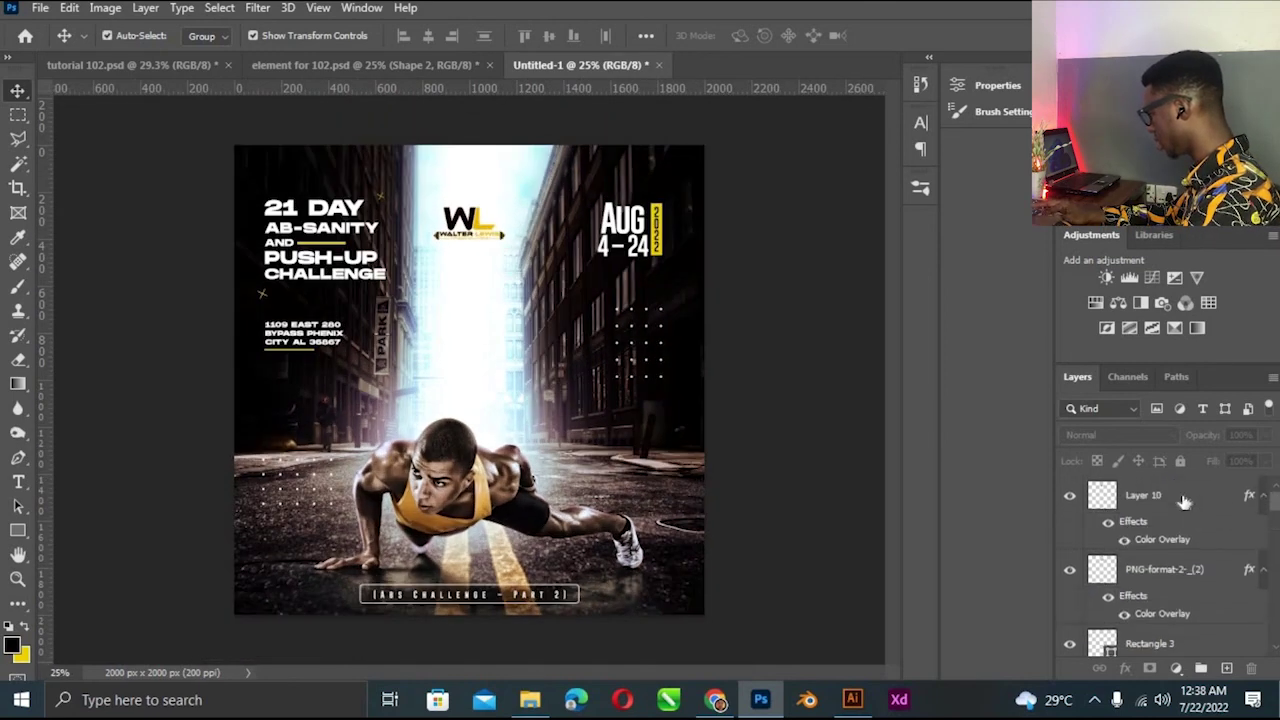
scroll(1200, 520, "down", 5)
scroll(1205, 540, "down", 3)
scroll(1212, 565, "down", 2)
left_click(1214, 567)
left_click(1176, 668)
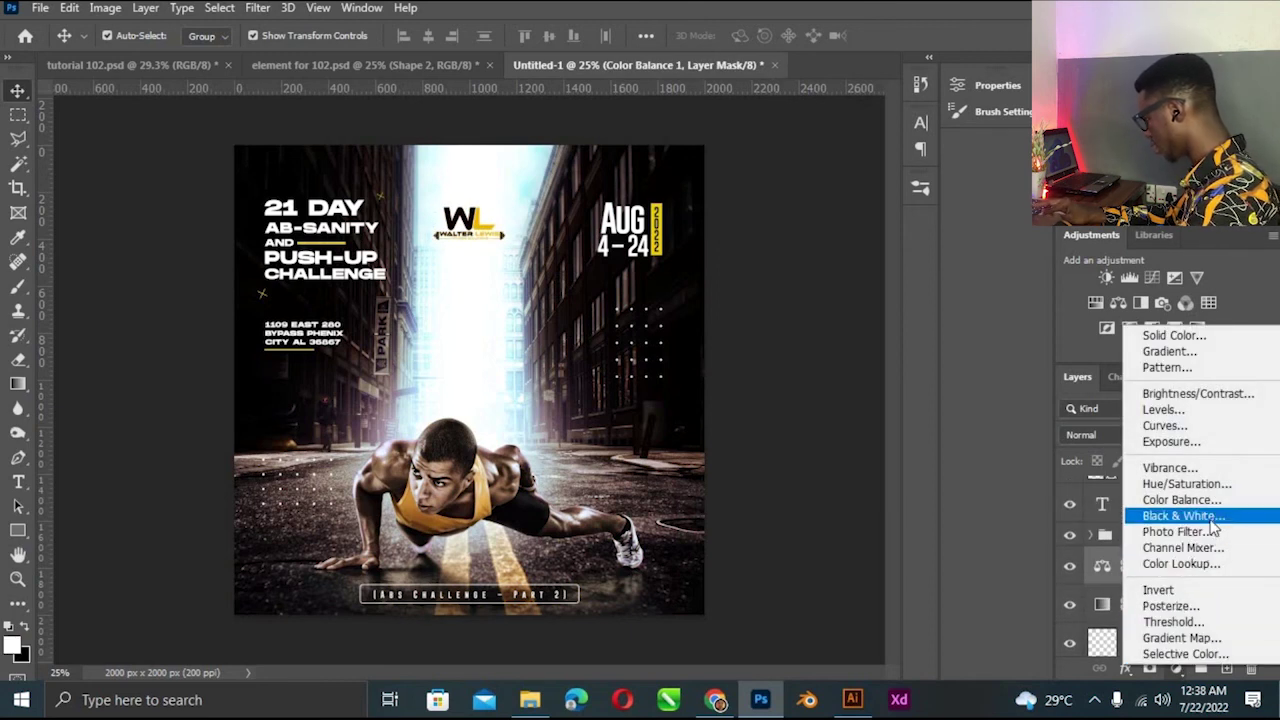
key("Return")
left_click(837, 157)
left_click_drag(803, 195, 806, 196)
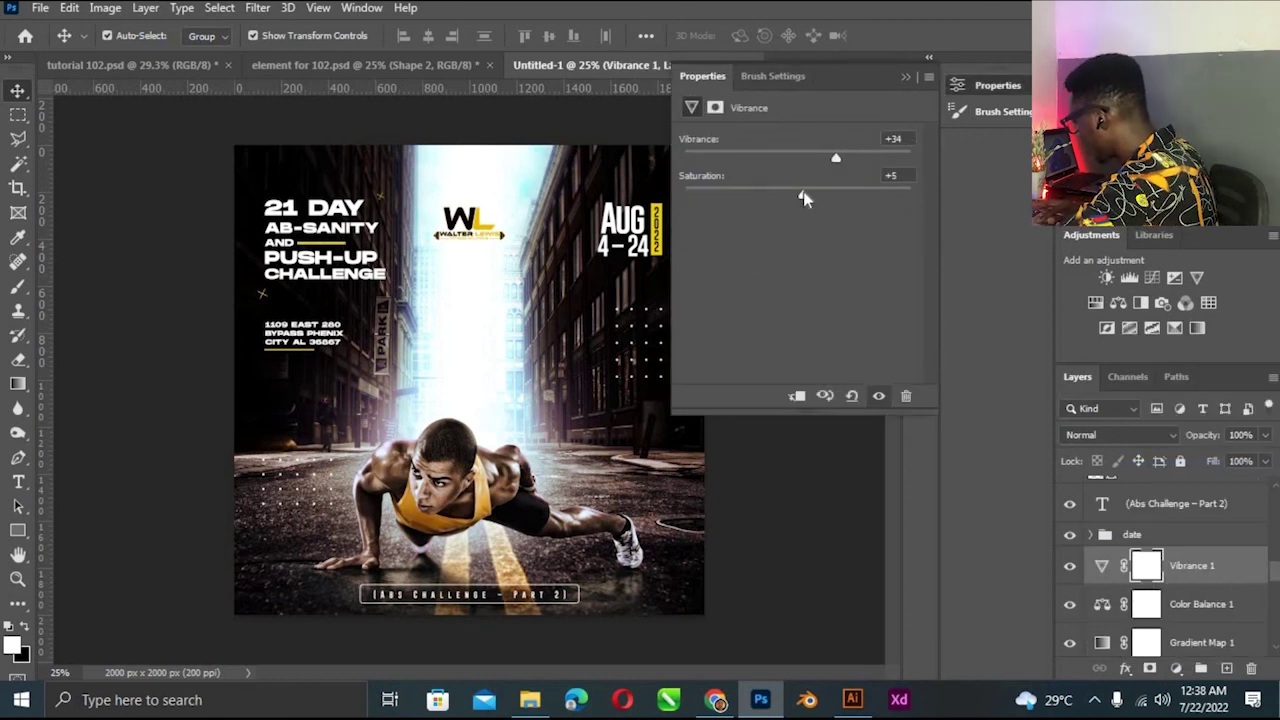